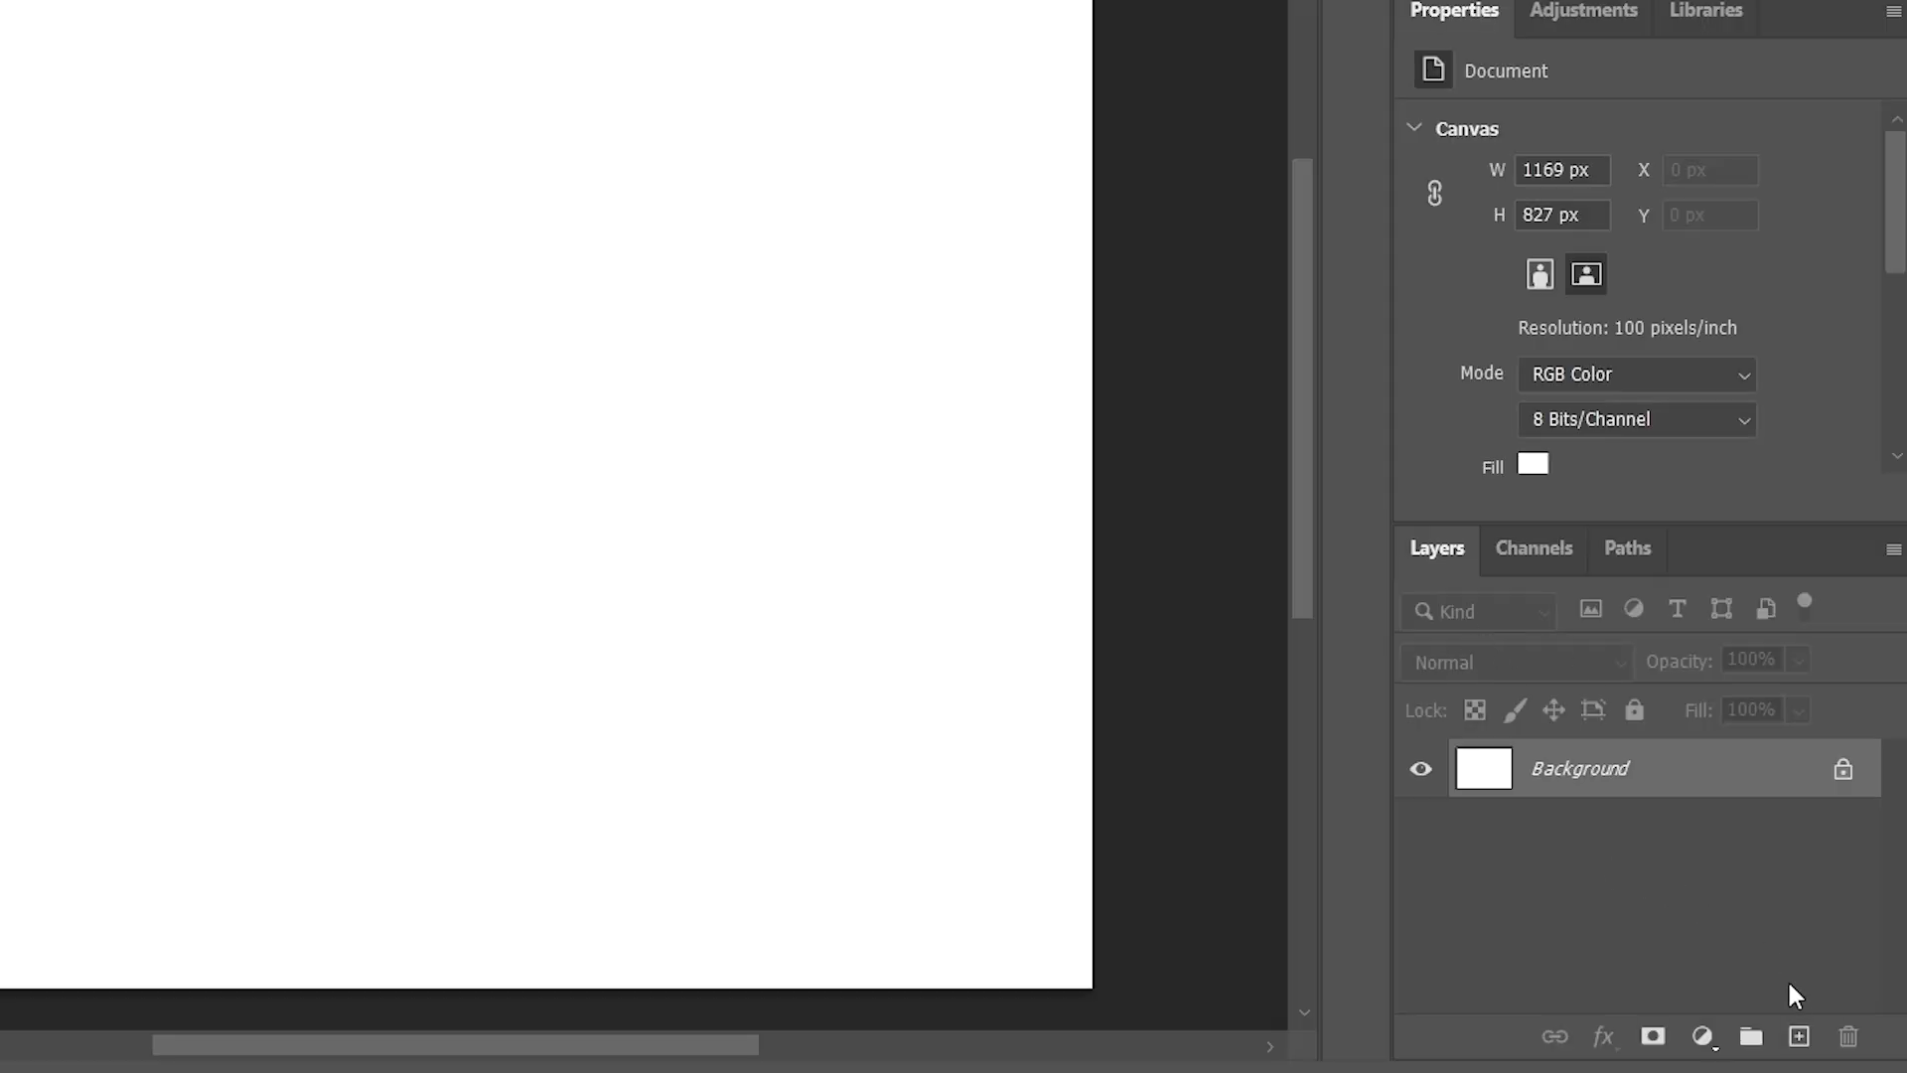
# - Add a new layer above the Background and look through its list of blend modes
pyautogui.click(1799, 1036)
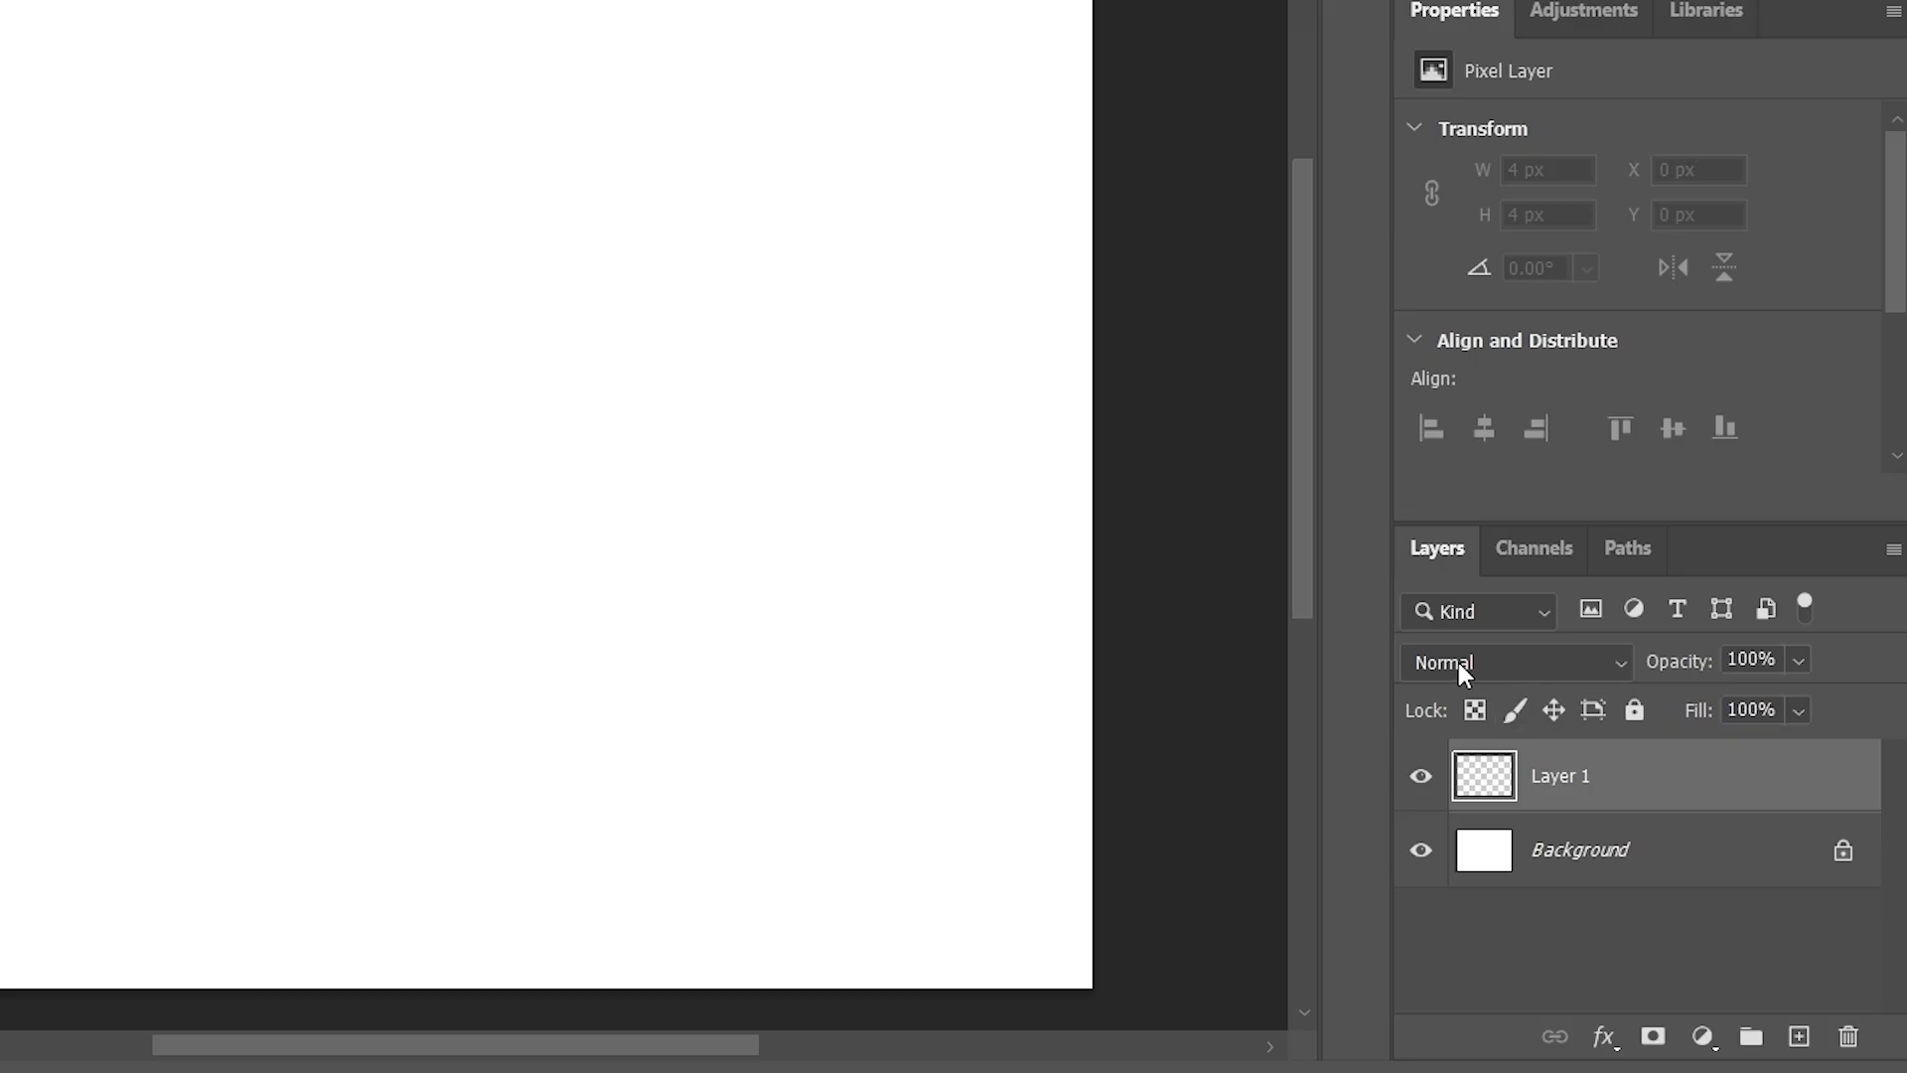
pyautogui.click(1458, 664)
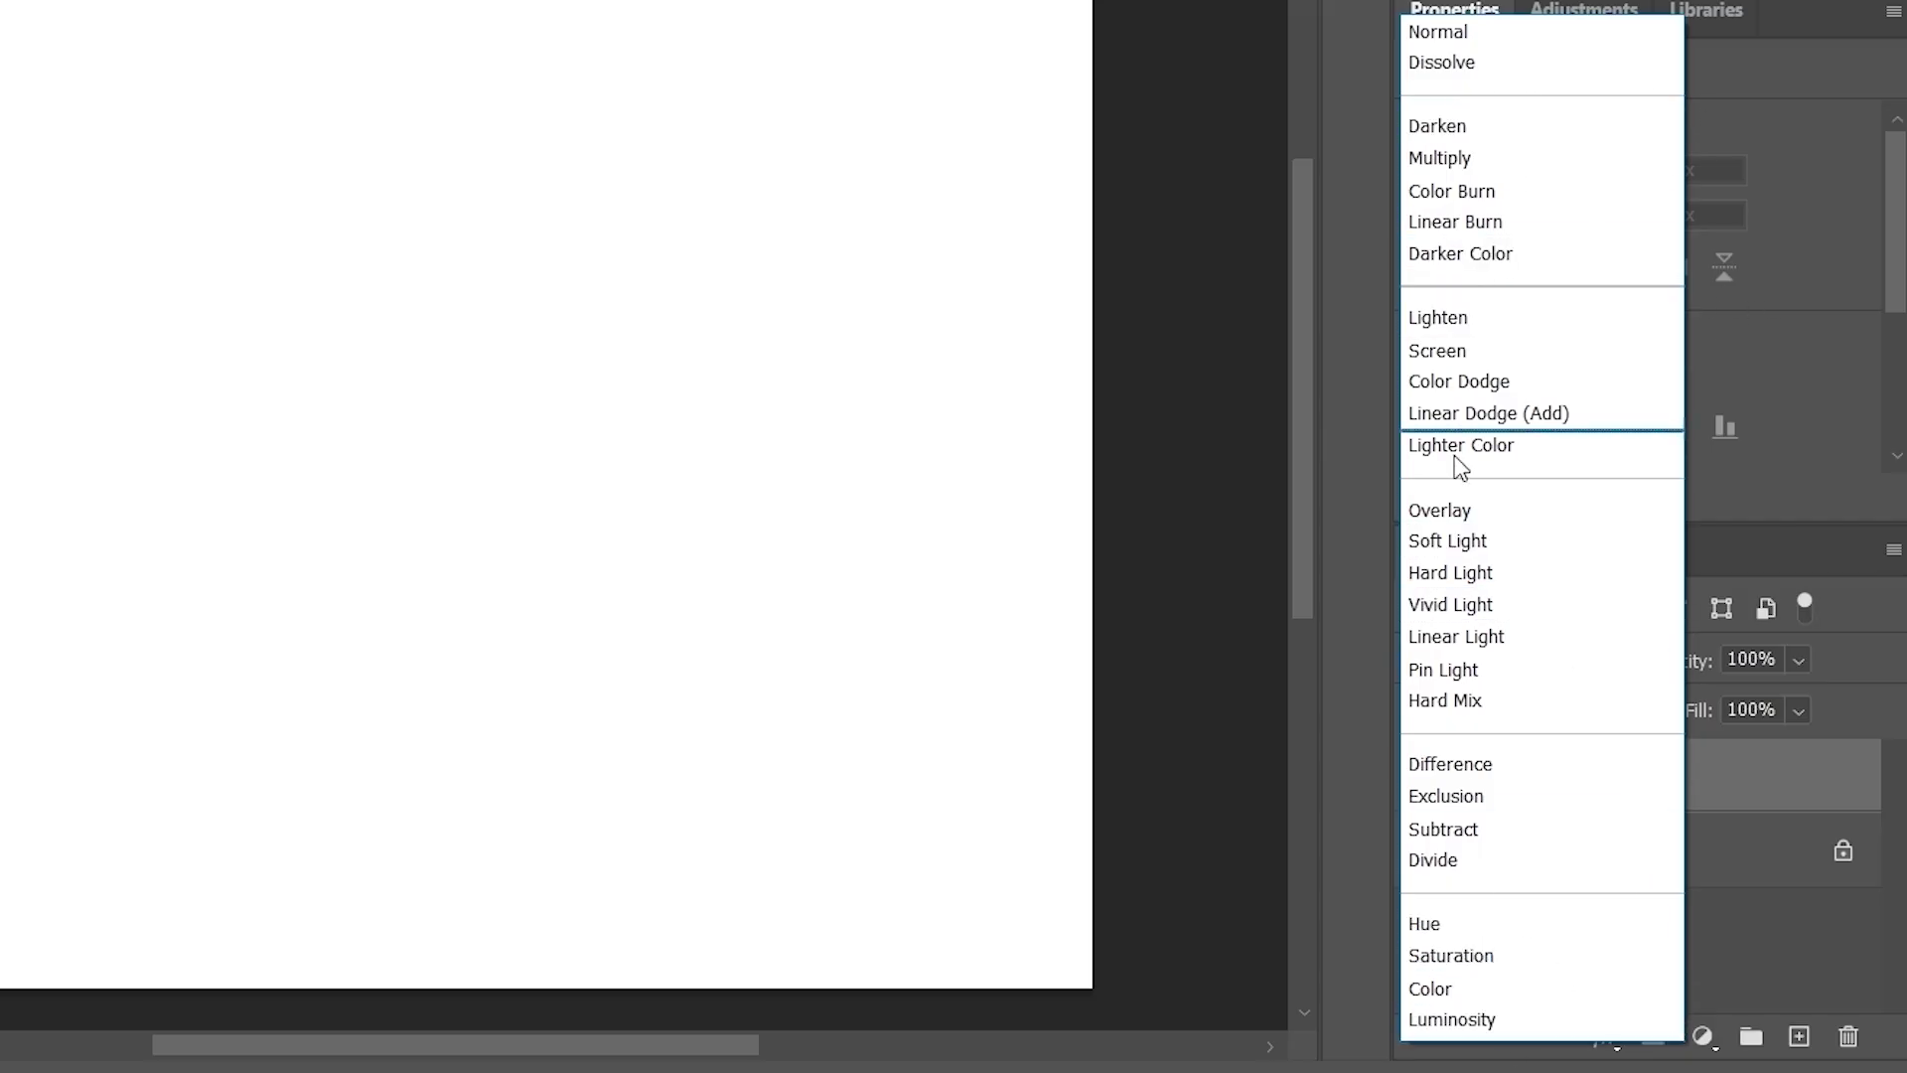
pyautogui.click(1162, 686)
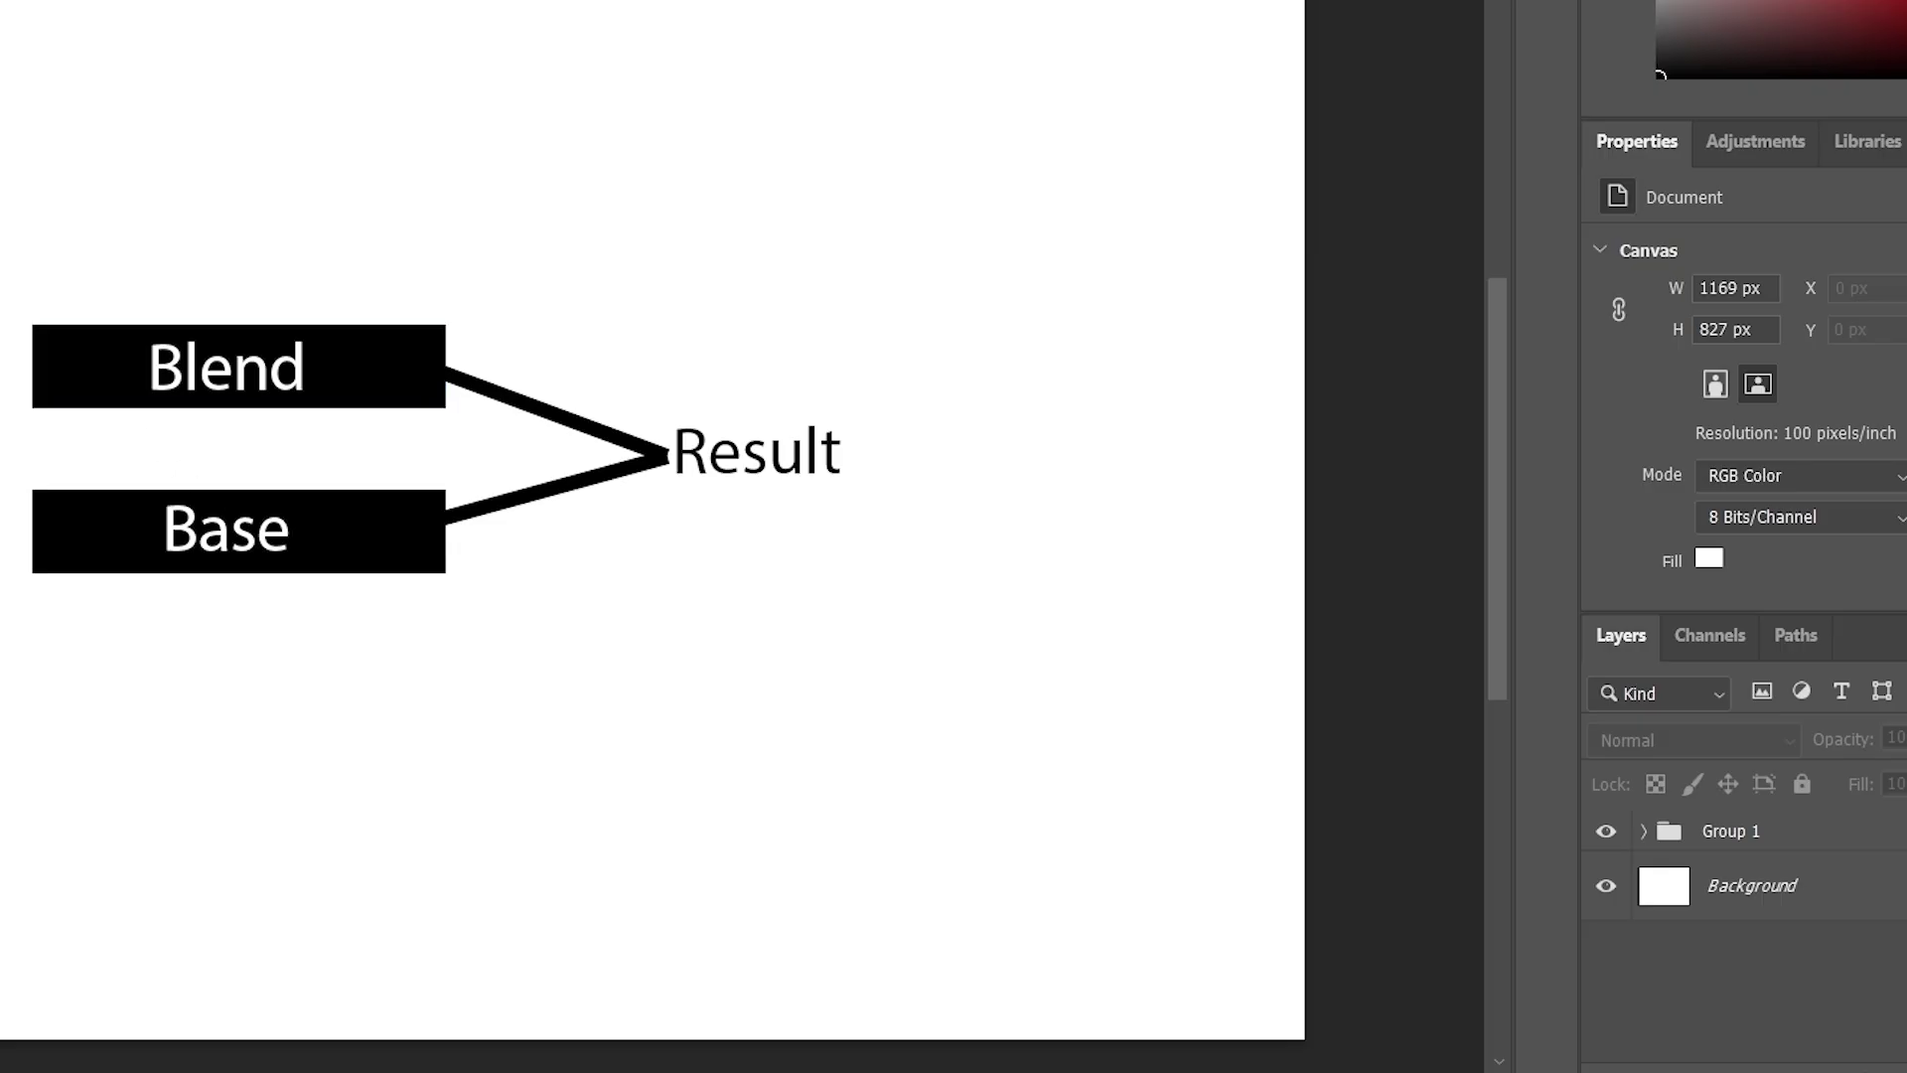
# - Add two layers above the group and name the lower one "base" and the upper one "blend"
pyautogui.hotkey('ctrl', 'shift', 'alt', 'n')
pyautogui.hotkey('ctrl', 'shift', 'alt', 'n')
pyautogui.click(1749, 912)
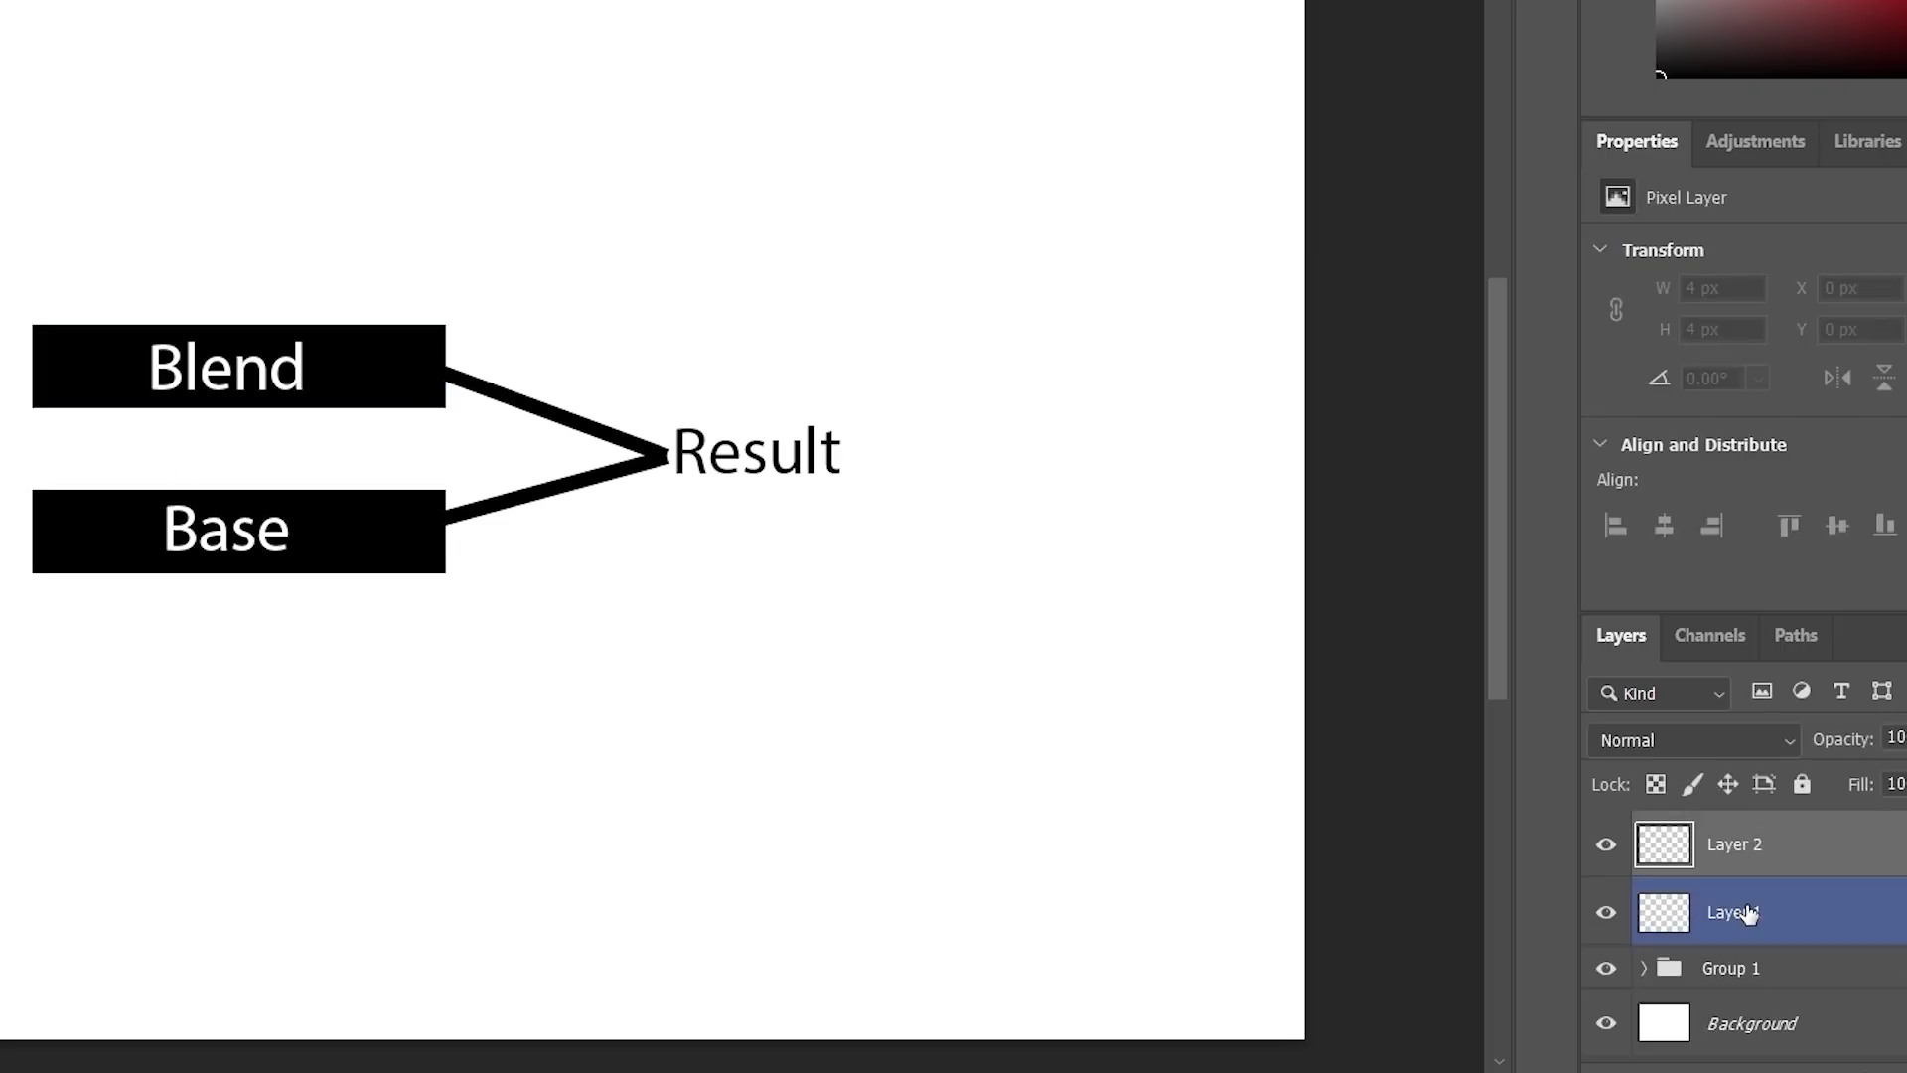
pyautogui.click(1764, 866)
pyautogui.click(1759, 912)
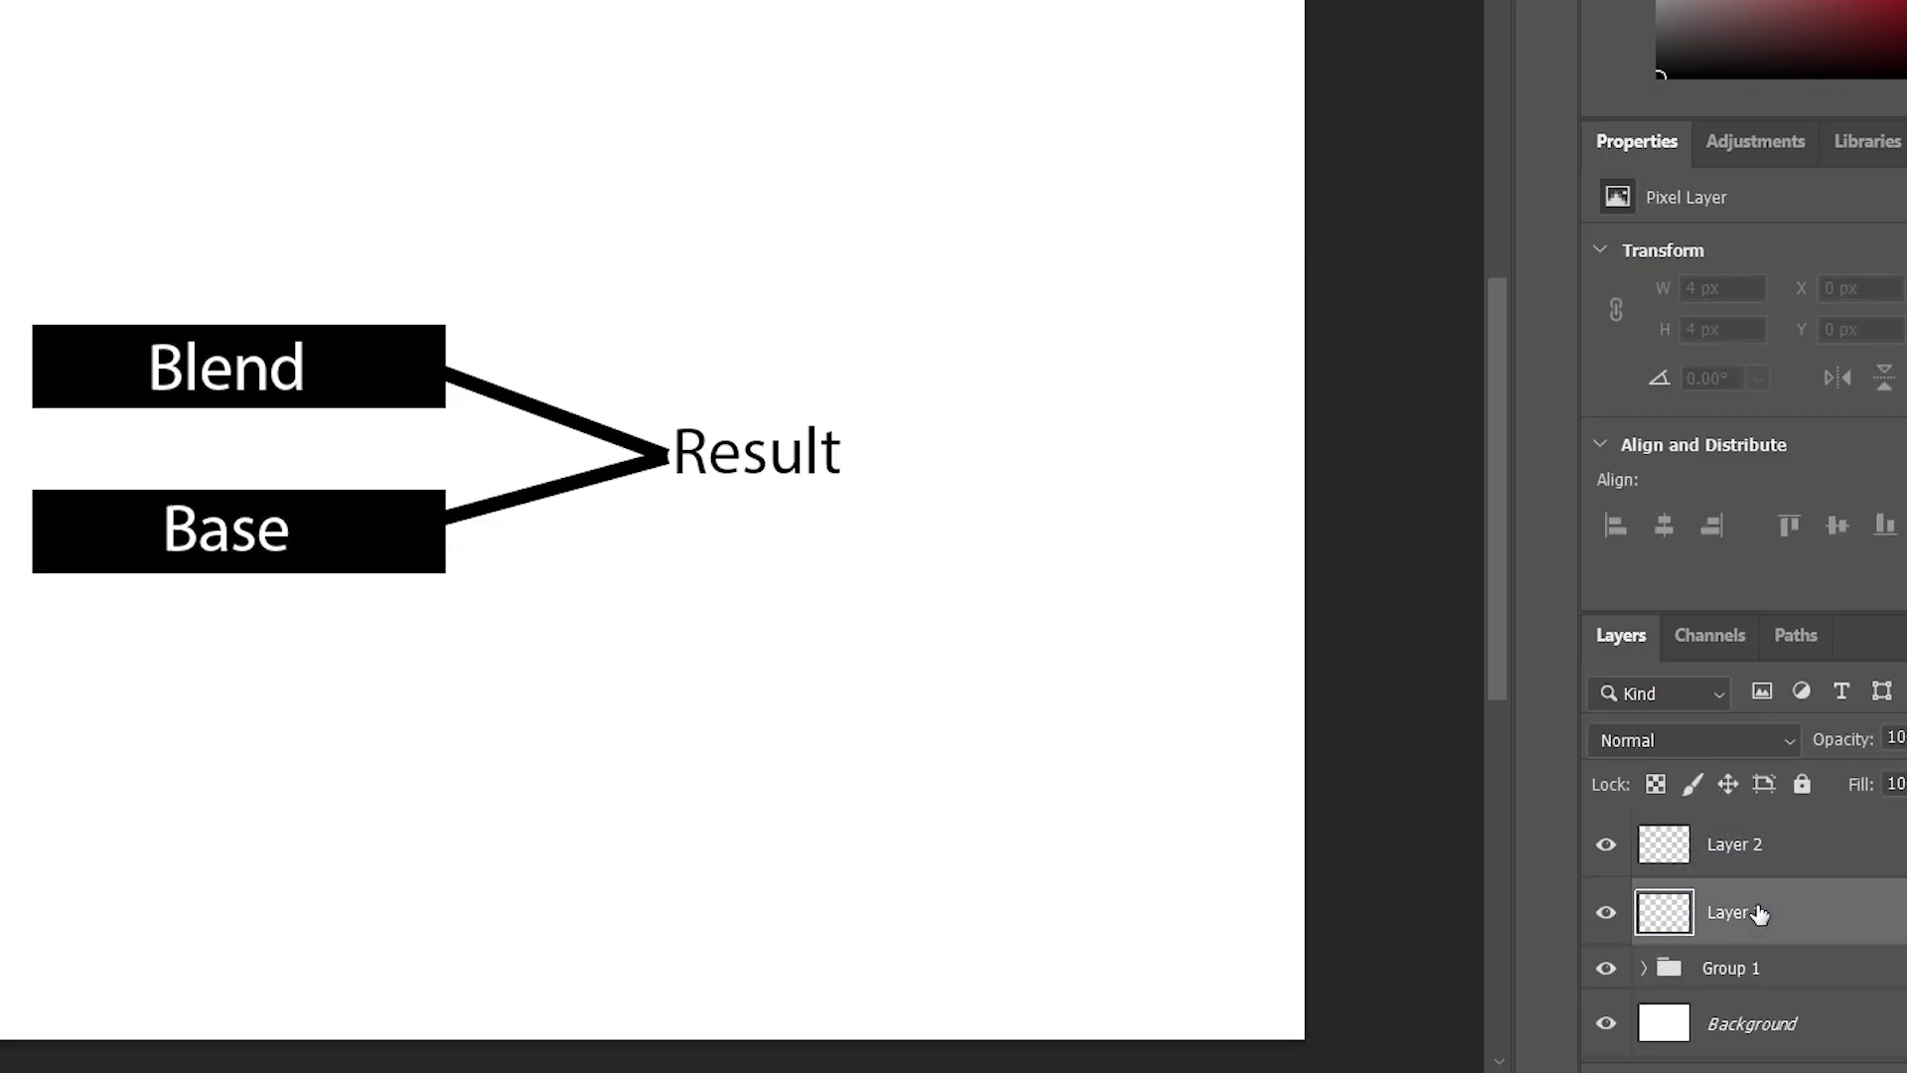
pyautogui.doubleClick(1750, 914)
pyautogui.write('base')
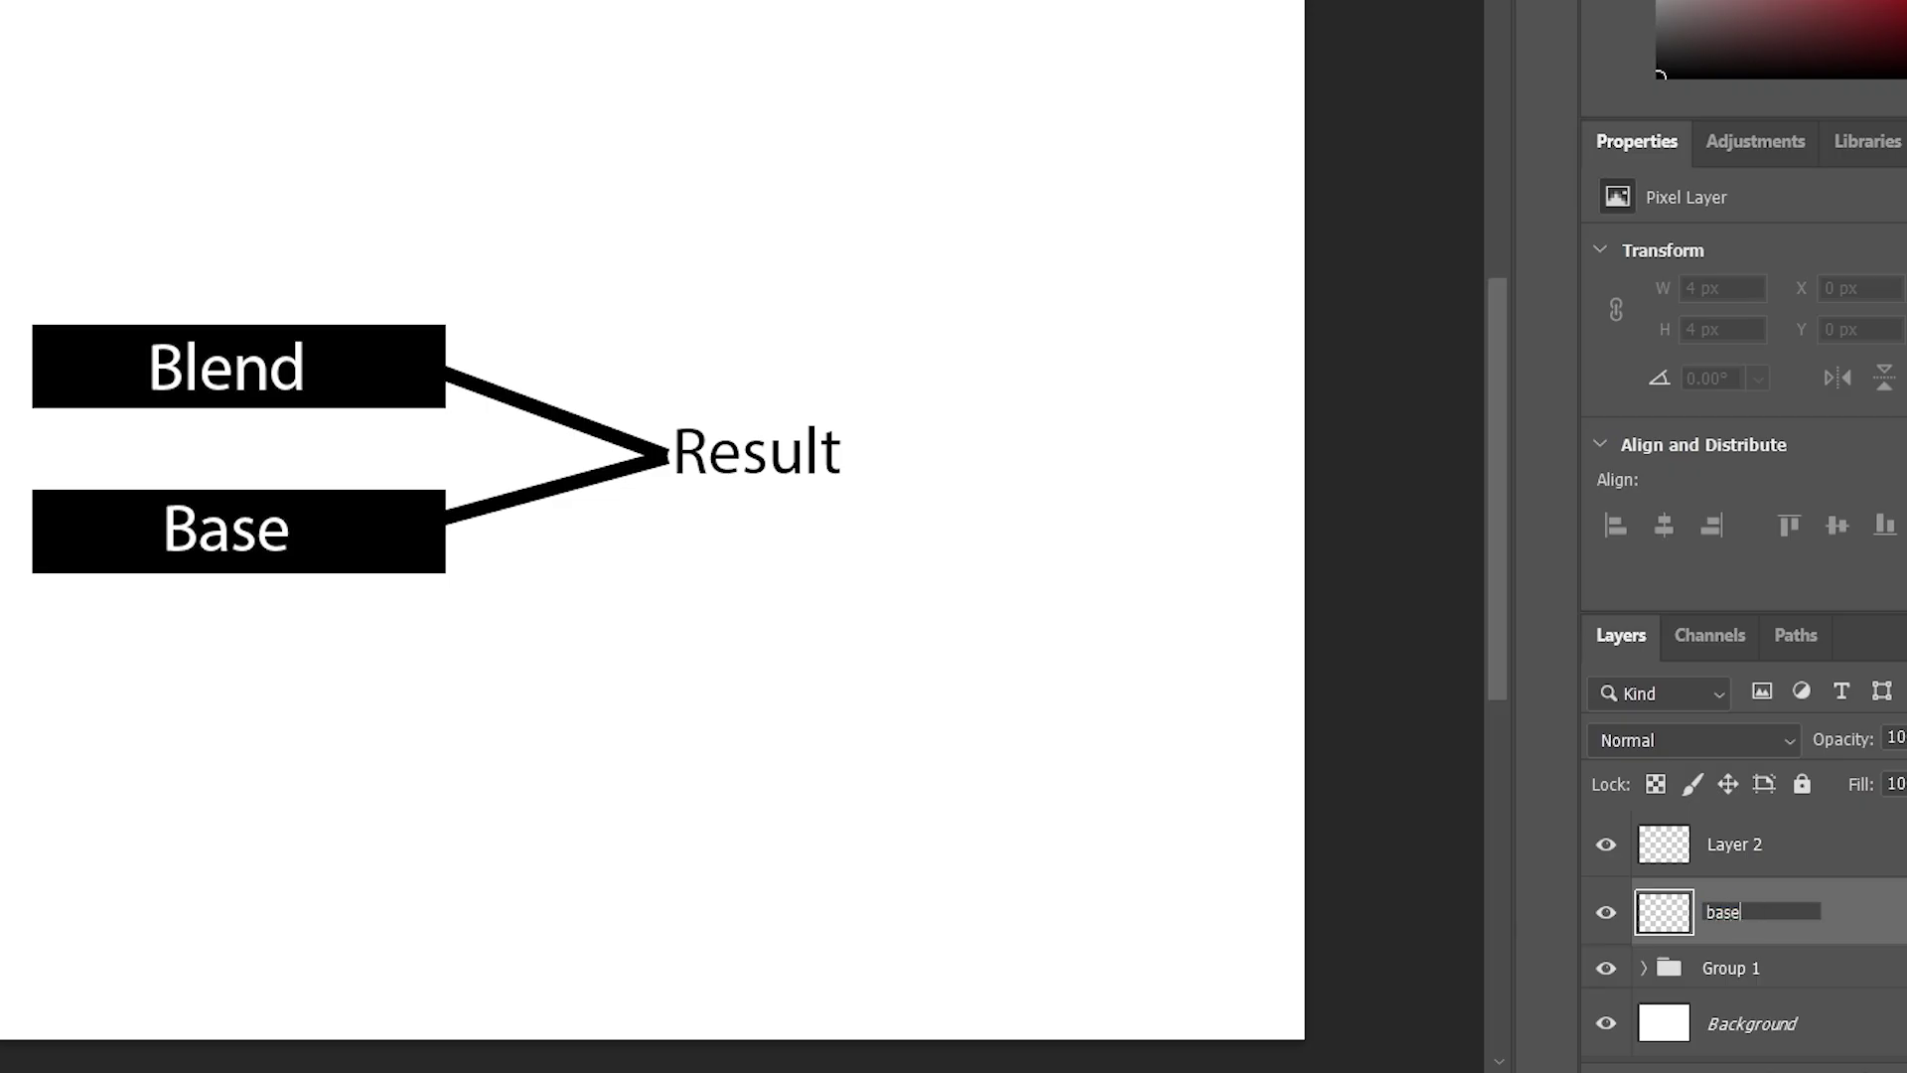
pyautogui.press('Return')
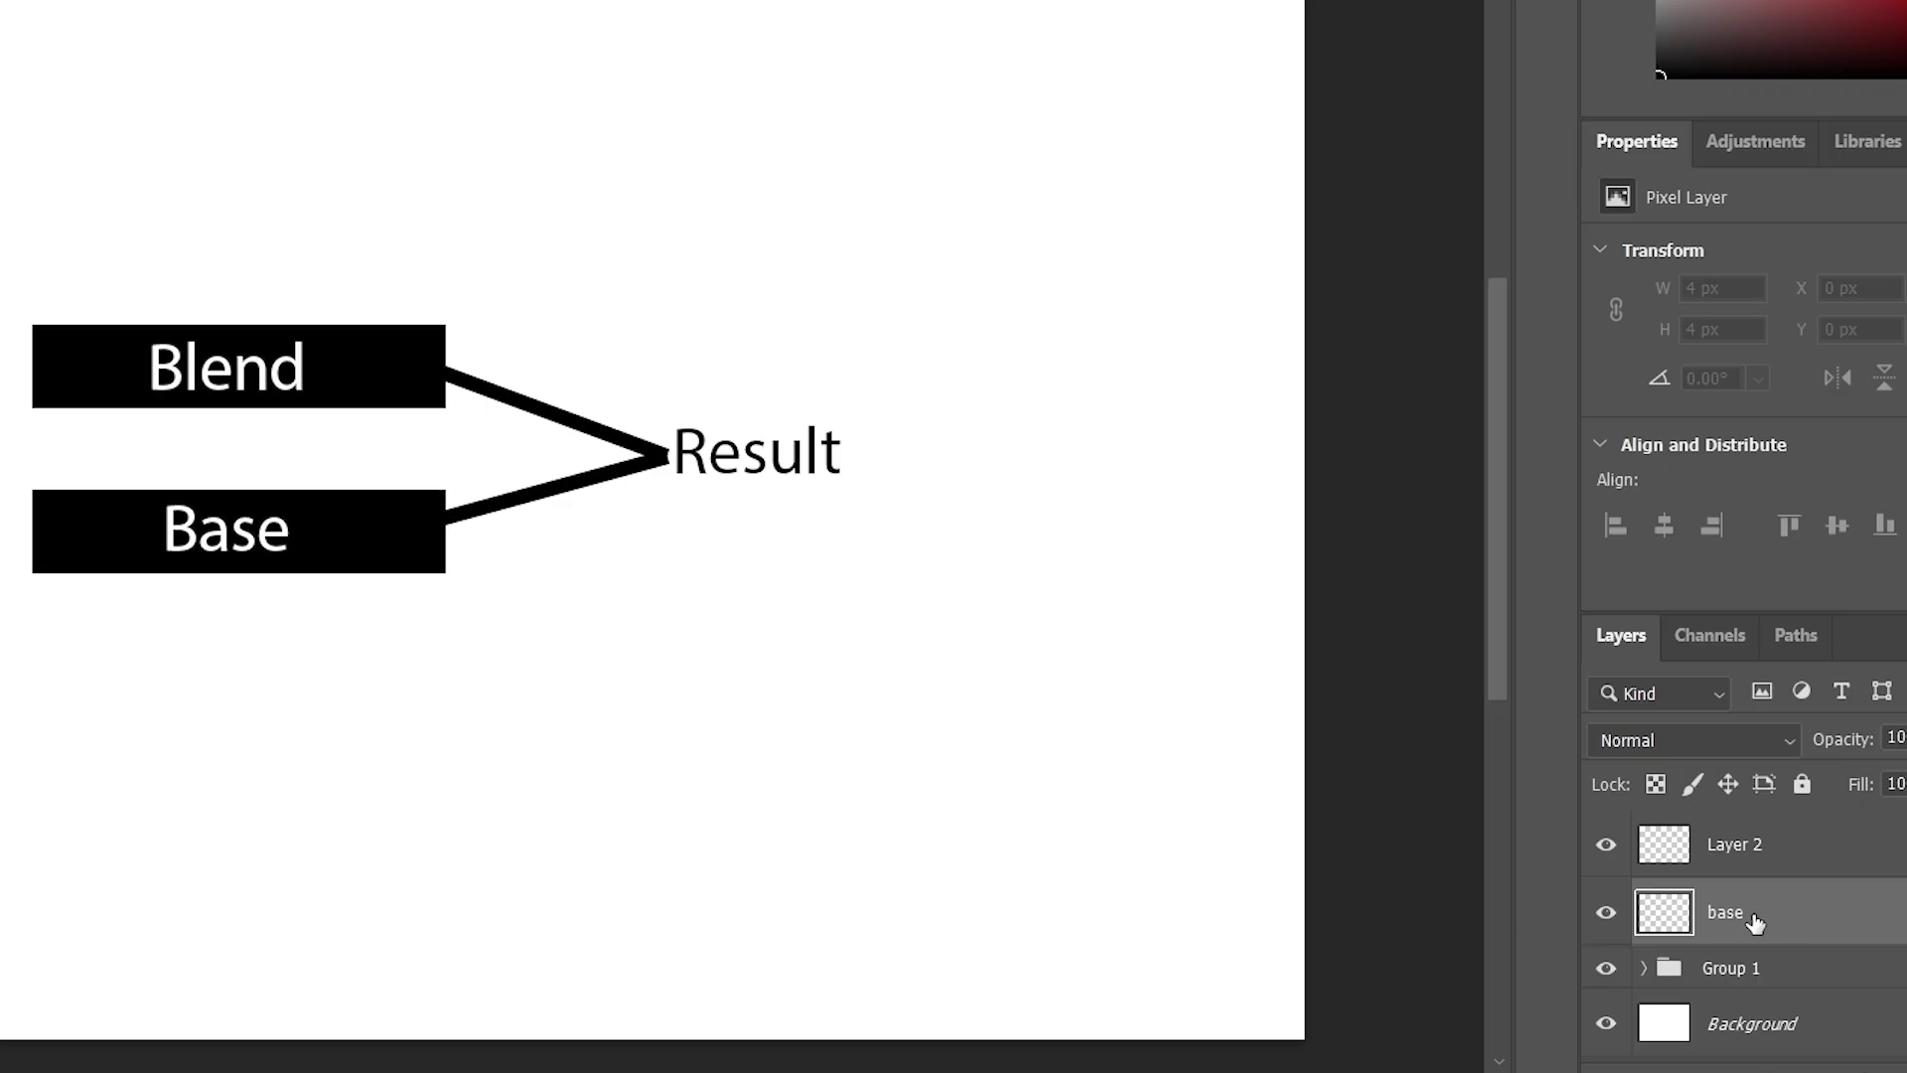
pyautogui.doubleClick(1740, 843)
pyautogui.write('blend')
pyautogui.click(1754, 906)
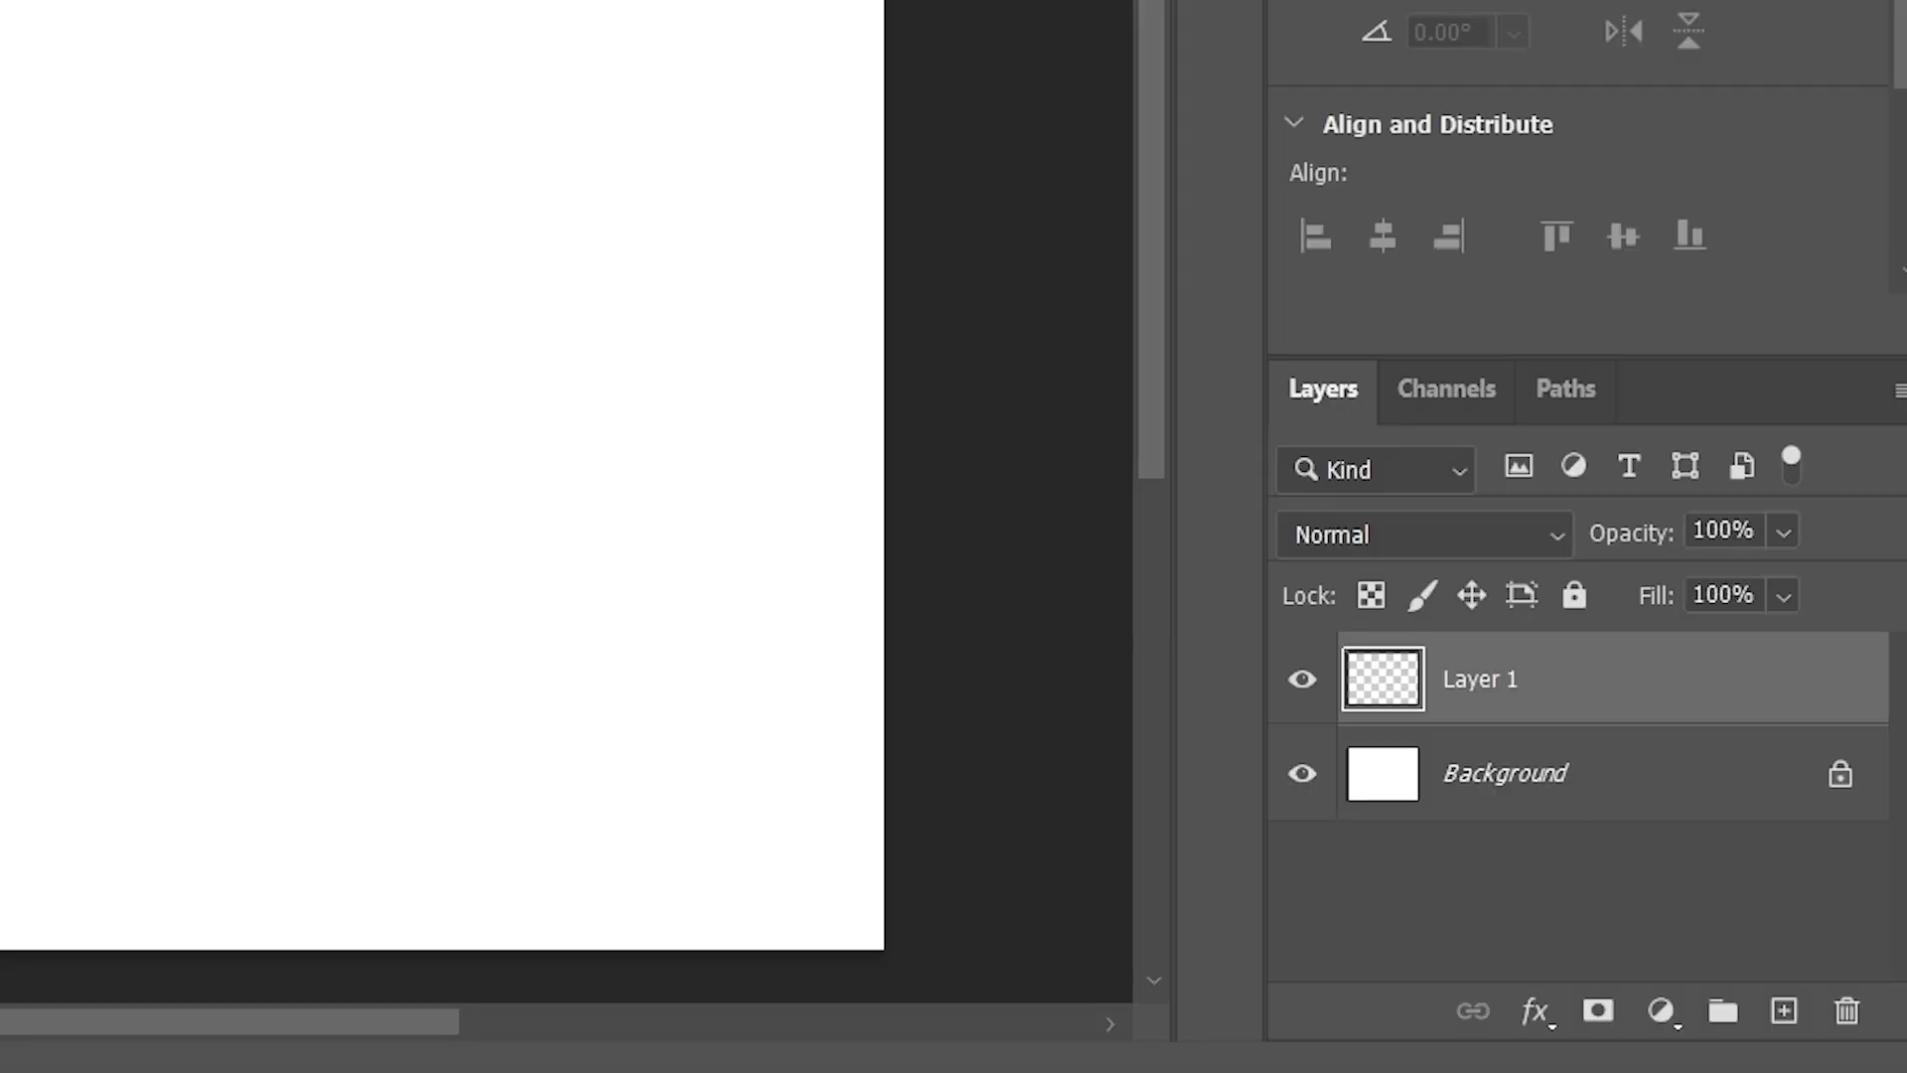
pyautogui.click(1320, 539)
pyautogui.press('Escape')
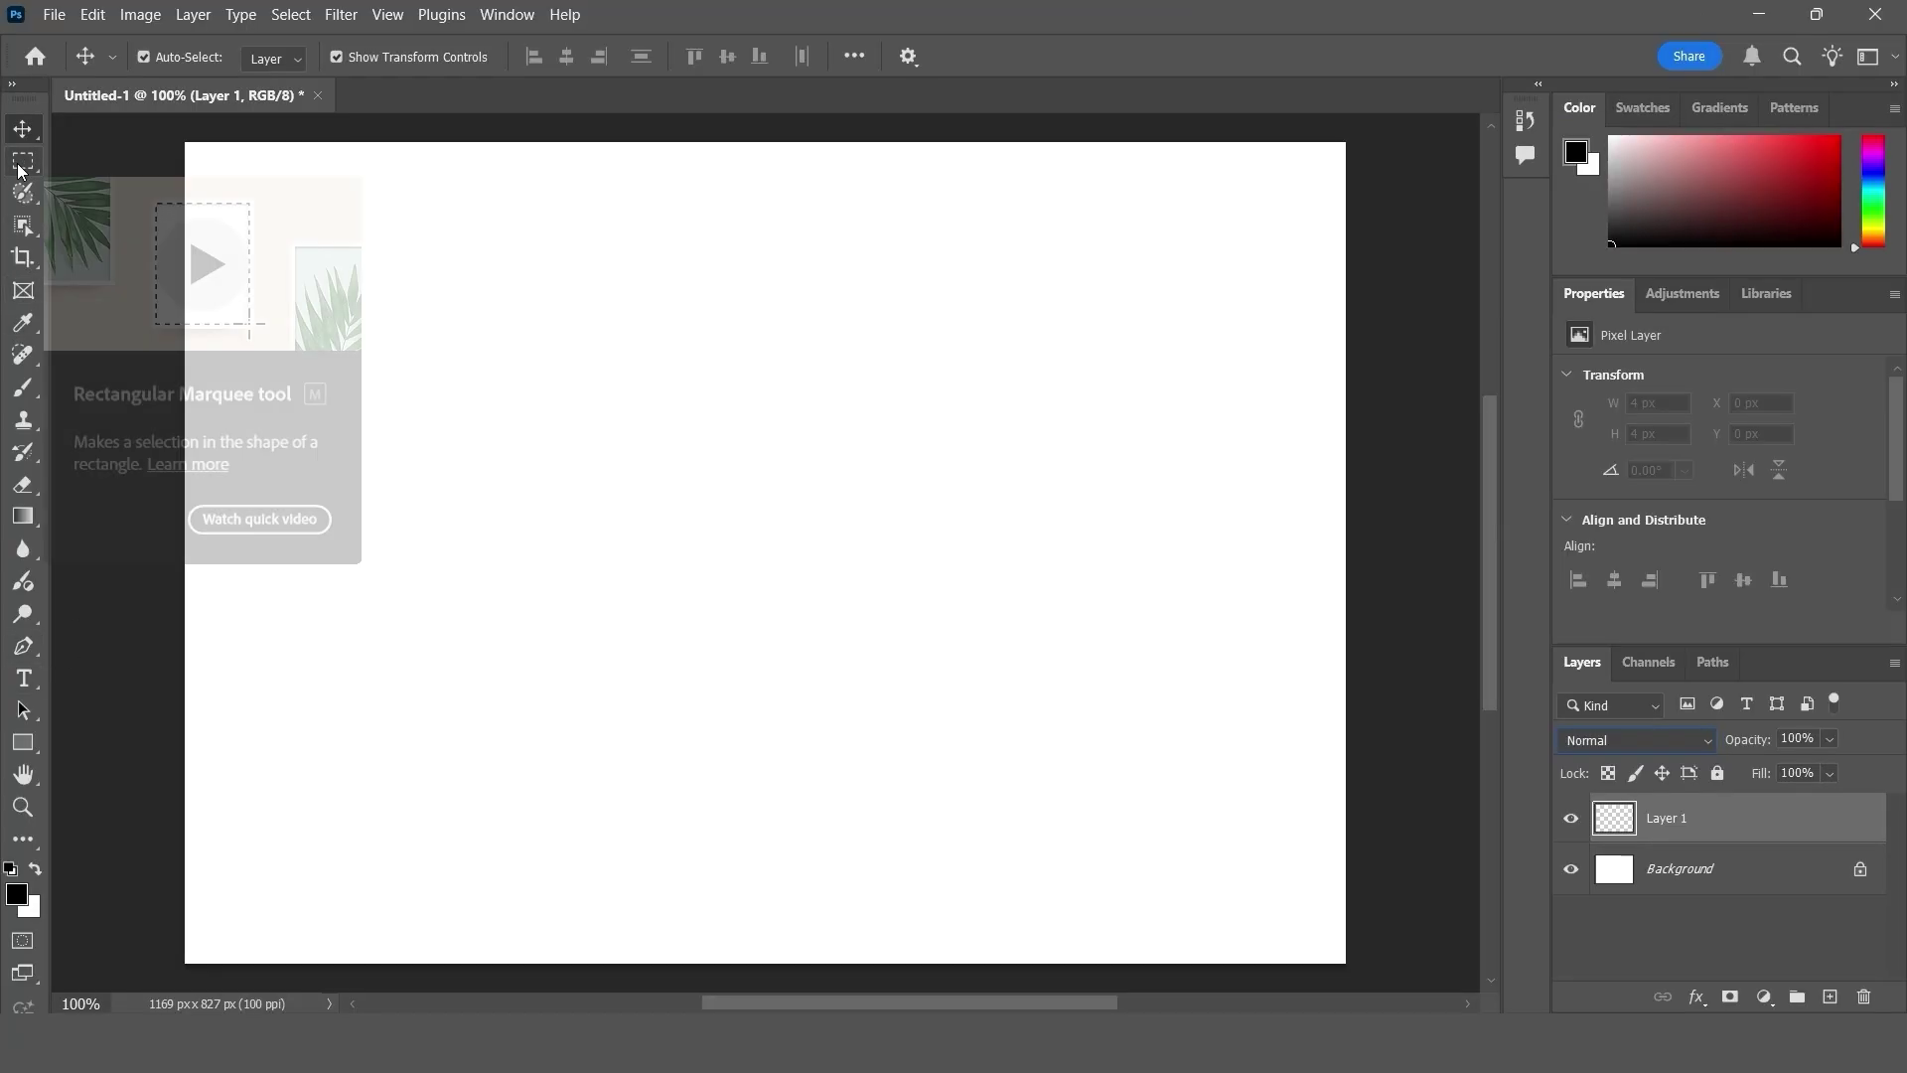
# - Make a rectangular selection of about 529 x 277 px on Layer 1 and fill it with red ff0000
pyautogui.click(22, 169)
pyautogui.moveTo(474, 351); pyautogui.dragTo(998, 627)
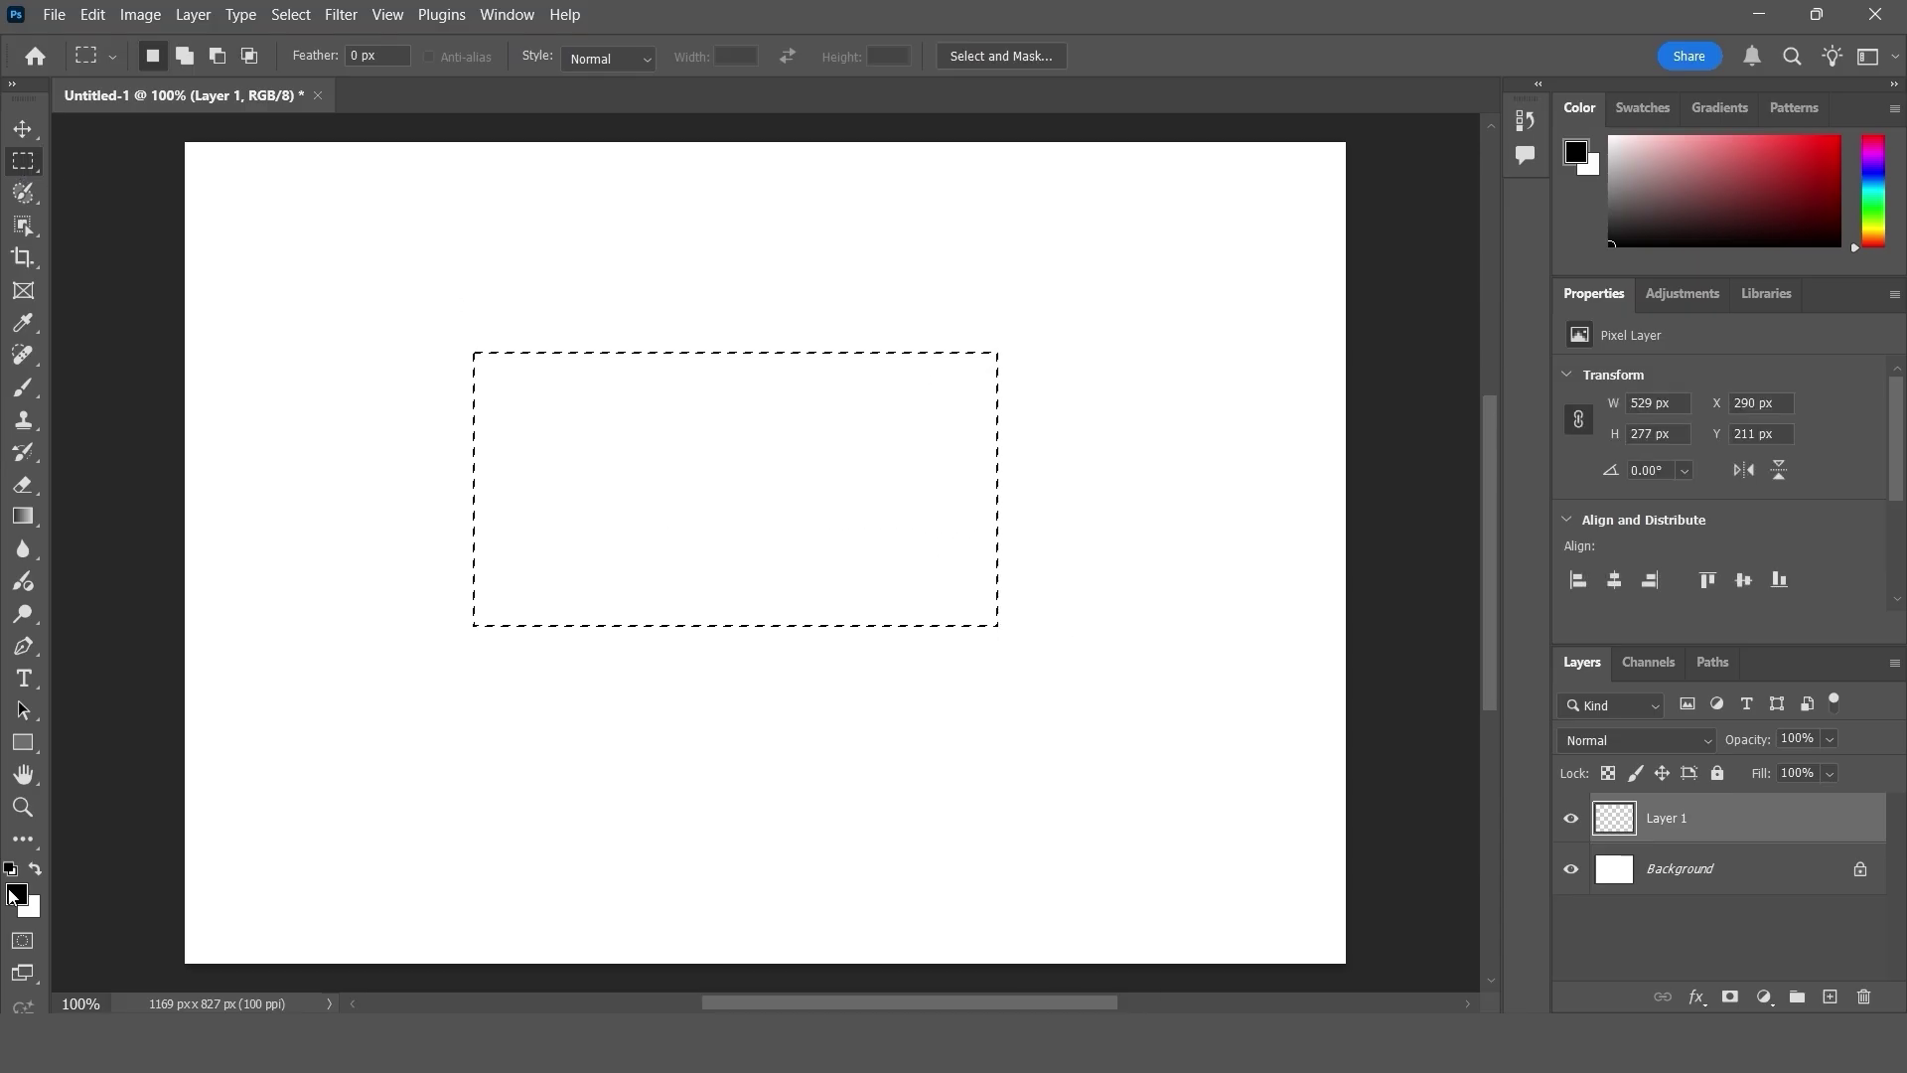
pyautogui.click(16, 894)
pyautogui.write('ff0000')
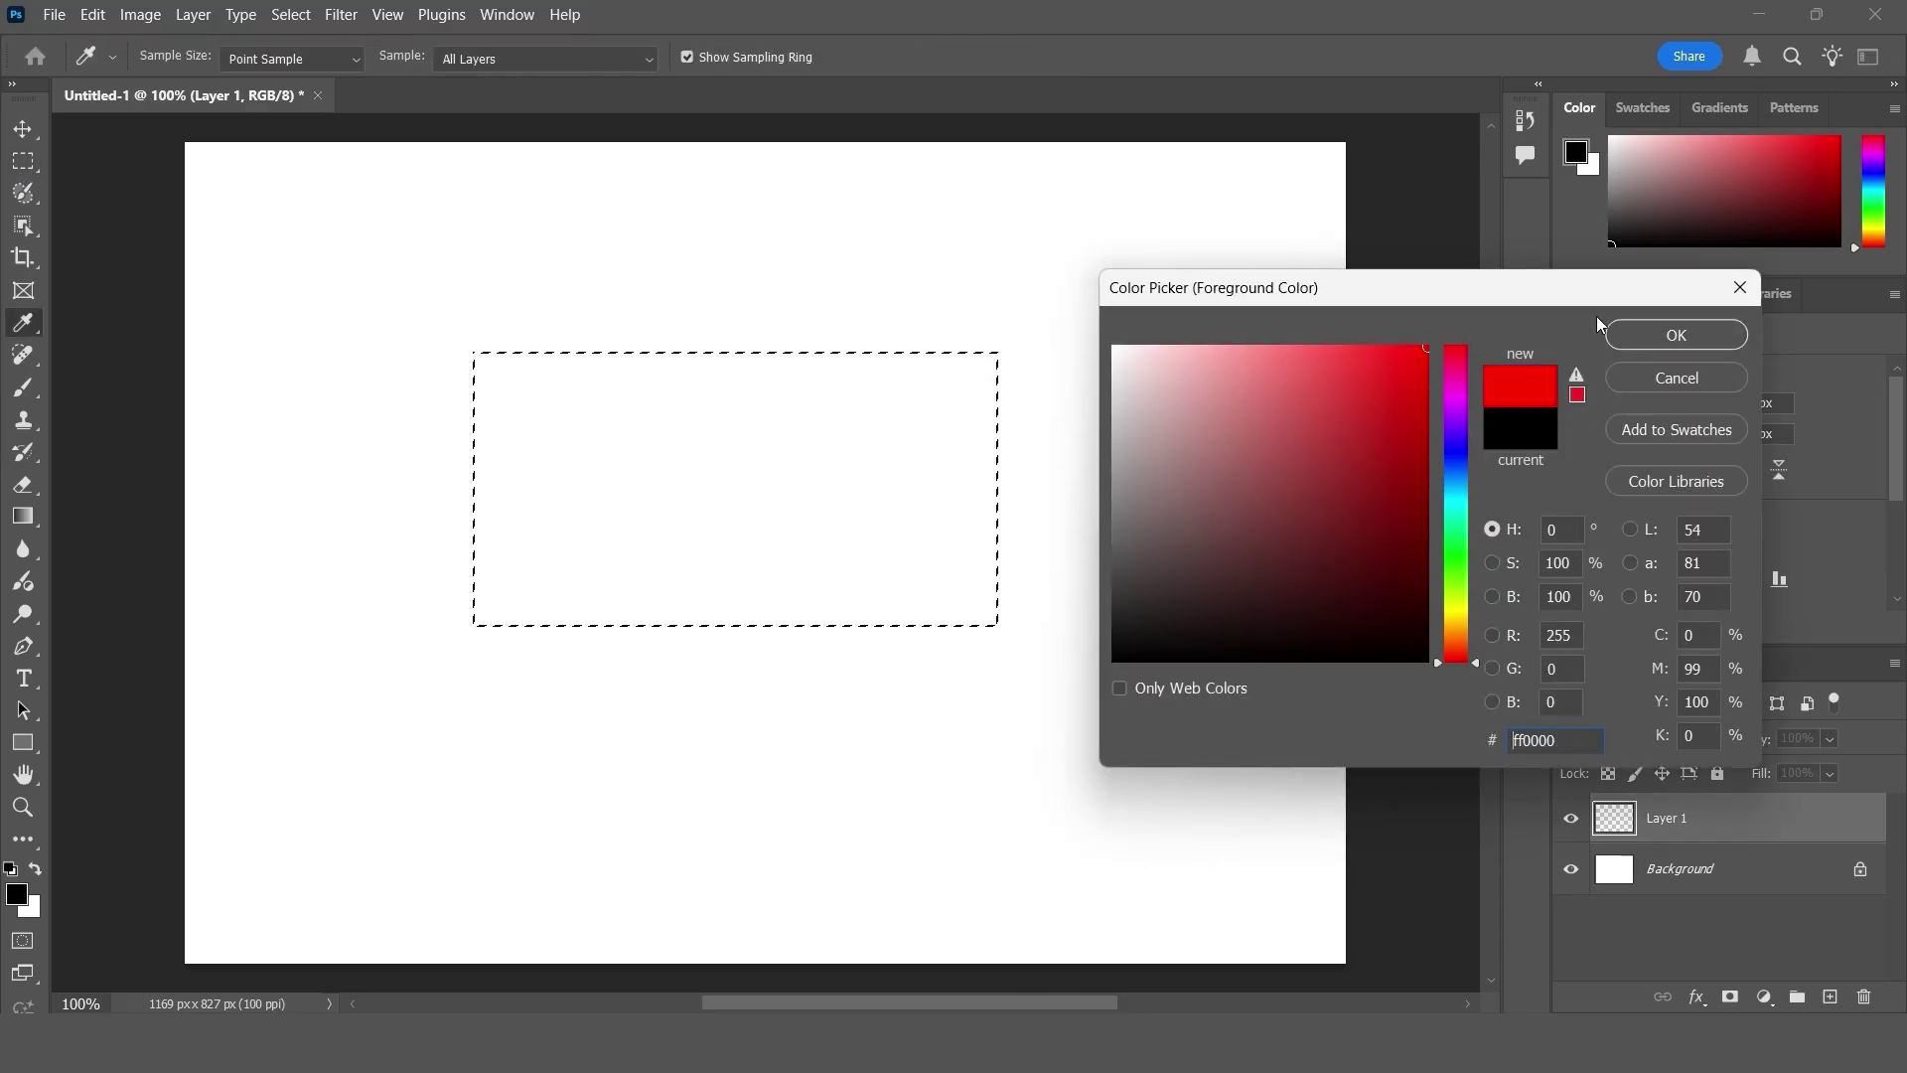
pyautogui.click(1666, 339)
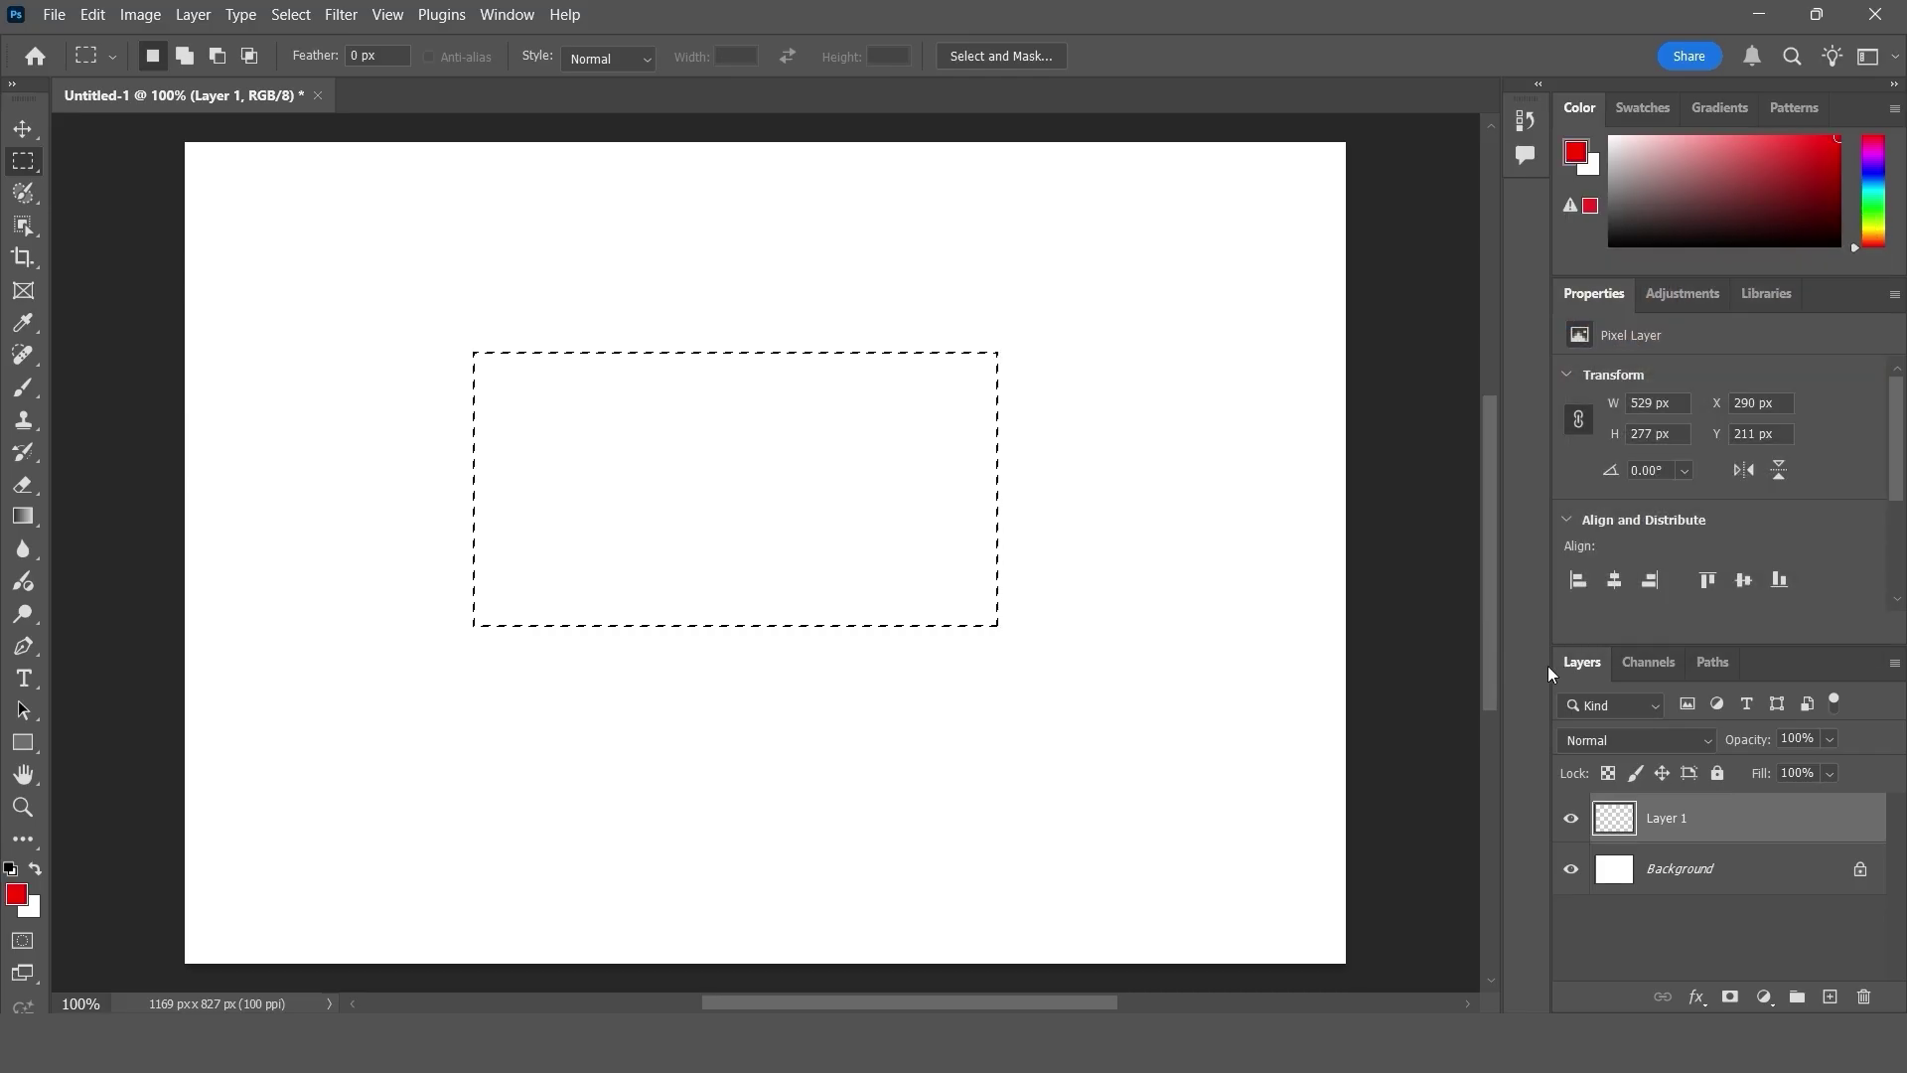
pyautogui.hotkey('alt', 'BackSpace')
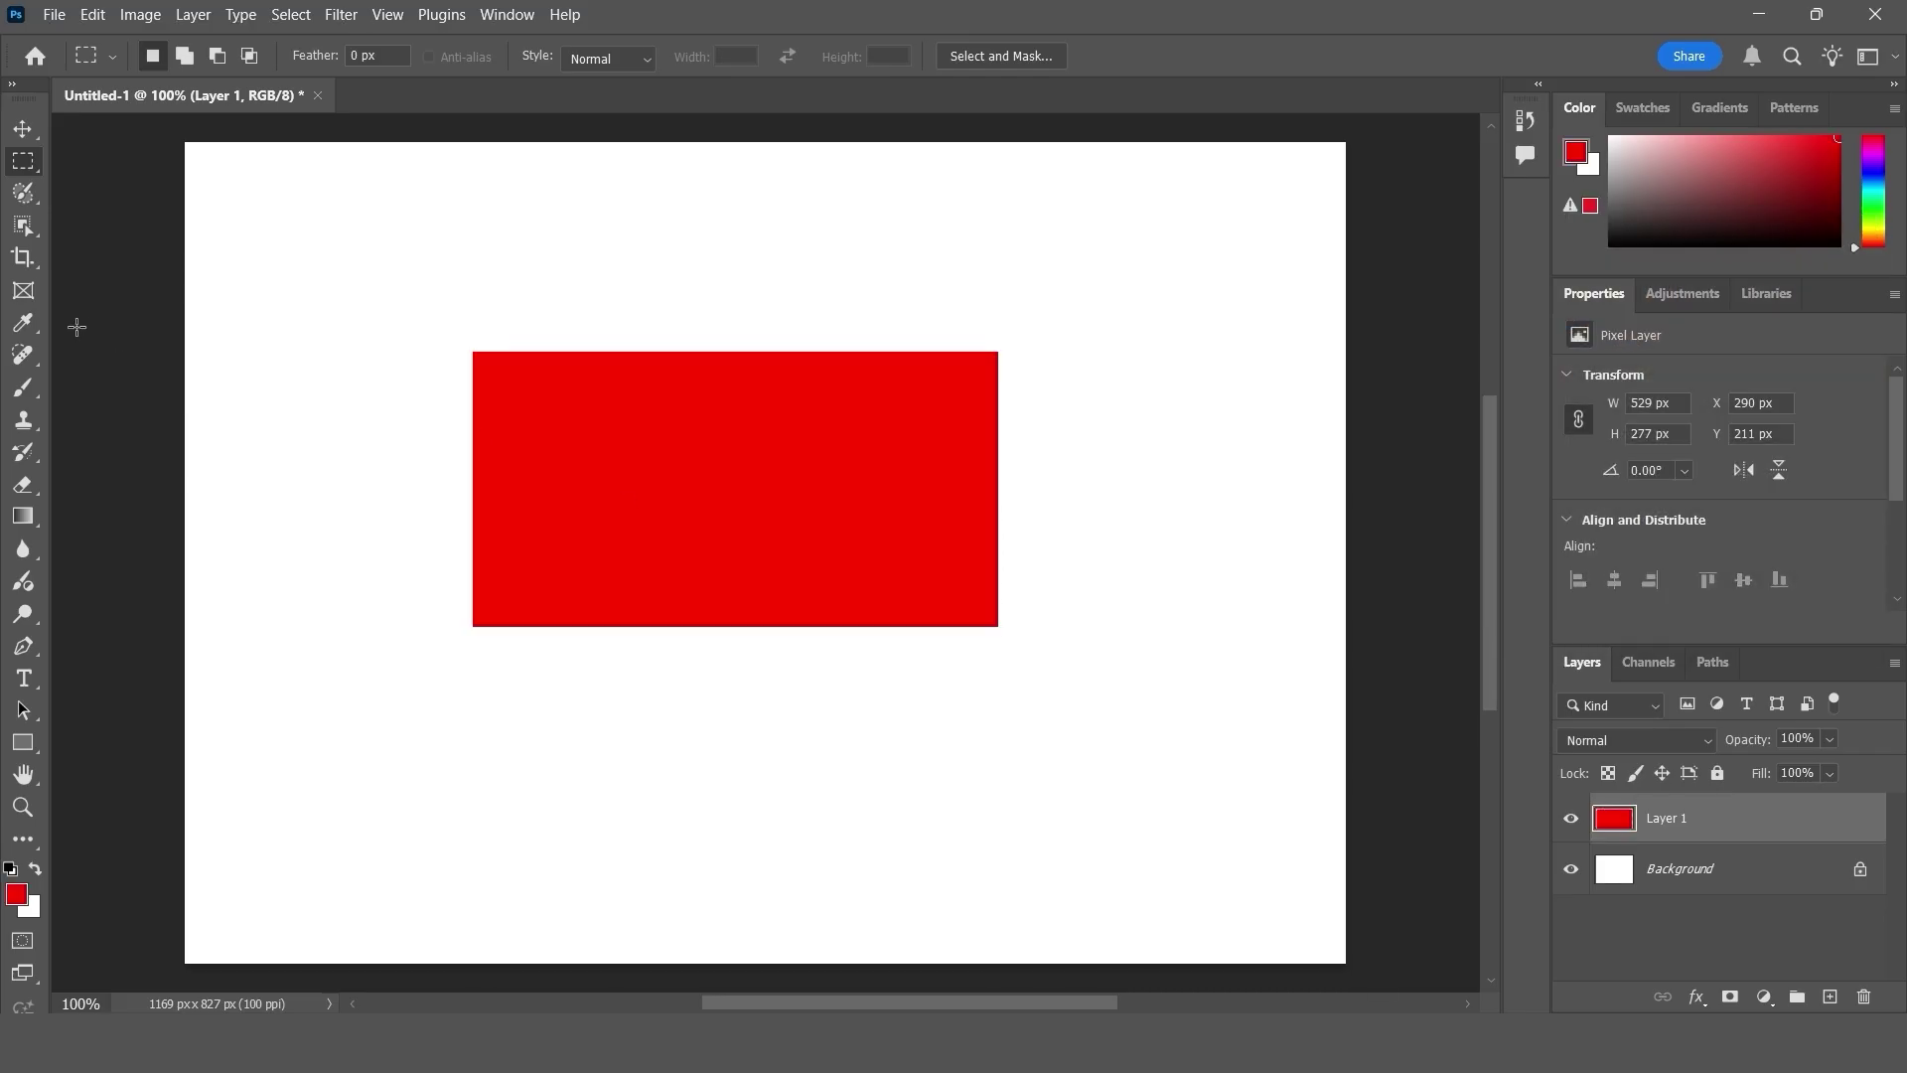
# - Apply a thick black Stroke effect positioned inside the edges of the red rectangle on Layer 1
pyautogui.click(23, 129)
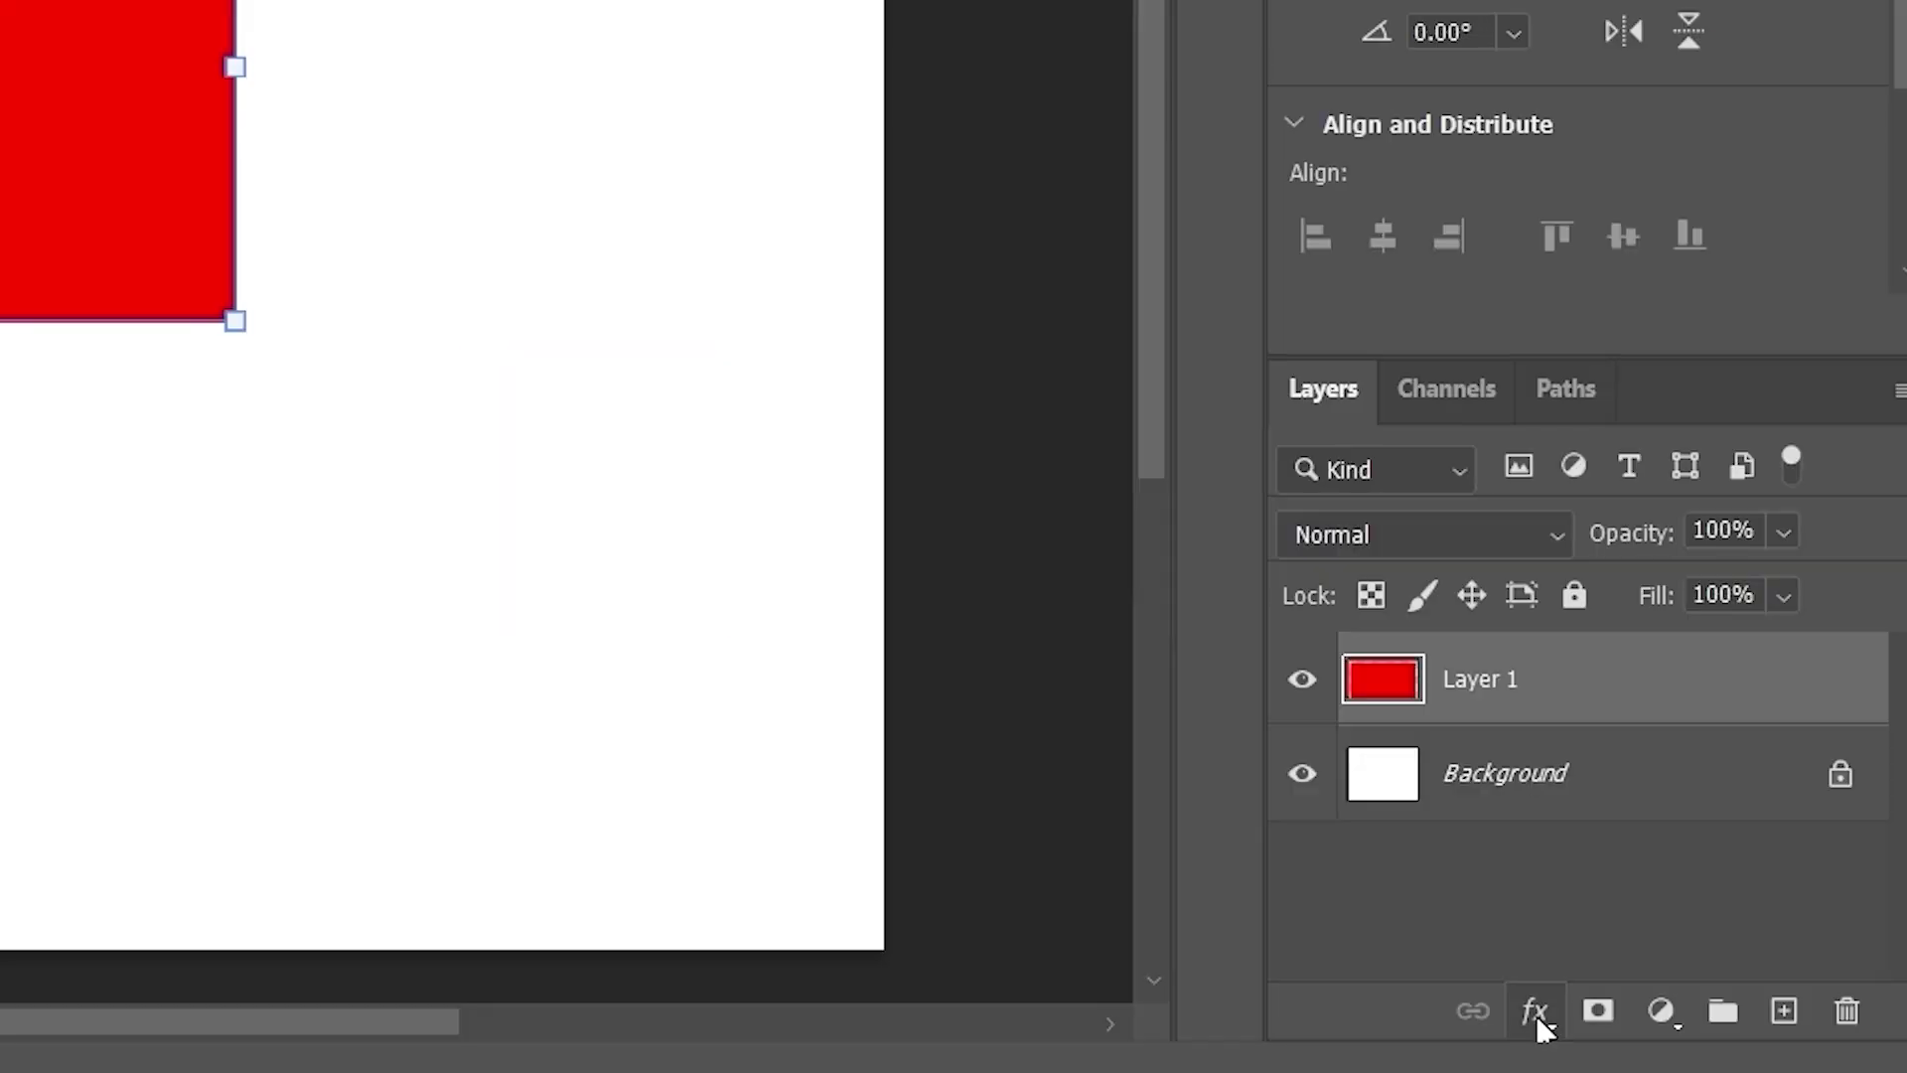
pyautogui.click(1697, 998)
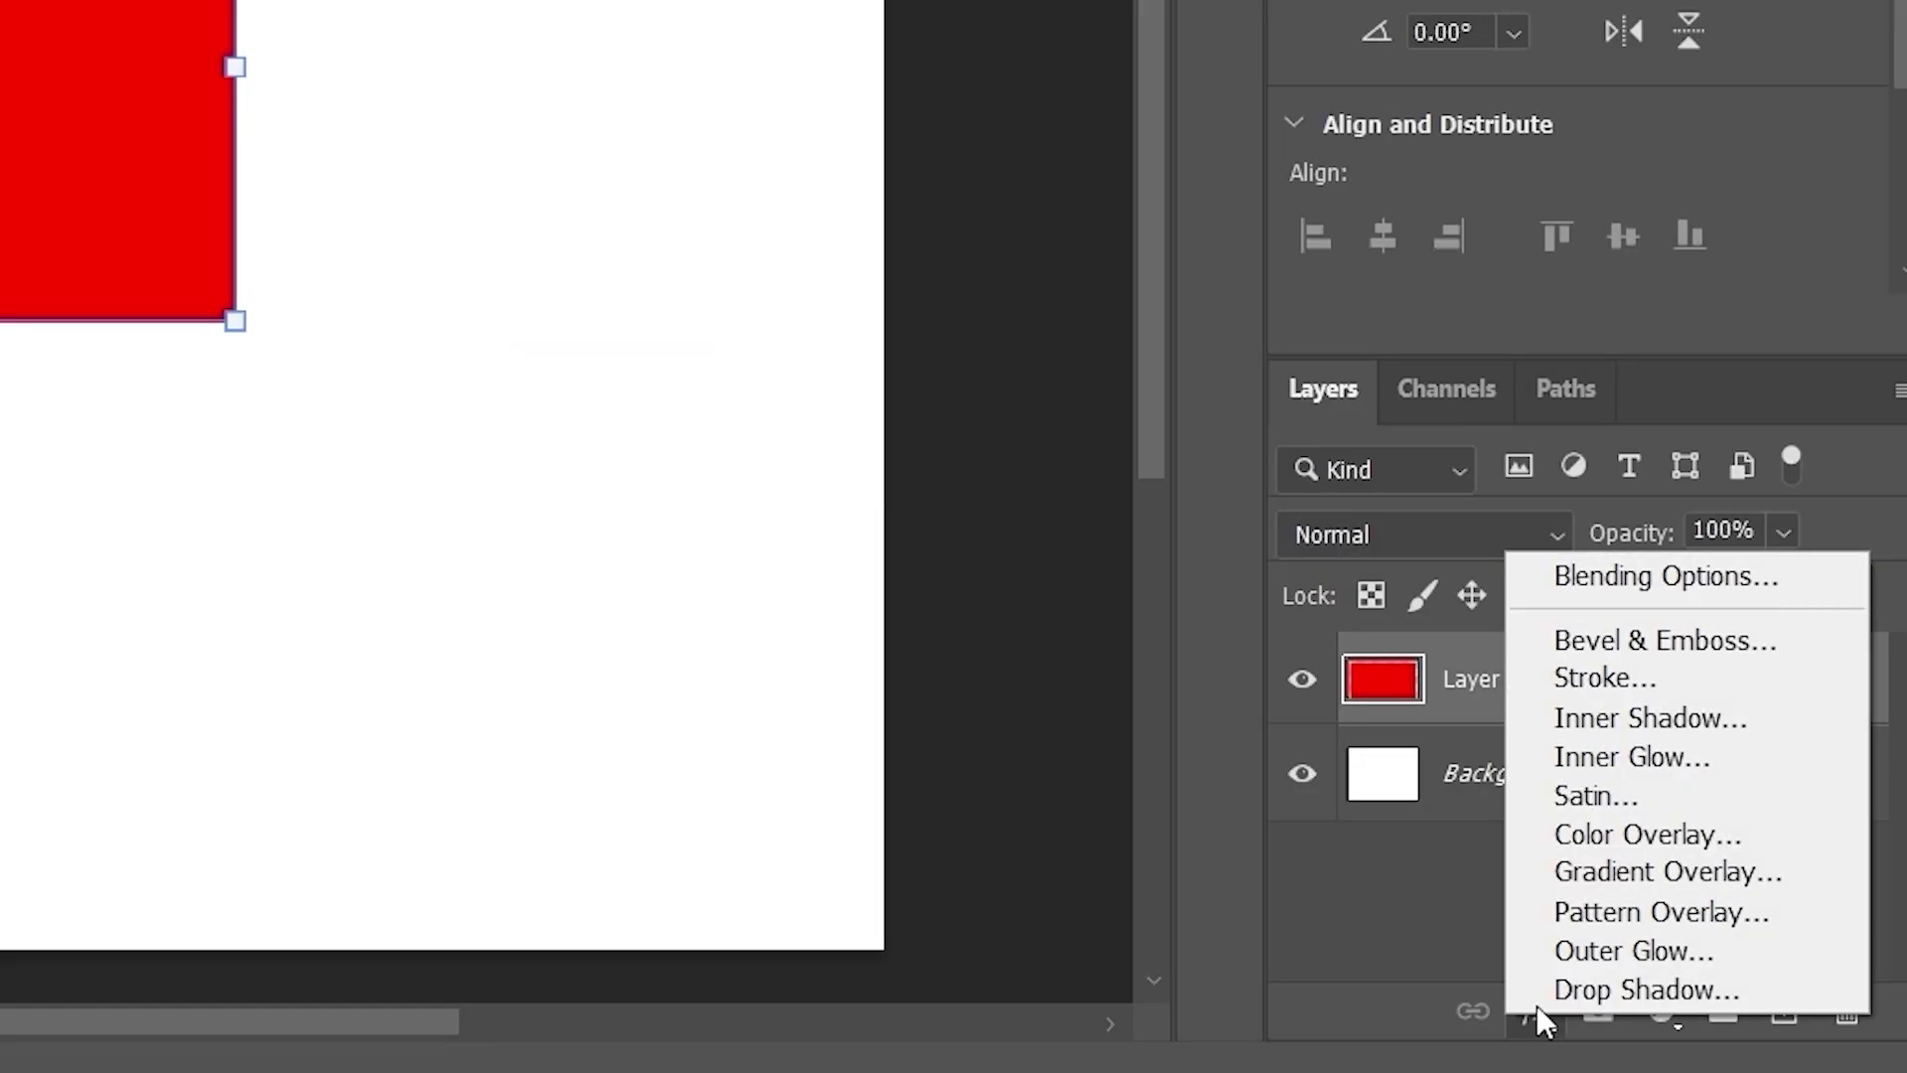
pyautogui.click(1583, 682)
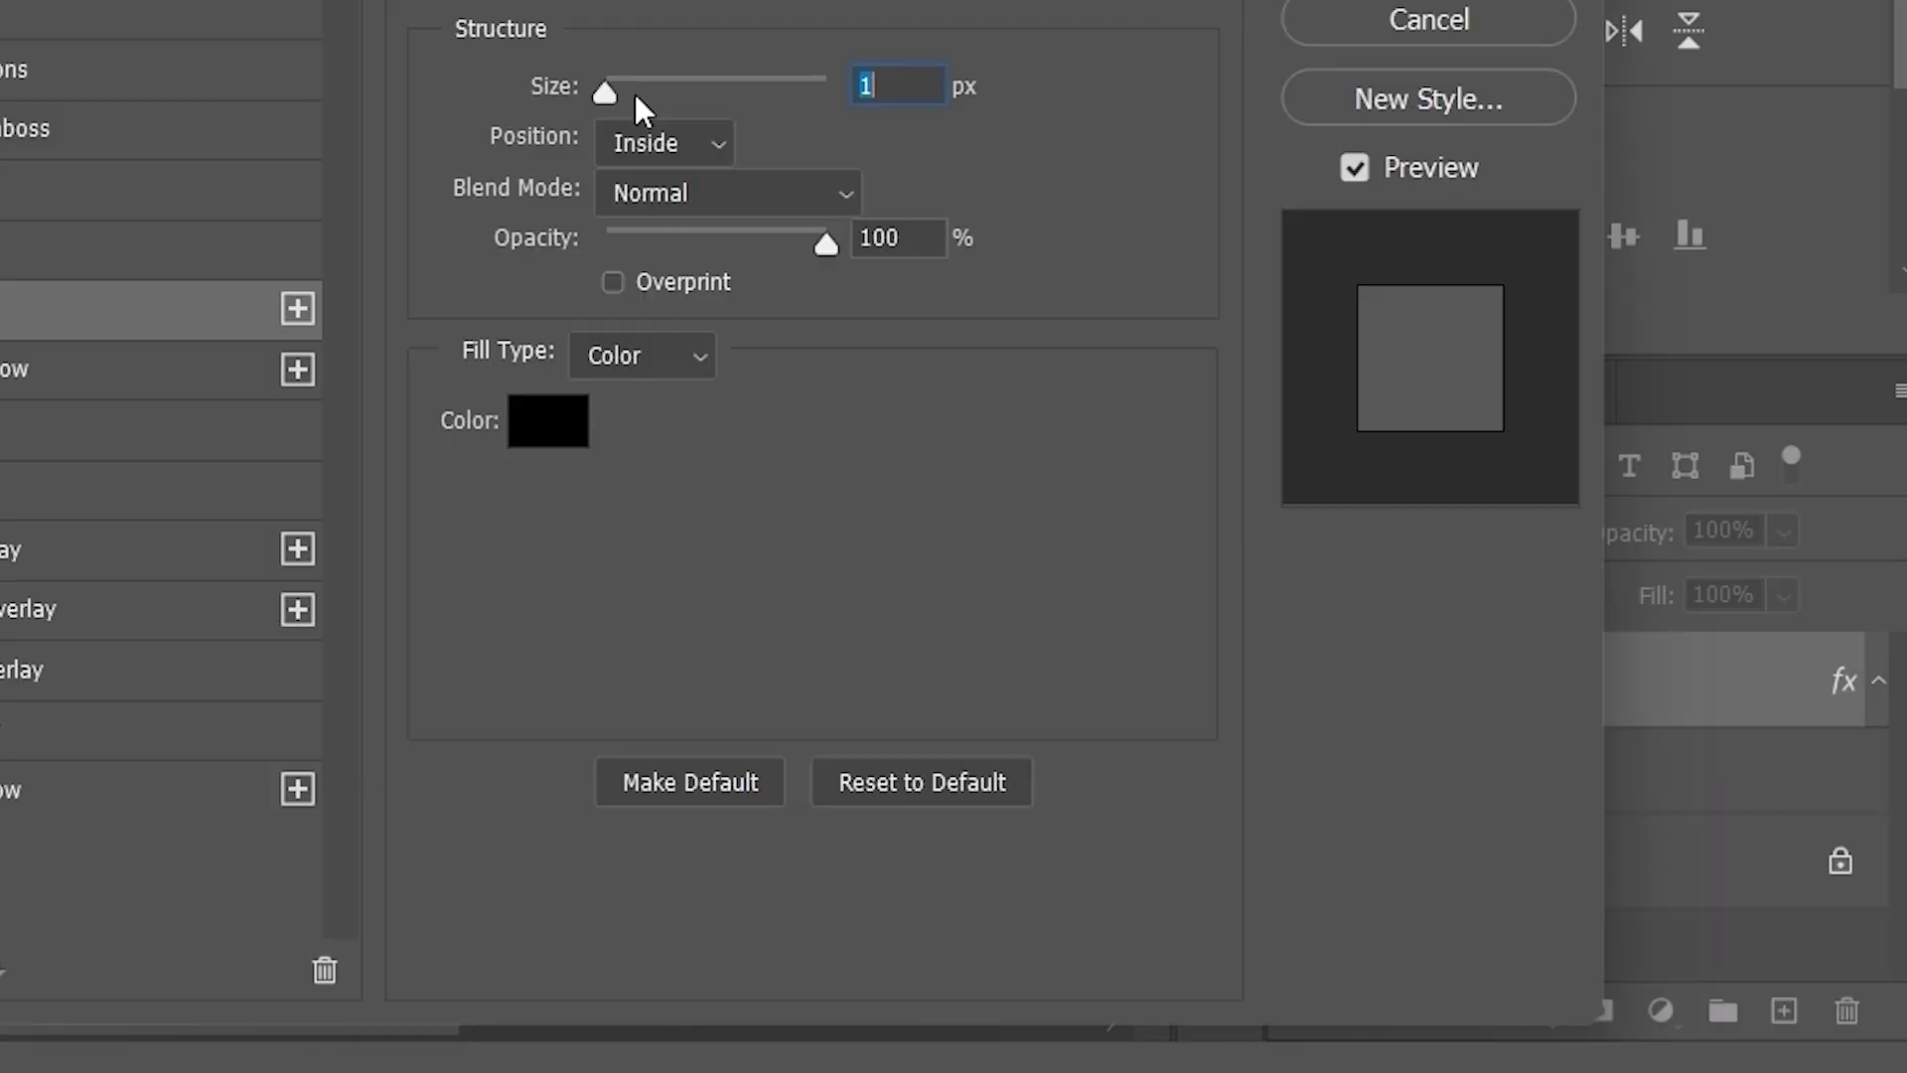
pyautogui.moveTo(604, 92); pyautogui.dragTo(639, 92)
pyautogui.press('Return')
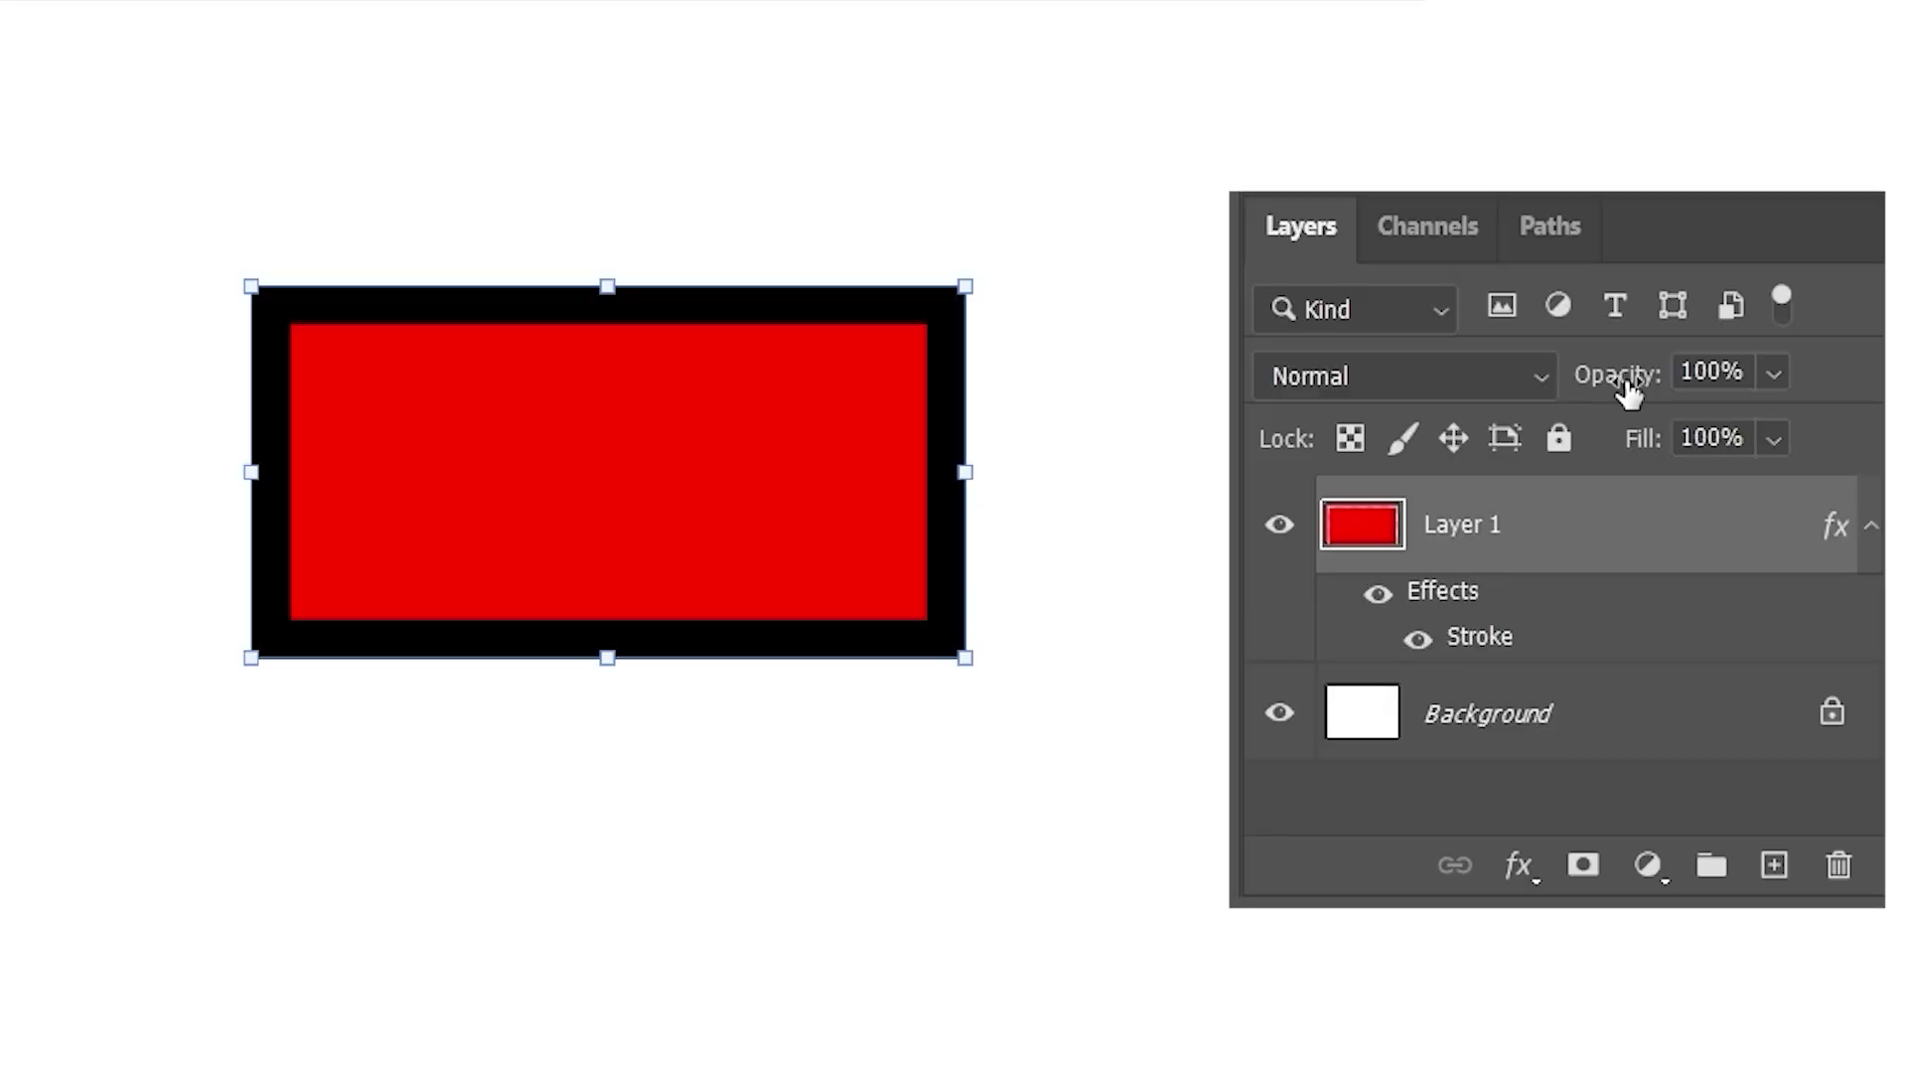
# - Lower the opacity of the stroked rectangle's layer to 0% and restore it to 100%
pyautogui.moveTo(1629, 390); pyautogui.dragTo(1562, 393)
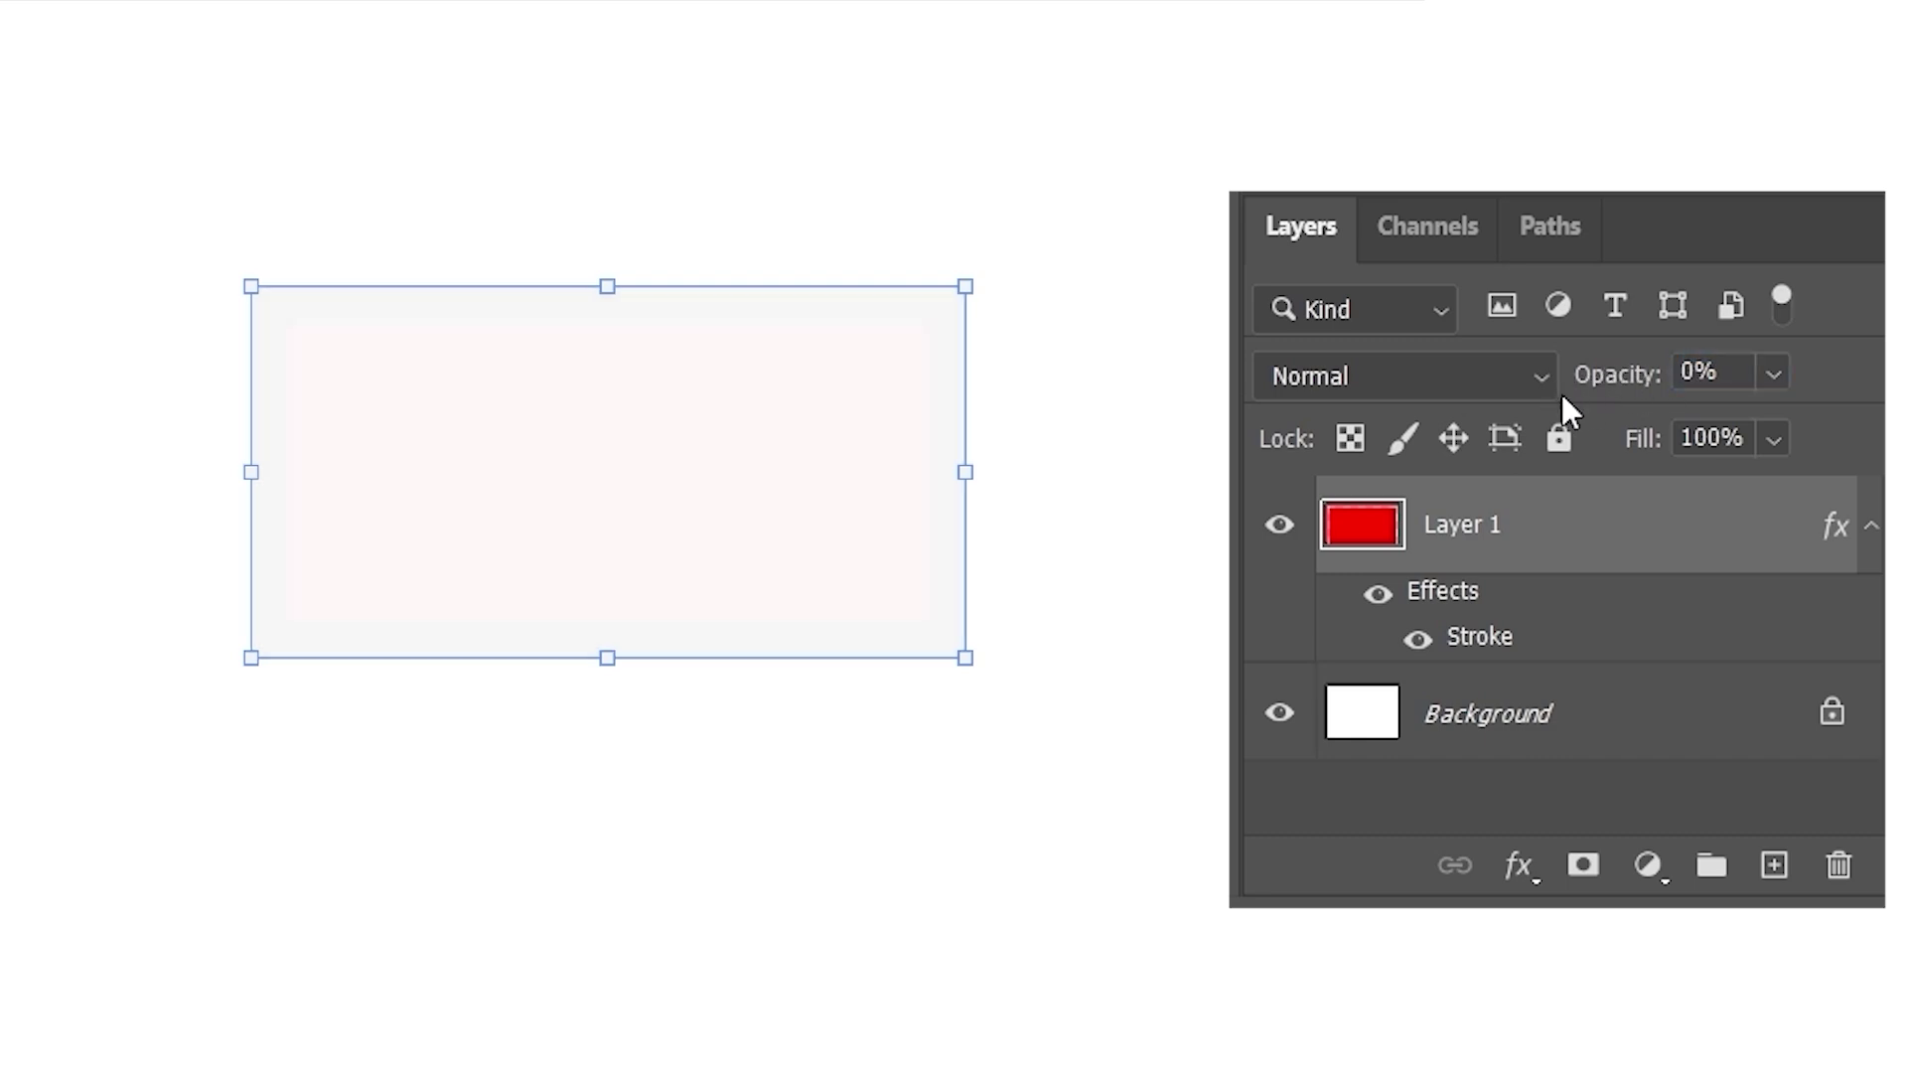
pyautogui.click(1688, 376)
pyautogui.write('100')
pyautogui.press('Return')
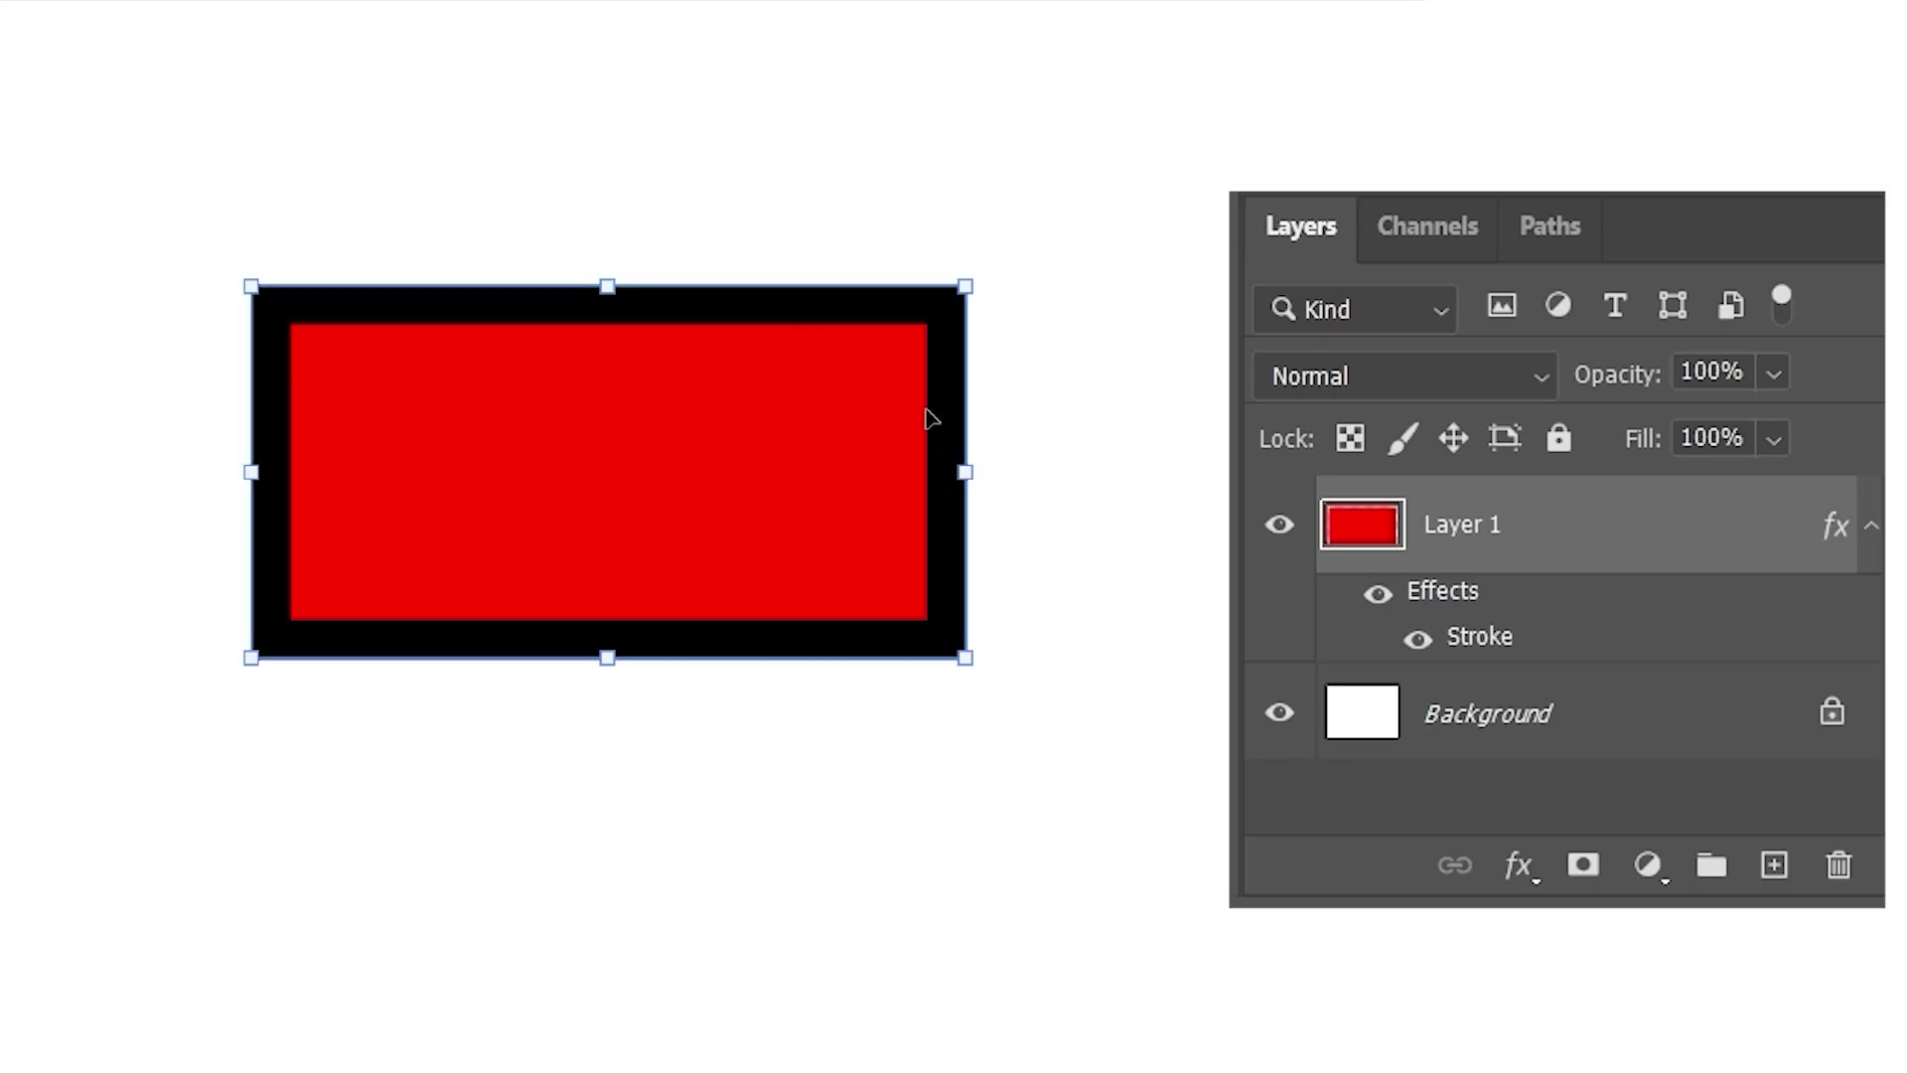
# - Move the stroked red rectangle around the canvas, leaving it slightly up and to the right of where it started
pyautogui.moveTo(667, 437); pyautogui.dragTo(710, 355)
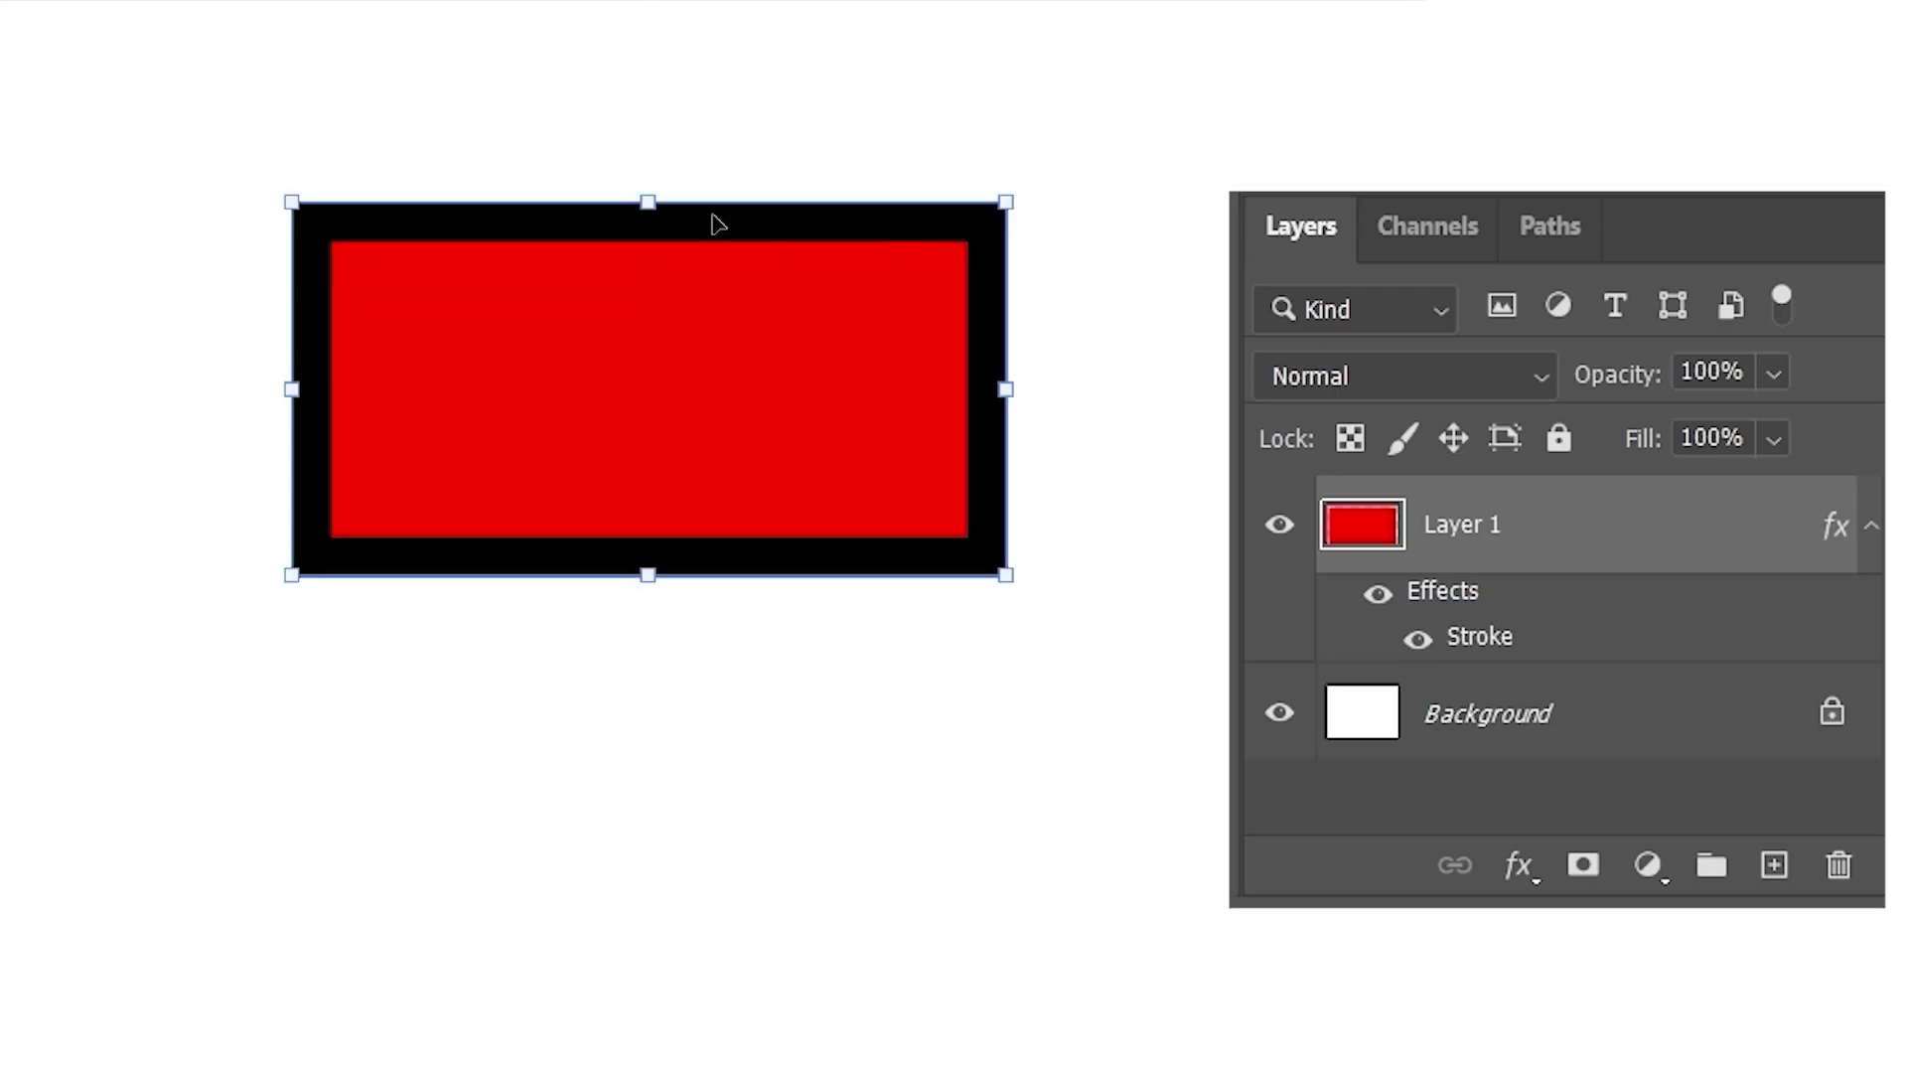
pyautogui.moveTo(706, 438); pyautogui.dragTo(754, 486)
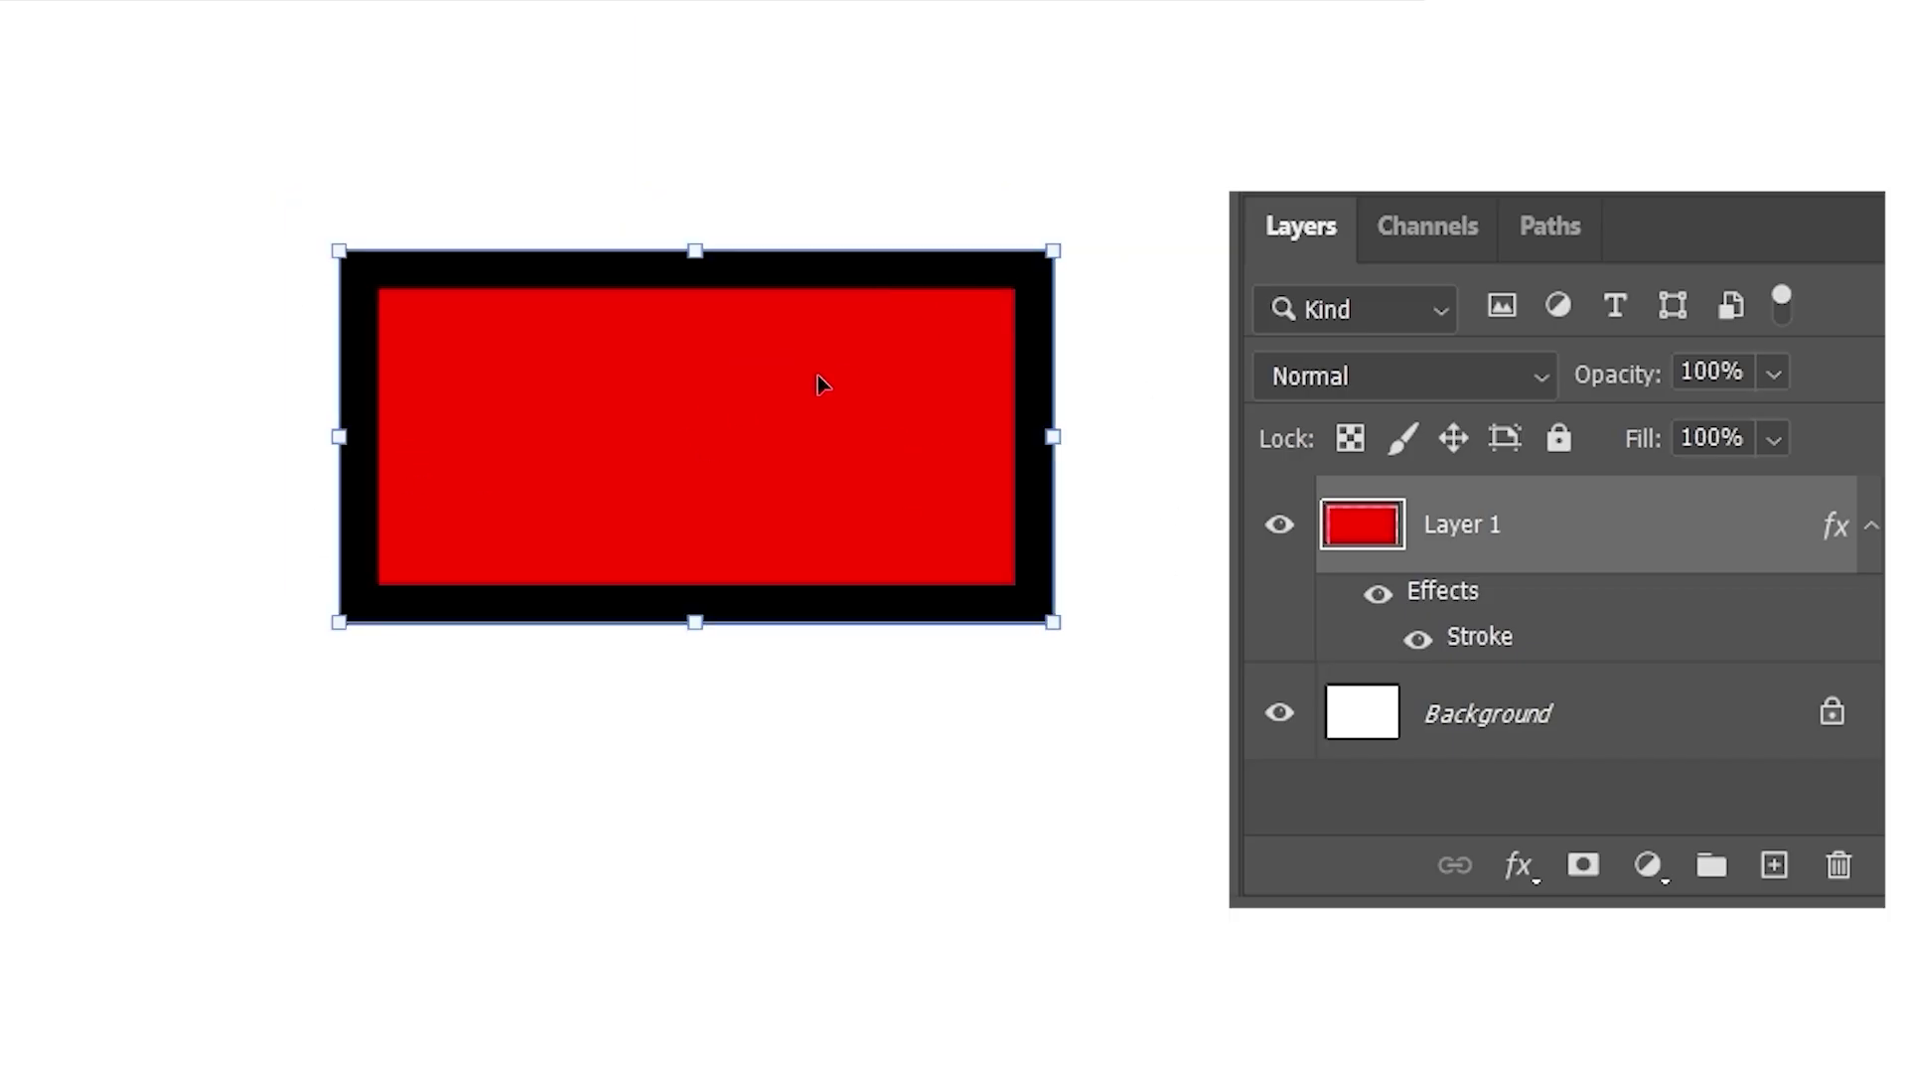
pyautogui.moveTo(818, 383); pyautogui.dragTo(767, 391)
pyautogui.moveTo(903, 330)
pyautogui.mouseDown()
pyautogui.moveTo(860, 334)
pyautogui.moveTo(903, 336)
pyautogui.mouseUp()
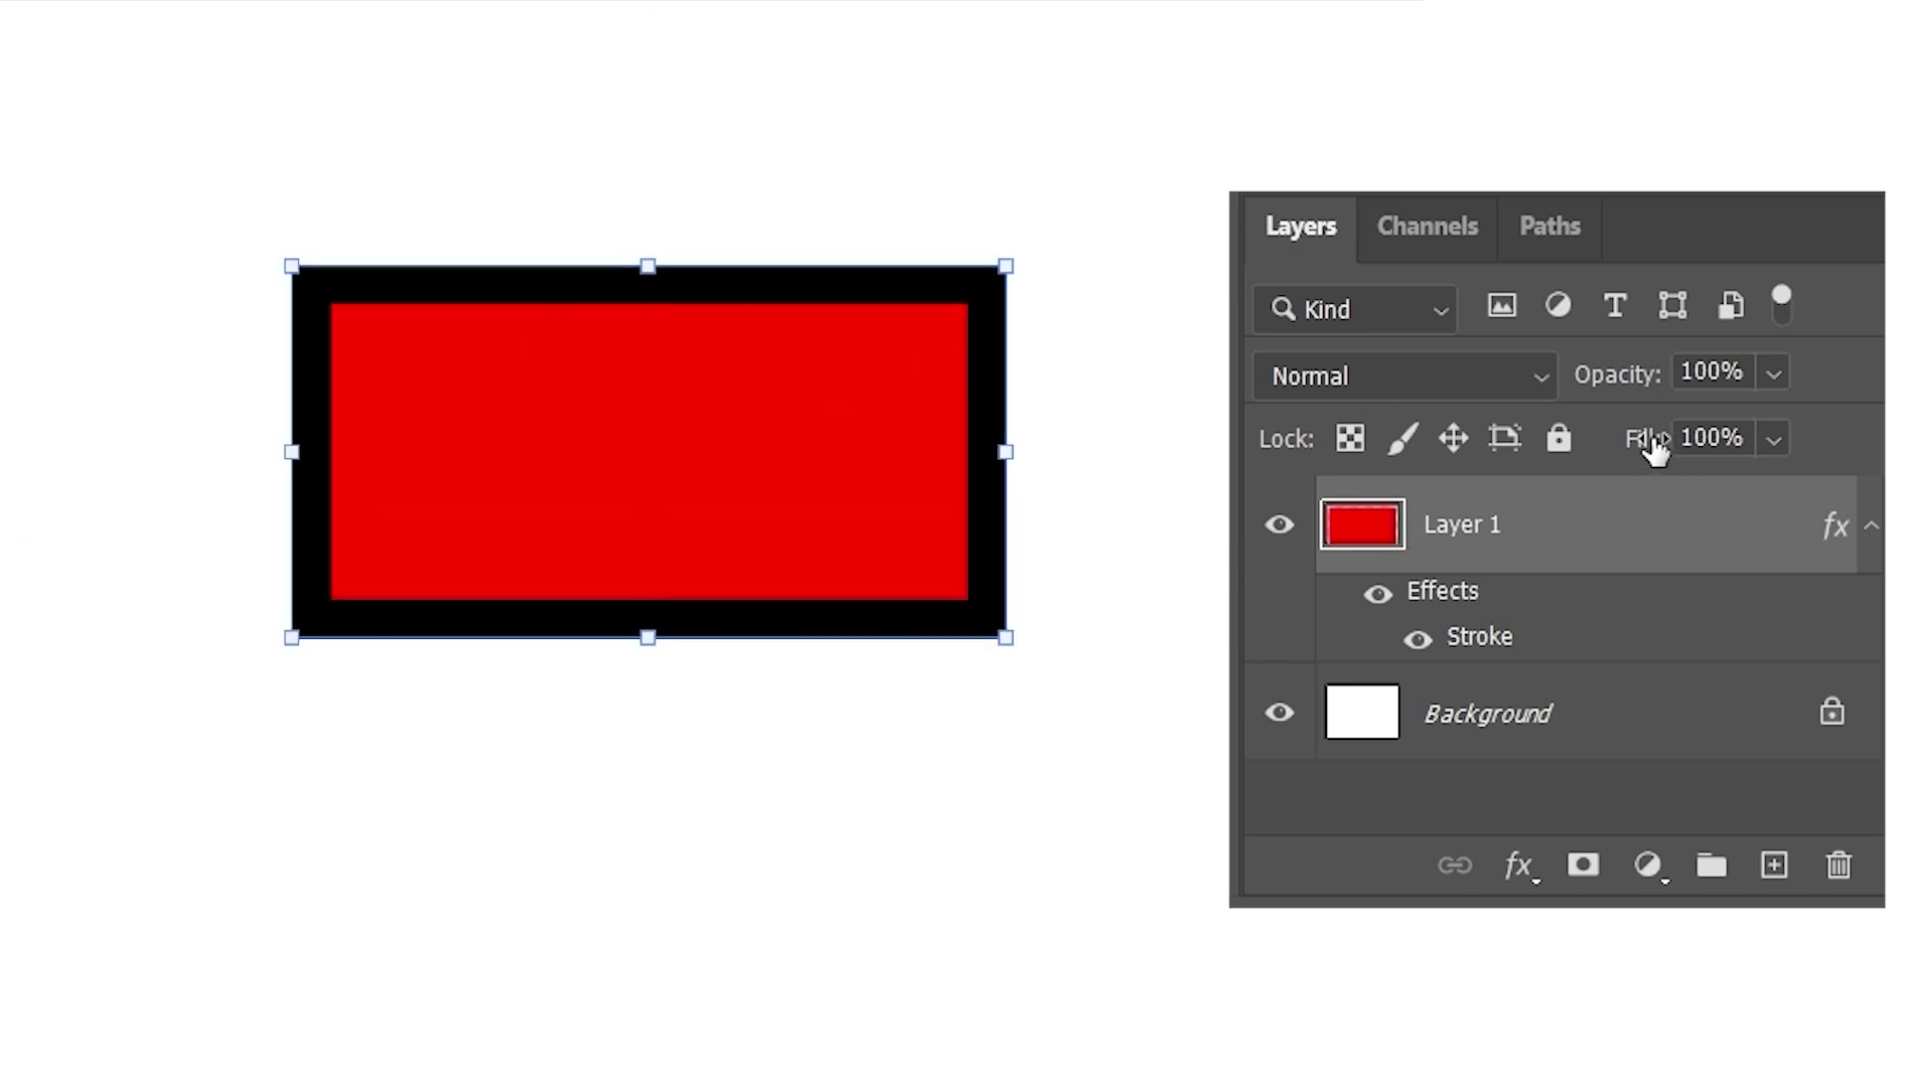
# - Lower the Fill of the stroked rectangle's layer to 0% and raise it again
pyautogui.moveTo(1654, 447)
pyautogui.mouseDown()
pyautogui.moveTo(1665, 468)
pyautogui.moveTo(1648, 443)
pyautogui.moveTo(1574, 475)
pyautogui.moveTo(1626, 456)
pyautogui.moveTo(1563, 443)
pyautogui.moveTo(1639, 443)
pyautogui.moveTo(1517, 474)
pyautogui.mouseUp()
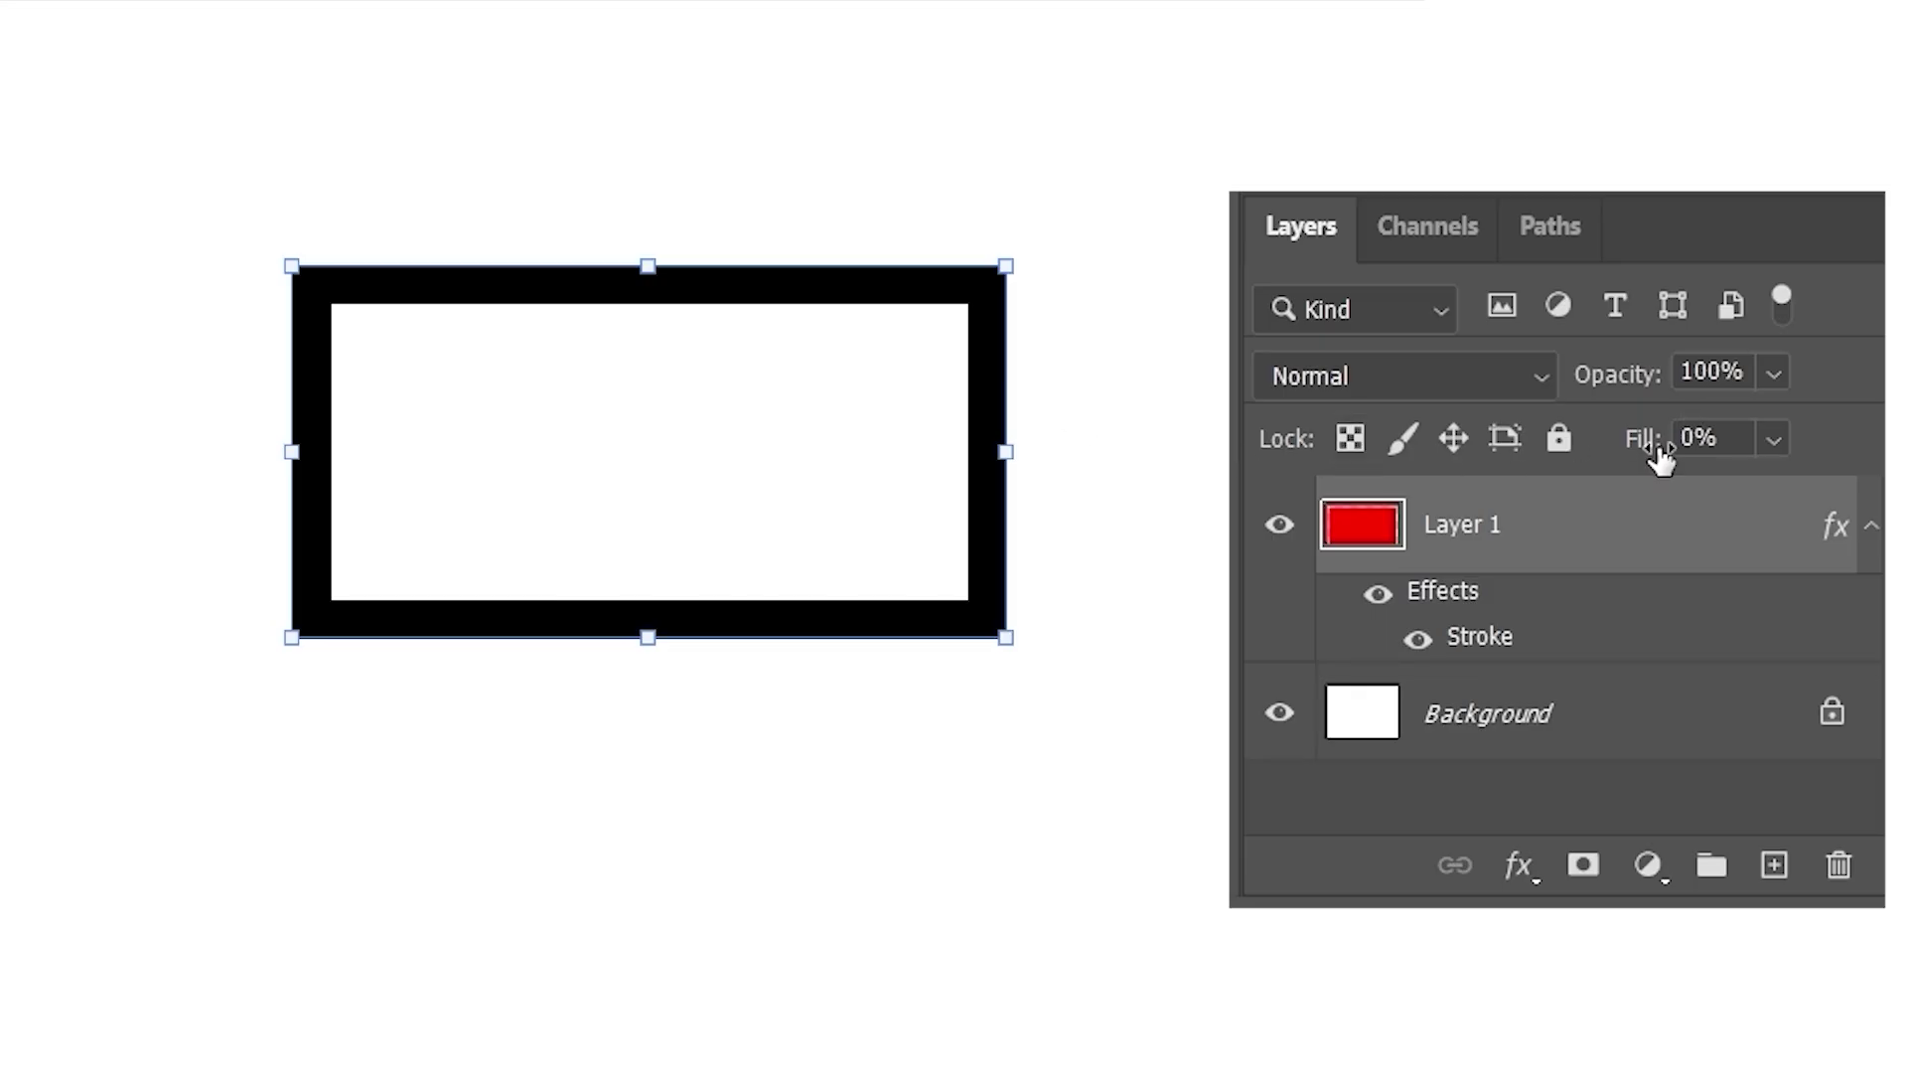
pyautogui.moveTo(1654, 455); pyautogui.dragTo(1734, 382)
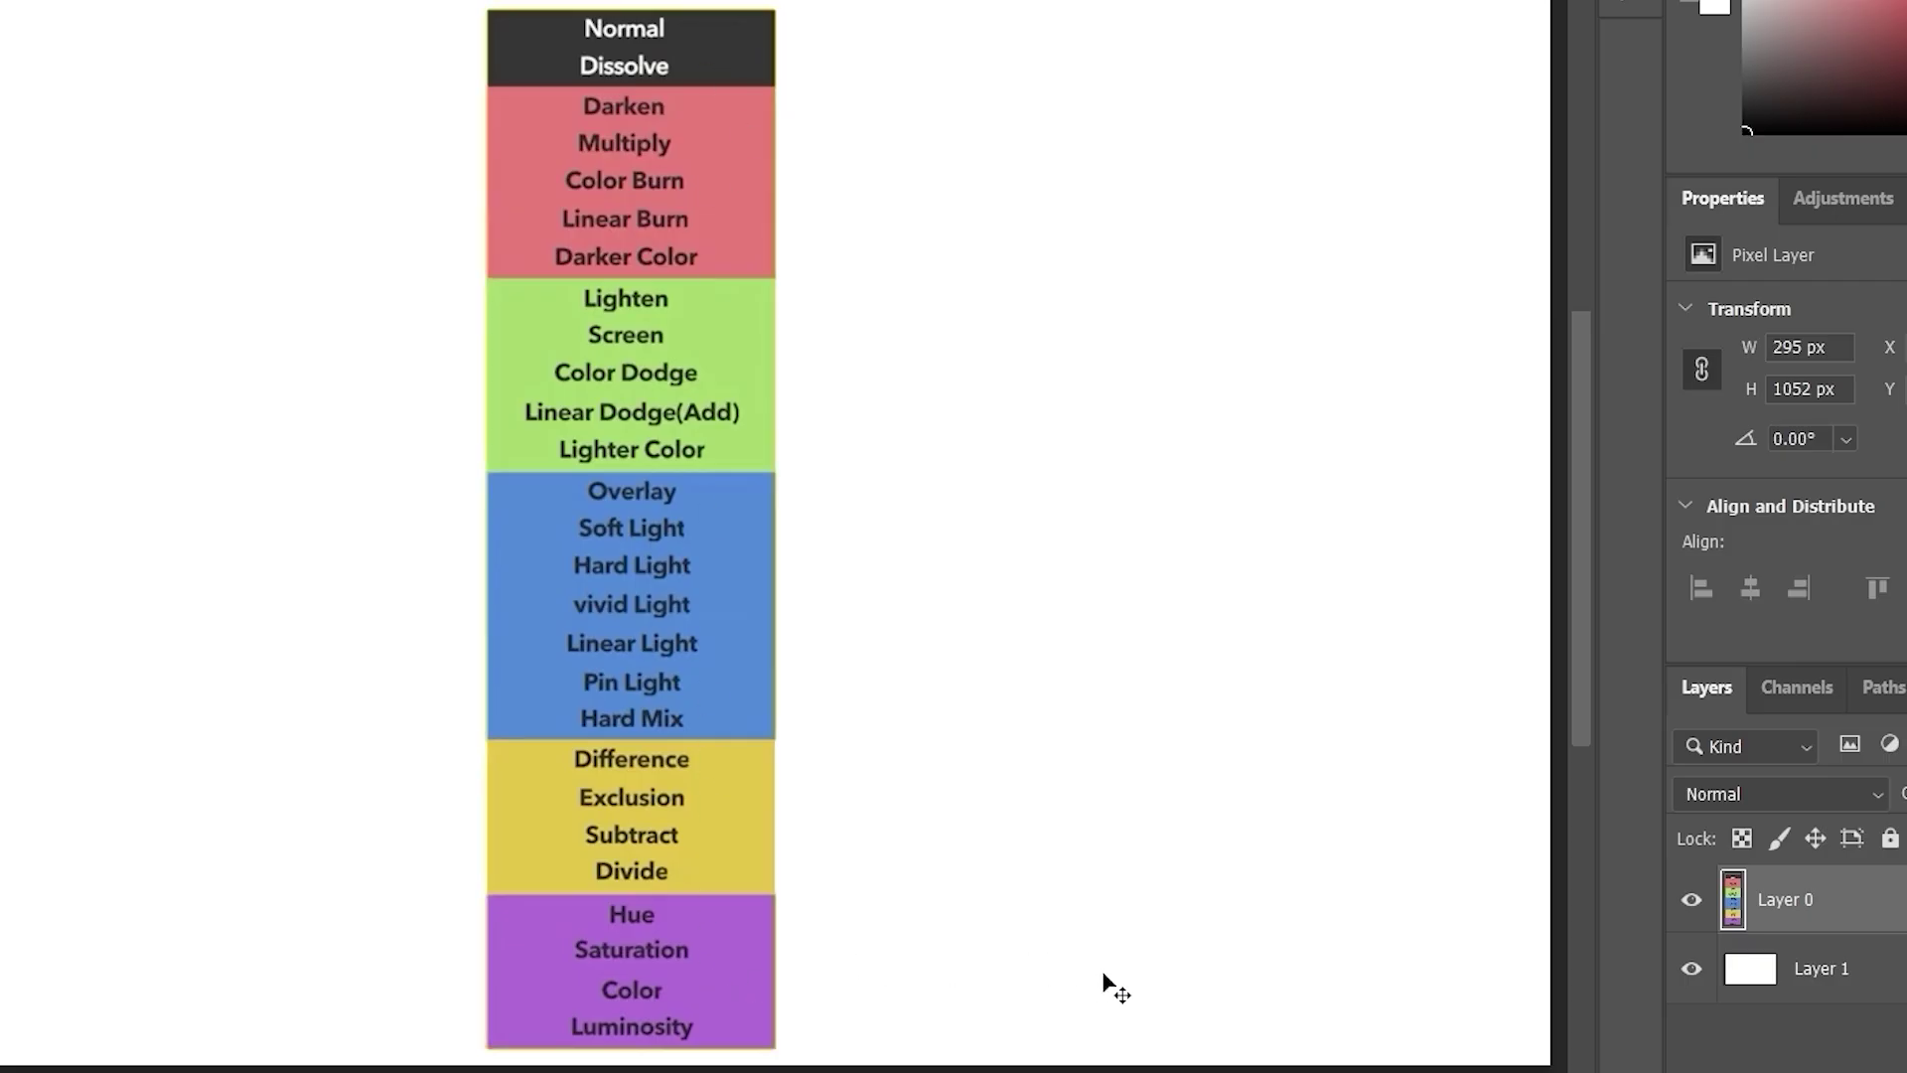
pyautogui.click(1750, 791)
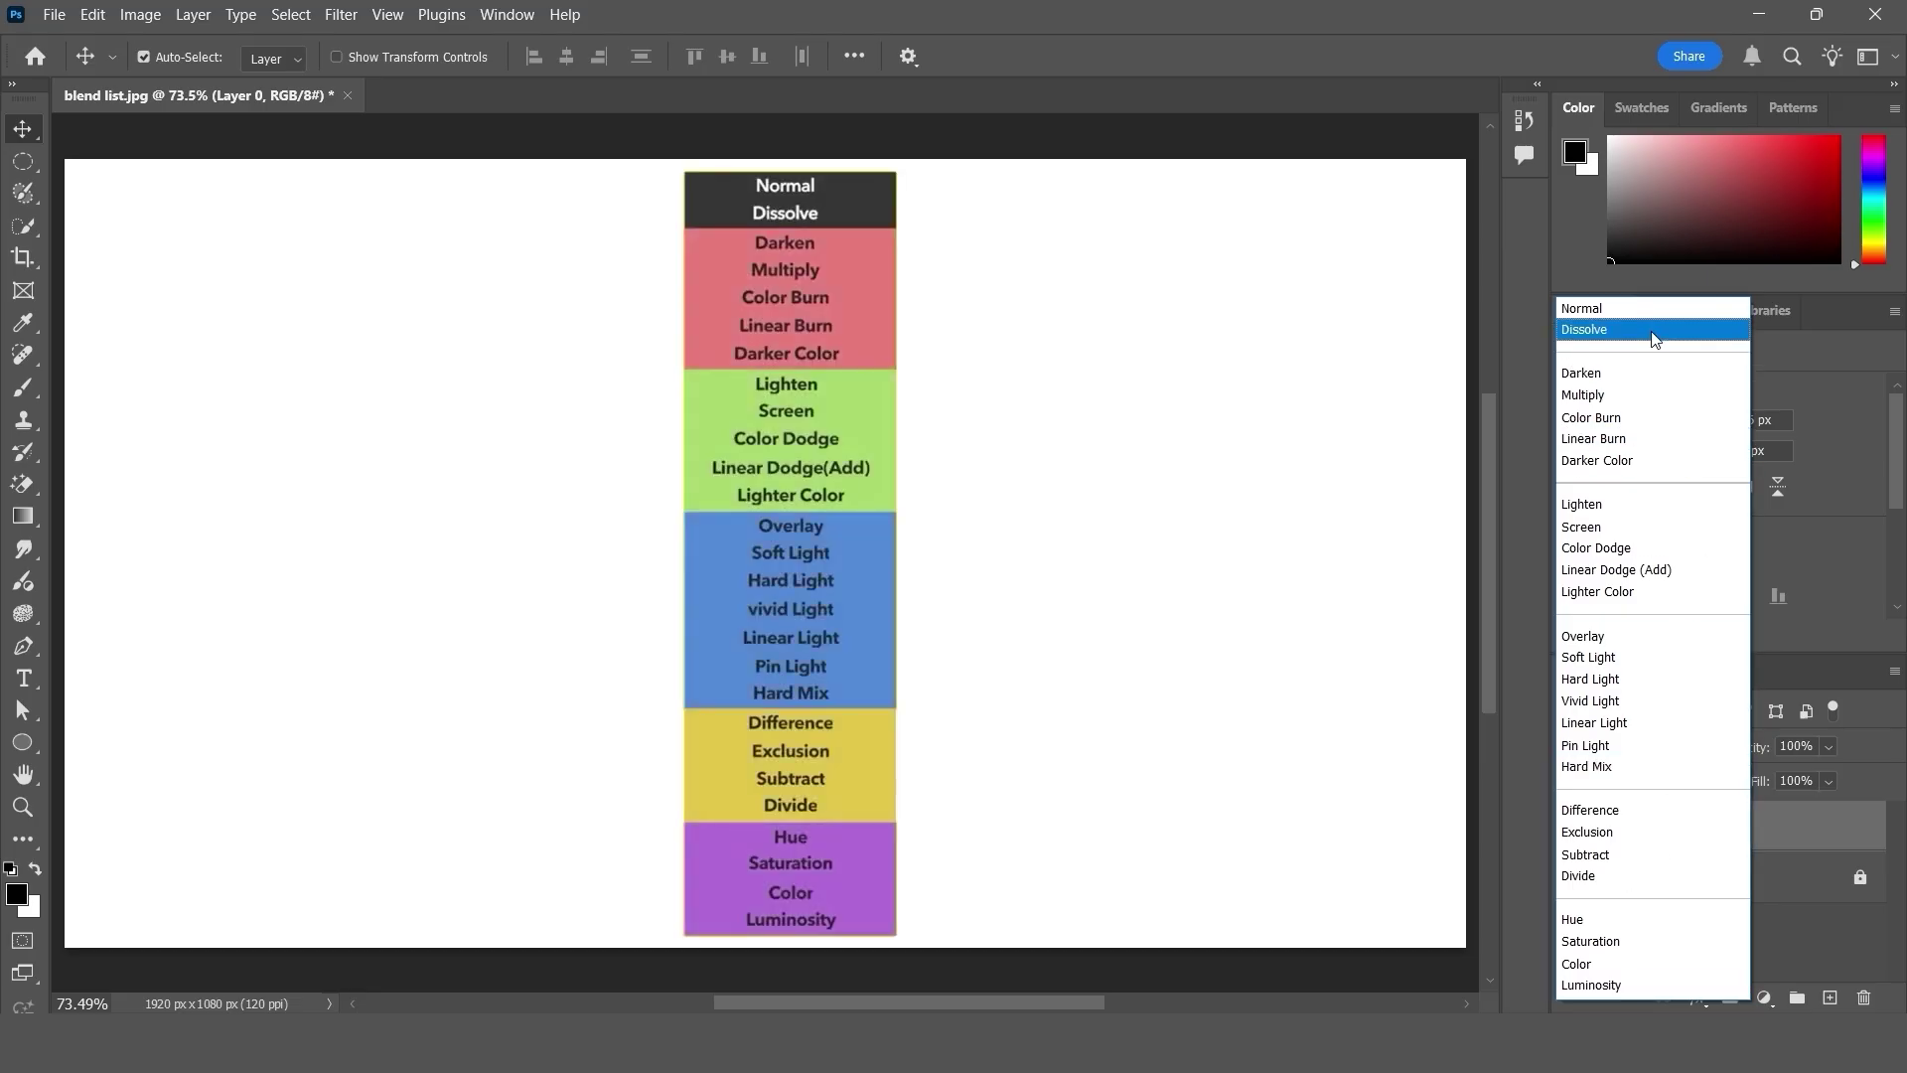
pyautogui.press('Escape')
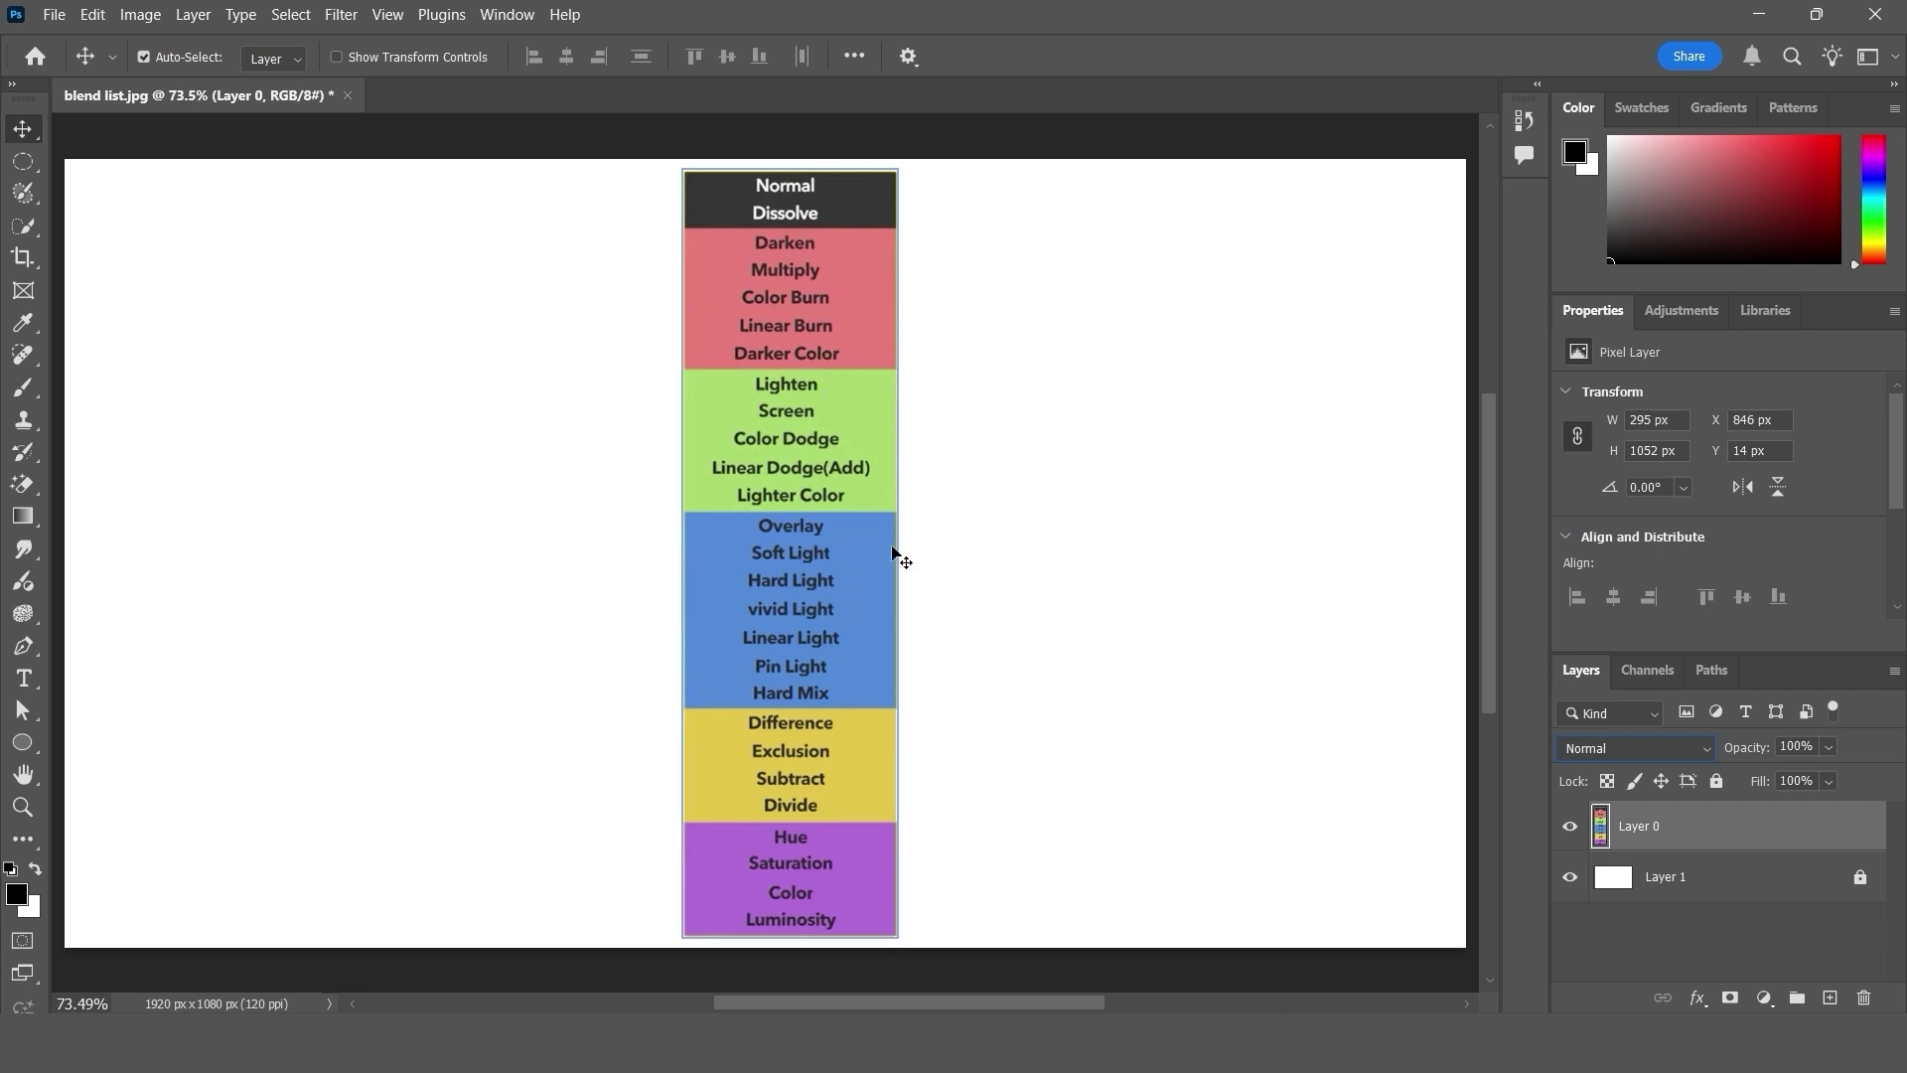
pyautogui.moveTo(850, 518); pyautogui.dragTo(803, 515)
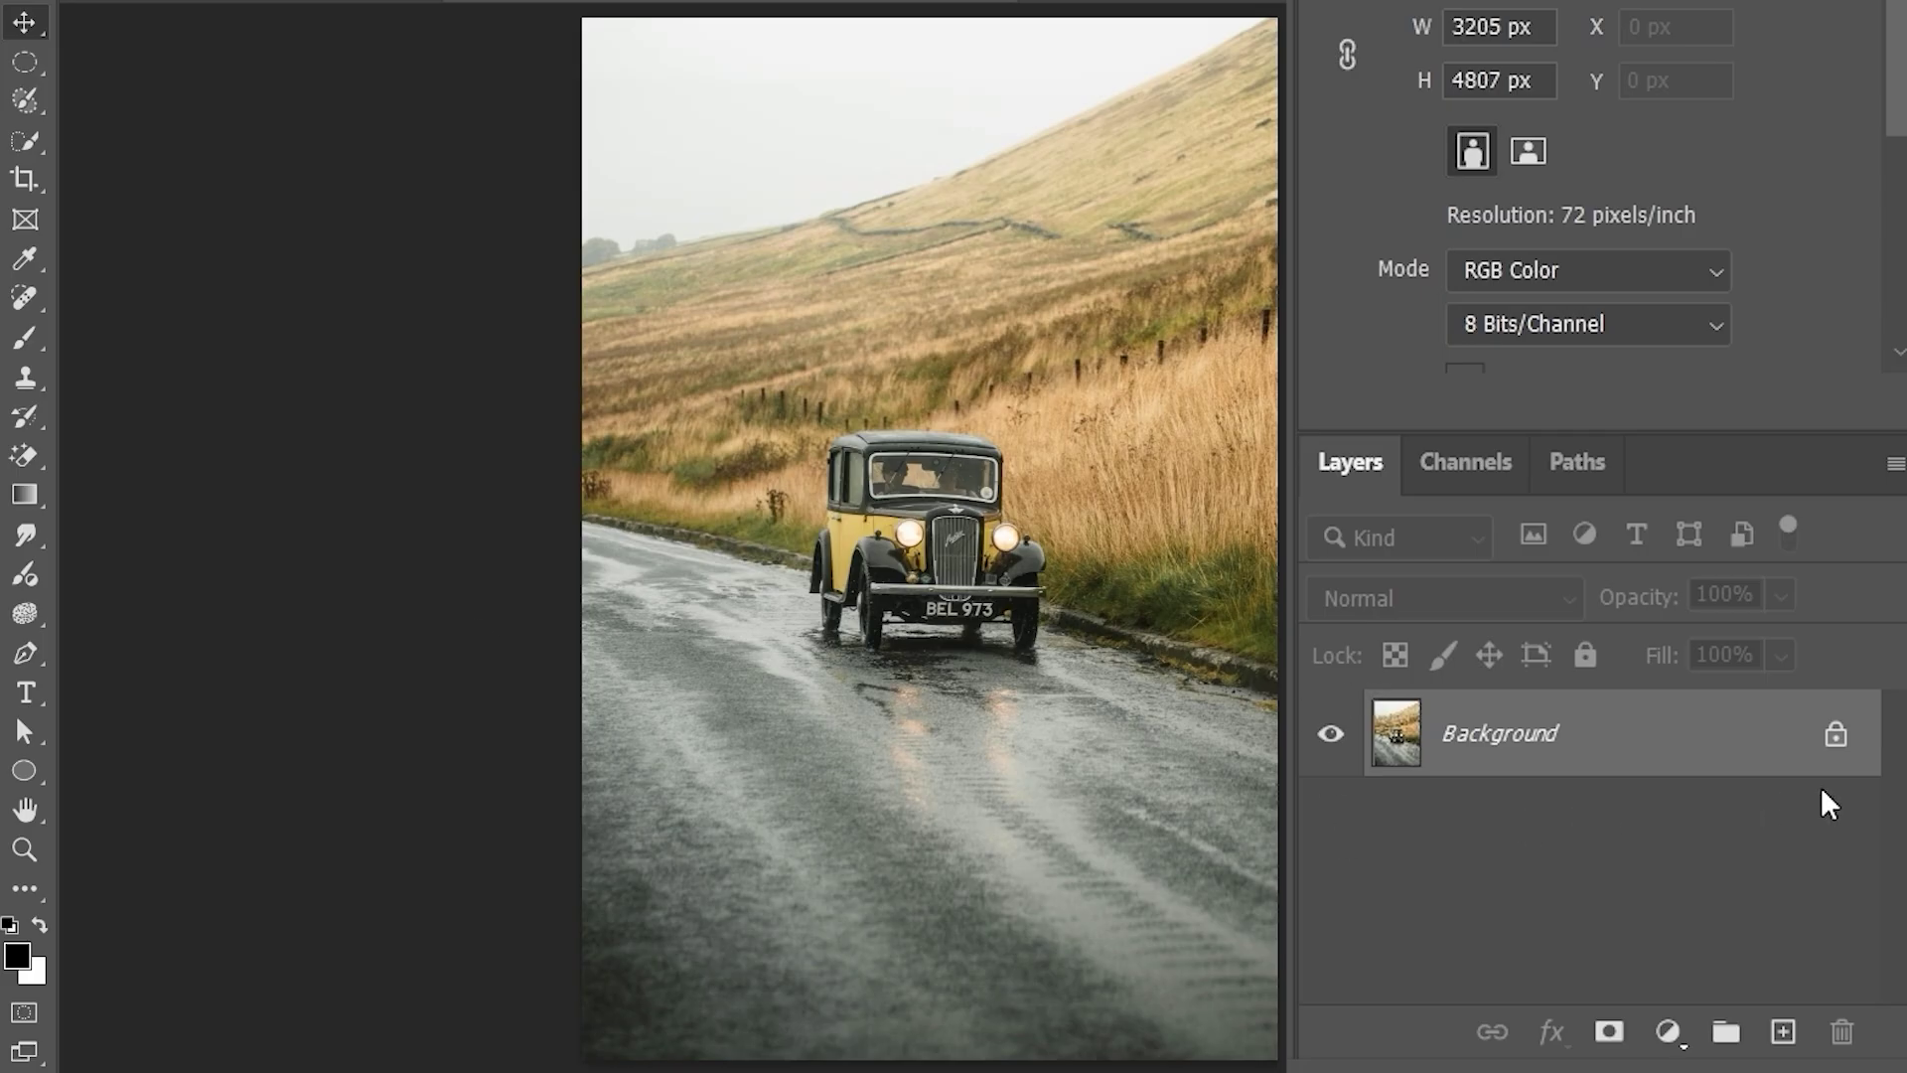
# - Unlock the vintage car photo's Background layer and add a new layer above it filled entirely with blue
pyautogui.click(1837, 741)
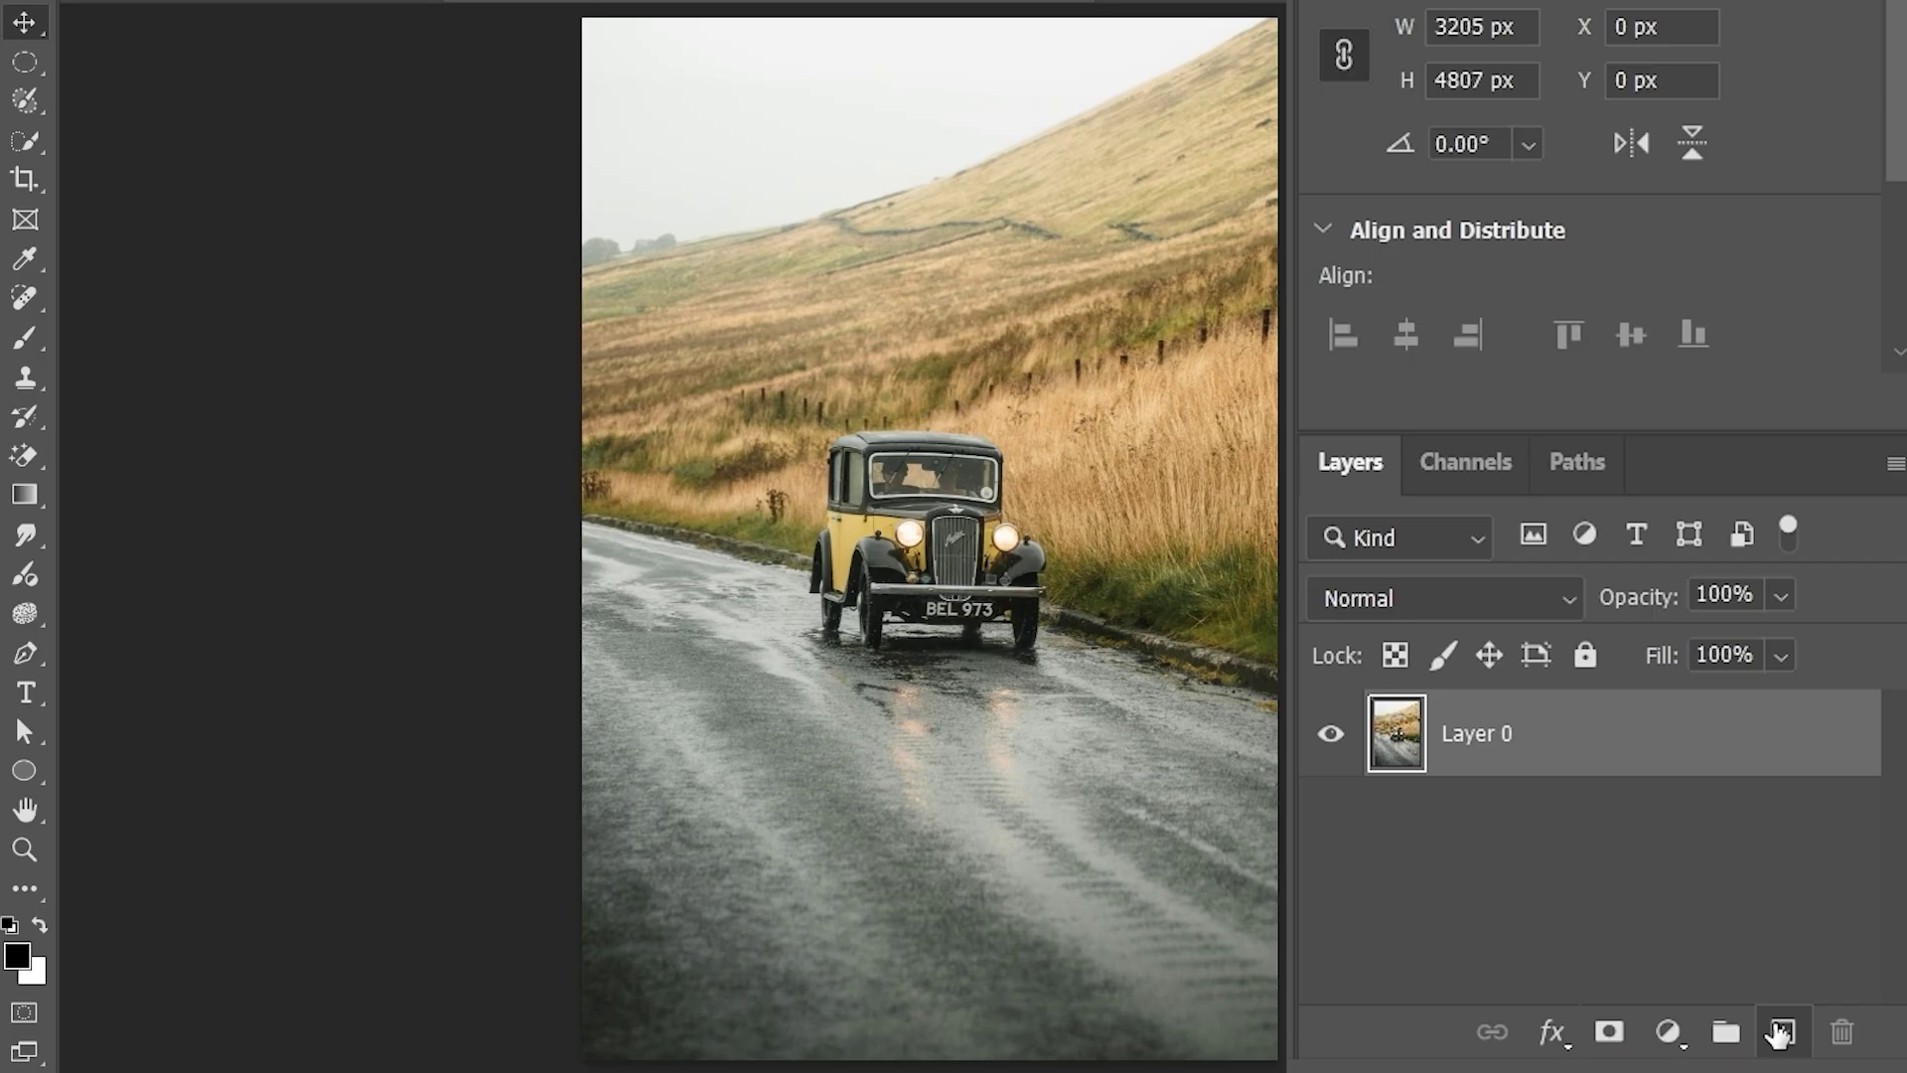
pyautogui.click(1783, 1031)
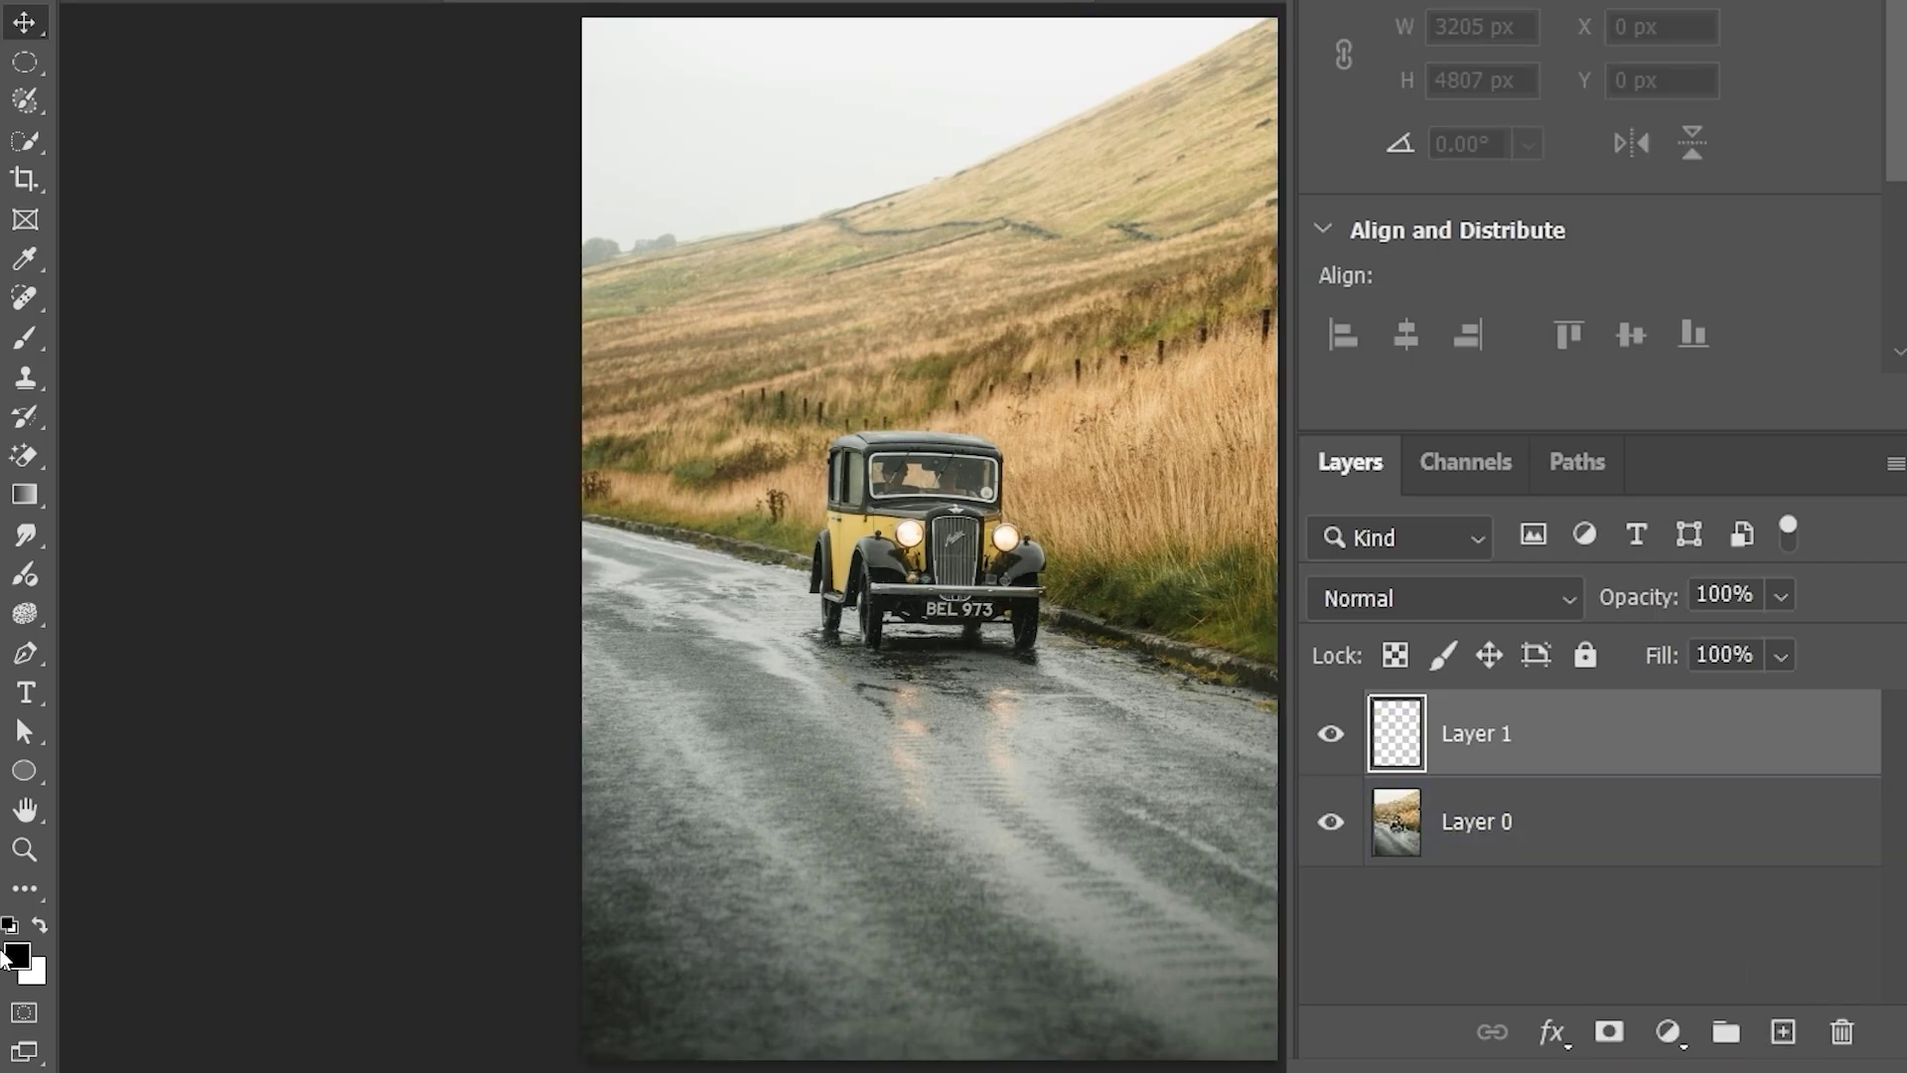
pyautogui.click(16, 955)
pyautogui.hotkey('ctrl', 'v')
pyautogui.press('Return')
pyautogui.hotkey('alt', 'BackSpace')
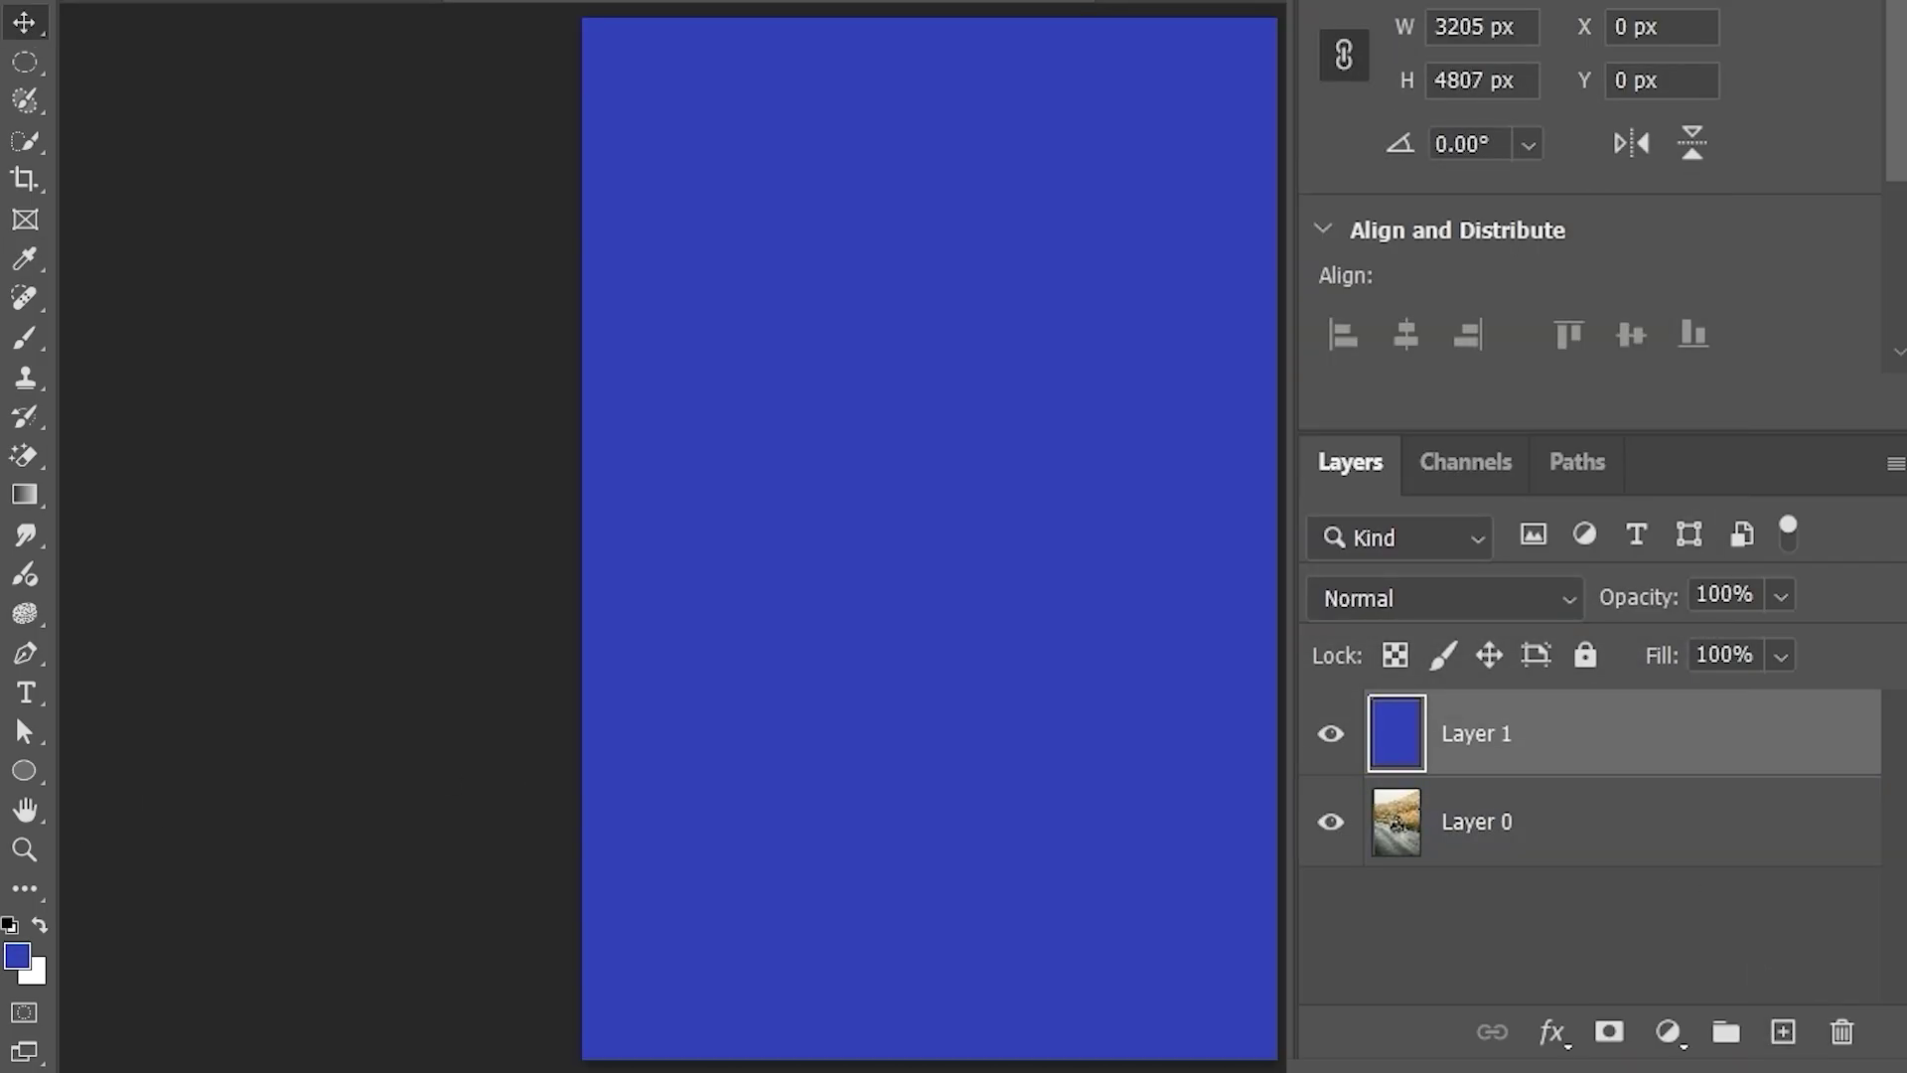
pyautogui.click(1508, 840)
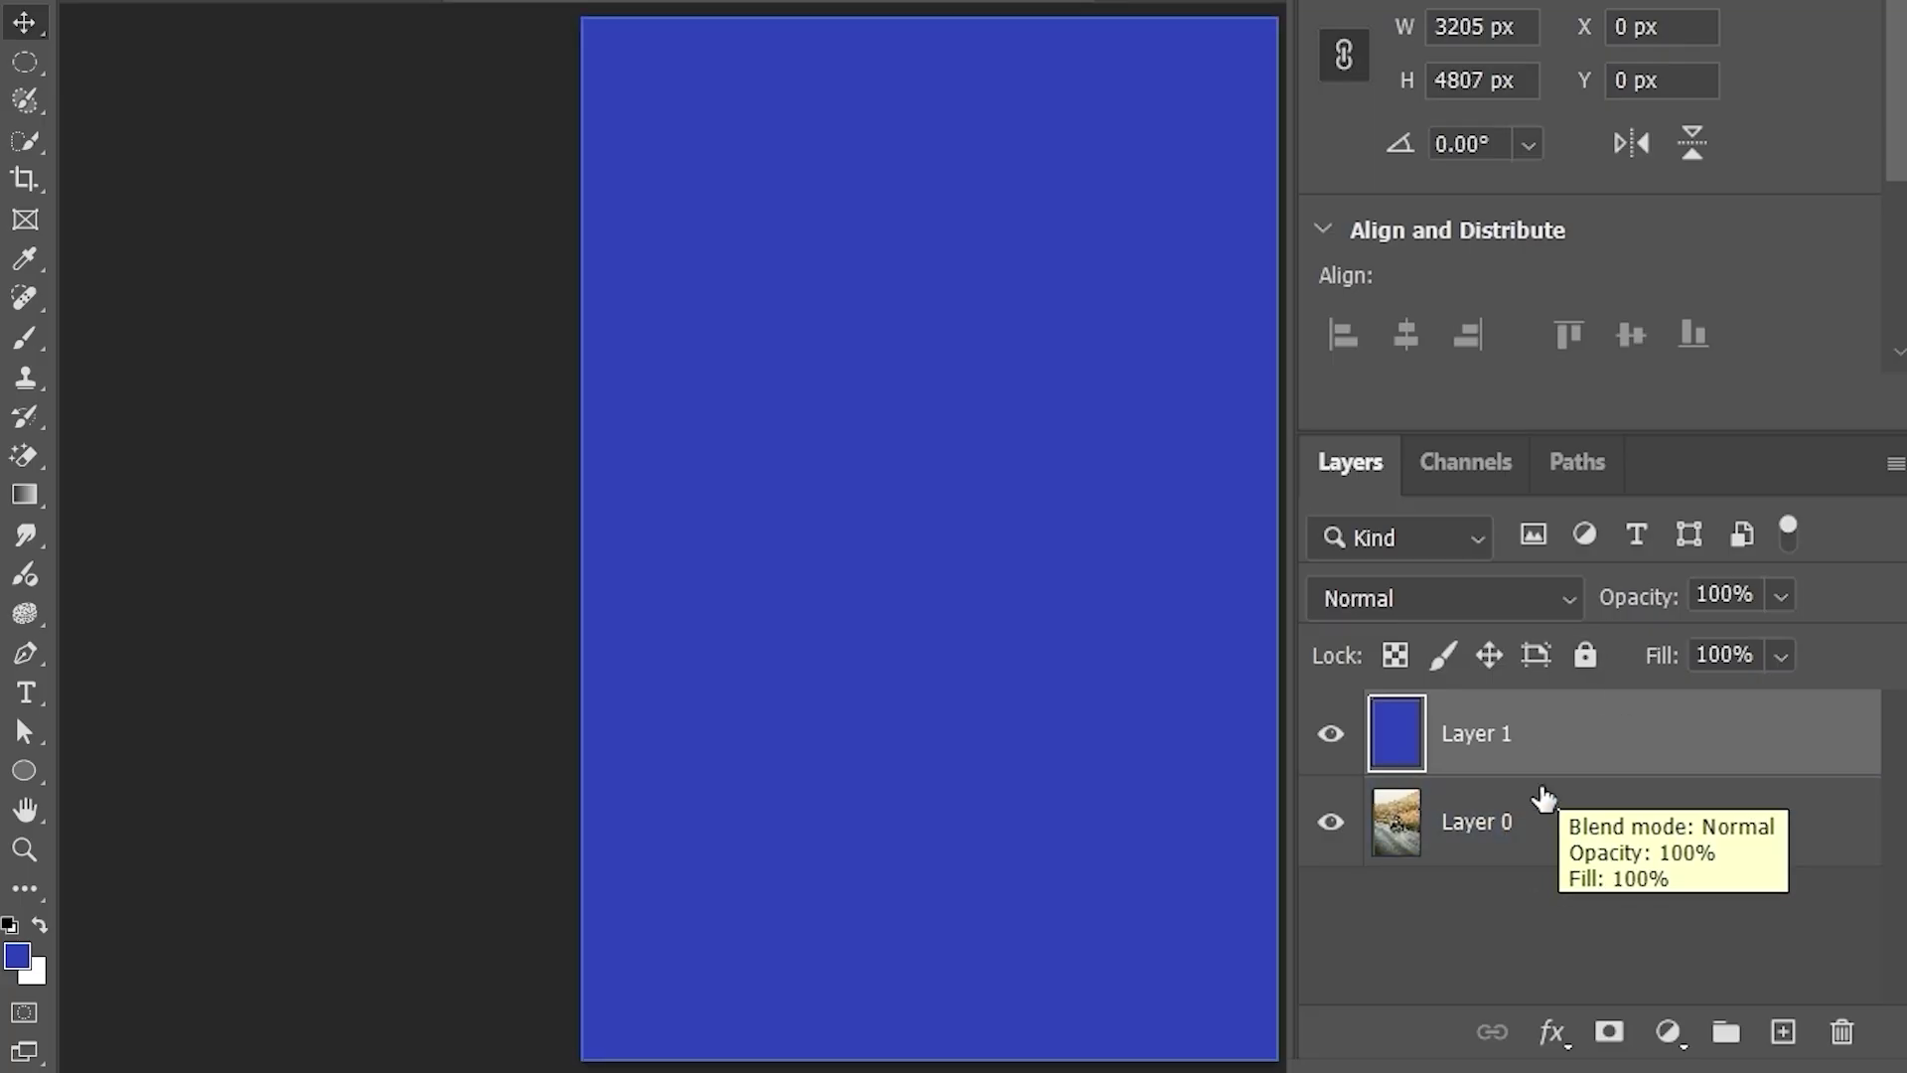
pyautogui.click(1528, 809)
pyautogui.click(1549, 750)
pyautogui.click(1502, 824)
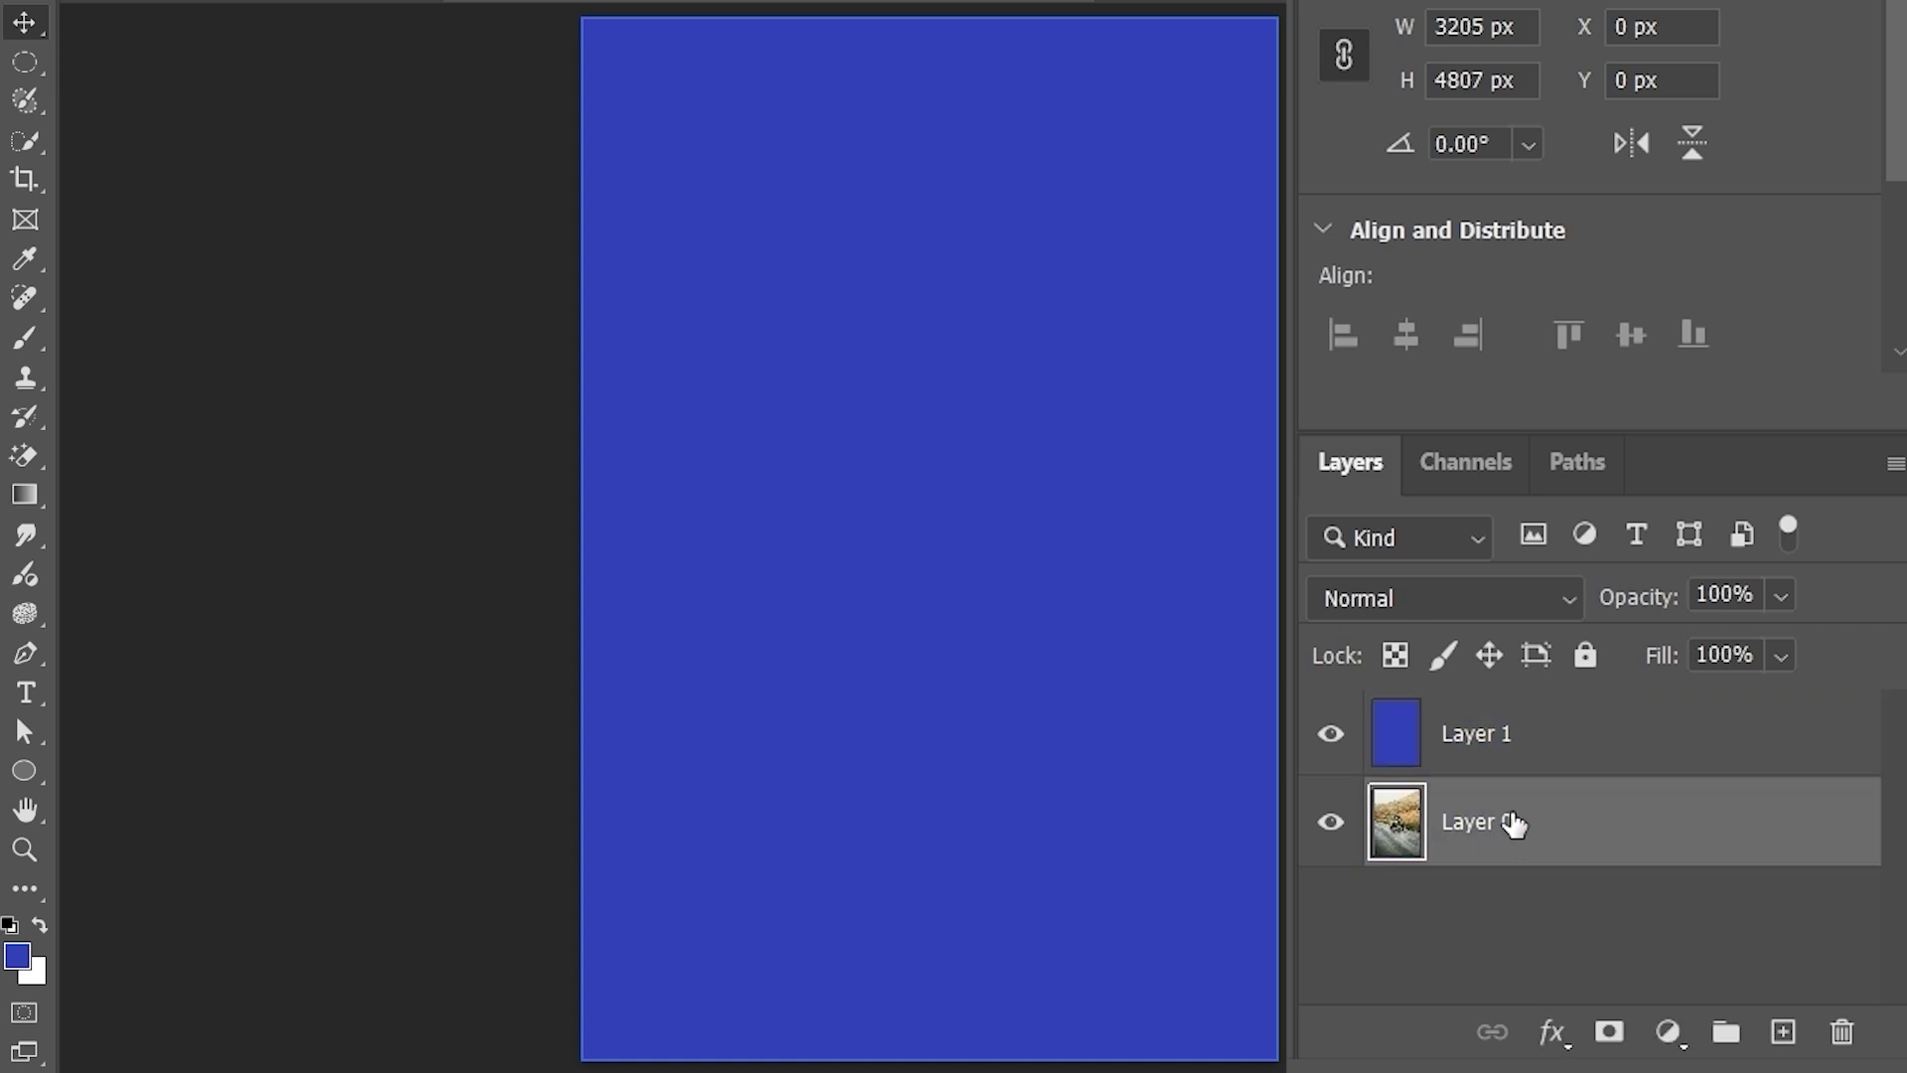
pyautogui.click(1510, 767)
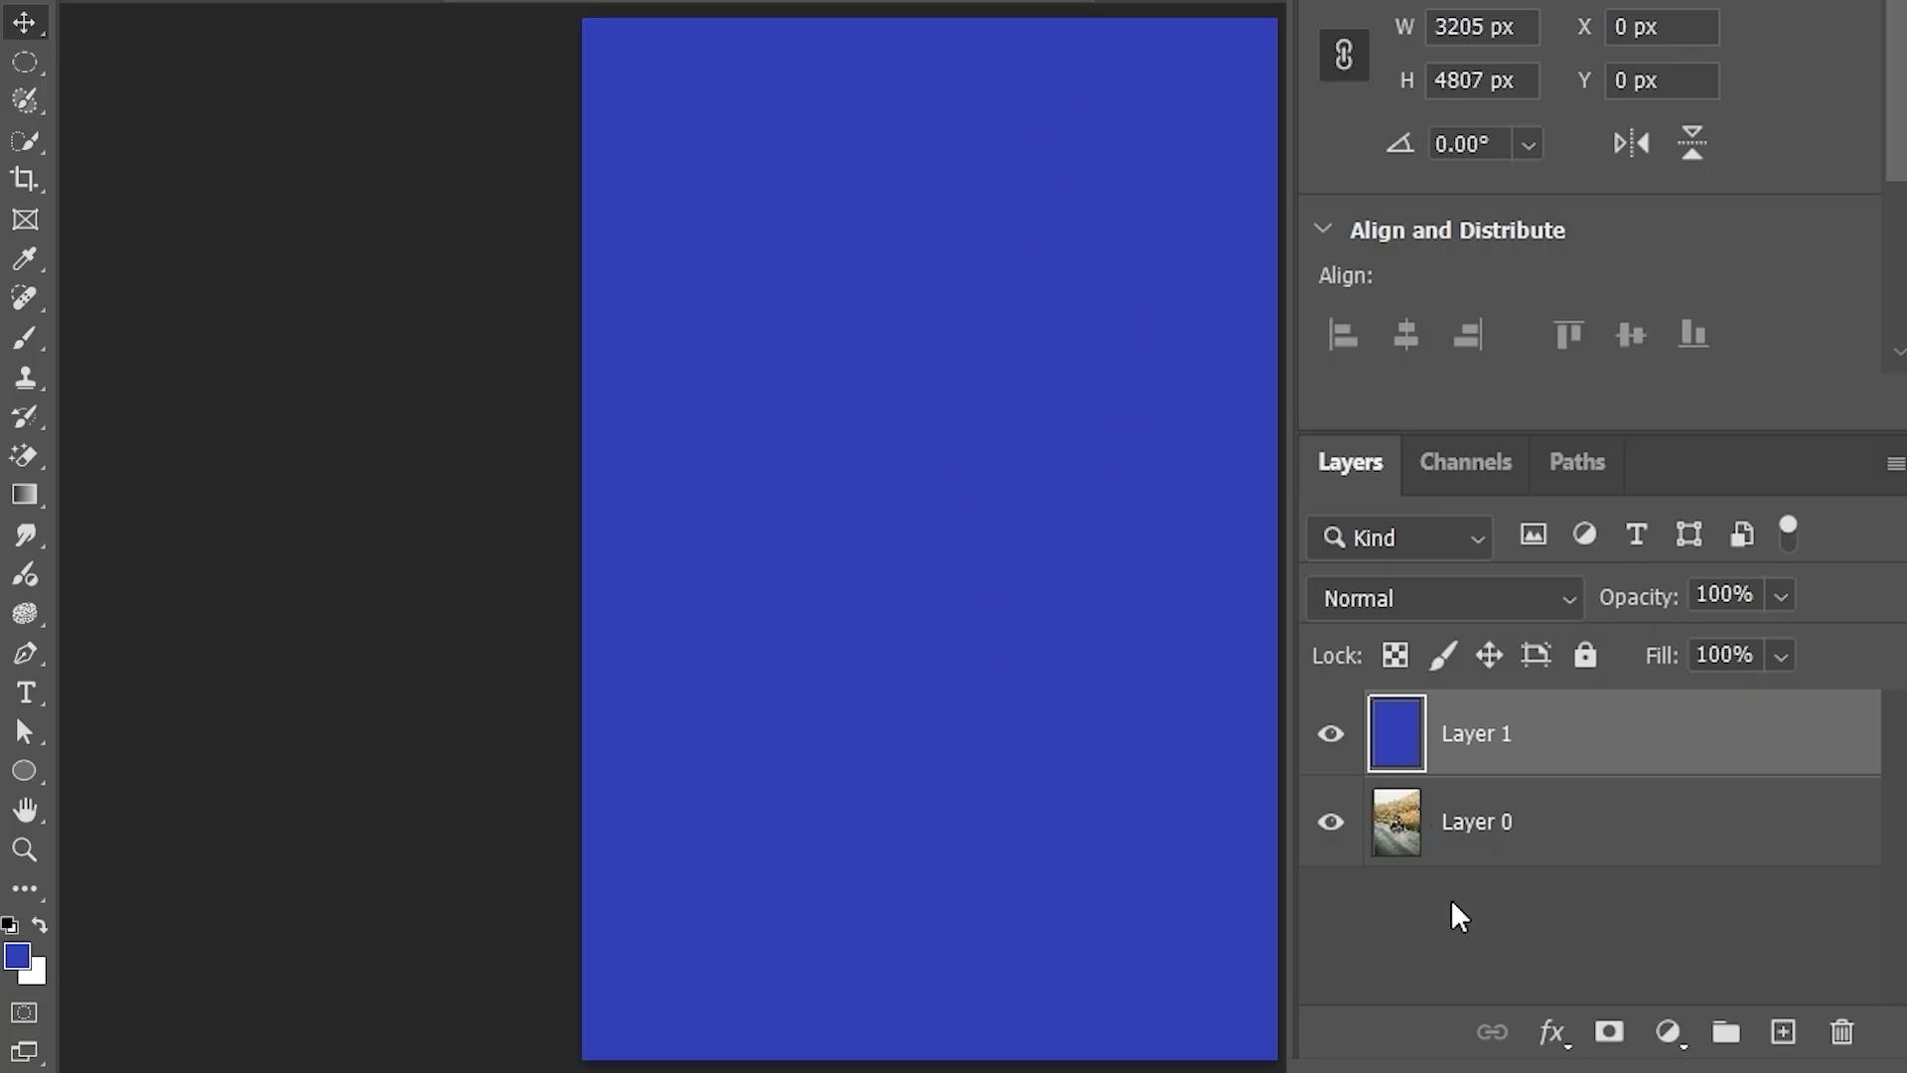
pyautogui.click(1453, 872)
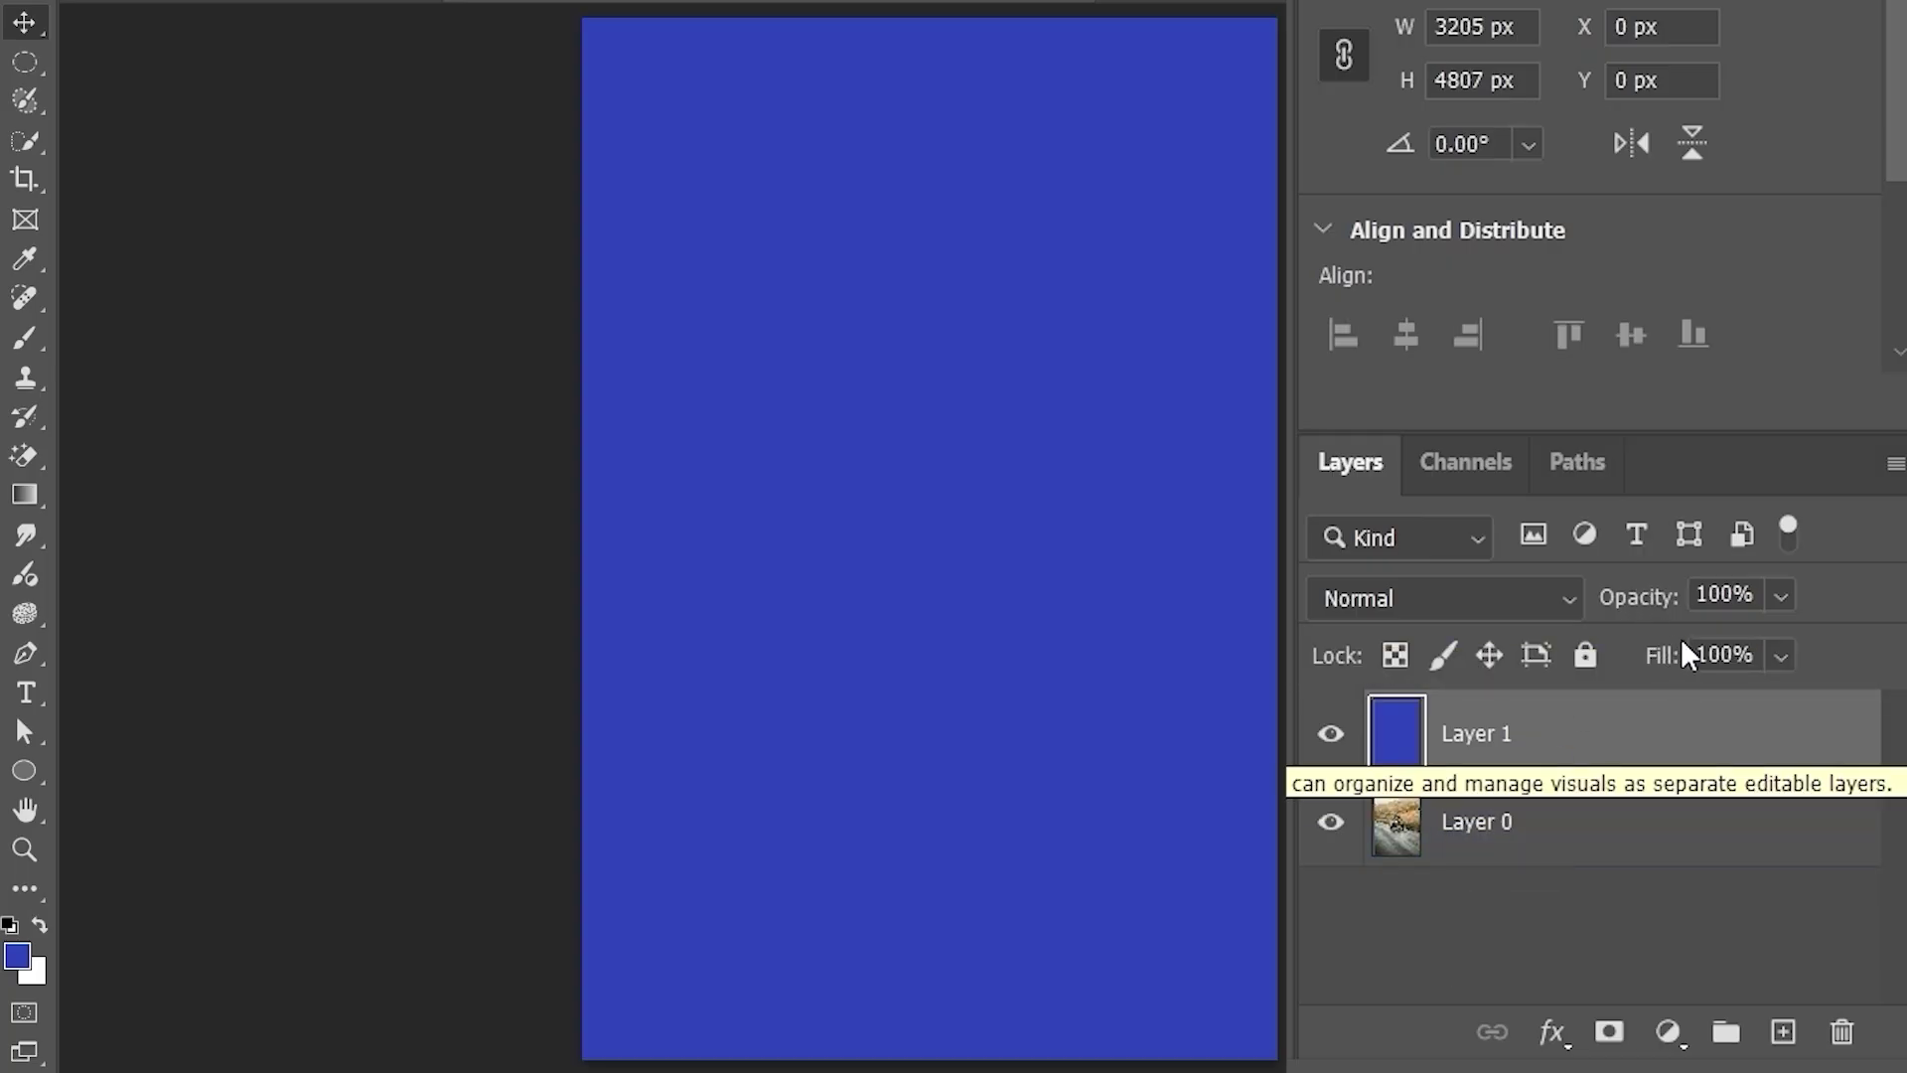
# - Reduce the opacity of the blue layer above the car photo to 51%
pyautogui.click(1781, 597)
pyautogui.moveTo(1827, 647); pyautogui.dragTo(1733, 658)
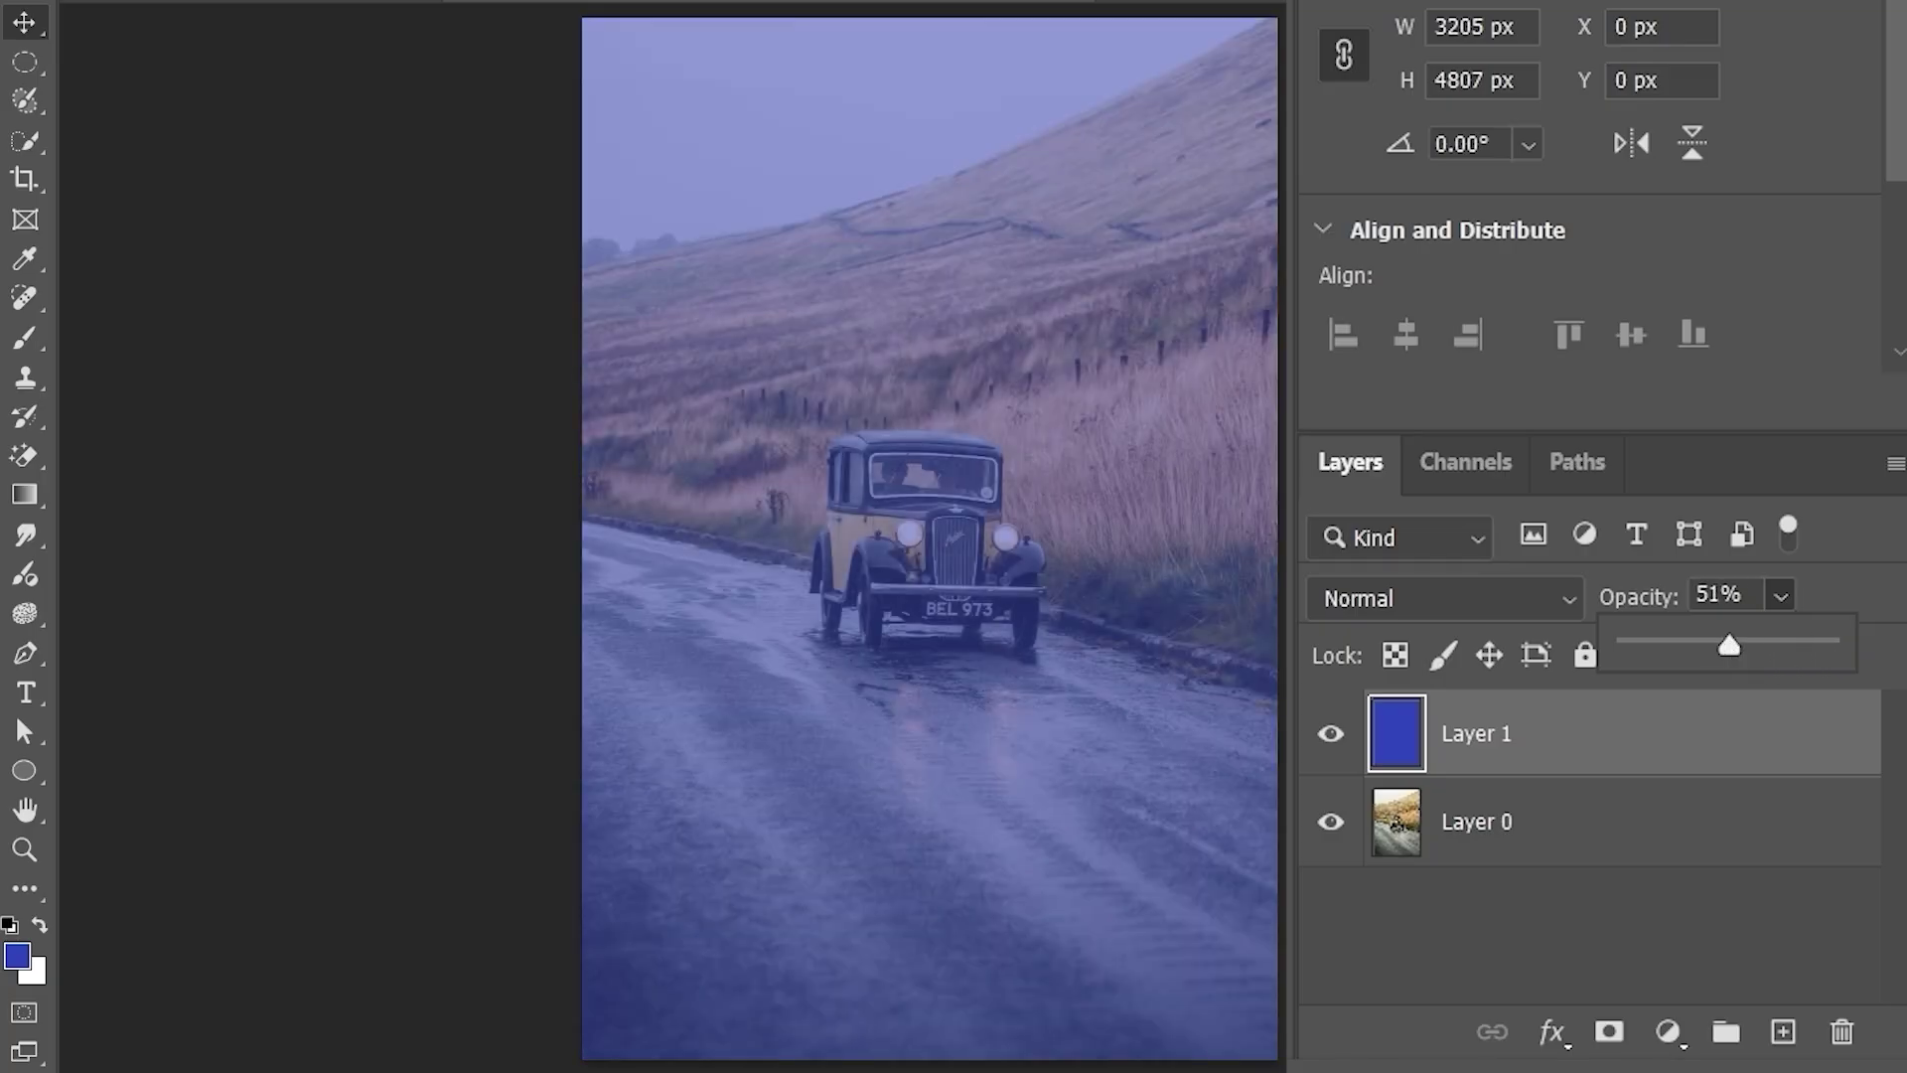
# - Lower the opacity of the blue layer over the car photo to 0% and raise it to 100%
pyautogui.scroll(5, 928, 541)
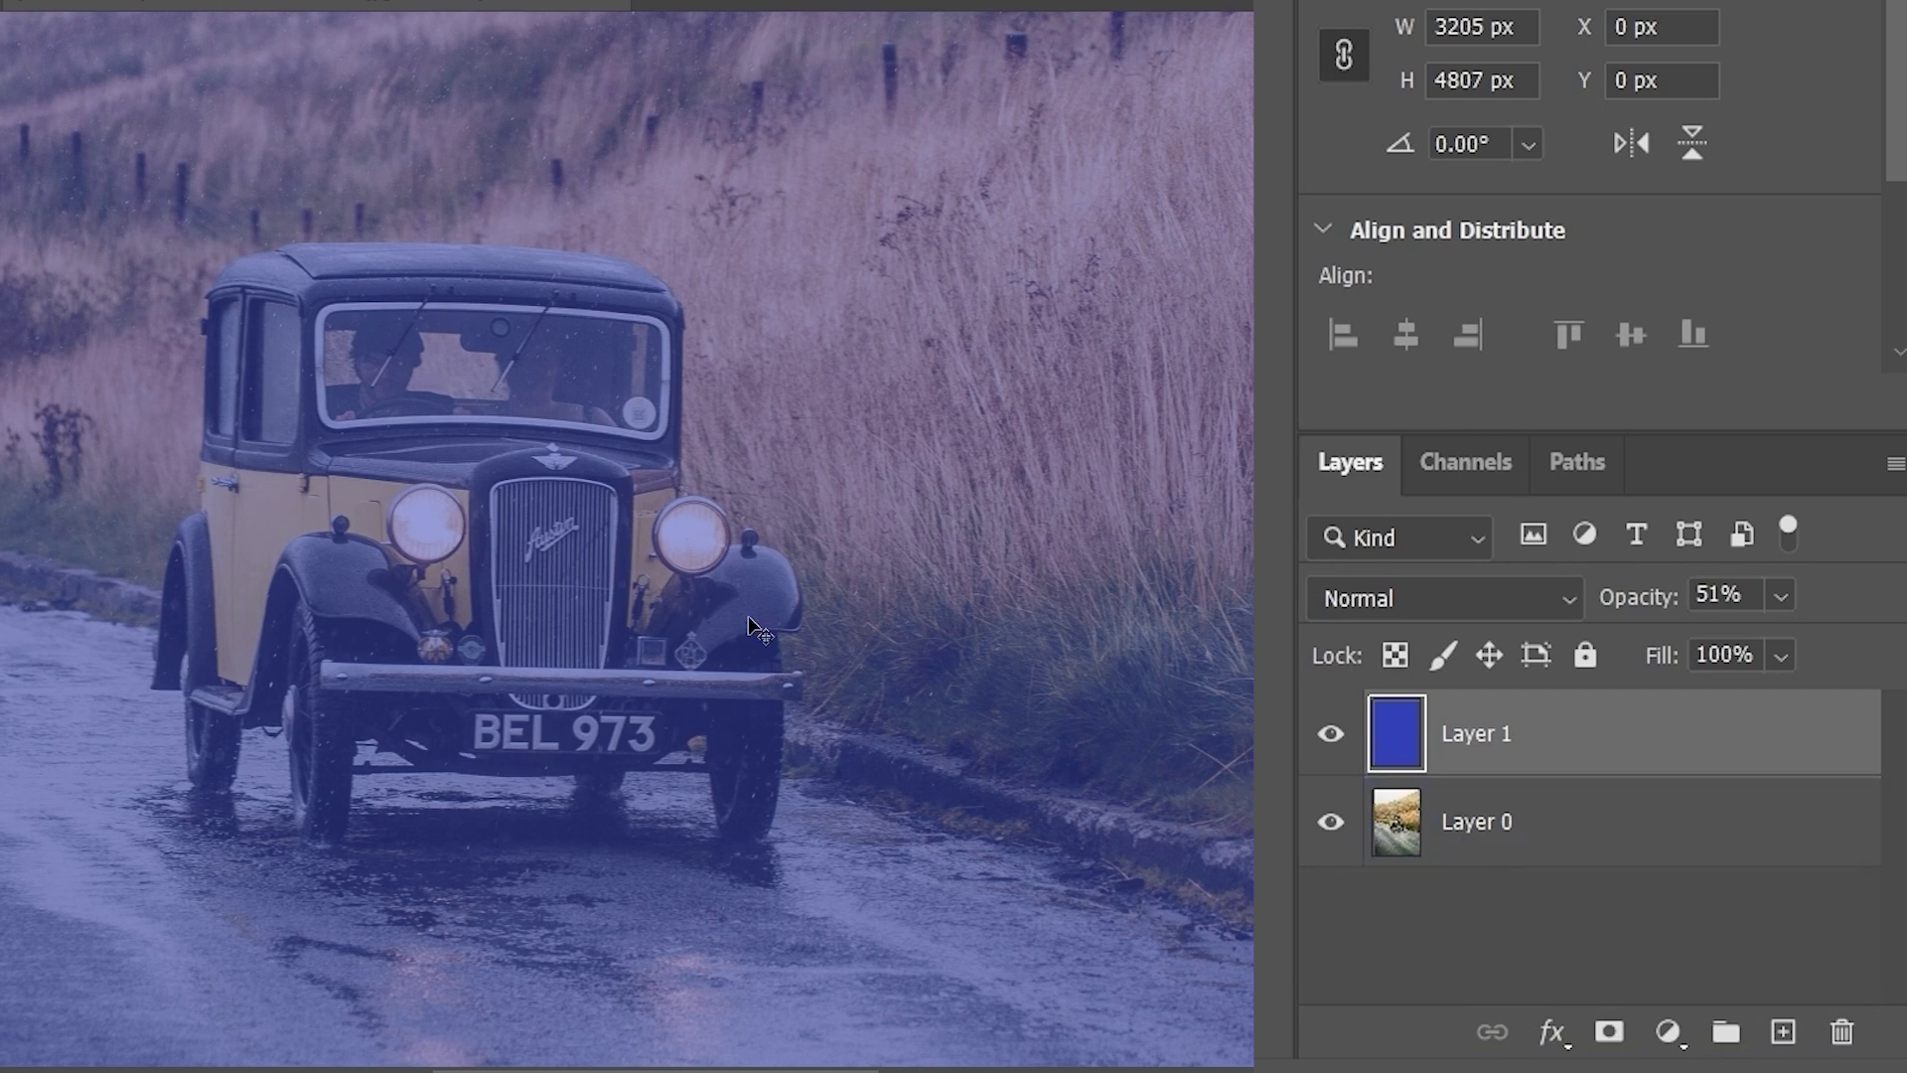
pyautogui.click(1782, 595)
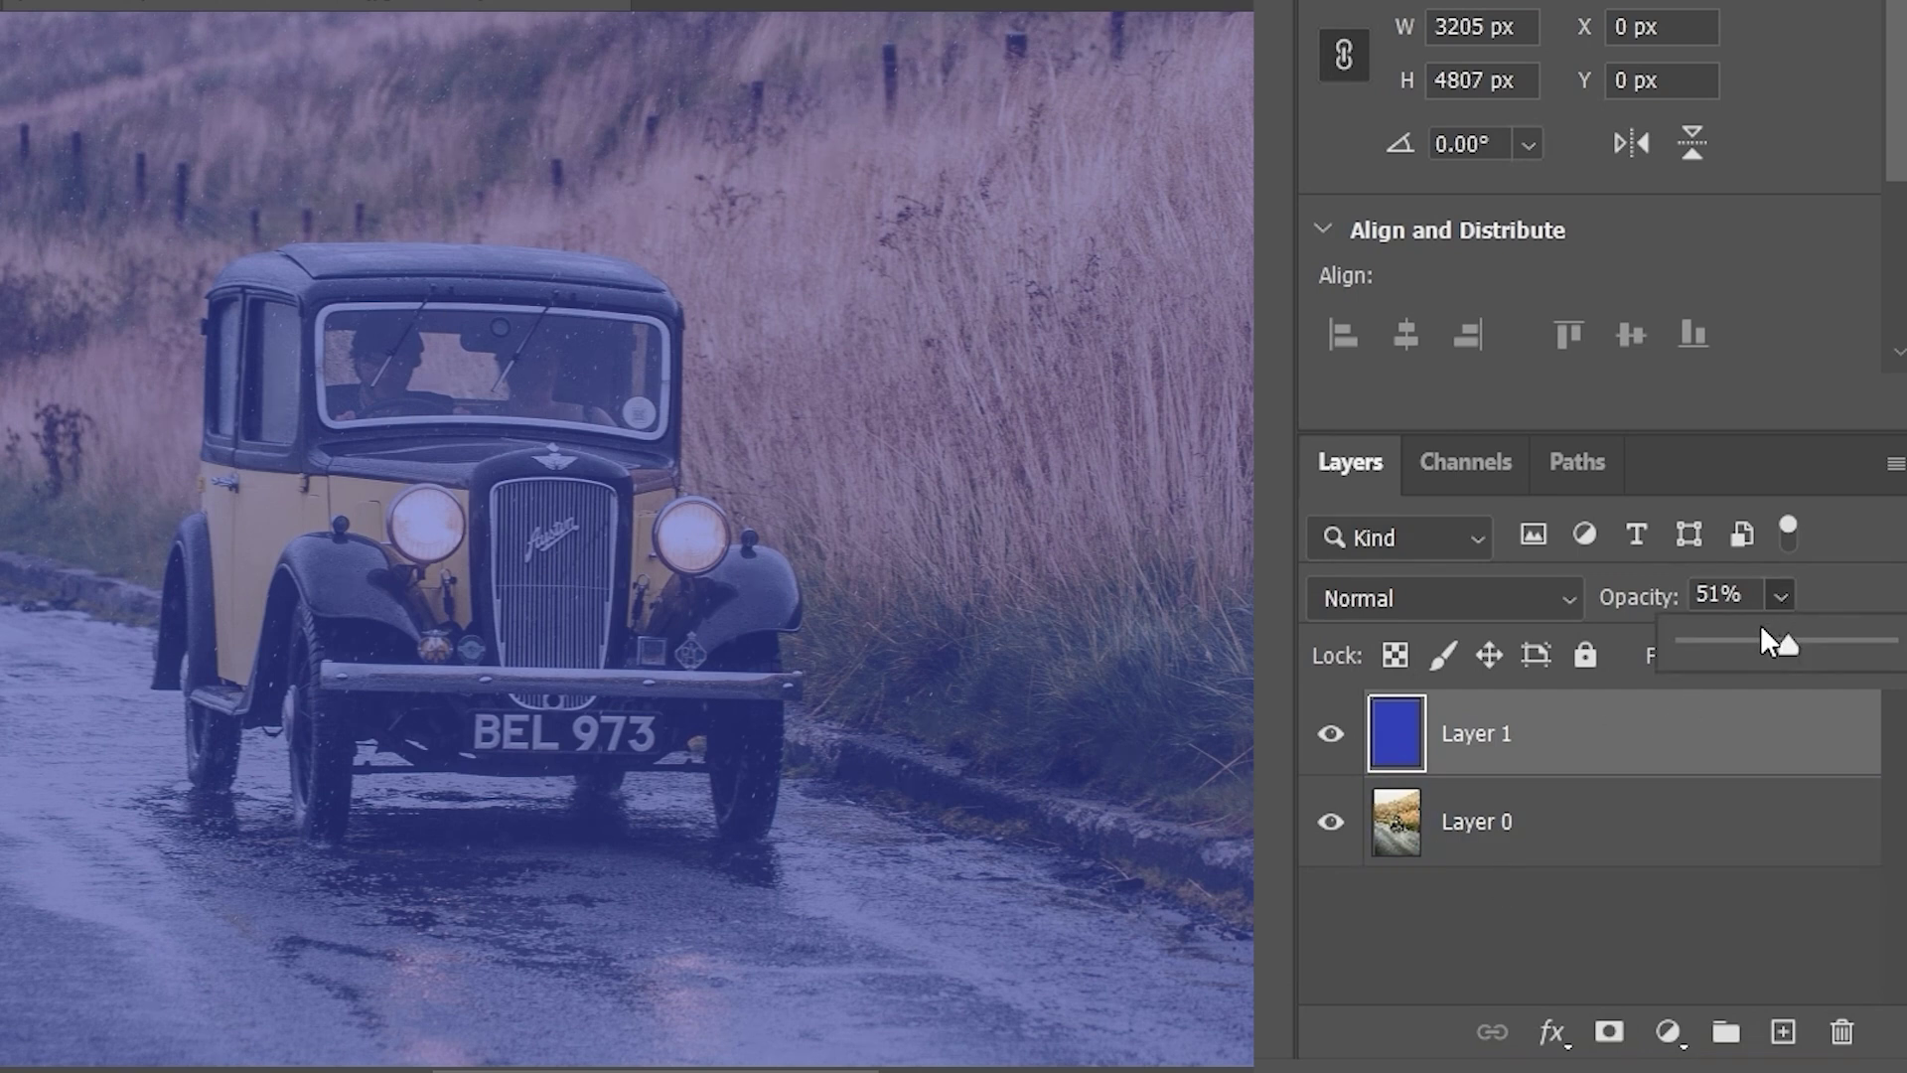
pyautogui.moveTo(1804, 639); pyautogui.dragTo(1636, 648)
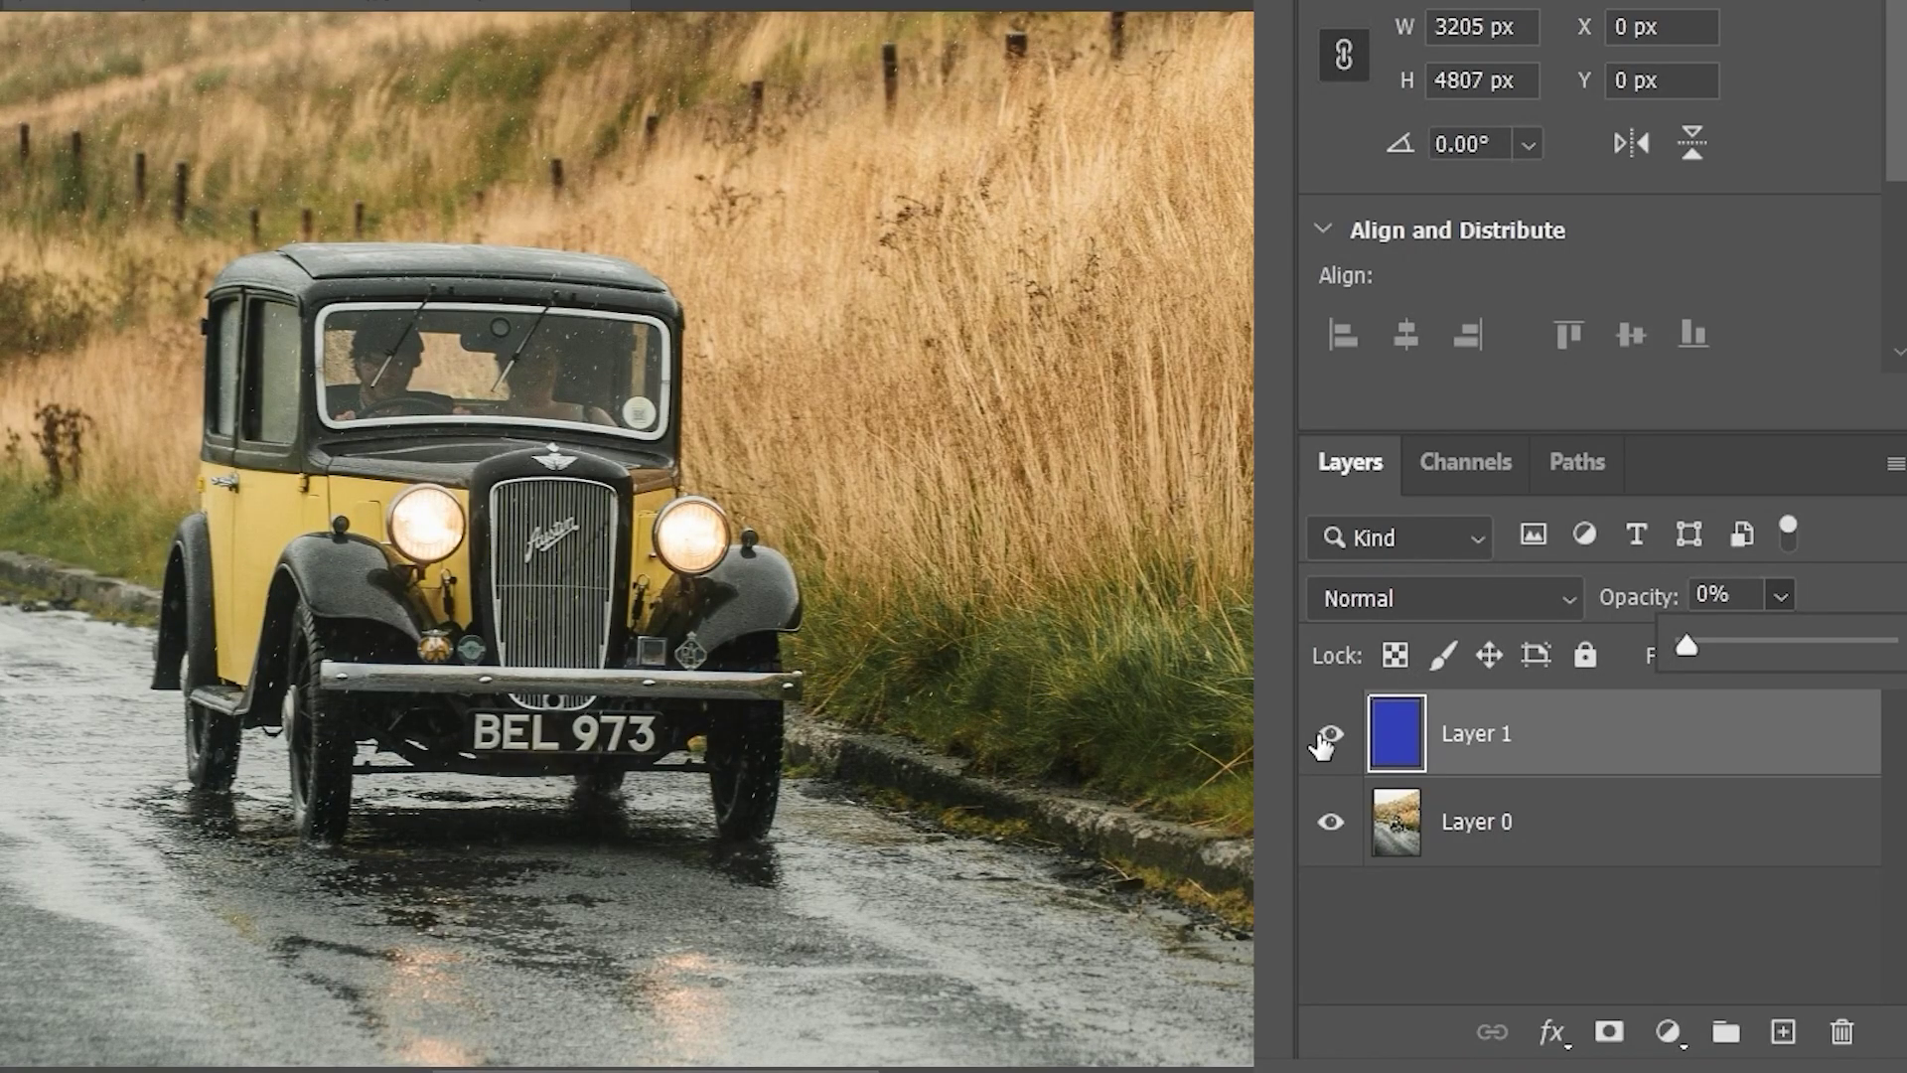
pyautogui.moveTo(1687, 646); pyautogui.dragTo(1885, 645)
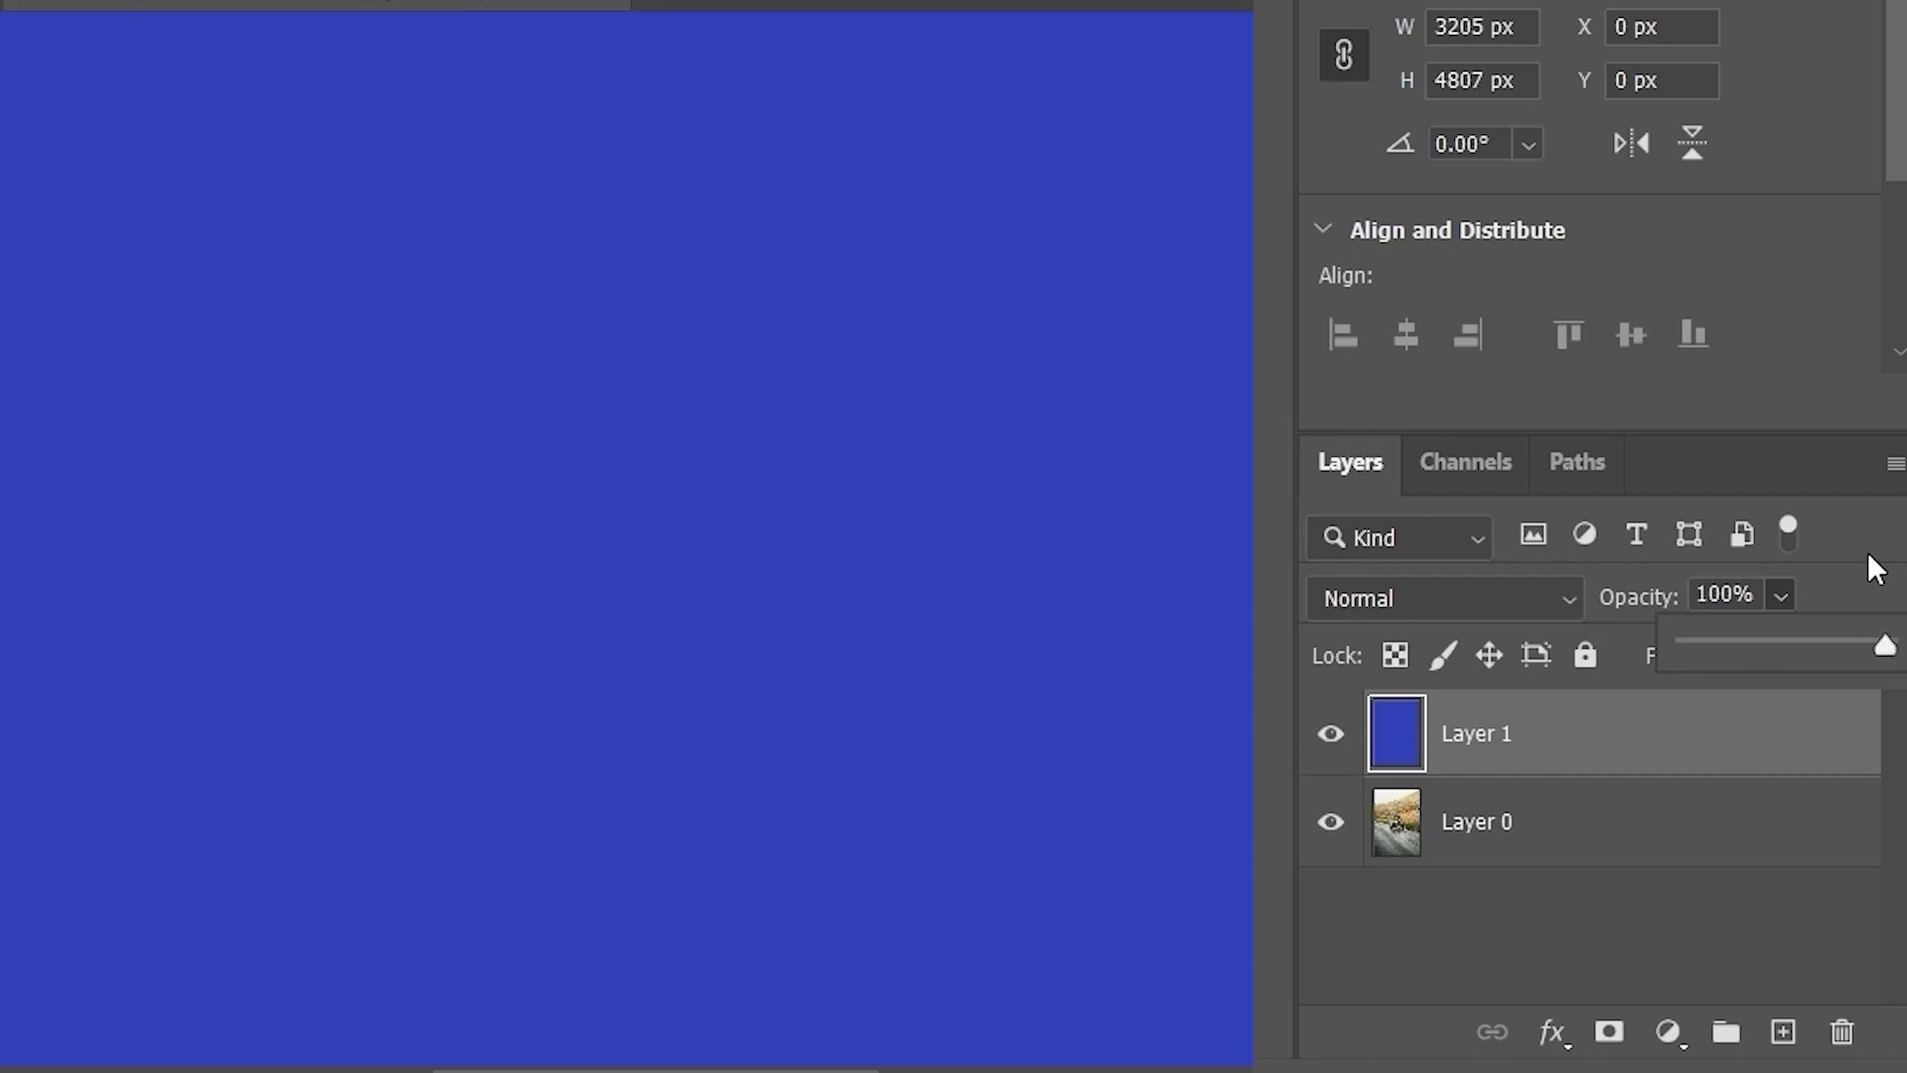
pyautogui.click(1867, 552)
# - Reduce the Fill of the blue layer to 73% and restore it to 100%
pyautogui.click(1781, 657)
pyautogui.moveTo(1766, 703); pyautogui.dragTo(1637, 703)
pyautogui.moveTo(1786, 702)
pyautogui.mouseDown()
pyautogui.moveTo(1715, 705)
pyautogui.moveTo(1774, 705)
pyautogui.mouseUp()
pyautogui.click(1897, 725)
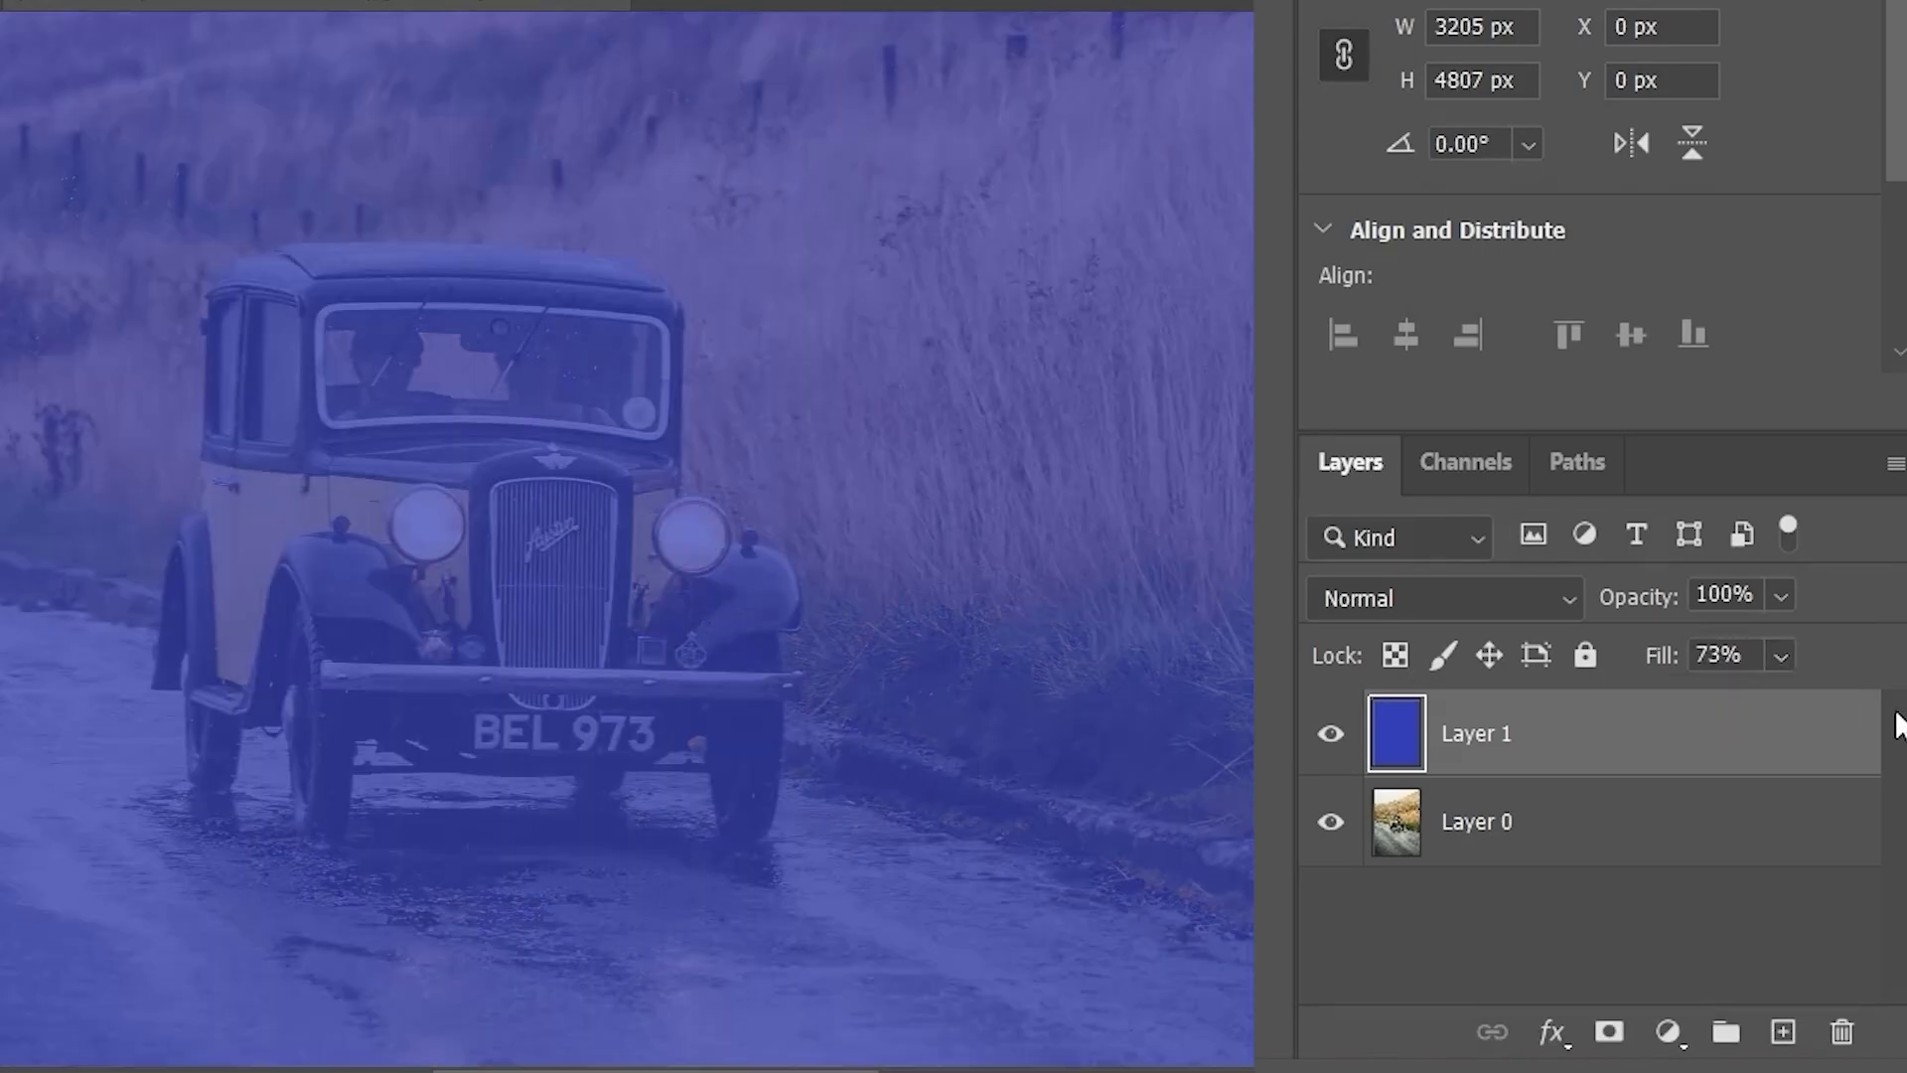
pyautogui.click(1782, 655)
pyautogui.moveTo(1854, 703); pyautogui.dragTo(1865, 682)
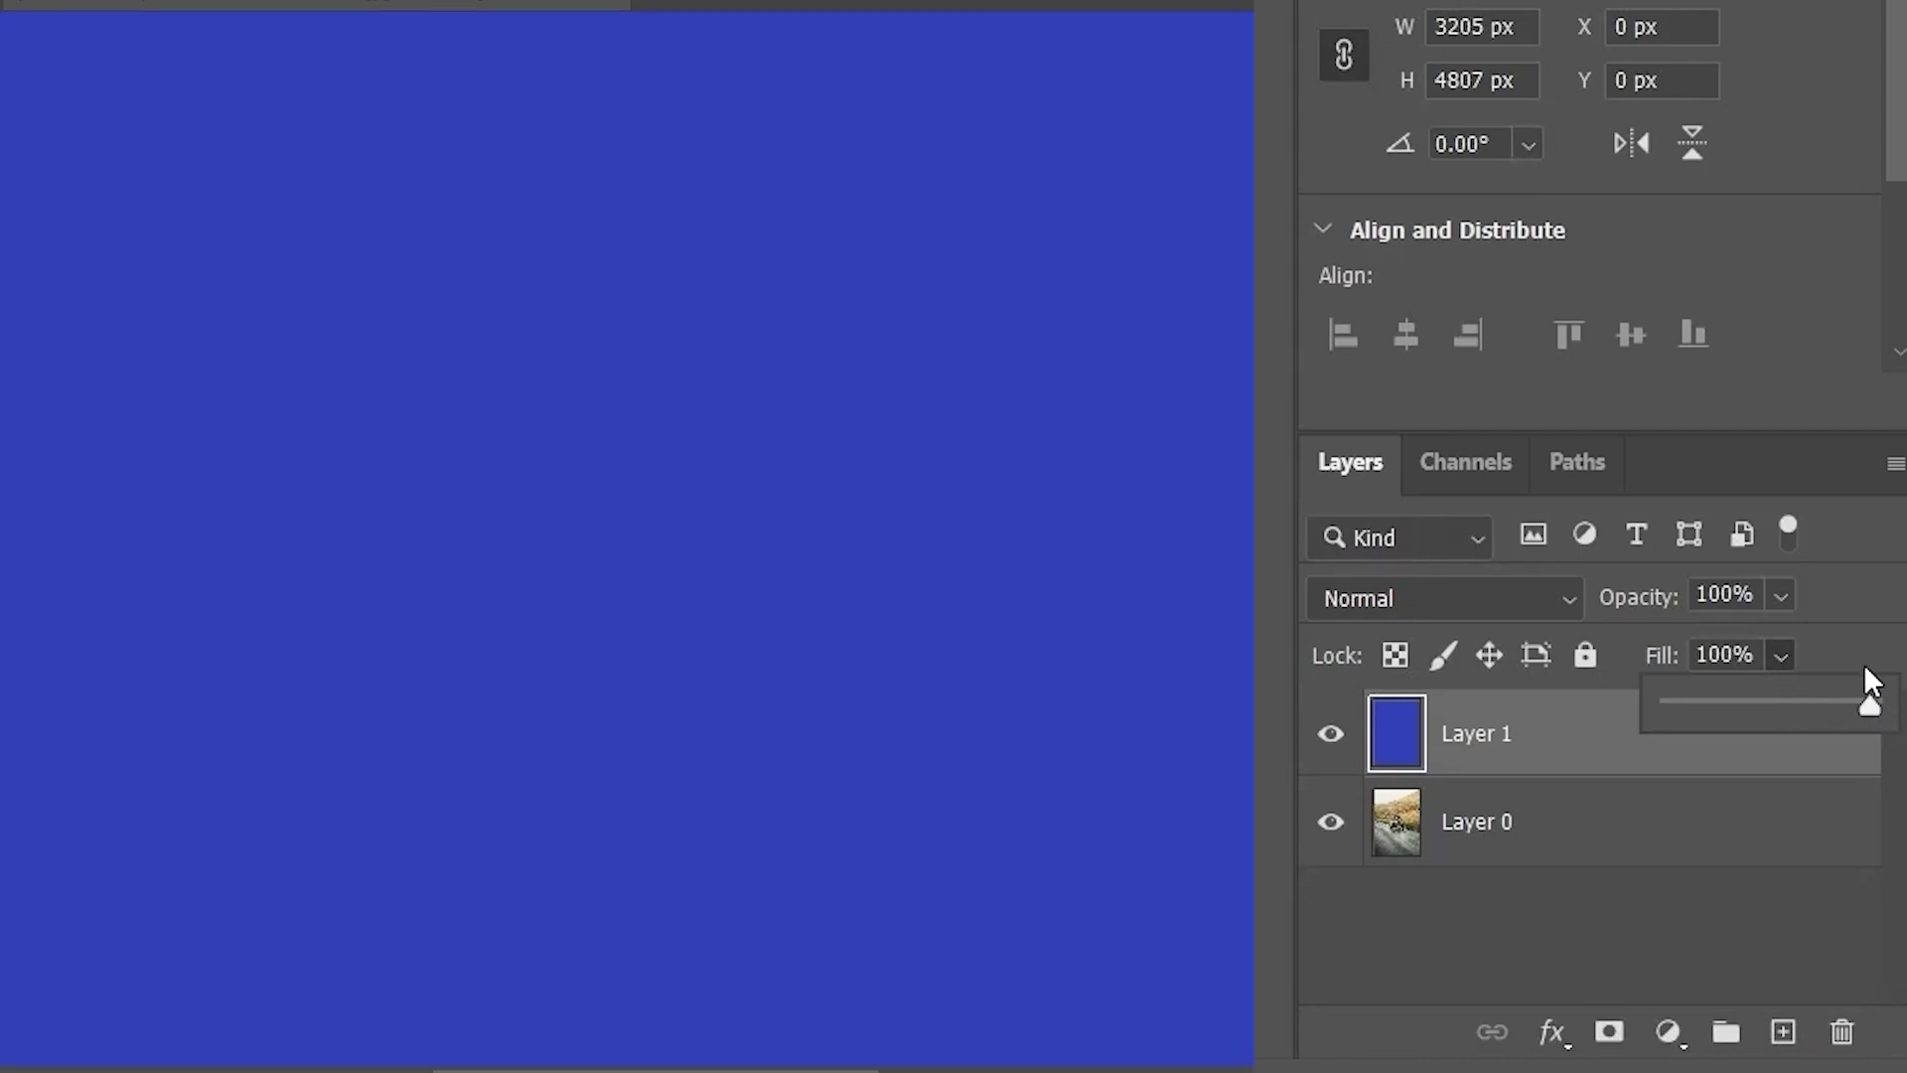
pyautogui.click(1865, 660)
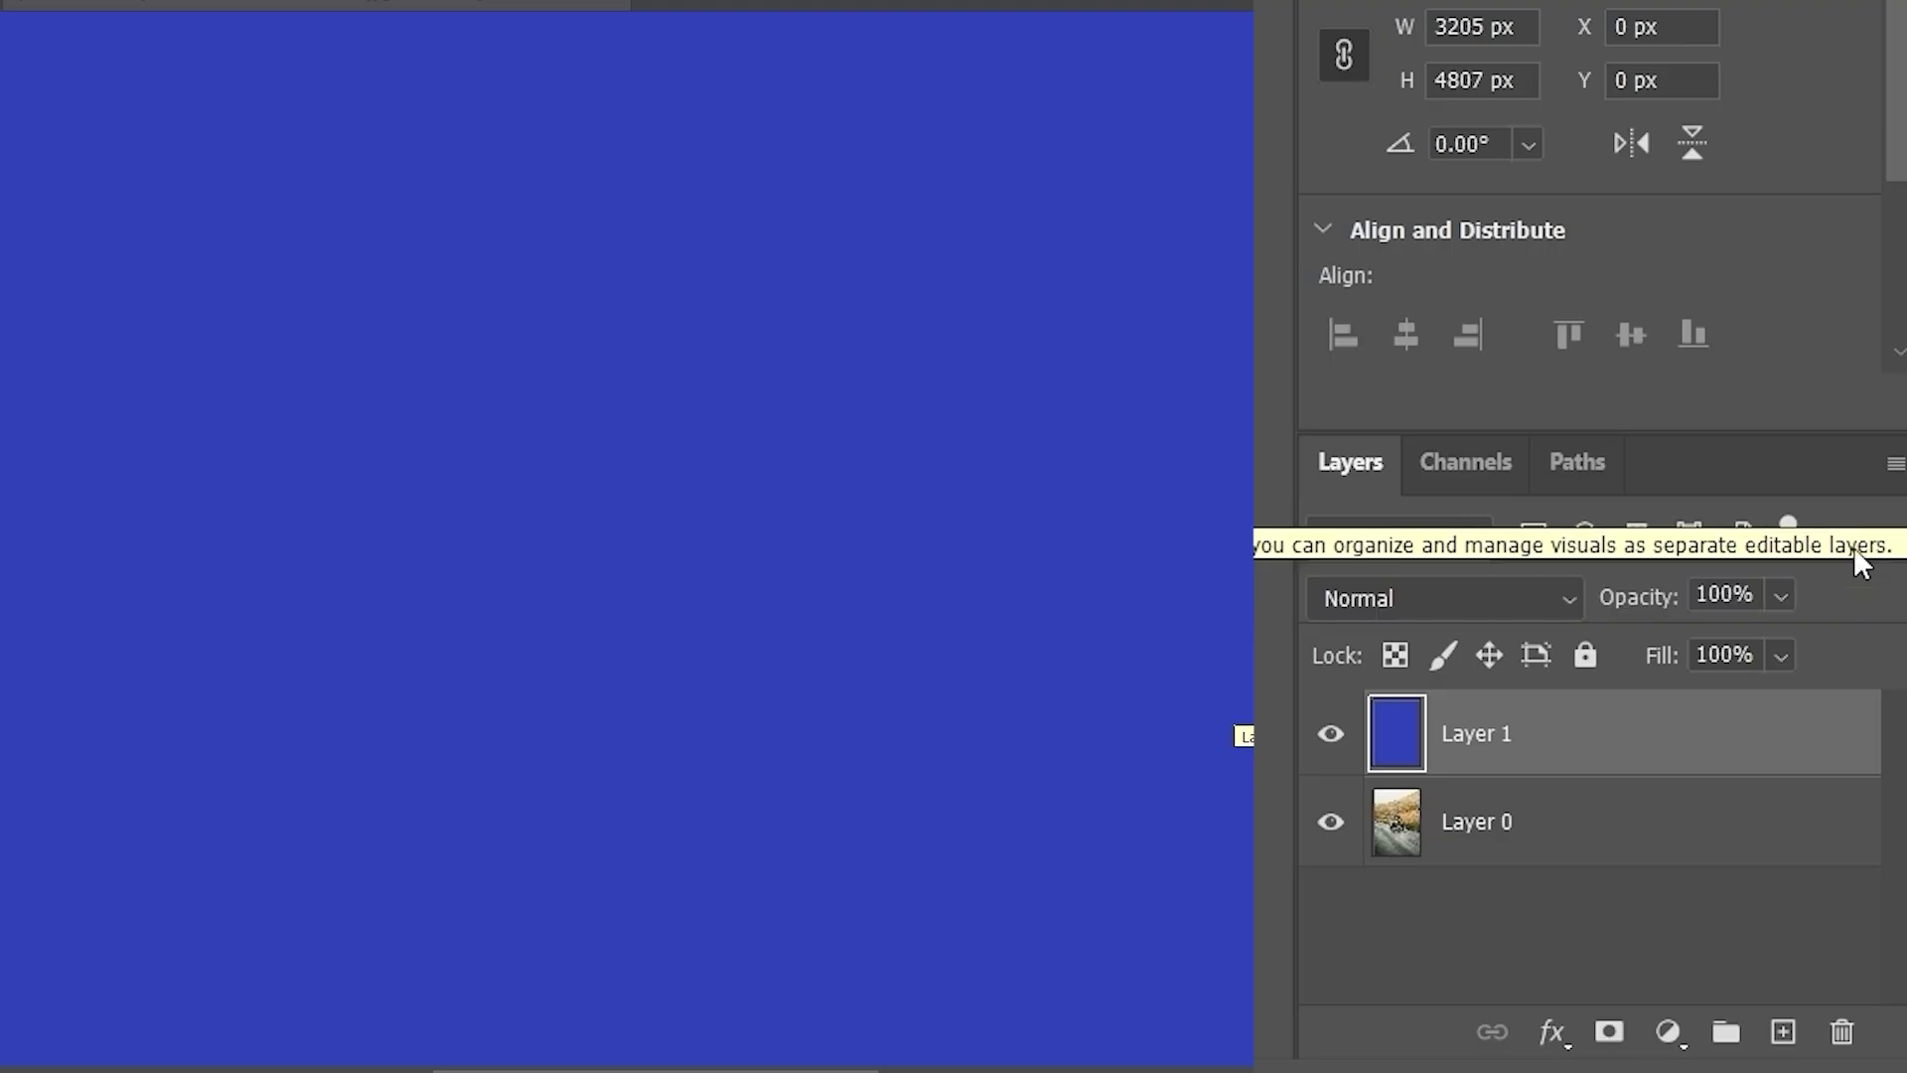
# - Set the blue layer's blend mode to Dissolve and reduce its opacity to 73%
pyautogui.click(1498, 588)
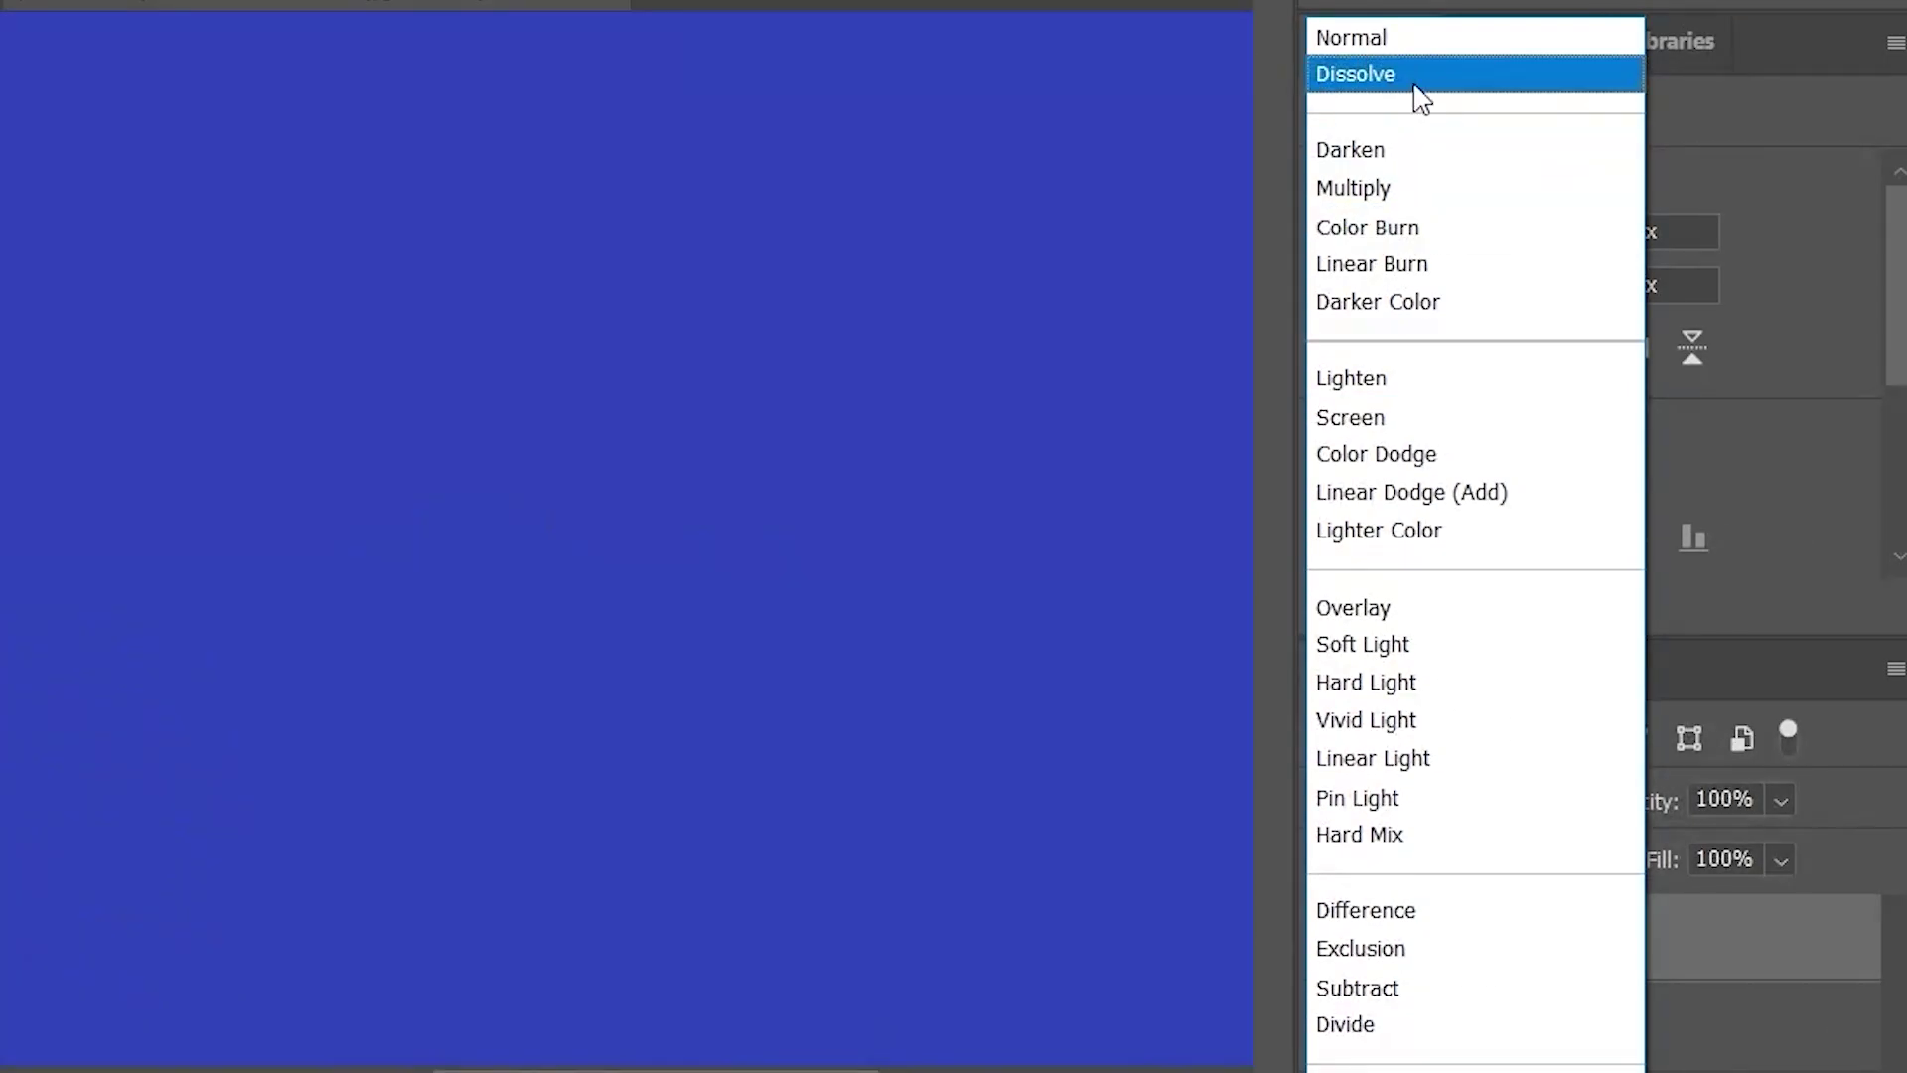
pyautogui.click(1423, 99)
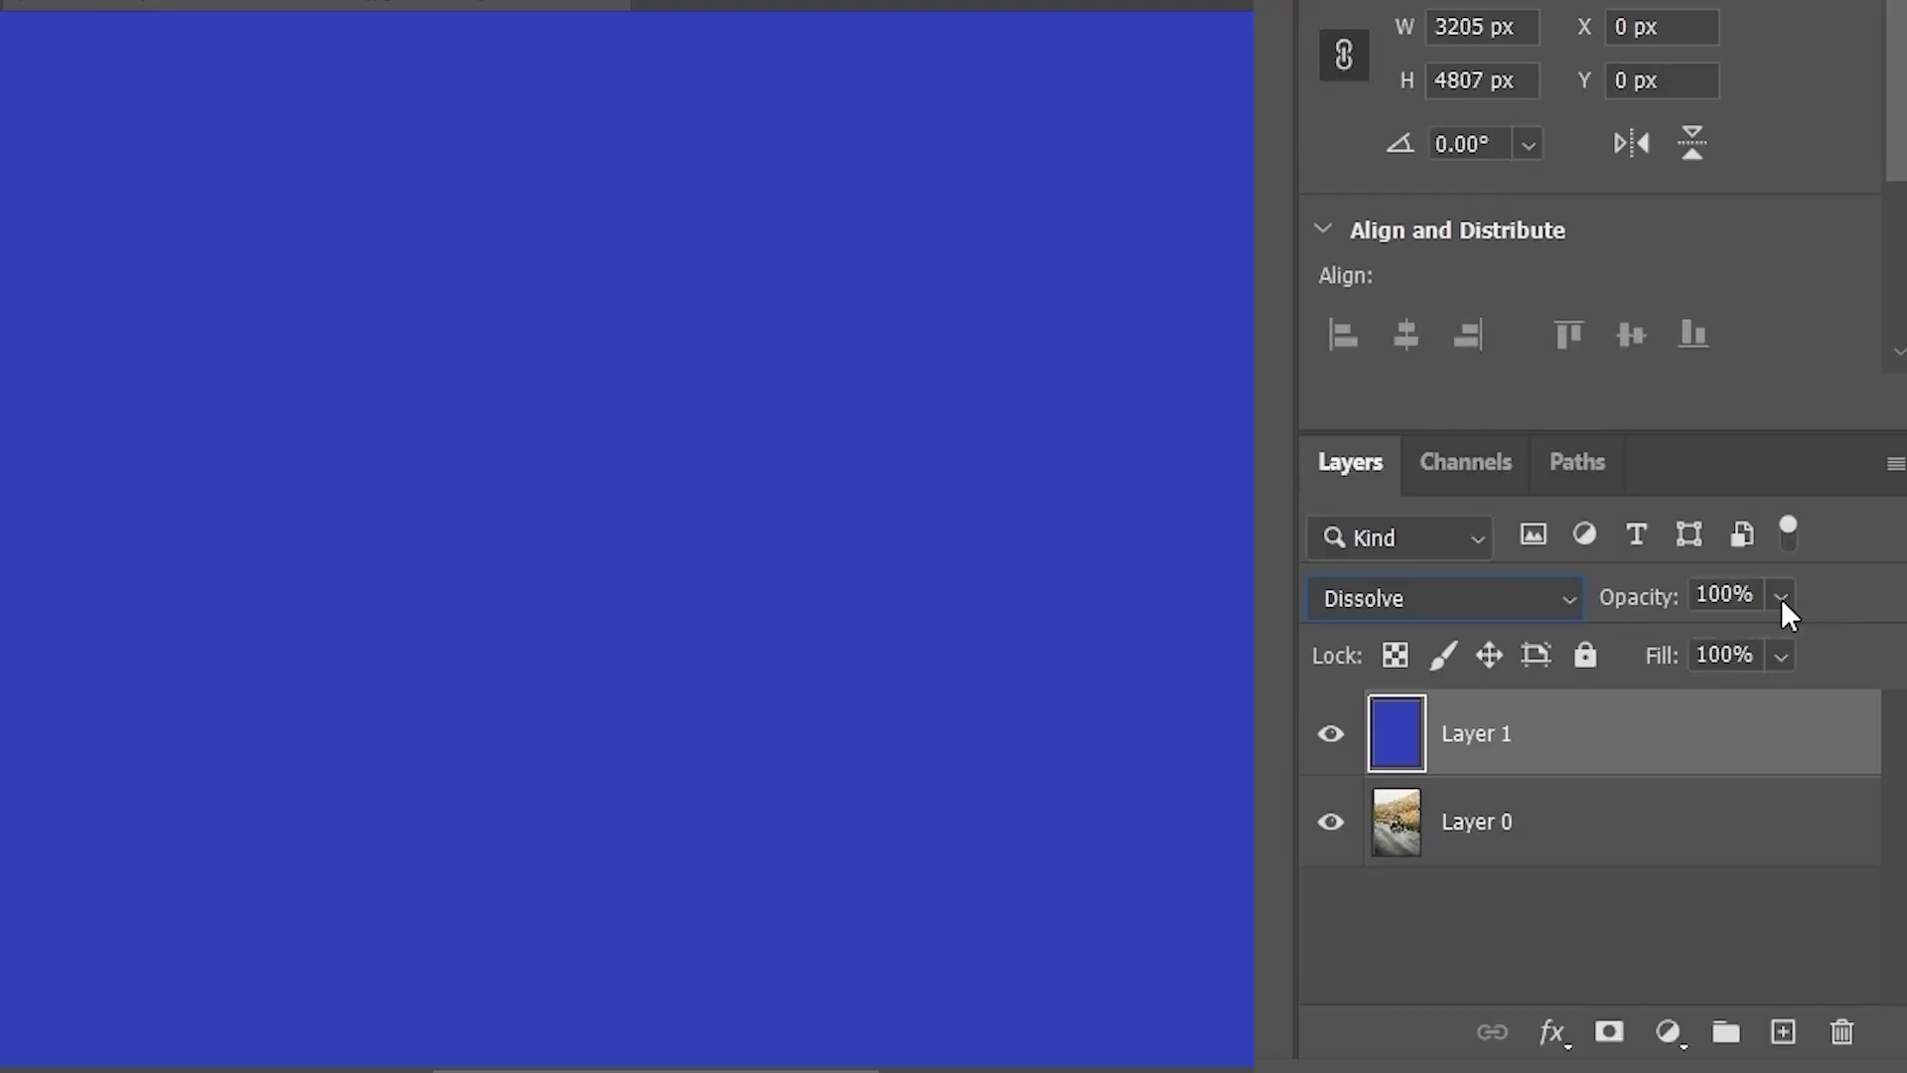
pyautogui.click(1780, 598)
pyautogui.moveTo(1814, 646); pyautogui.dragTo(1774, 638)
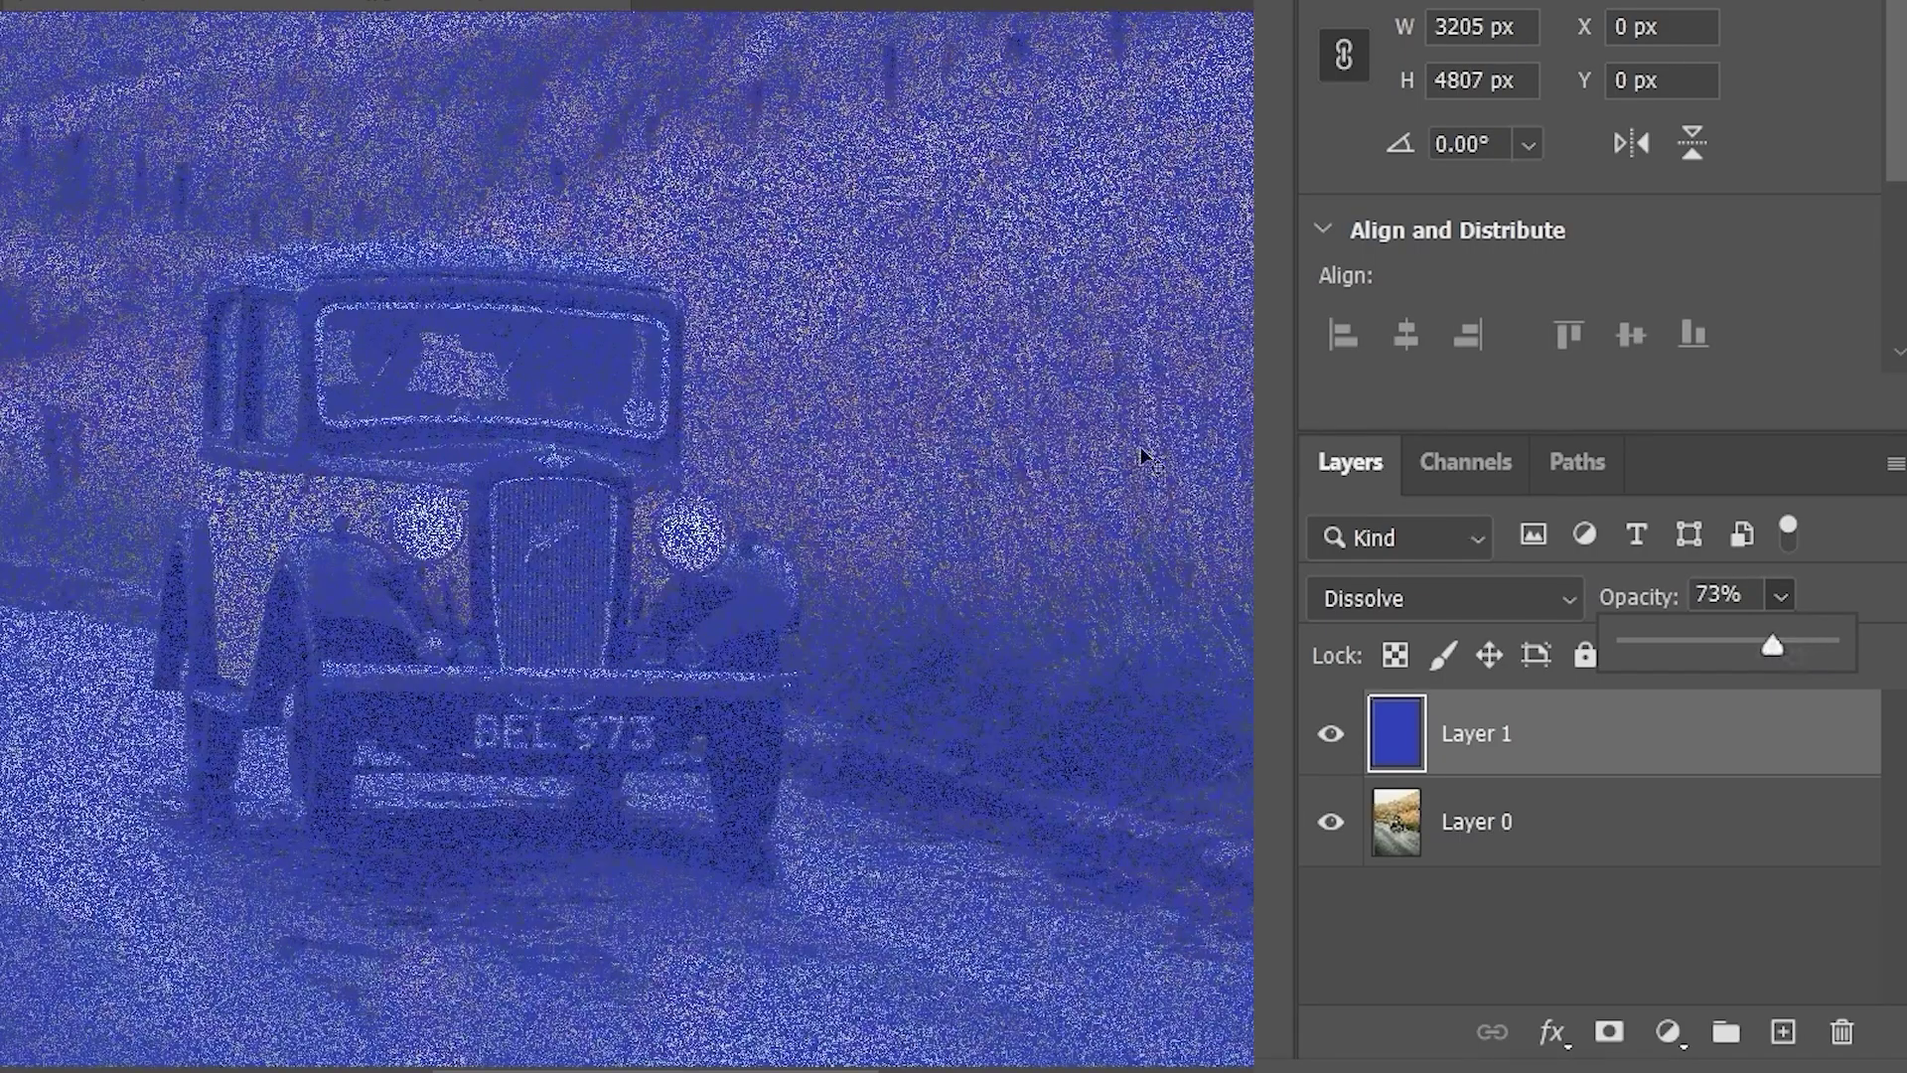
# - Lower the opacity of the dissolved blue layer to 36%
pyautogui.scroll(8, 874, 397)
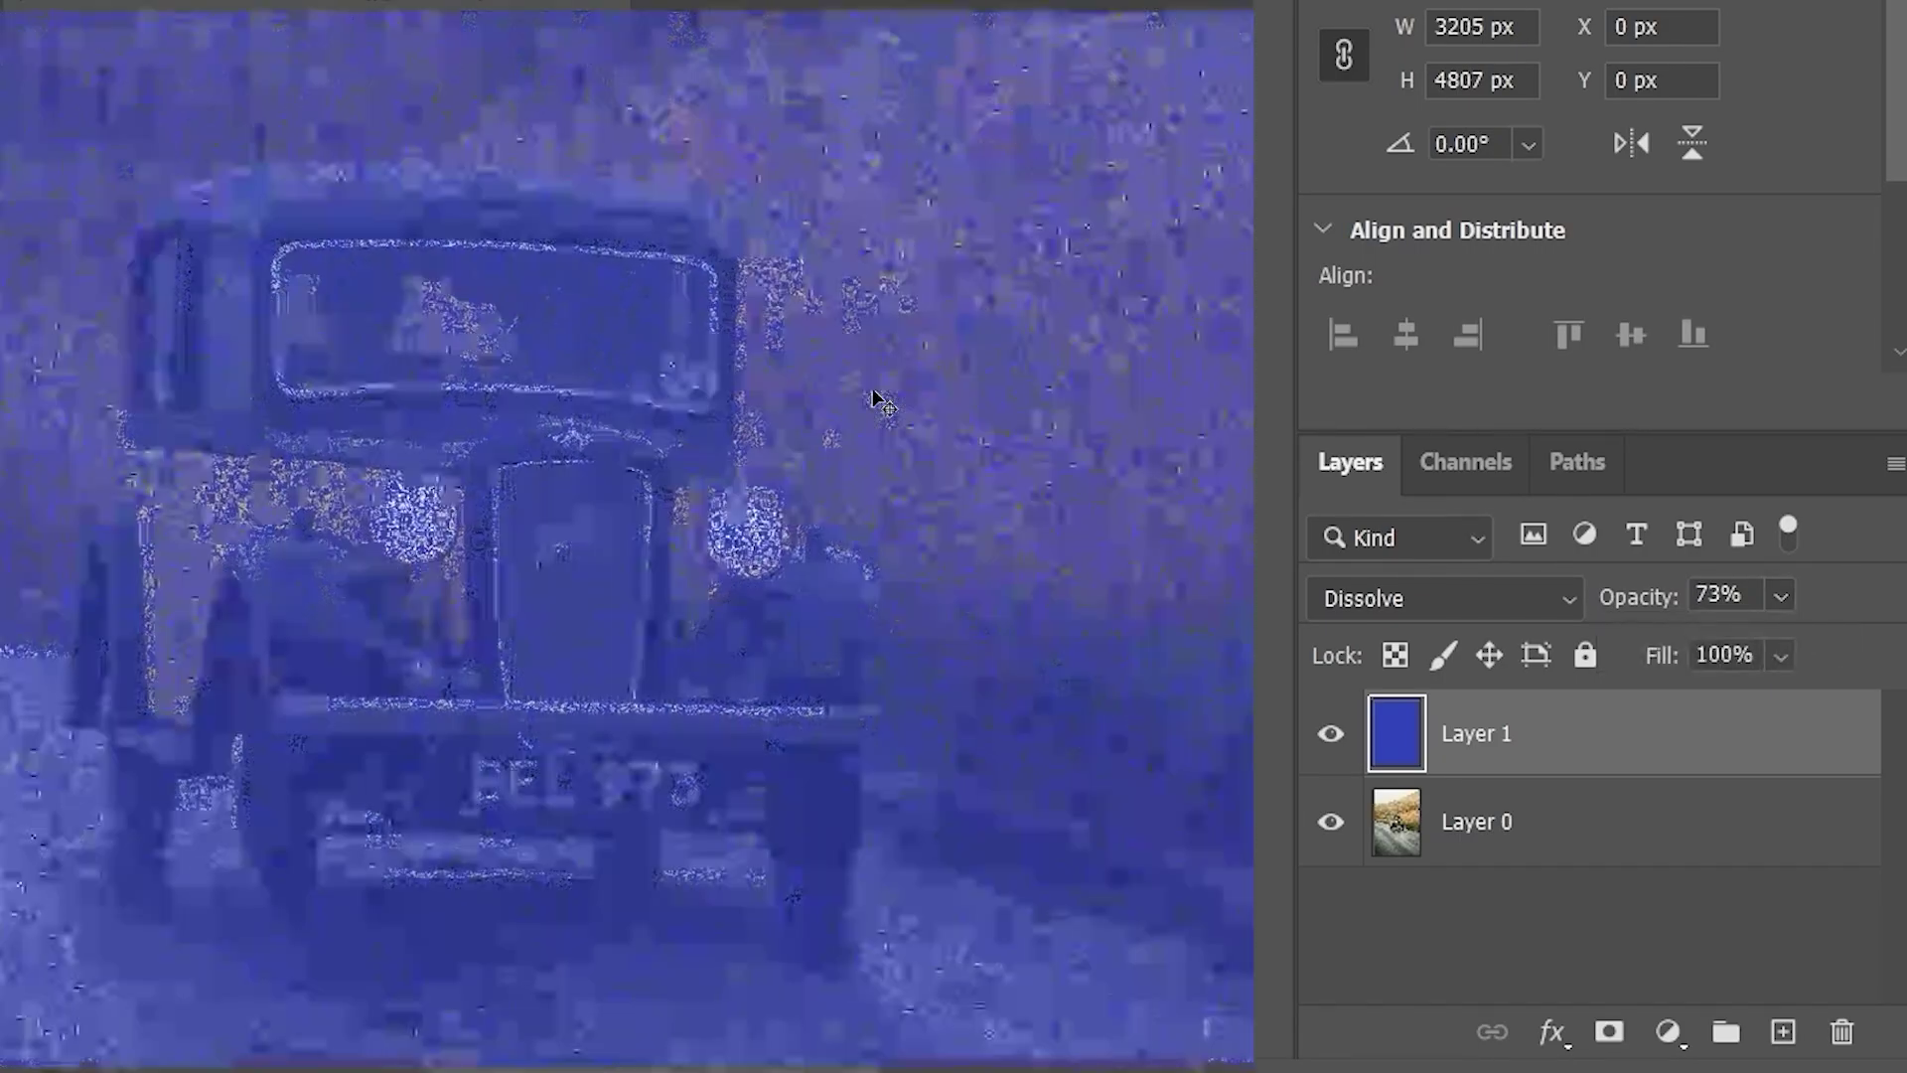
pyautogui.scroll(-4, 875, 397)
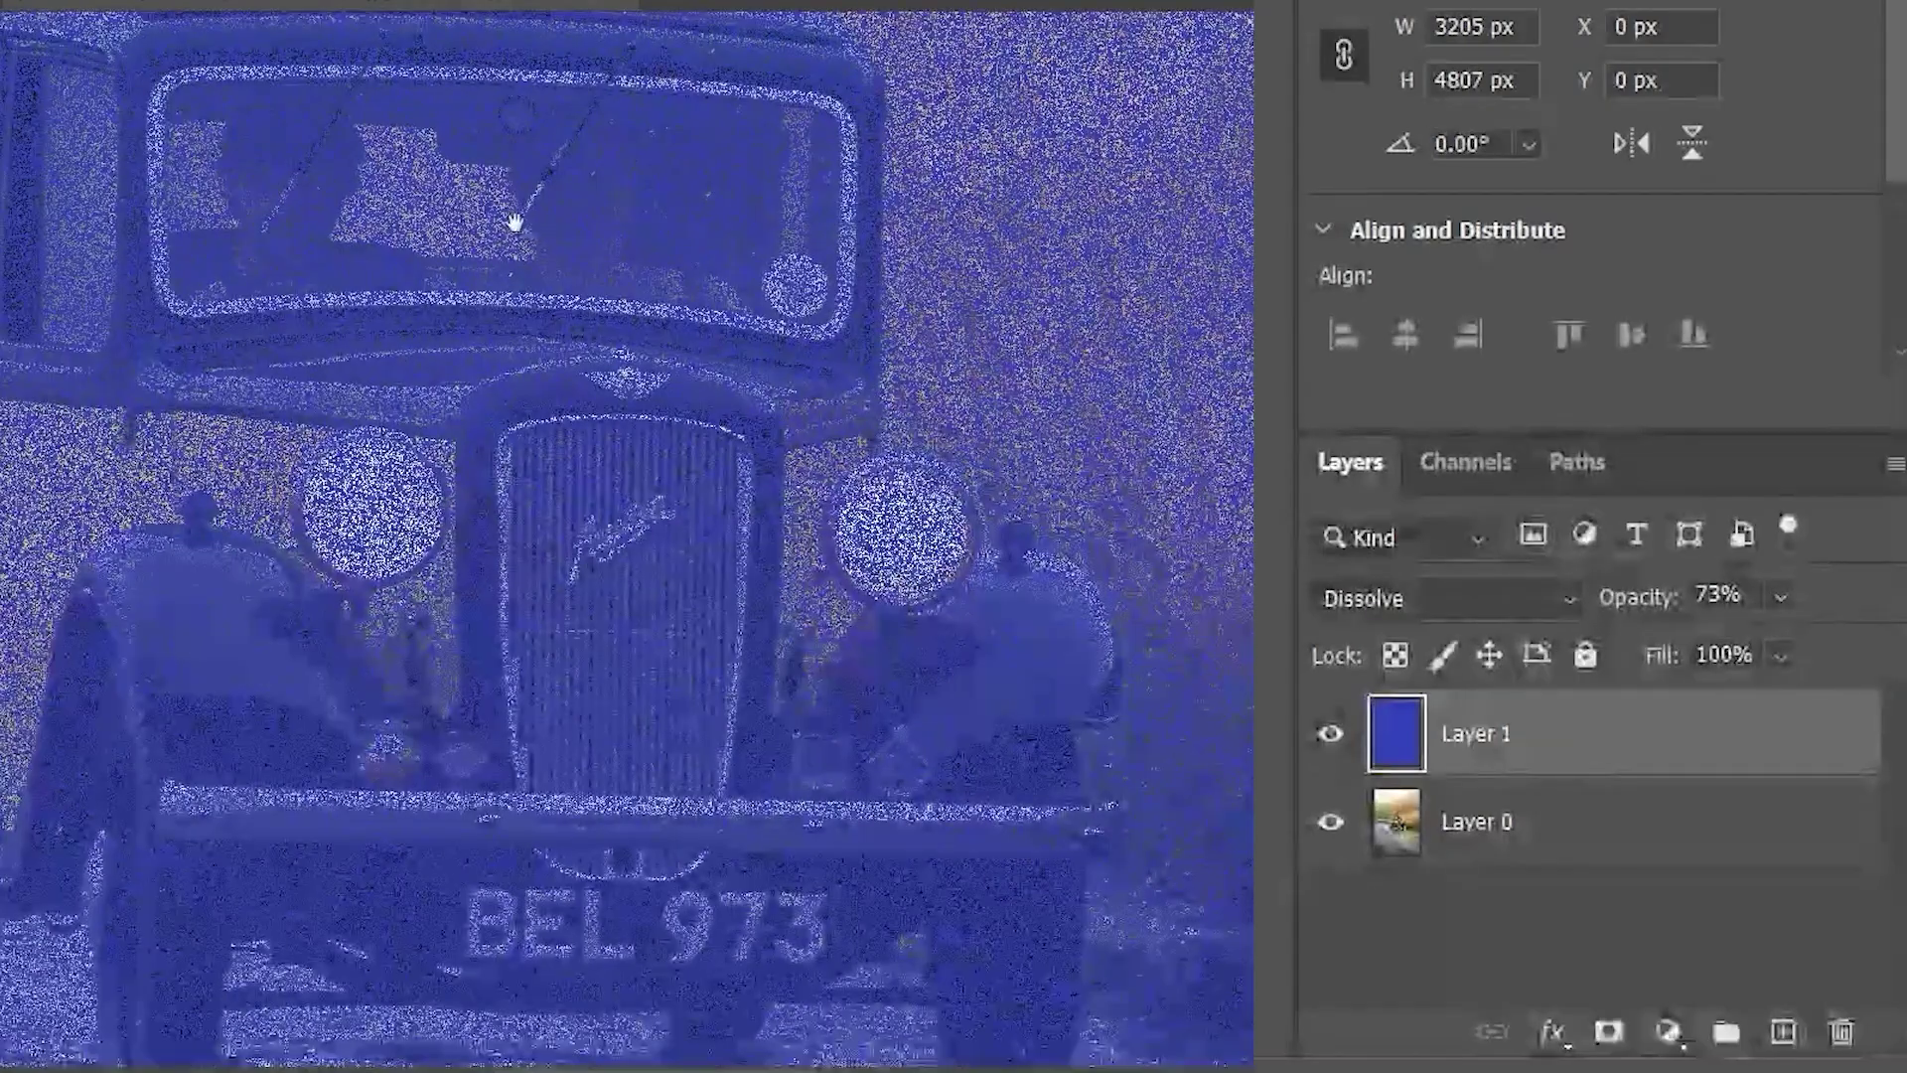
pyautogui.scroll(3, 502, 298)
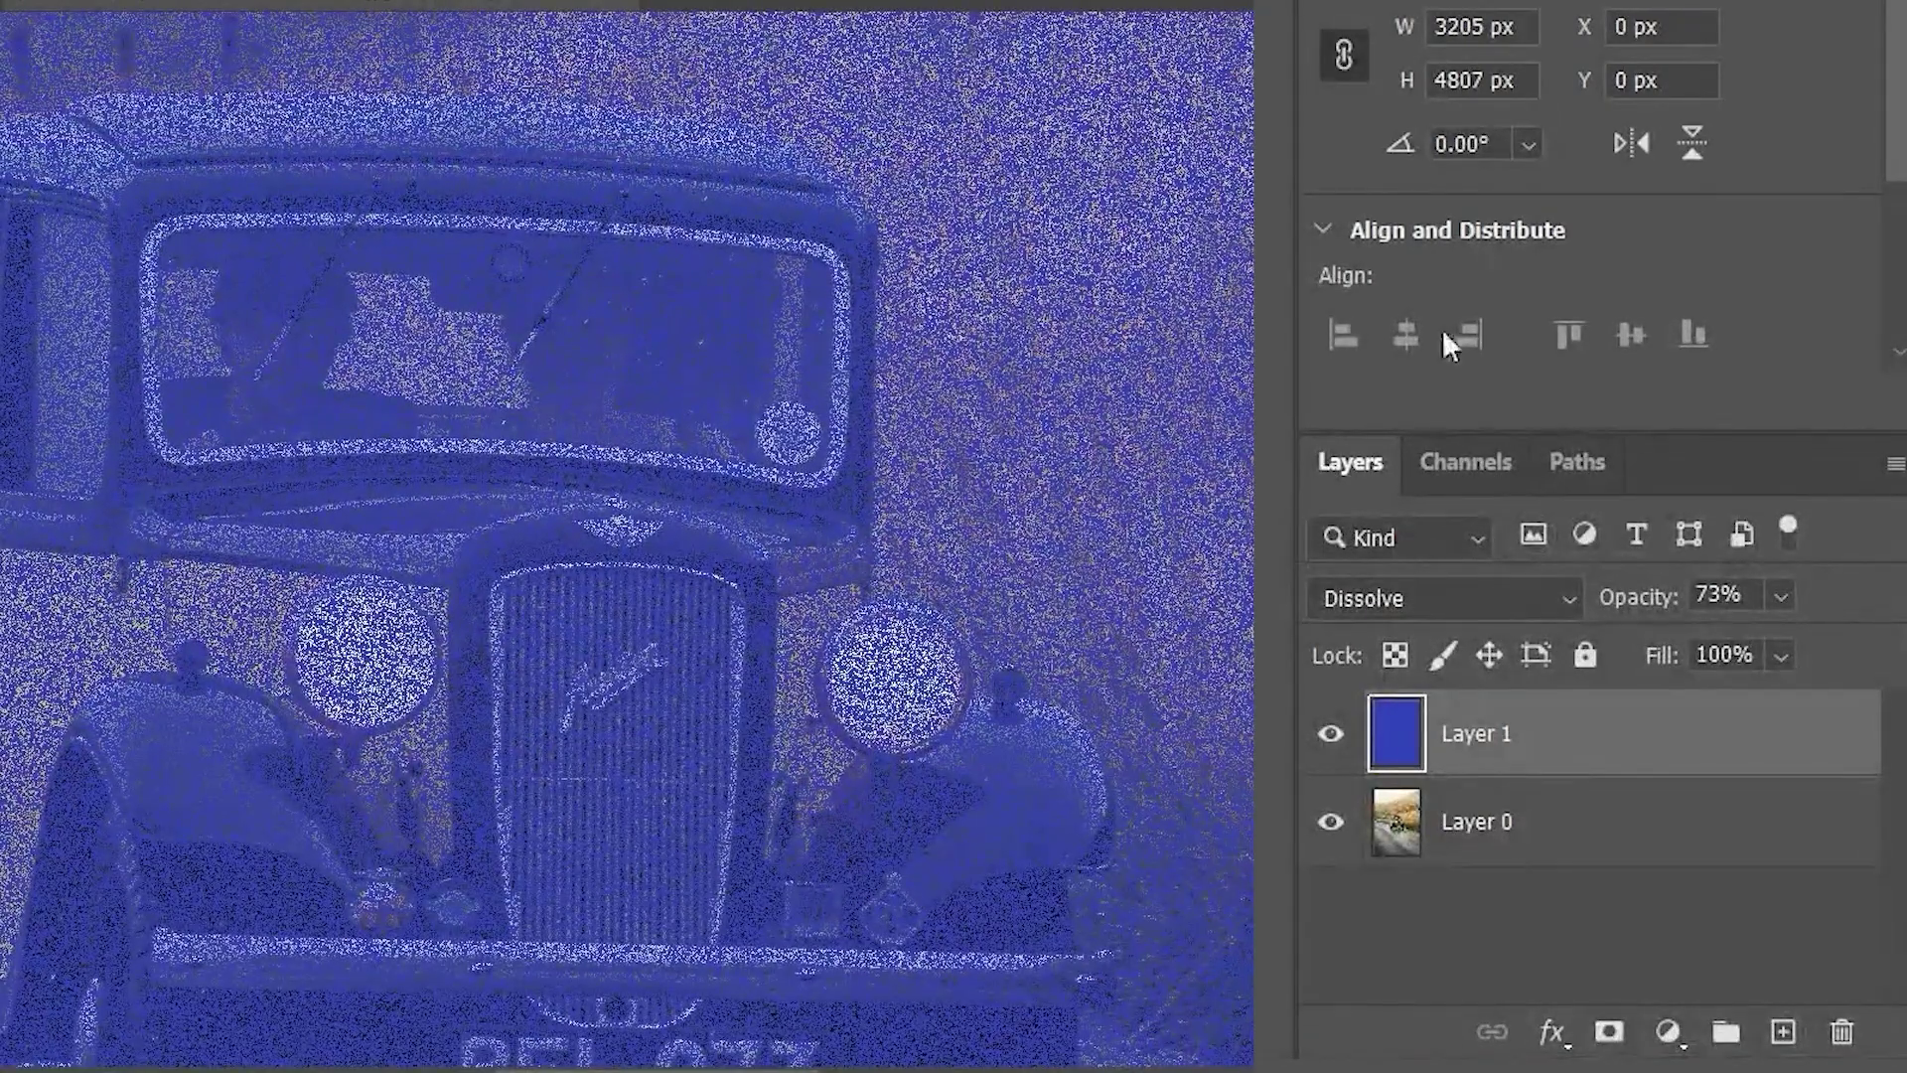
pyautogui.click(1783, 595)
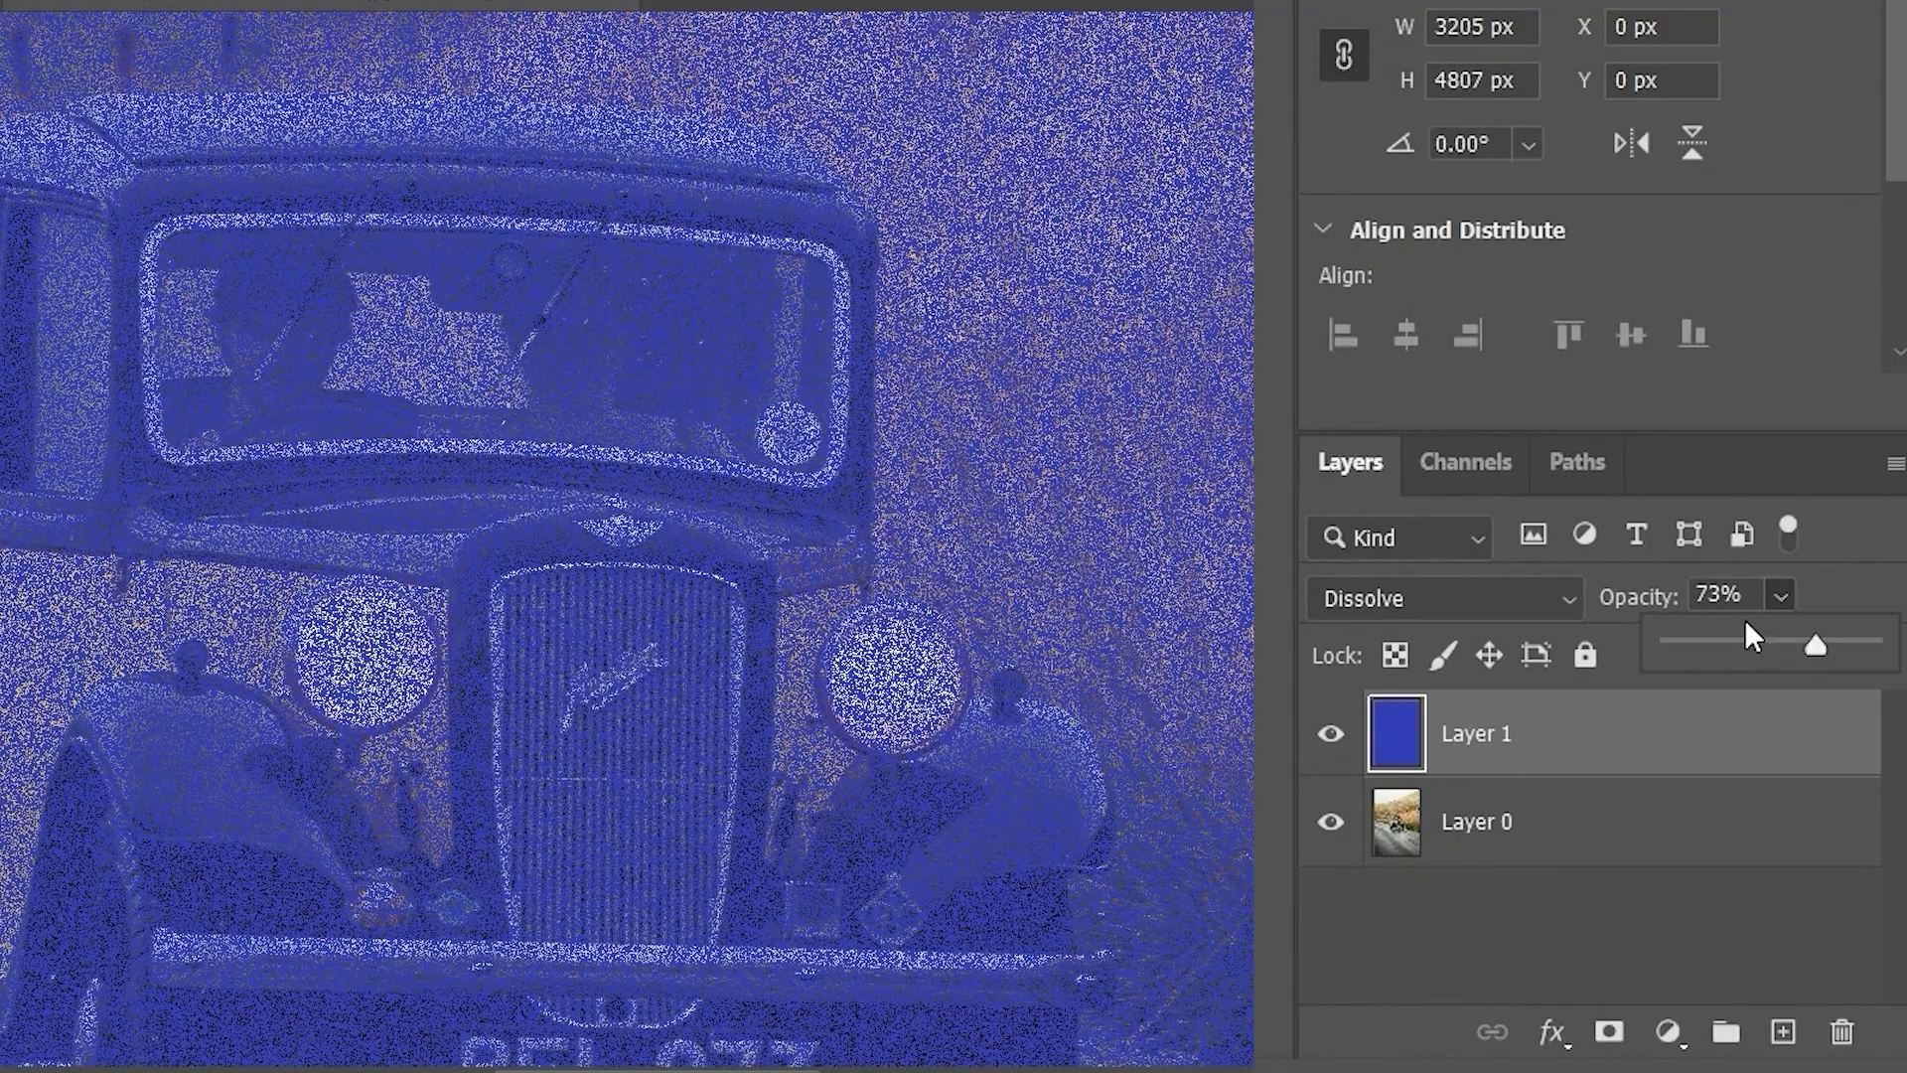
pyautogui.click(1743, 647)
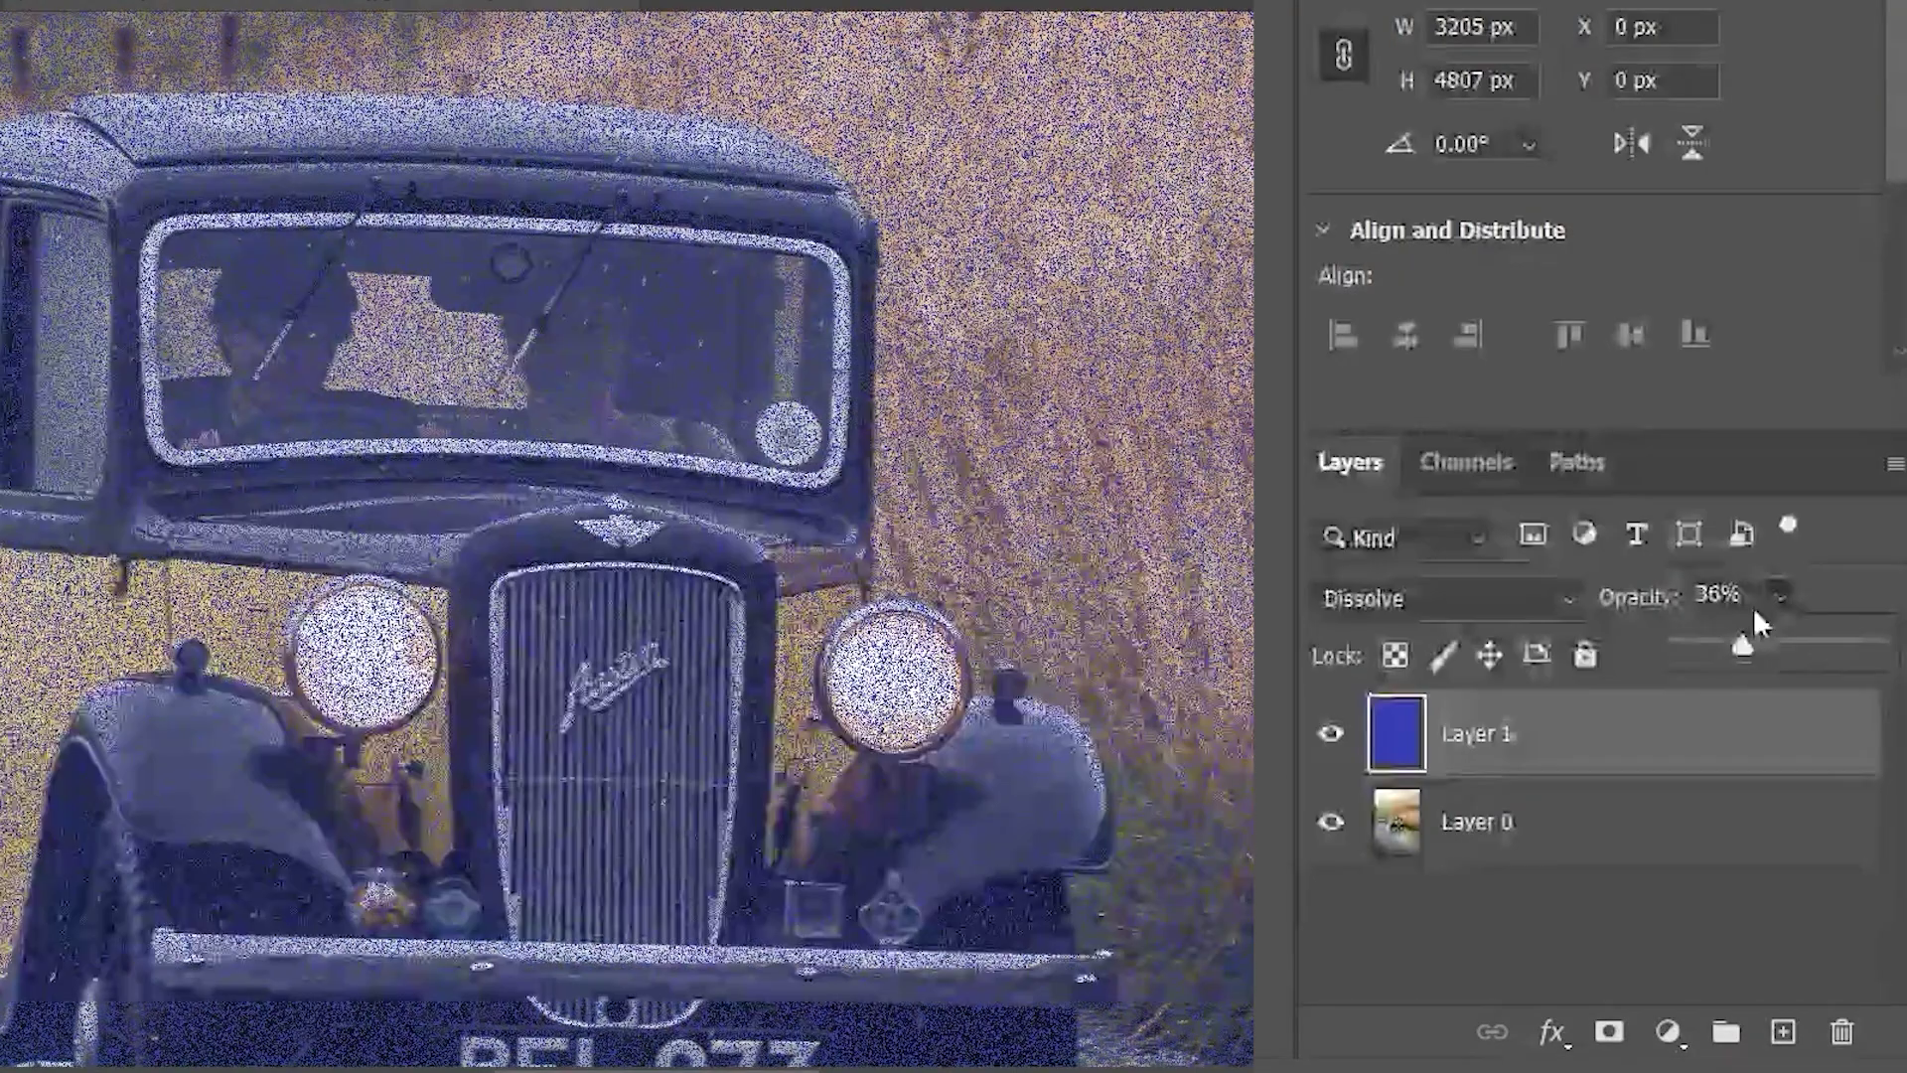
# - Examine at pixel level how the Dissolve mode scatters the blue layer over the photo around the car's windscreen
pyautogui.scroll(10, 1023, 467)
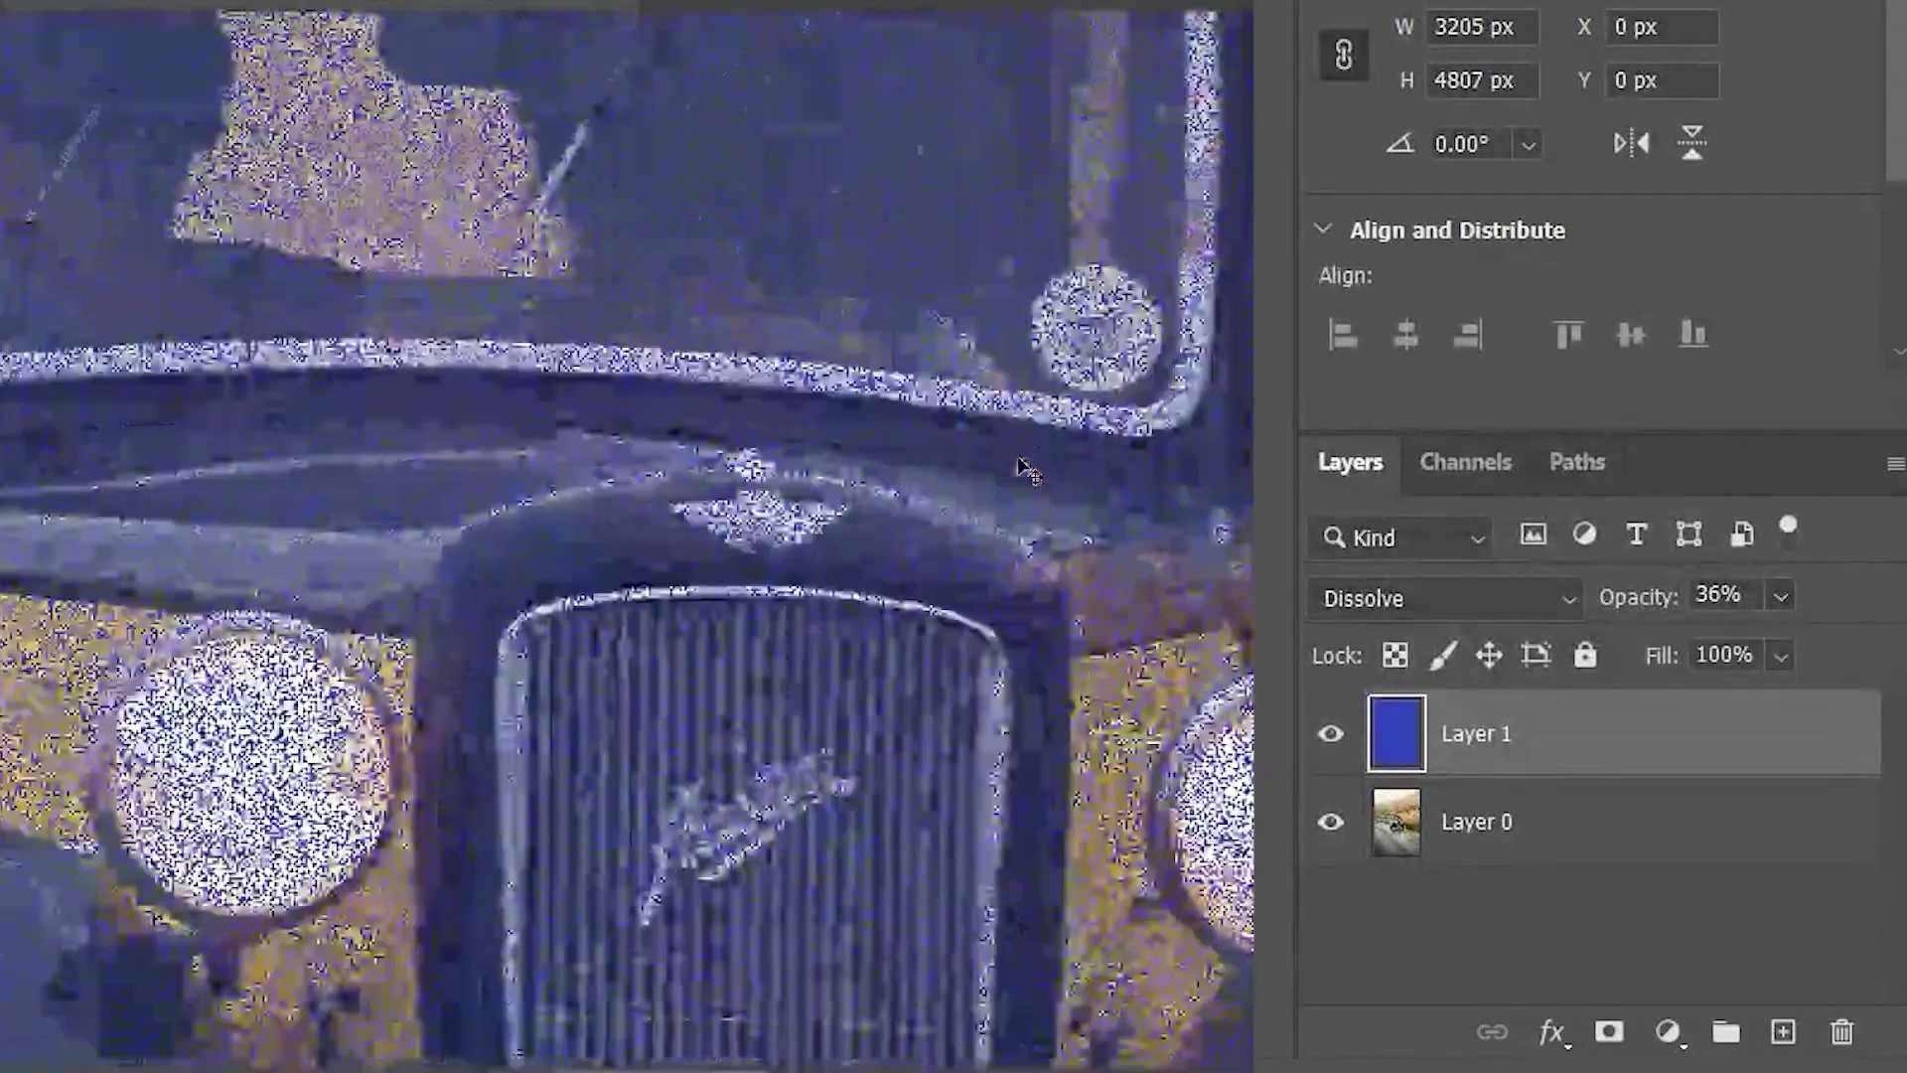
pyautogui.scroll(5, 1029, 470)
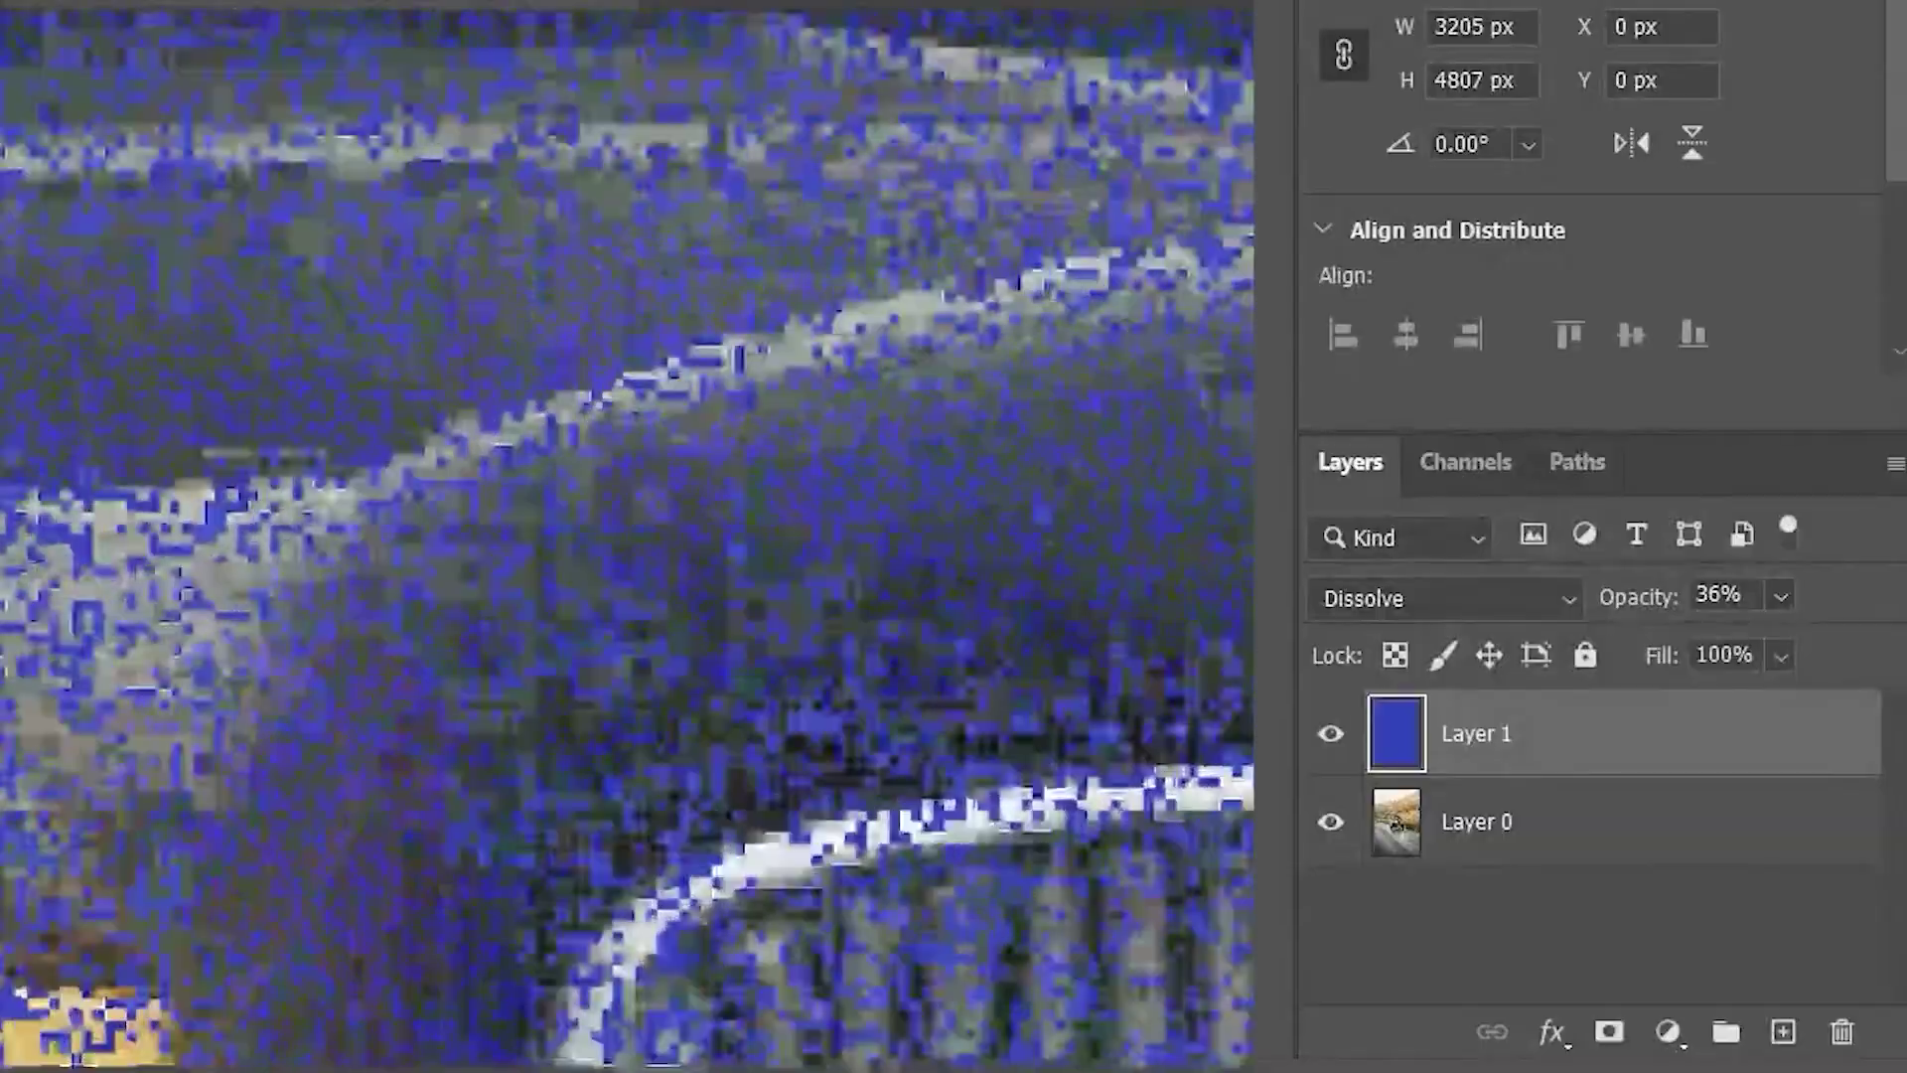
pyautogui.moveTo(994, 497); pyautogui.dragTo(753, 856)
pyautogui.moveTo(740, 328); pyautogui.dragTo(696, 1019)
pyautogui.moveTo(715, 556); pyautogui.dragTo(710, 958)
pyautogui.moveTo(686, 249); pyautogui.dragTo(668, 548)
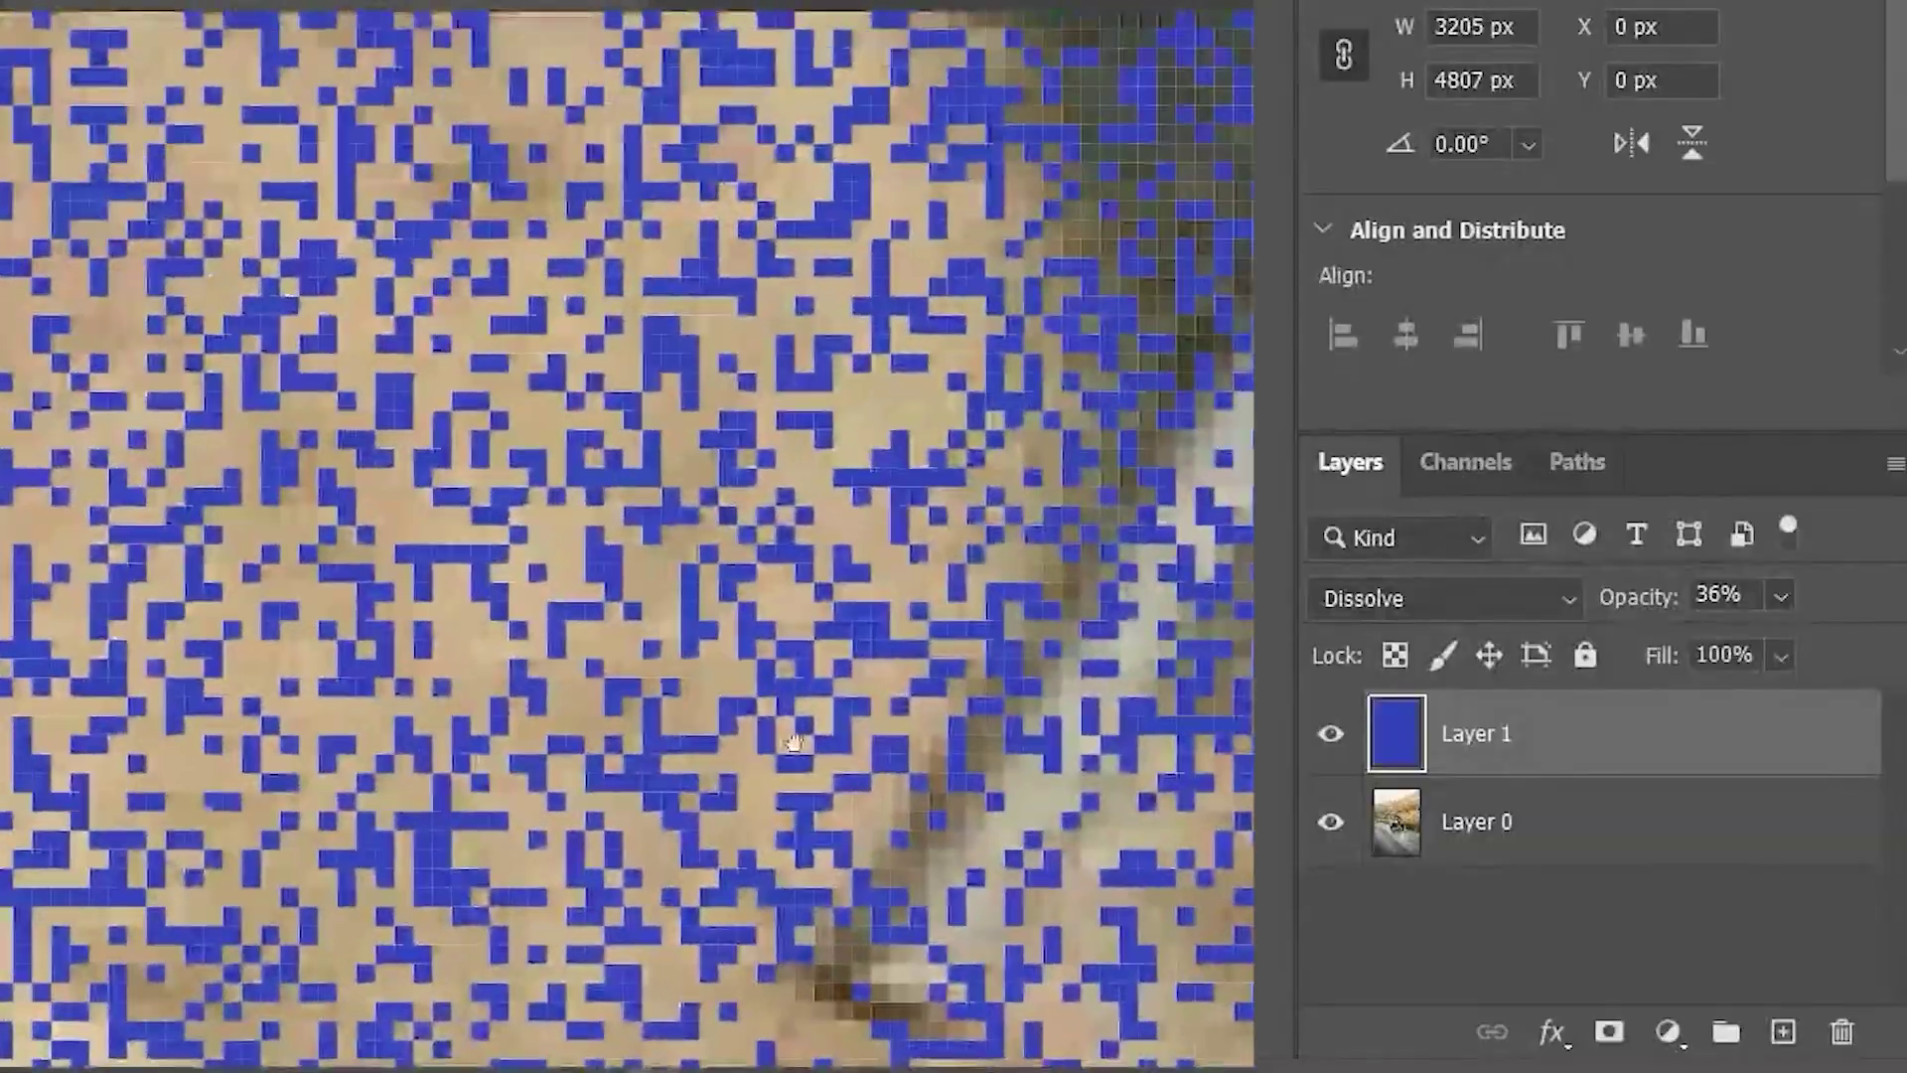
pyautogui.scroll(8, 667, 548)
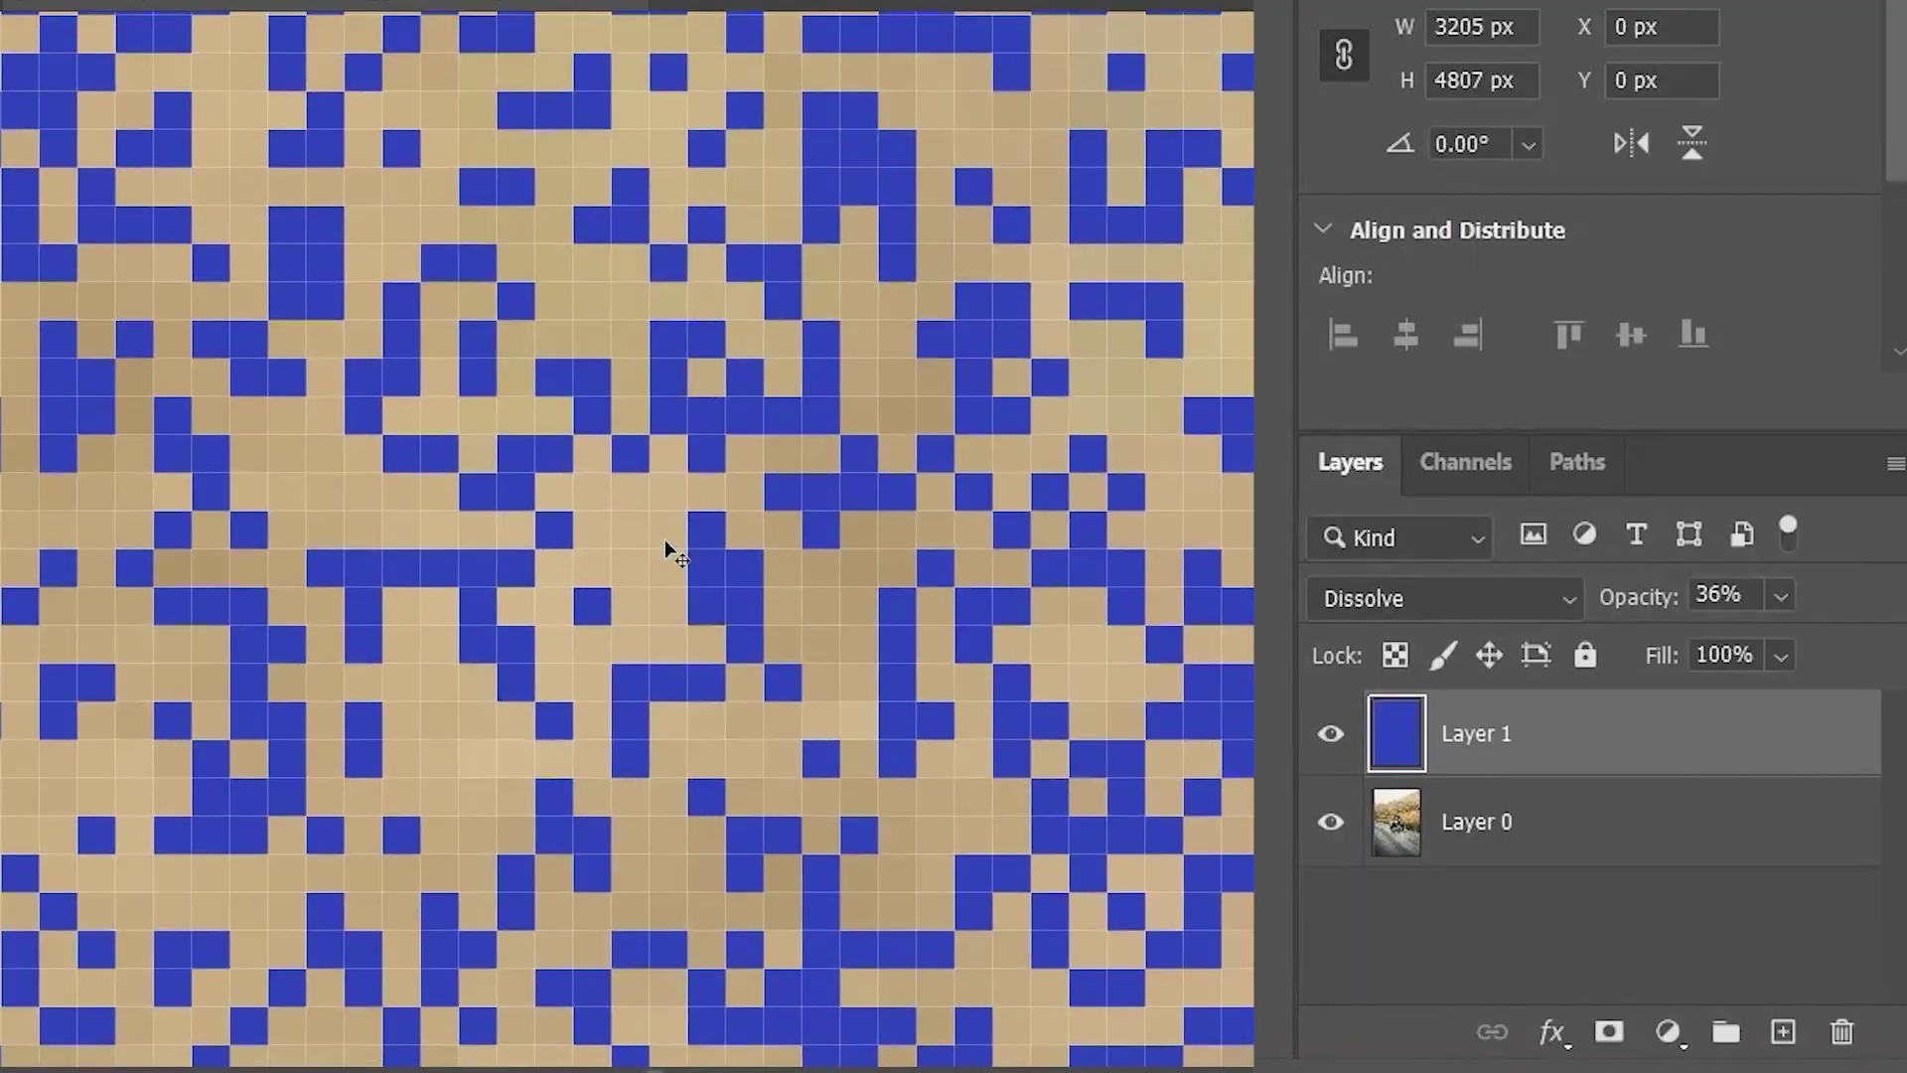
pyautogui.scroll(4, 665, 539)
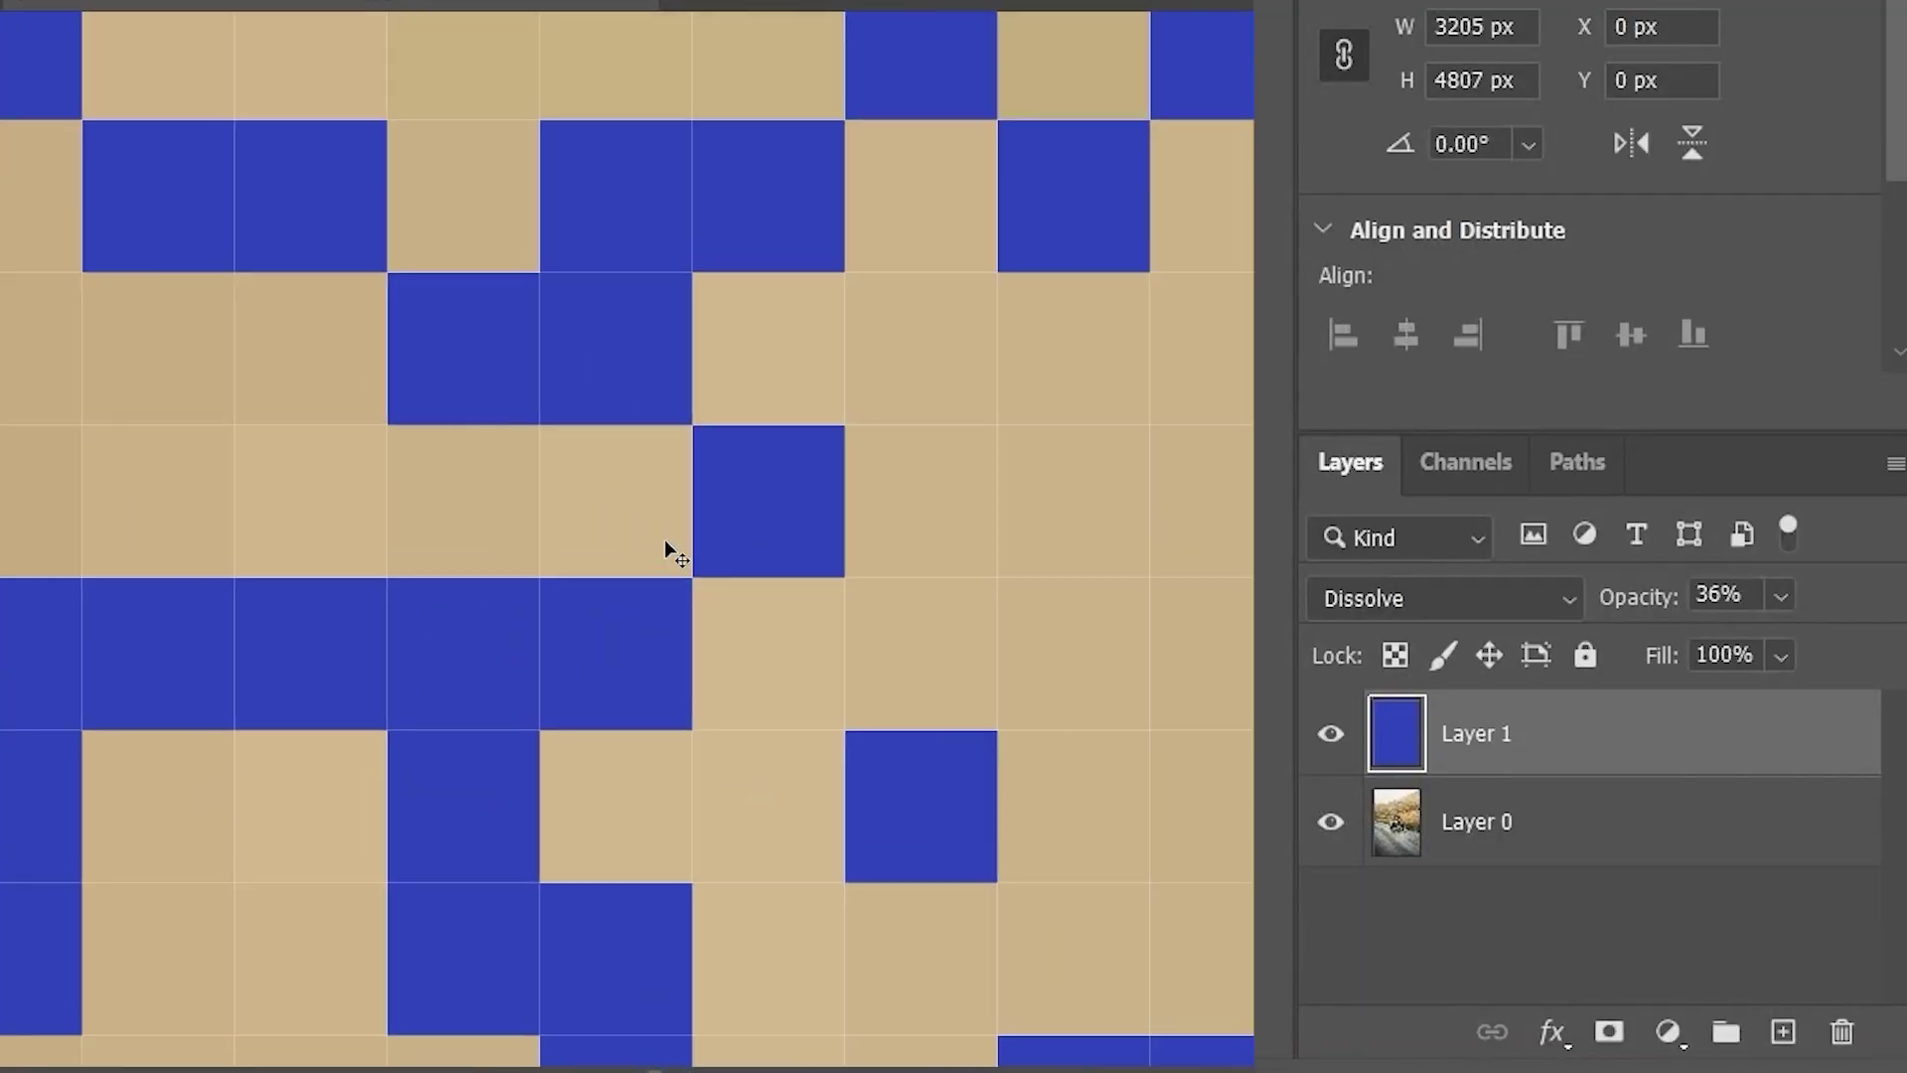
pyautogui.scroll(-5, 664, 539)
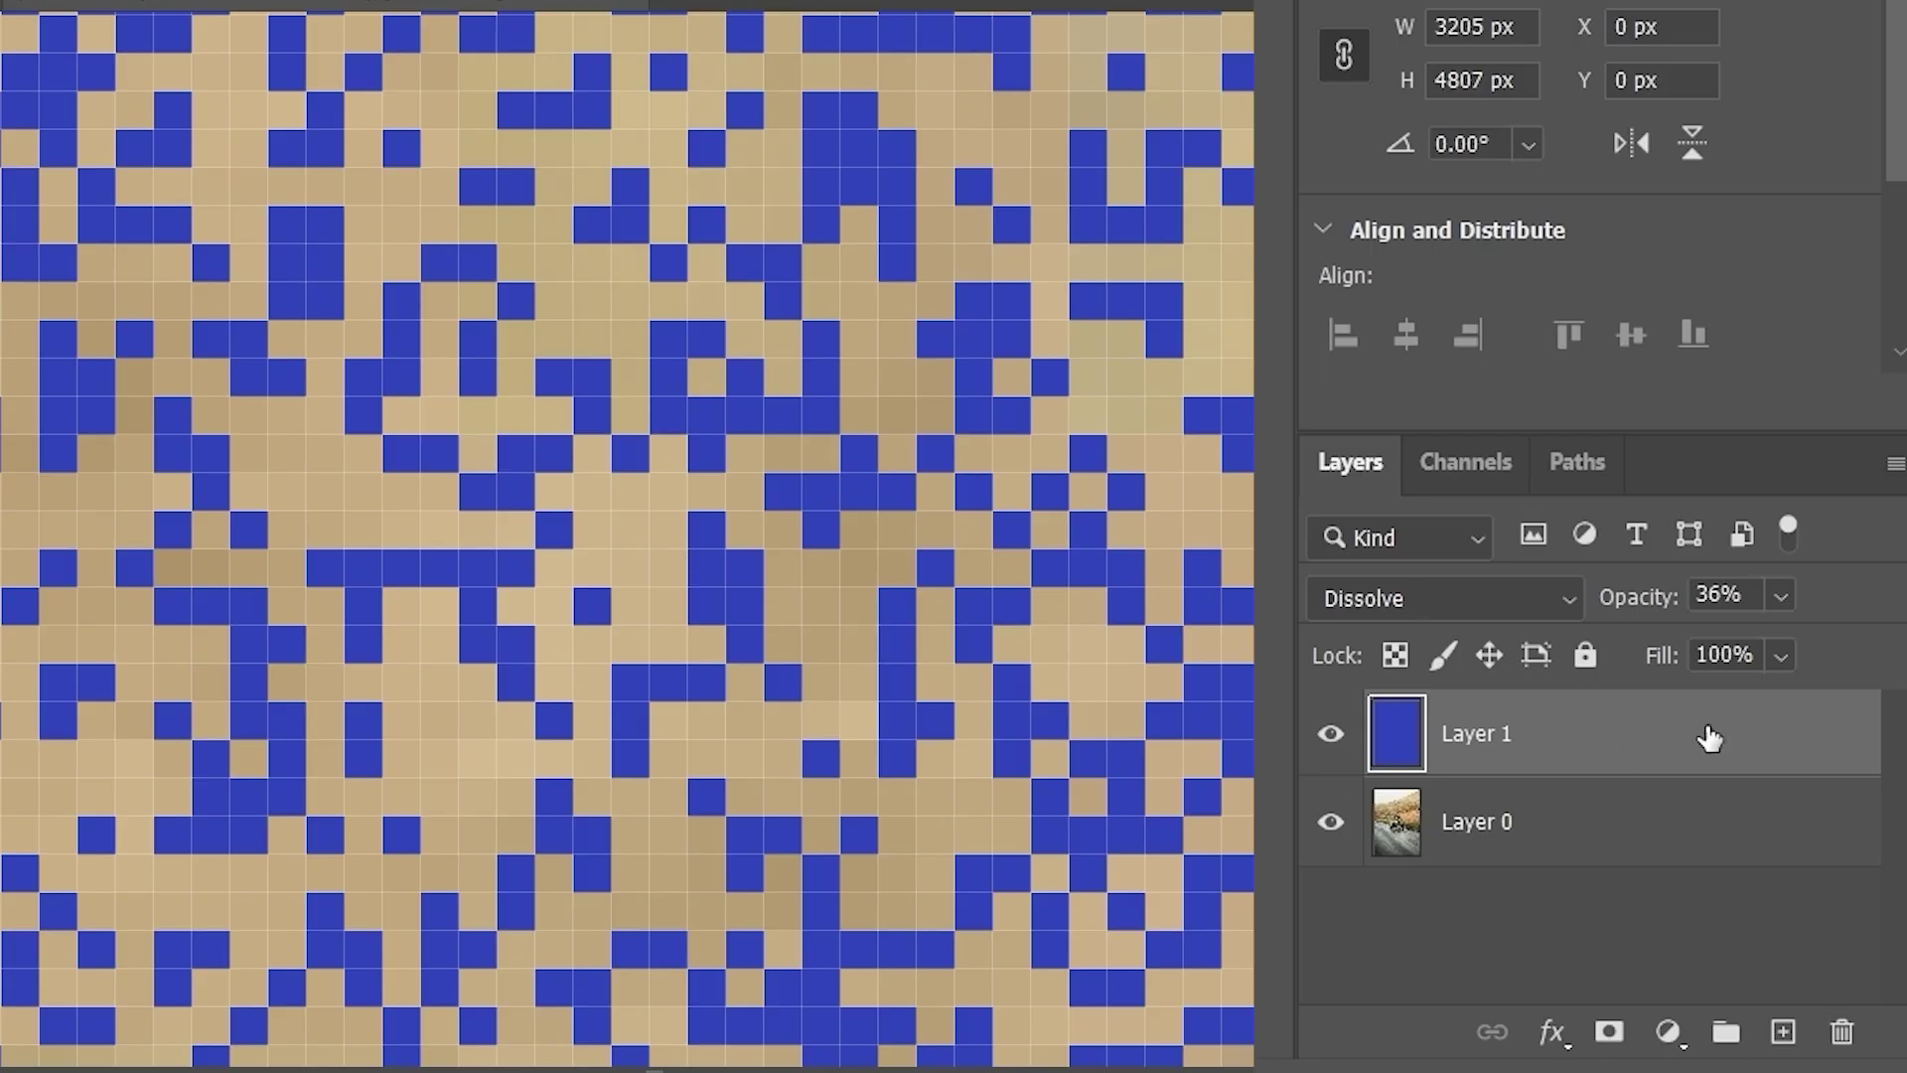
# - Reduce the dissolved blue layer's opacity to 24% and bring it back up to 100%
pyautogui.click(1779, 600)
pyautogui.click(1720, 643)
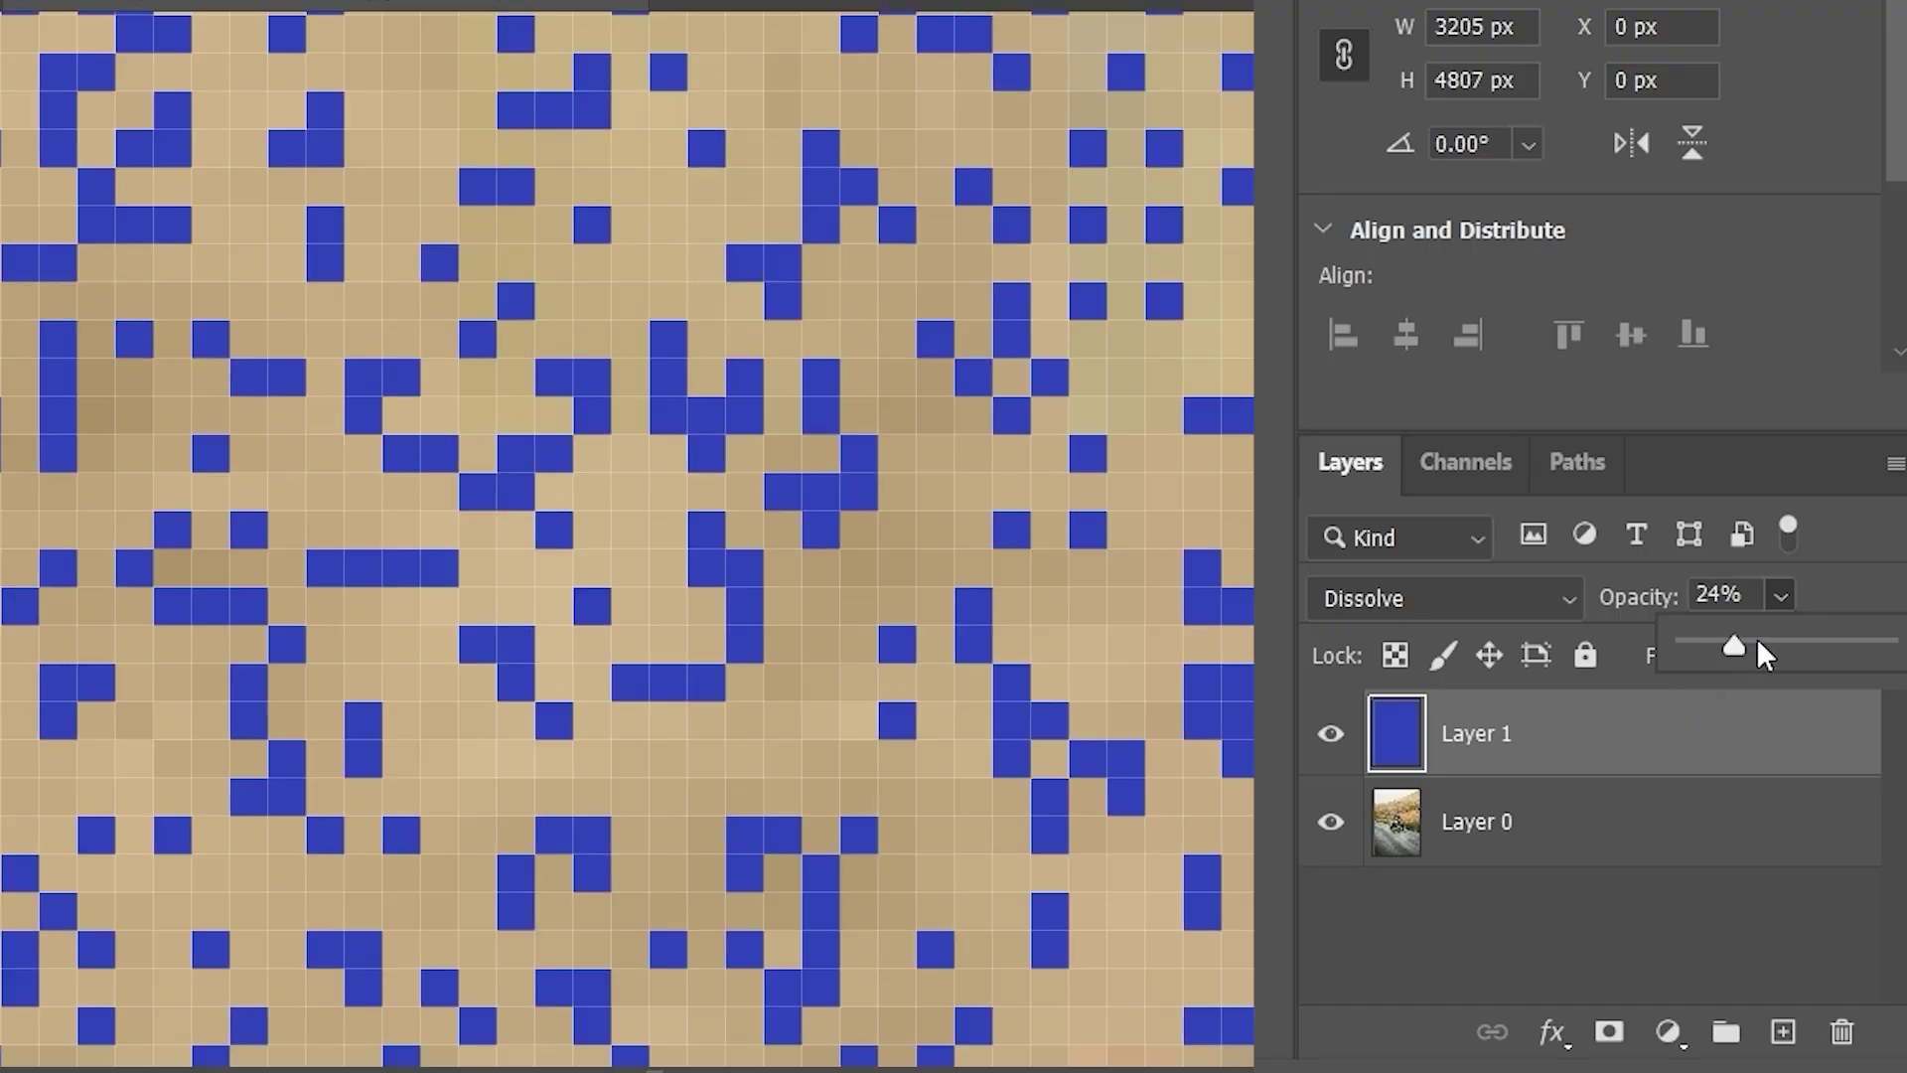
pyautogui.moveTo(1758, 642); pyautogui.dragTo(1885, 646)
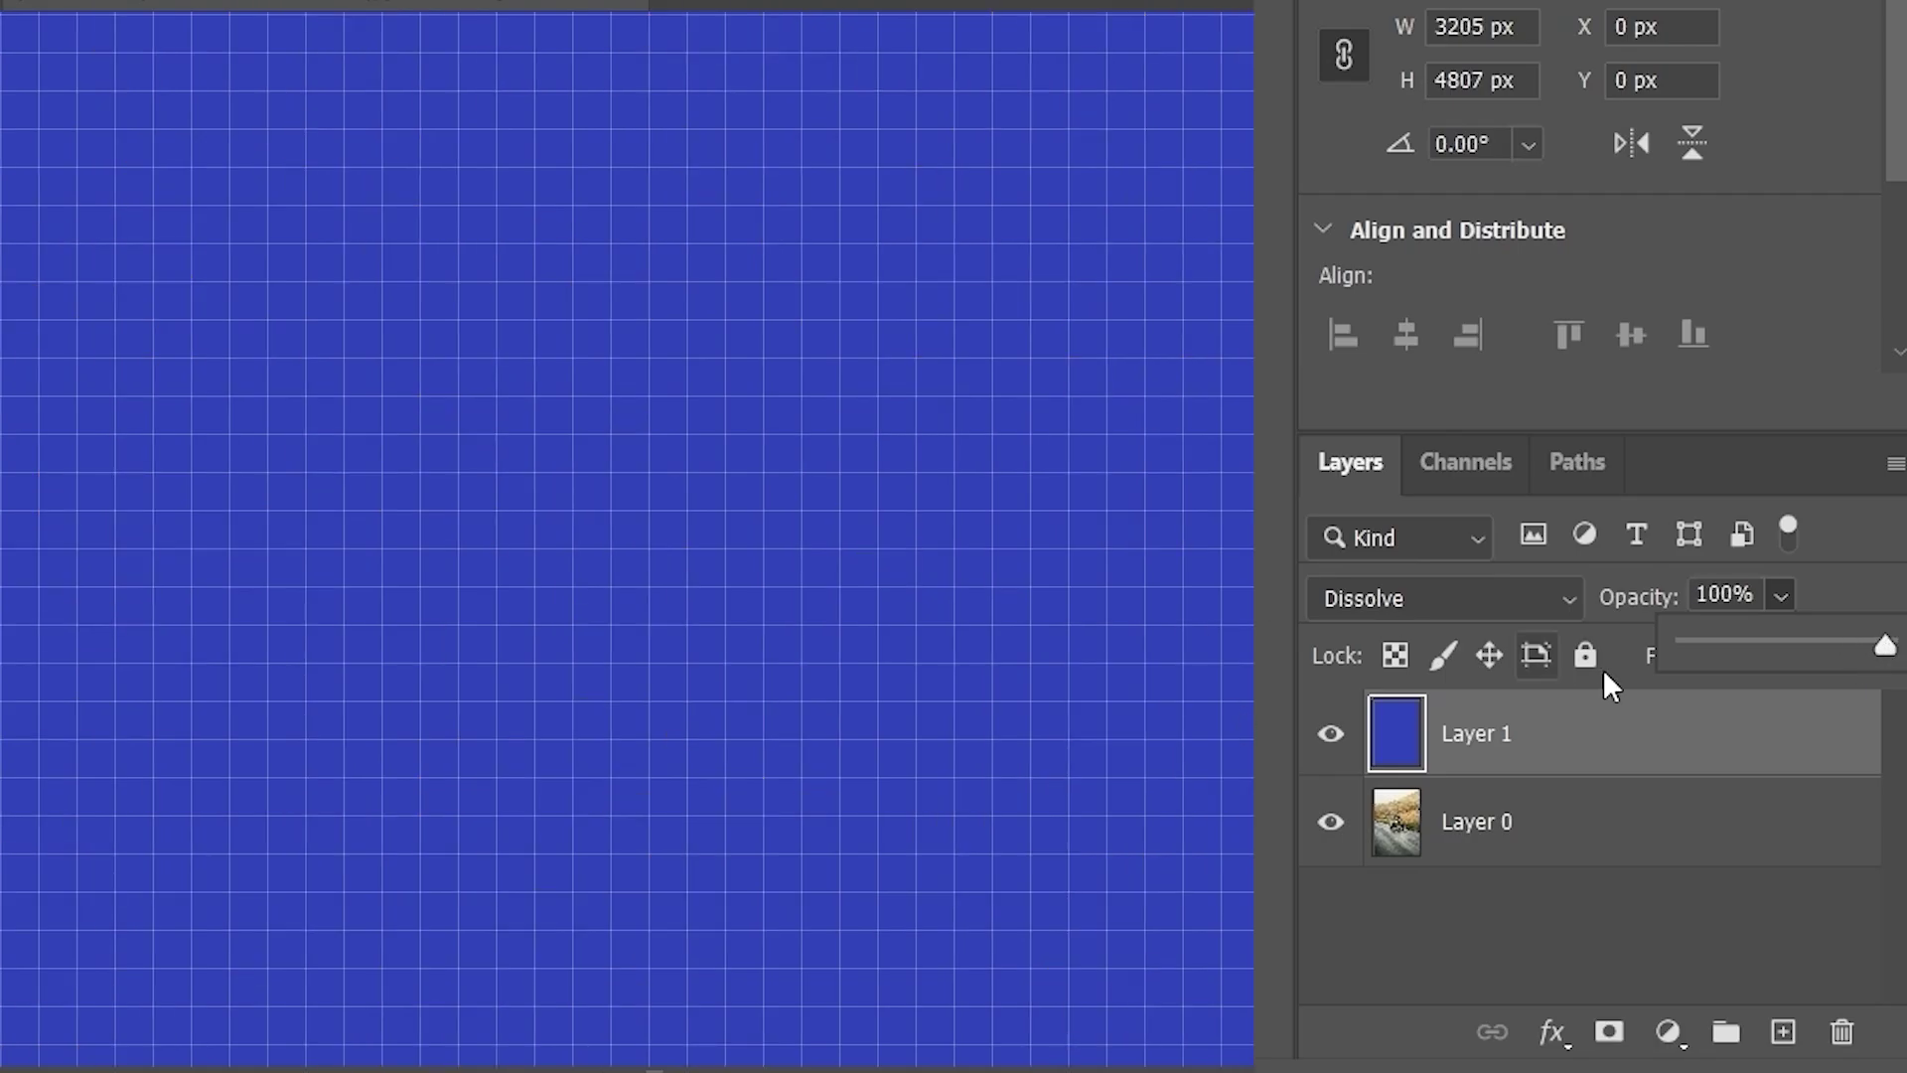
pyautogui.click(1871, 604)
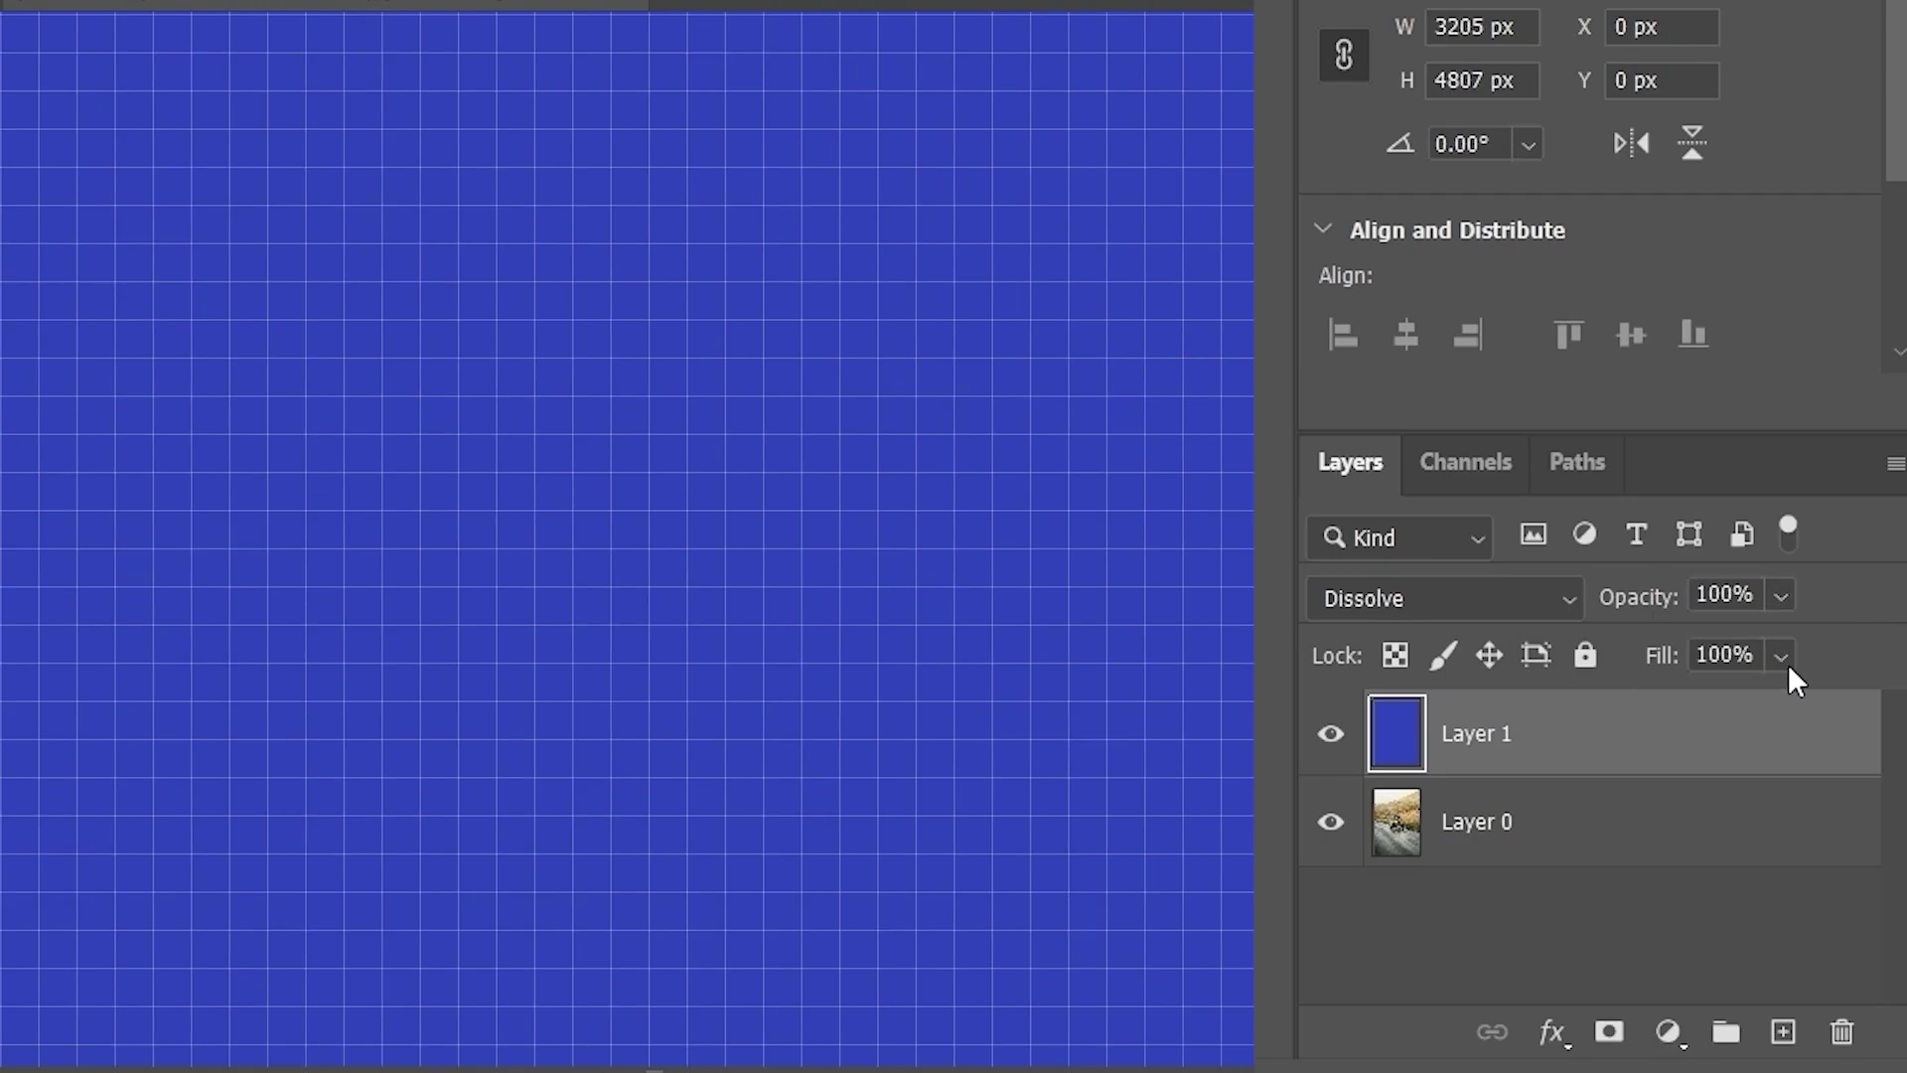
# - Reduce the dissolved blue layer's Fill to 0%, restore it to 100%, and fit the whole image in view
pyautogui.click(1784, 659)
pyautogui.moveTo(1796, 701); pyautogui.dragTo(1819, 659)
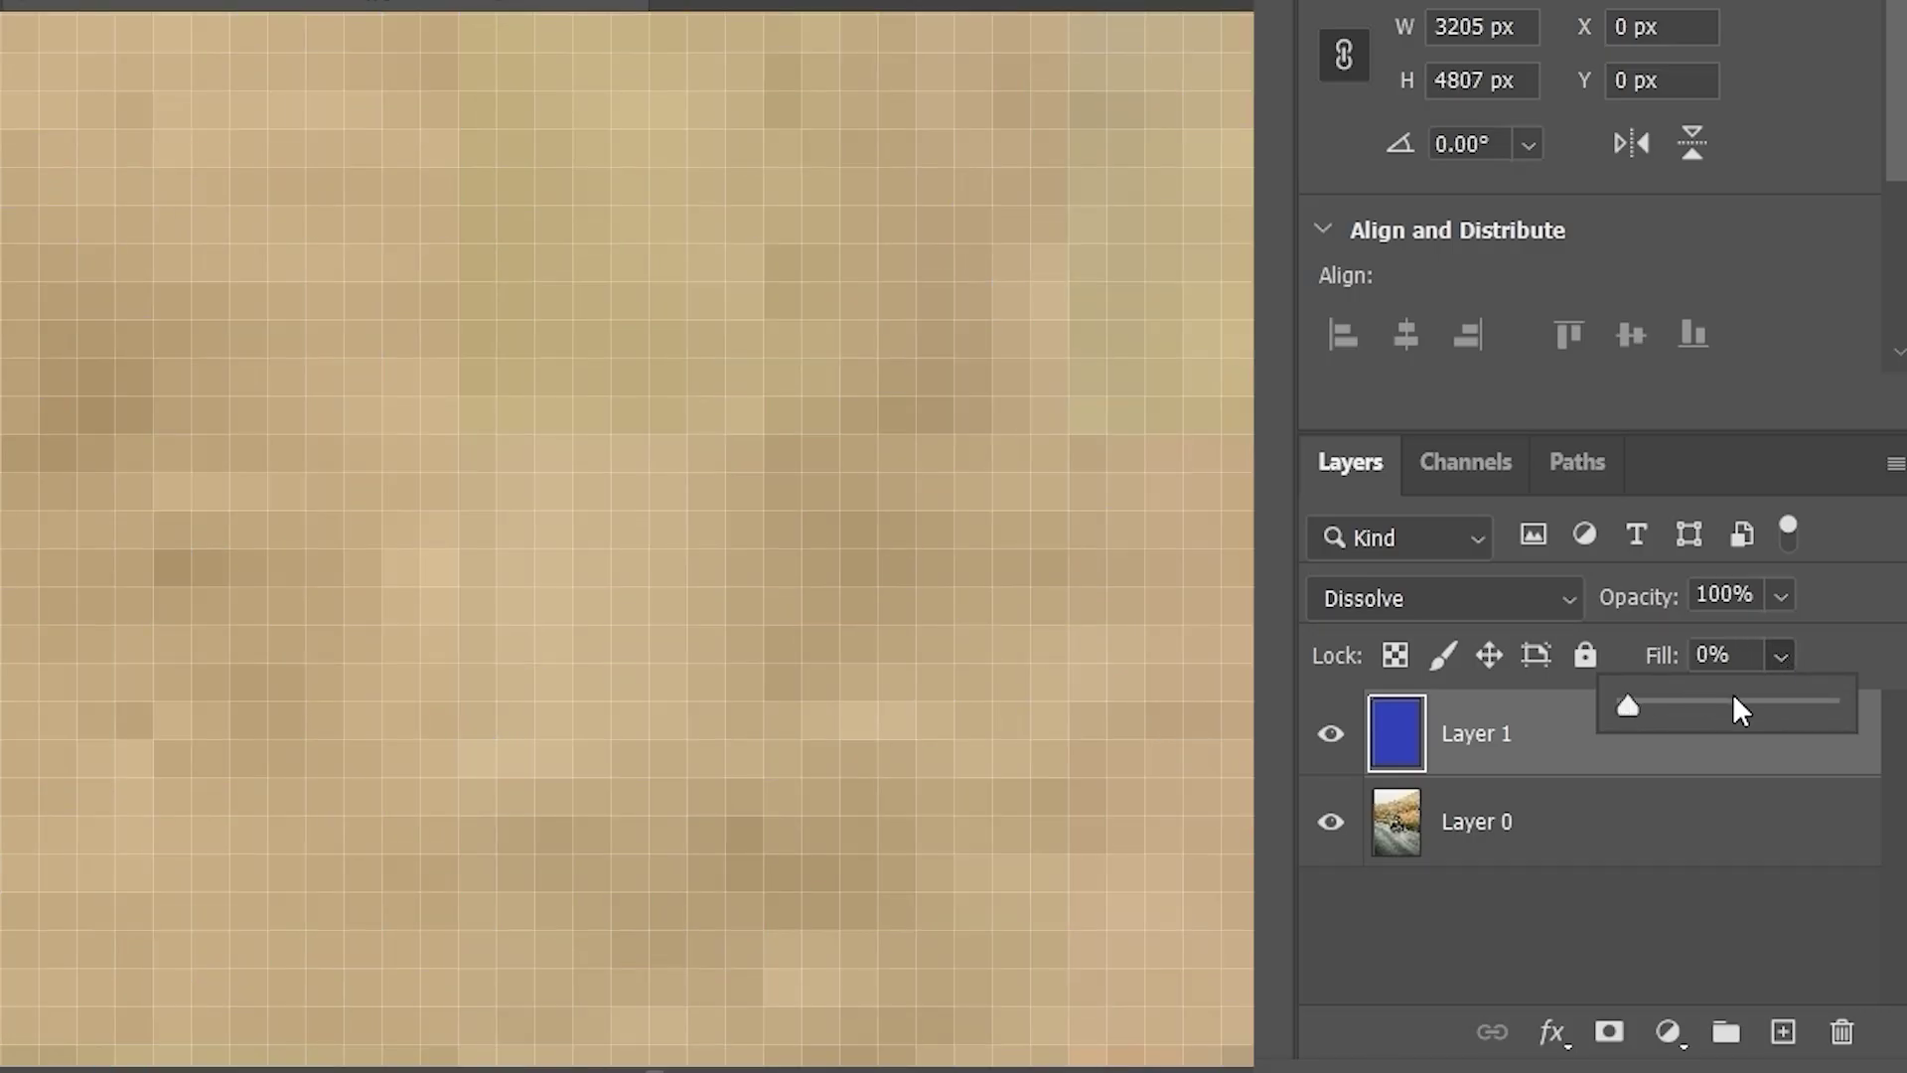
pyautogui.click(1853, 594)
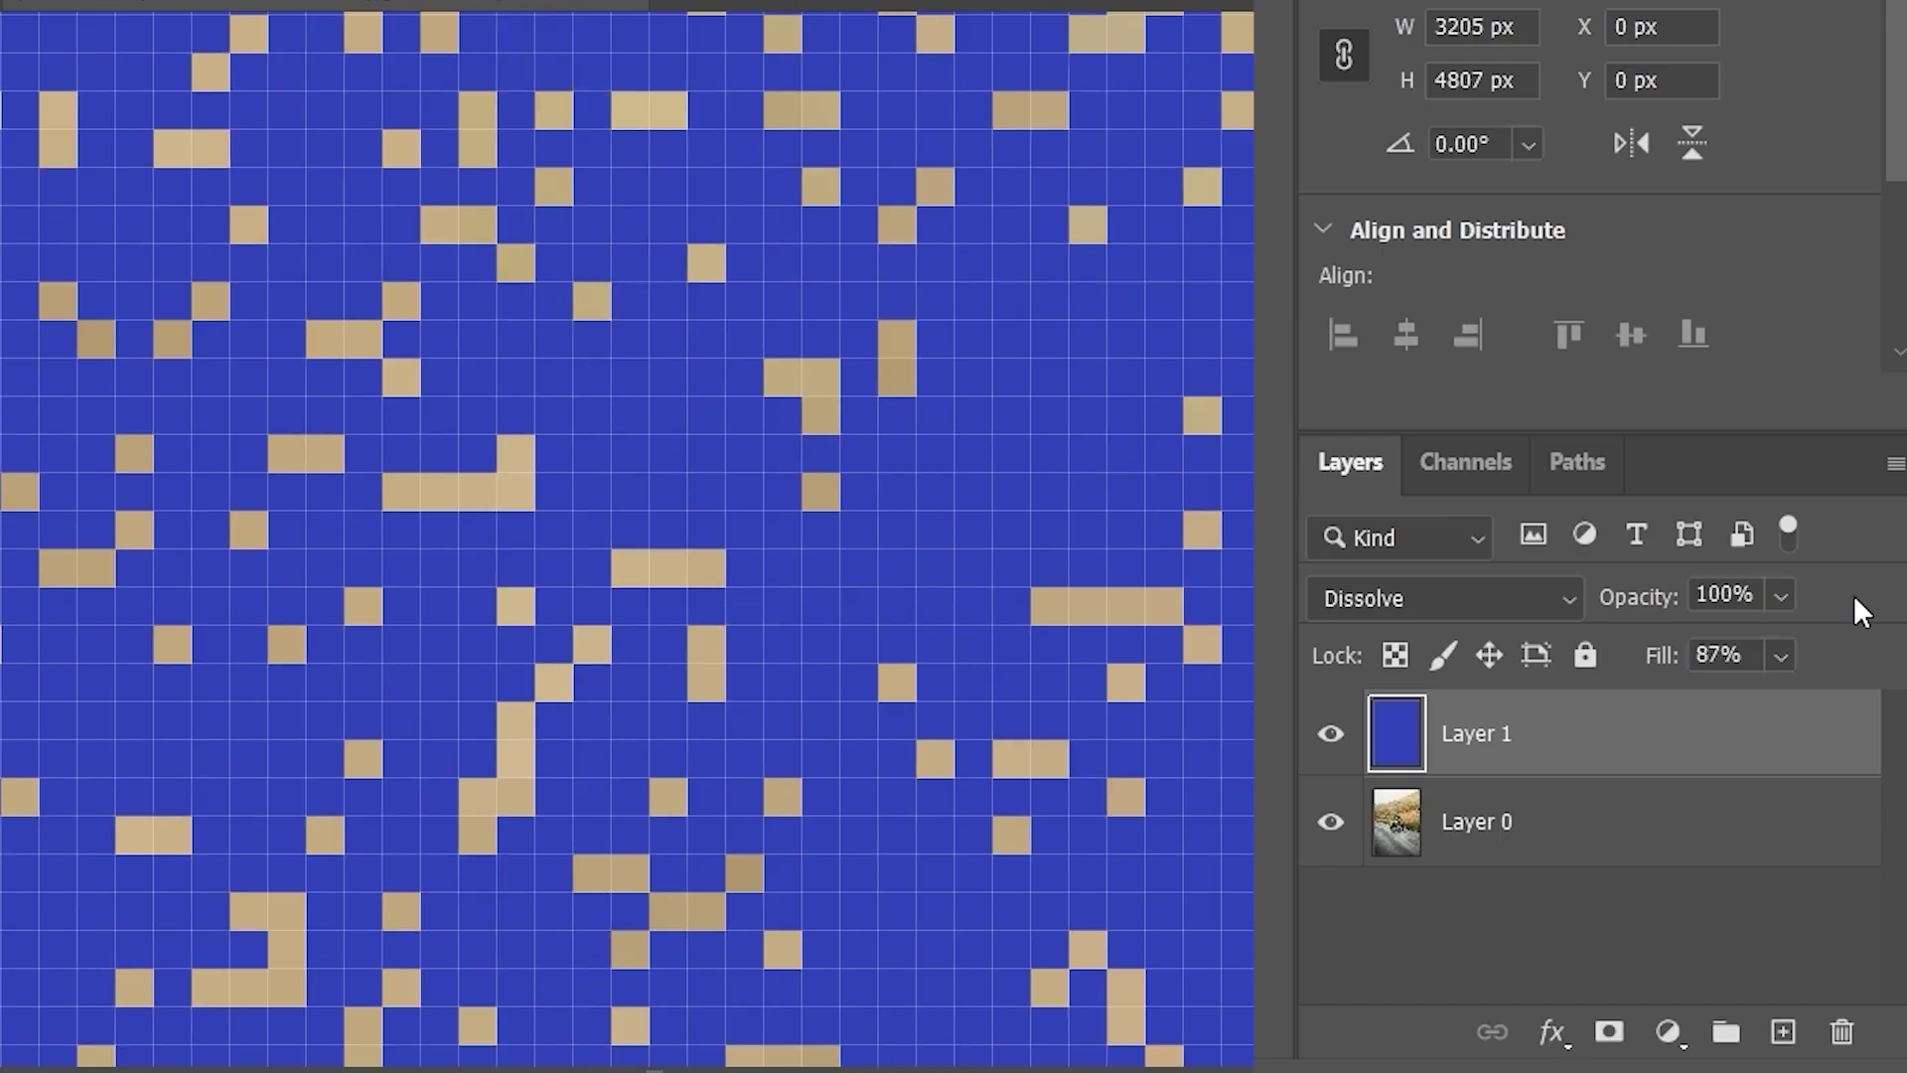
pyautogui.click(1781, 658)
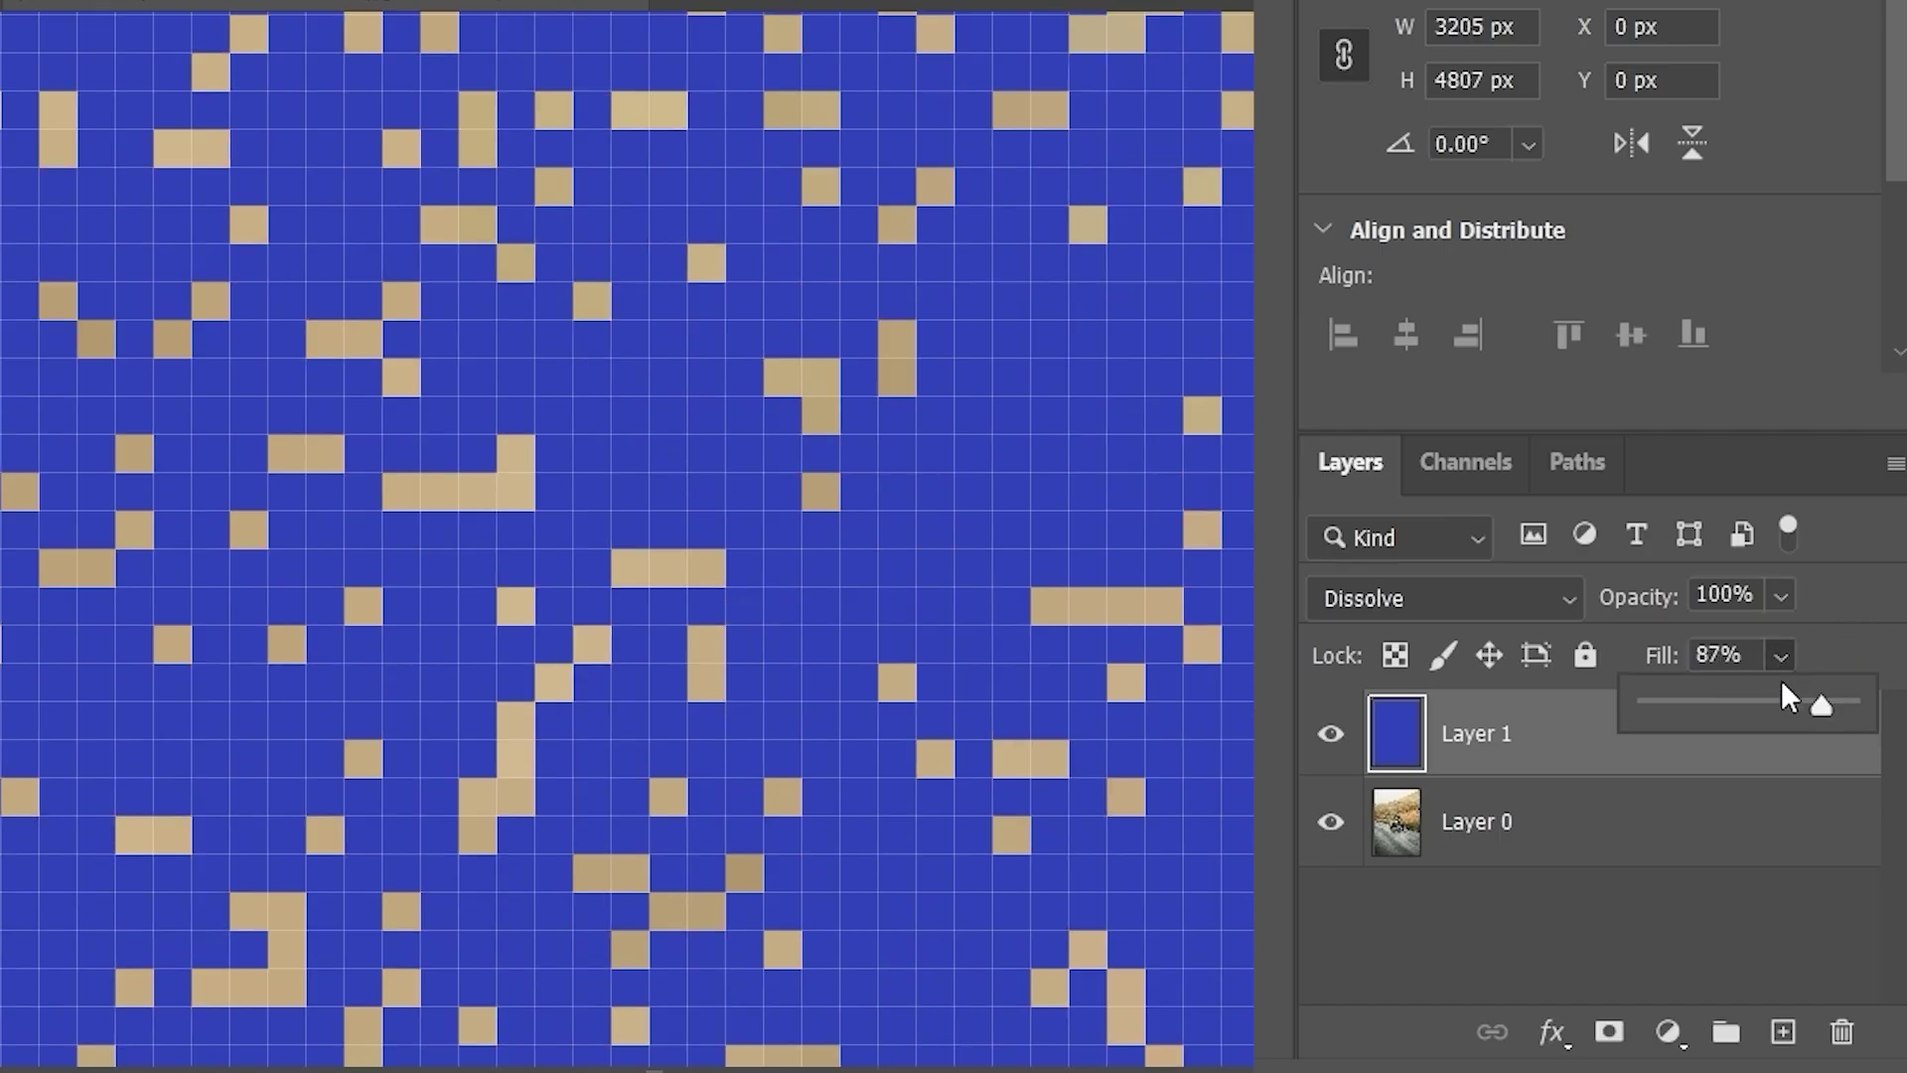
pyautogui.moveTo(1821, 712); pyautogui.dragTo(1870, 700)
pyautogui.click(1845, 598)
pyautogui.hotkey('ctrl', '0')
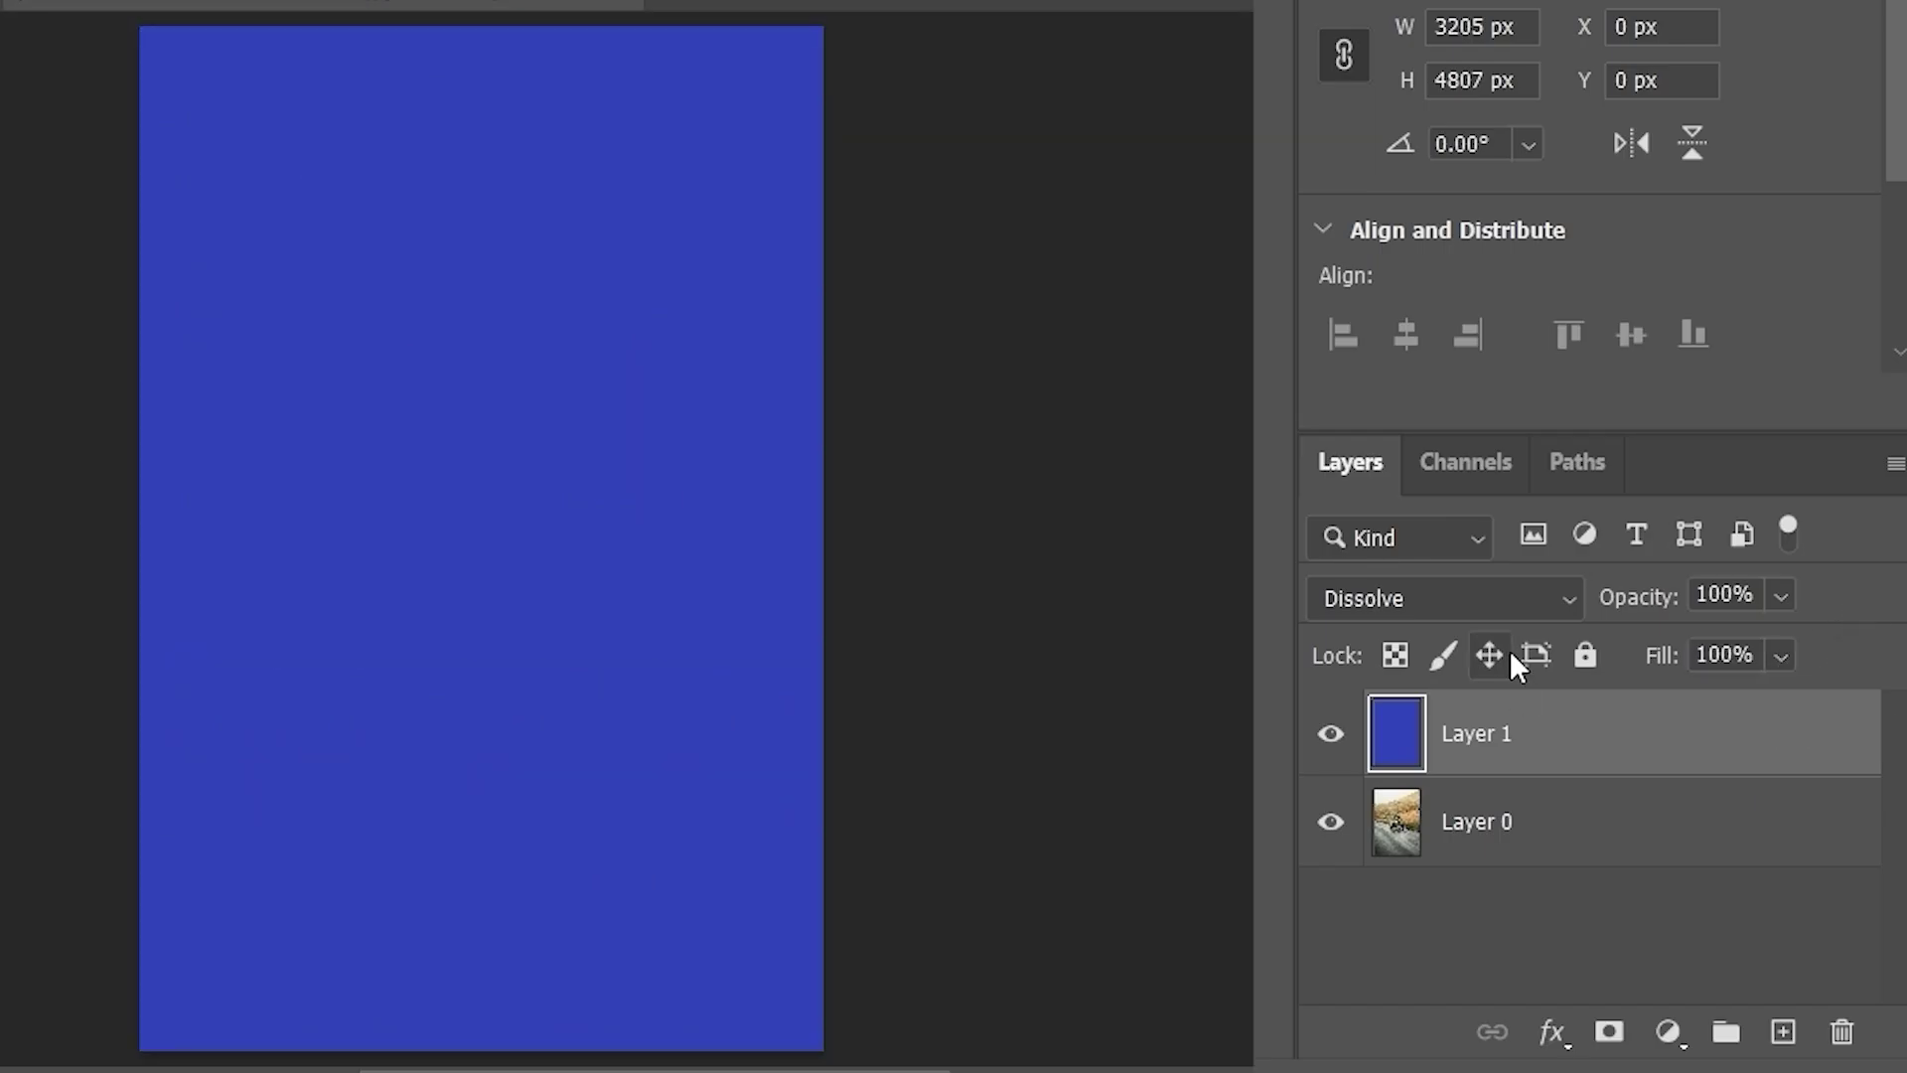
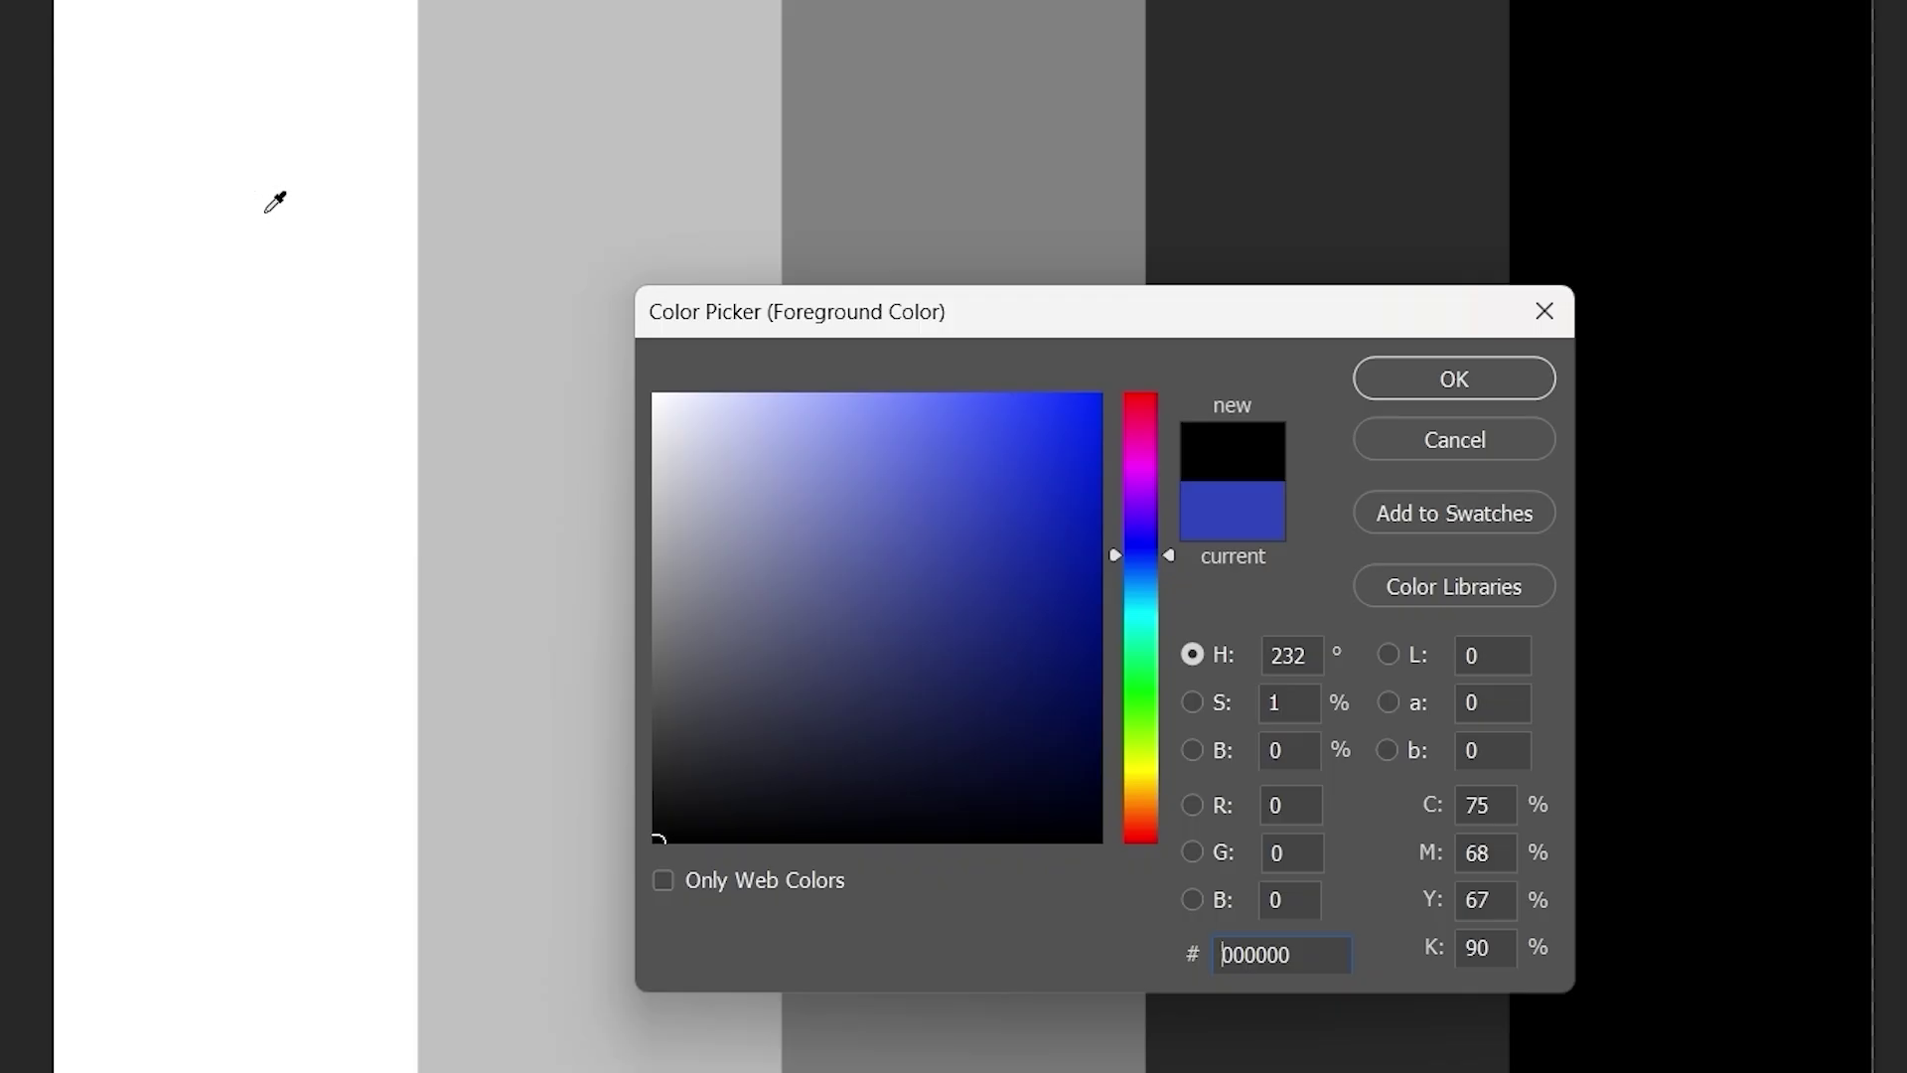
# - Compare the brightness values of white (ffffff), black (000000) and mid-grey (777777) in the foreground Color Picker, leaving the colour unapplied
pyautogui.moveTo(680, 412); pyautogui.dragTo(652, 396)
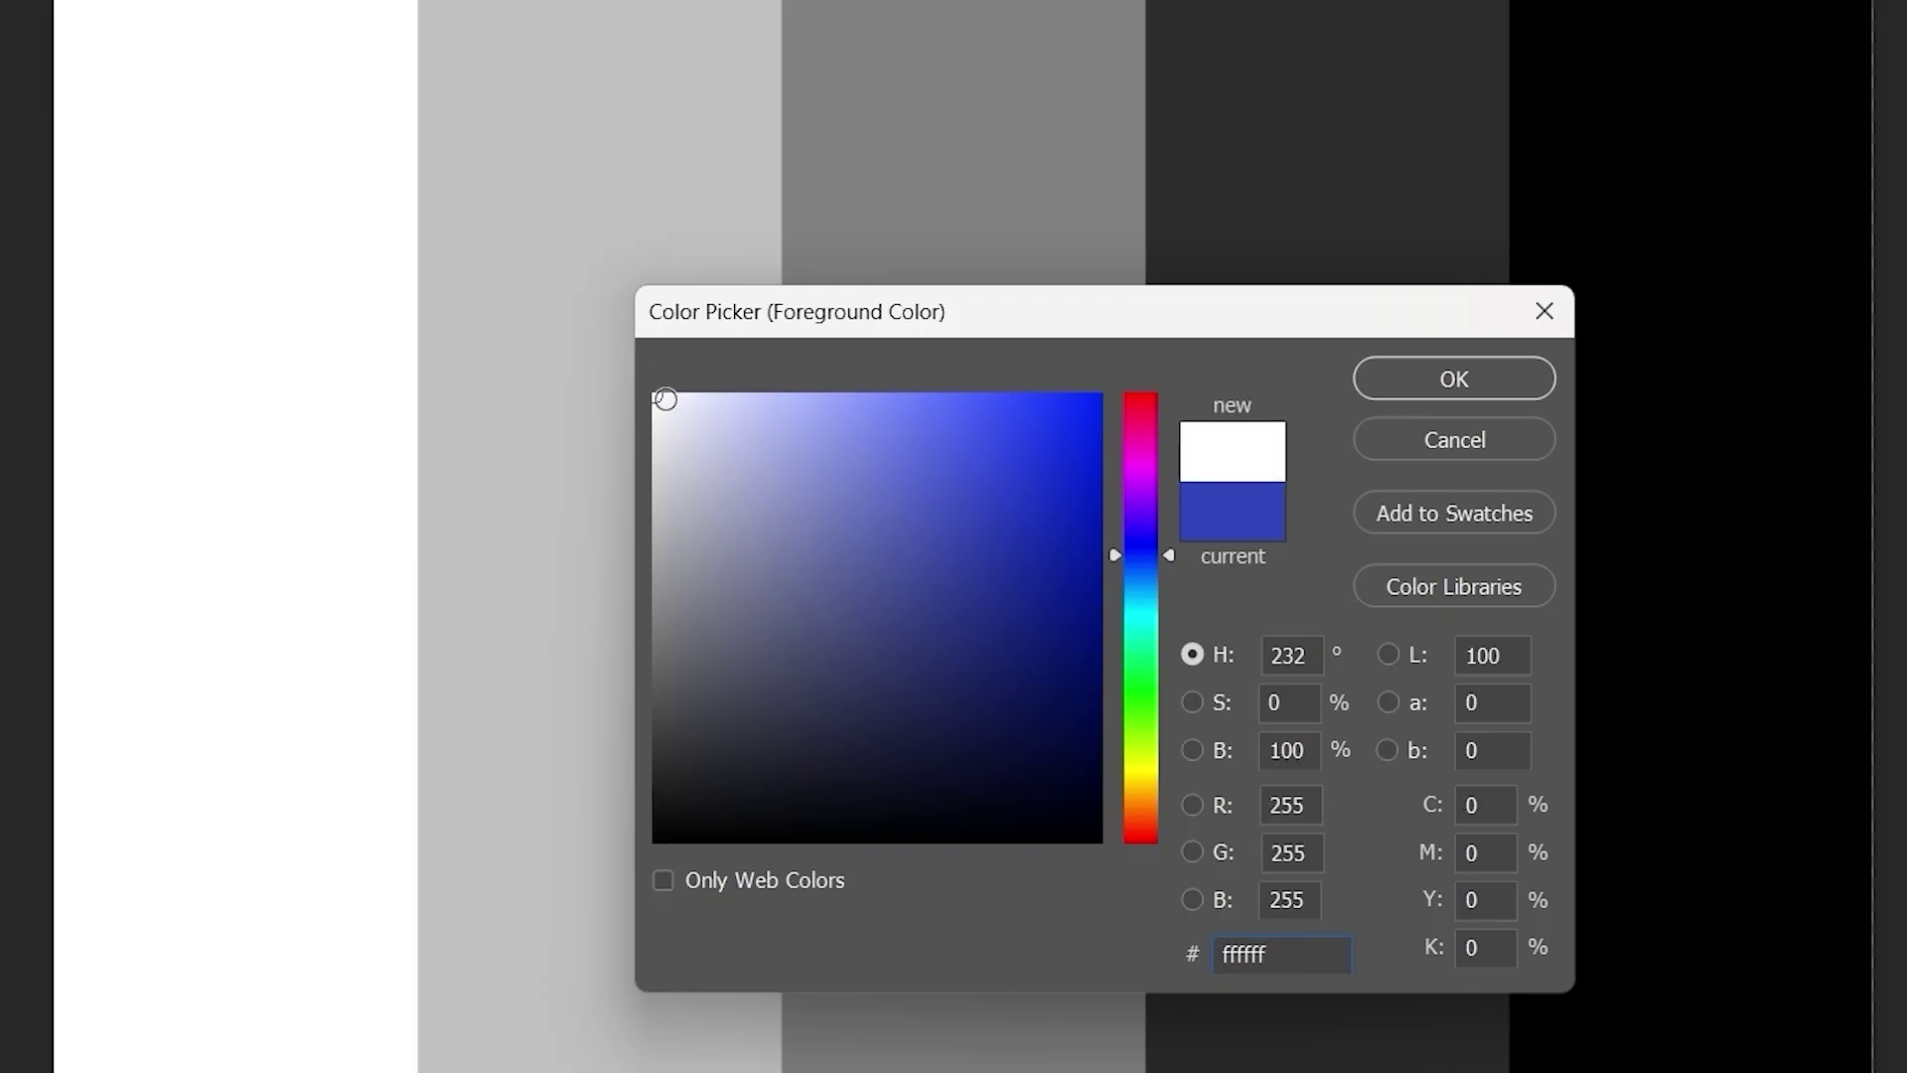
pyautogui.click(756, 770)
pyautogui.moveTo(756, 770); pyautogui.dragTo(660, 844)
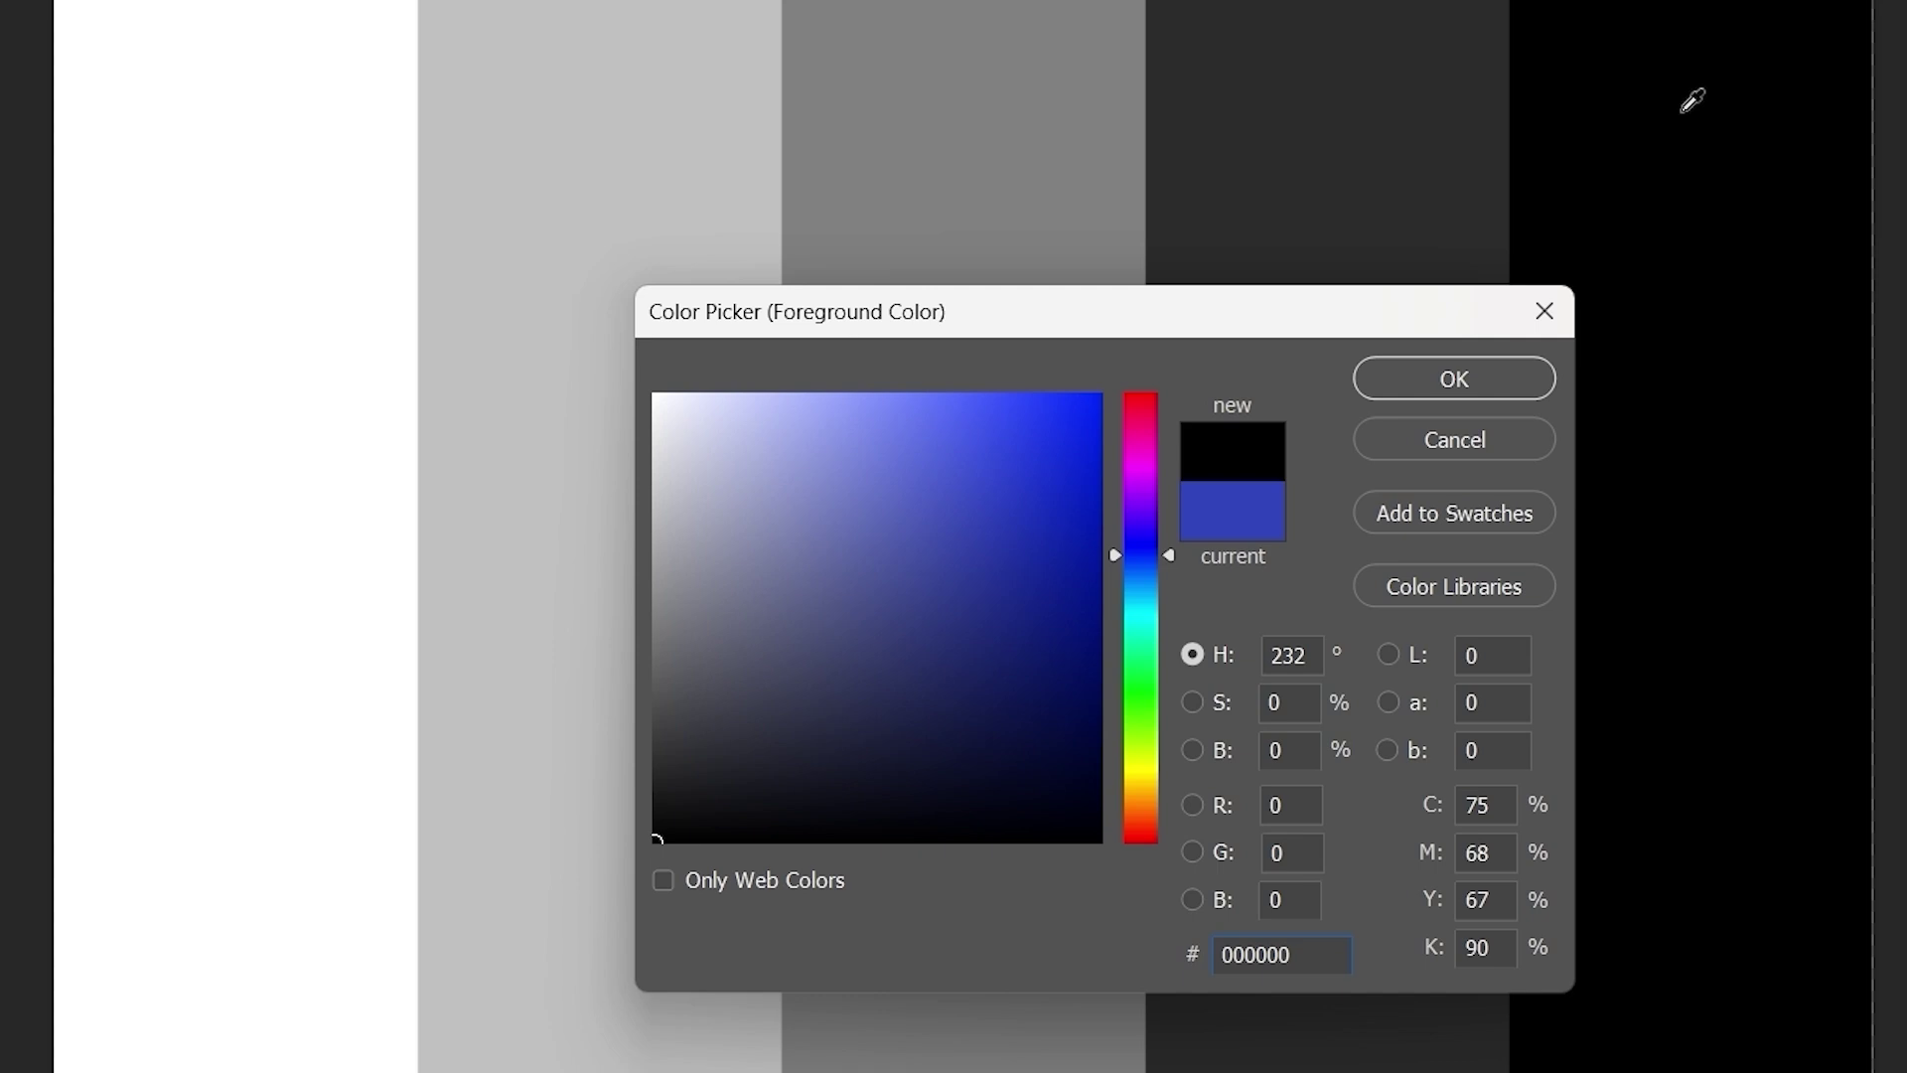
pyautogui.click(672, 637)
pyautogui.moveTo(671, 638); pyautogui.dragTo(654, 633)
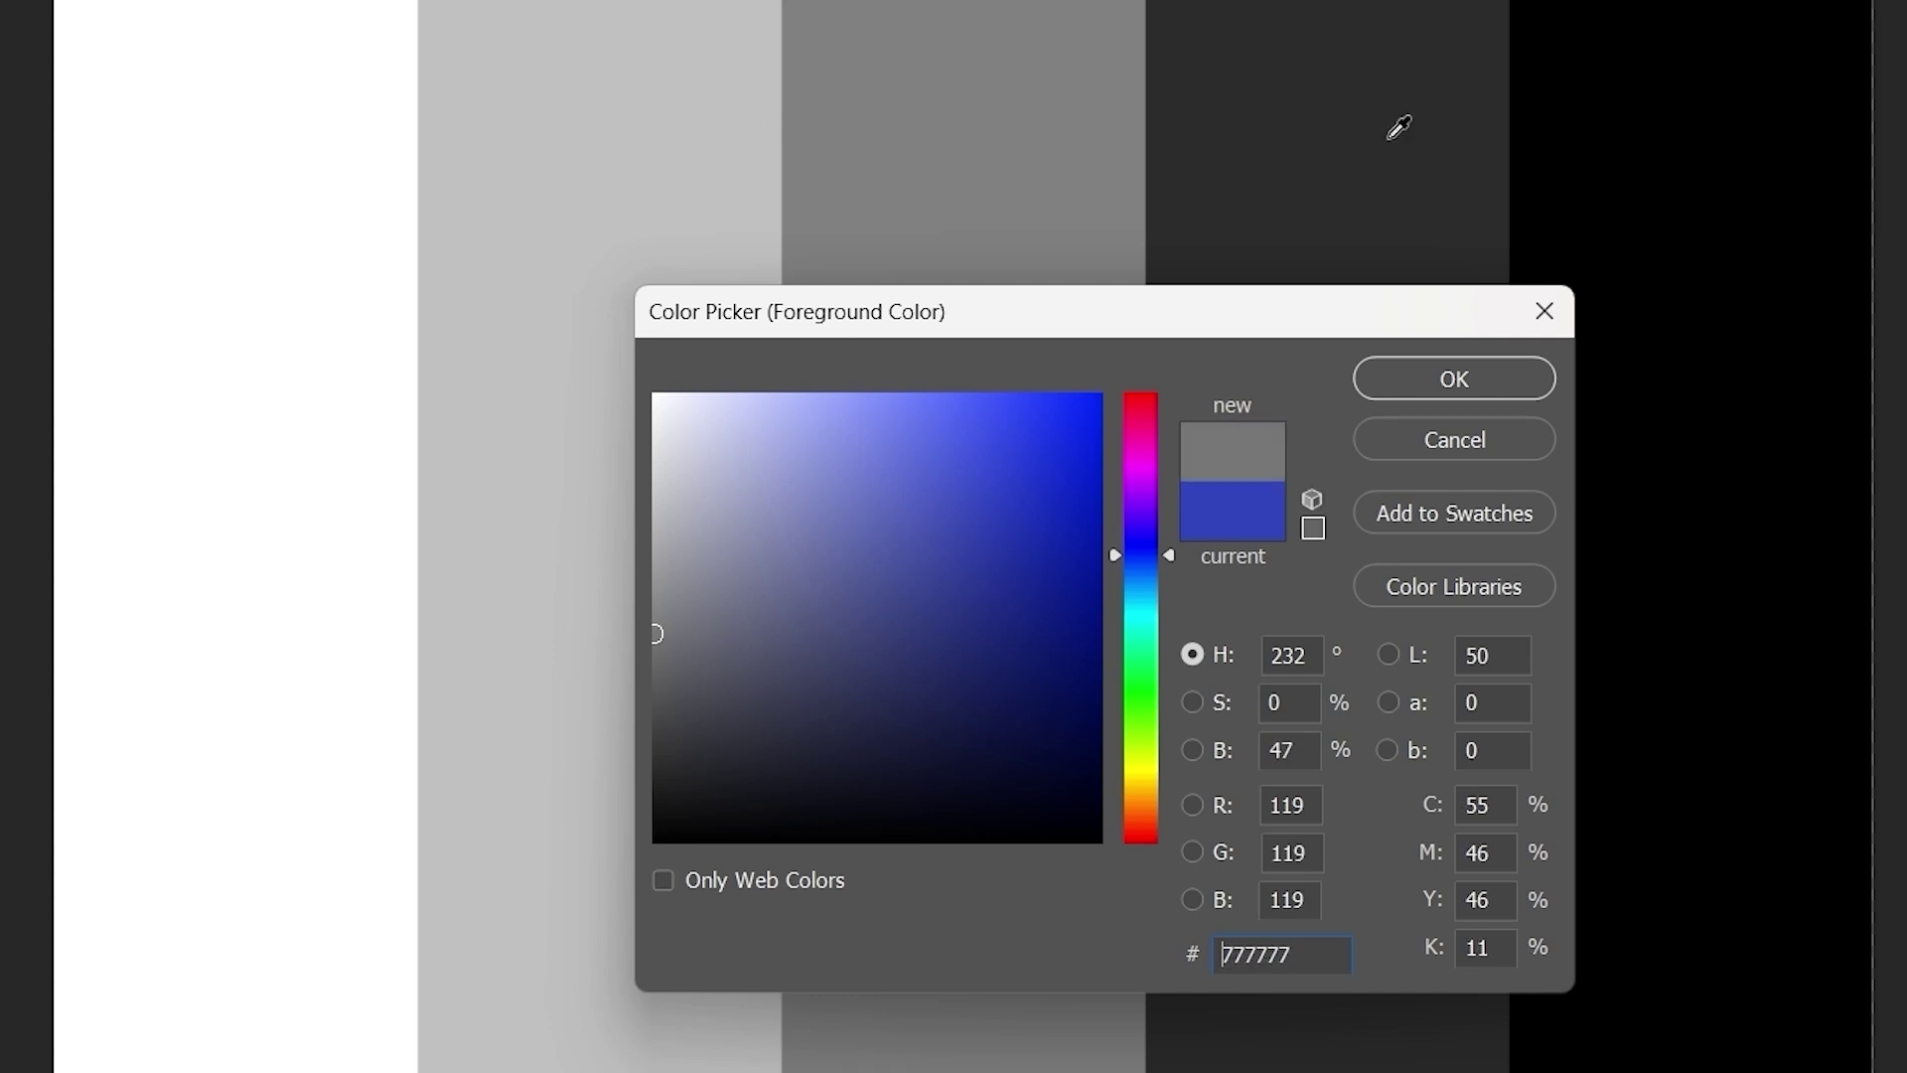
pyautogui.click(1548, 311)
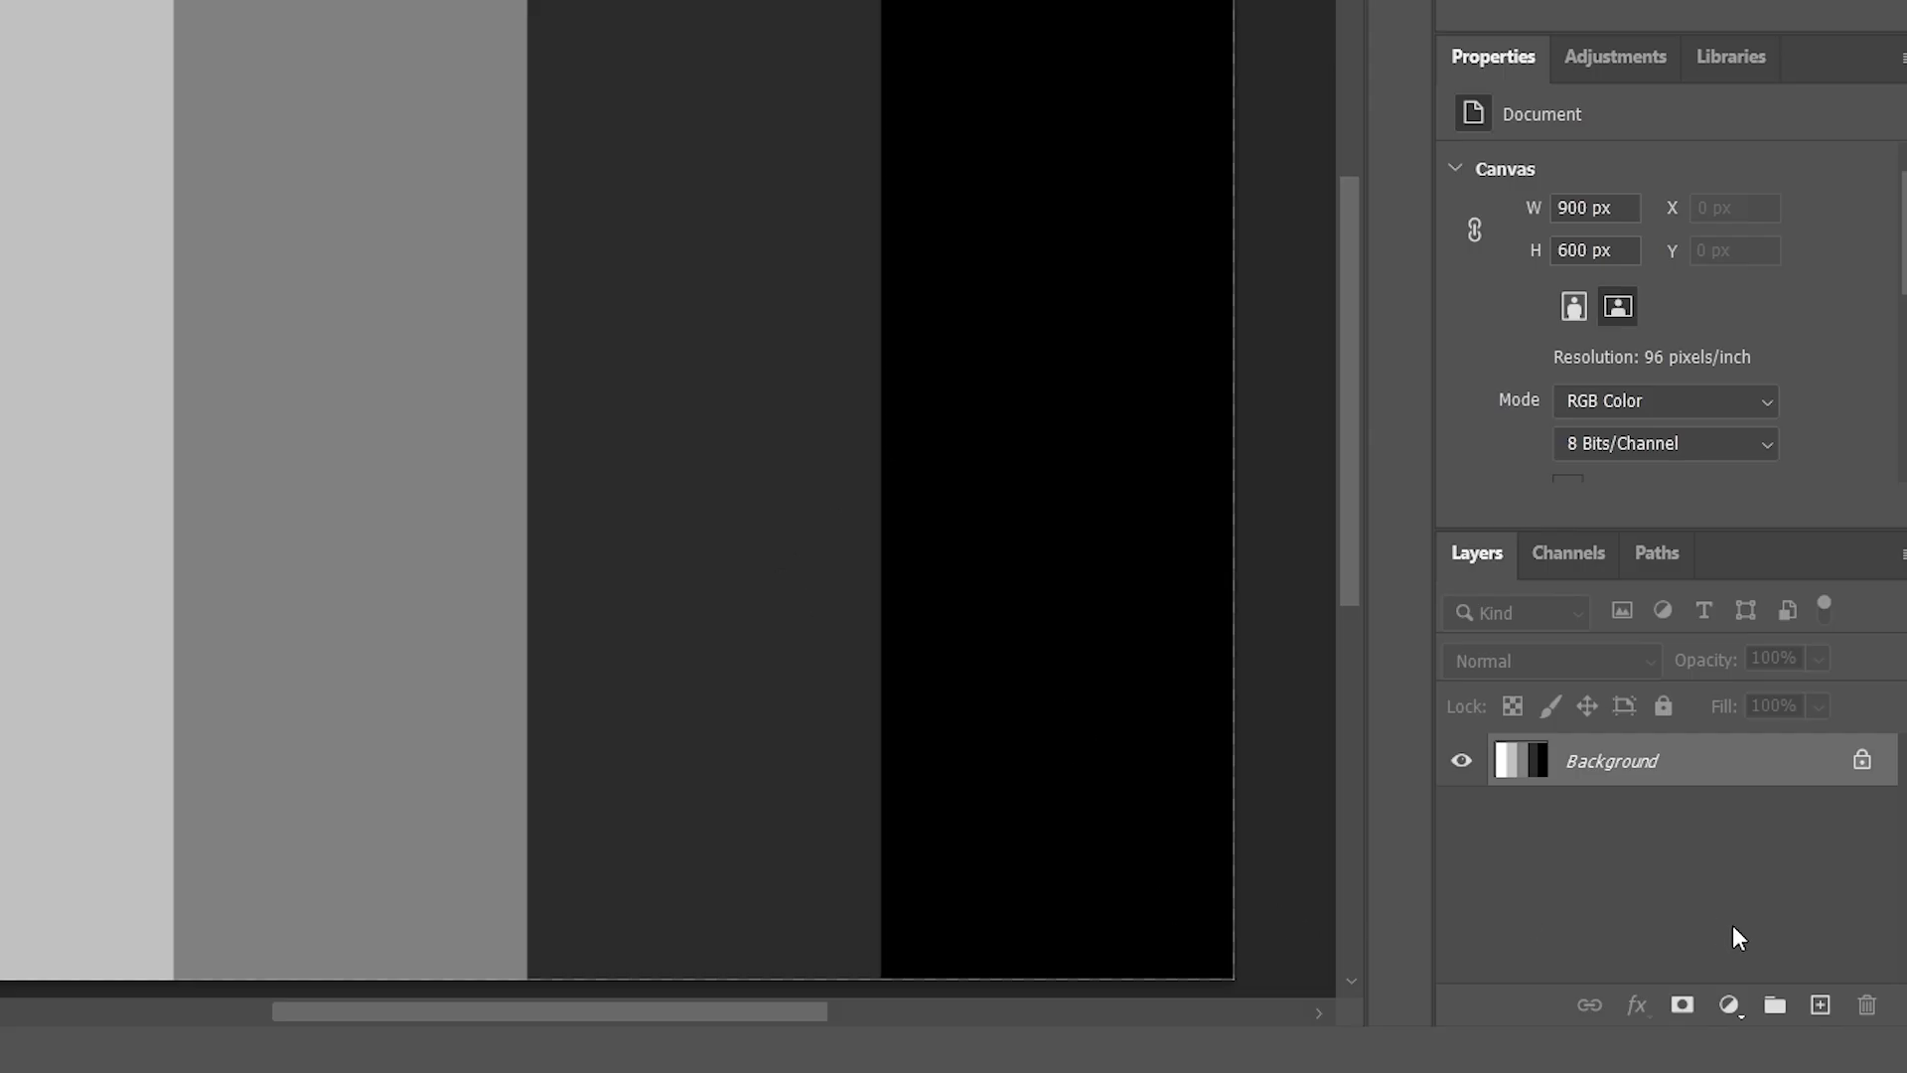
# - Add a new layer above the greyscale stripes and fill it with pure red (ff0000)
pyautogui.click(1821, 1006)
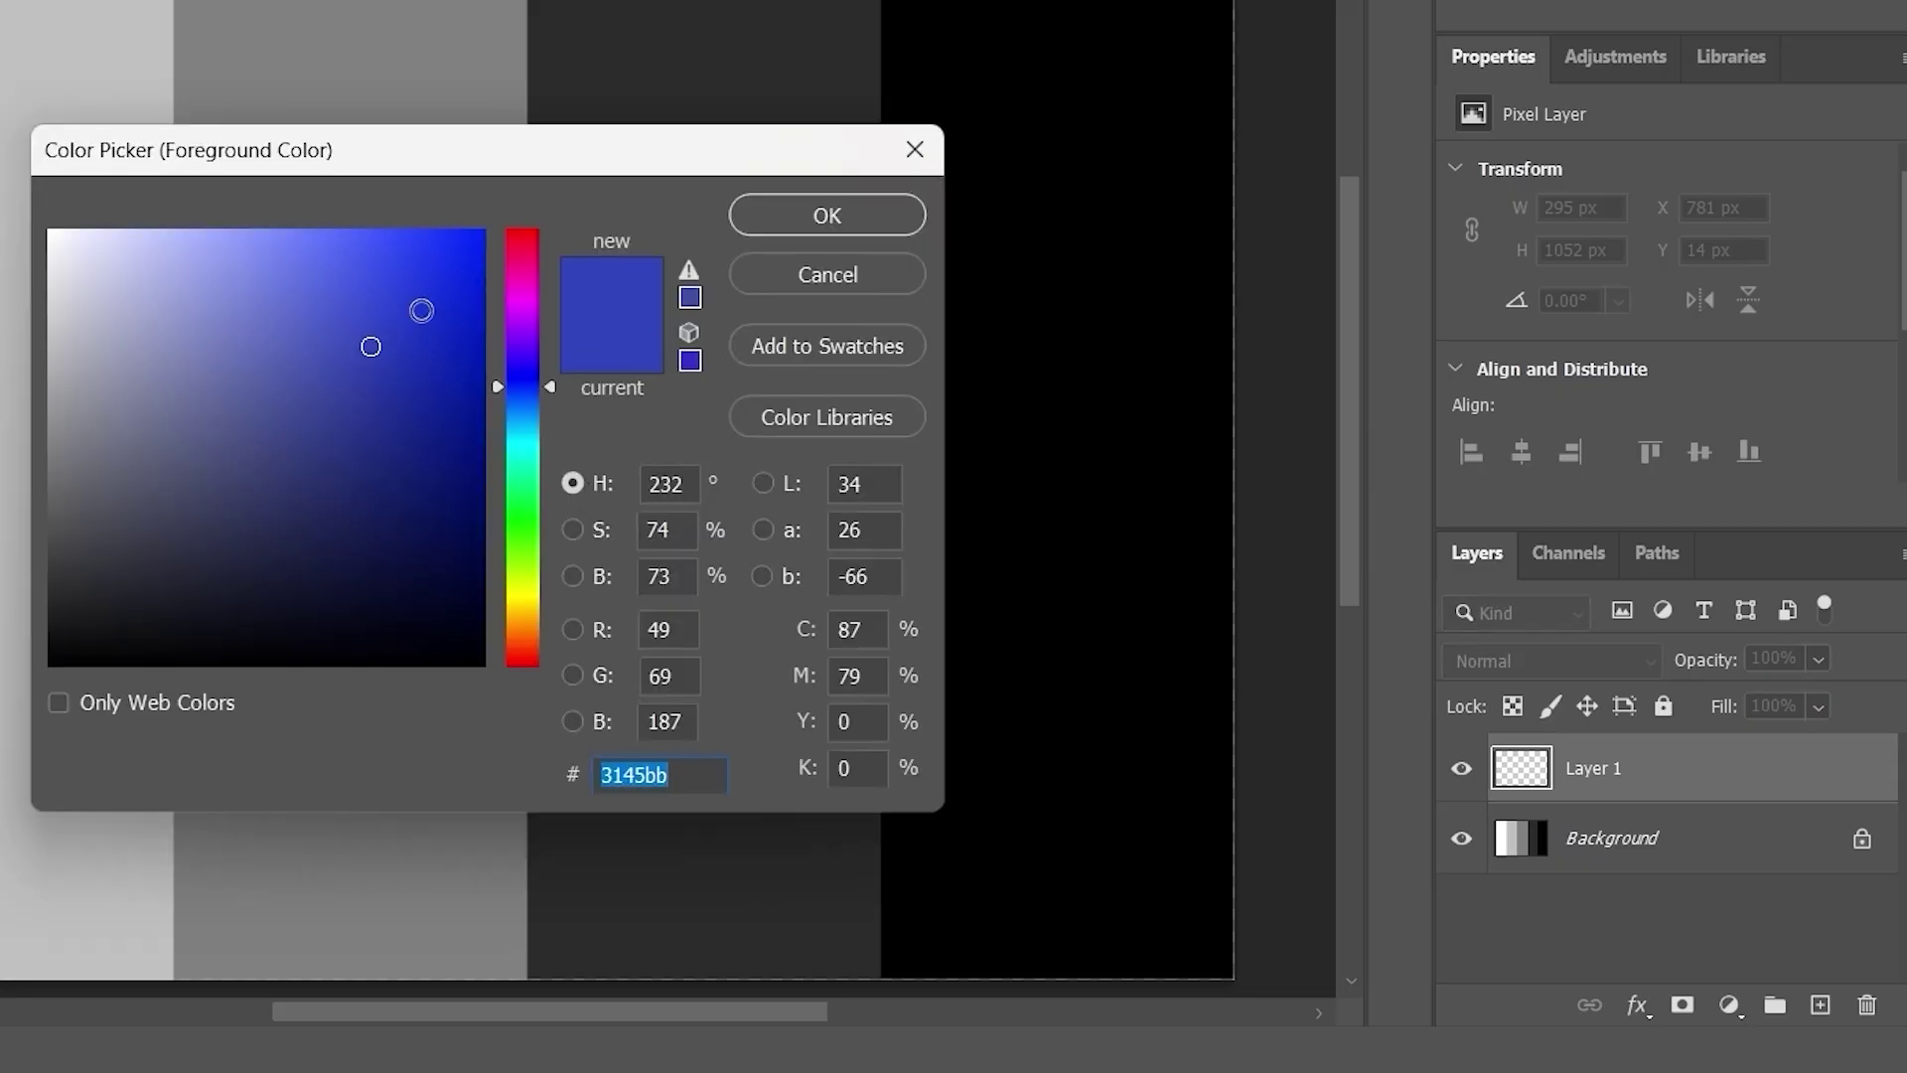
pyautogui.moveTo(423, 310); pyautogui.dragTo(629, 201)
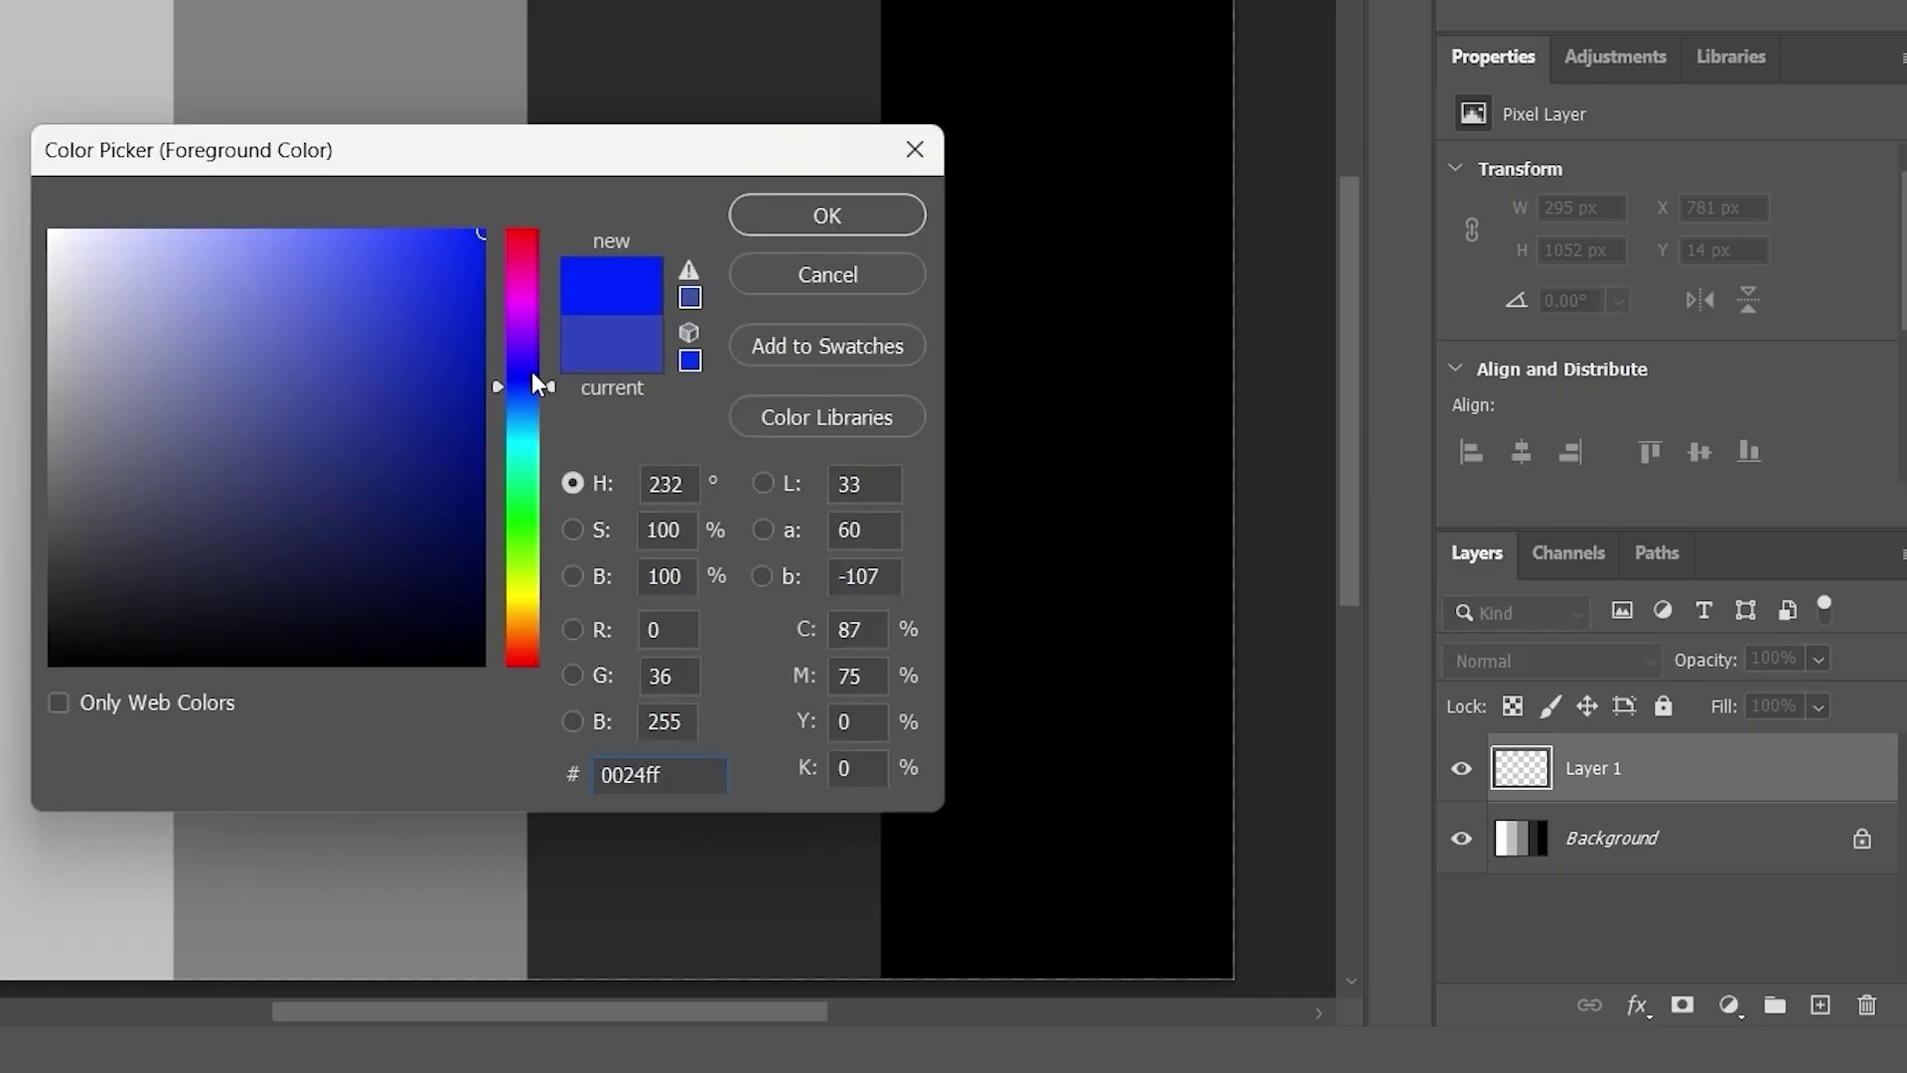
pyautogui.moveTo(540, 312); pyautogui.dragTo(571, 96)
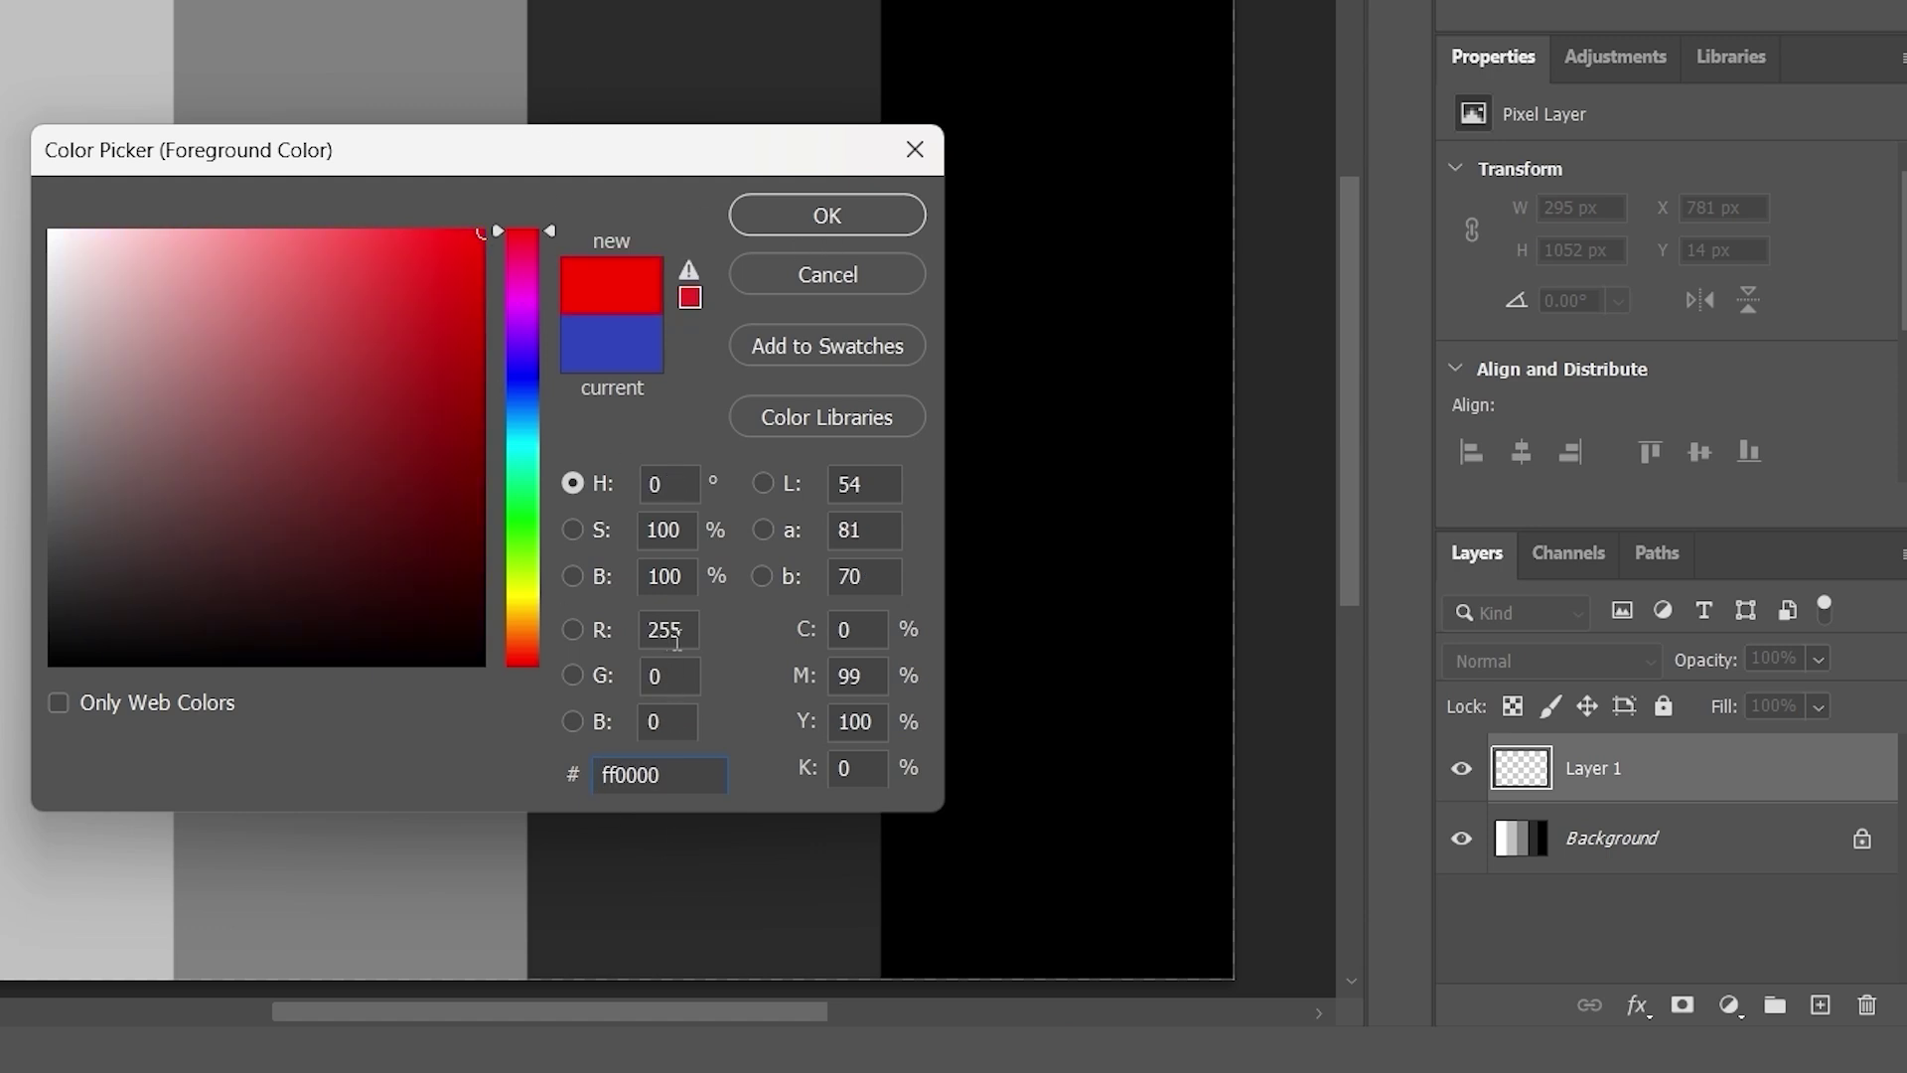
pyautogui.click(831, 223)
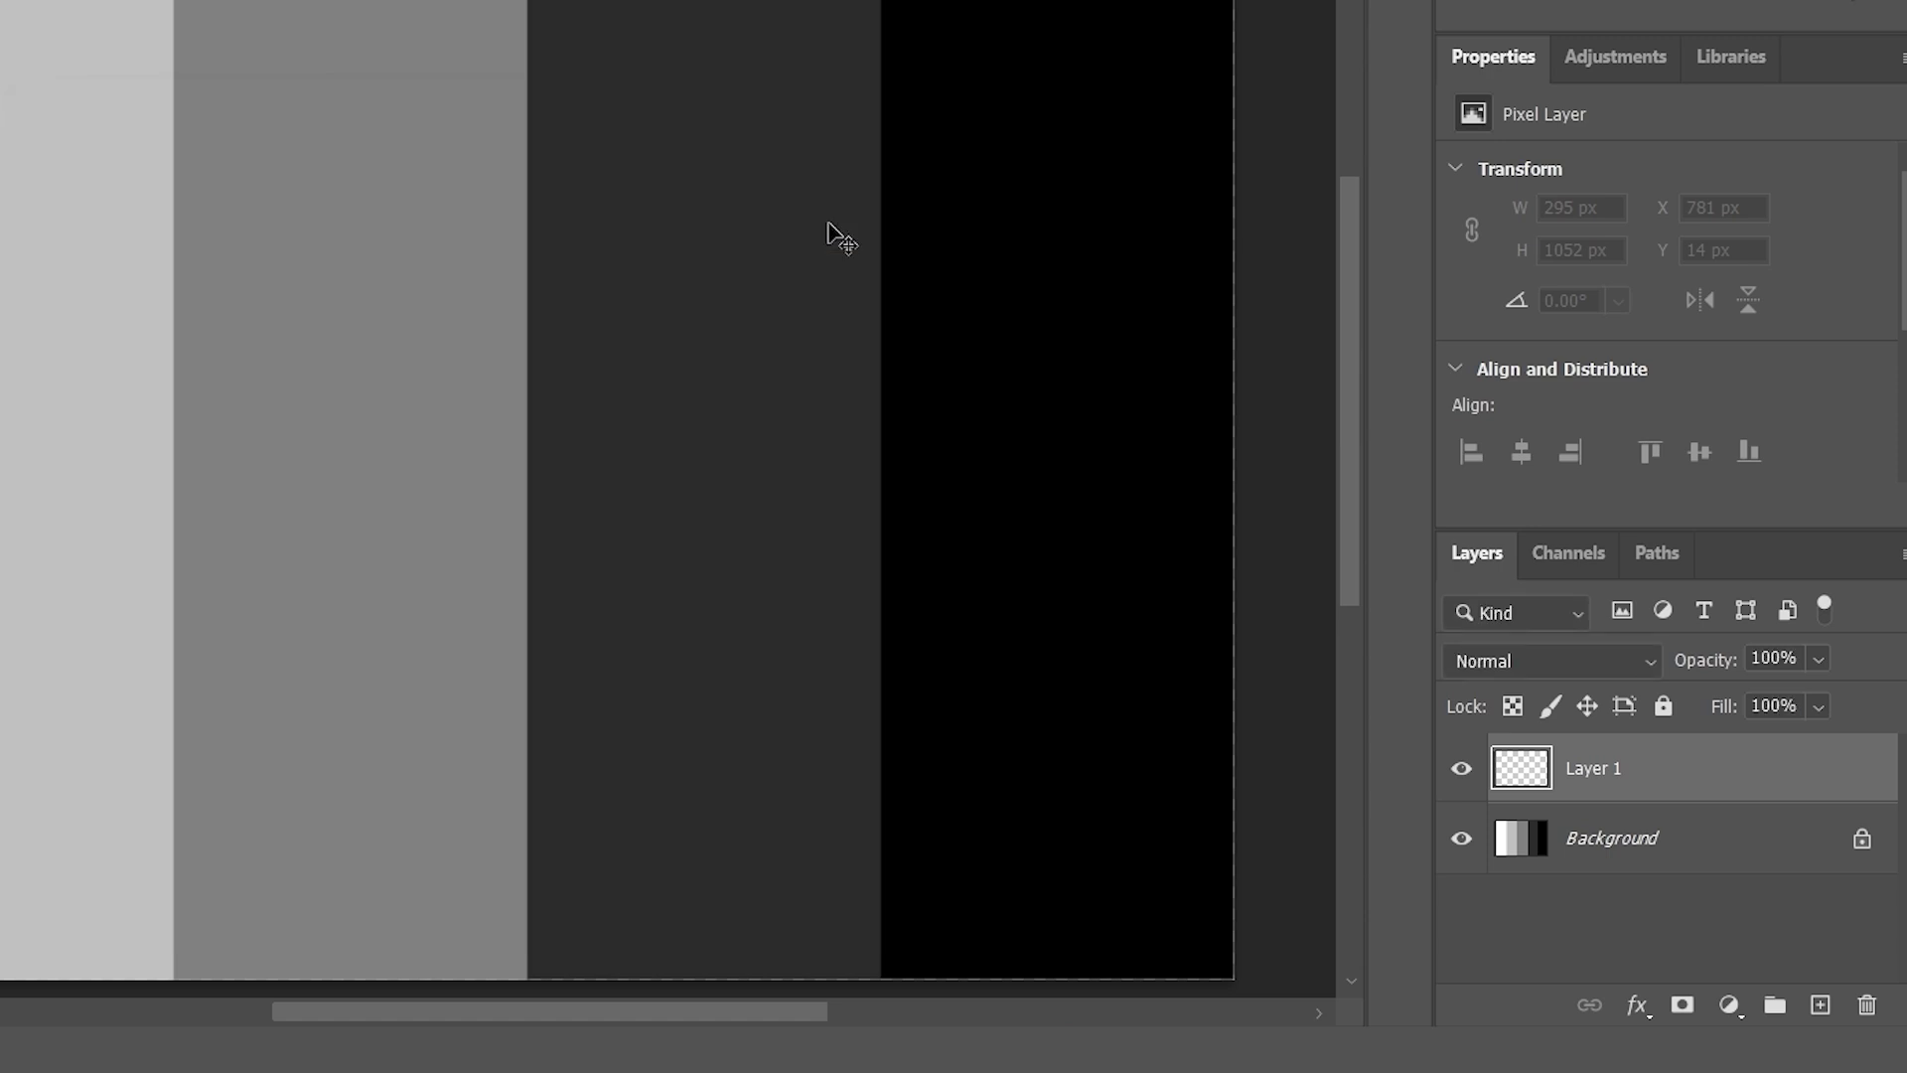
pyautogui.hotkey('alt', 'BackSpace')
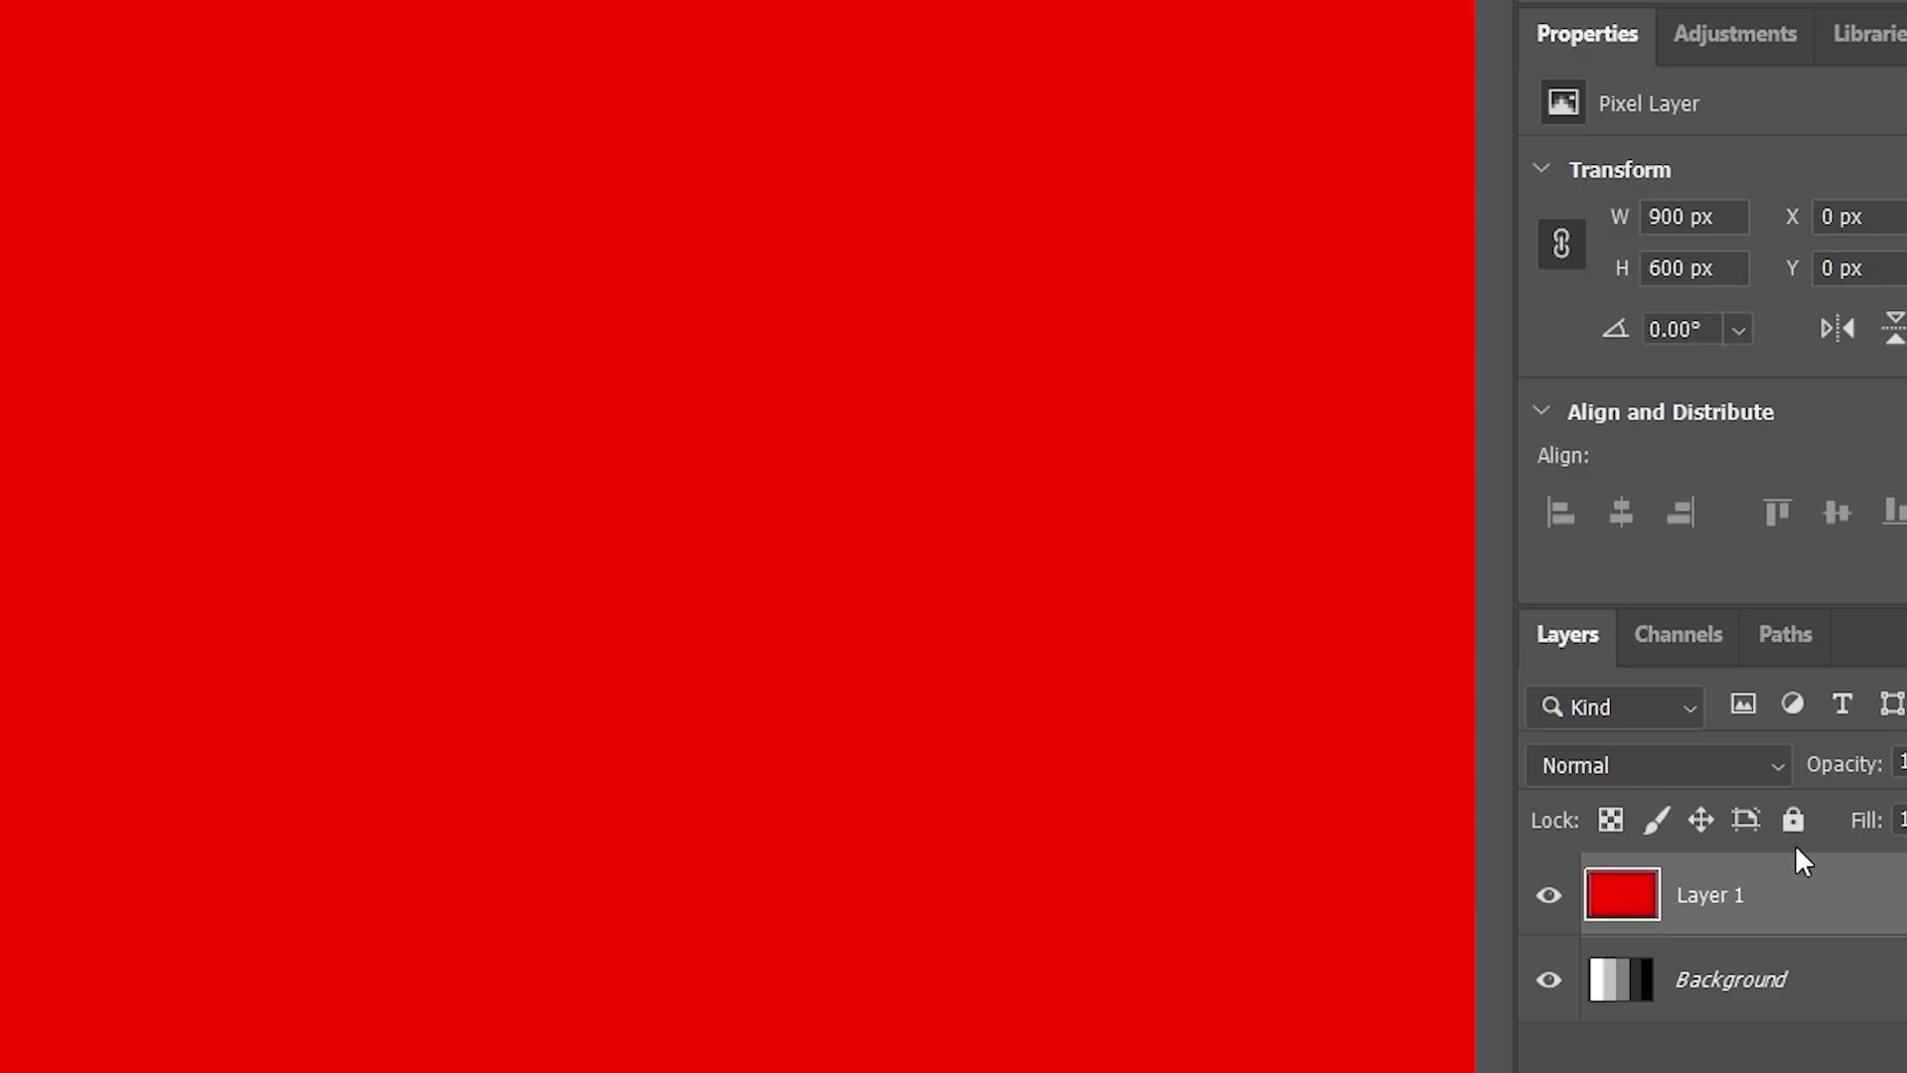
# - Set the red layer's blend mode to Darken and toggle its visibility to compare against the greyscale stripes
pyautogui.click(1643, 765)
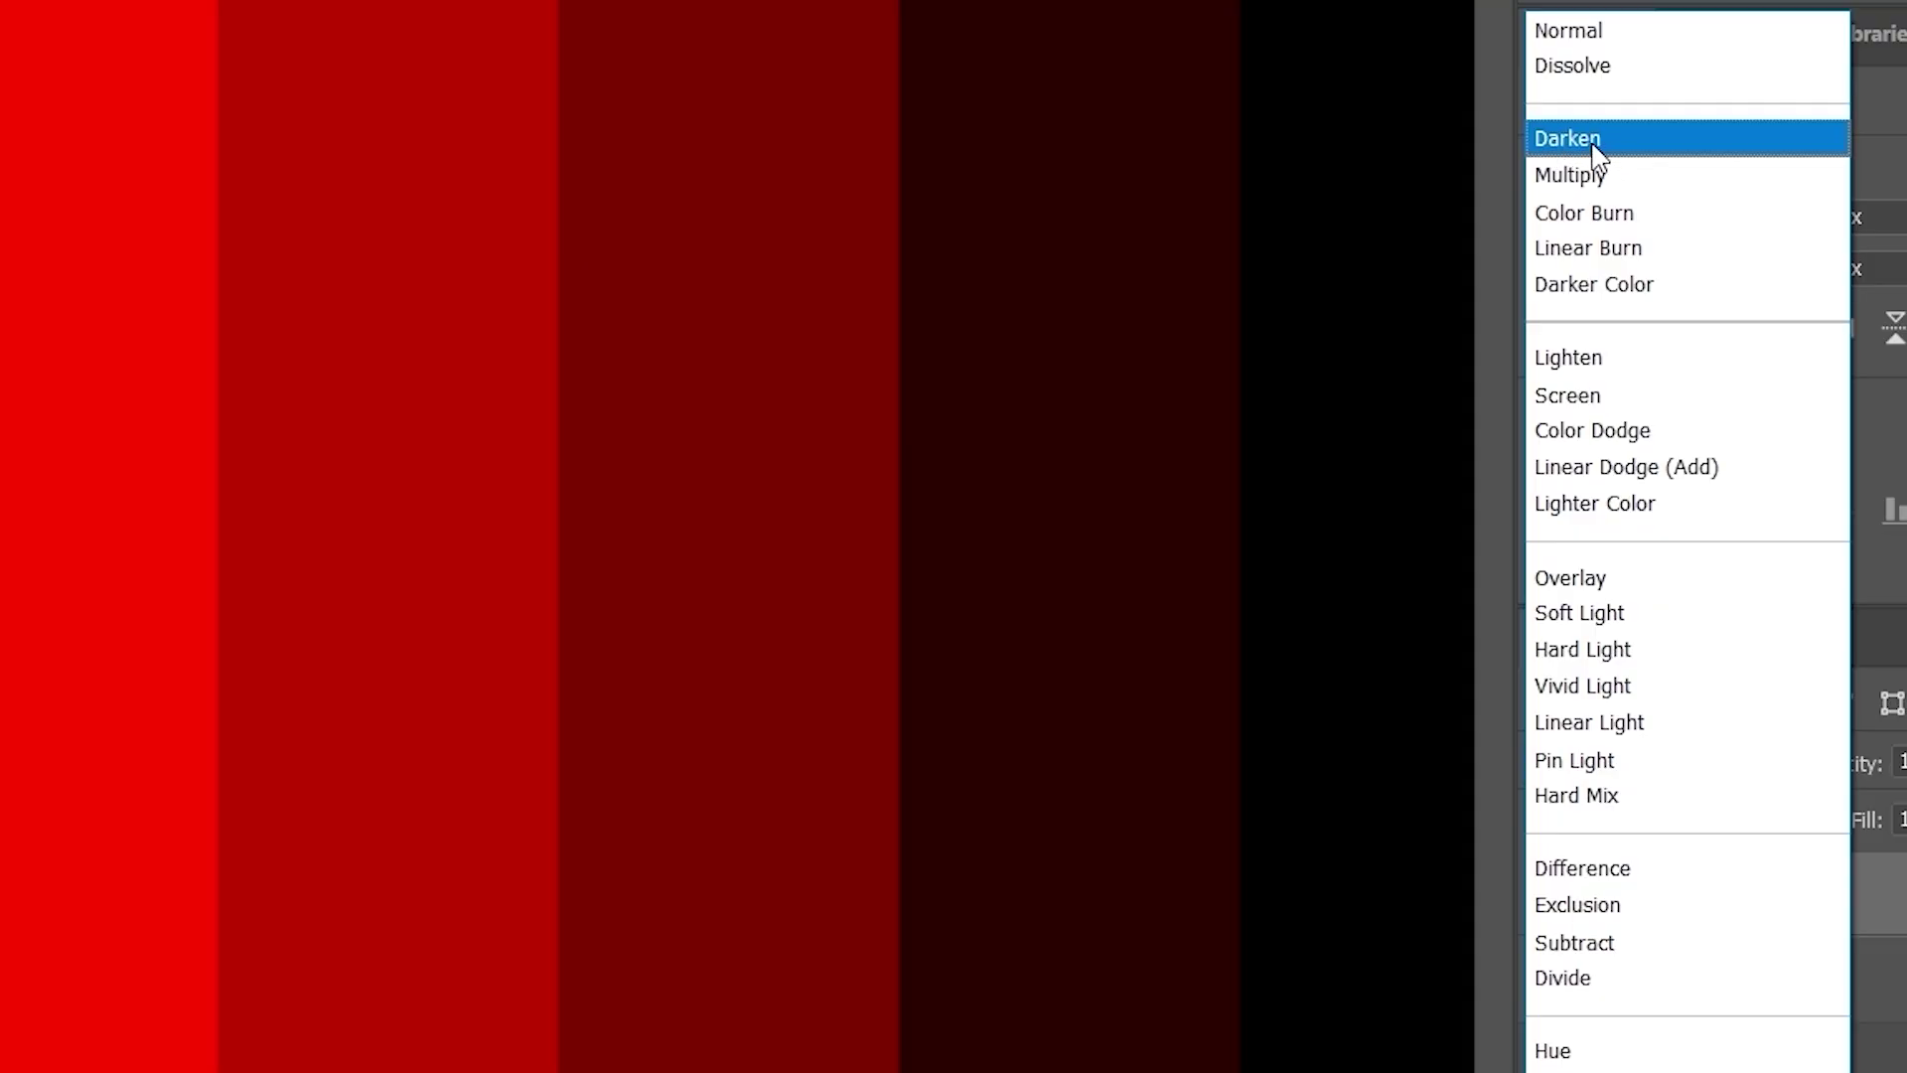
pyautogui.click(1591, 141)
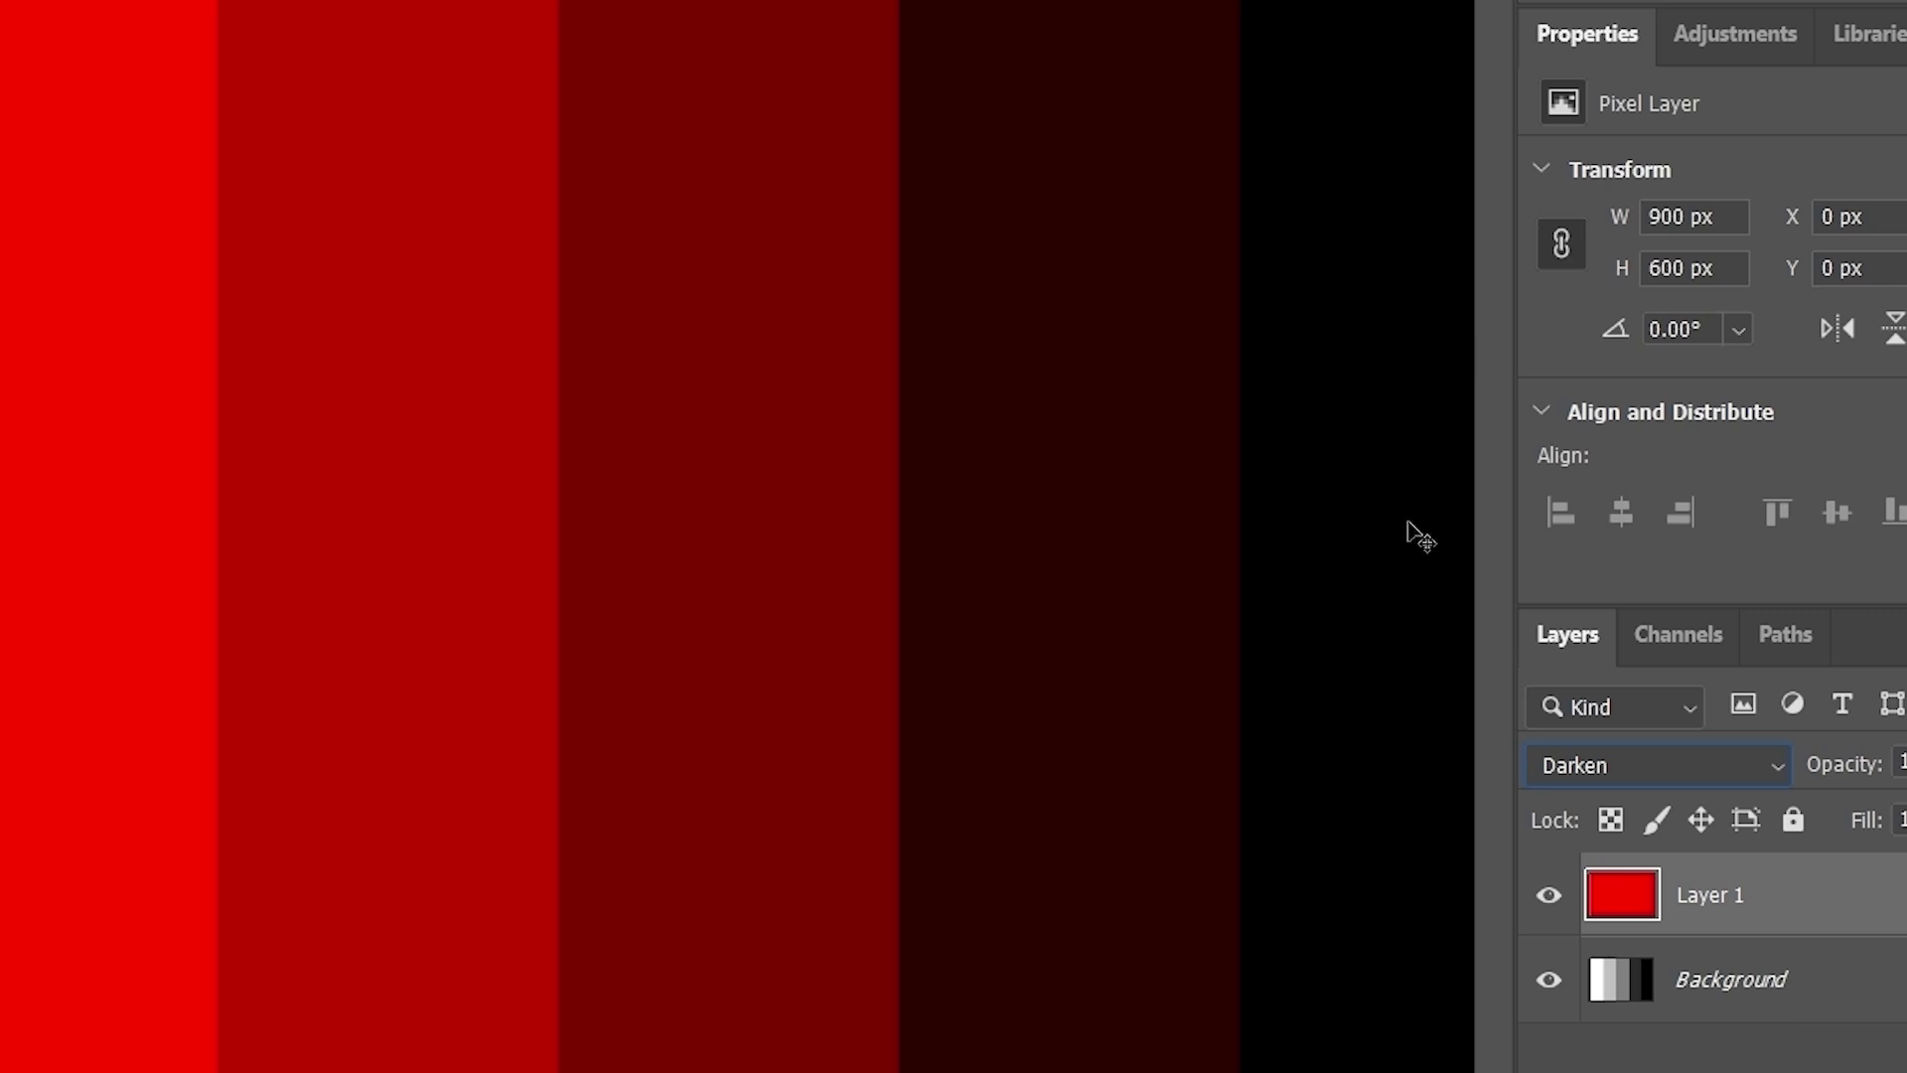
pyautogui.click(1541, 897)
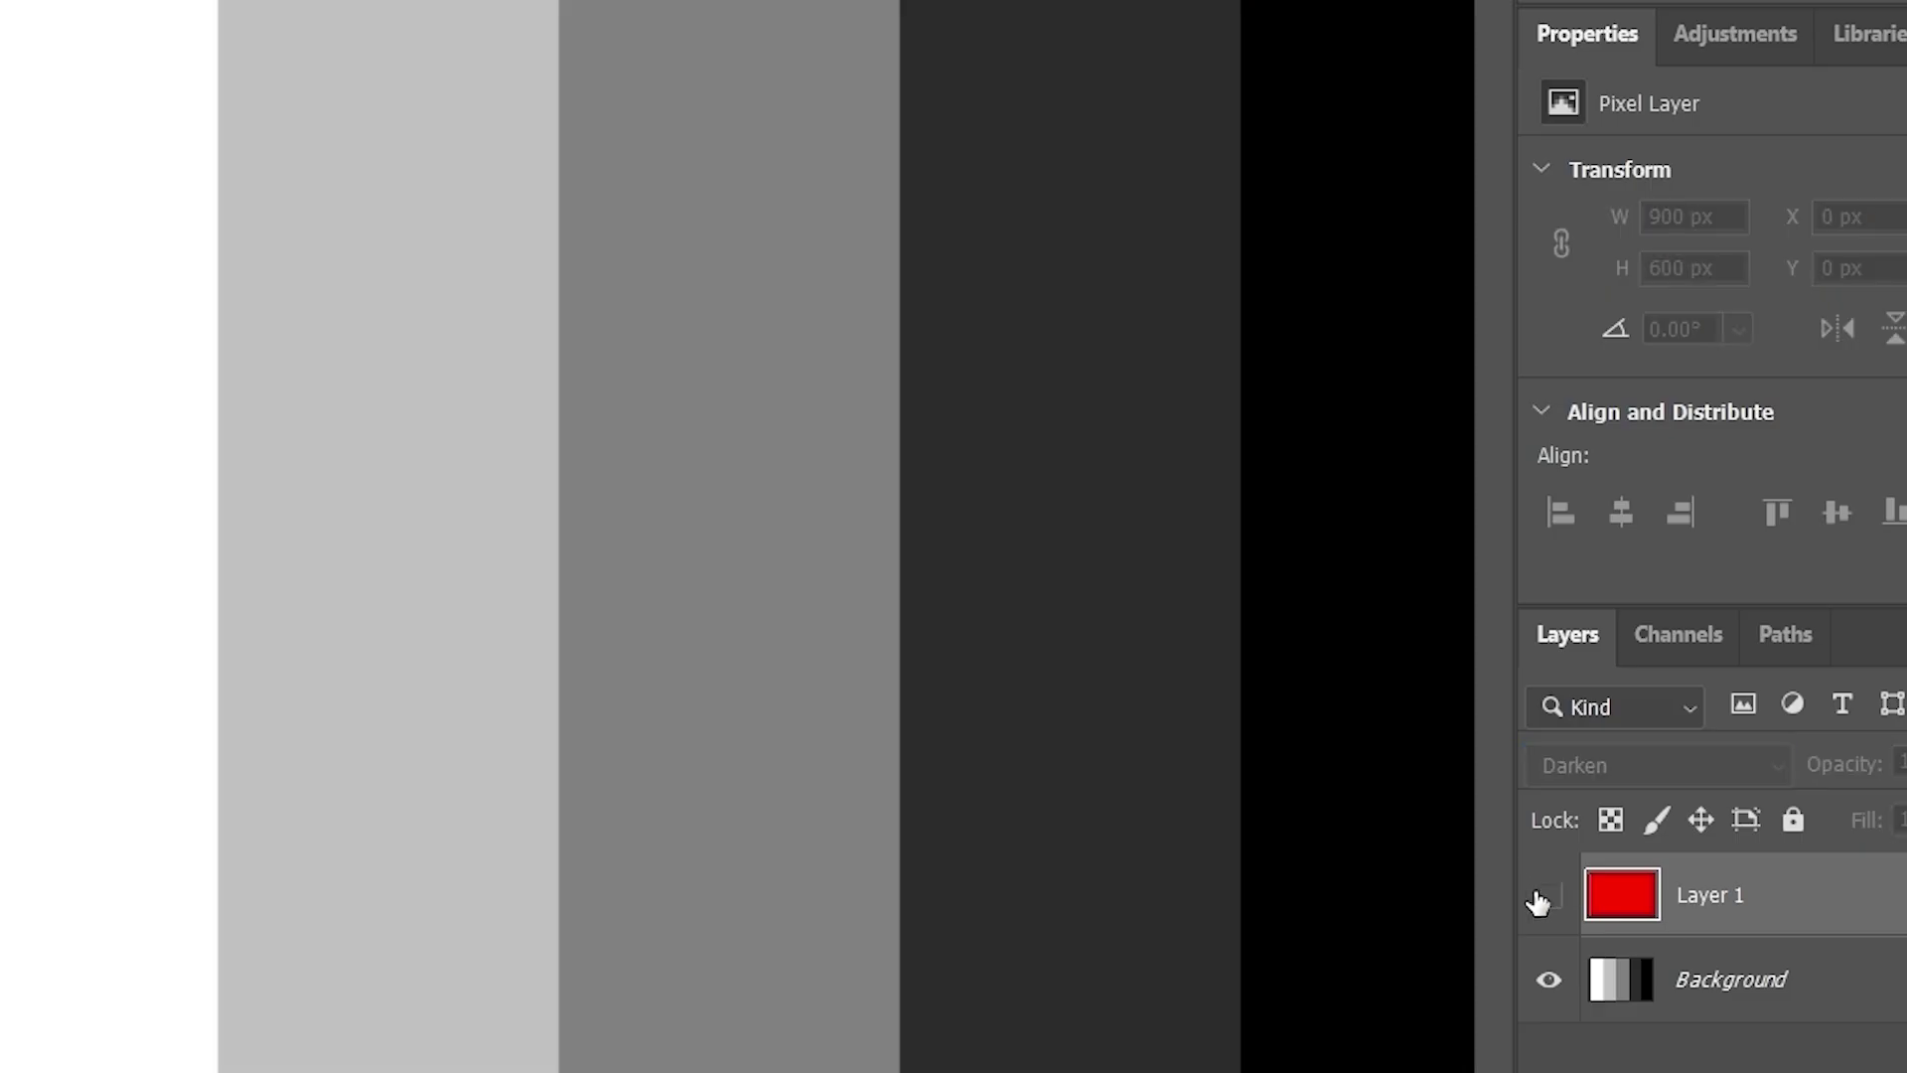
pyautogui.click(1545, 897)
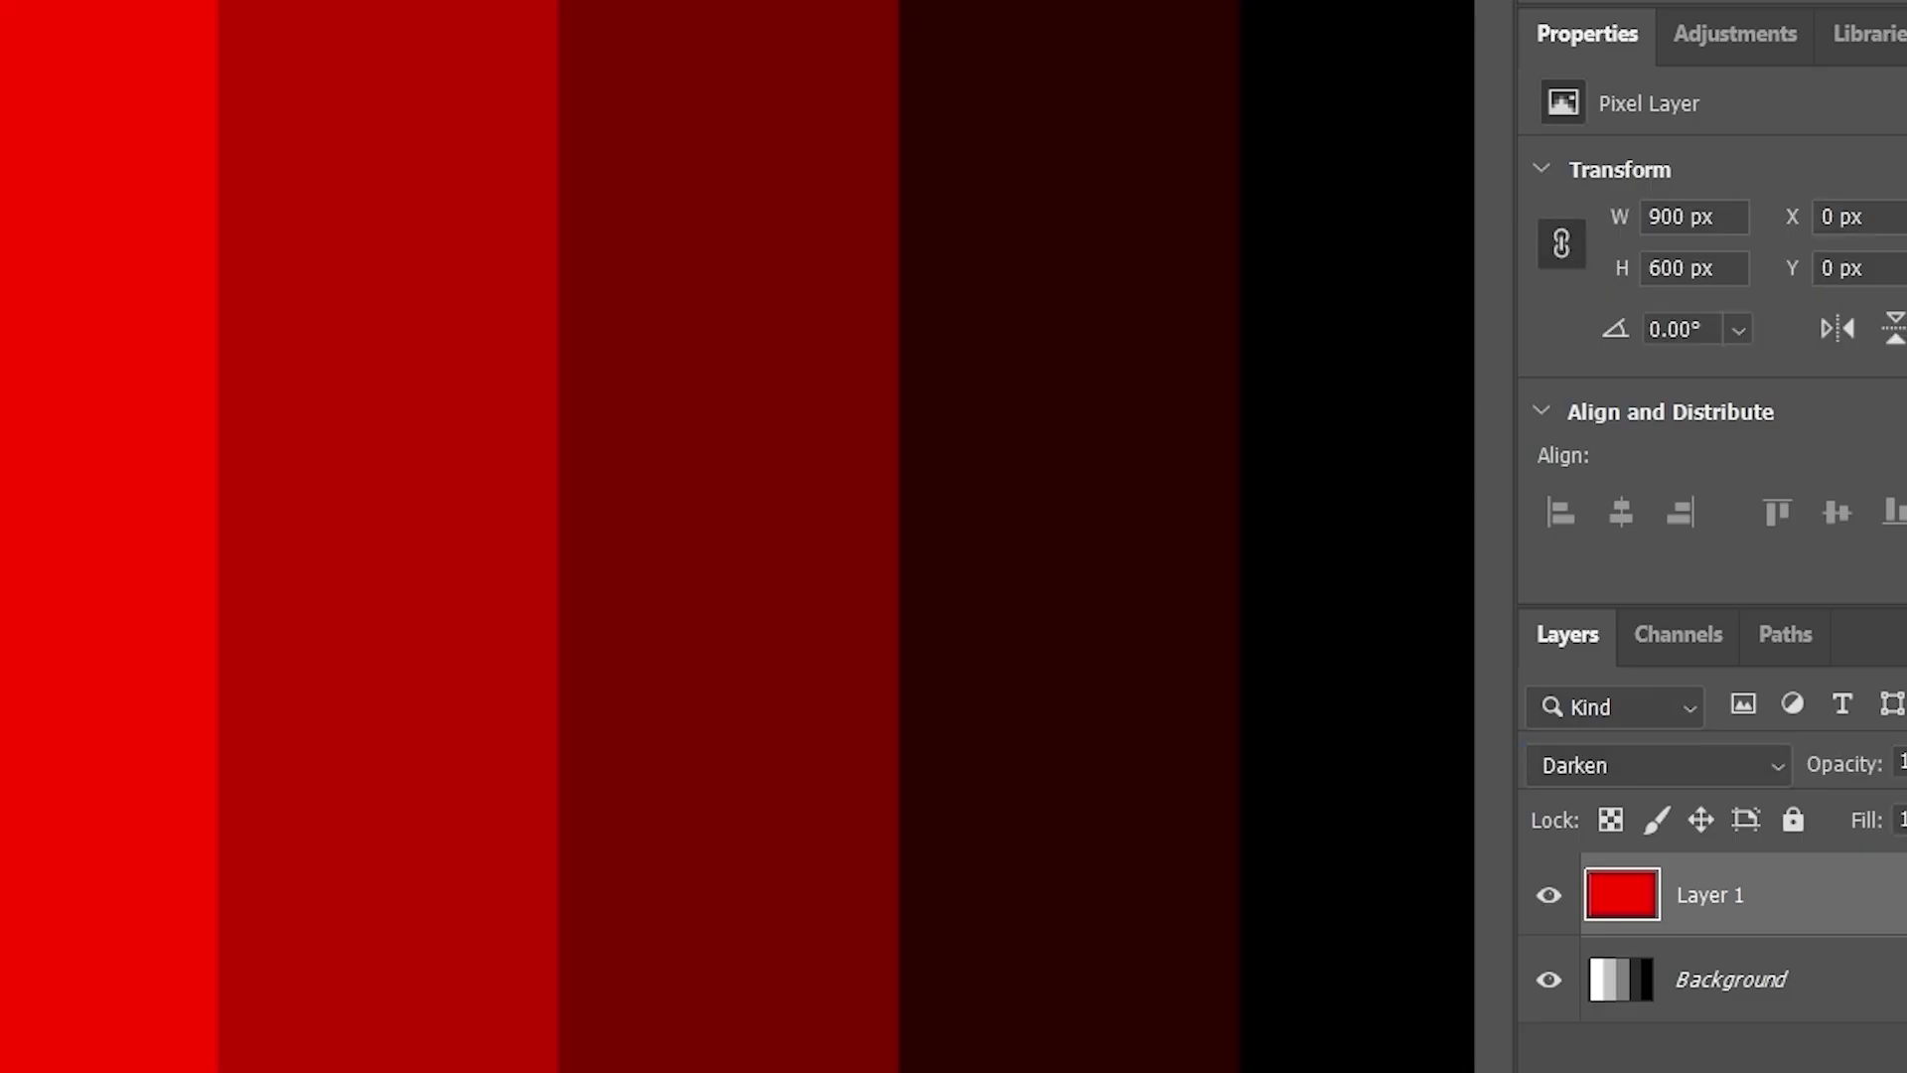
pyautogui.click(1549, 897)
pyautogui.click(1548, 897)
# - Cycle the red layer's blend mode through Multiply, Linear Burn and Darker Color
pyautogui.click(1570, 765)
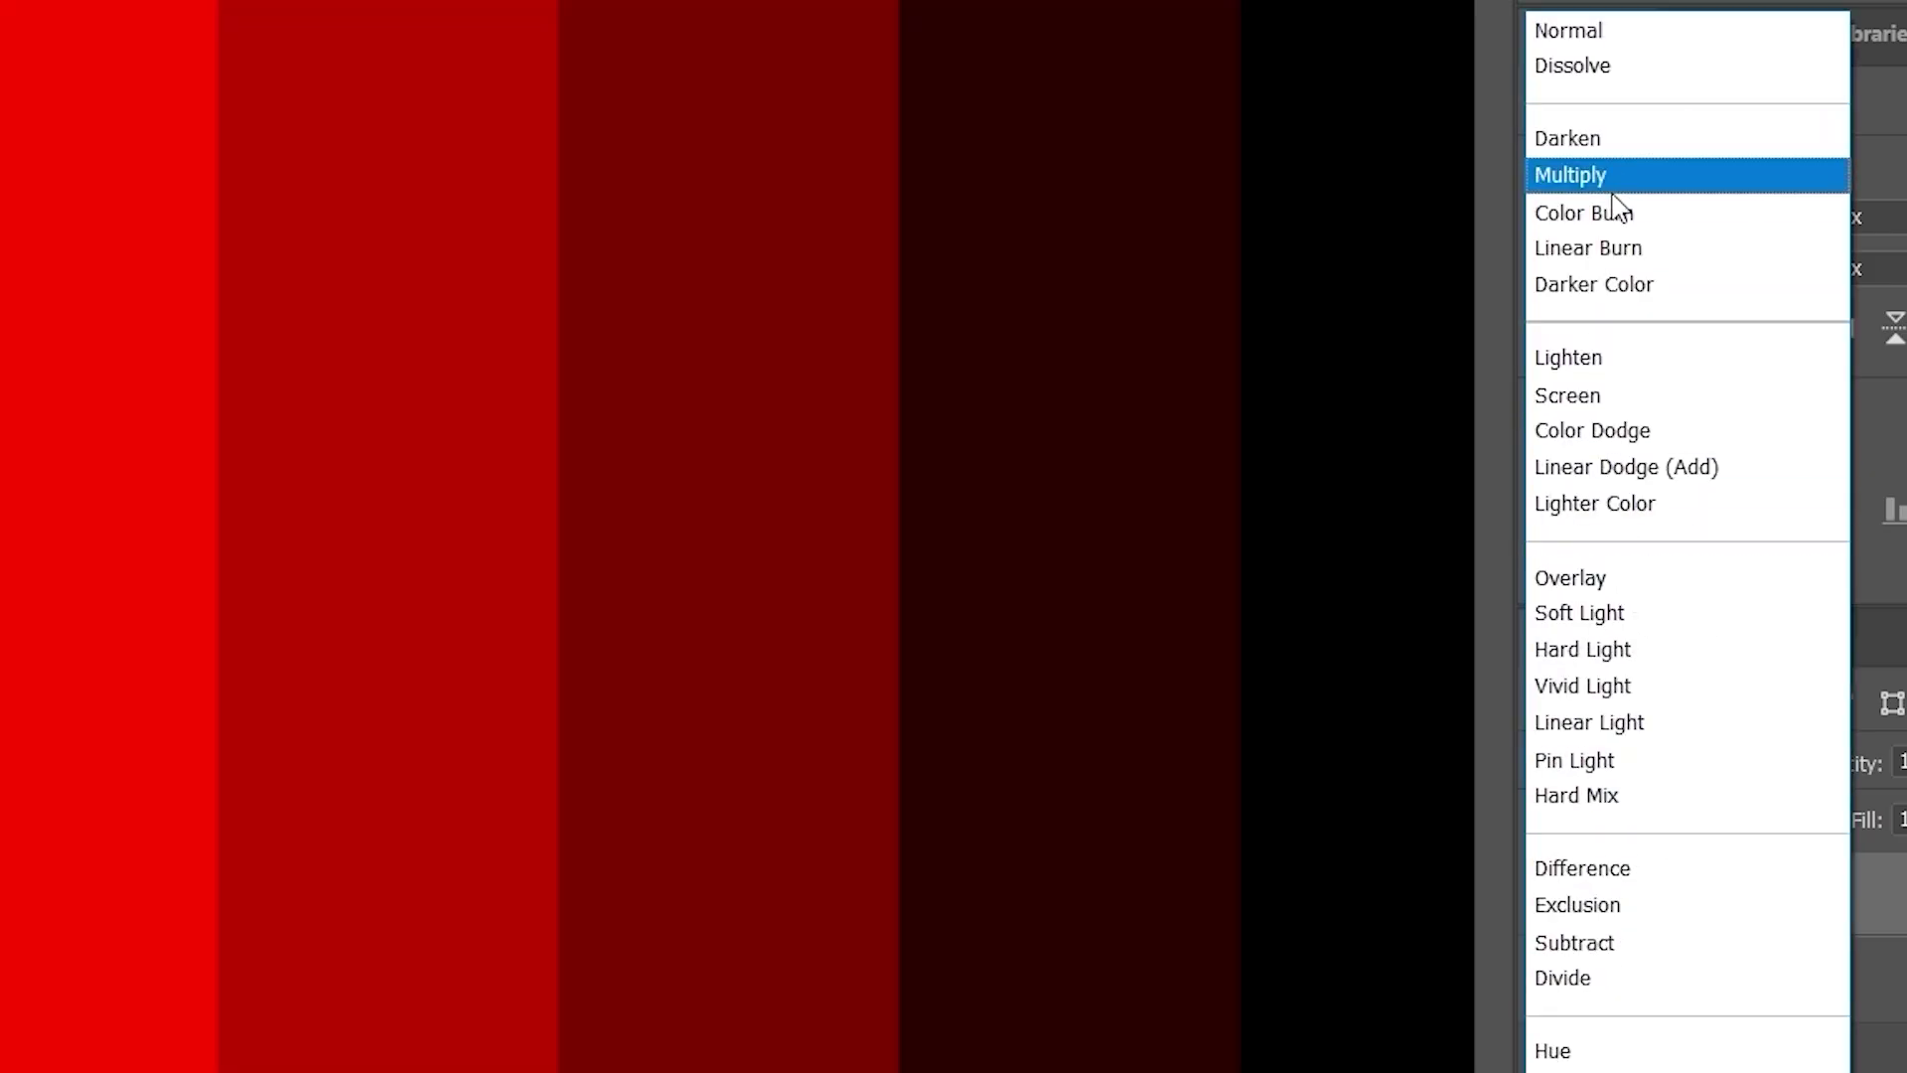
pyautogui.click(1597, 177)
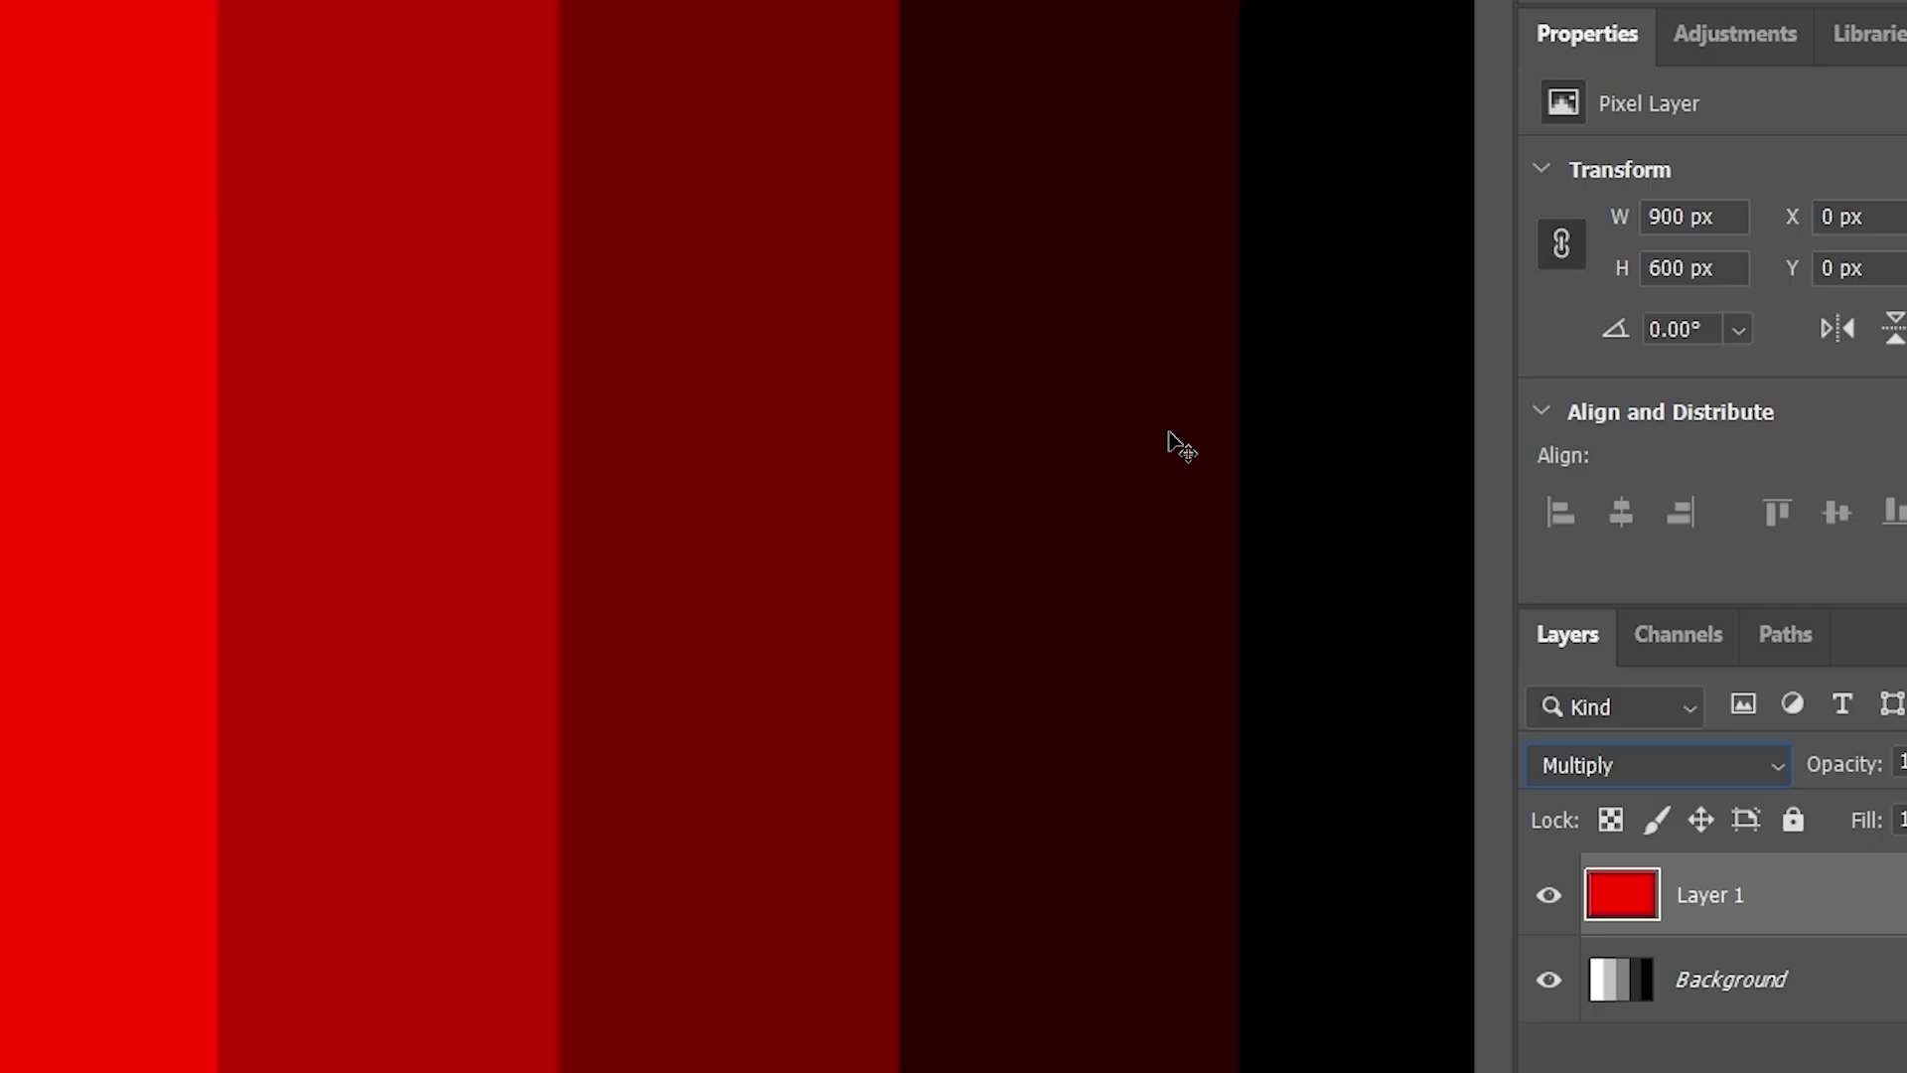
pyautogui.click(1589, 765)
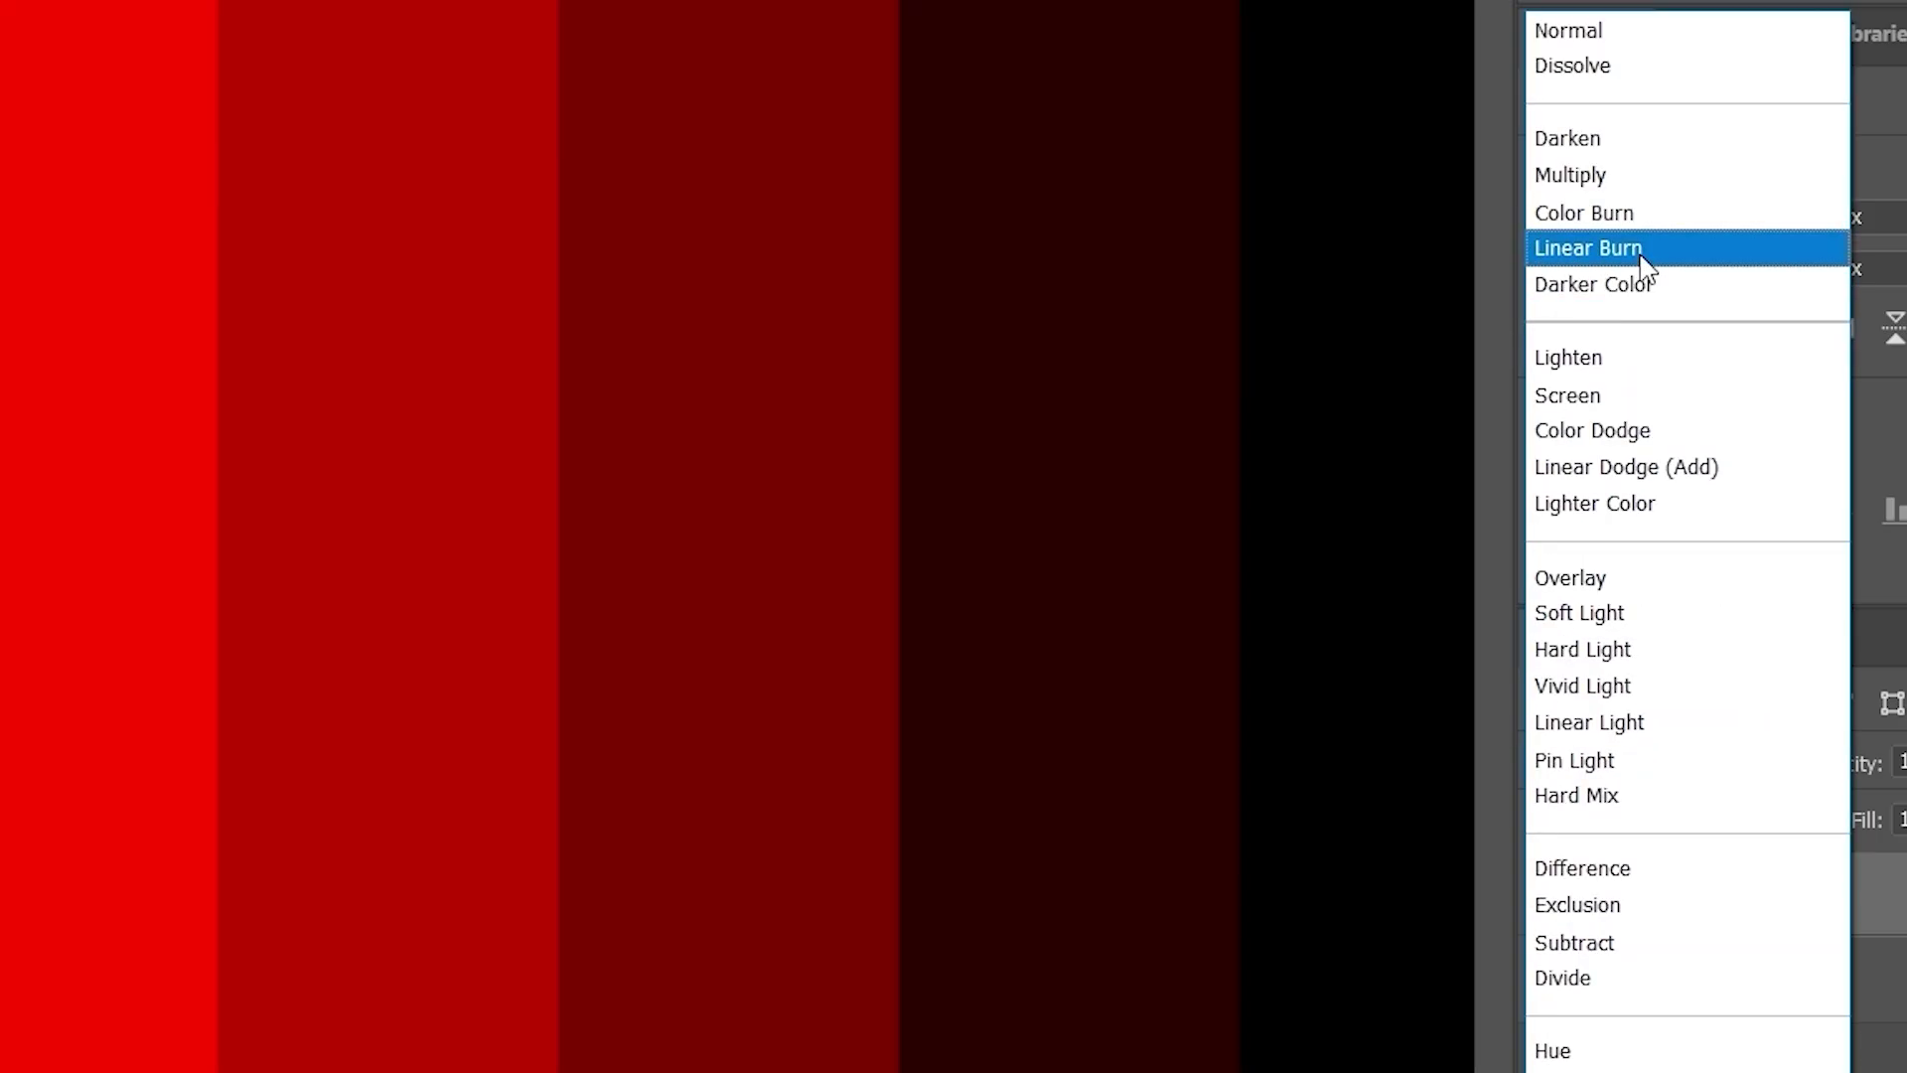
pyautogui.click(1641, 257)
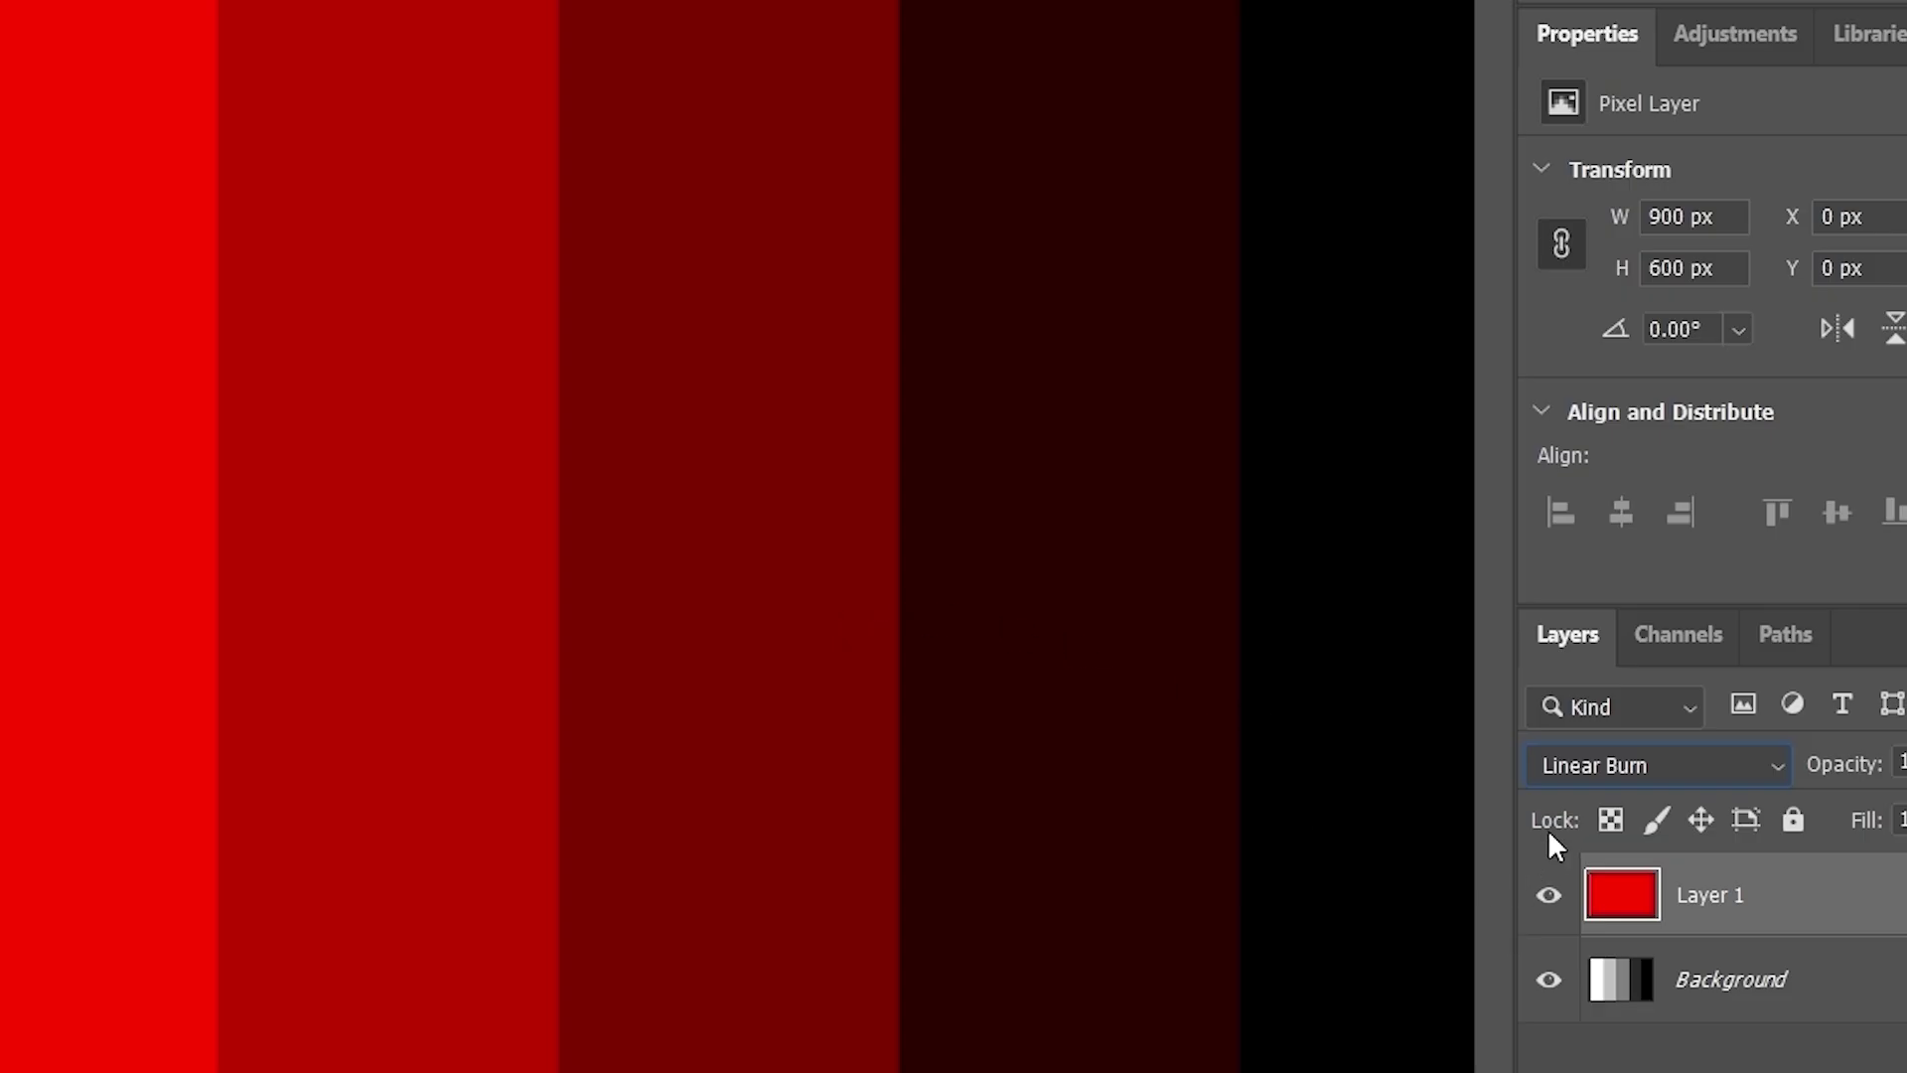
pyautogui.click(1583, 766)
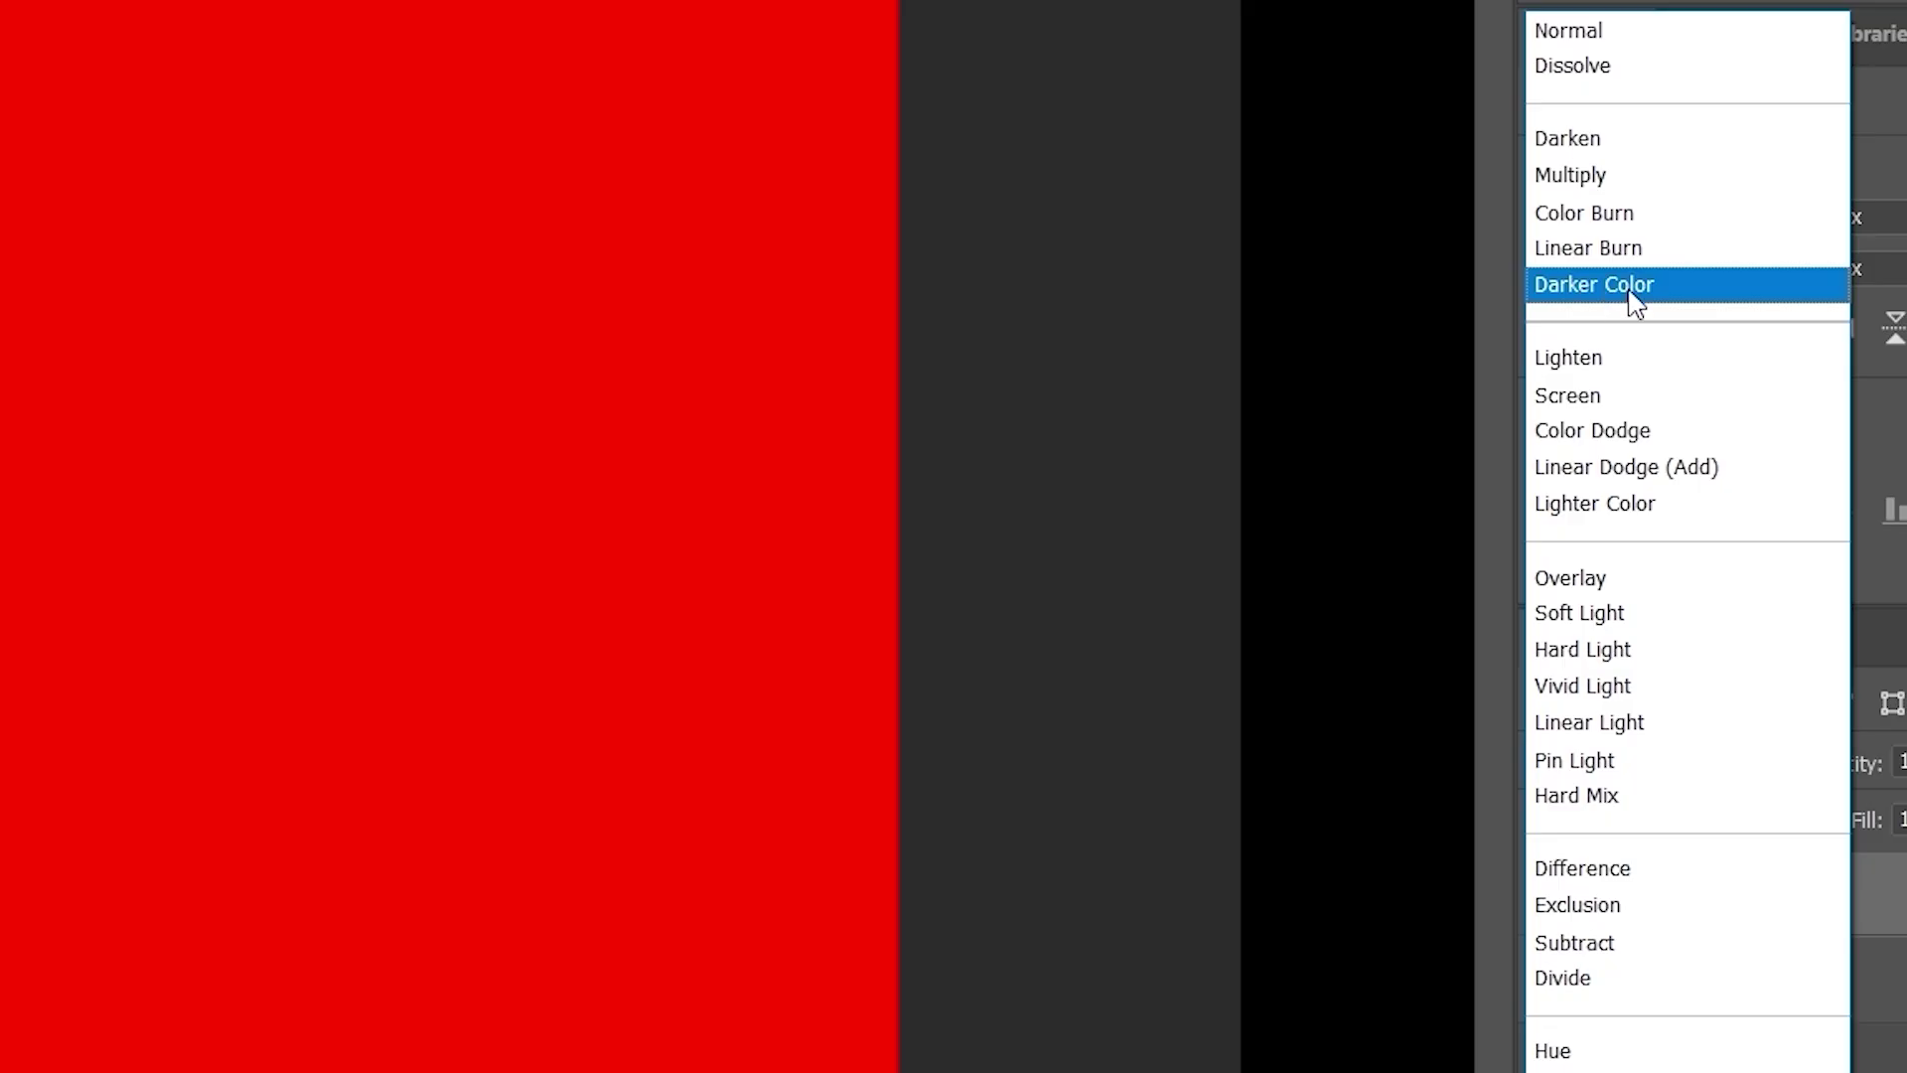
pyautogui.click(1669, 300)
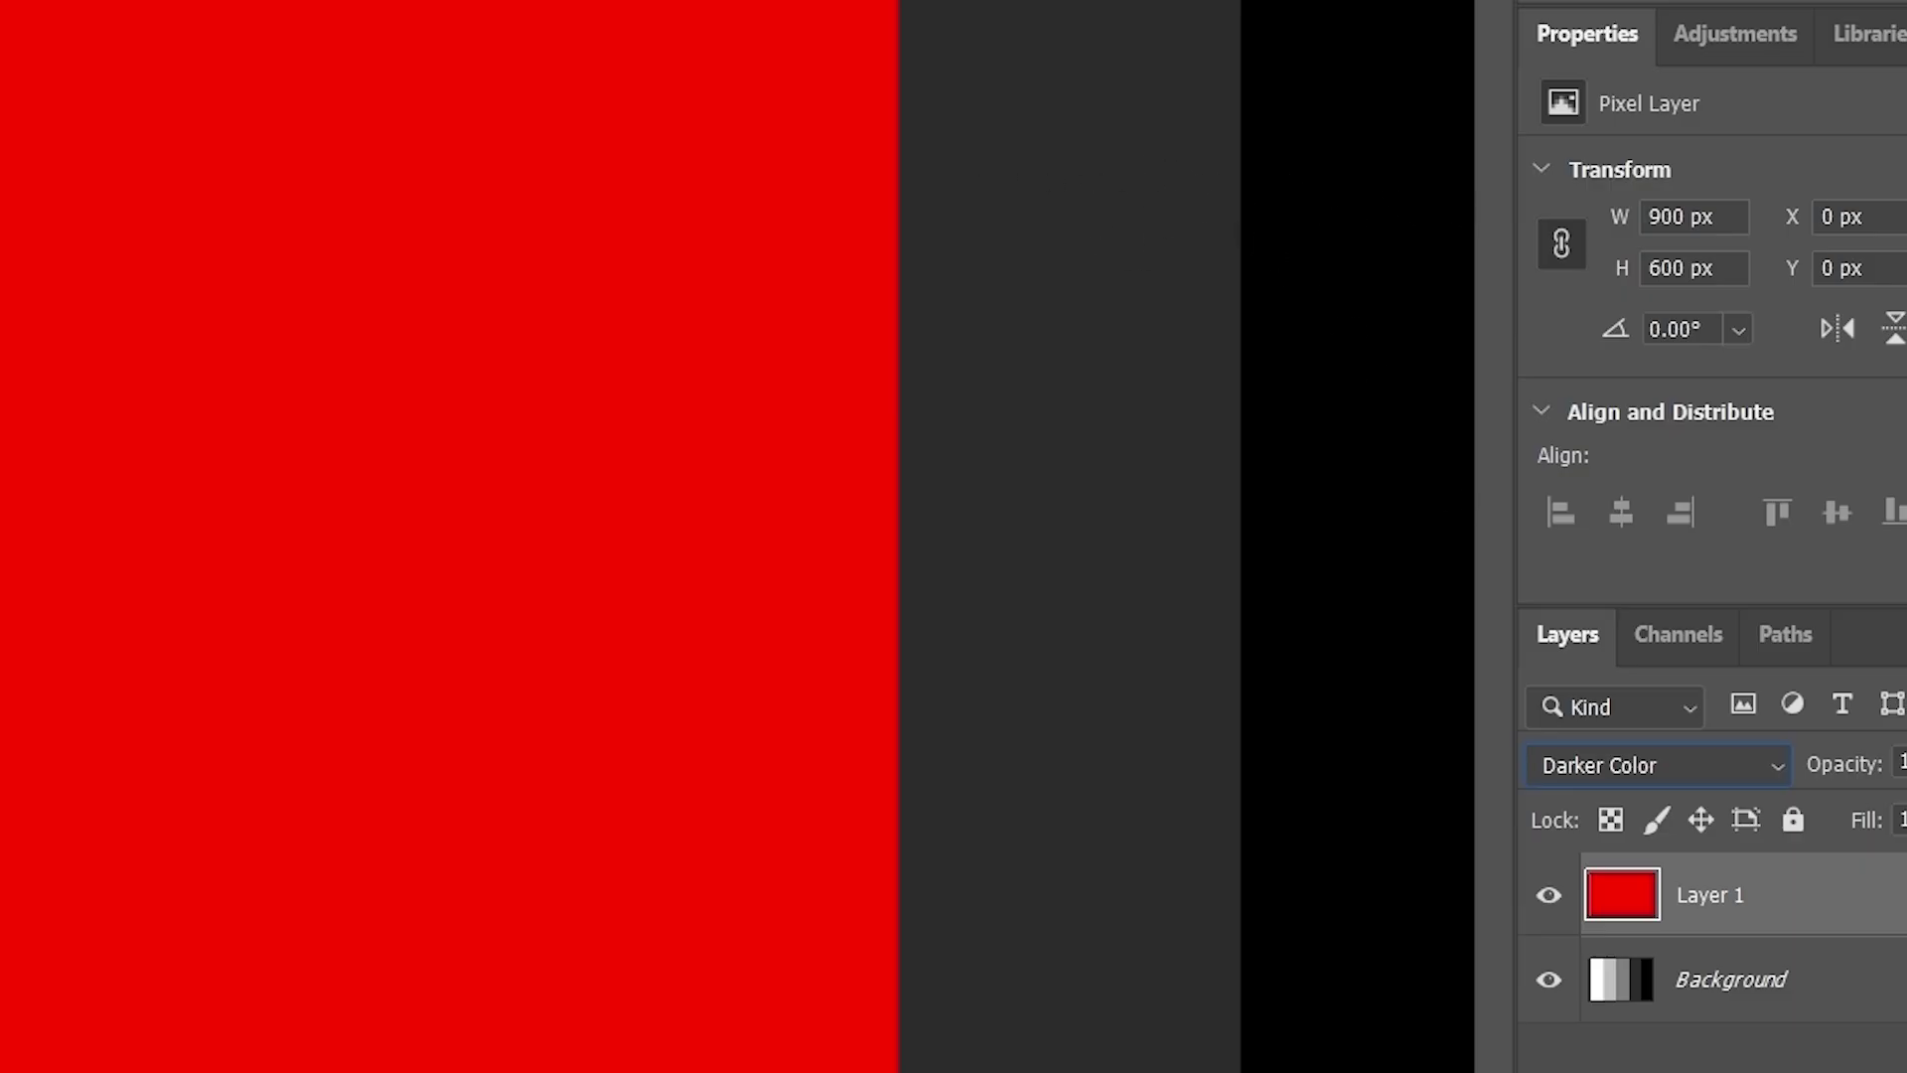
# - Hide and show the red Darker Color layer repeatedly to compare the result with the underlying stripes, leaving it visible
pyautogui.click(1556, 904)
pyautogui.click(1551, 898)
pyautogui.click(1547, 899)
pyautogui.click(1547, 899)
pyautogui.click(1547, 895)
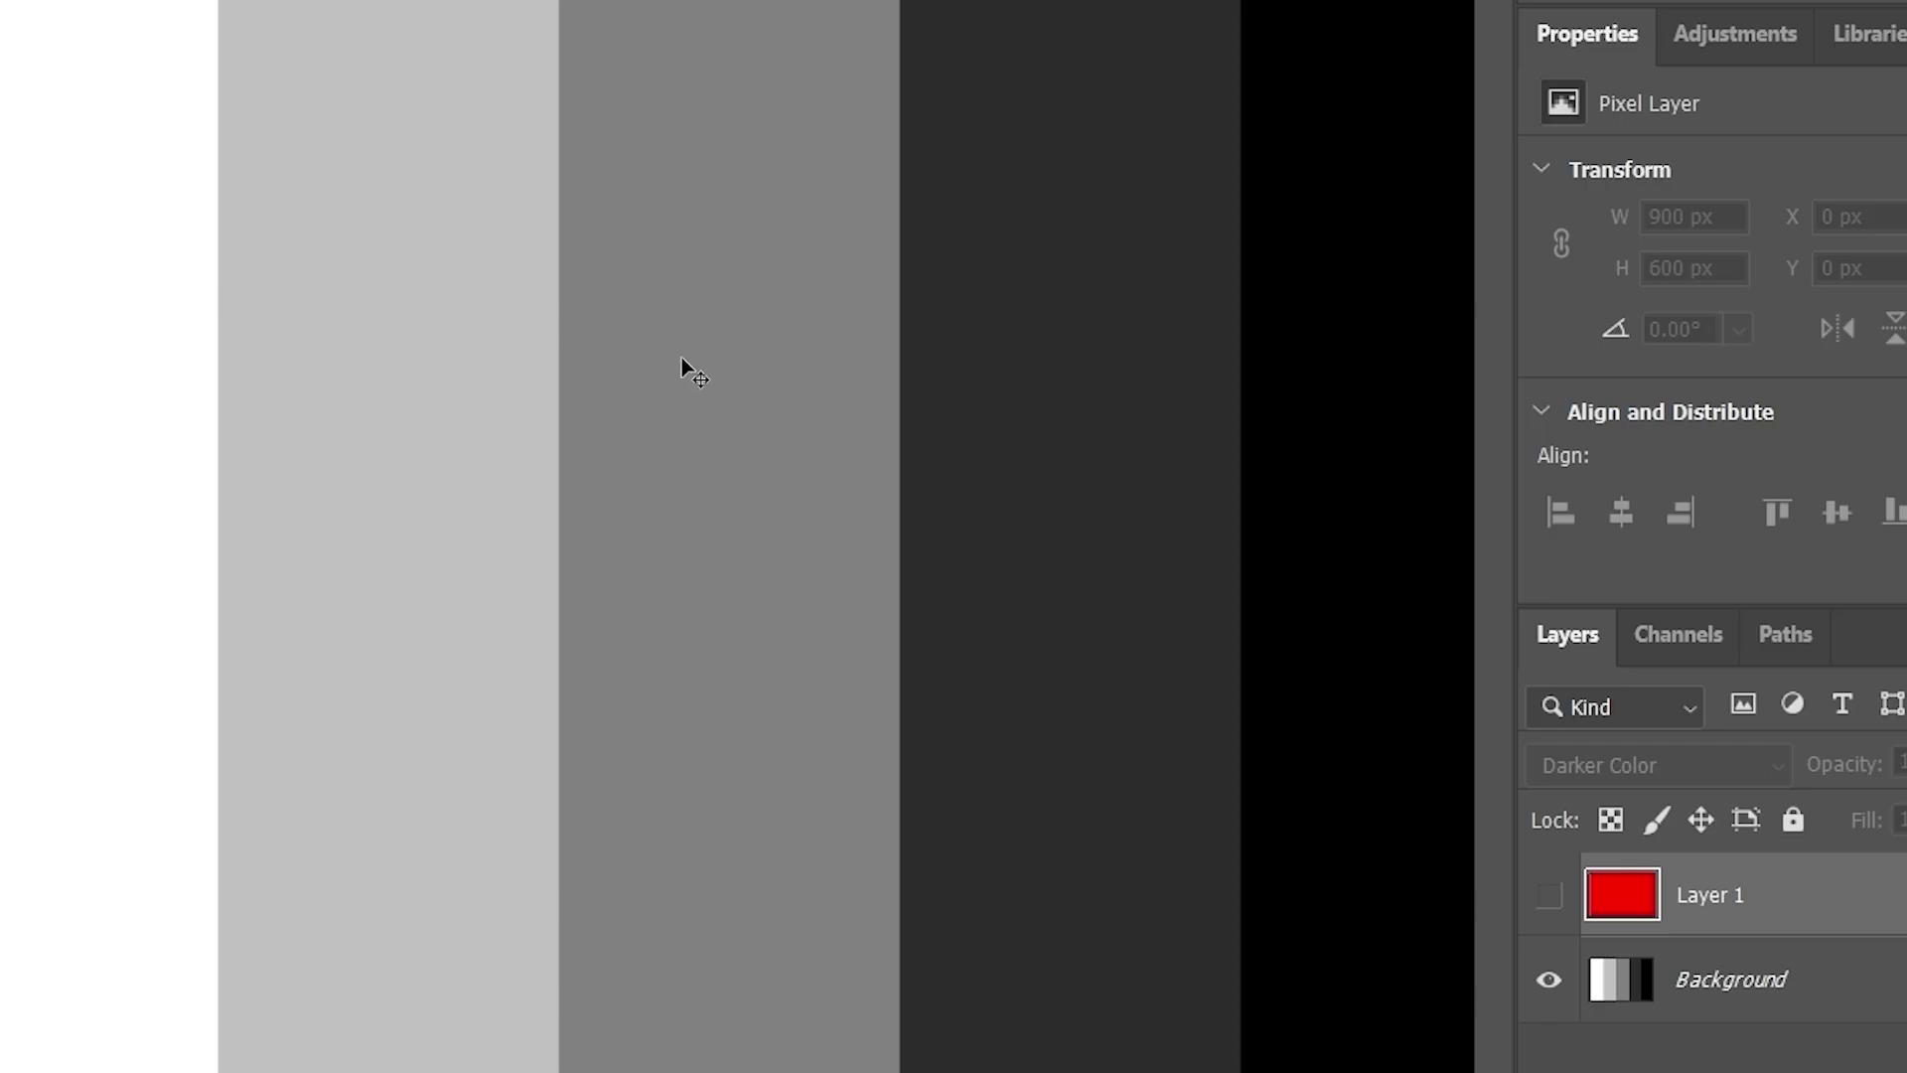
pyautogui.click(1560, 899)
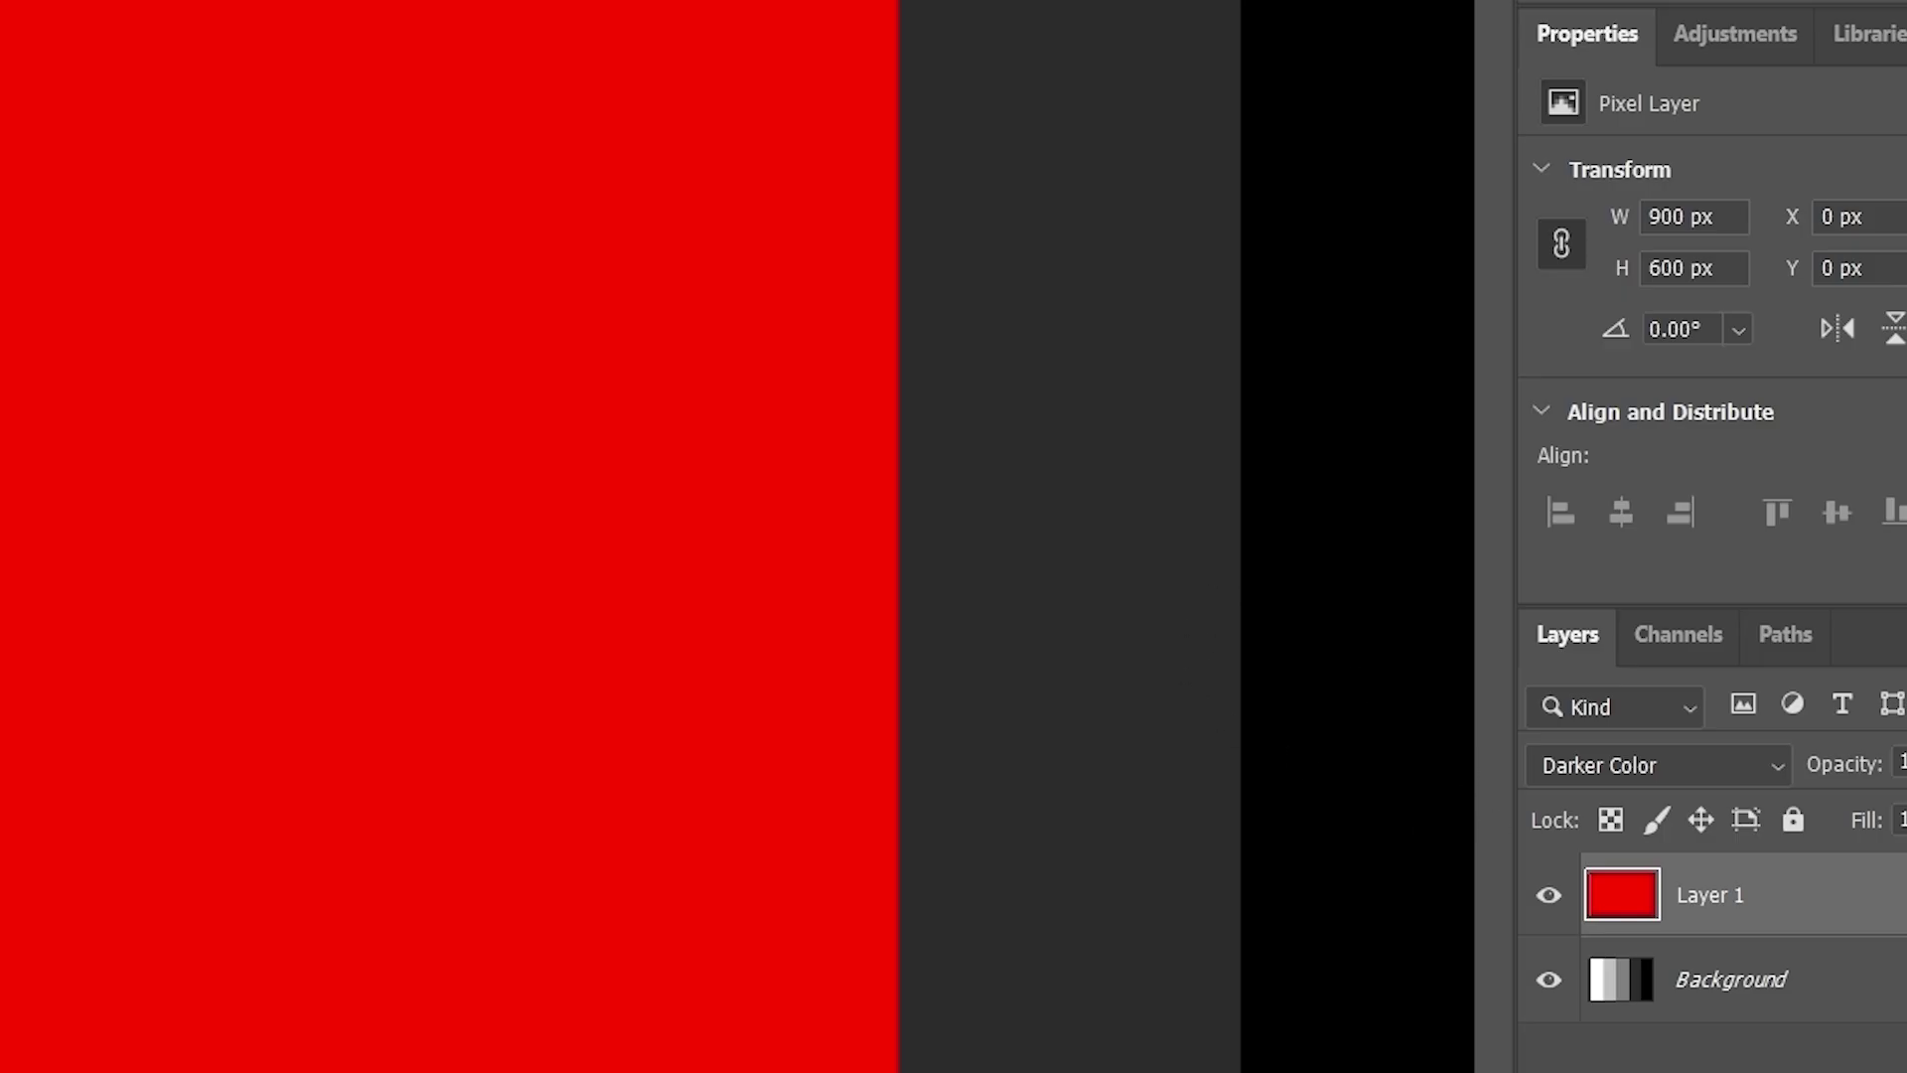
# - Try Color Burn on the red layer and finally set its blend mode to Color Dodge
pyautogui.click(1566, 766)
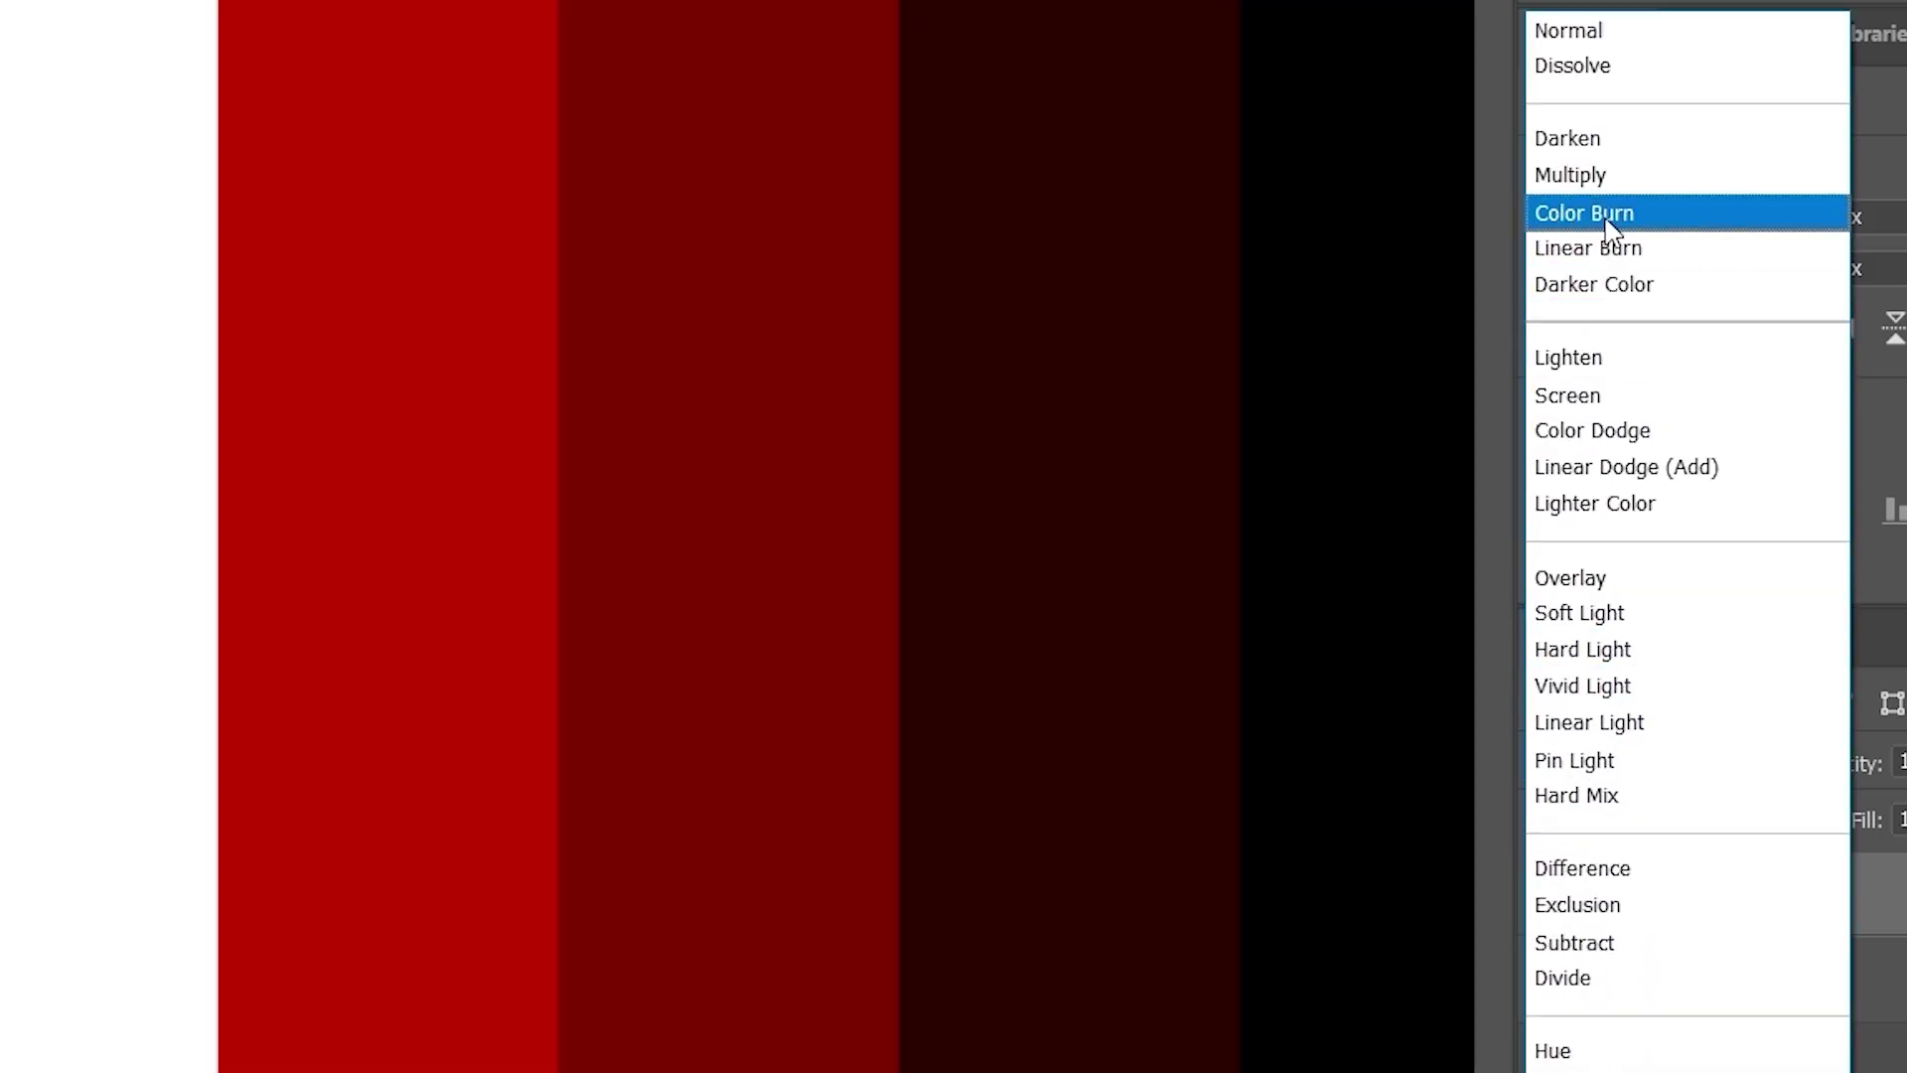
pyautogui.click(1642, 224)
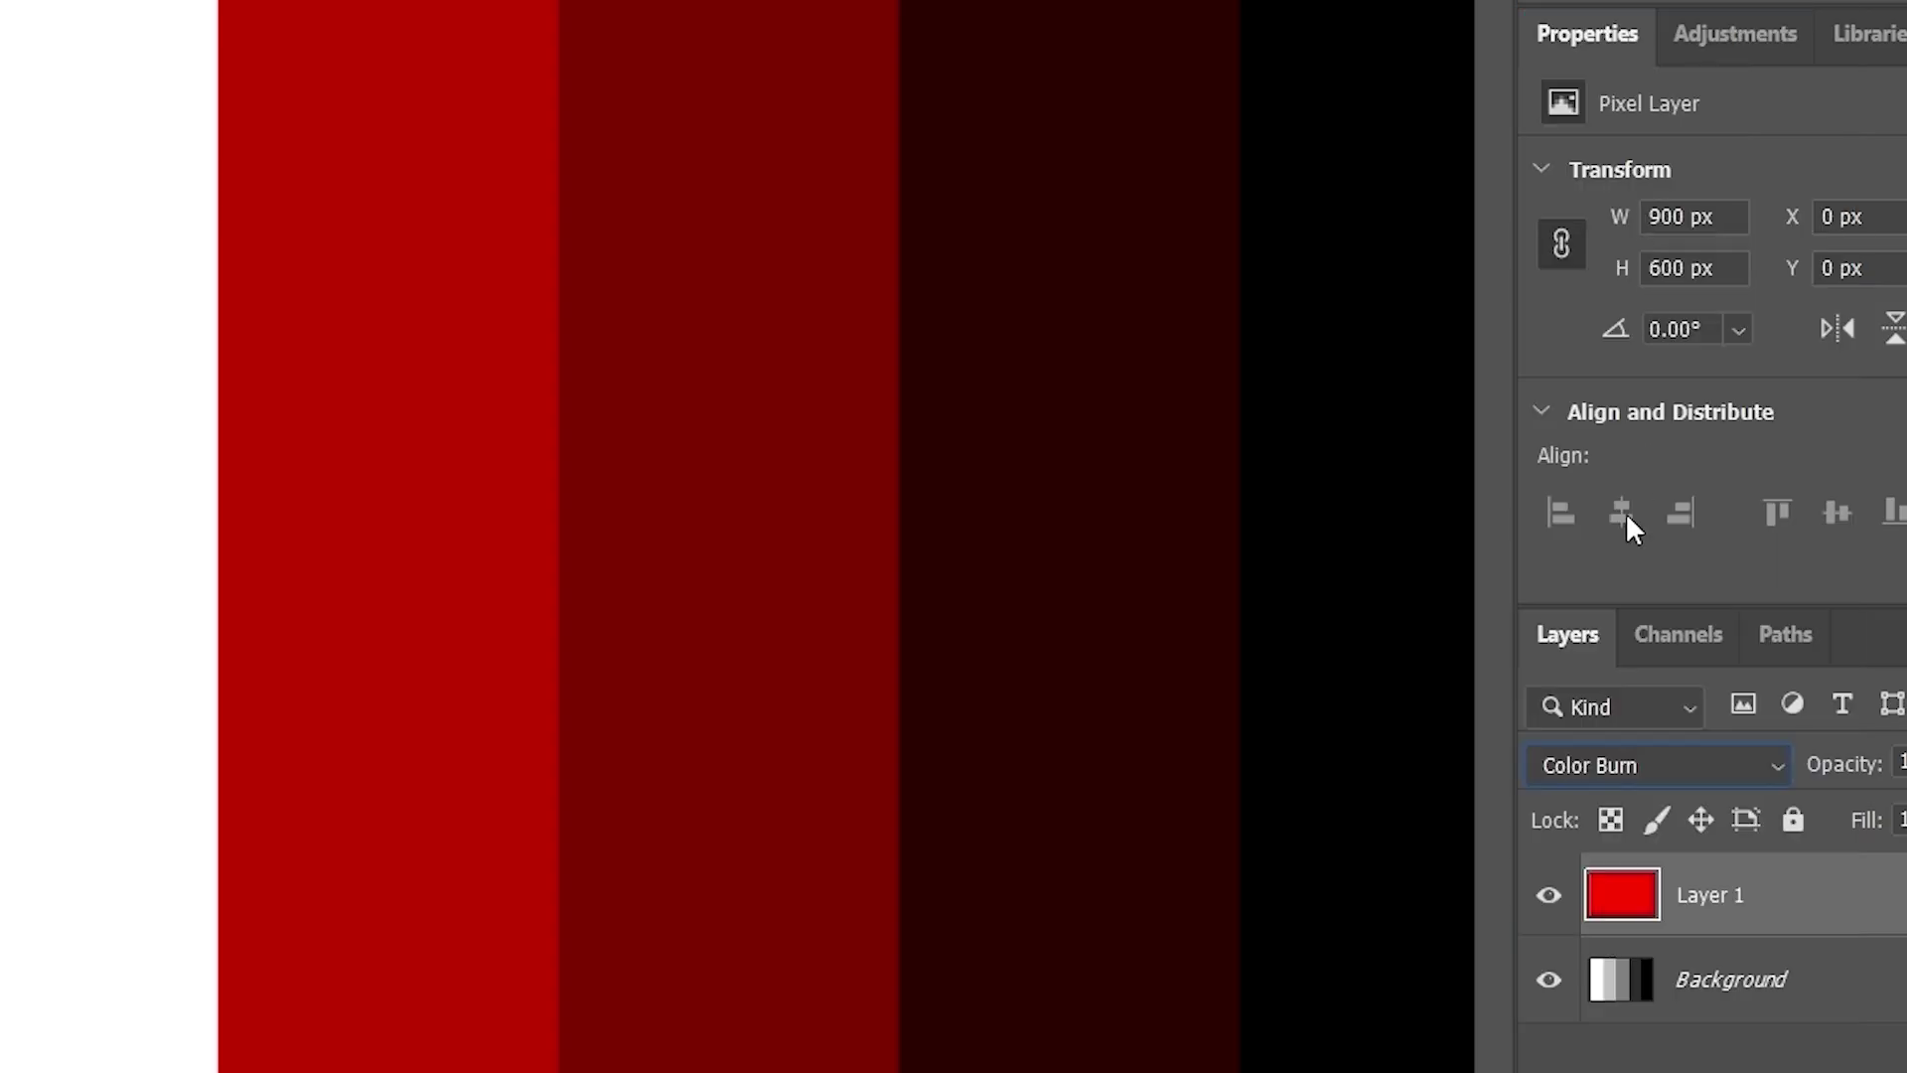
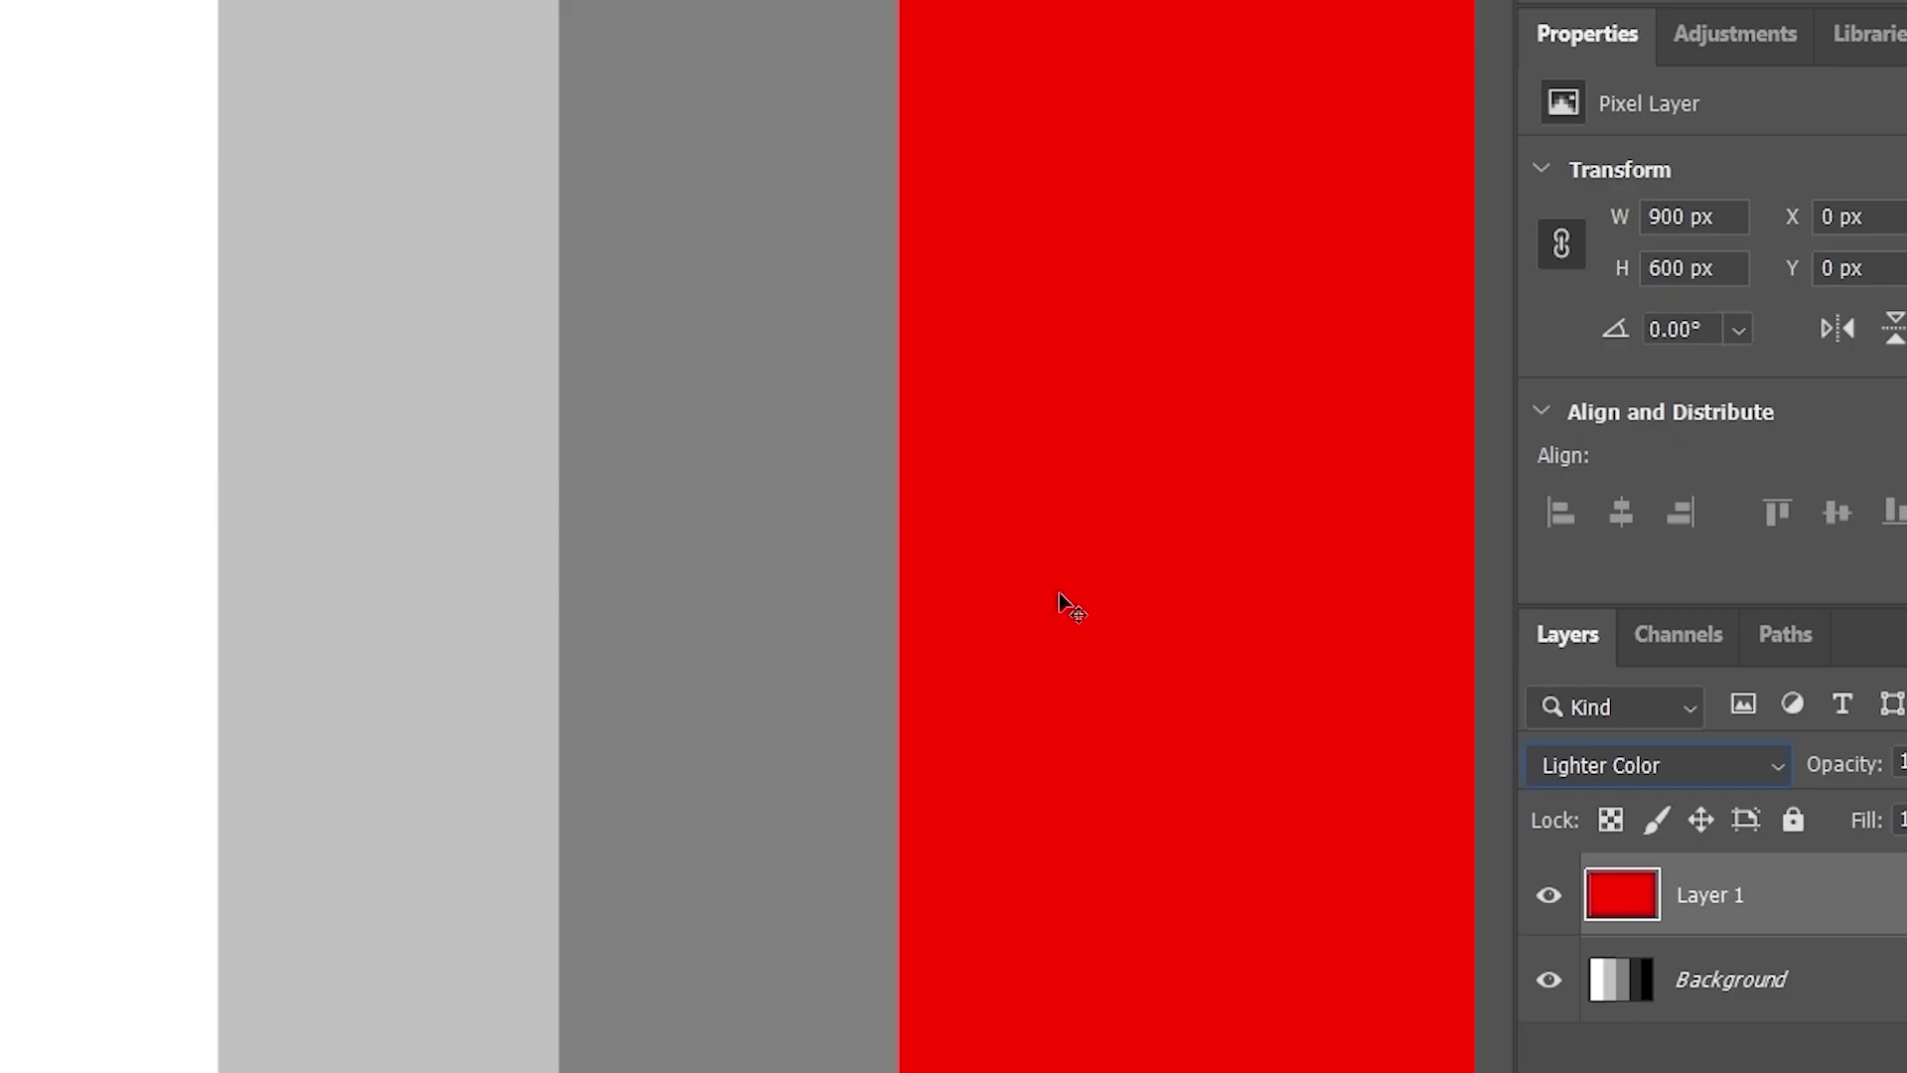
pyautogui.click(1570, 764)
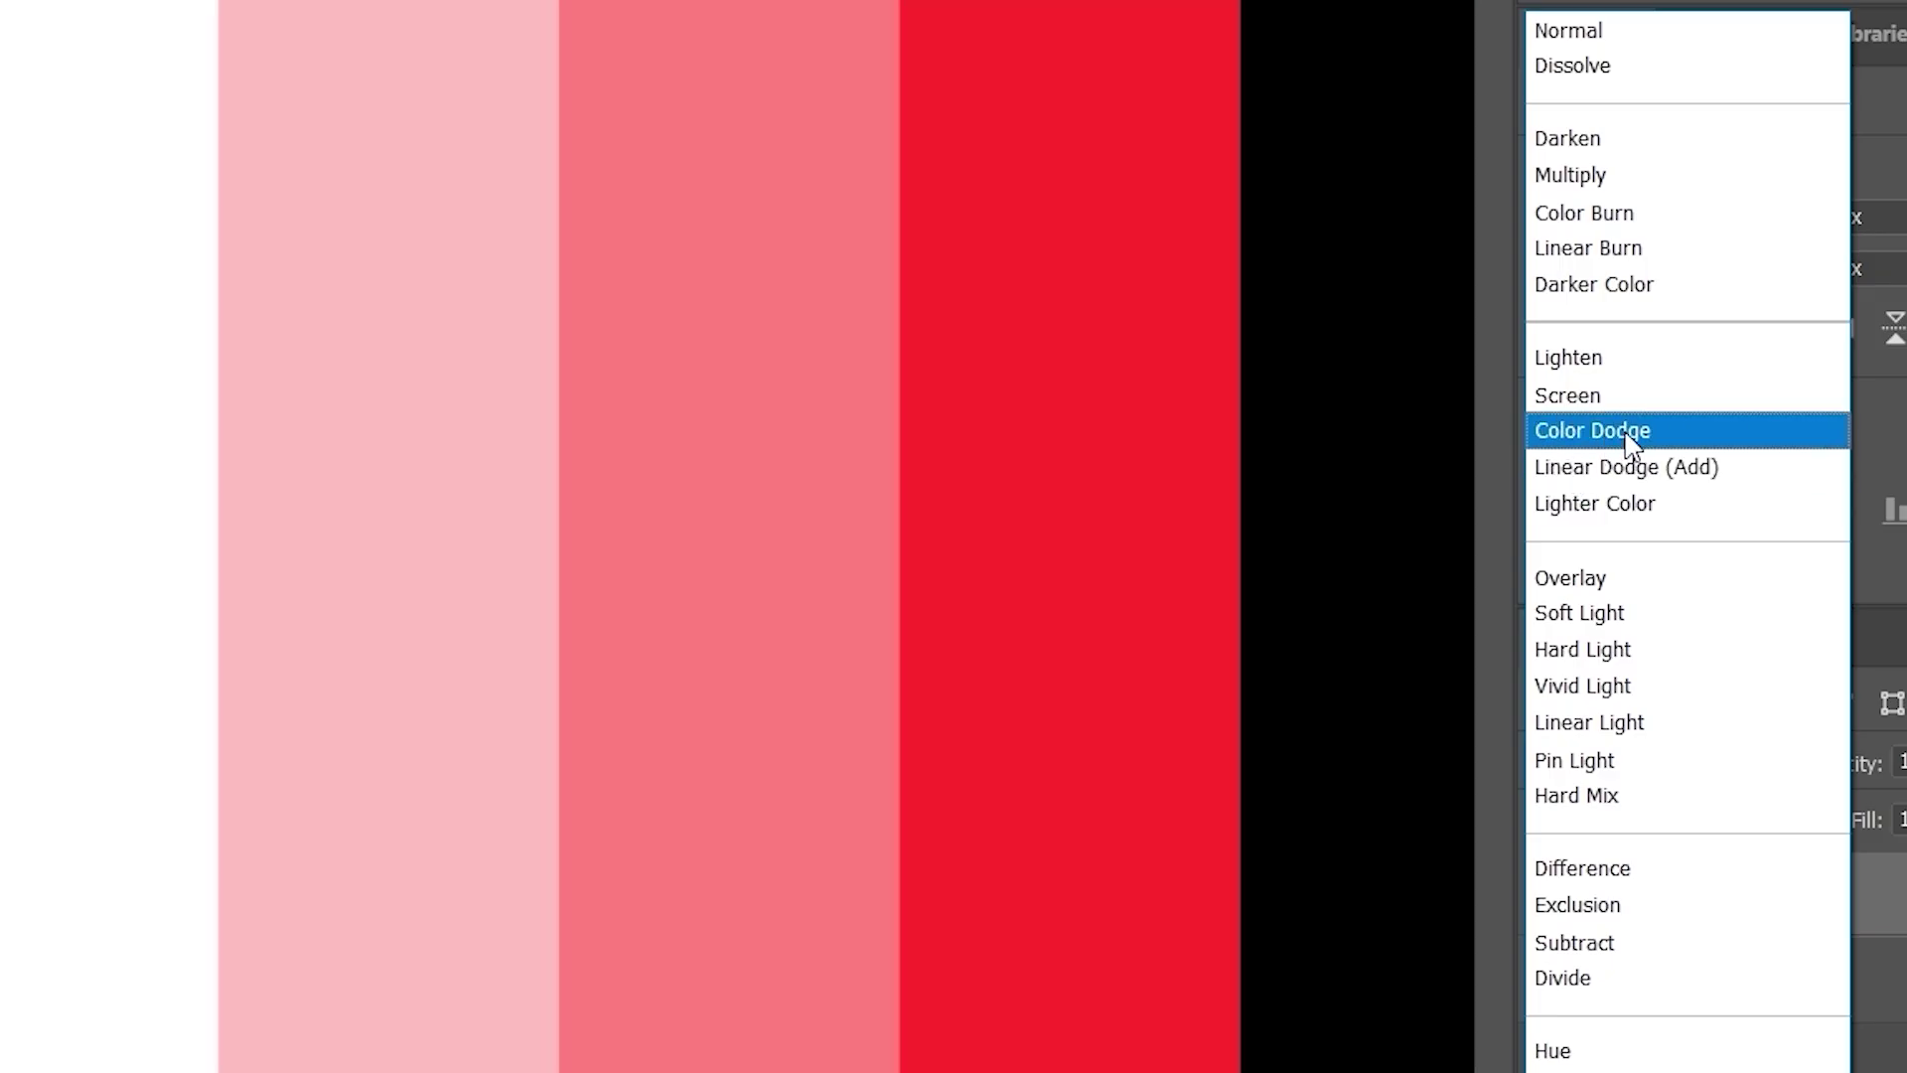
pyautogui.click(1629, 437)
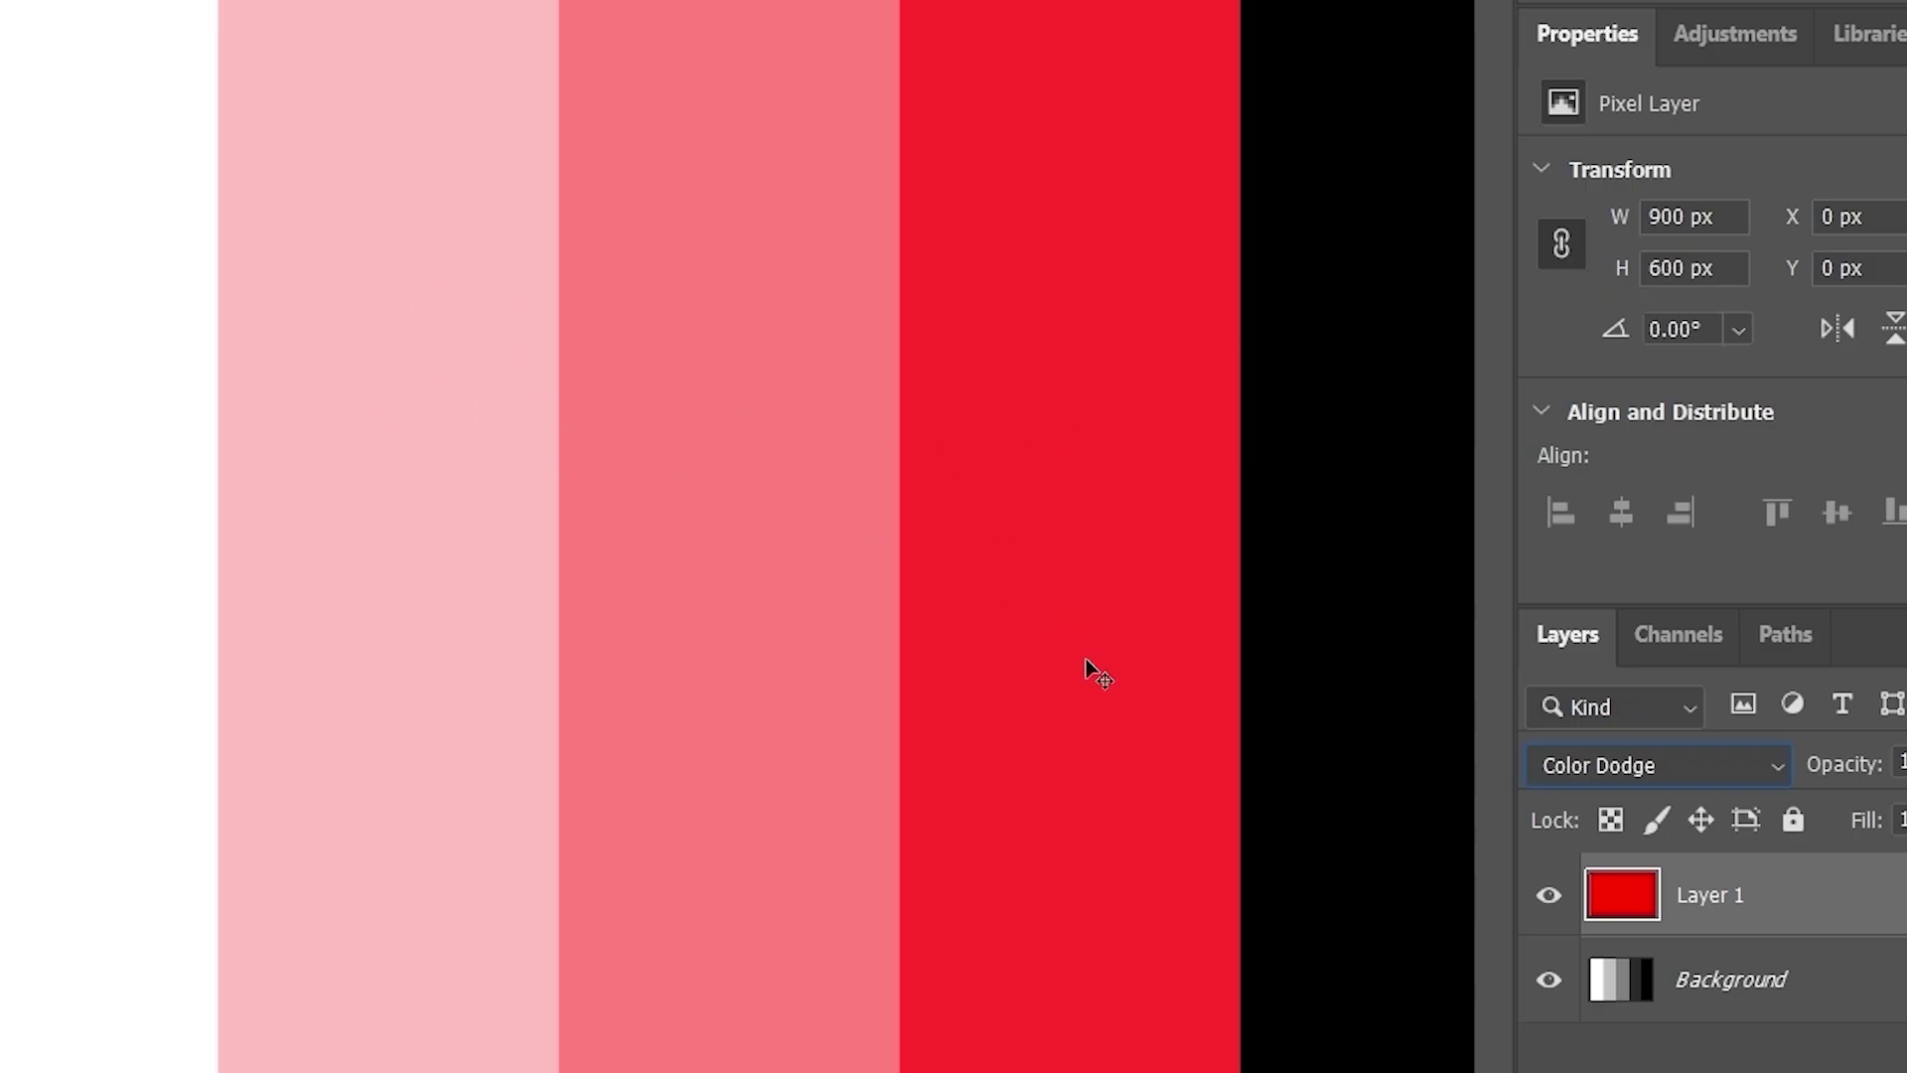
# - Move the magenta circle in the two-circle document to about X 706 px, Y 254 px, overlapping the steel-blue circle
pyautogui.click(1554, 765)
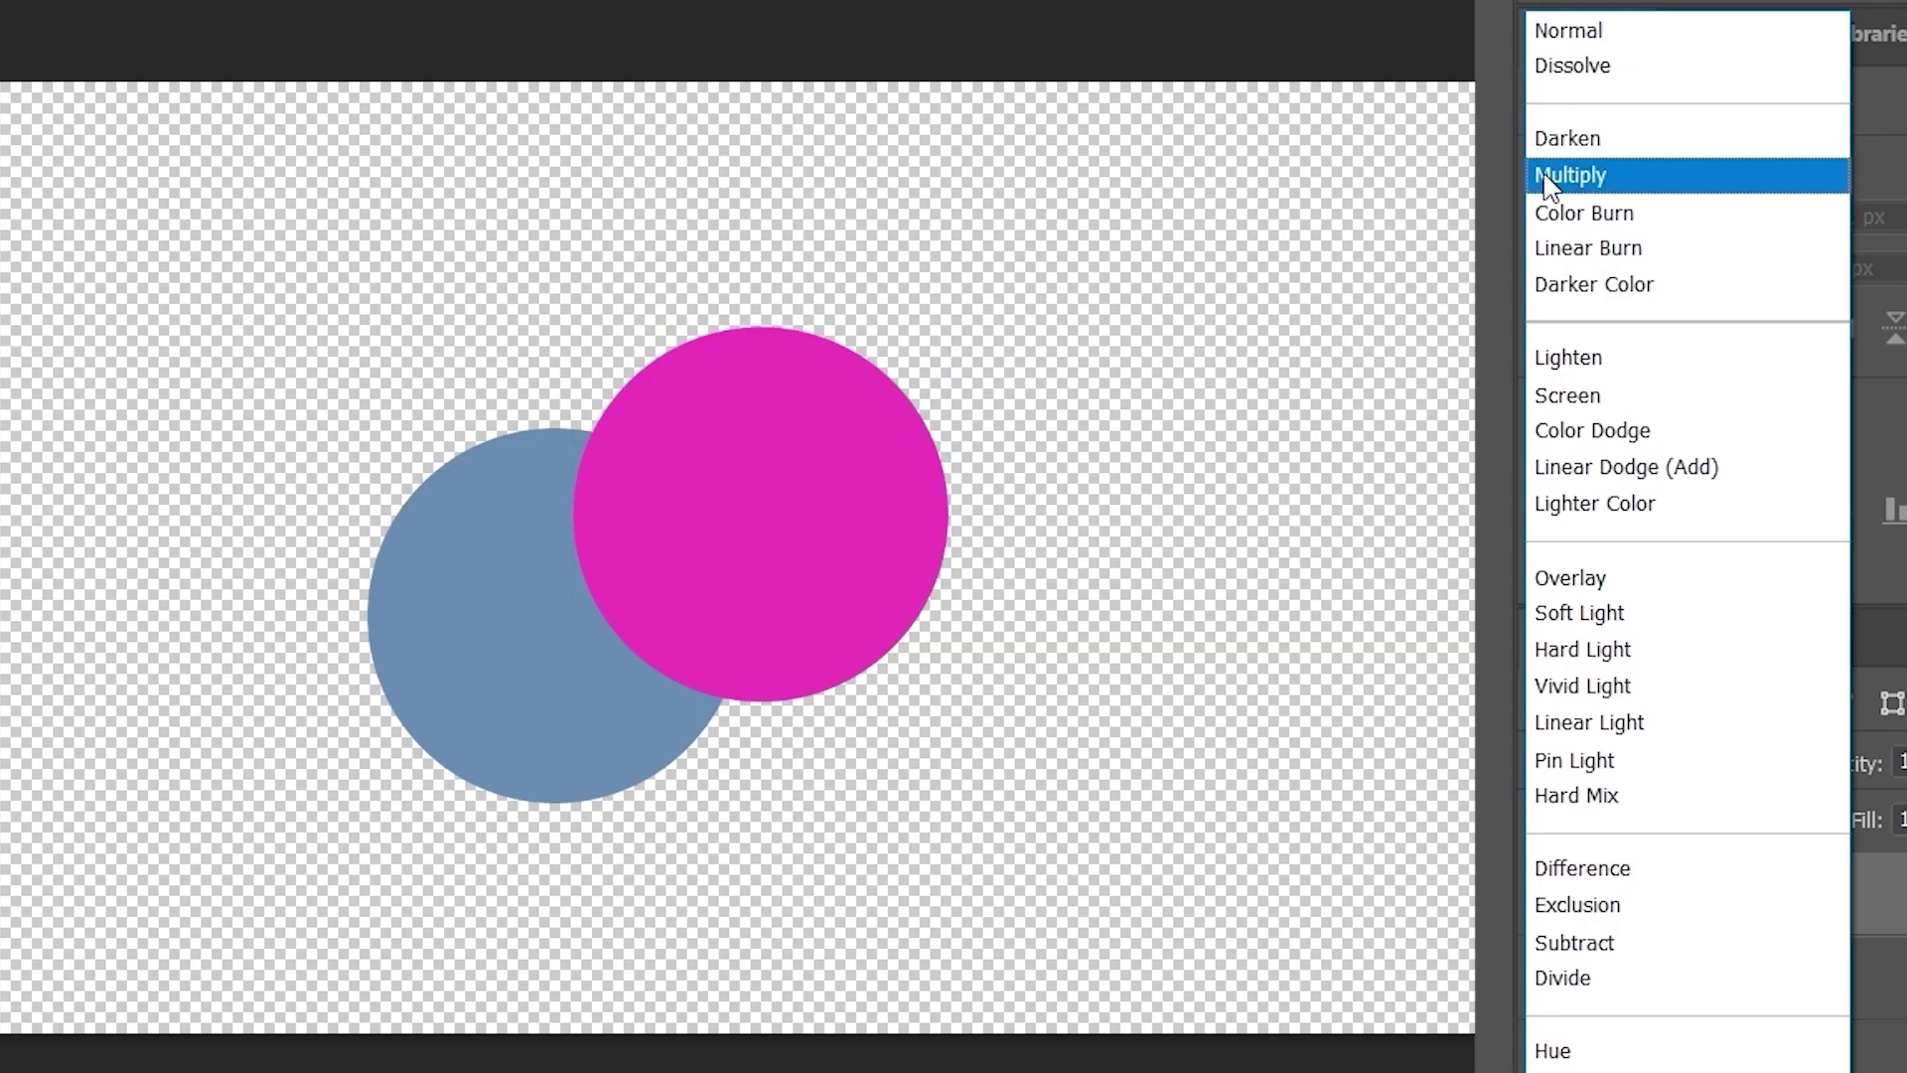
pyautogui.press('Escape')
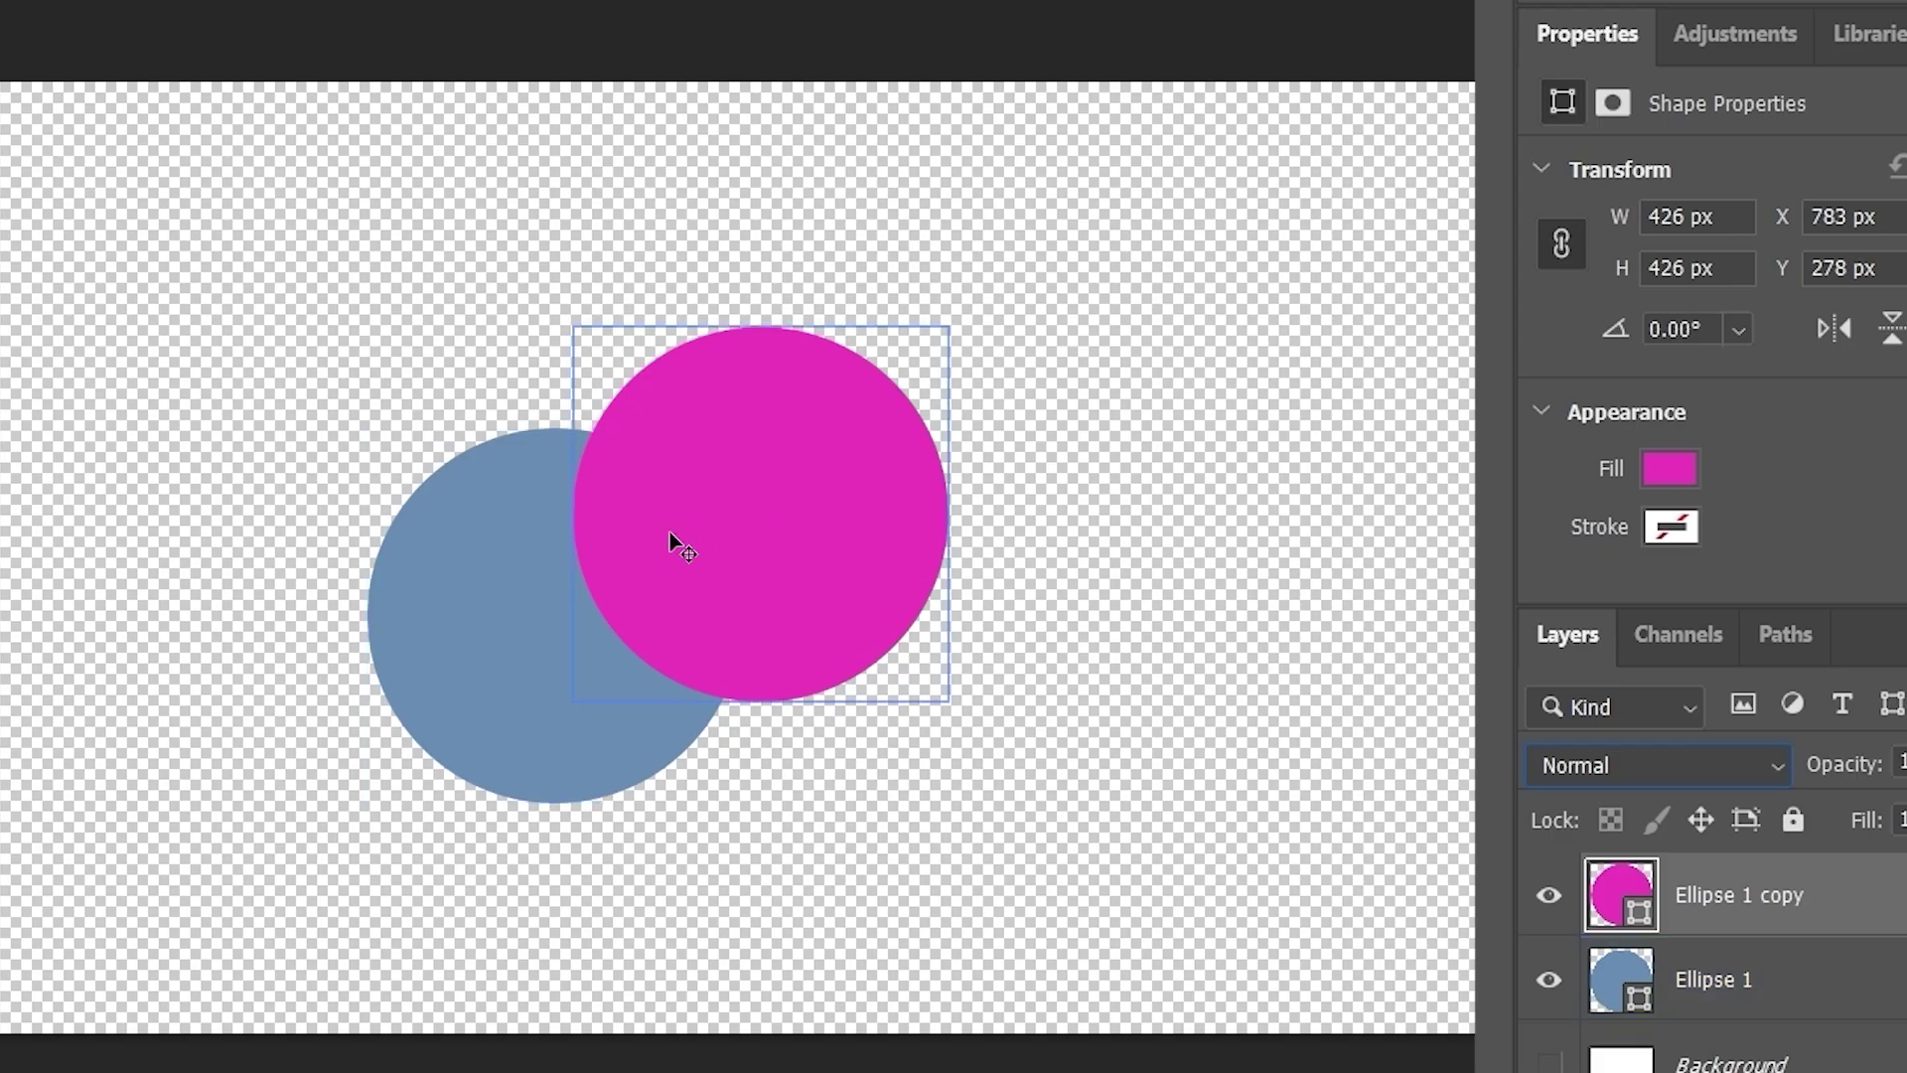
pyautogui.moveTo(763, 438); pyautogui.dragTo(741, 490)
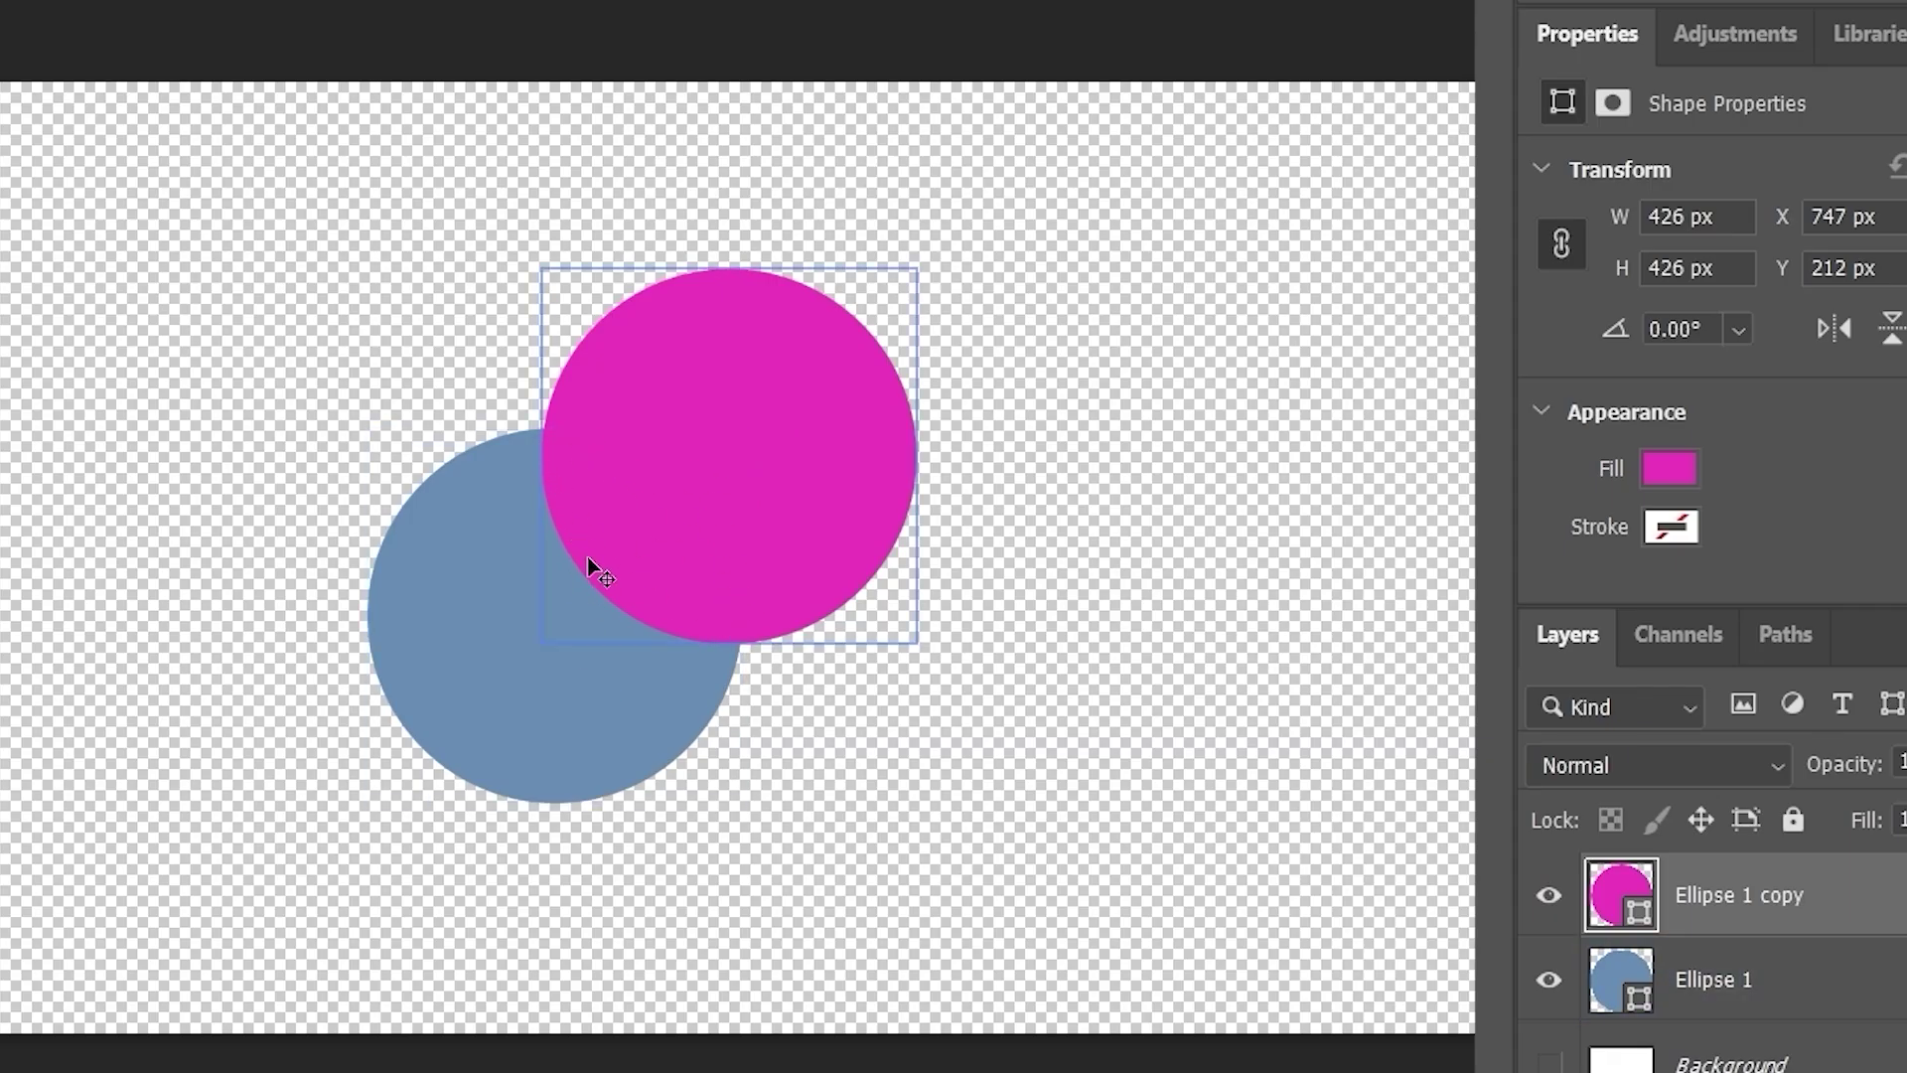
pyautogui.moveTo(626, 460); pyautogui.dragTo(686, 475)
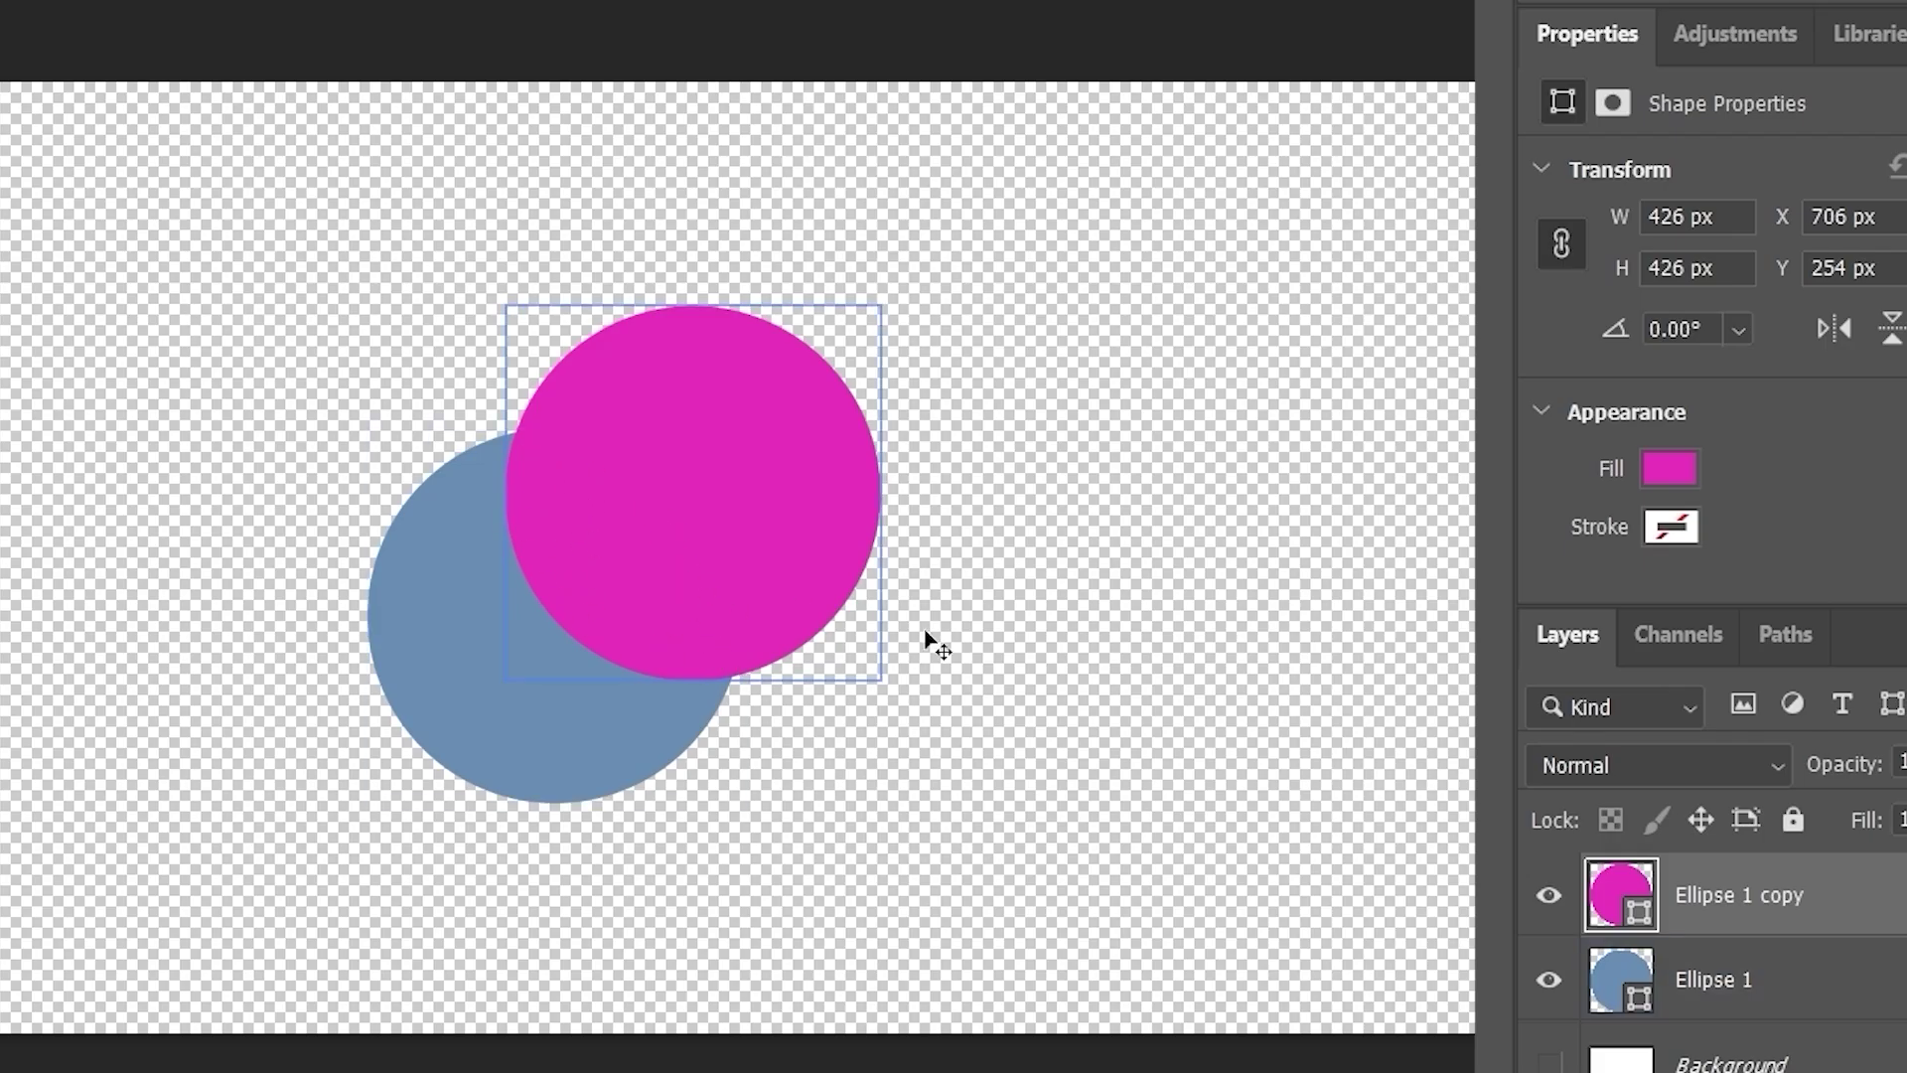
# - Preview Multiply on the magenta circle's layer and set its blend mode to Linear Burn
pyautogui.click(1594, 763)
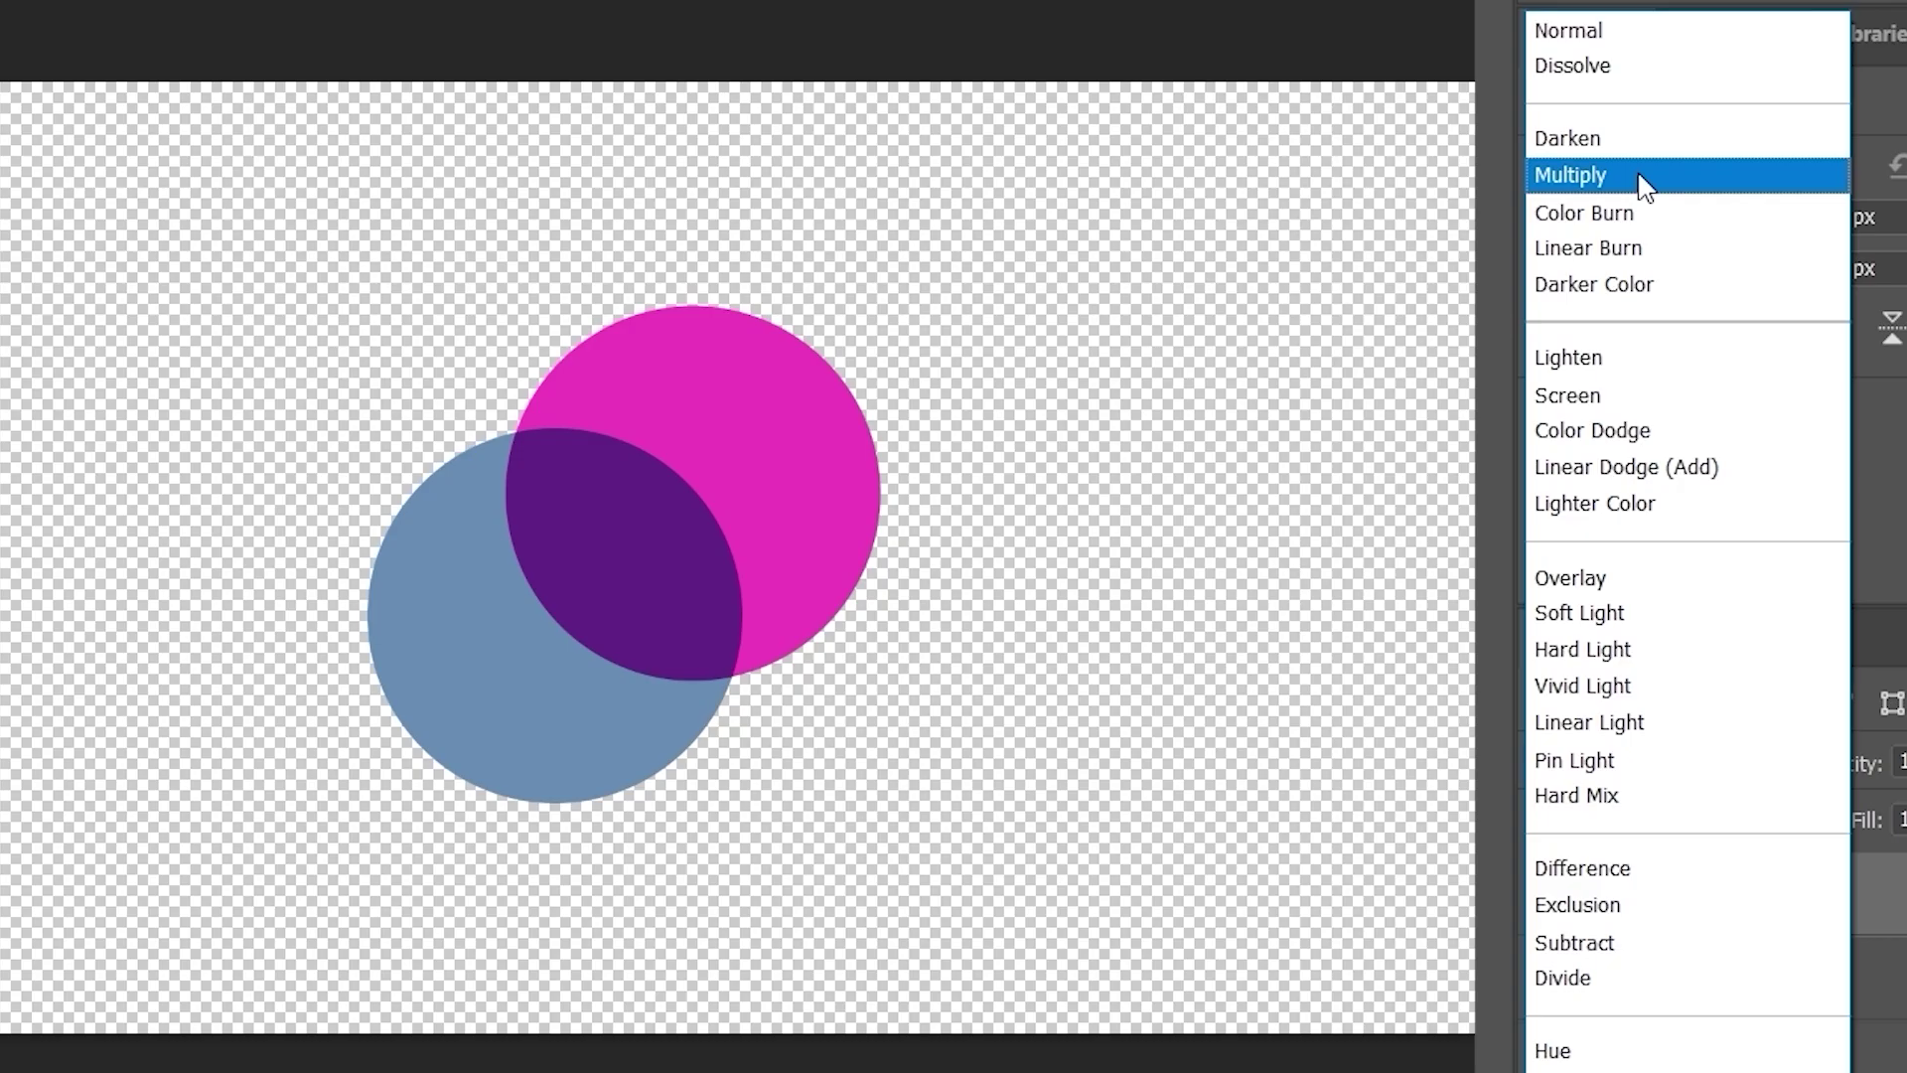
pyautogui.click(1655, 251)
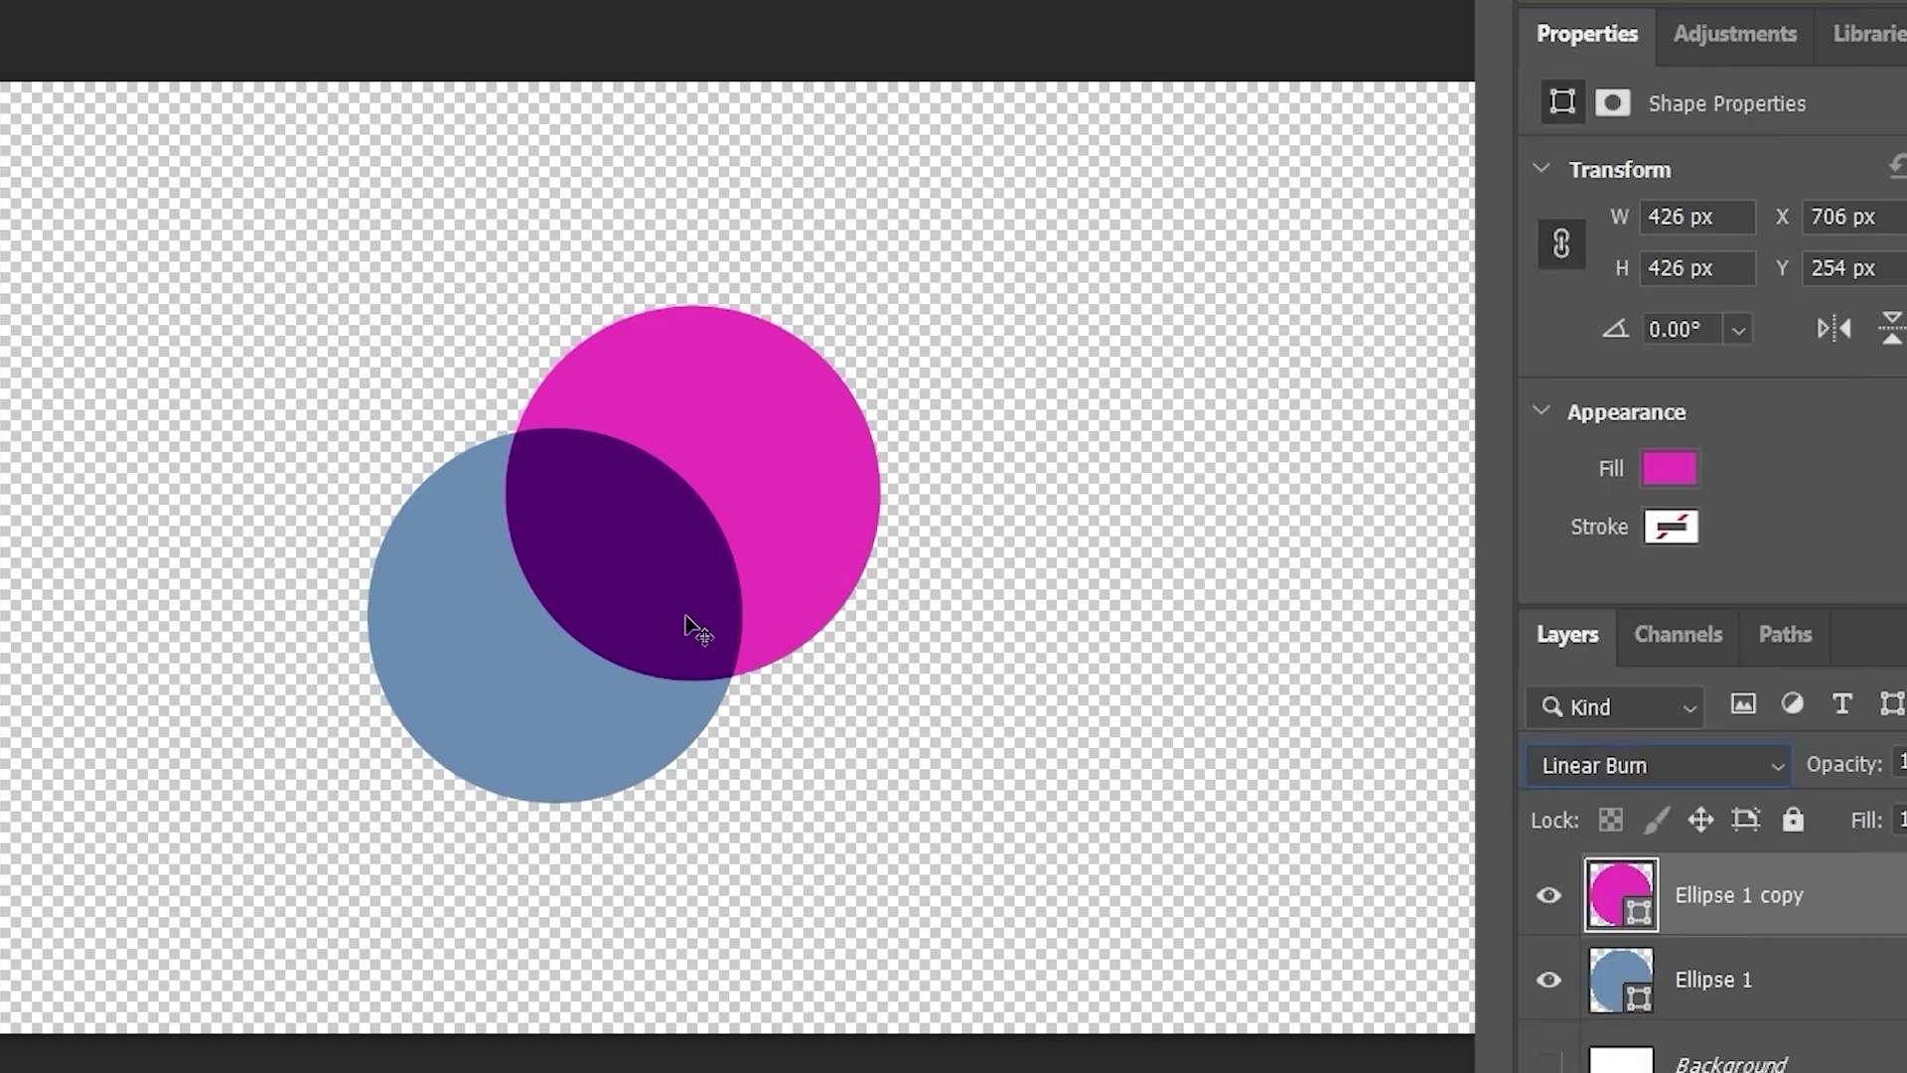
pyautogui.click(1609, 765)
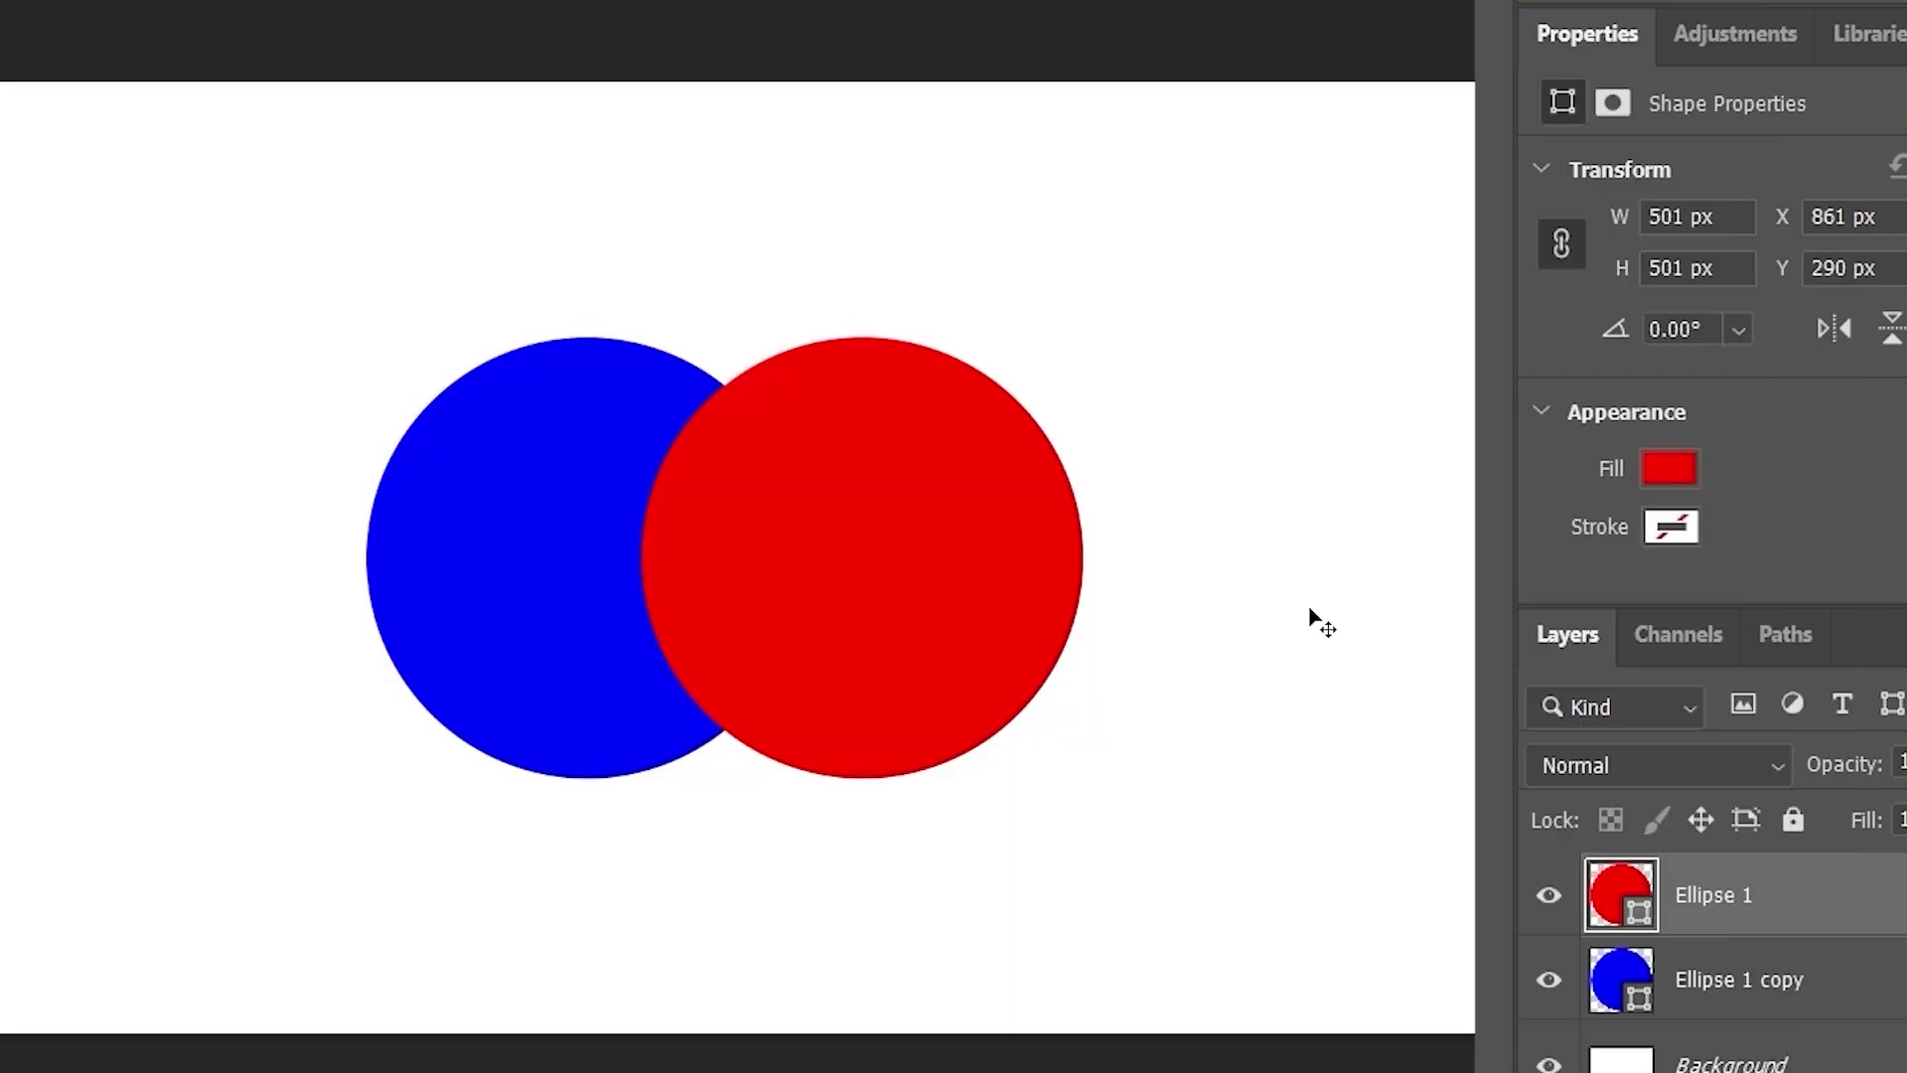
# - Reposition the overlapping circles, placing the blue one at about X 528 px, Y 290 px and the red one at about X 855 px, Y 268 px
pyautogui.moveTo(900, 636); pyautogui.dragTo(938, 634)
pyautogui.moveTo(562, 544); pyautogui.dragTo(562, 556)
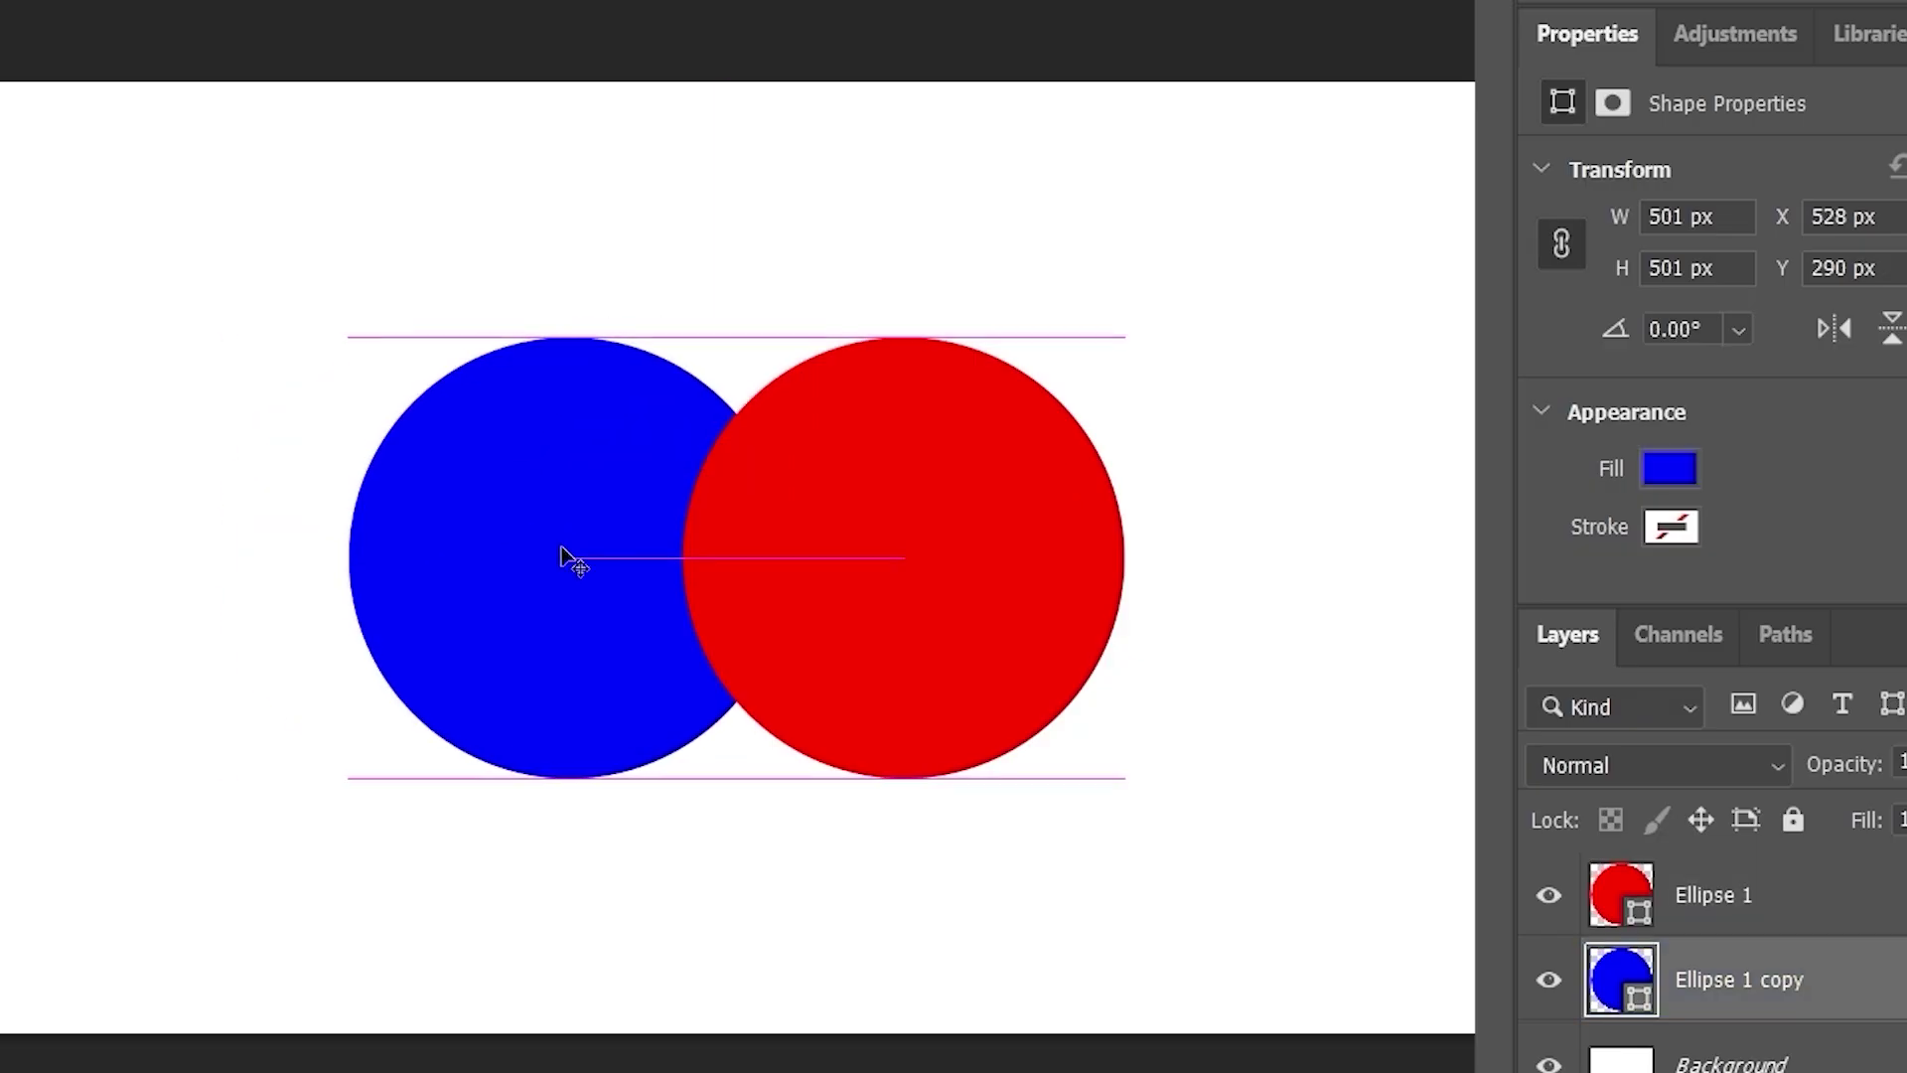
pyautogui.moveTo(1009, 631); pyautogui.dragTo(960, 610)
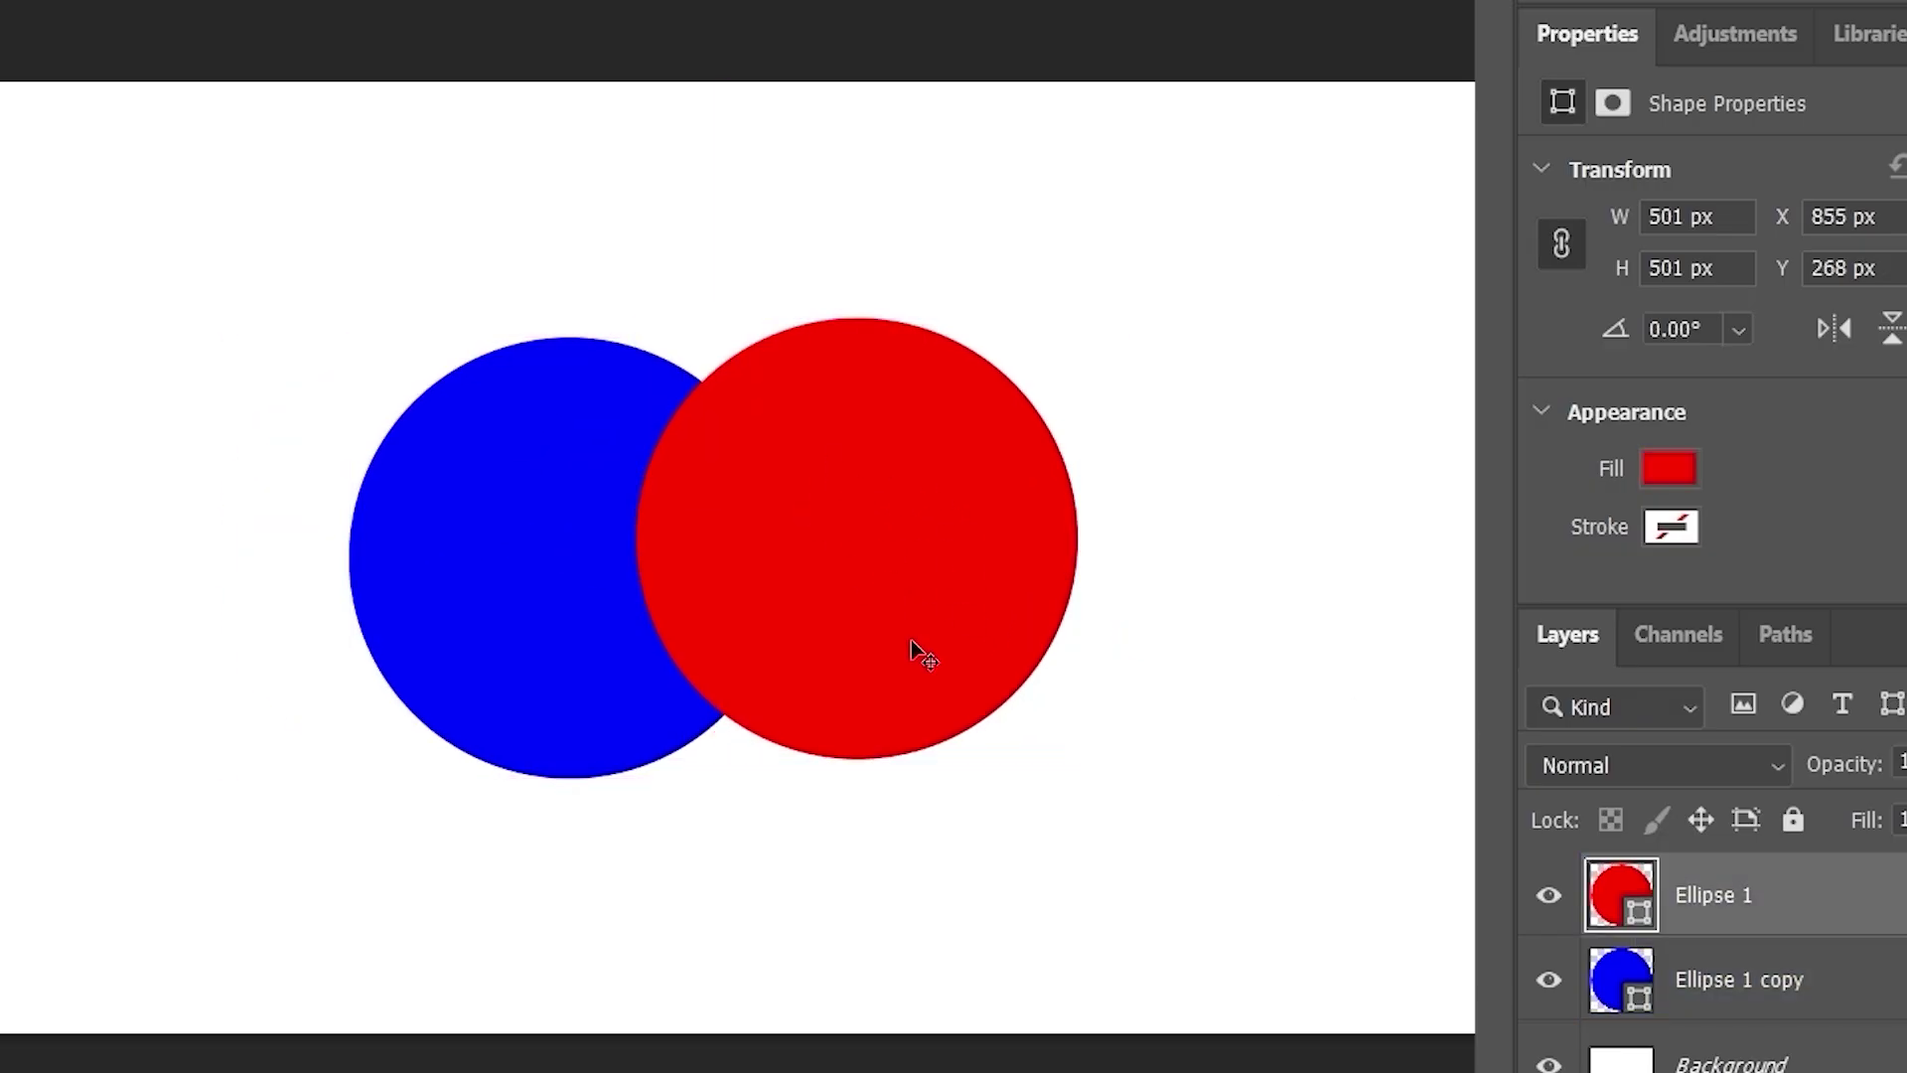
# - Inspect the fill colour values of the red circle and the blue circle in the colour picker
pyautogui.doubleClick(1644, 911)
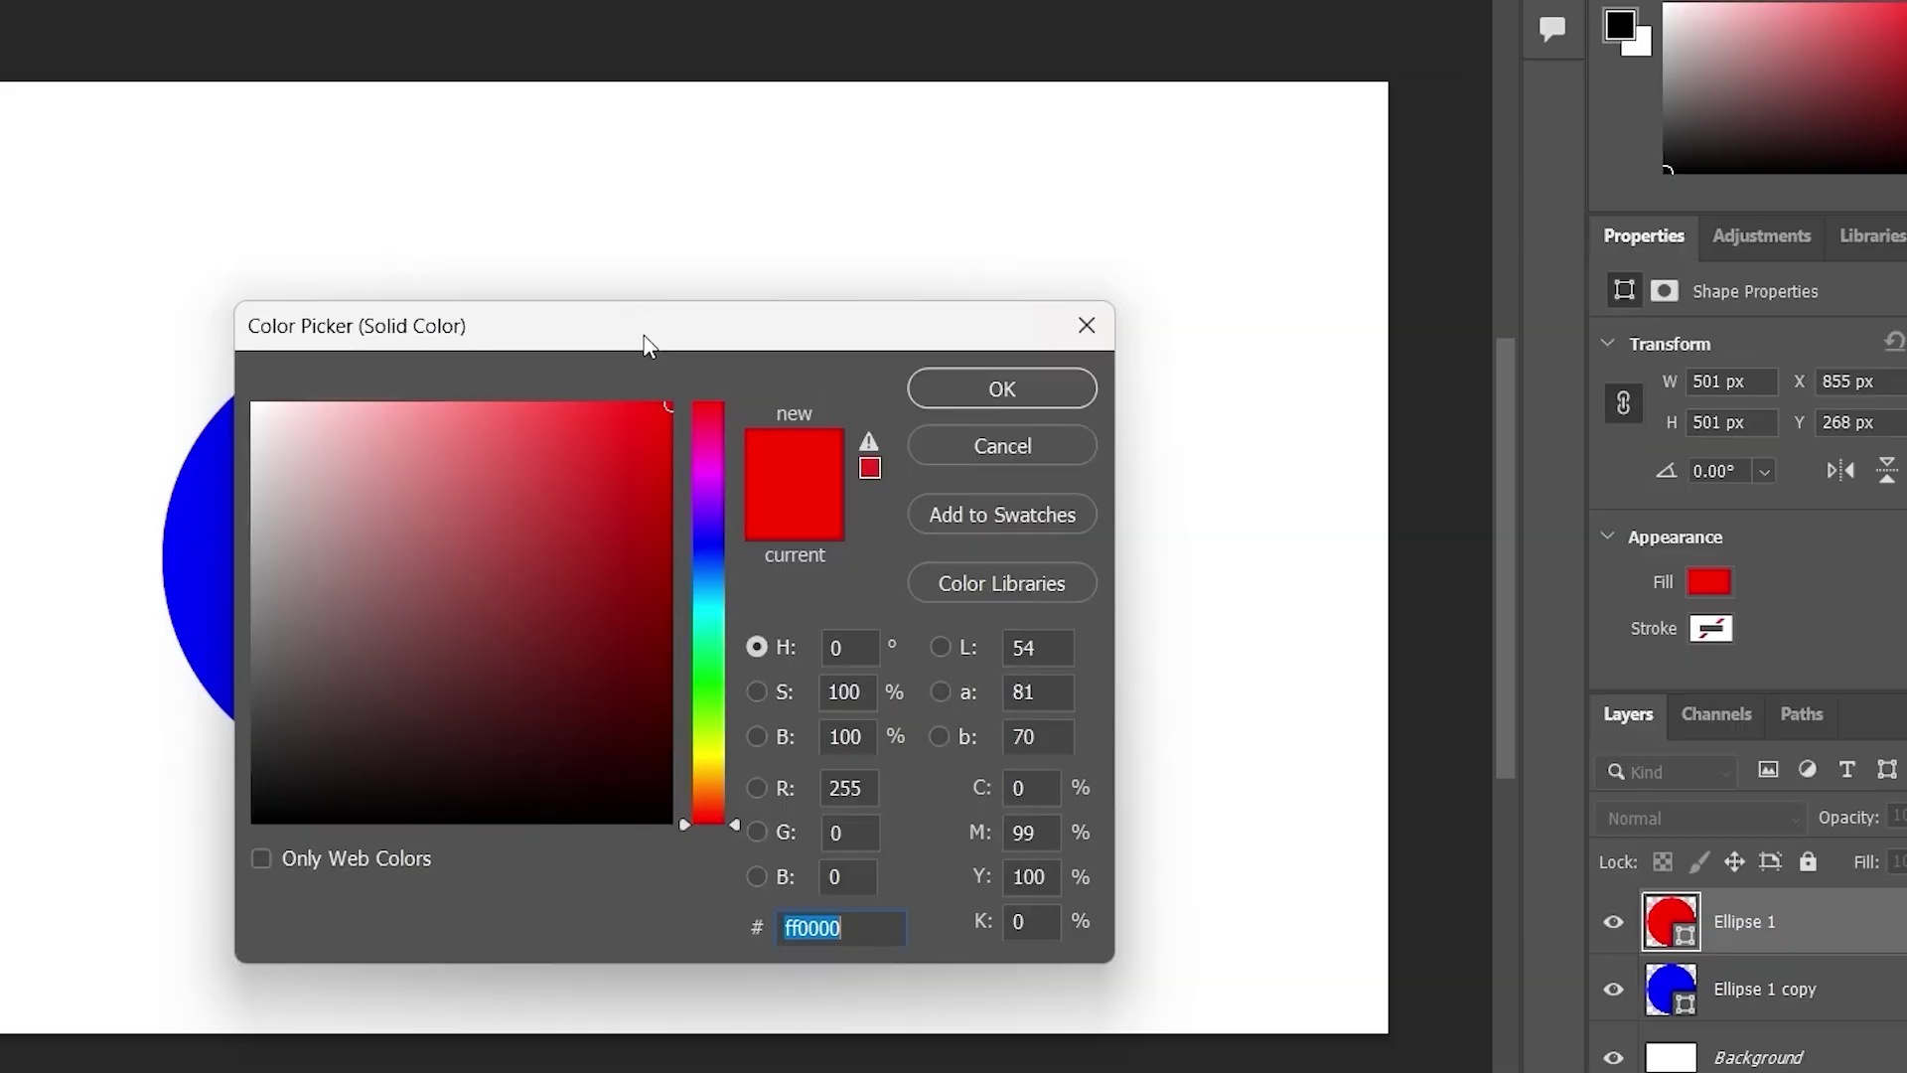
pyautogui.moveTo(639, 341); pyautogui.dragTo(1416, 344)
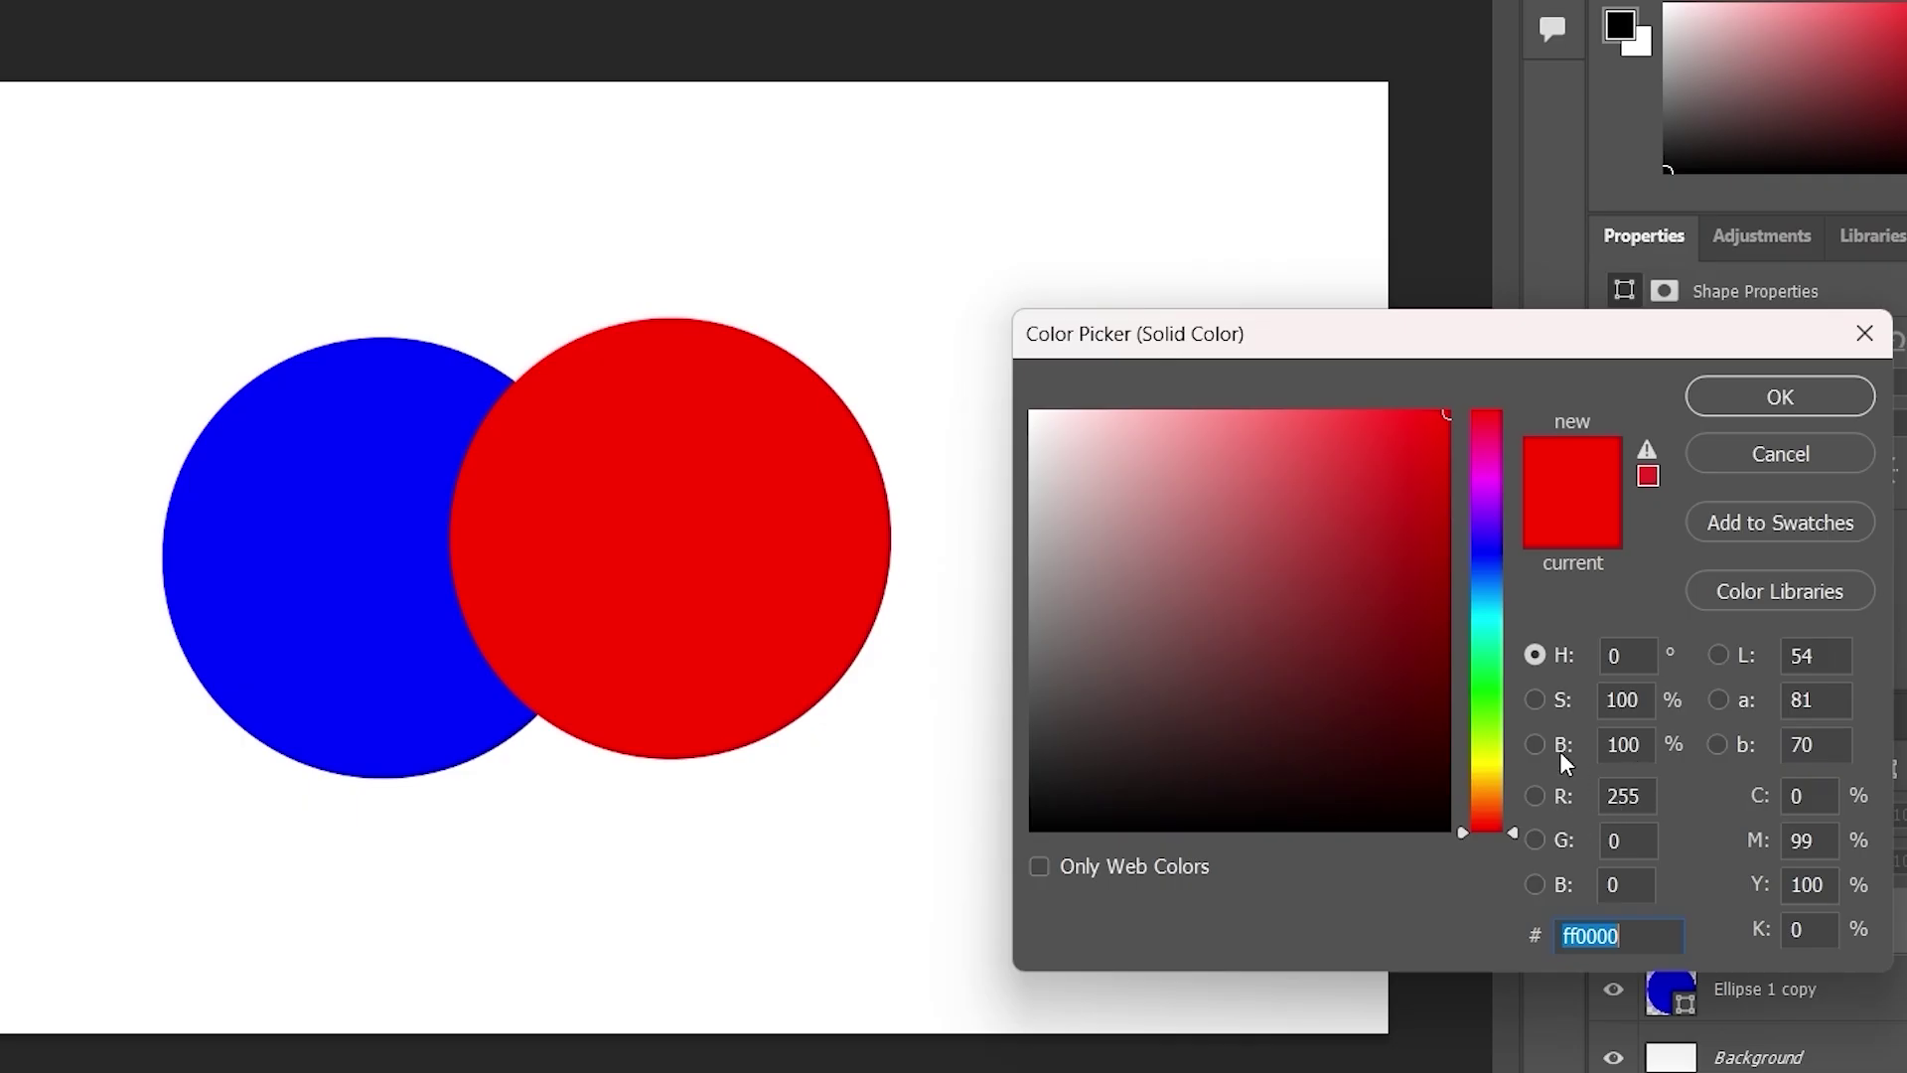
pyautogui.click(1783, 396)
pyautogui.click(1689, 1004)
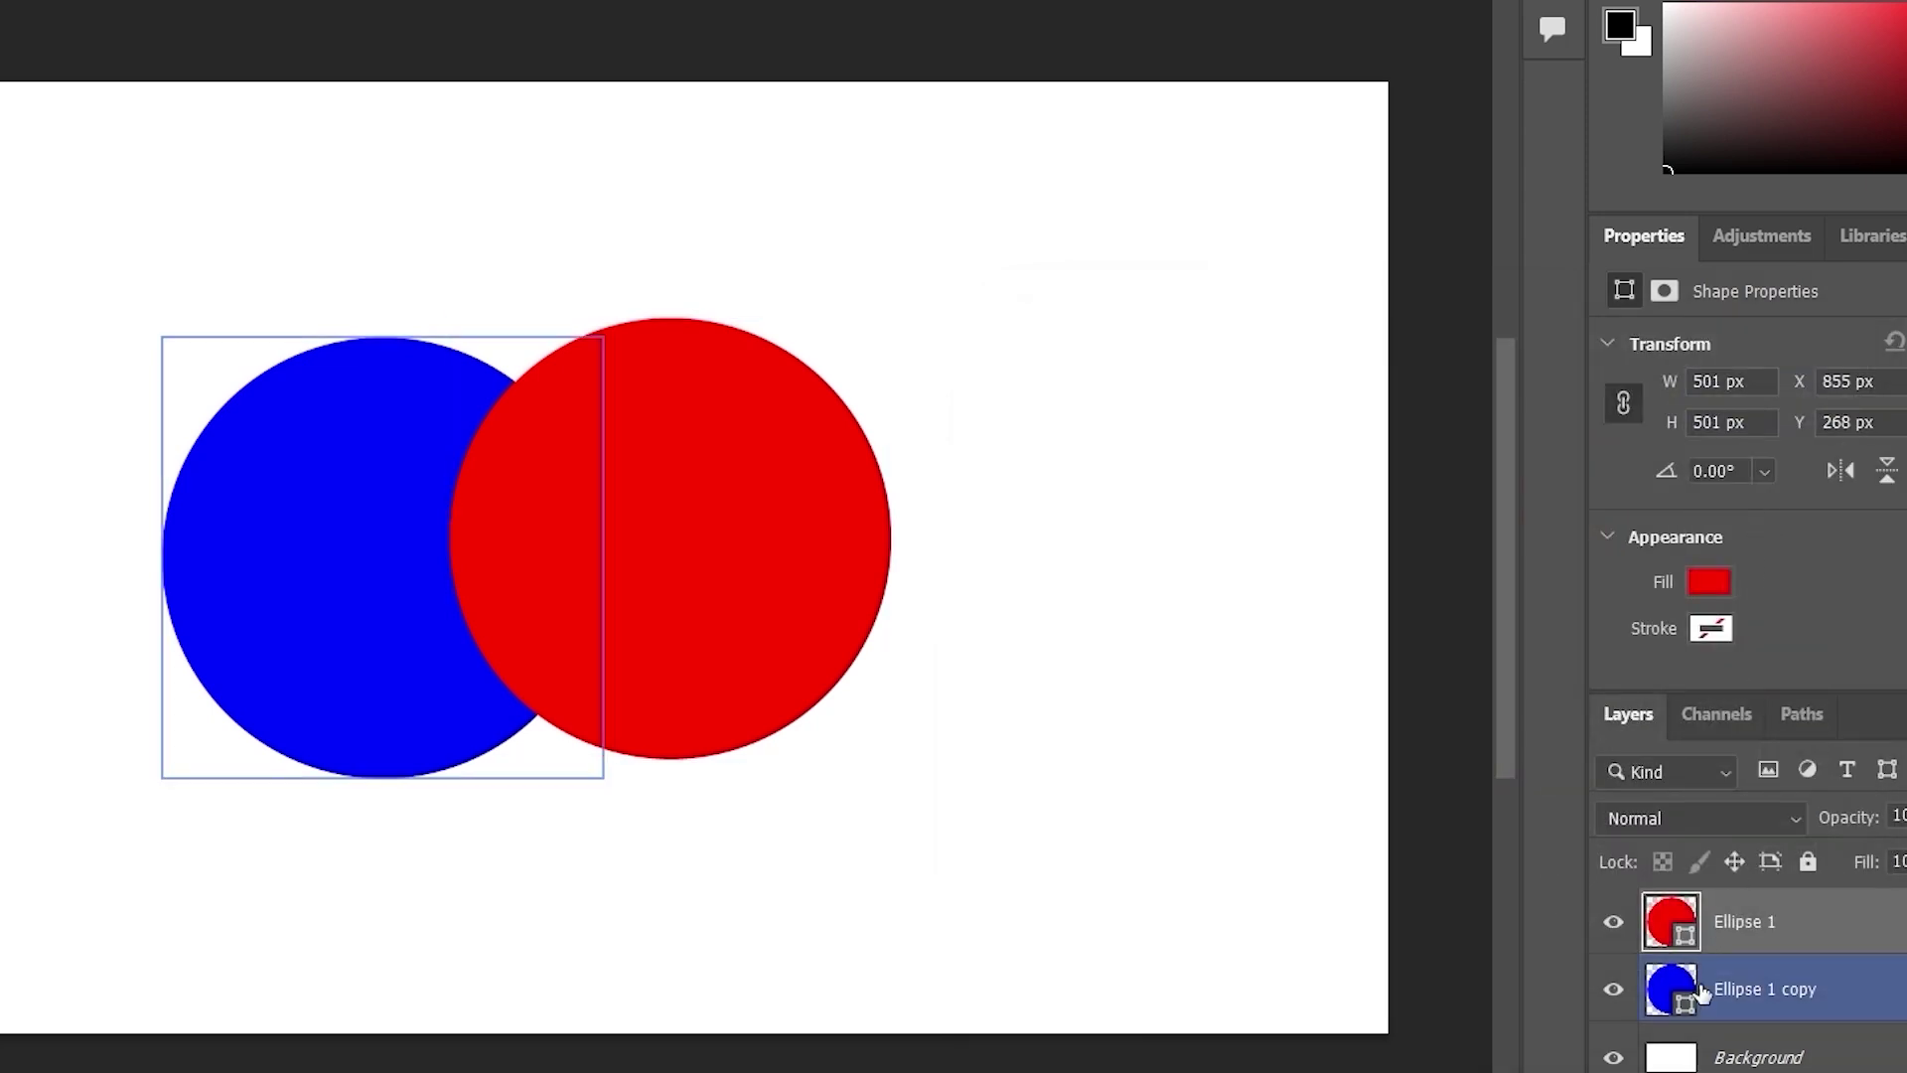
pyautogui.doubleClick(1690, 998)
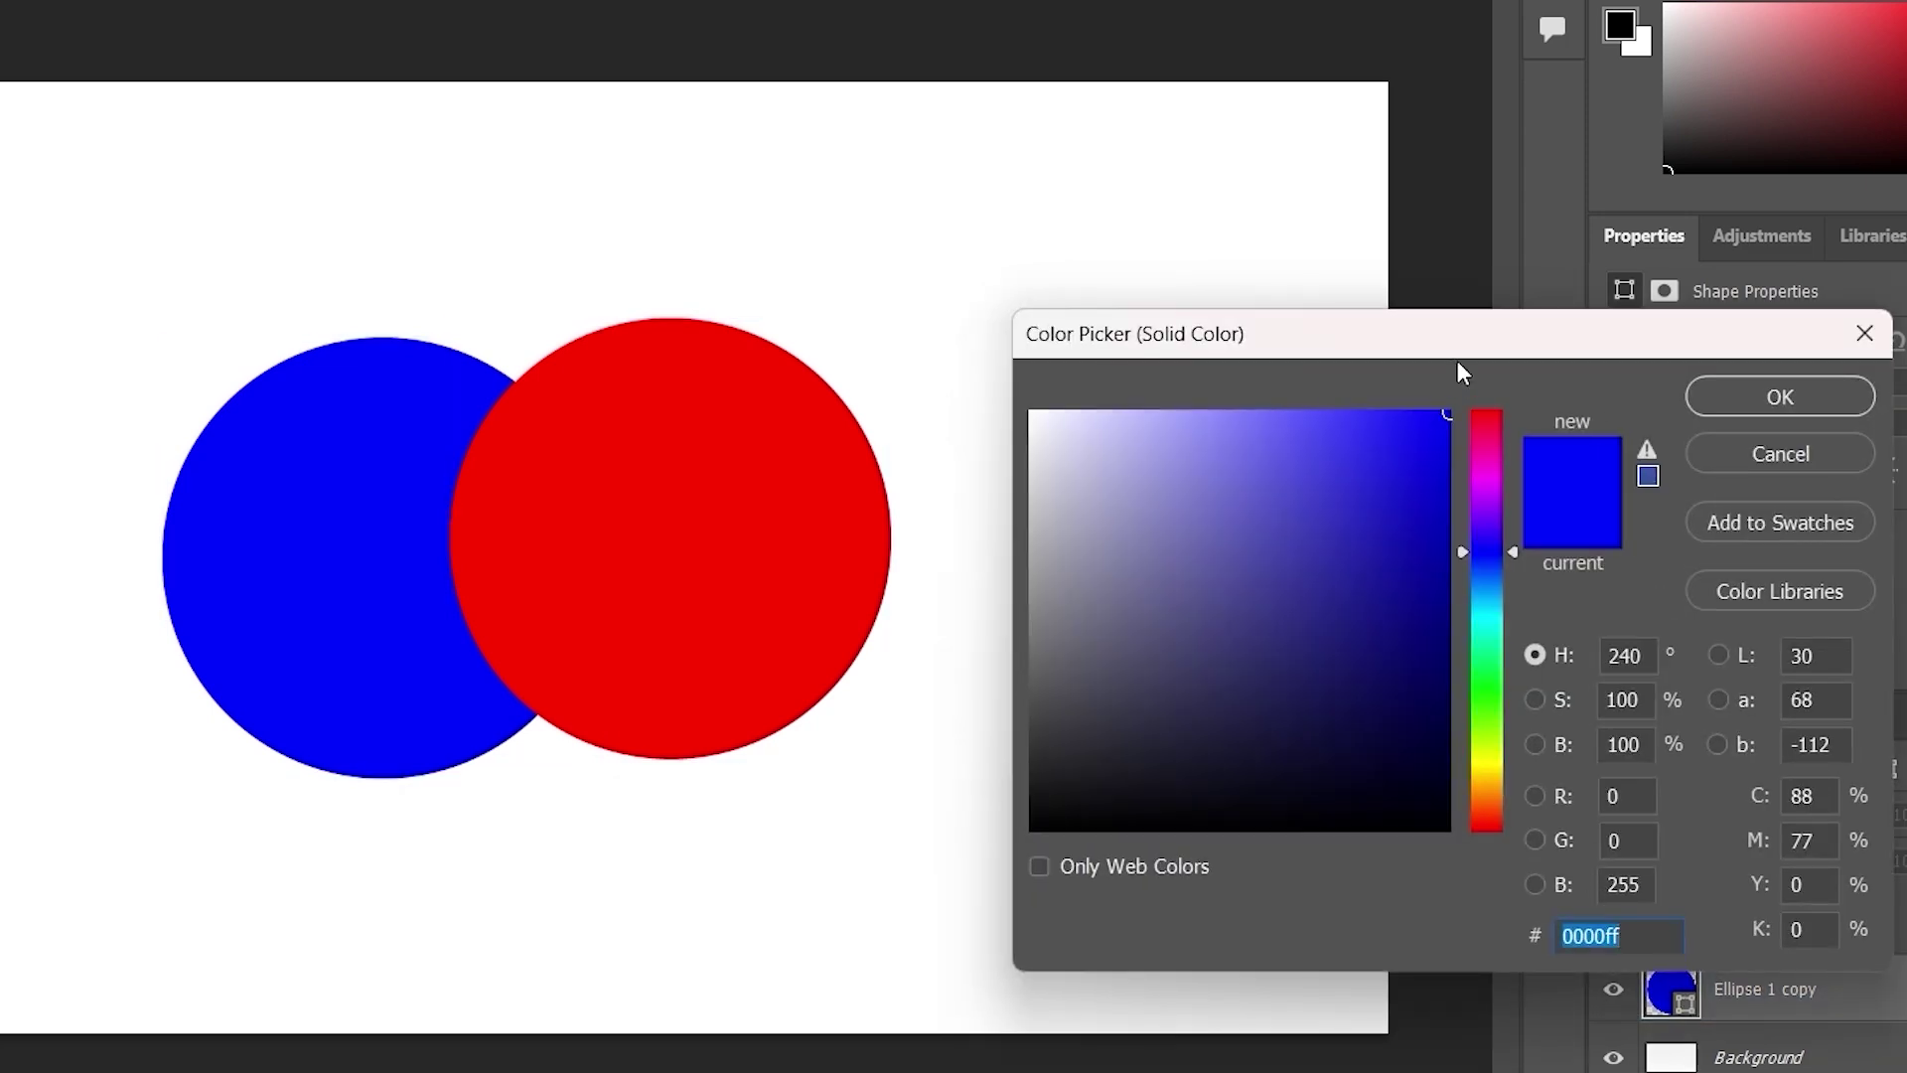
pyautogui.moveTo(1460, 347); pyautogui.dragTo(1470, 412)
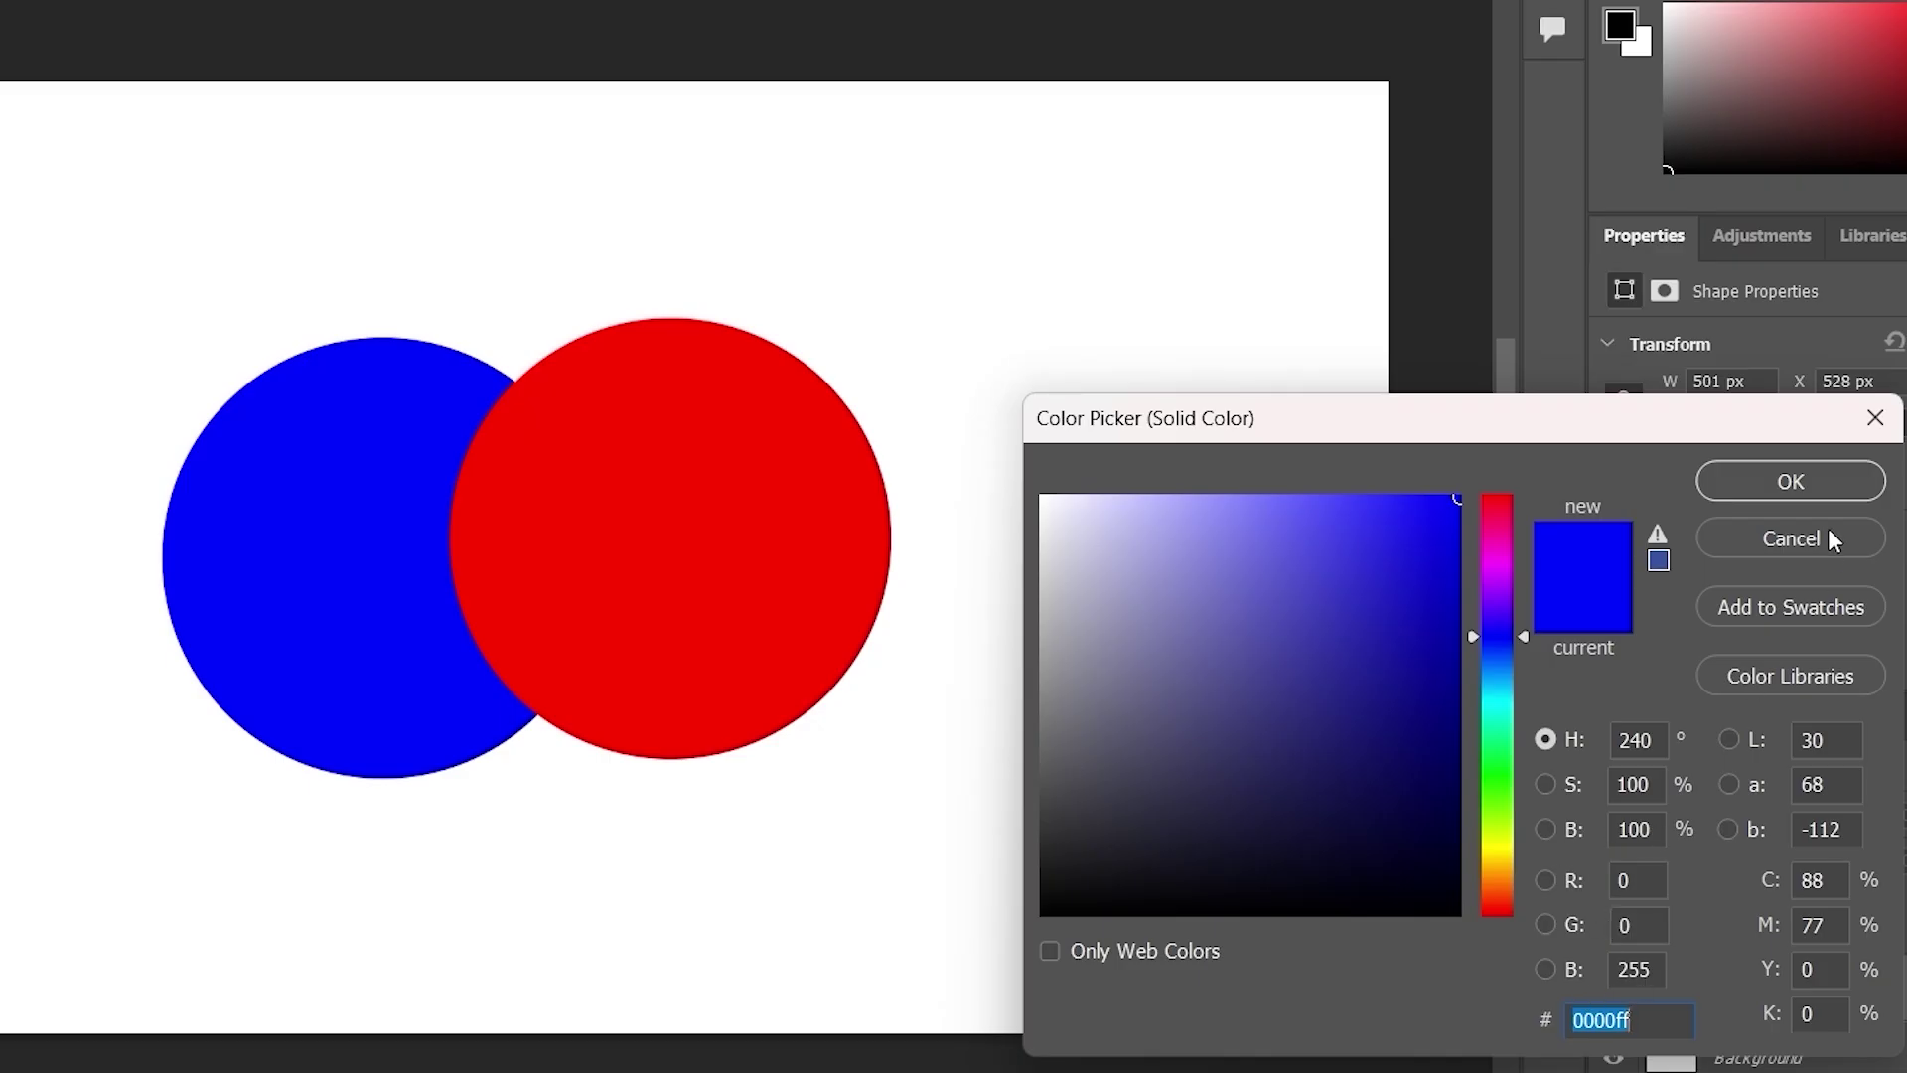
pyautogui.click(1876, 417)
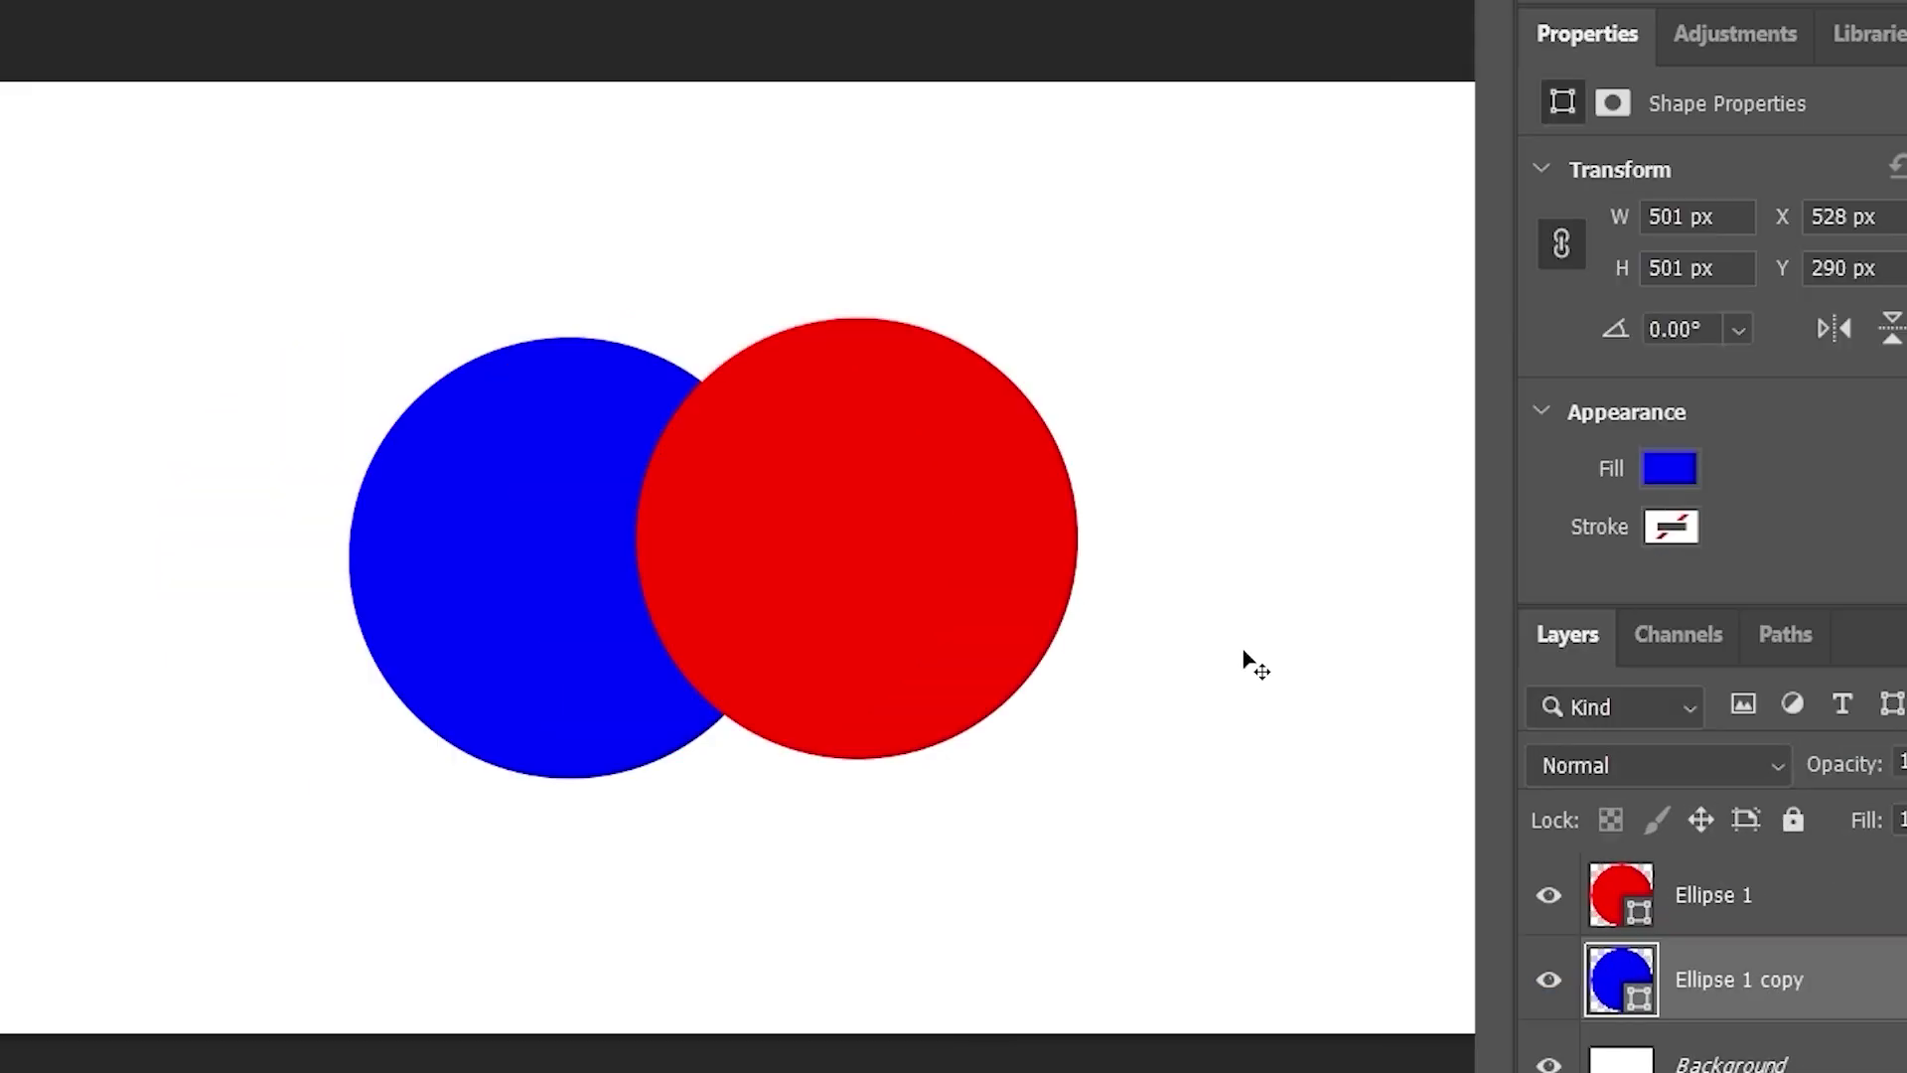
# - Reposition the overlapping circles, placing the blue one at about X 576 px, Y 349 px with the red one overlapping it
pyautogui.click(907, 609)
pyautogui.moveTo(901, 548)
pyautogui.mouseDown()
pyautogui.moveTo(912, 475)
pyautogui.moveTo(430, 524)
pyautogui.moveTo(868, 592)
pyautogui.moveTo(925, 576)
pyautogui.mouseUp()
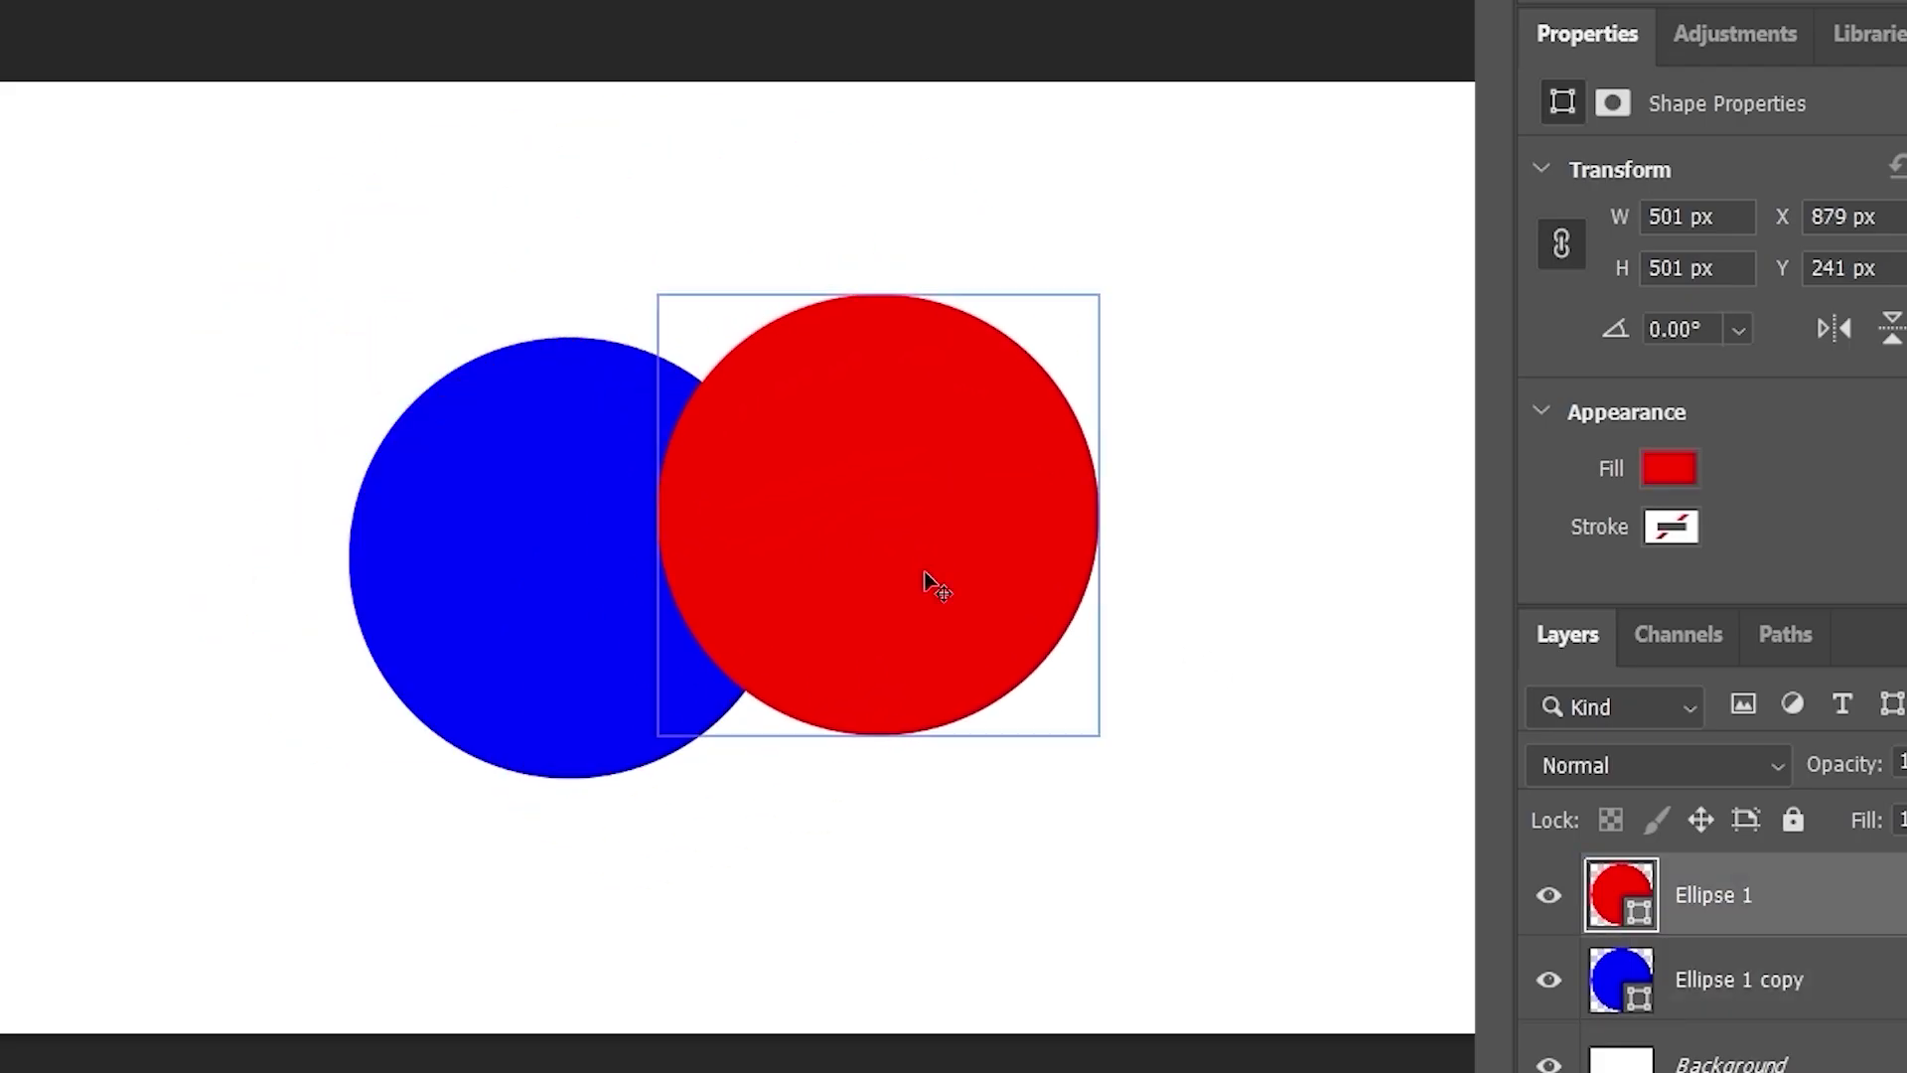
pyautogui.moveTo(532, 629); pyautogui.dragTo(557, 694)
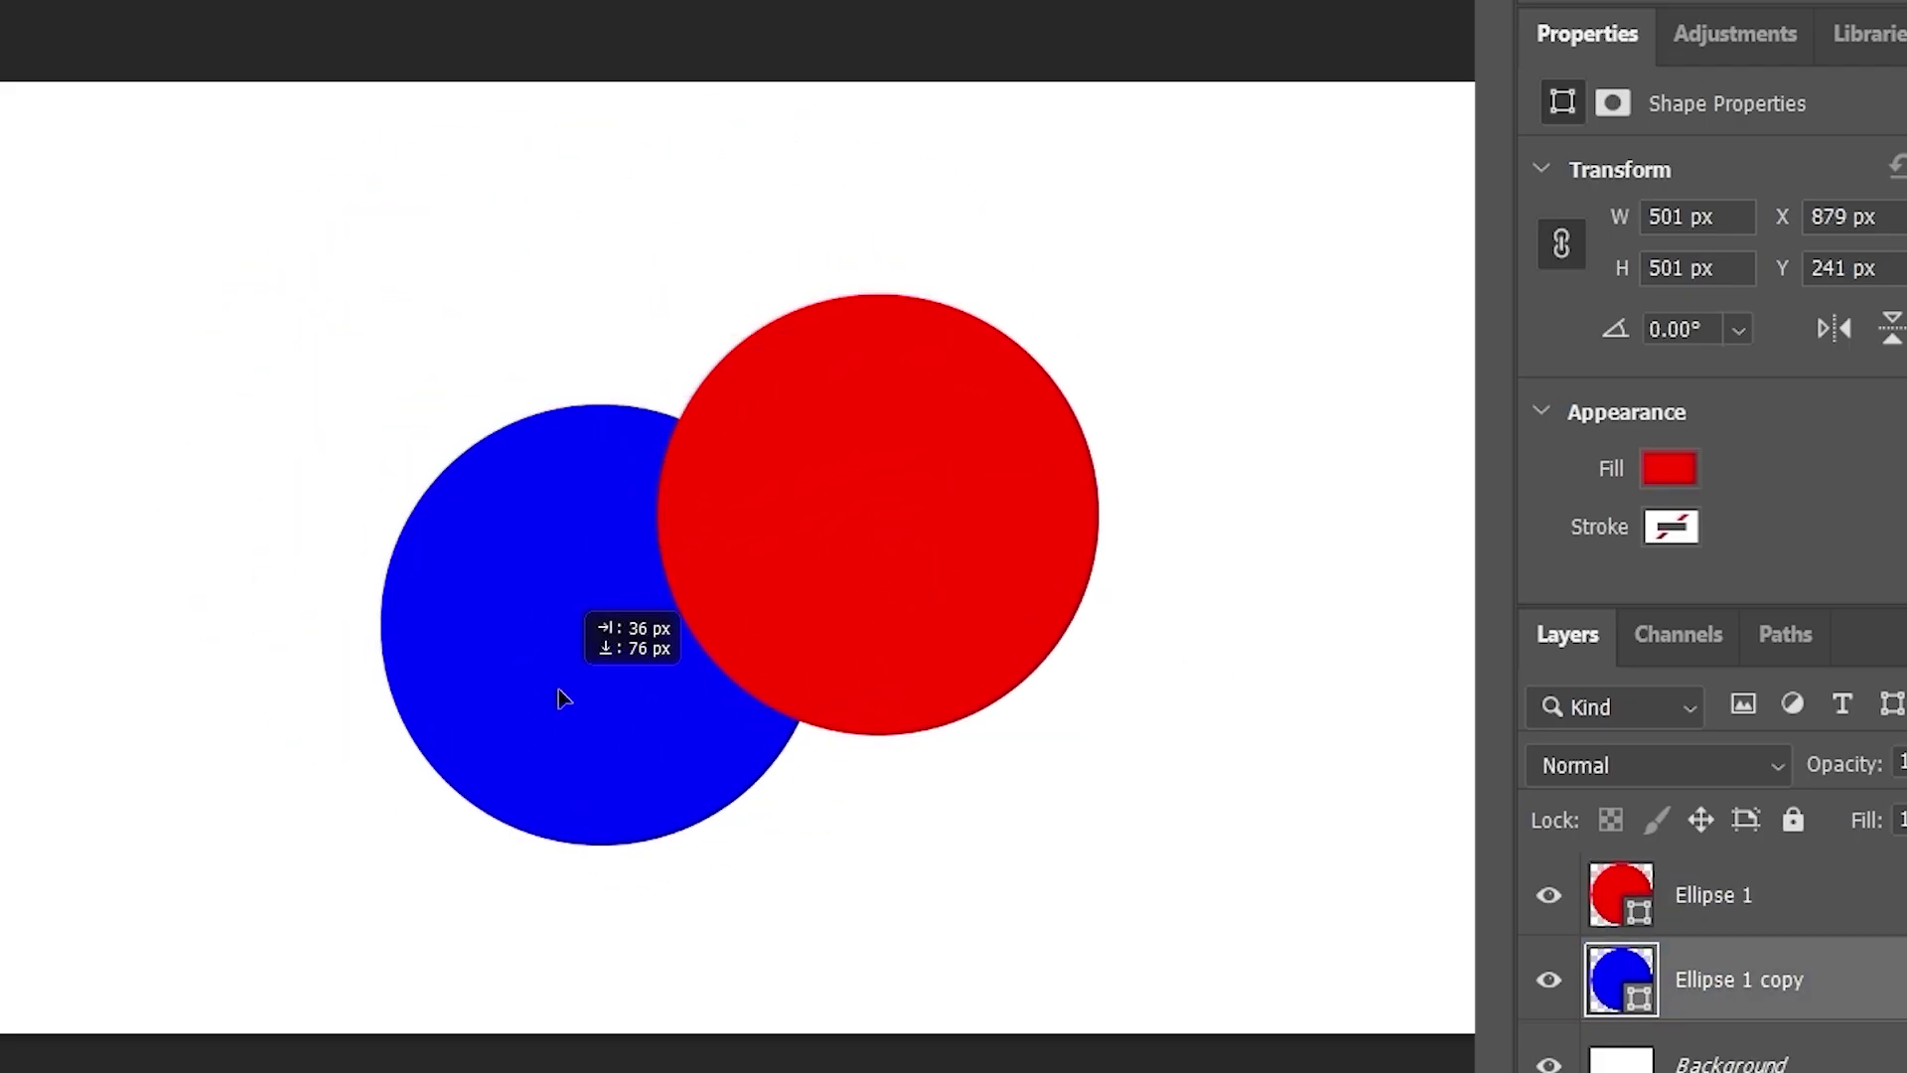
pyautogui.moveTo(800, 548); pyautogui.dragTo(794, 600)
pyautogui.moveTo(903, 507); pyautogui.dragTo(821, 535)
pyautogui.moveTo(894, 660); pyautogui.dragTo(907, 611)
pyautogui.click(579, 630)
pyautogui.moveTo(523, 640)
pyautogui.mouseDown()
pyautogui.moveTo(553, 589)
pyautogui.moveTo(533, 625)
pyautogui.mouseUp()
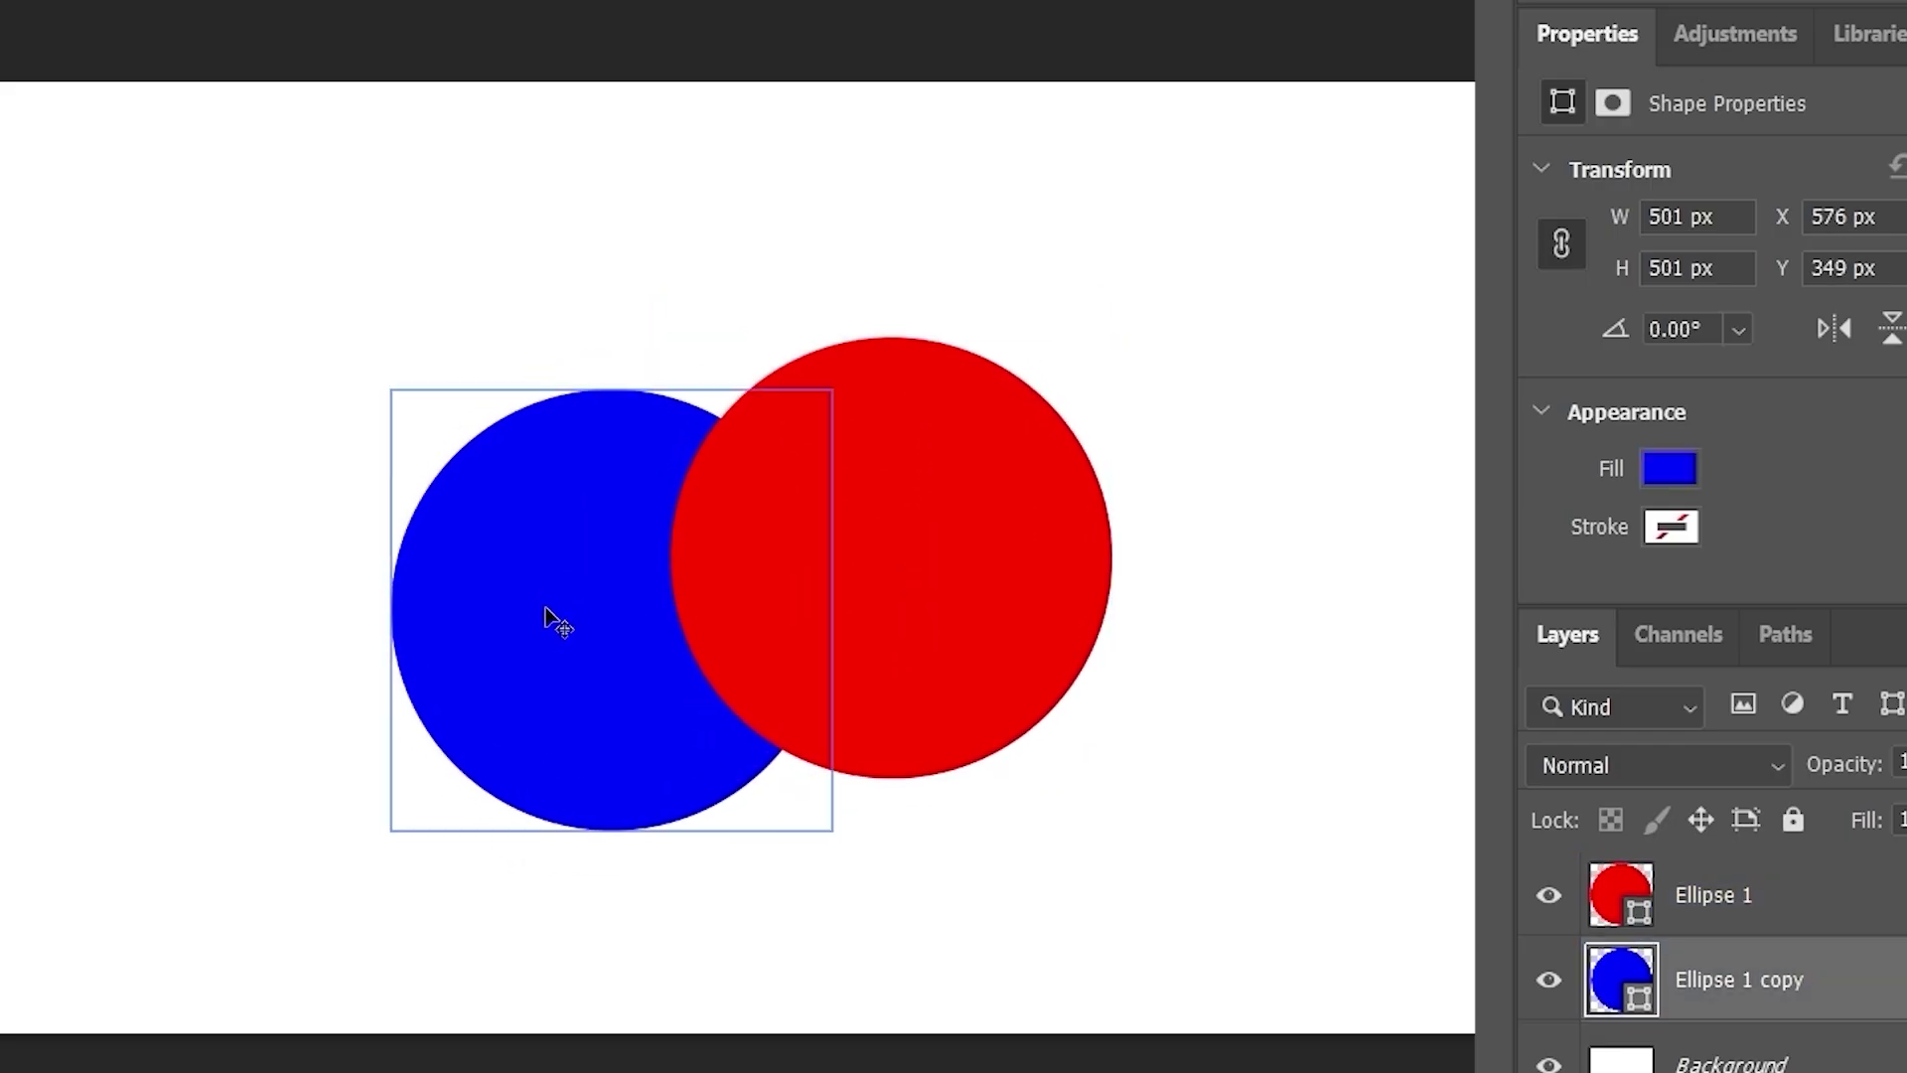
# - Move the red circle to about X 865 px, Y 349 px, level with the blue circle
pyautogui.click(875, 579)
pyautogui.moveTo(872, 572); pyautogui.dragTo(851, 574)
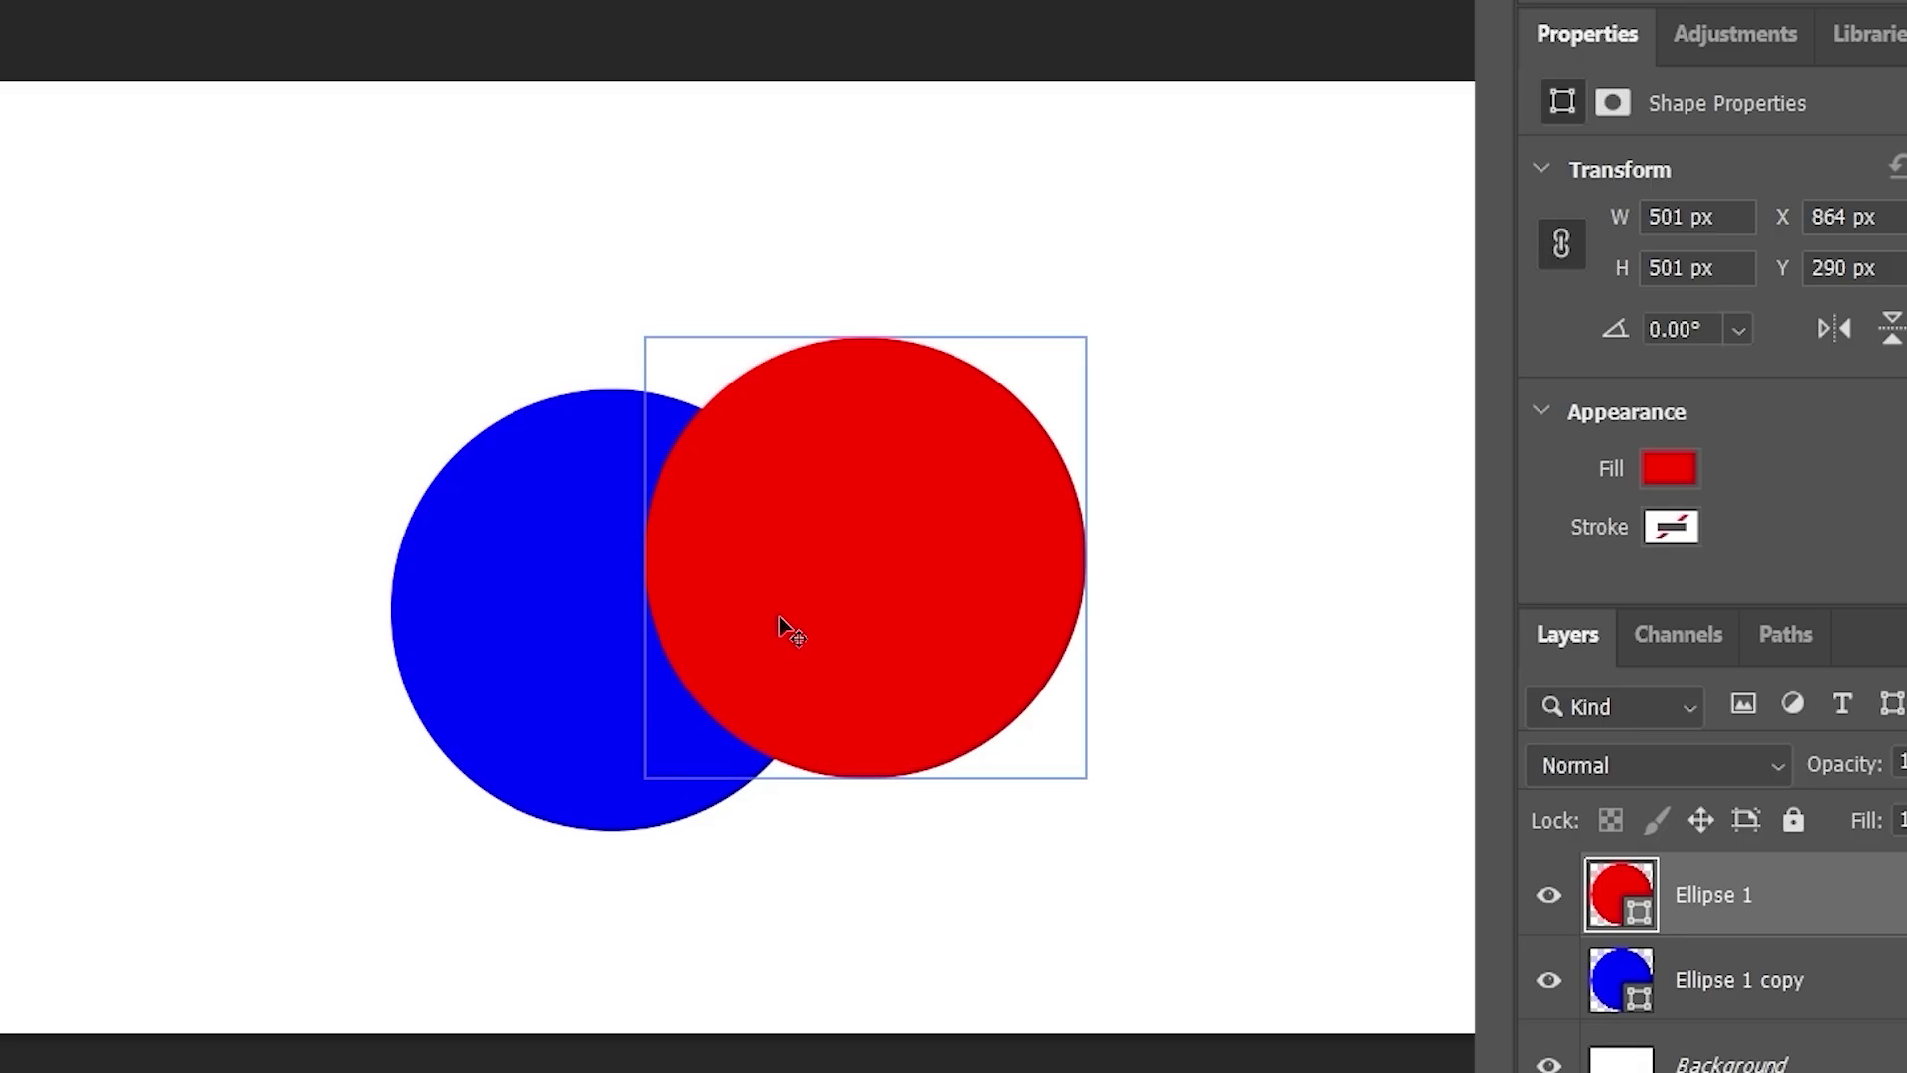
pyautogui.moveTo(874, 597); pyautogui.dragTo(872, 648)
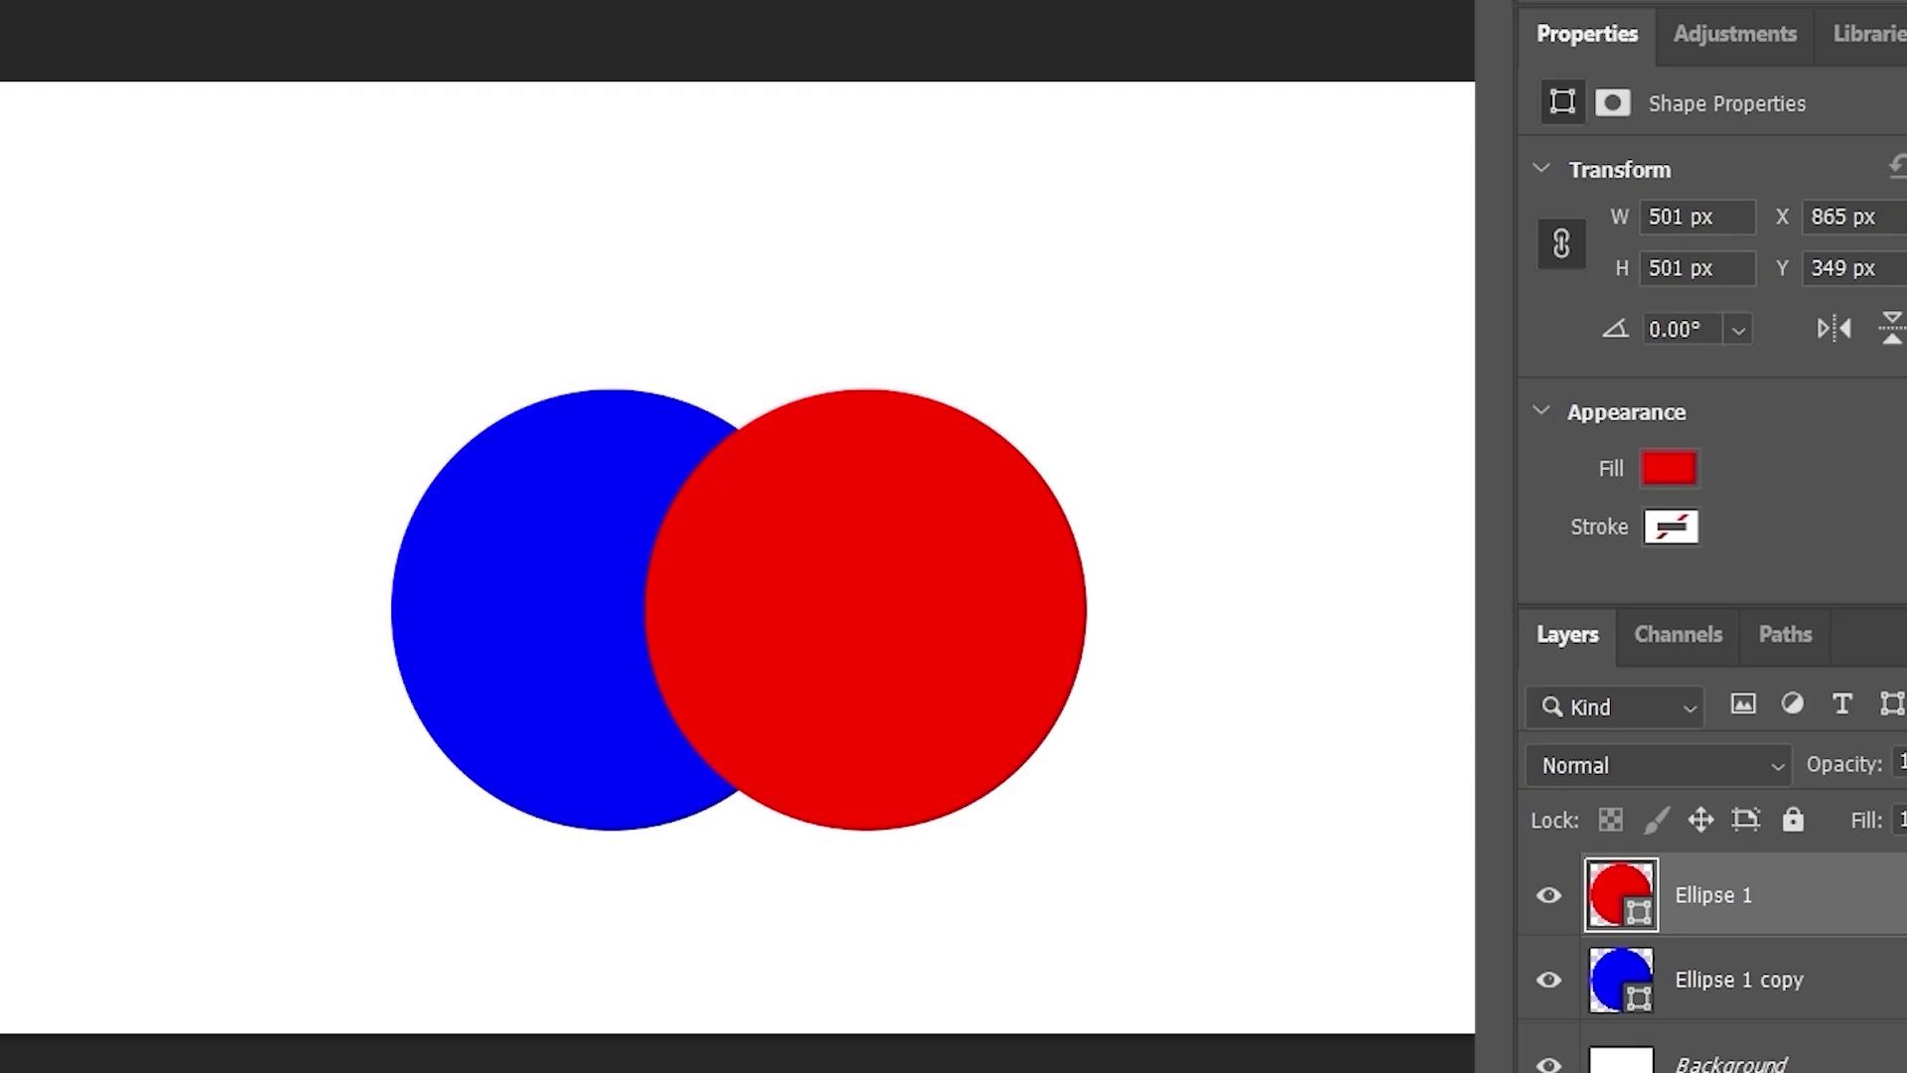
# - Preview the darkening blend modes on the red circle's layer and leave it set to Normal
pyautogui.click(1565, 769)
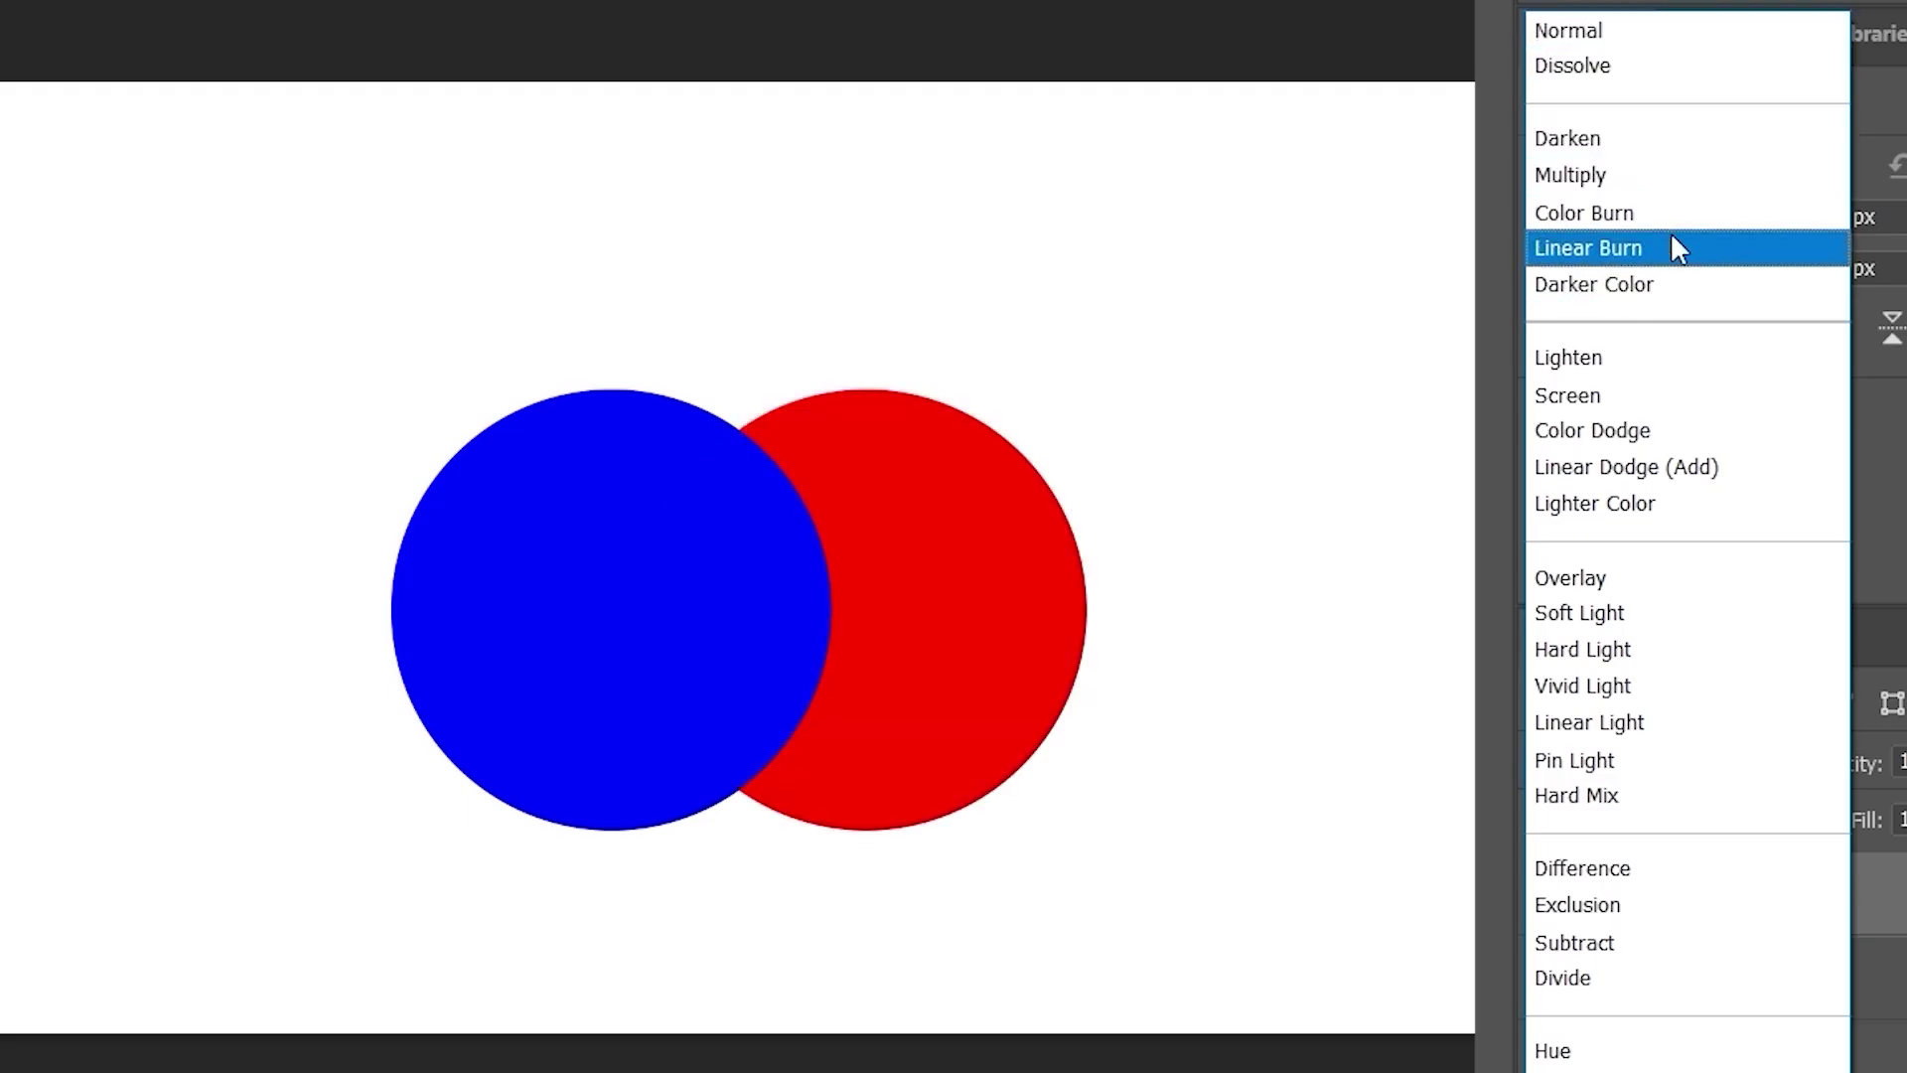
pyautogui.click(1594, 18)
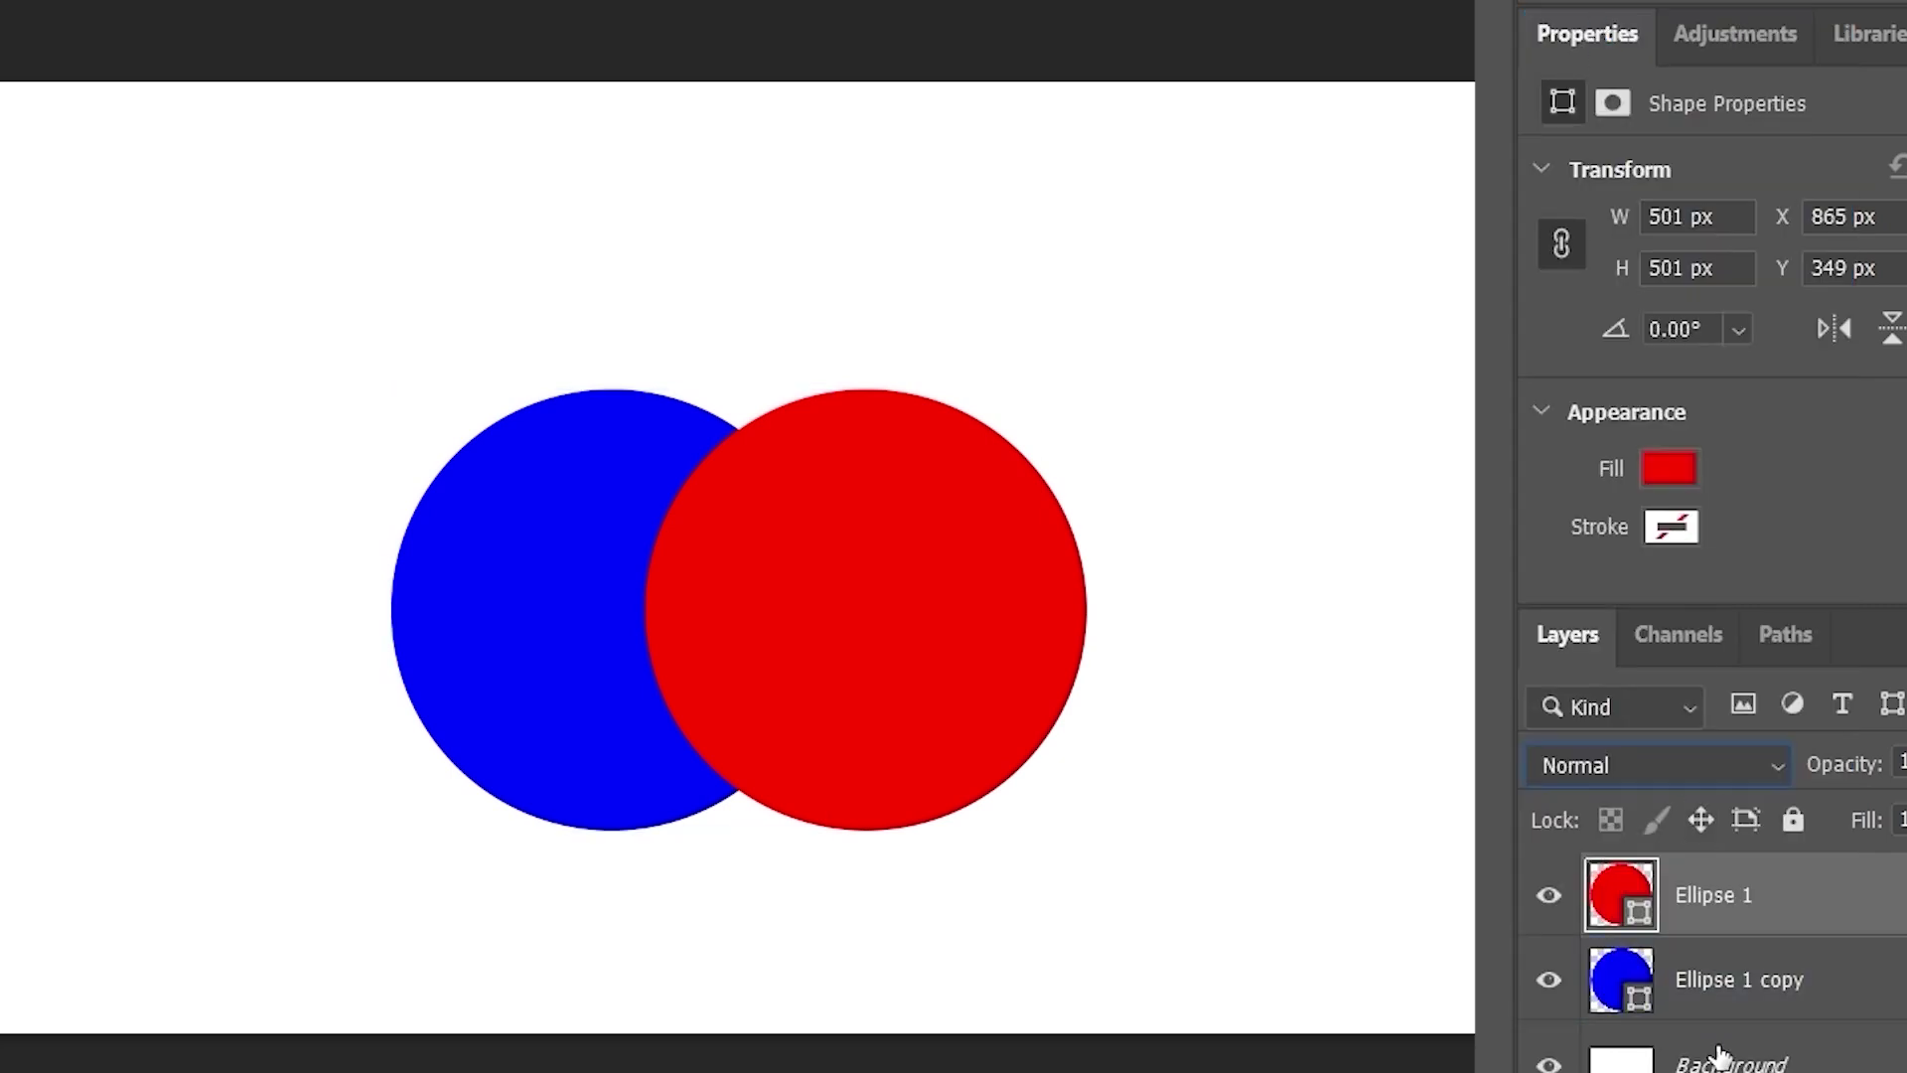
pyautogui.click(1599, 984)
pyautogui.click(1739, 909)
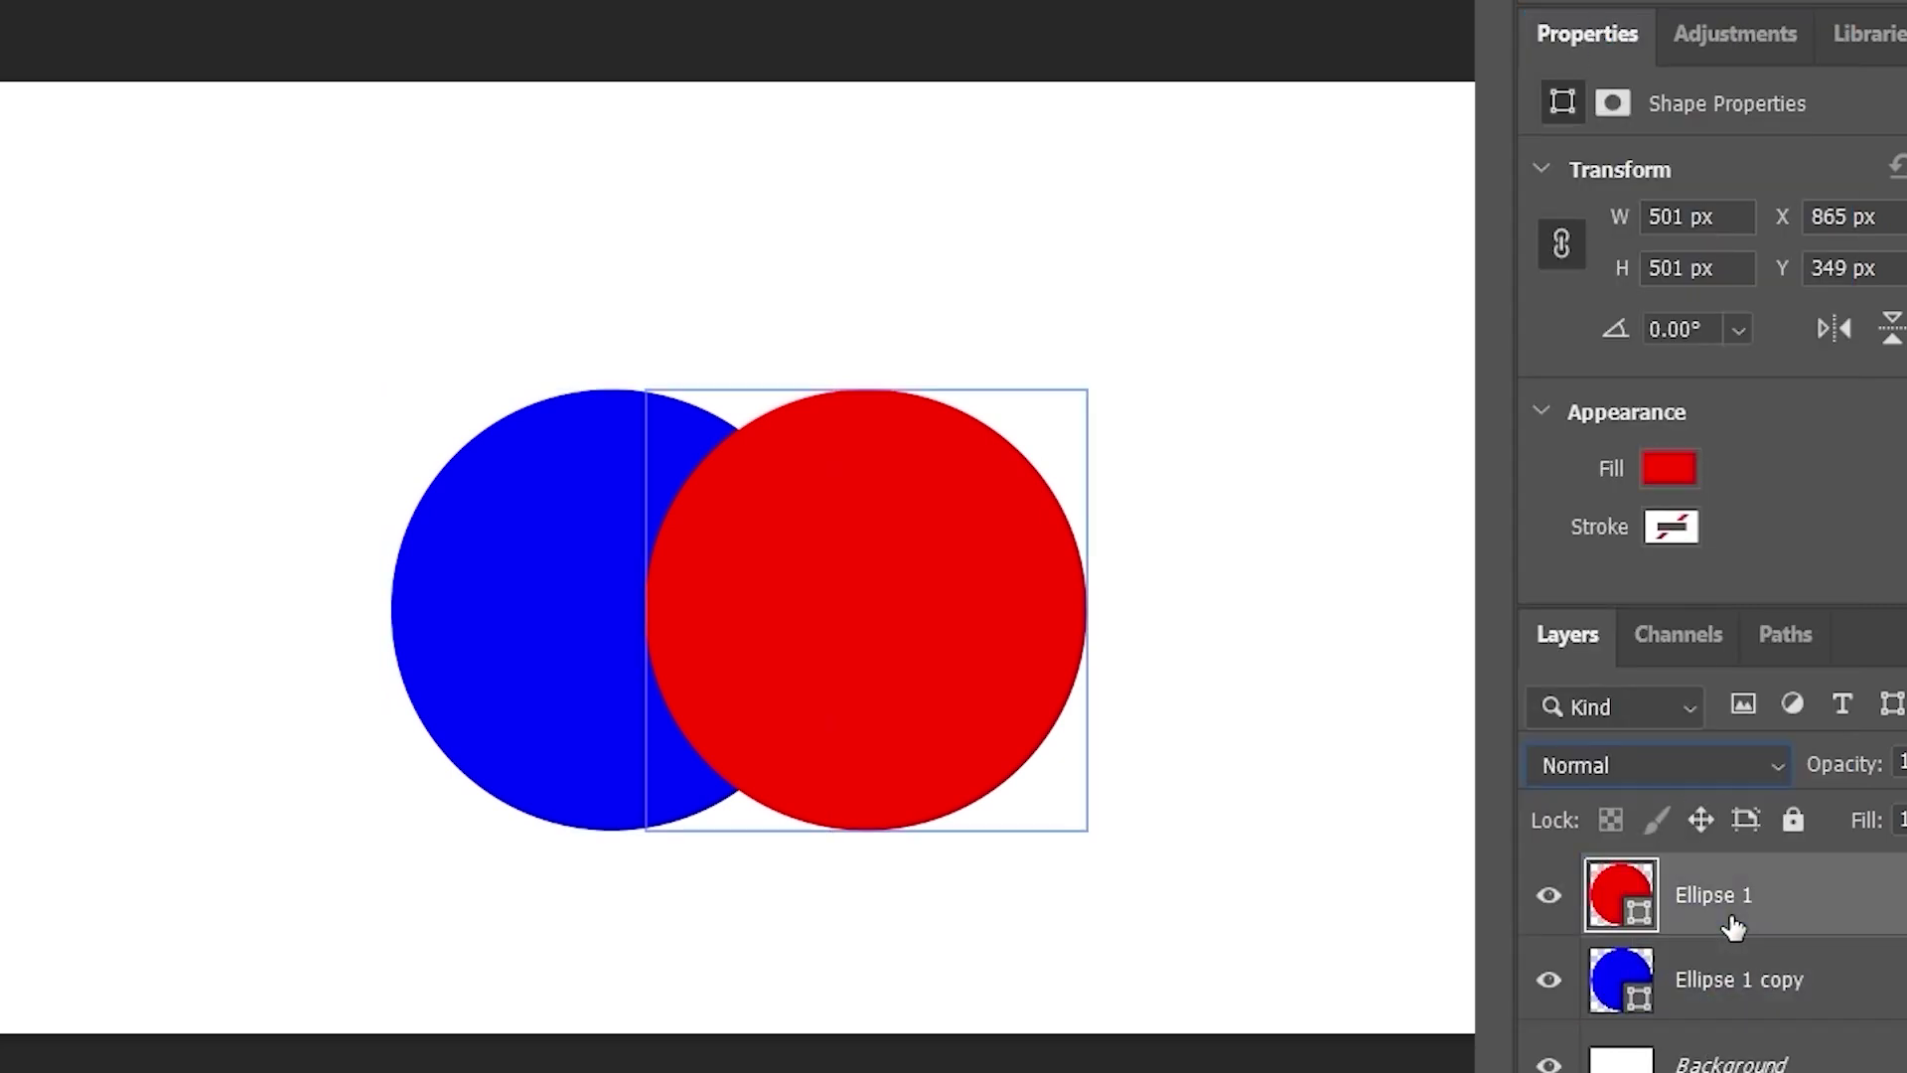
# - Move the red circle to about X 877 px, Y 349 px and set its layer's blend mode to Darker Color
pyautogui.moveTo(751, 552); pyautogui.dragTo(816, 584)
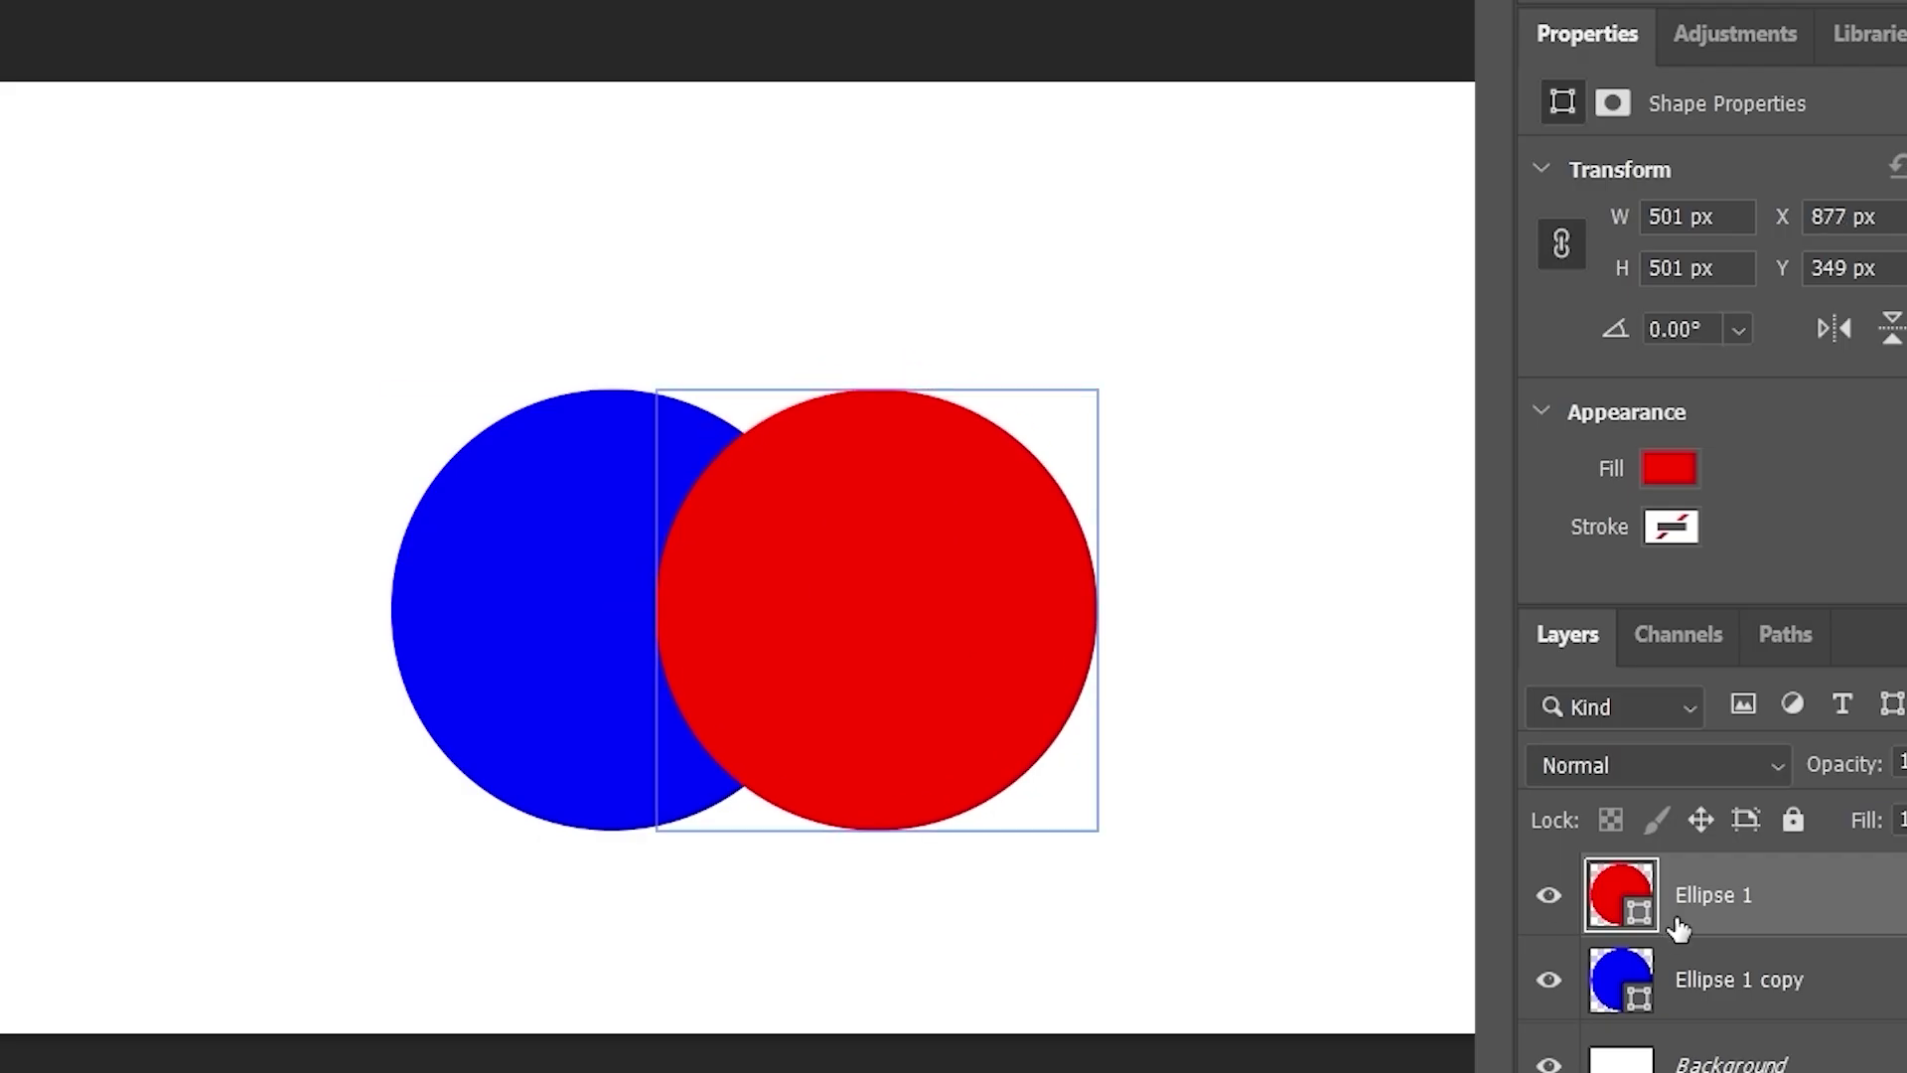
pyautogui.click(1609, 763)
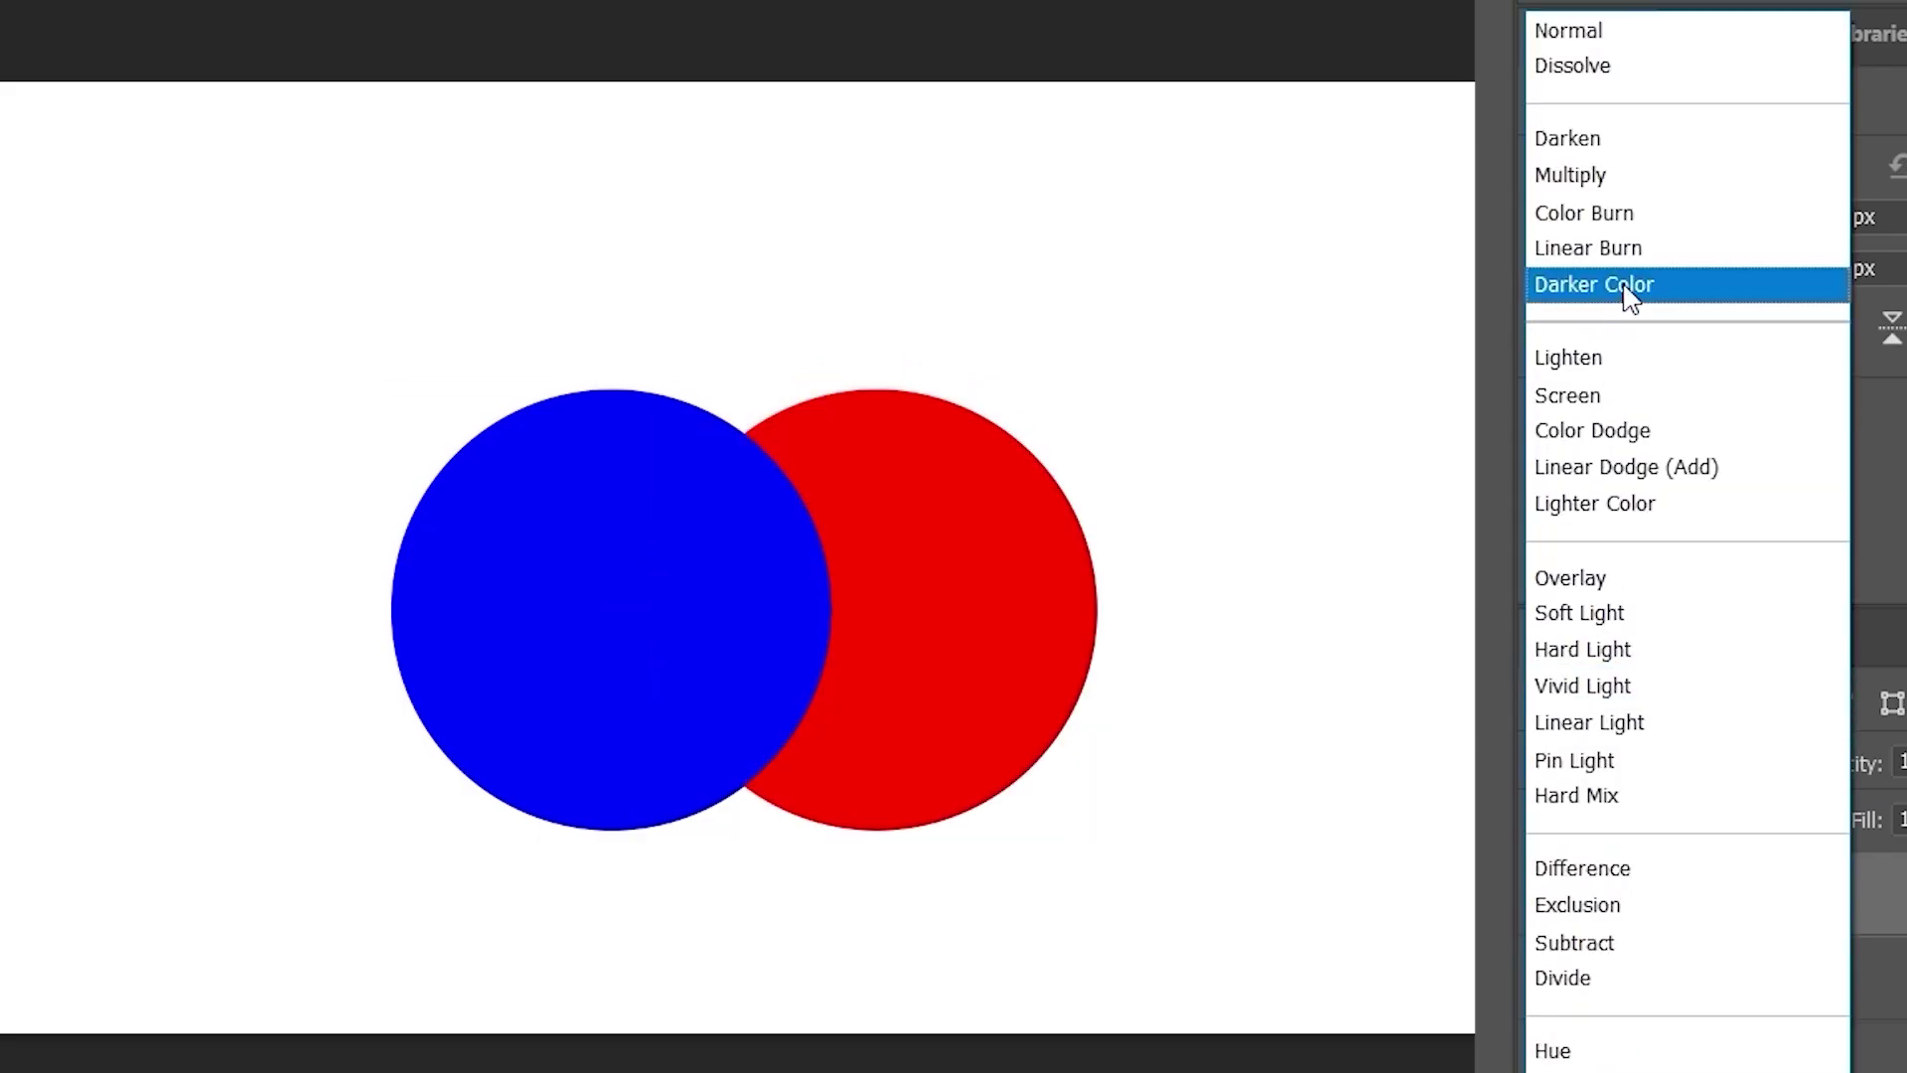
pyautogui.click(1621, 285)
# - Shift the red circle further over the blue one, to about X 827 px, Y 326 px
pyautogui.moveTo(971, 609)
pyautogui.mouseDown()
pyautogui.moveTo(354, 443)
pyautogui.moveTo(920, 864)
pyautogui.moveTo(1056, 643)
pyautogui.moveTo(1009, 553)
pyautogui.moveTo(949, 600)
pyautogui.mouseUp()
pyautogui.moveTo(668, 620); pyautogui.dragTo(646, 613)
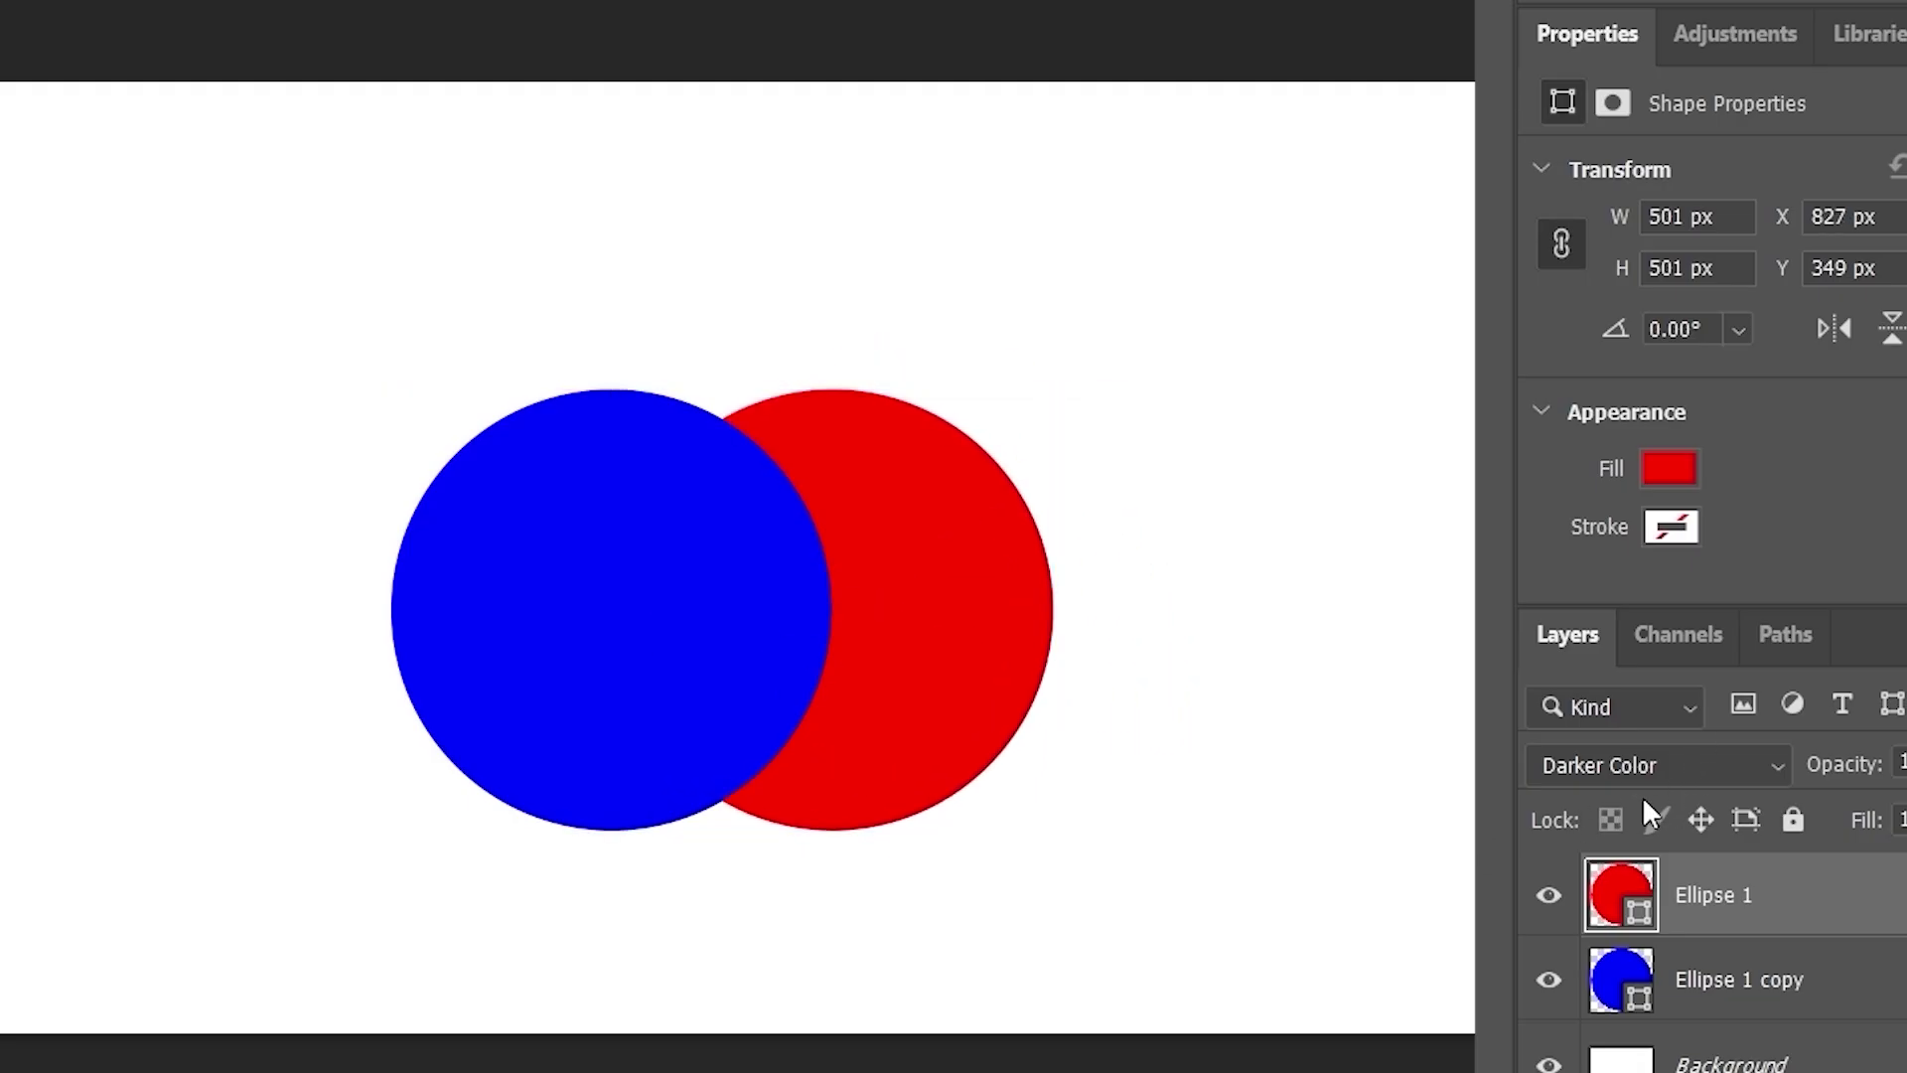
pyautogui.moveTo(681, 596)
pyautogui.mouseDown()
pyautogui.moveTo(669, 647)
pyautogui.moveTo(677, 546)
pyautogui.moveTo(681, 566)
pyautogui.mouseUp()
pyautogui.moveTo(926, 533)
pyautogui.mouseDown()
pyautogui.moveTo(930, 501)
pyautogui.moveTo(934, 525)
pyautogui.mouseUp()
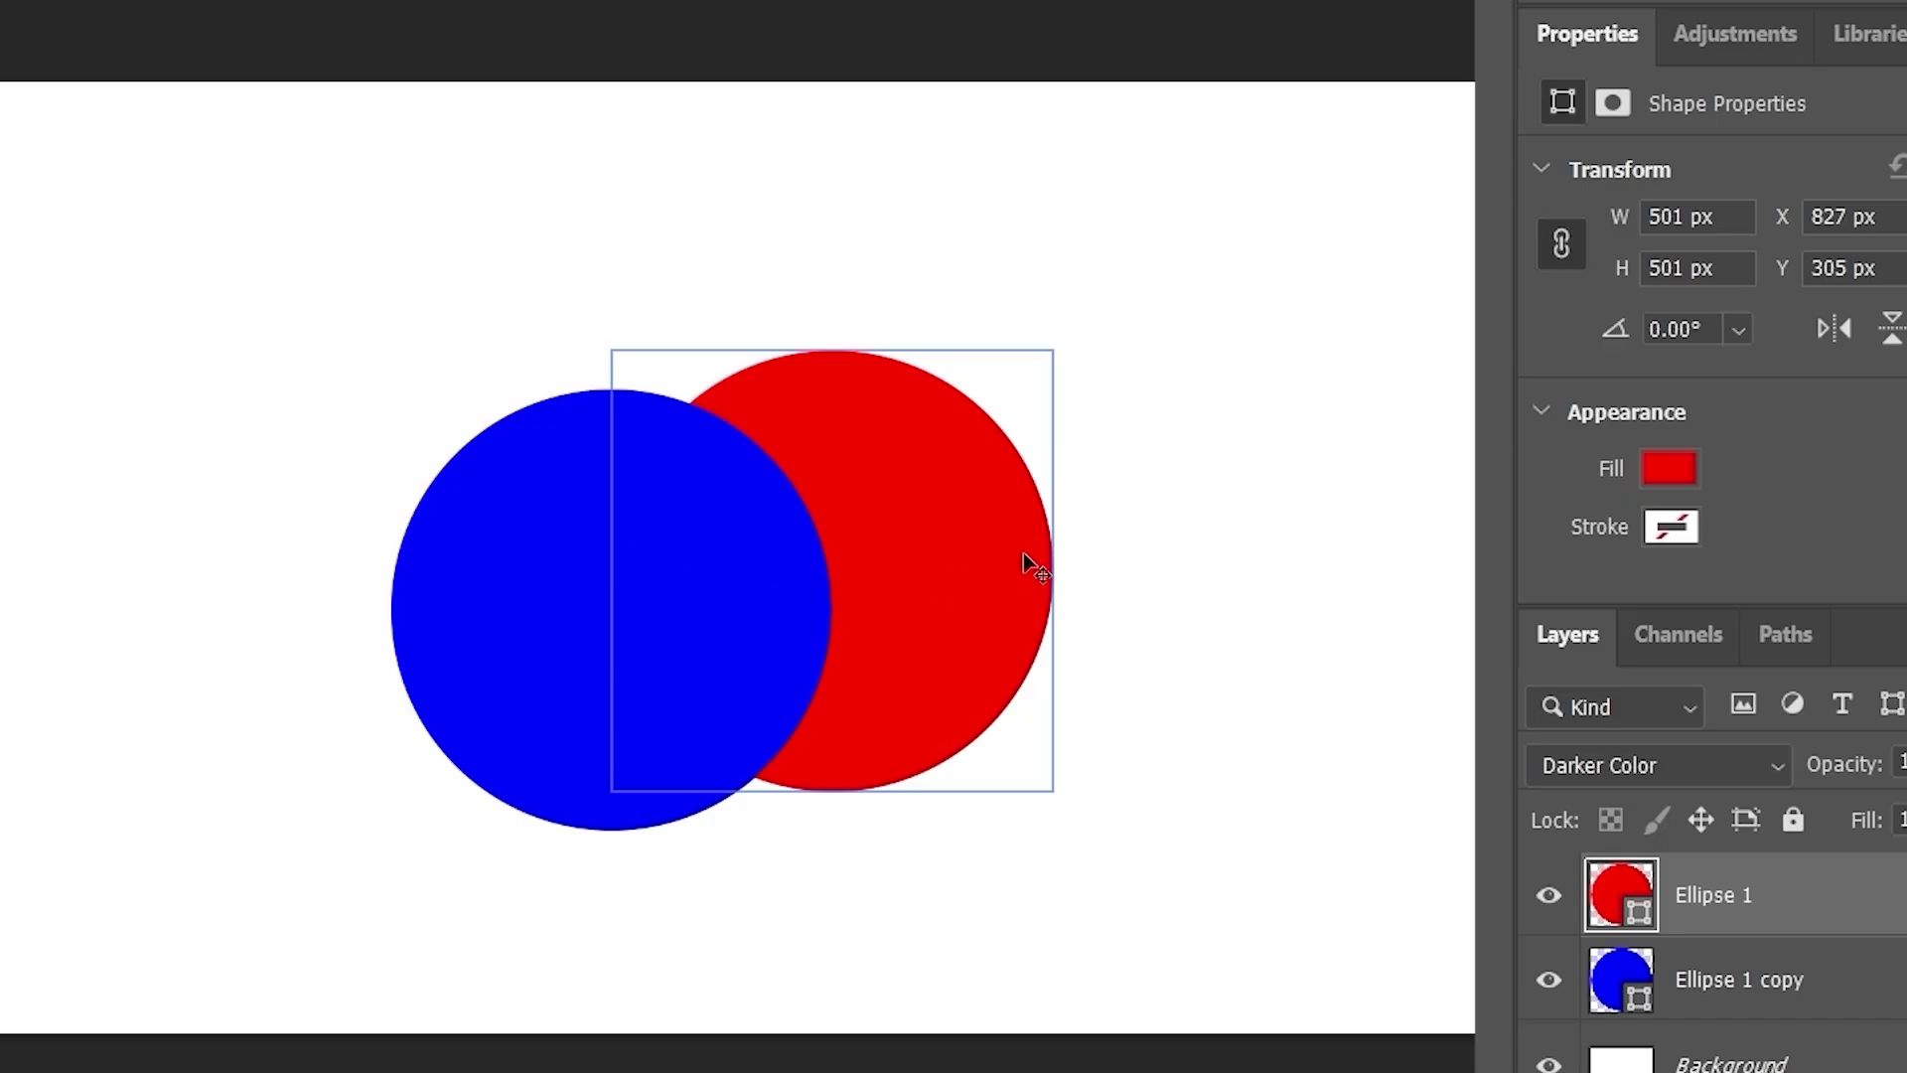
pyautogui.moveTo(926, 573)
pyautogui.mouseDown()
pyautogui.moveTo(928, 553)
pyautogui.moveTo(926, 593)
pyautogui.mouseUp()
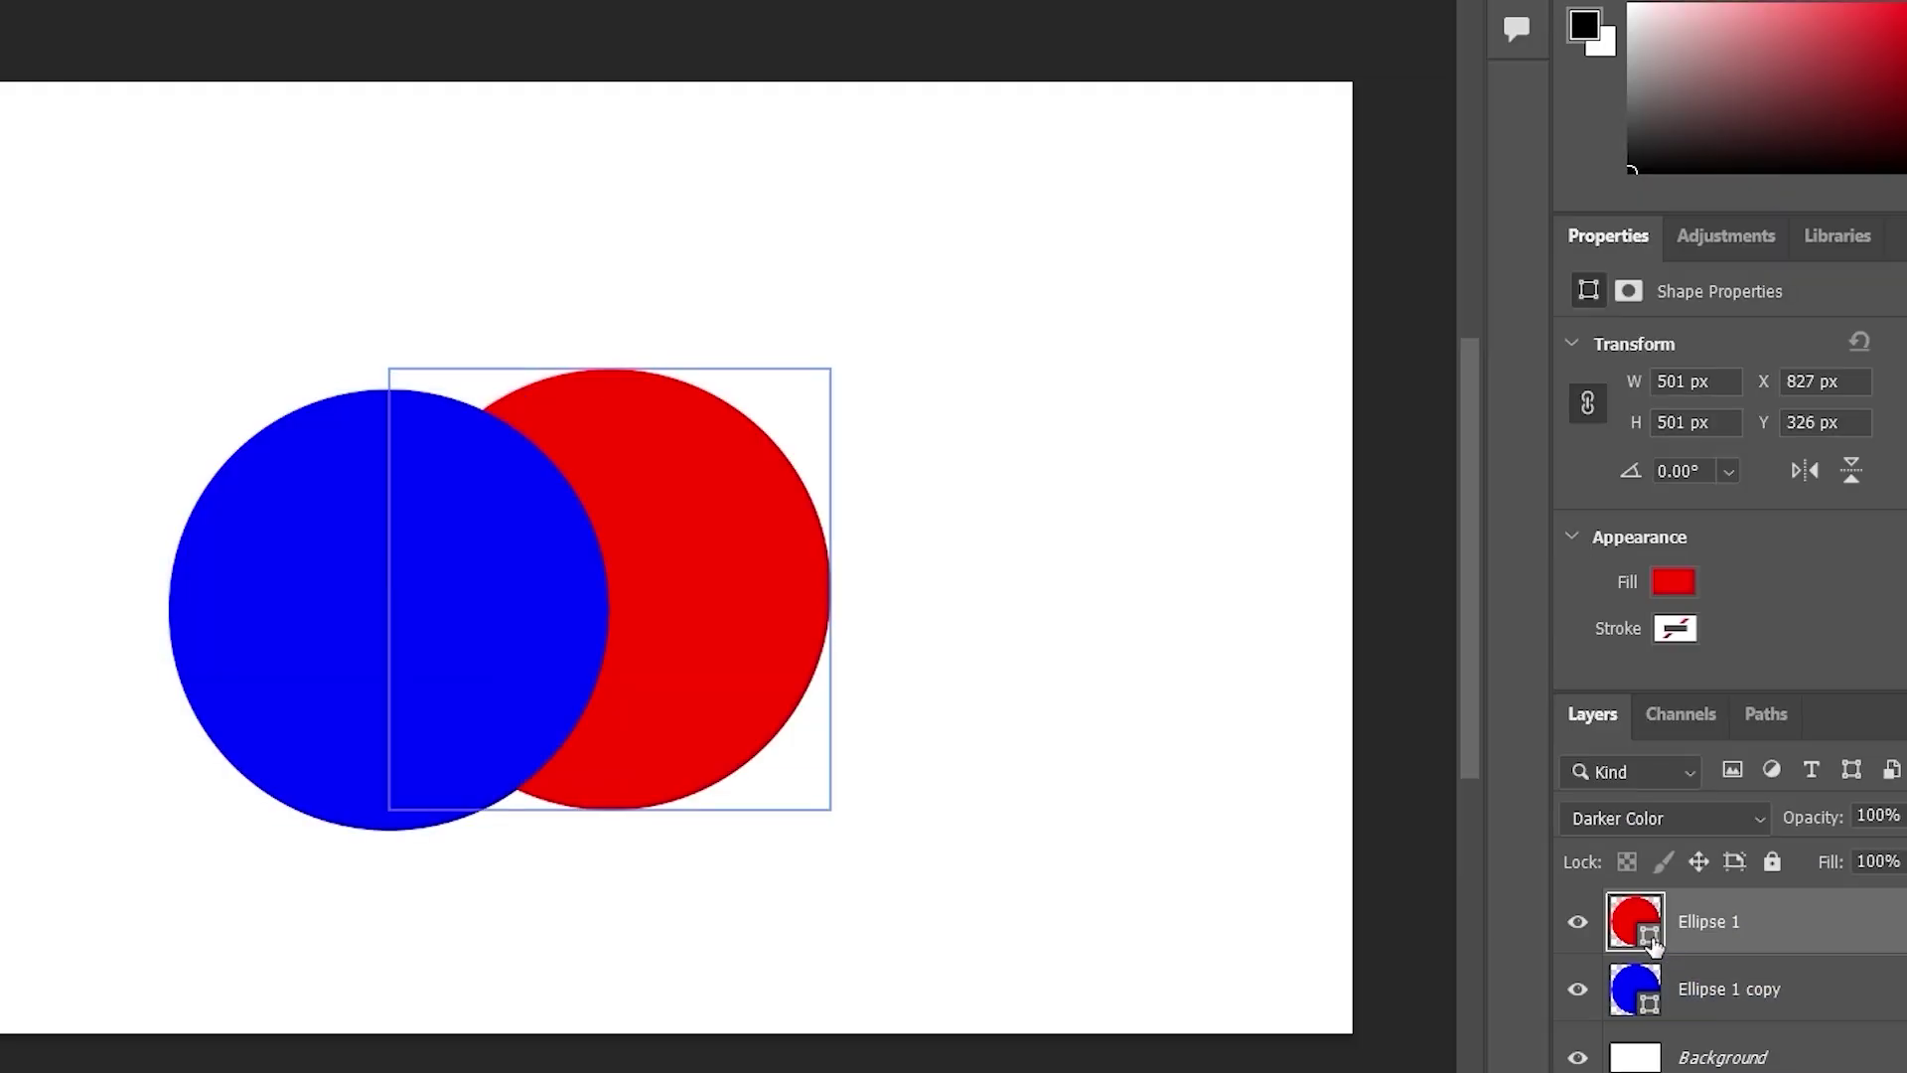
# - Compare the lightness (L) values of the red and blue circles' fill colours in the colour picker
pyautogui.doubleClick(1652, 937)
pyautogui.moveTo(1365, 444); pyautogui.dragTo(1296, 421)
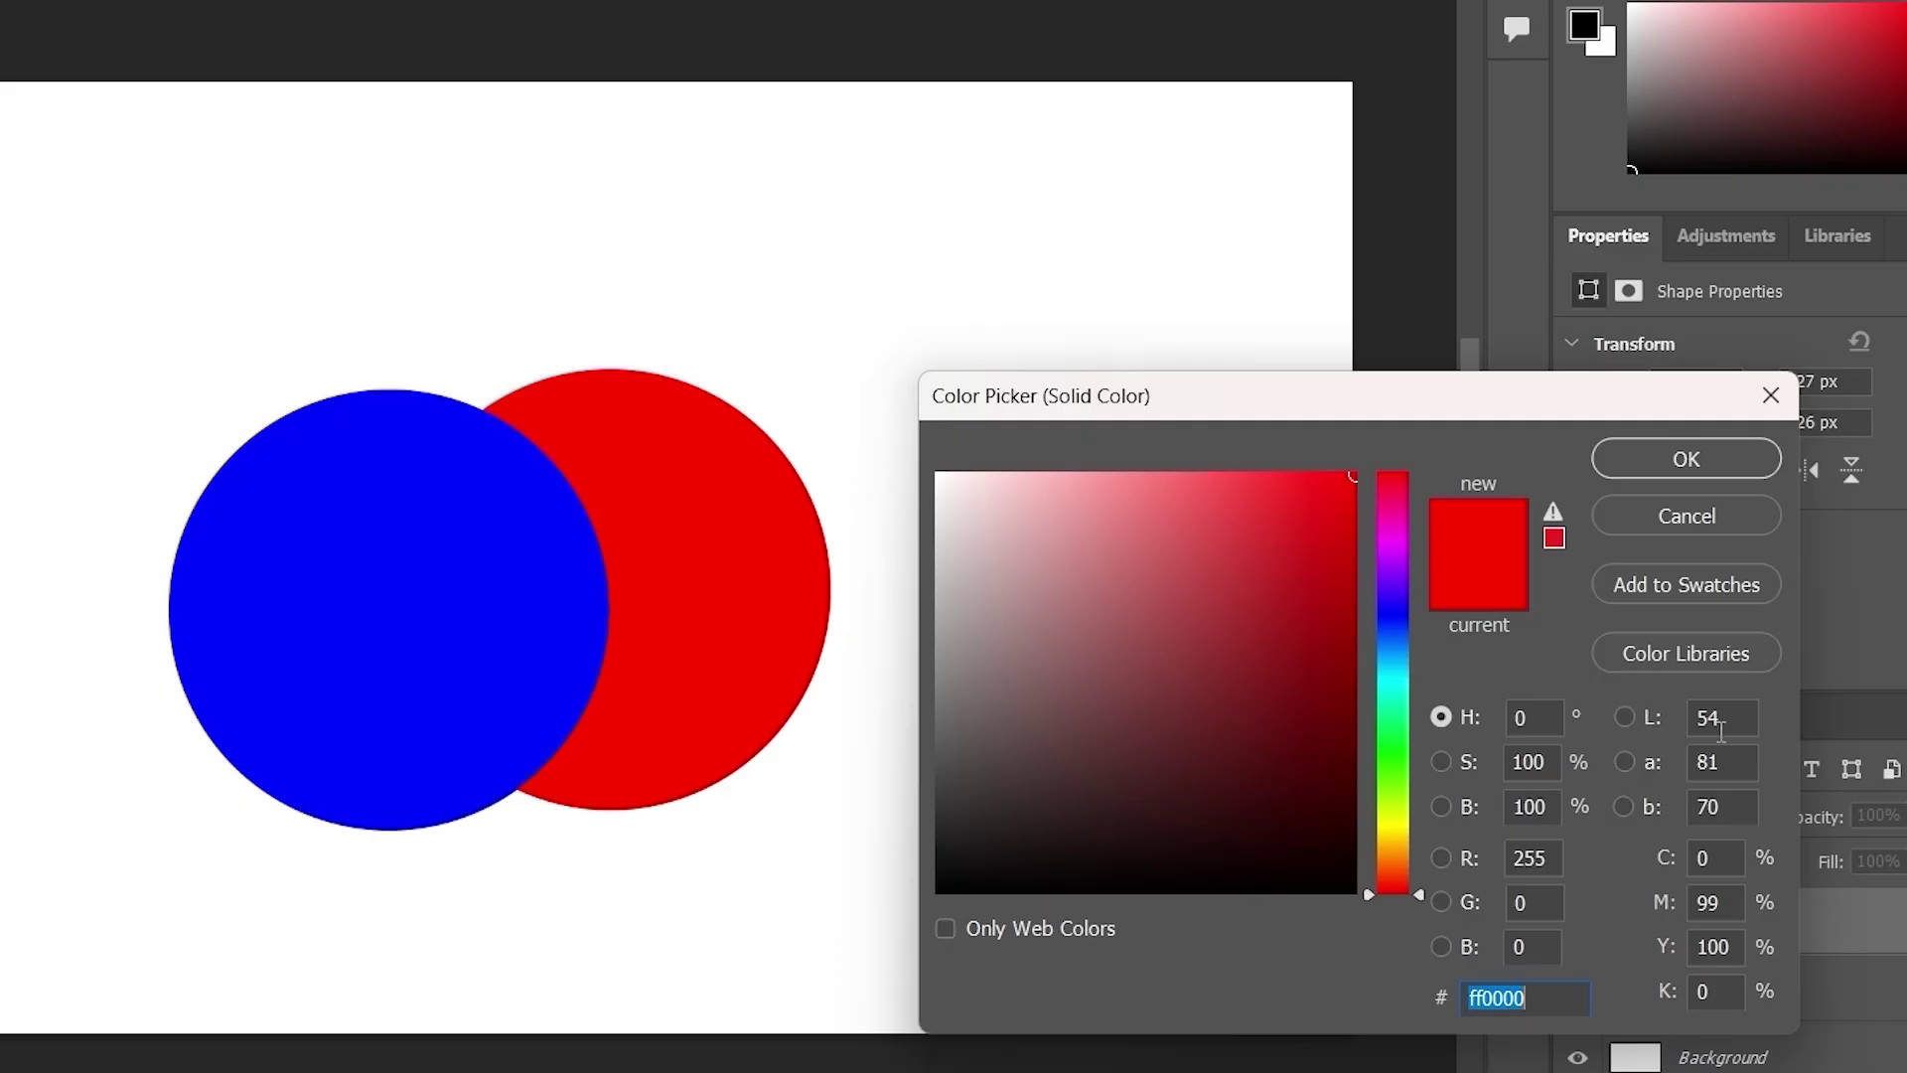
pyautogui.click(1770, 395)
pyautogui.click(1657, 1009)
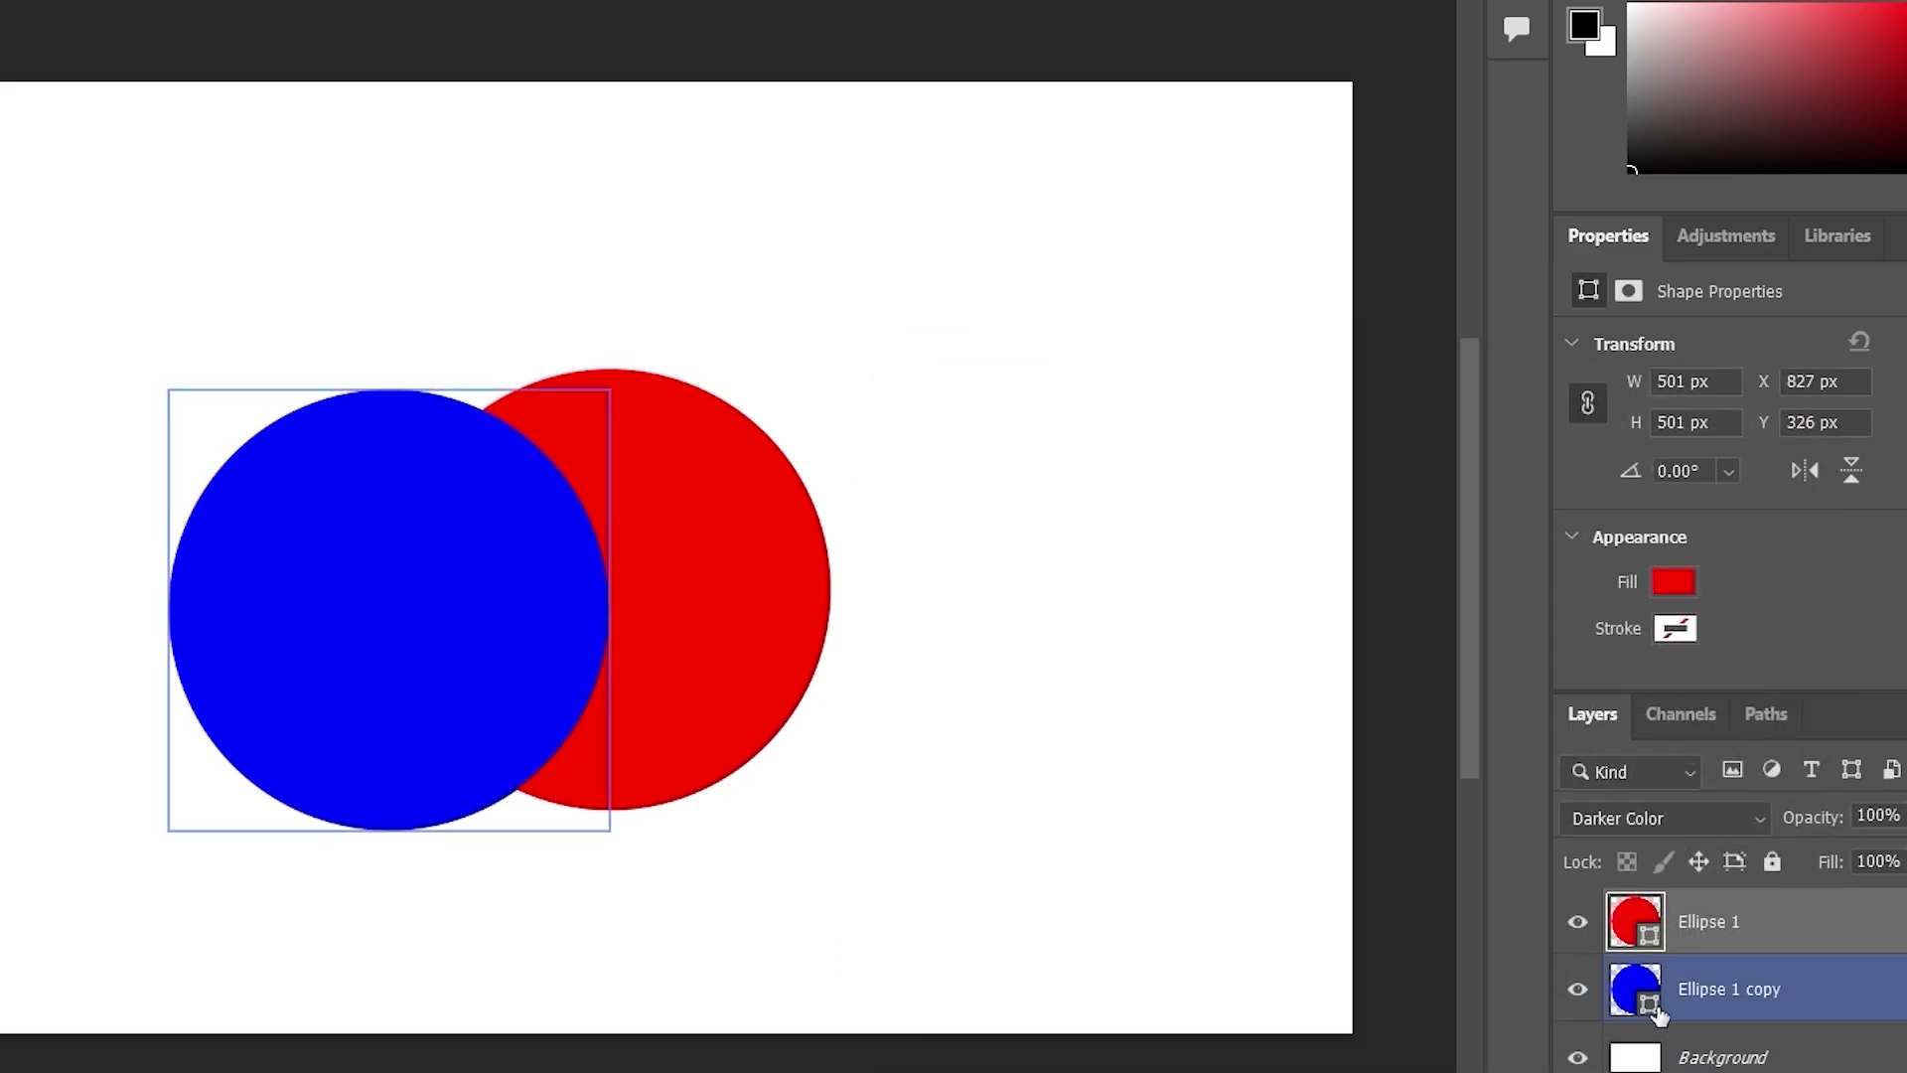
pyautogui.doubleClick(1650, 1003)
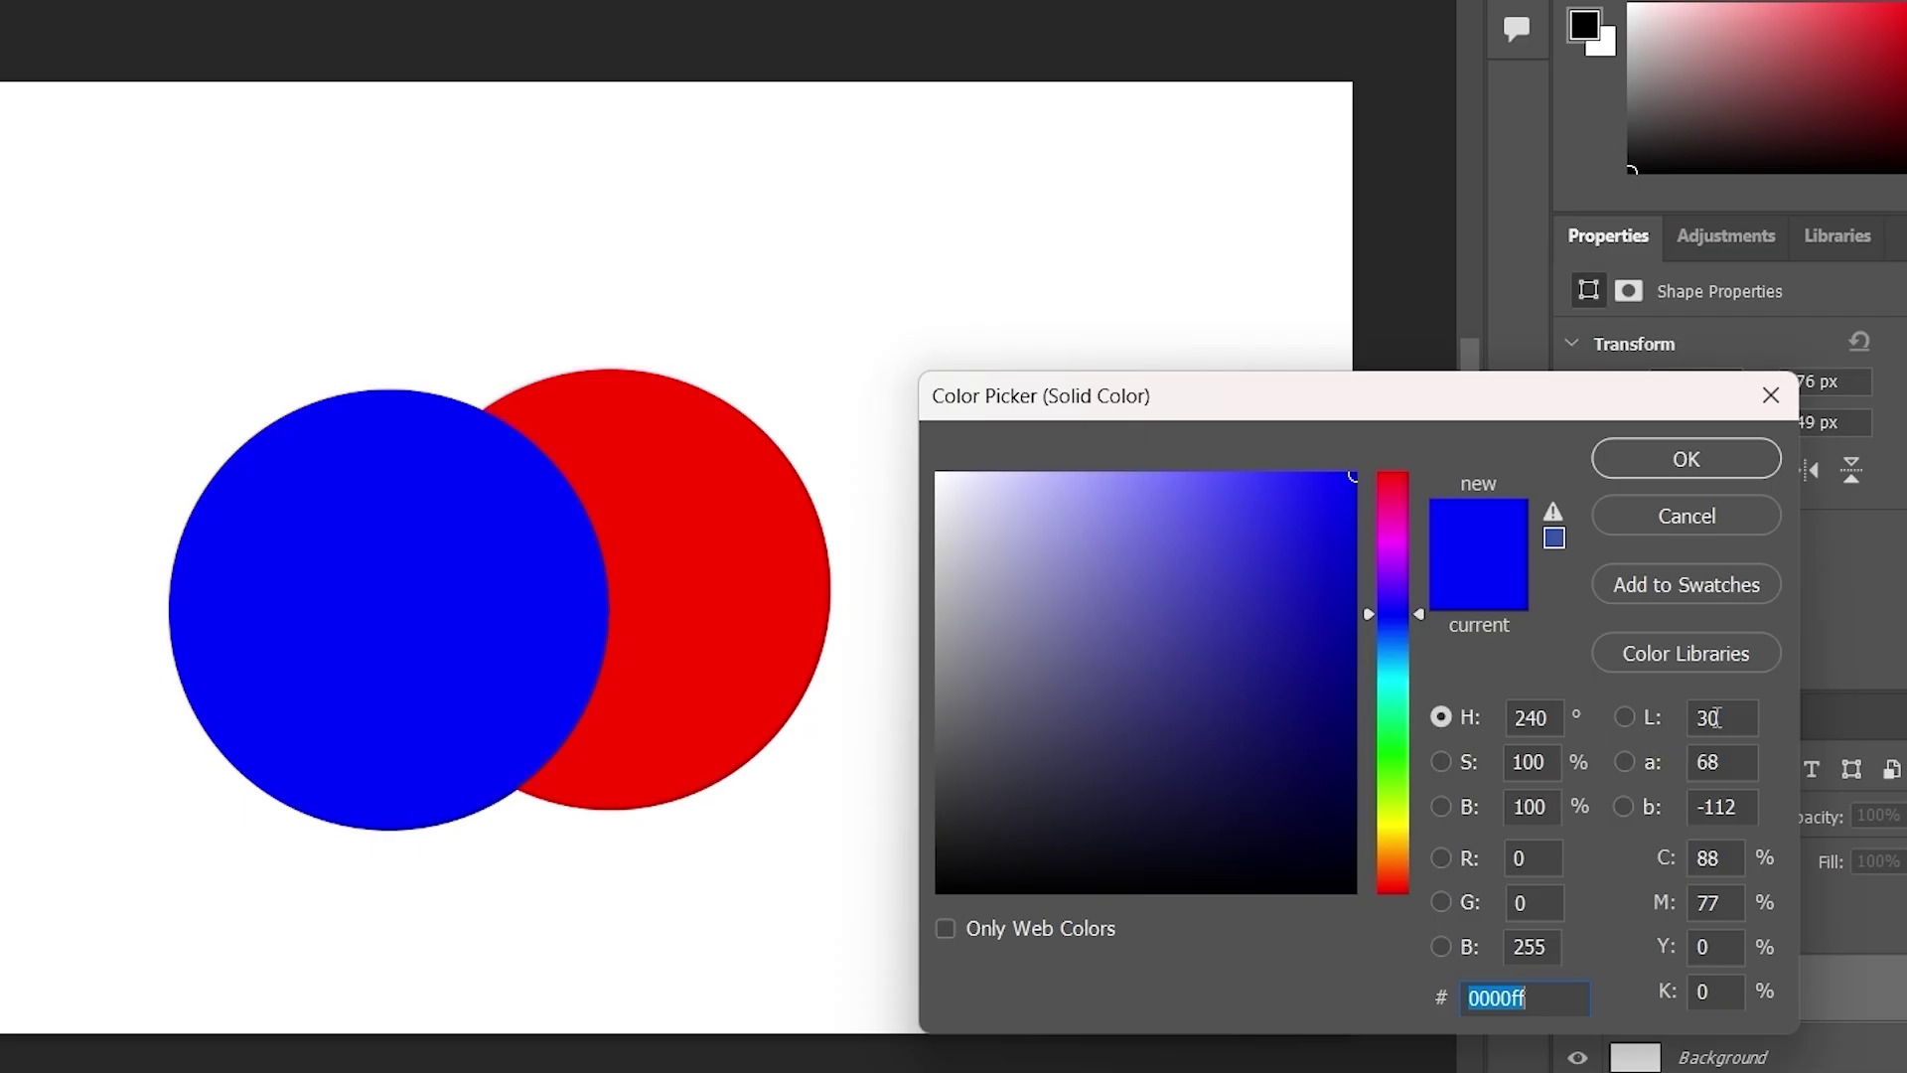
pyautogui.click(1772, 395)
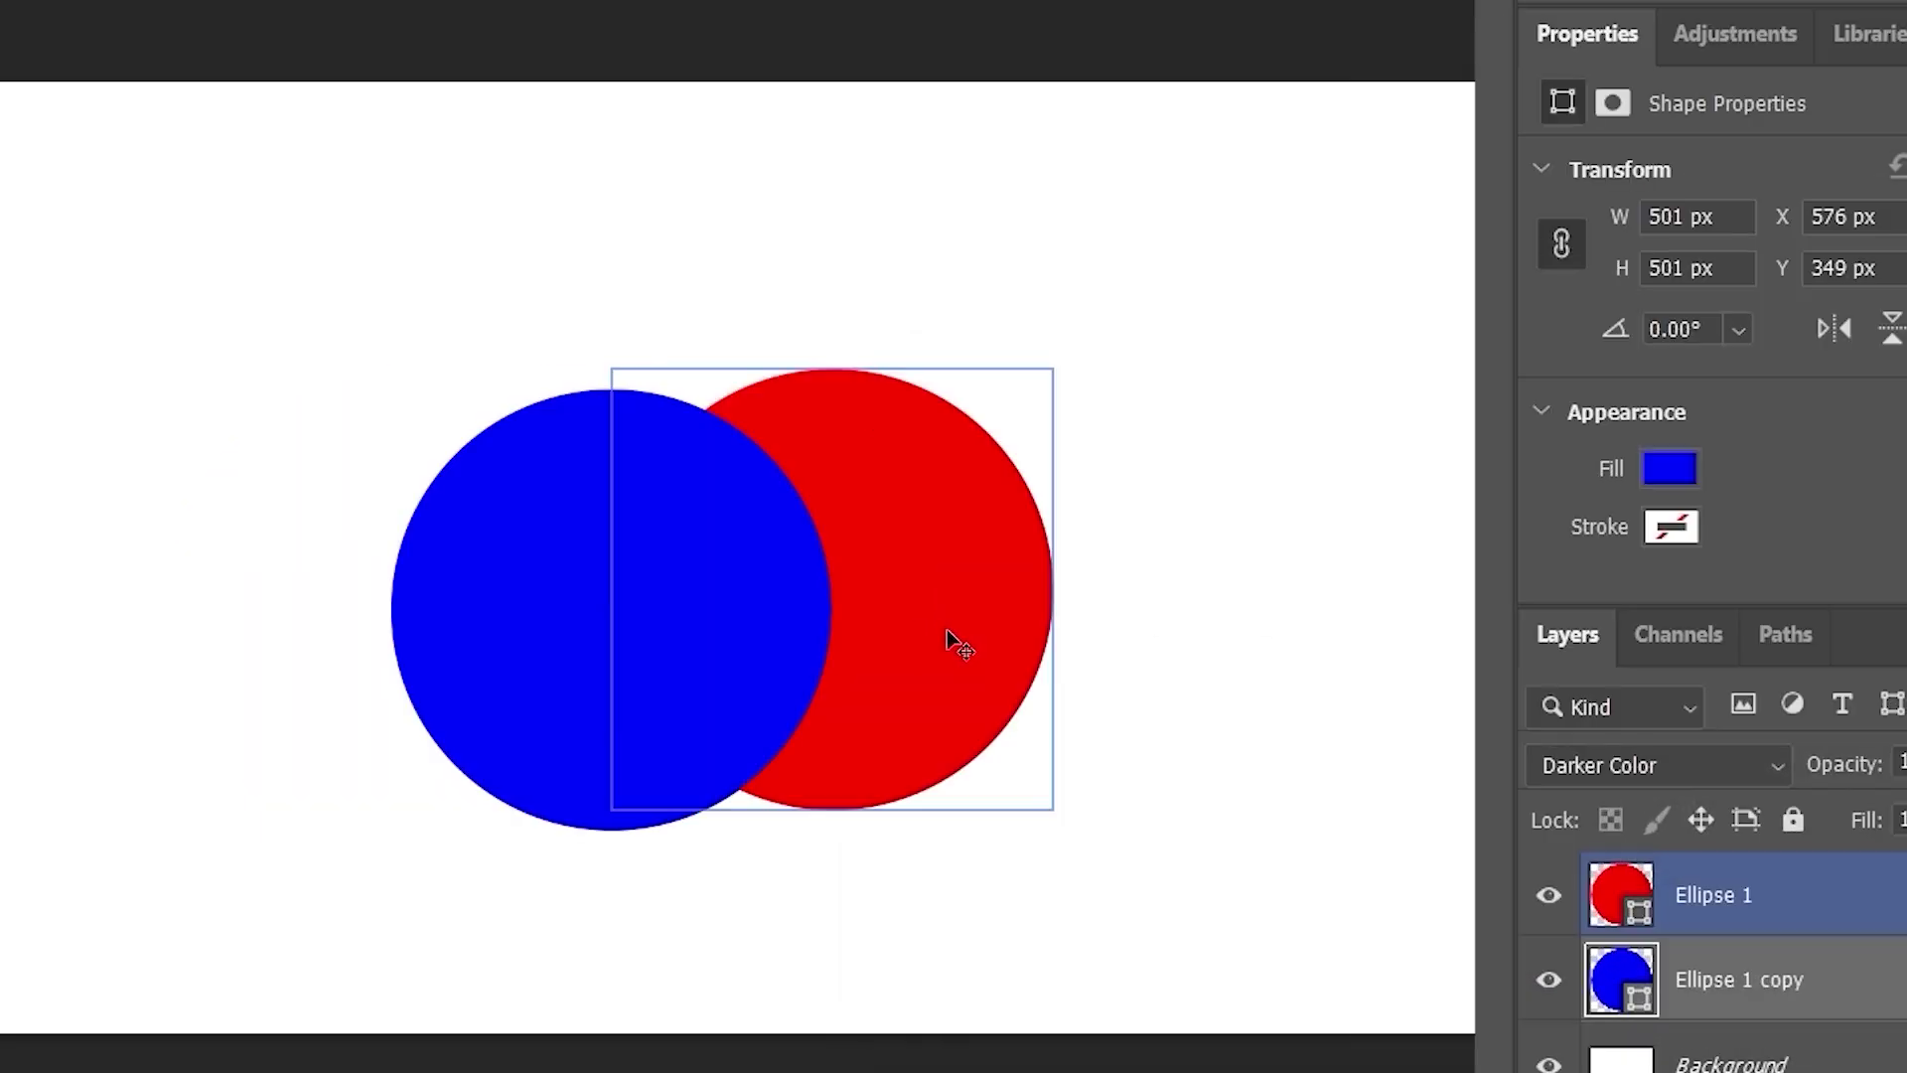
# - Move the red circle around the overlap to about X 851 px, Y 290 px
pyautogui.moveTo(723, 639); pyautogui.dragTo(746, 586)
pyautogui.moveTo(979, 583); pyautogui.dragTo(974, 652)
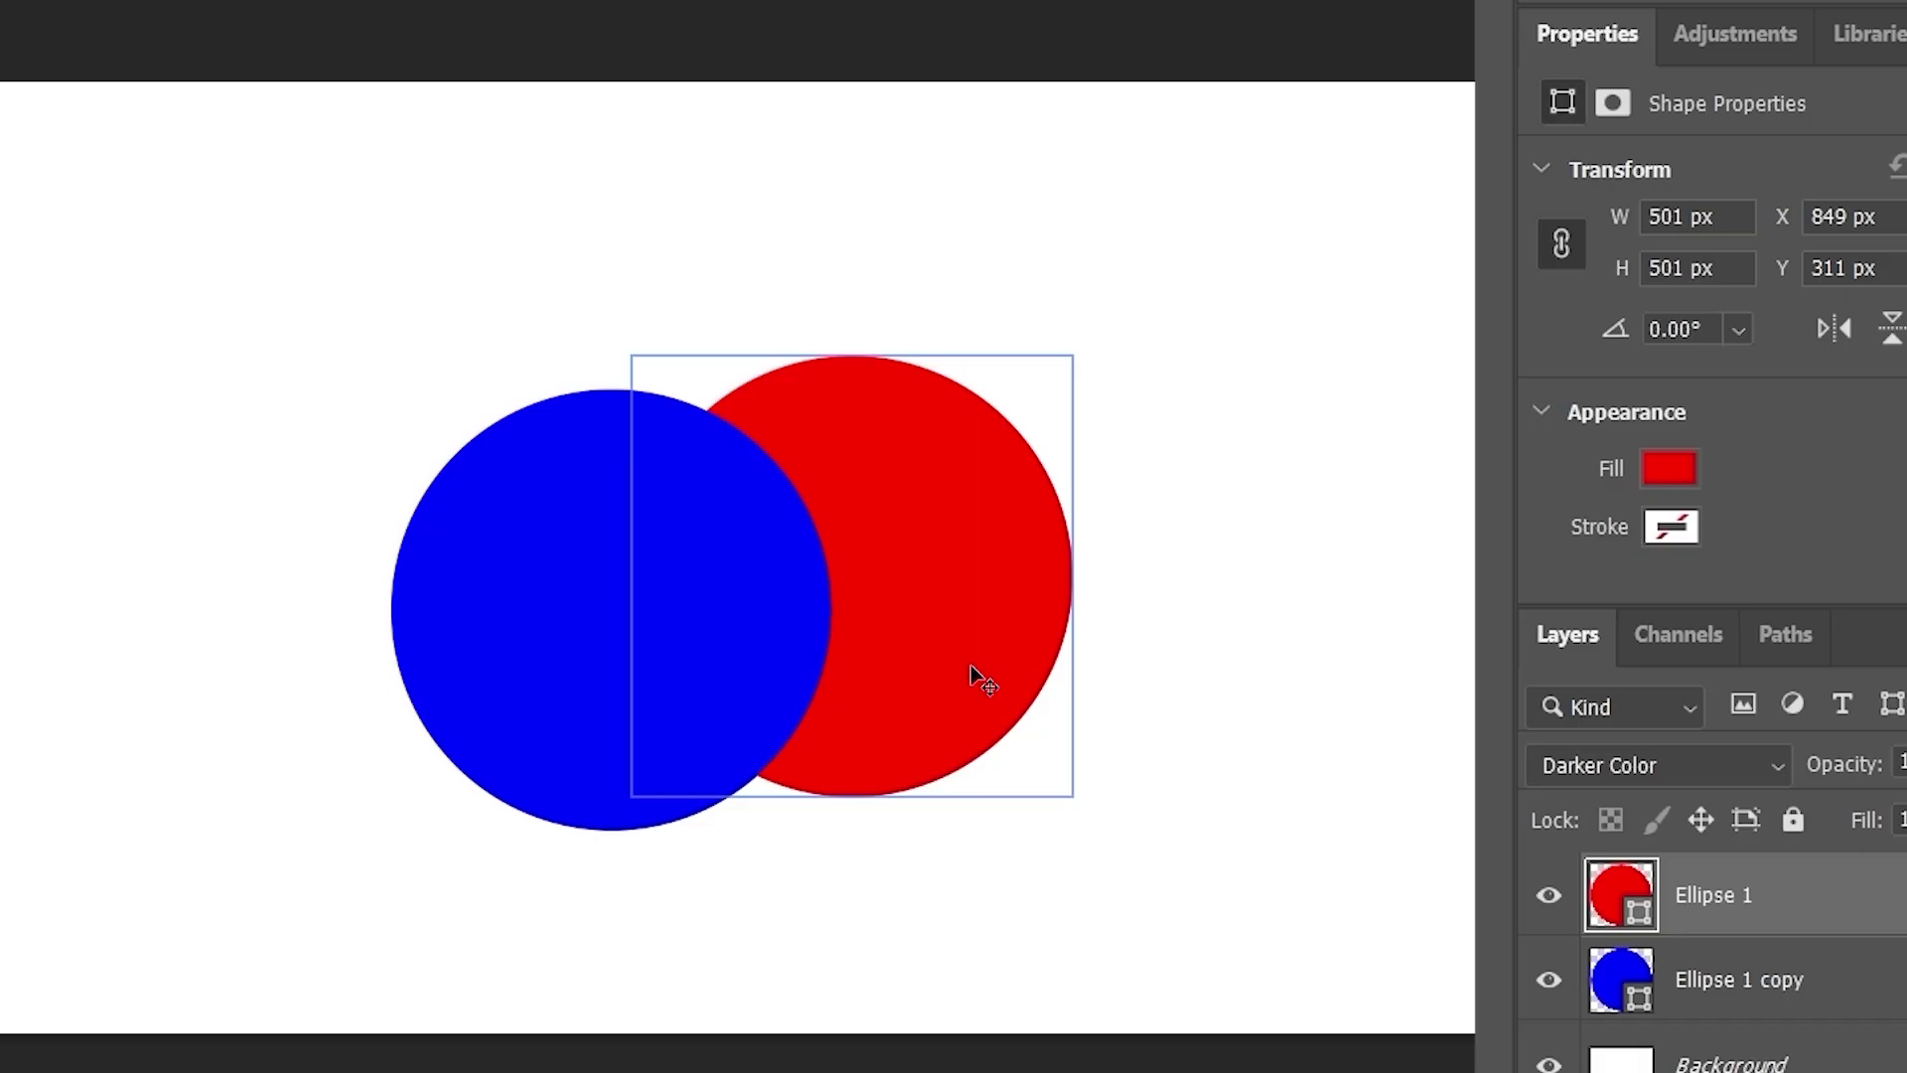
pyautogui.moveTo(743, 596)
pyautogui.mouseDown()
pyautogui.moveTo(737, 617)
pyautogui.moveTo(737, 579)
pyautogui.mouseUp()
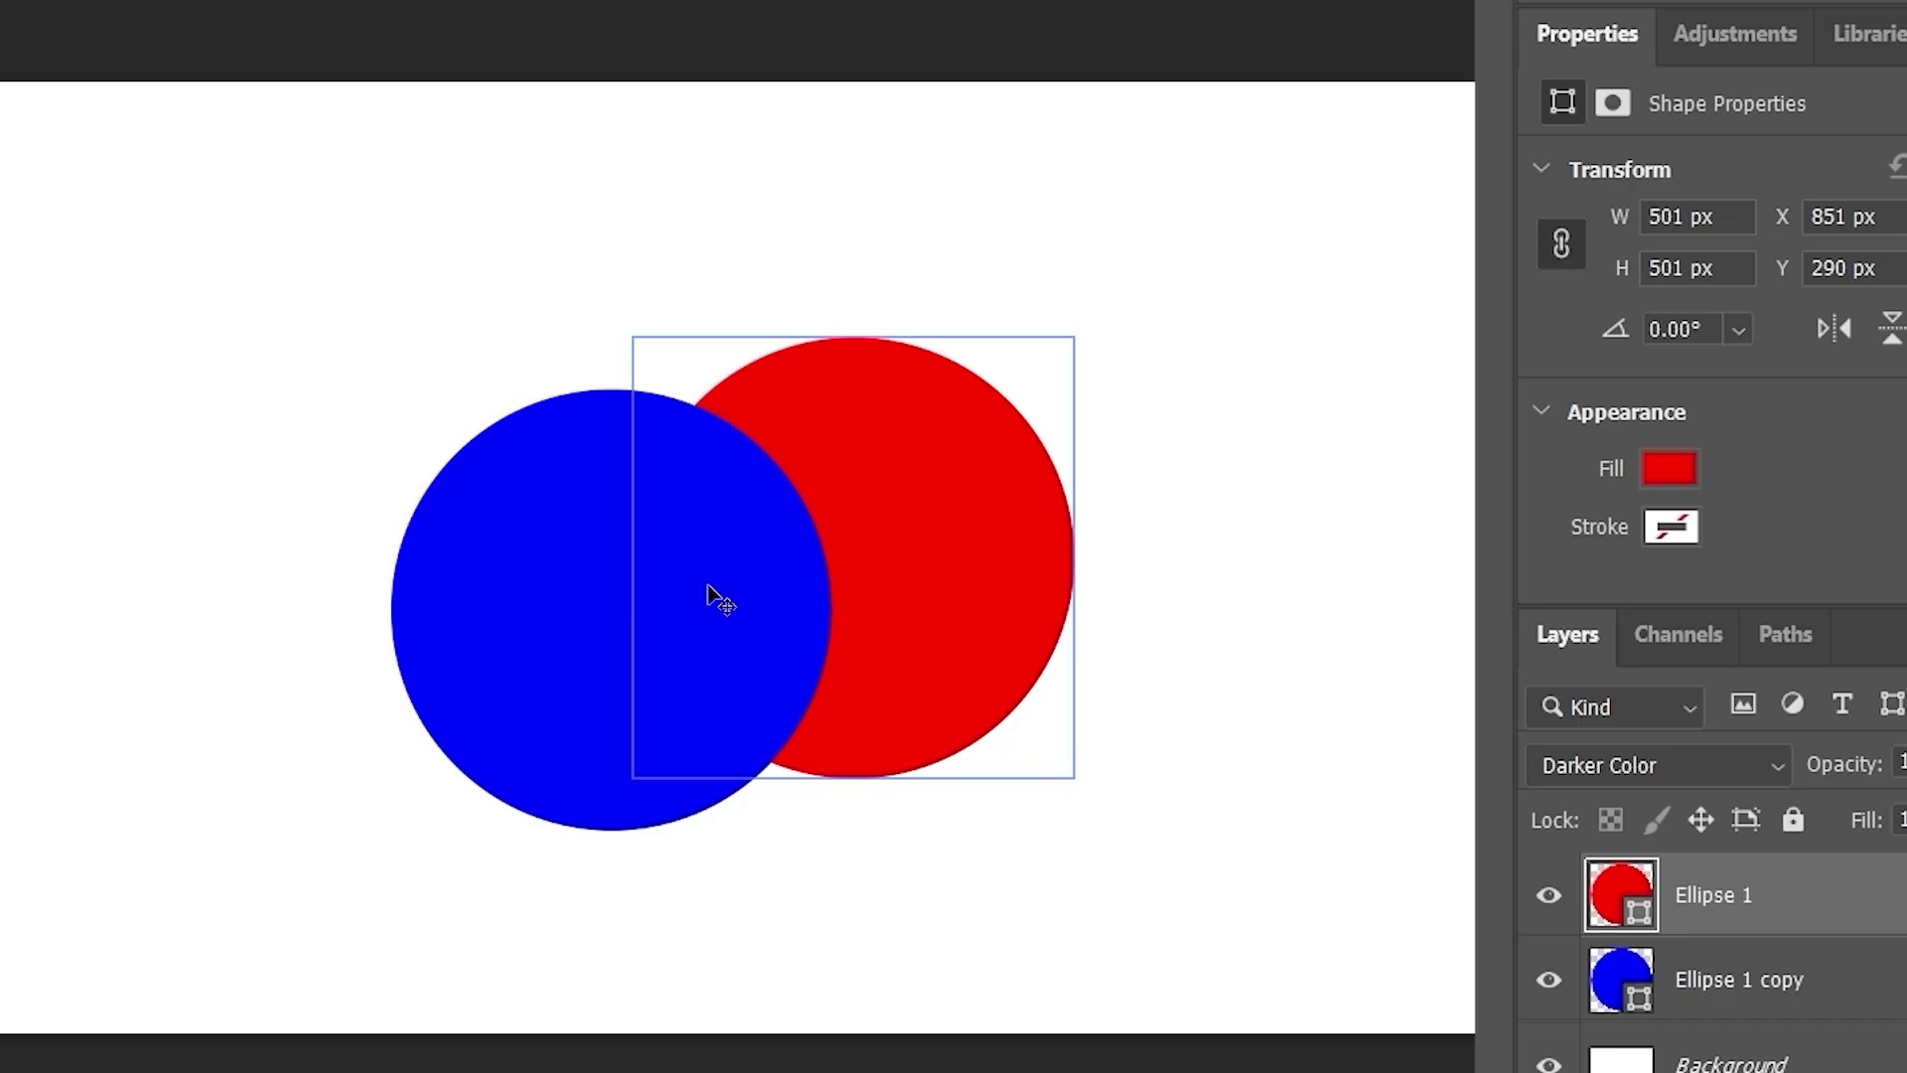
pyautogui.hotkey('alt', '[')
pyautogui.click(749, 647)
pyautogui.click(636, 606)
pyautogui.click(658, 557)
pyautogui.click(477, 598)
pyautogui.click(667, 555)
pyautogui.click(609, 600)
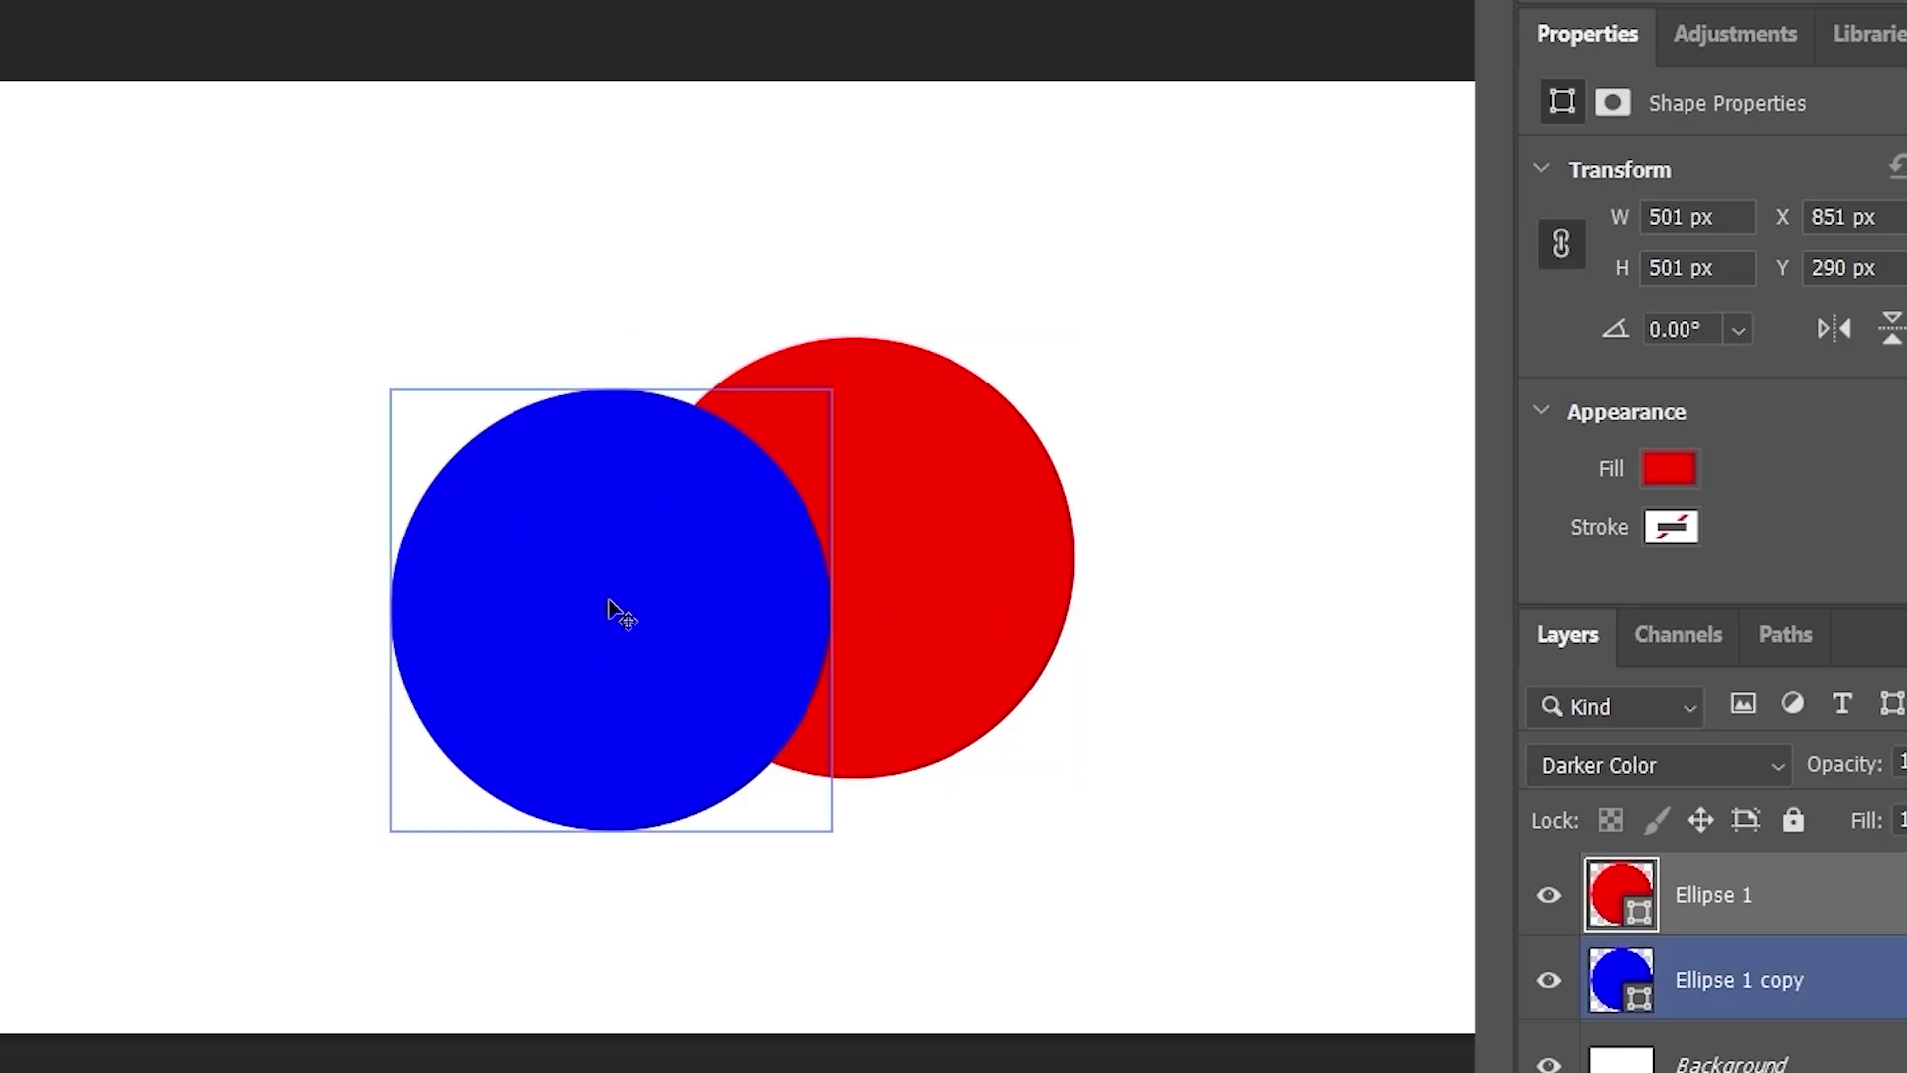
pyautogui.click(962, 556)
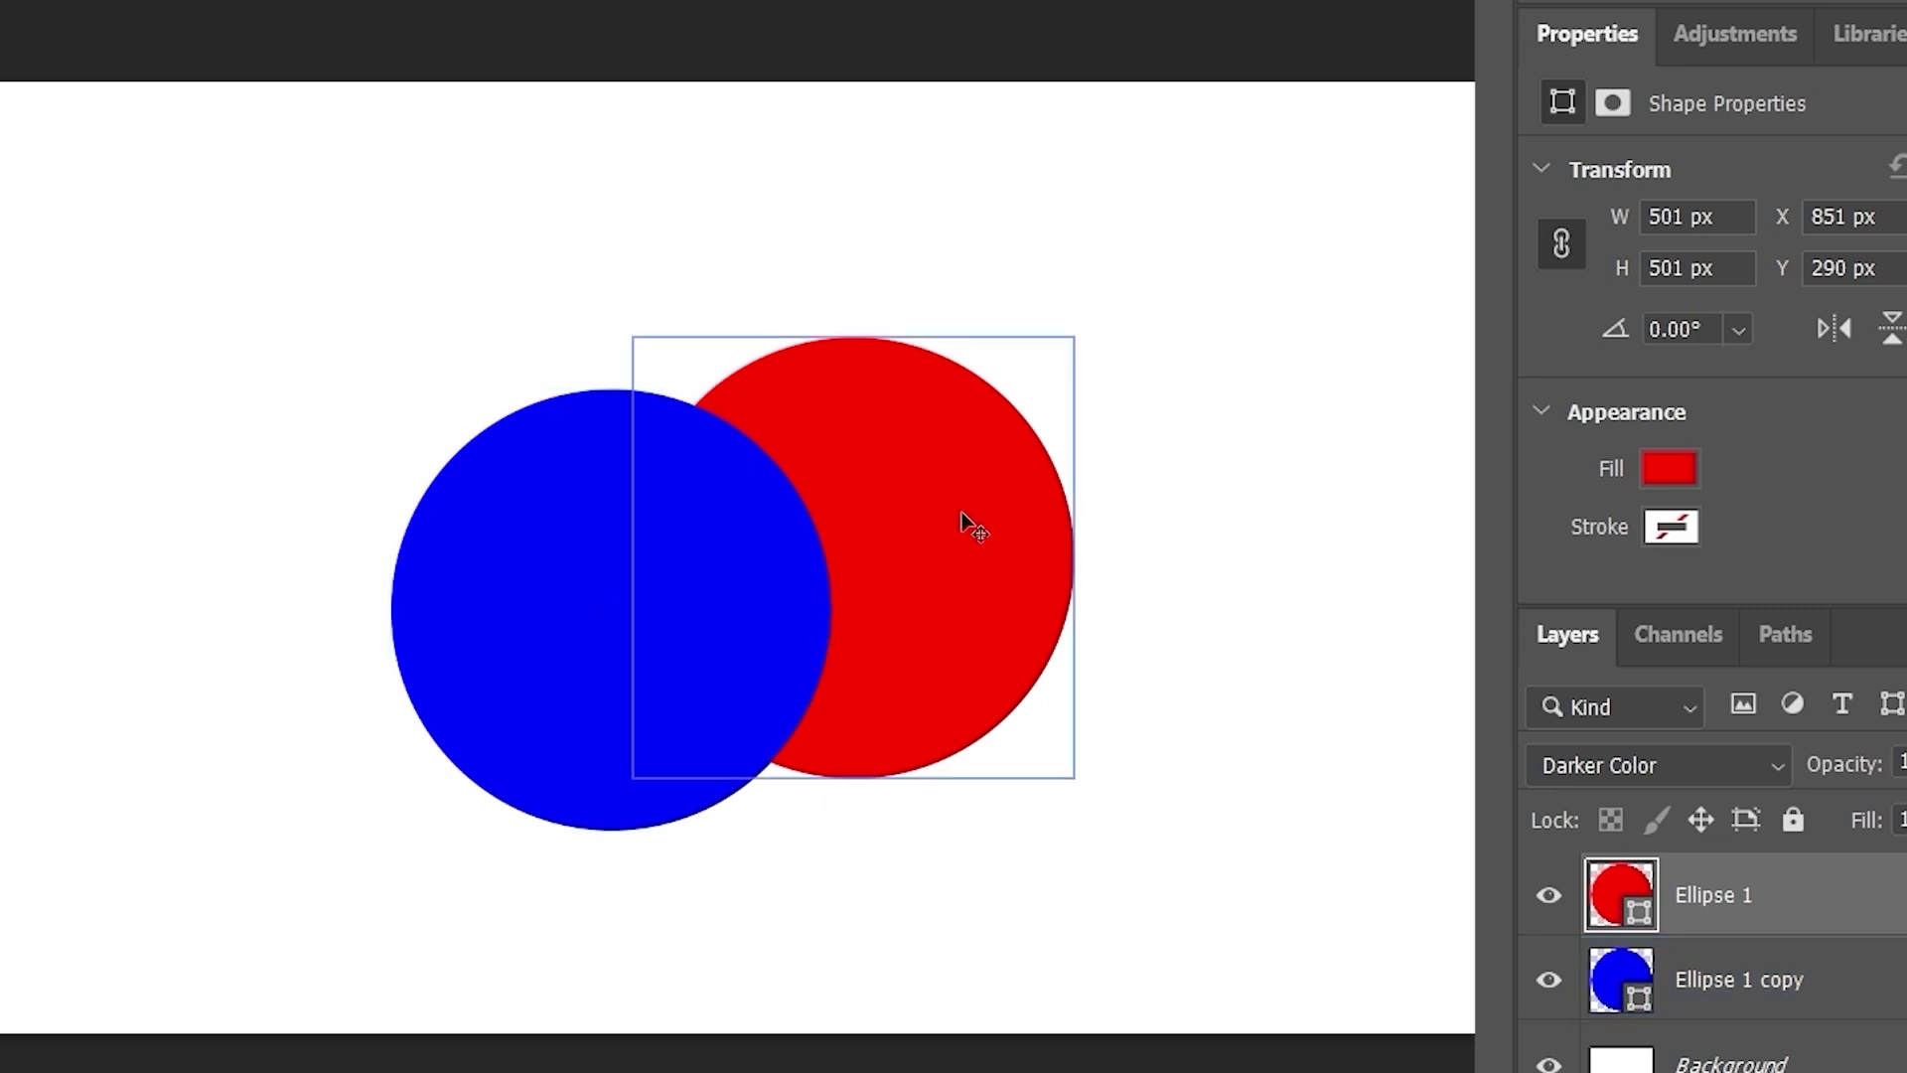
# - Move the red circle across the blue one to about X 801 px, Y 349 px to demonstrate the Darker Color overlap
pyautogui.moveTo(962, 497)
pyautogui.mouseDown()
pyautogui.moveTo(945, 554)
pyautogui.moveTo(944, 473)
pyautogui.mouseUp()
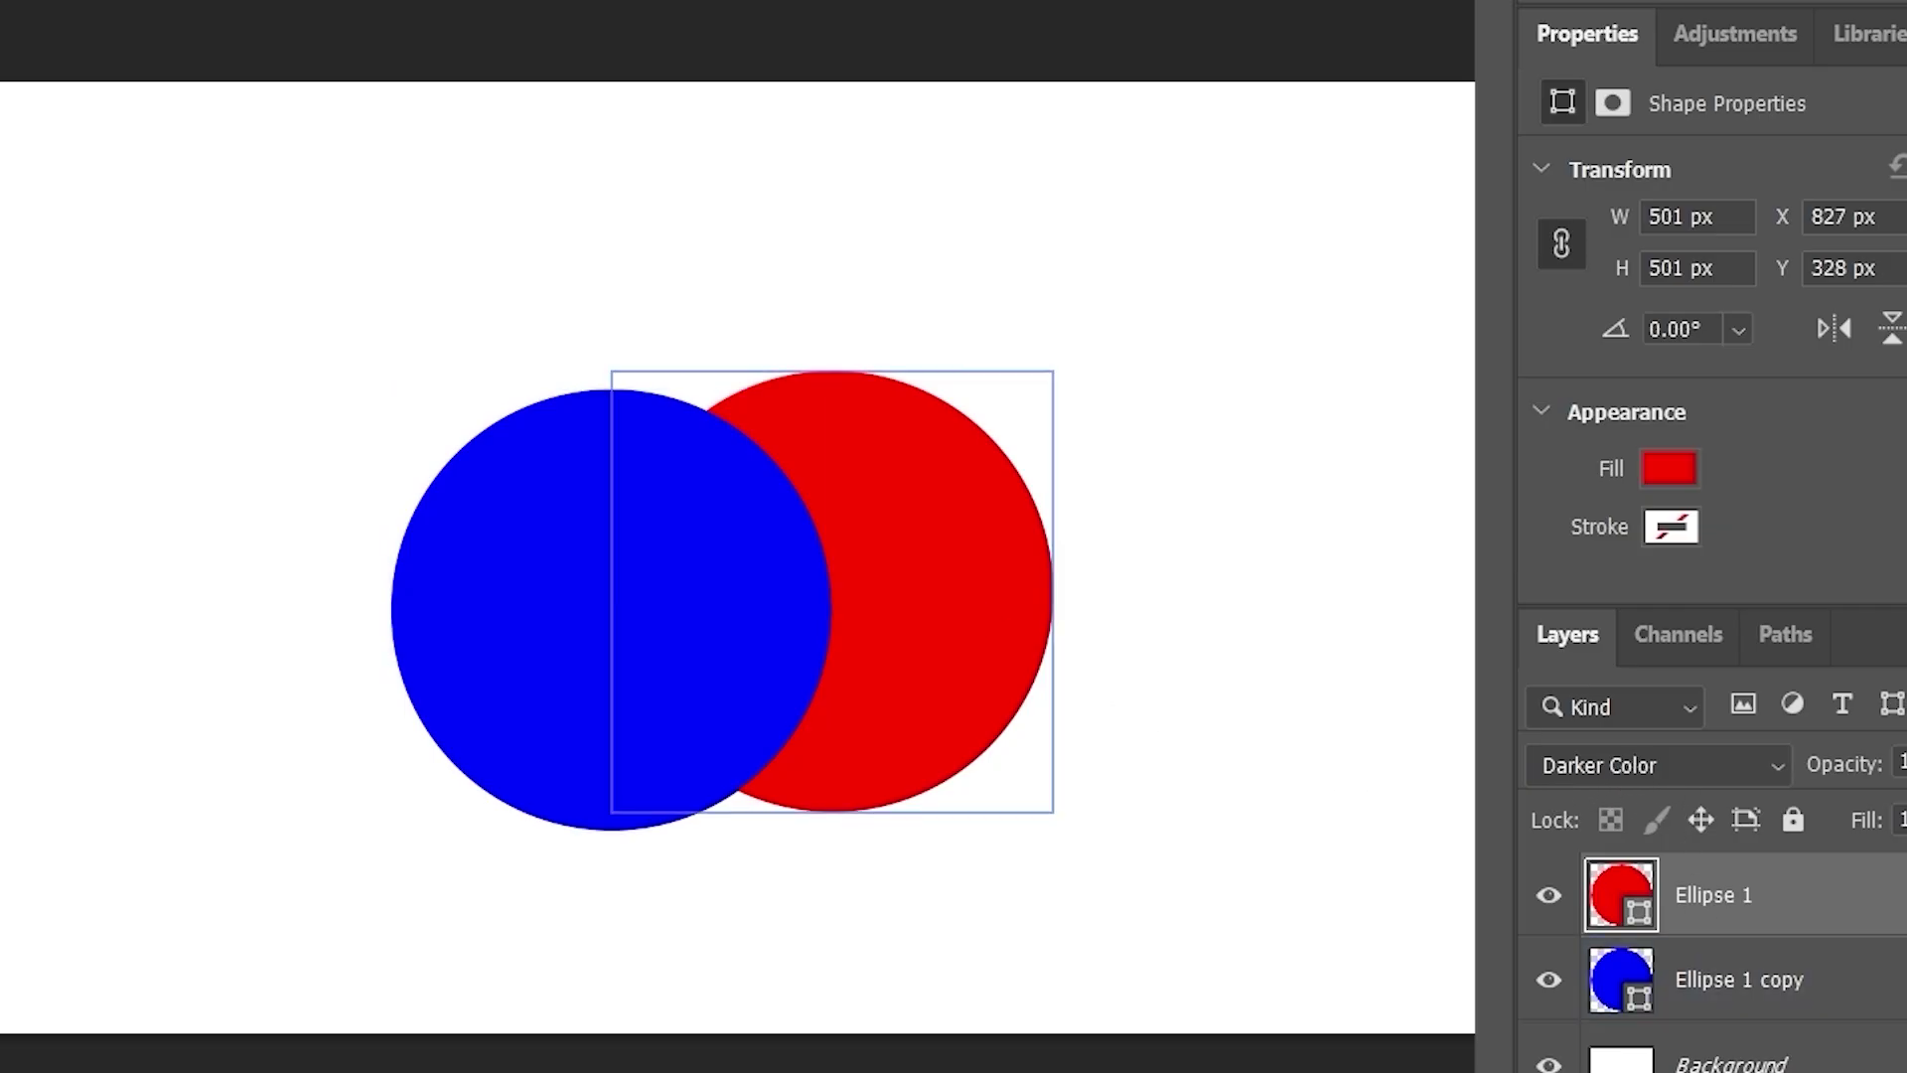
pyautogui.moveTo(979, 536); pyautogui.dragTo(868, 528)
pyautogui.moveTo(865, 639); pyautogui.dragTo(994, 624)
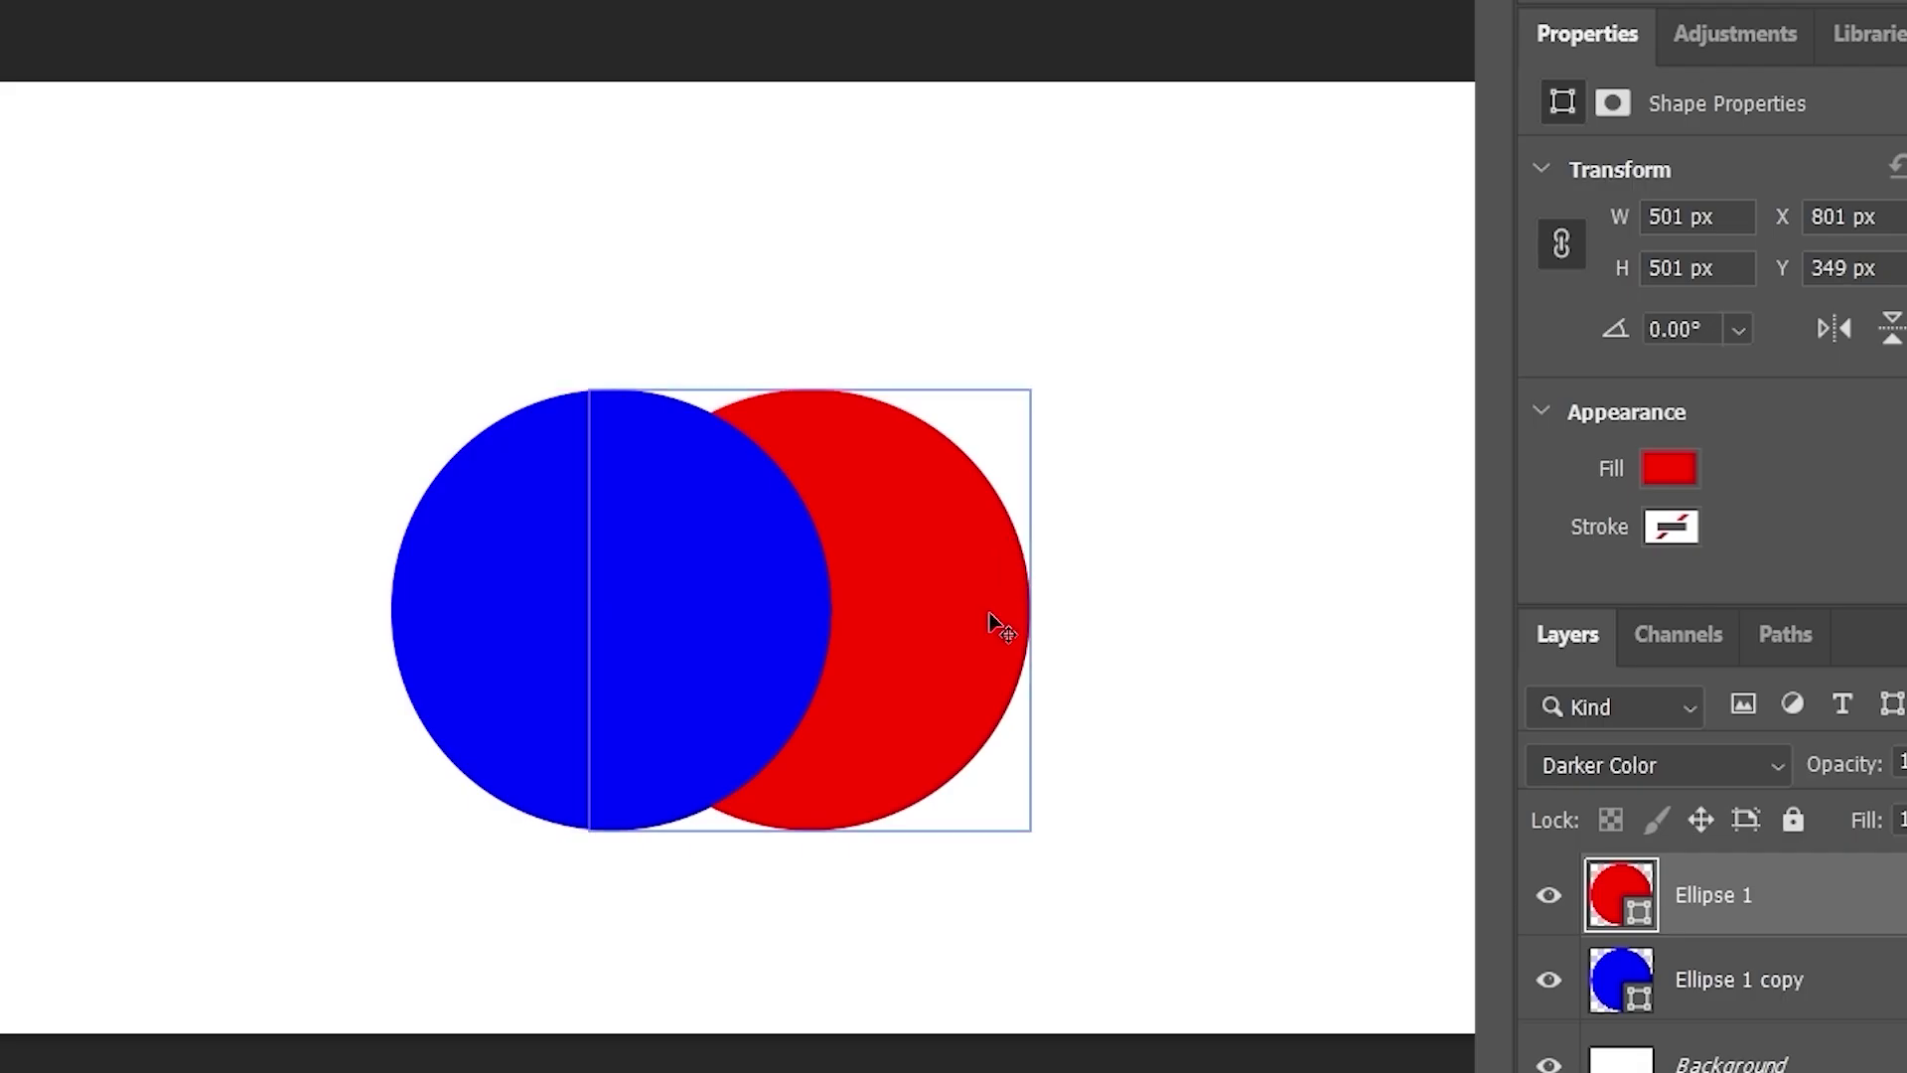
pyautogui.moveTo(990, 616)
pyautogui.mouseDown()
pyautogui.moveTo(881, 464)
pyautogui.moveTo(537, 646)
pyautogui.moveTo(1013, 690)
pyautogui.moveTo(1005, 646)
pyautogui.mouseUp()
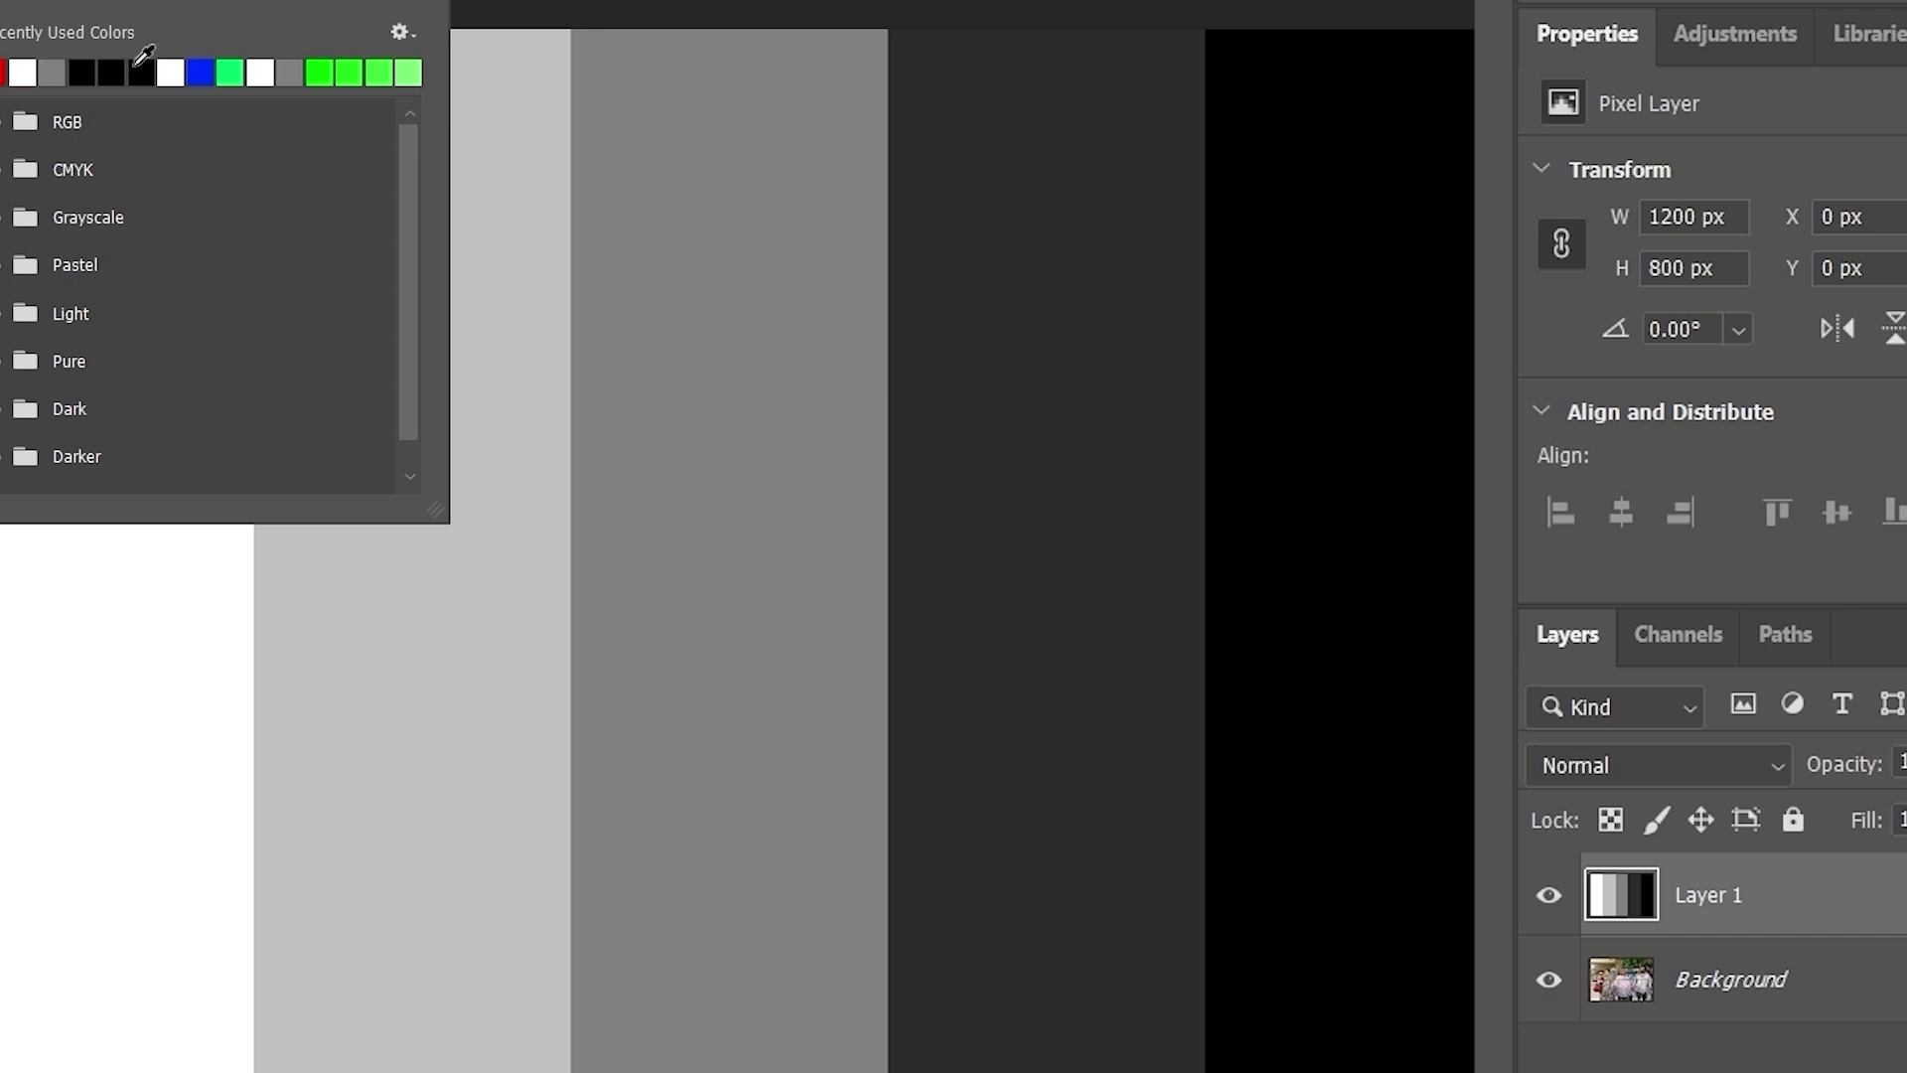
# - In the greyscale stripes document, outline the mid-grey stripe with an unfilled, red-stroked rectangle of about 243 × 803 px and deselect the layers
pyautogui.moveTo(572, 32); pyautogui.dragTo(885, 1069)
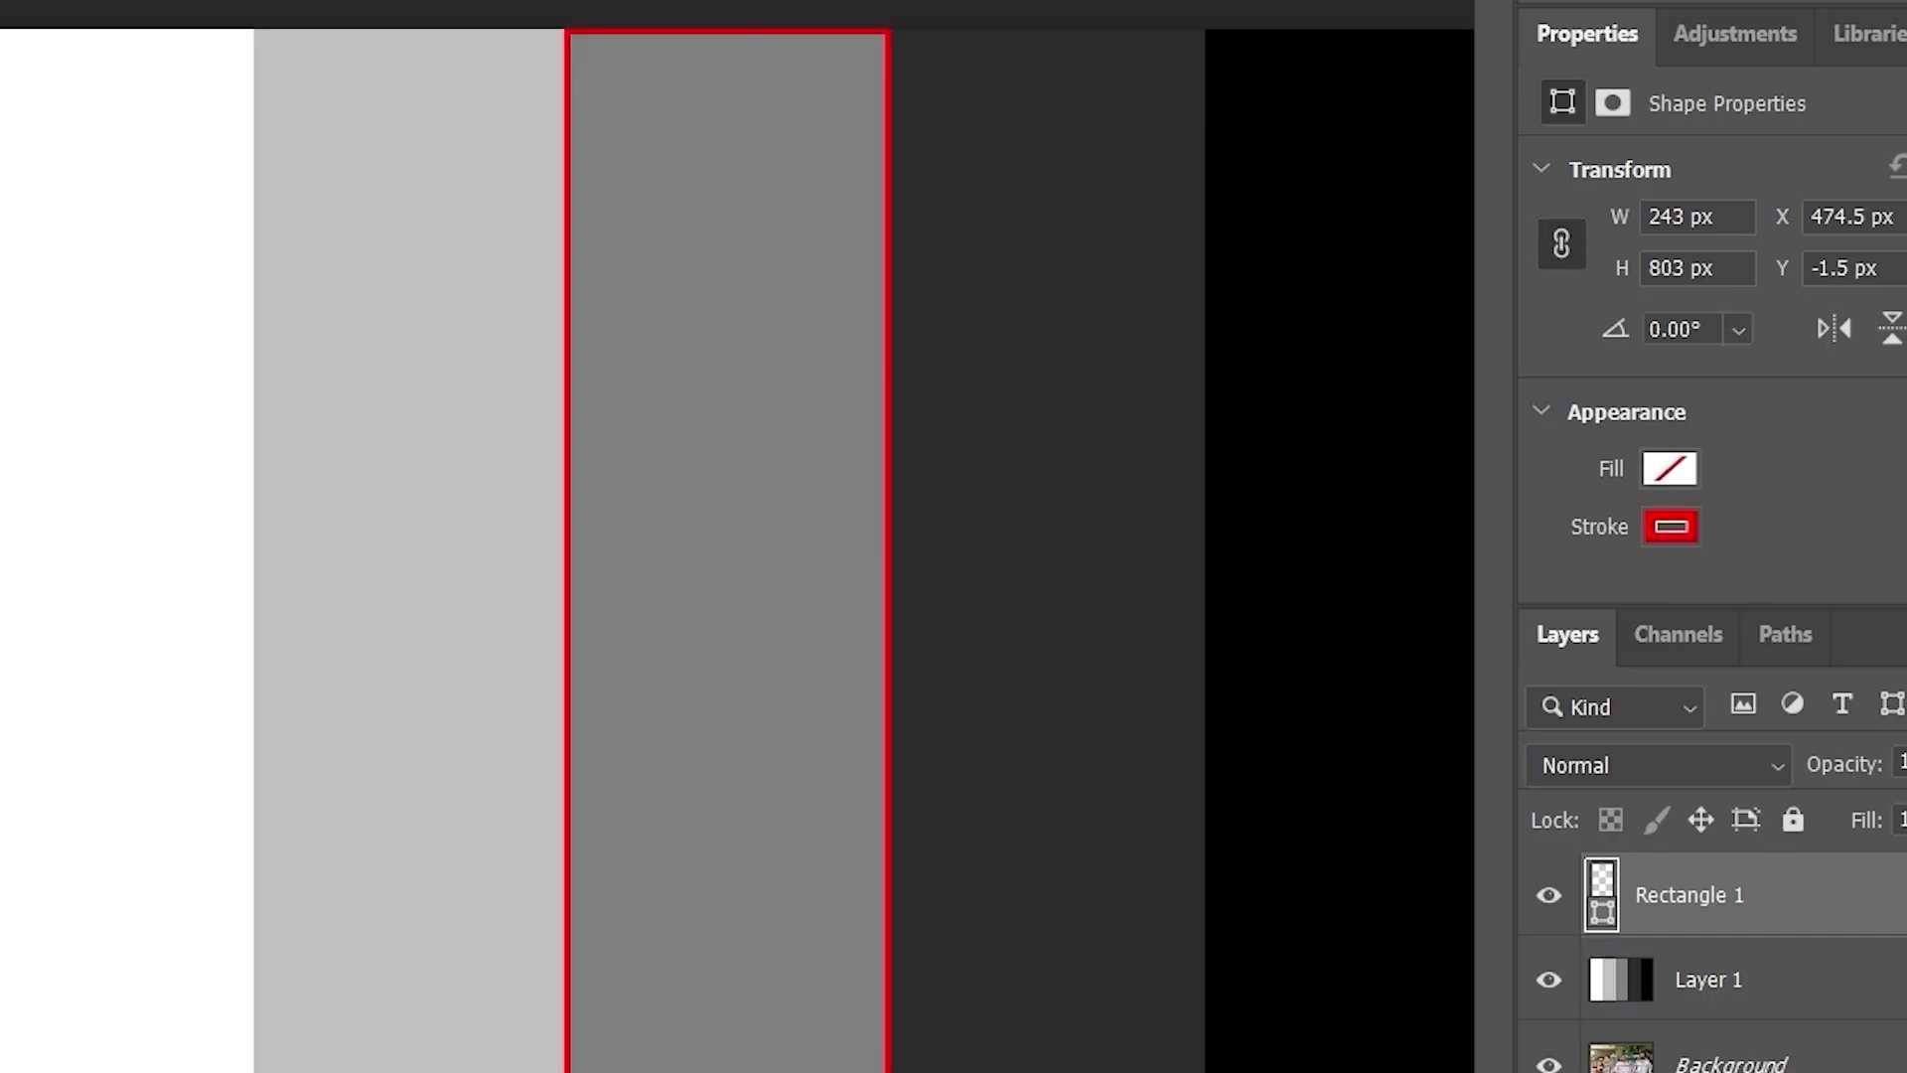
pyautogui.hotkey('ctrl', 'alt', 'a')
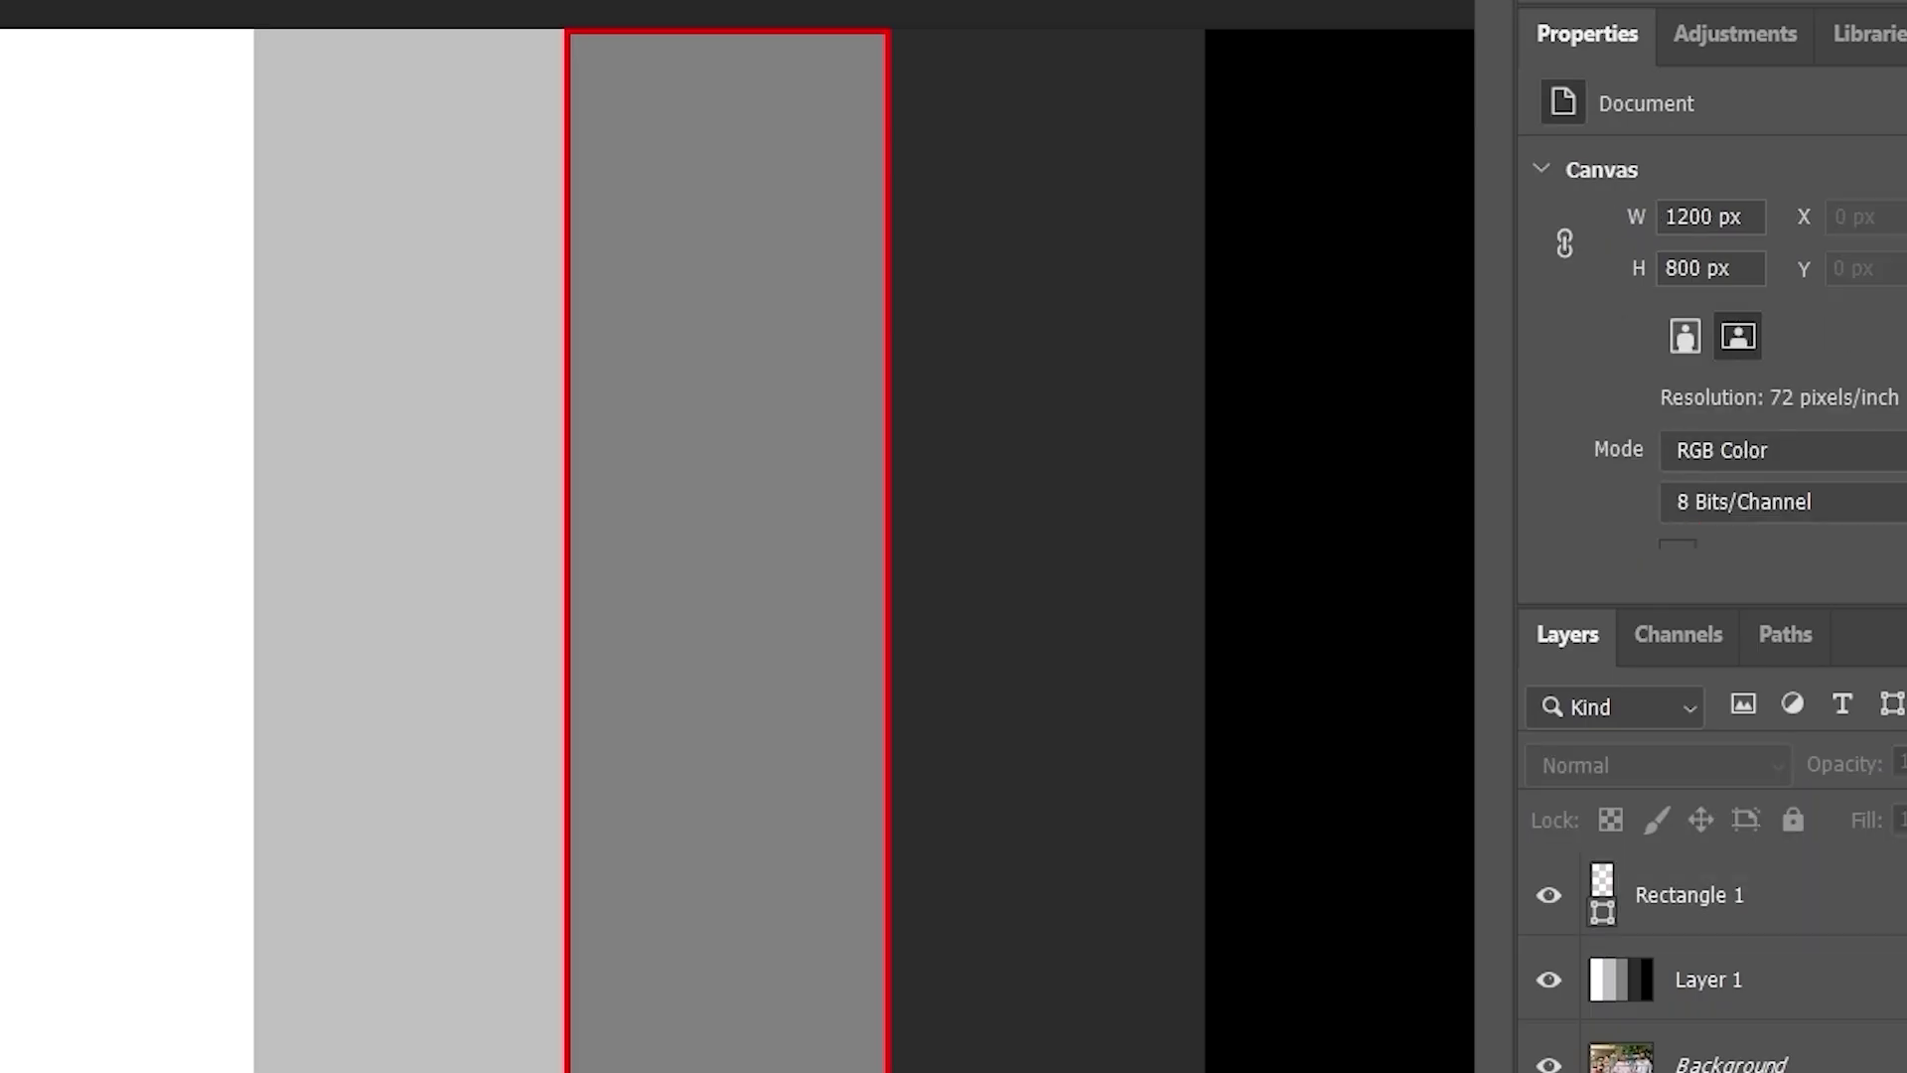
pyautogui.click(692, 492)
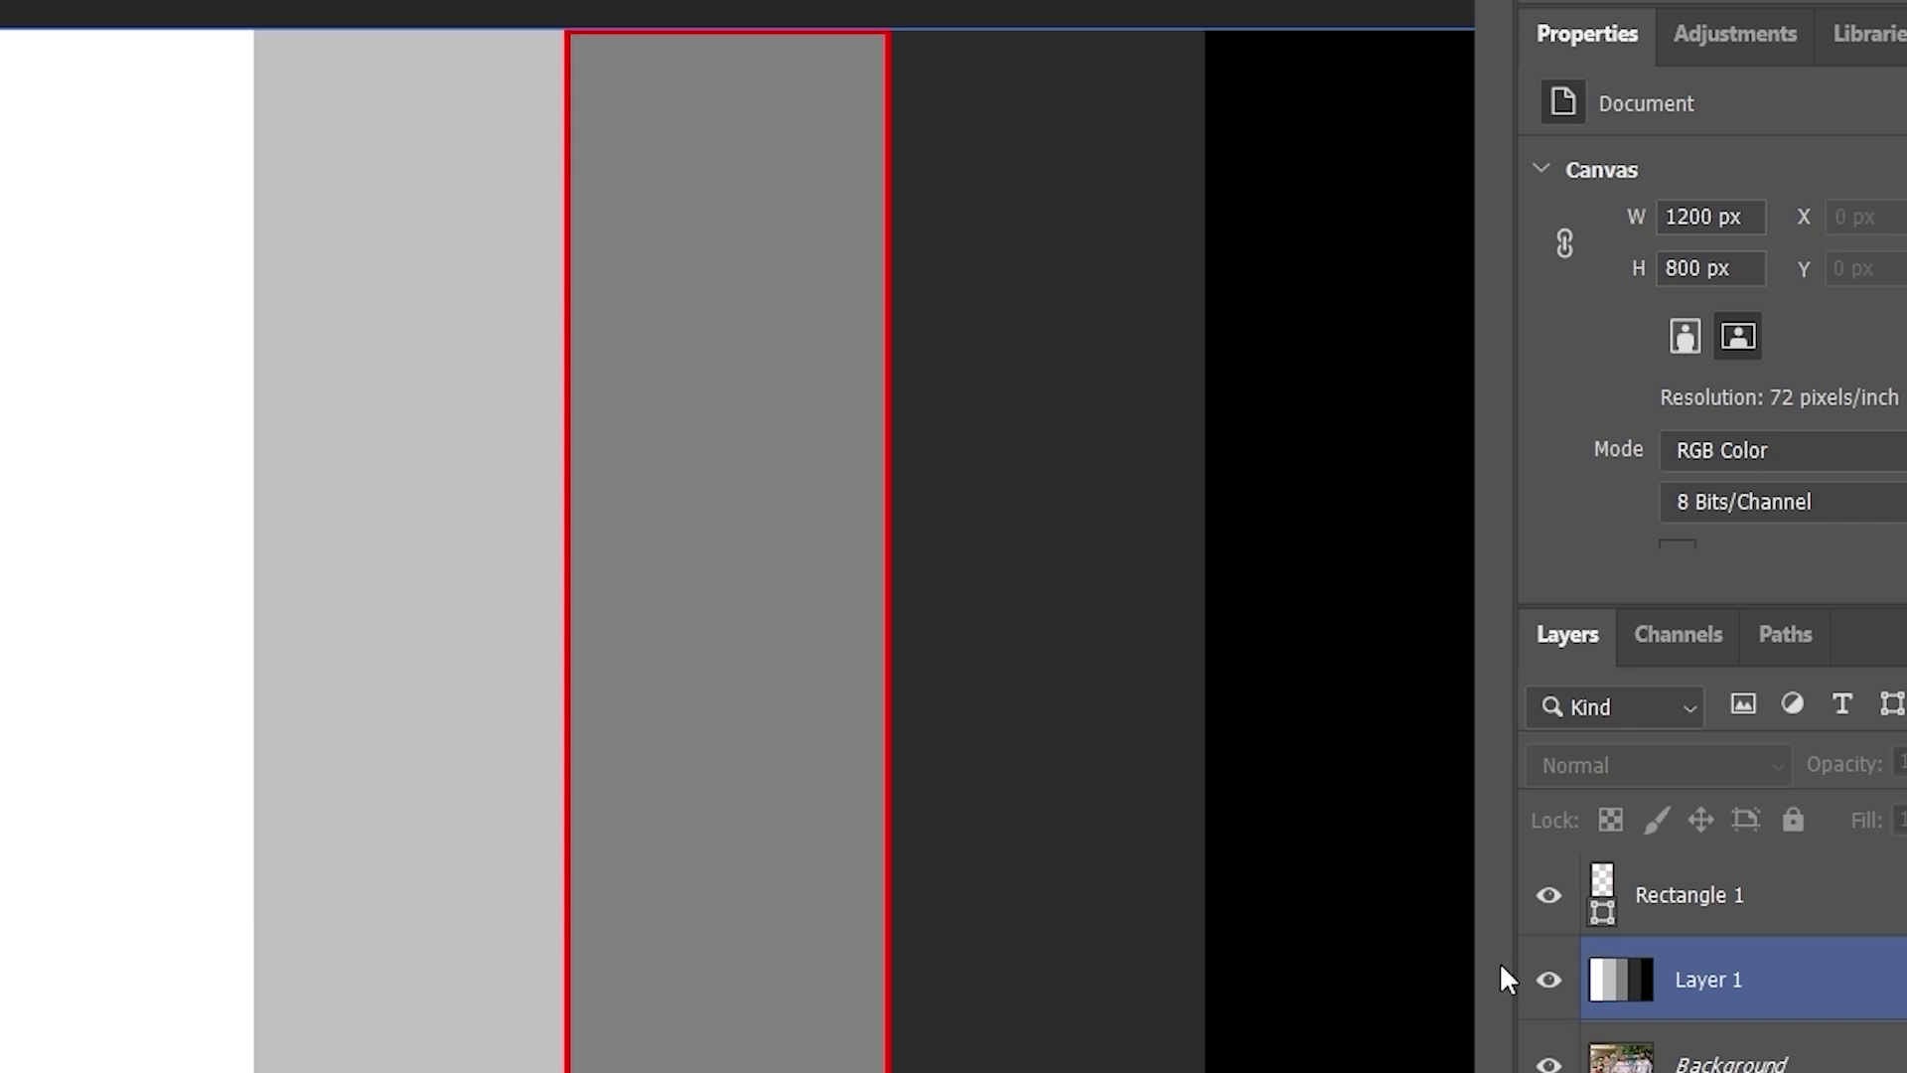
# - Select the greyscale stripes layer and set its blend mode to Overlay over the photo
pyautogui.click(1657, 894)
pyautogui.click(1597, 966)
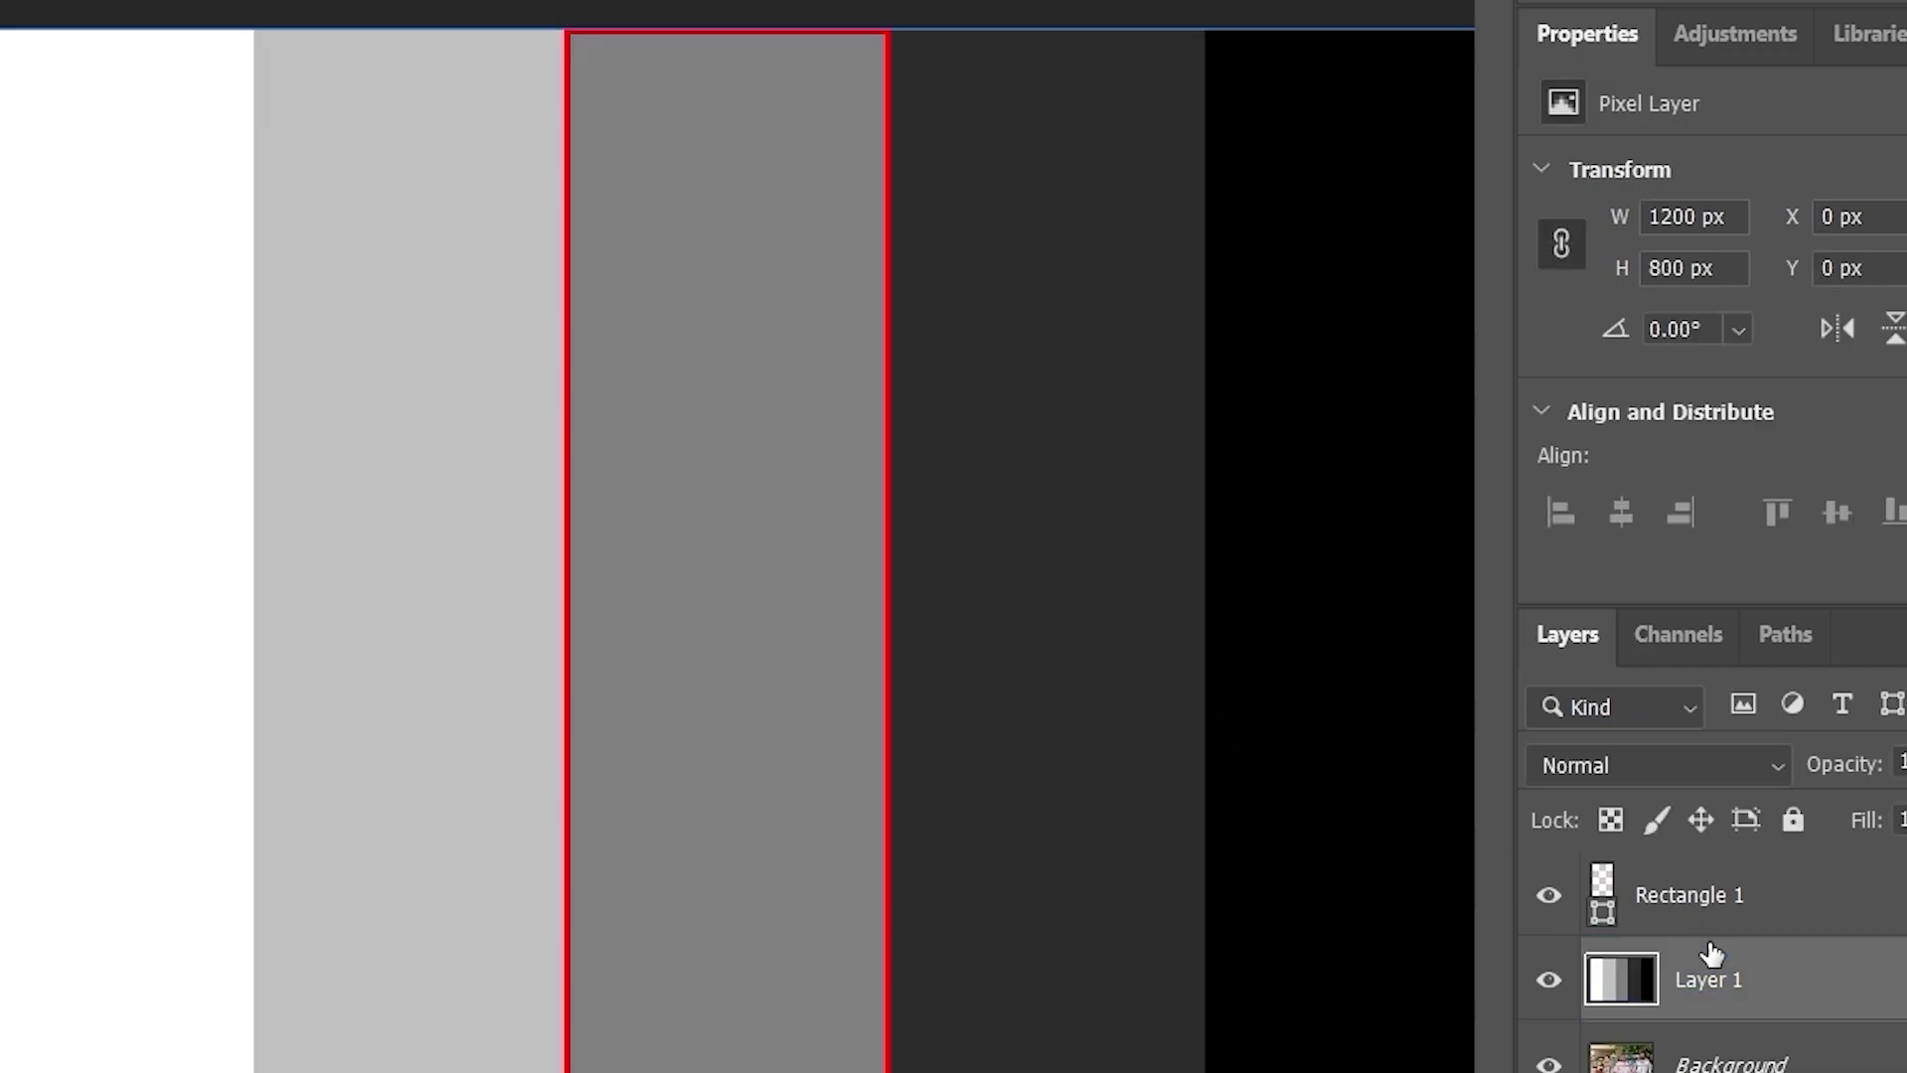
pyautogui.click(1612, 755)
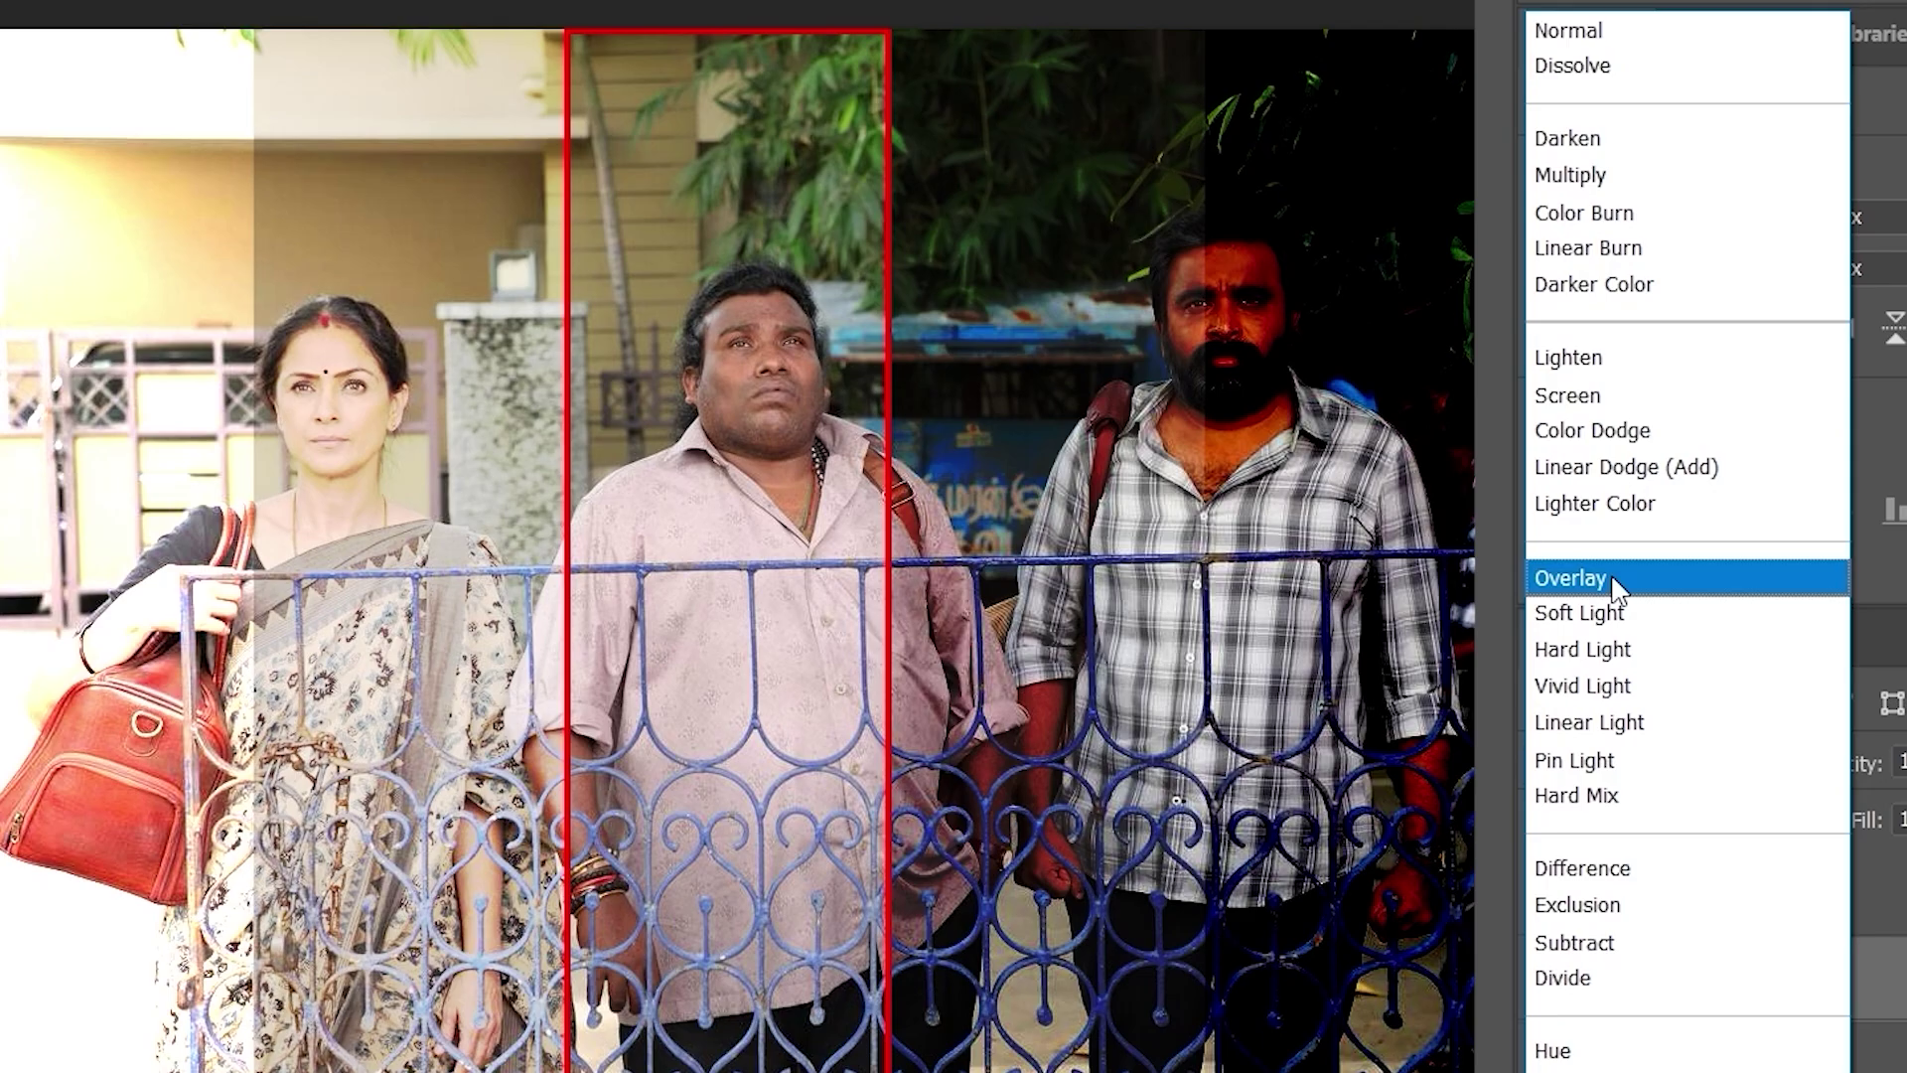
pyautogui.click(1614, 585)
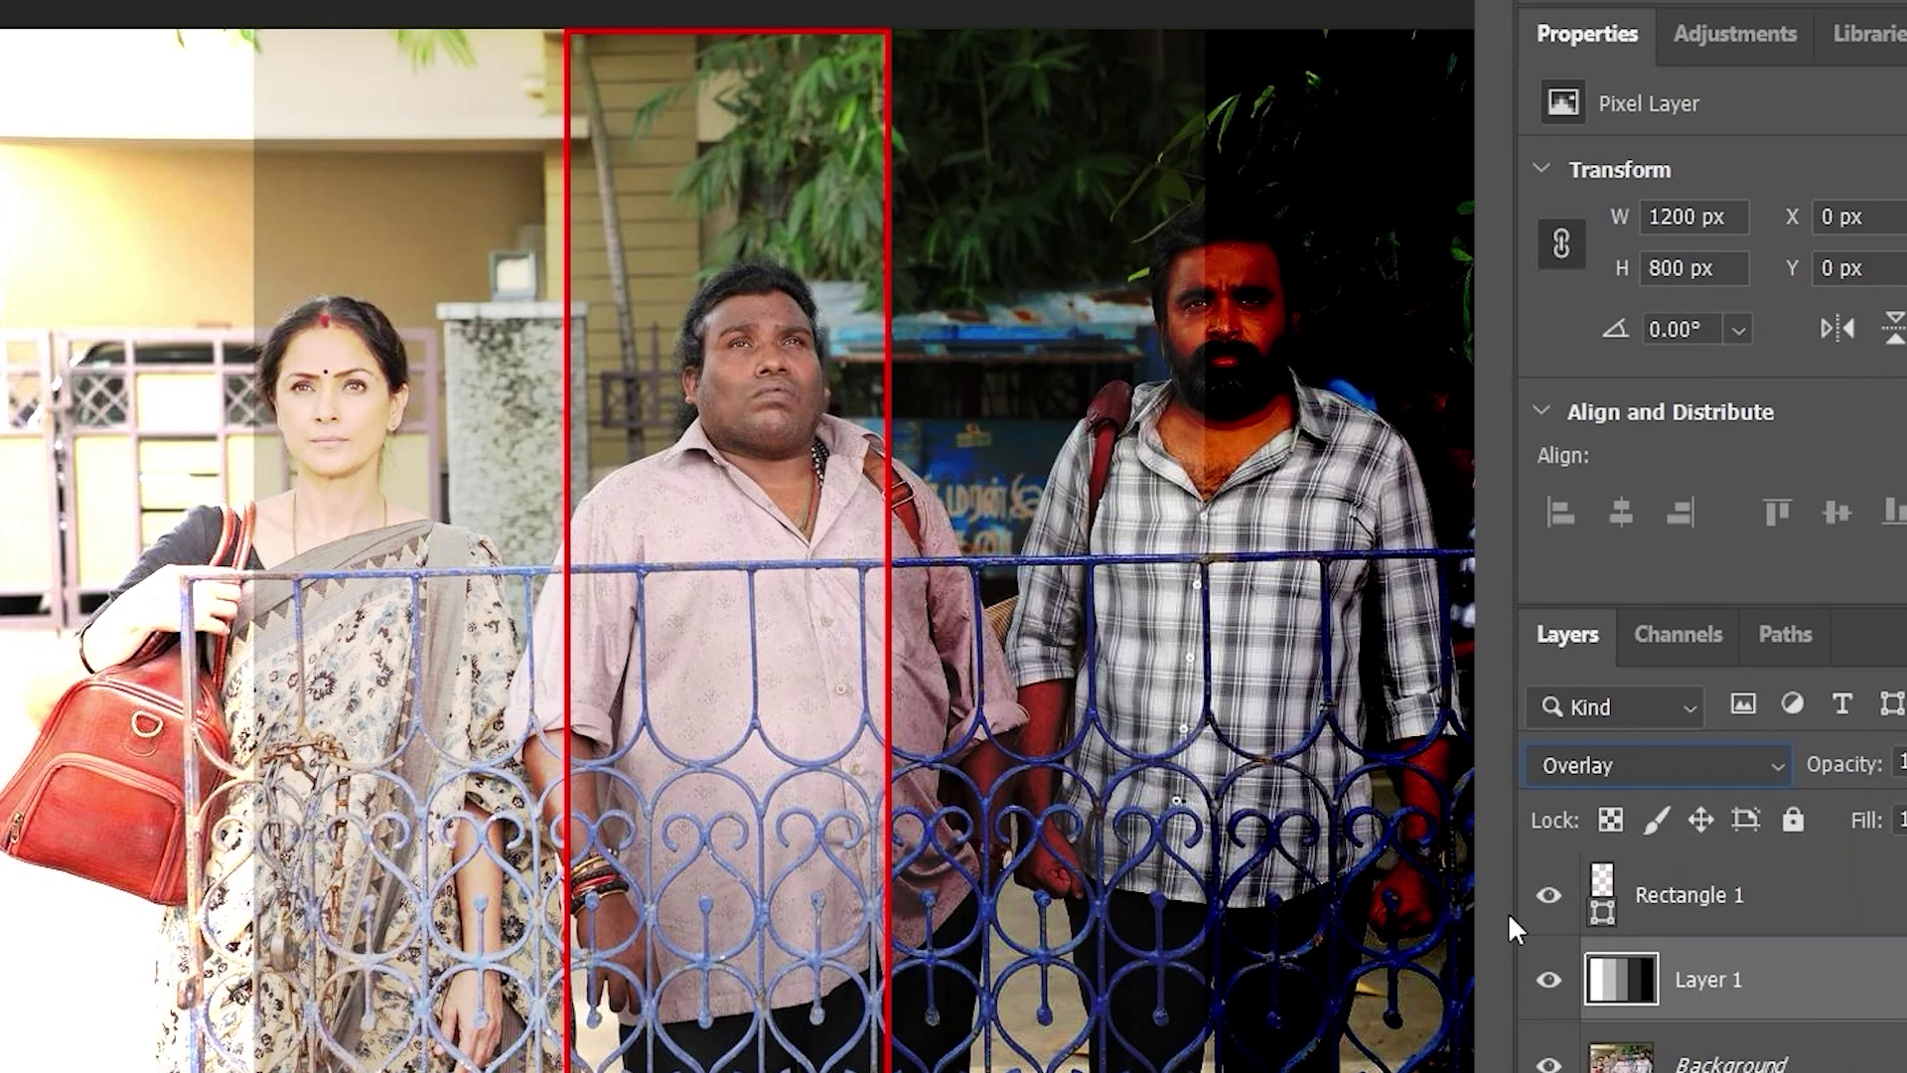
# - Toggle the Overlay stripes layer's visibility repeatedly to compare the photo with and without the effect, leaving the layer visible
pyautogui.click(1549, 986)
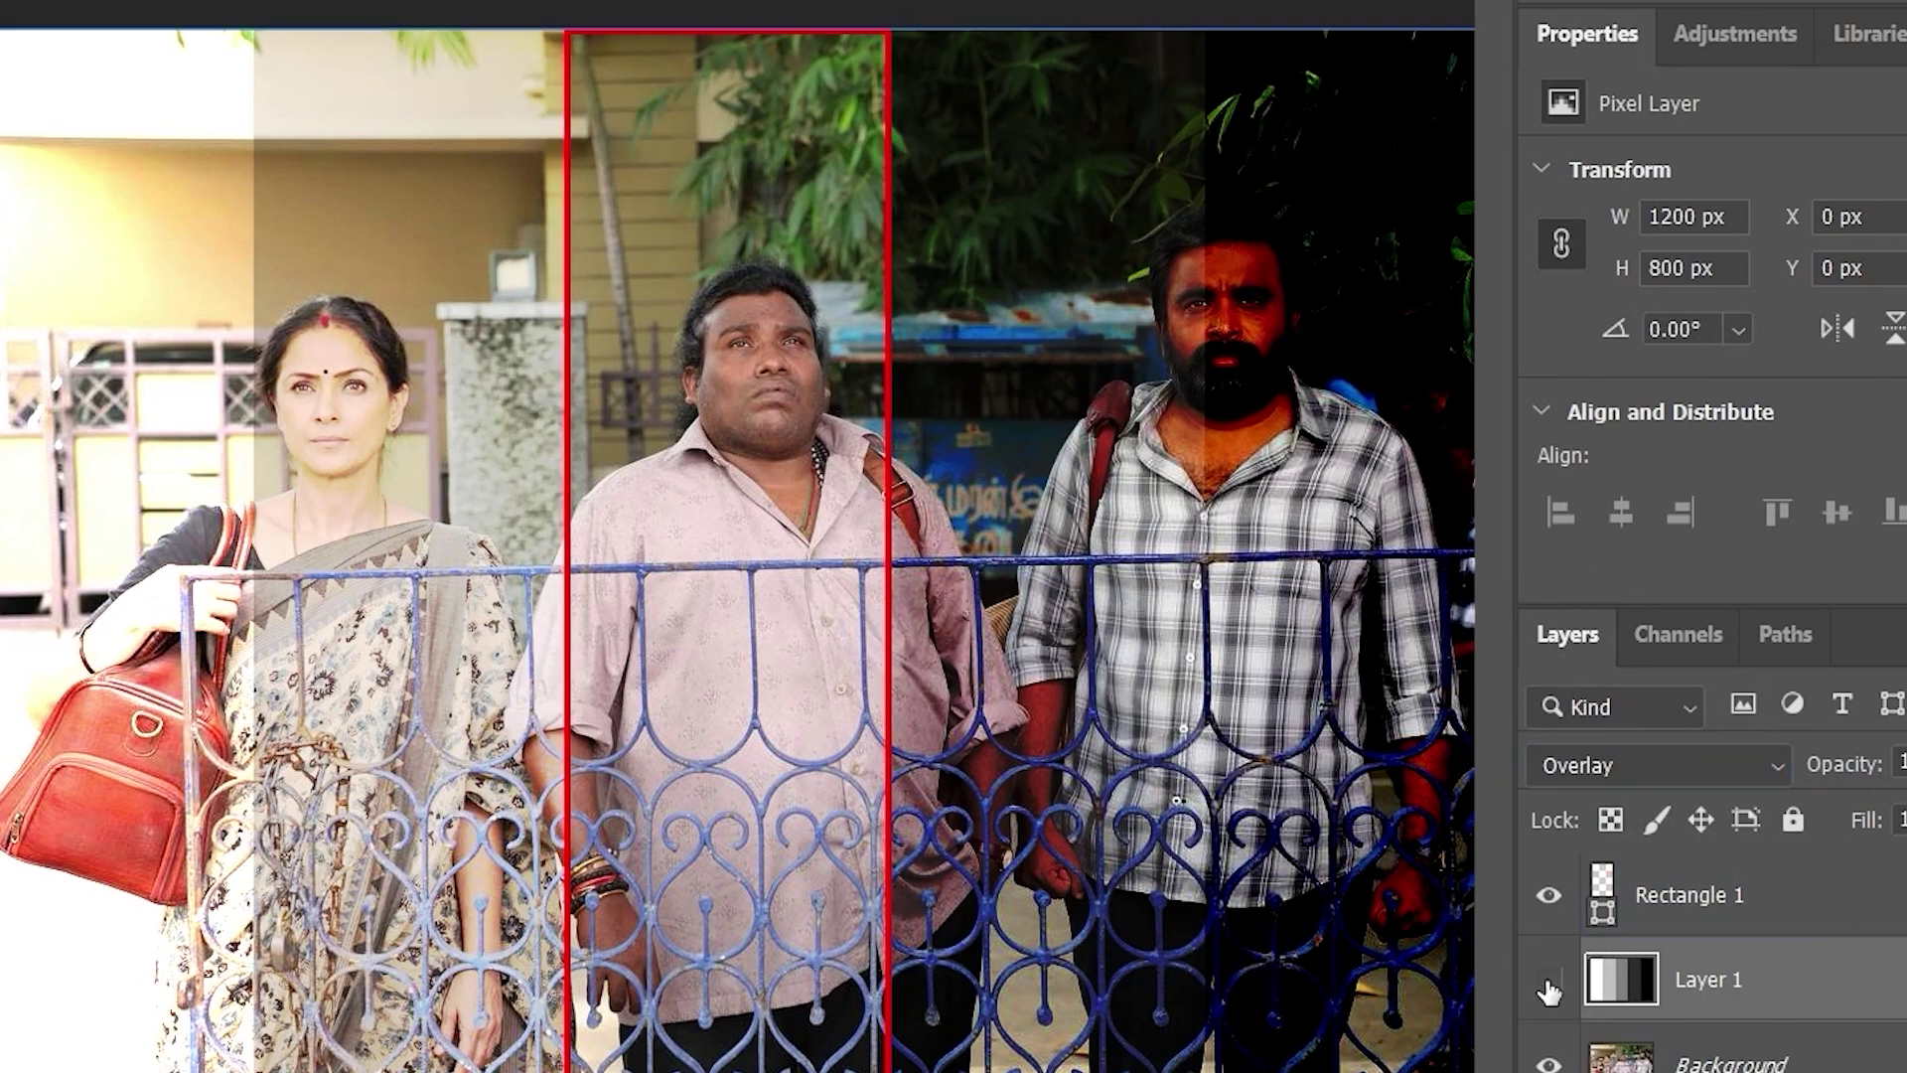
pyautogui.click(1549, 987)
pyautogui.click(1549, 986)
pyautogui.click(1548, 986)
pyautogui.click(1549, 986)
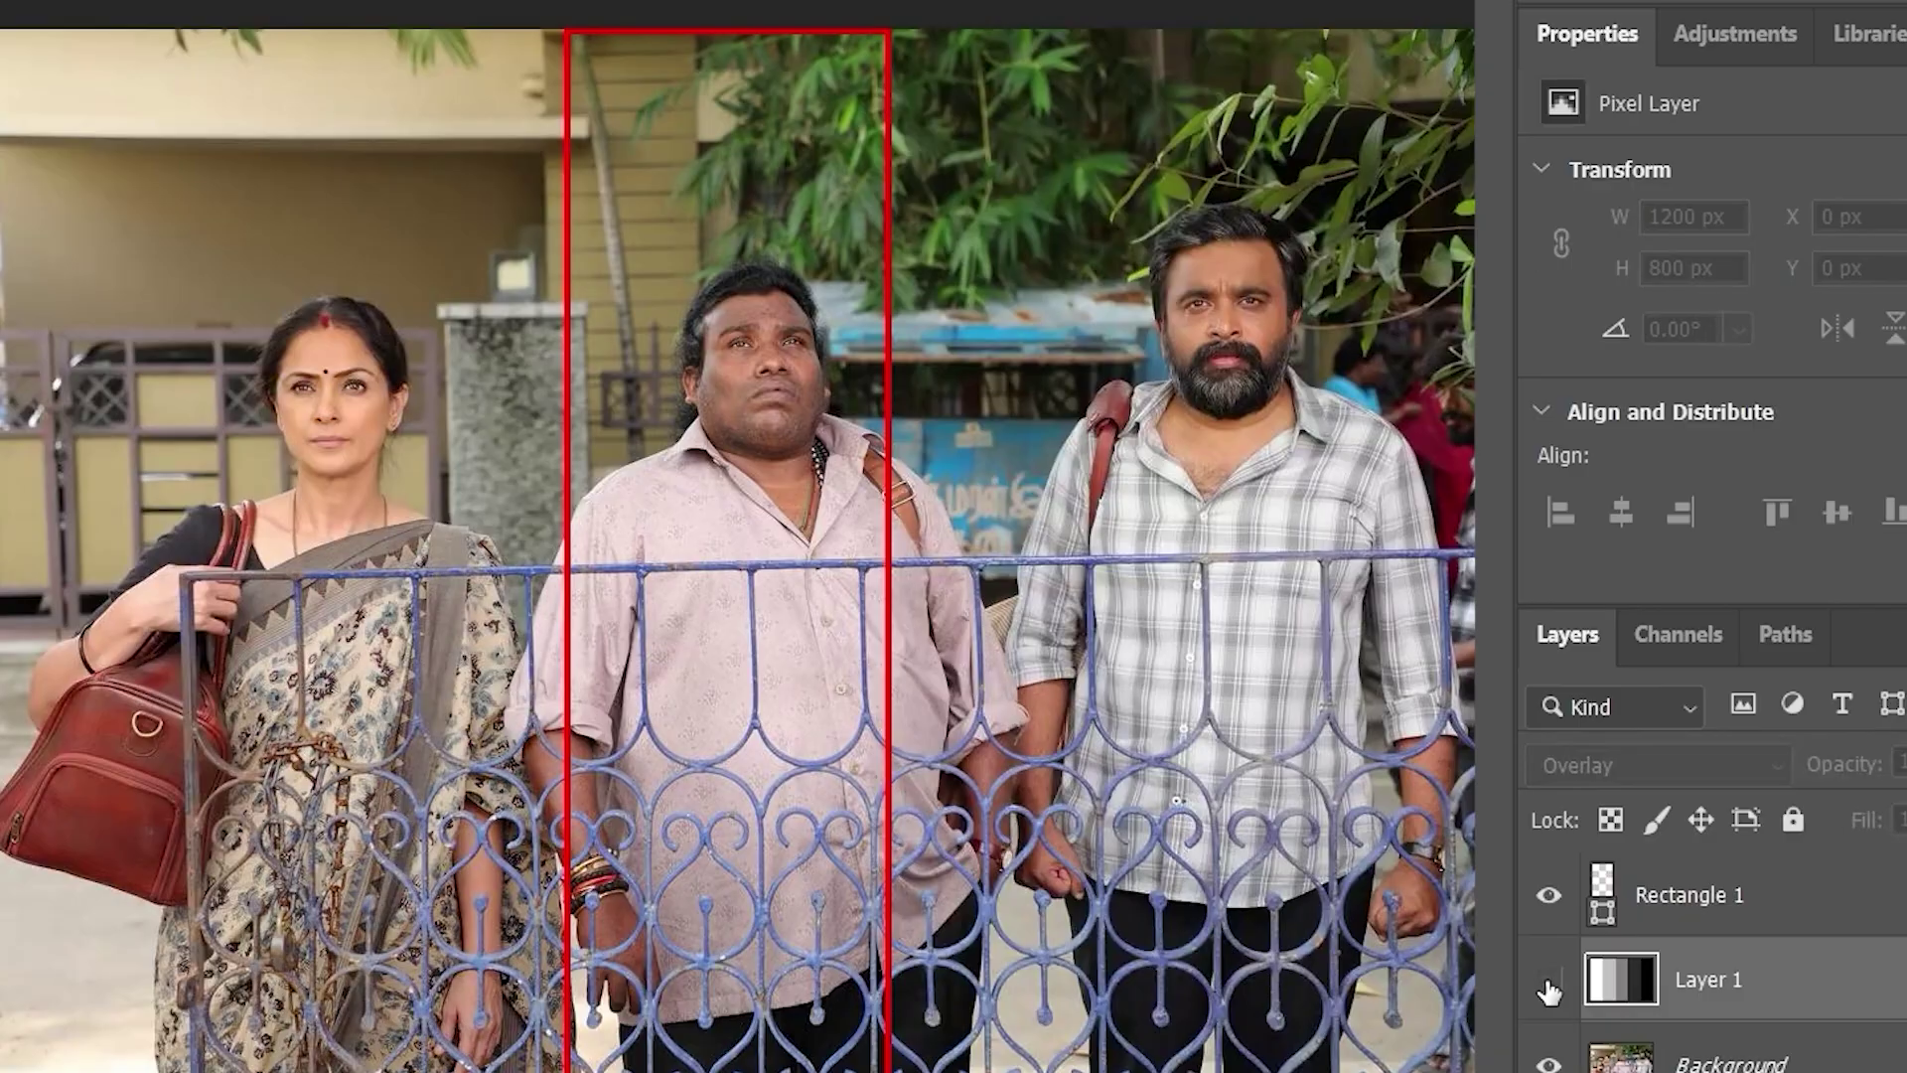
pyautogui.click(1549, 987)
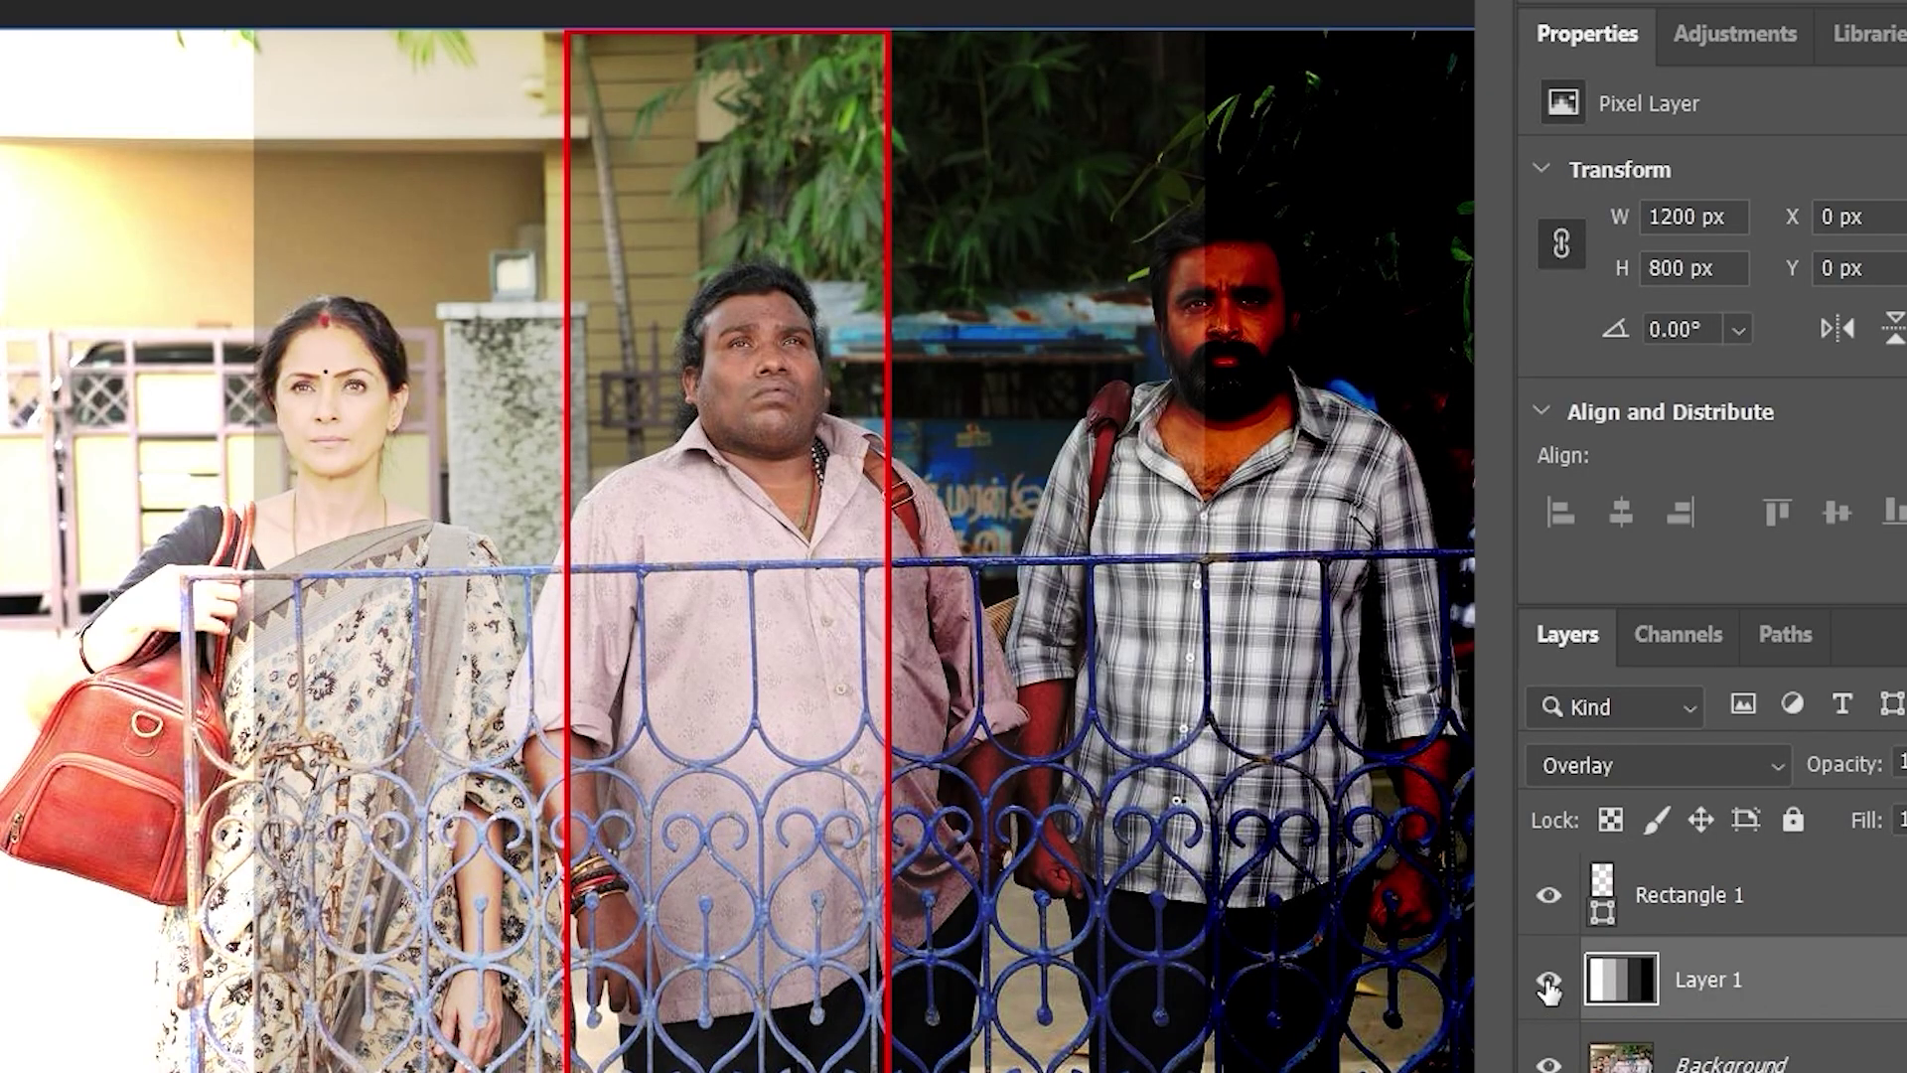
pyautogui.click(1549, 986)
pyautogui.click(1549, 987)
pyautogui.click(1549, 987)
pyautogui.click(1549, 986)
# - Set the greyscale stripes layer's blend mode to Soft Light
pyautogui.click(1601, 767)
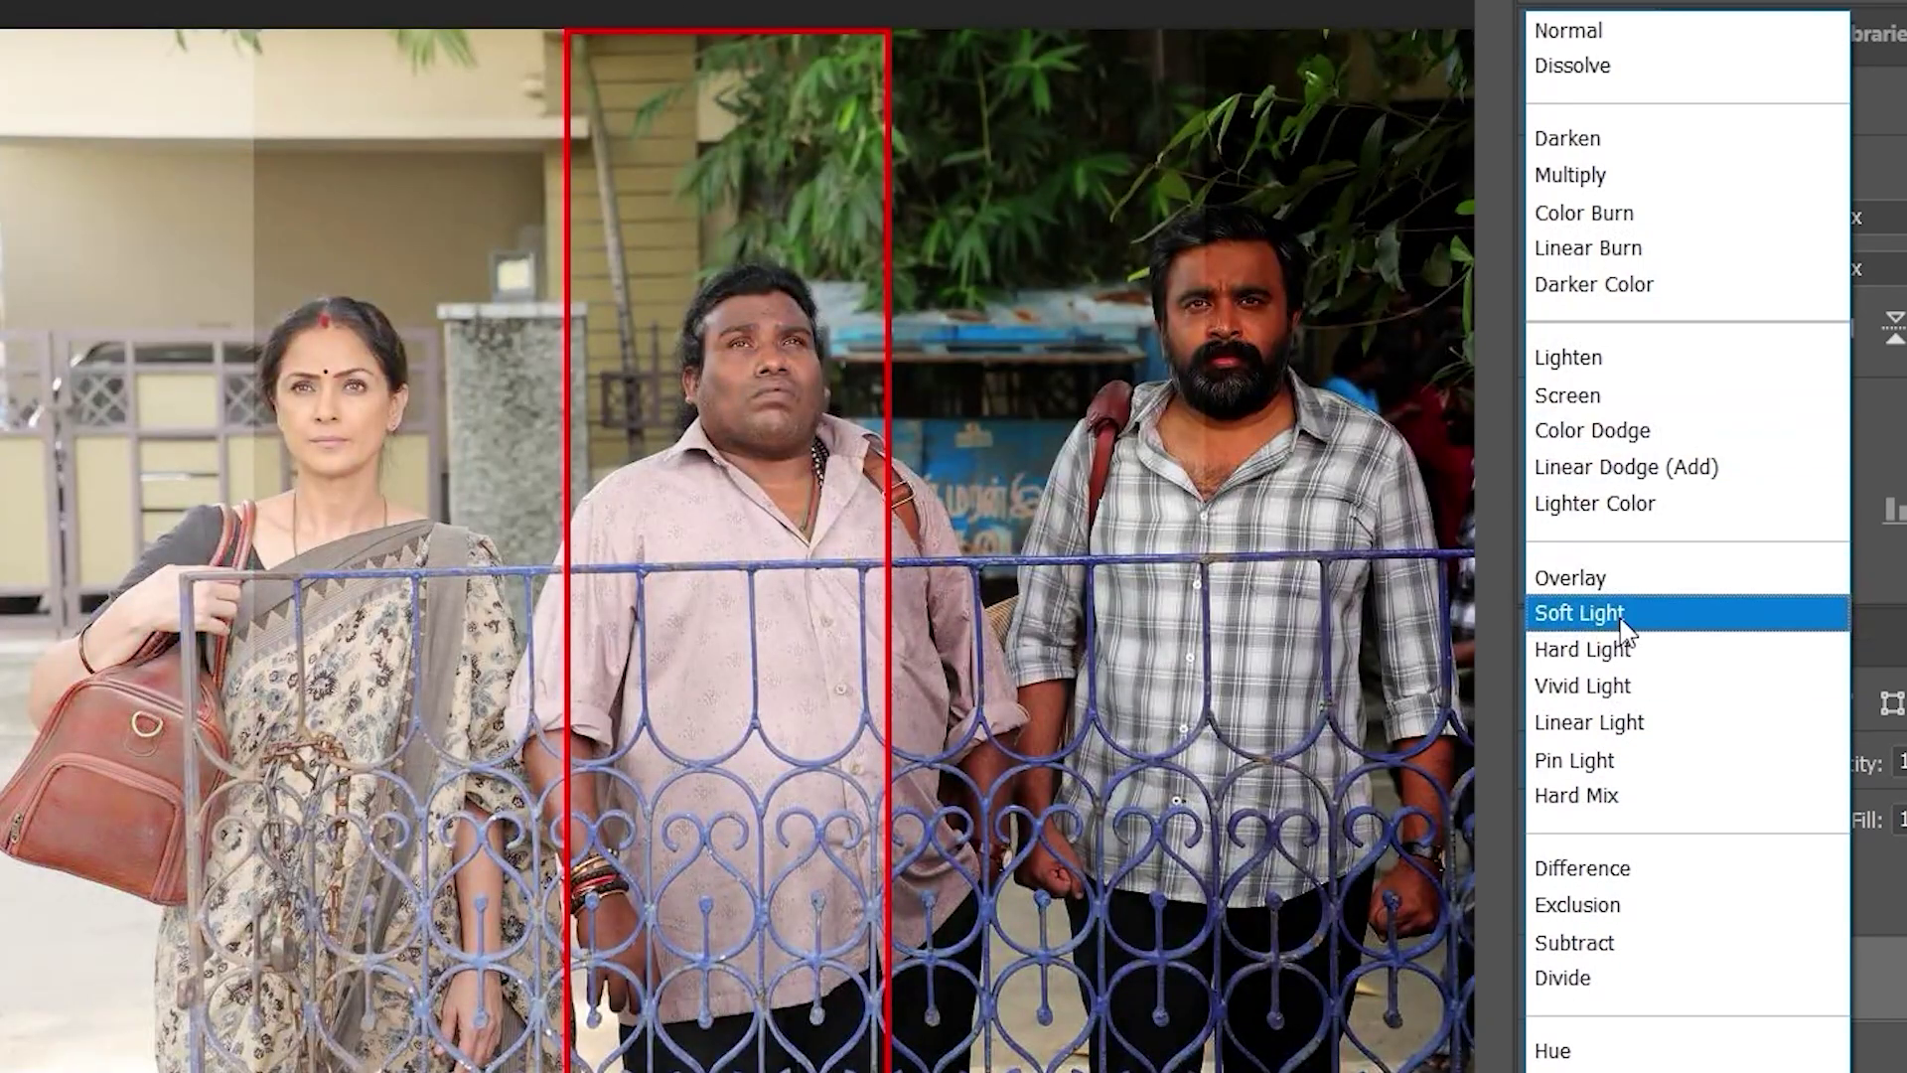
pyautogui.click(1621, 622)
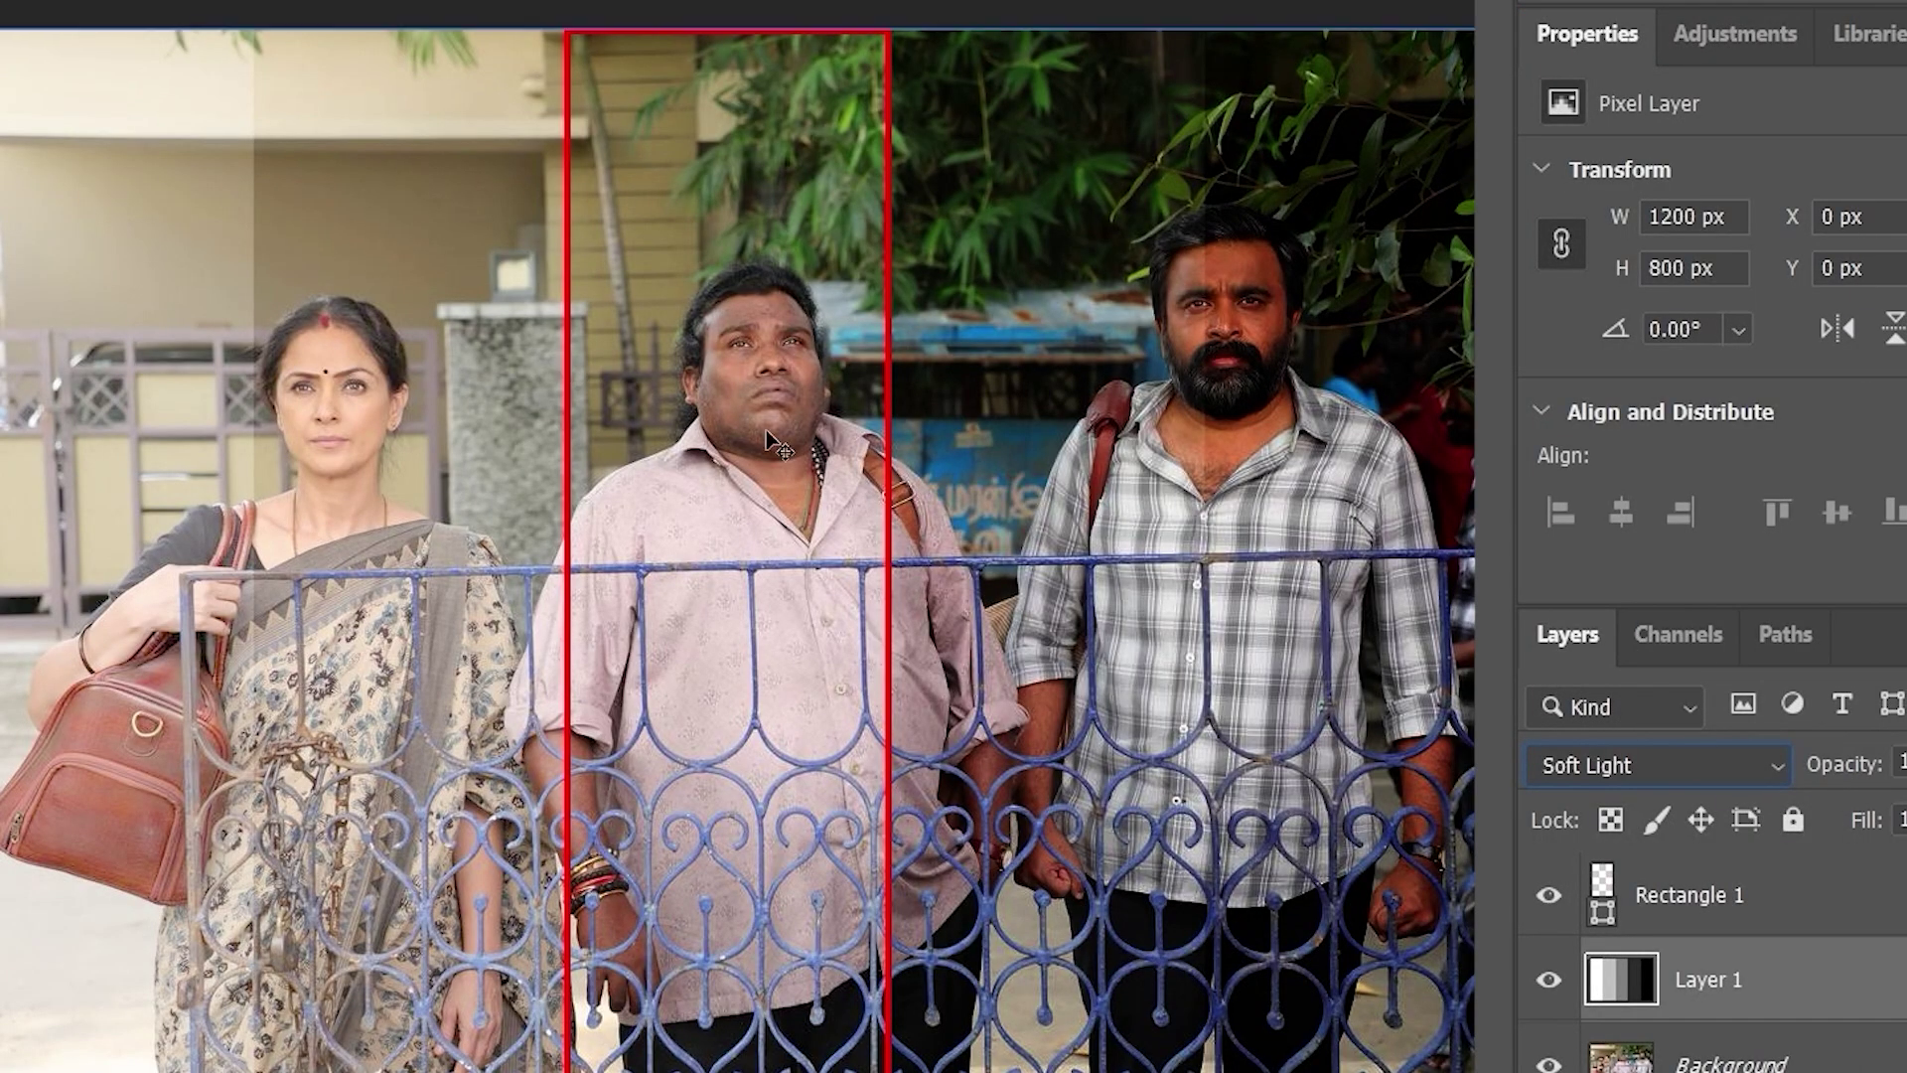
pyautogui.click(1640, 763)
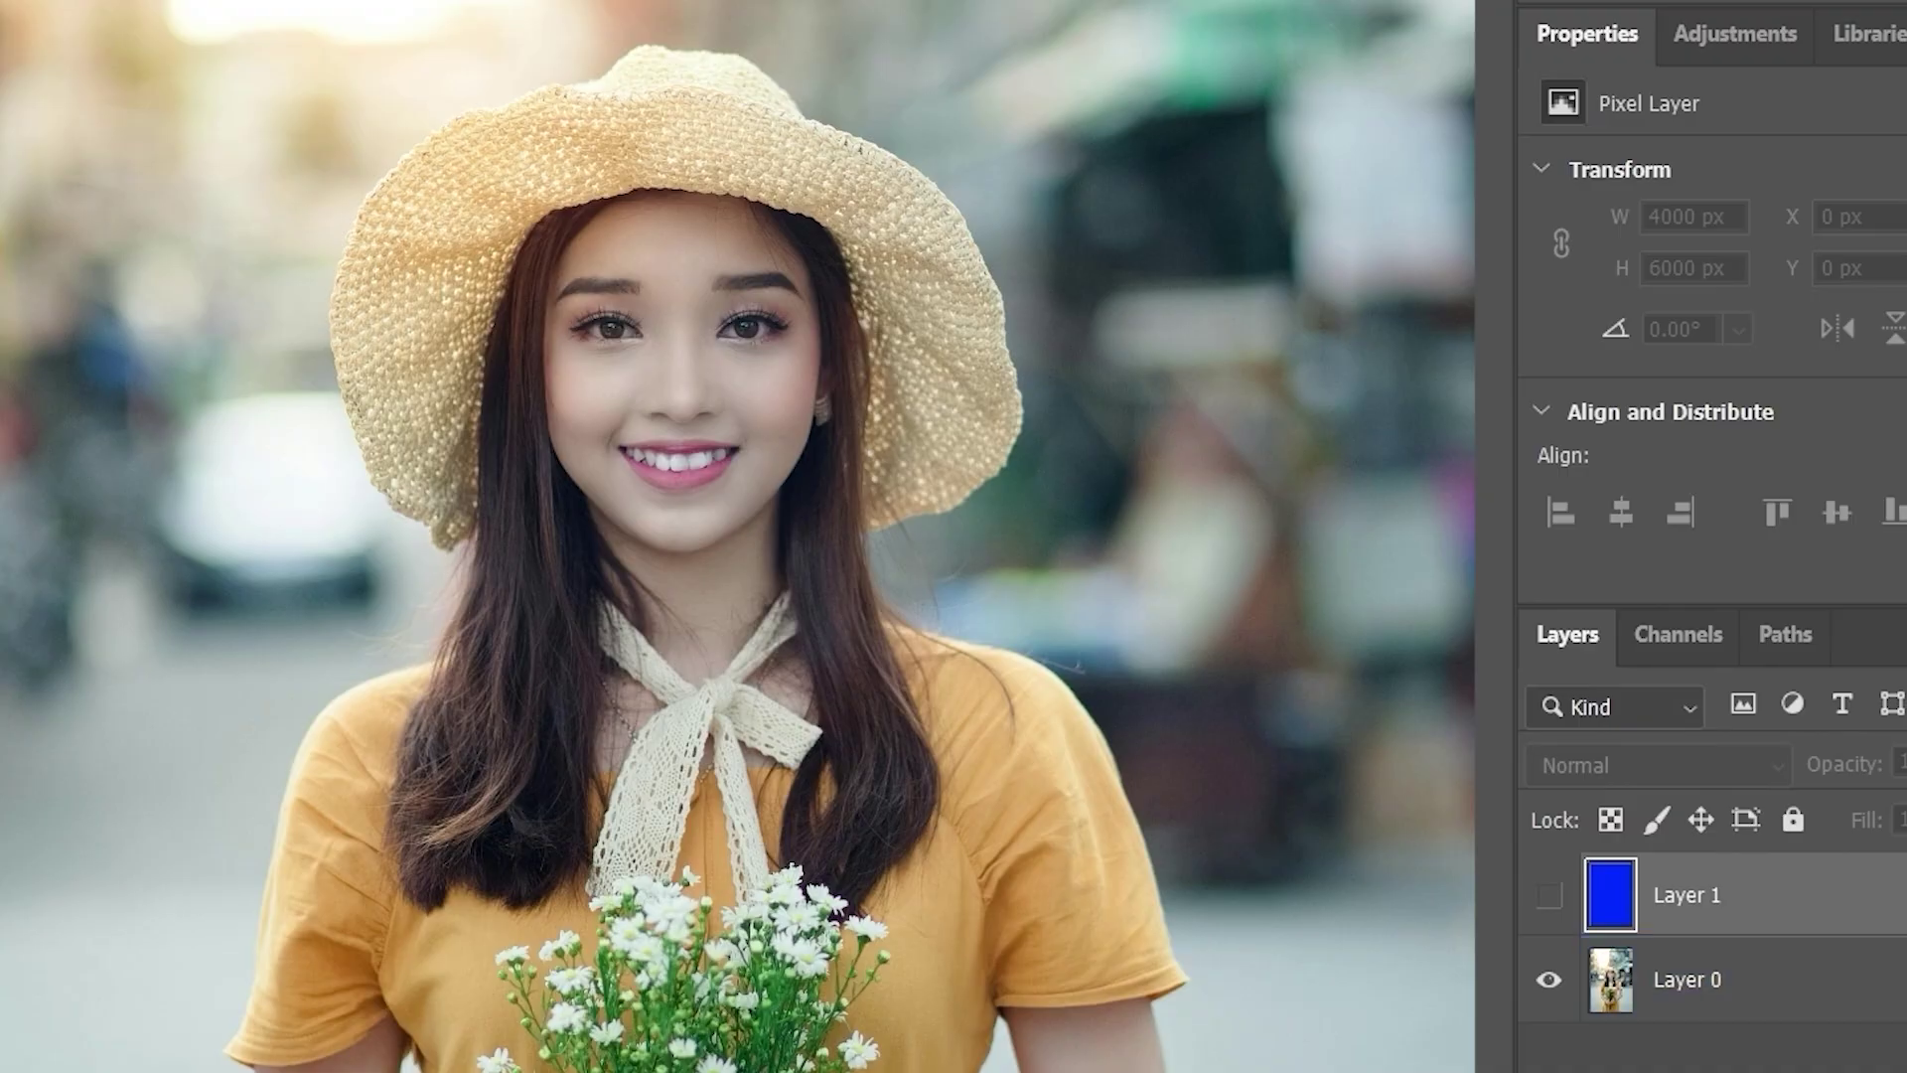
# - In the portrait document, show the solid blue layer and set its blend mode to Overlay
pyautogui.click(1549, 897)
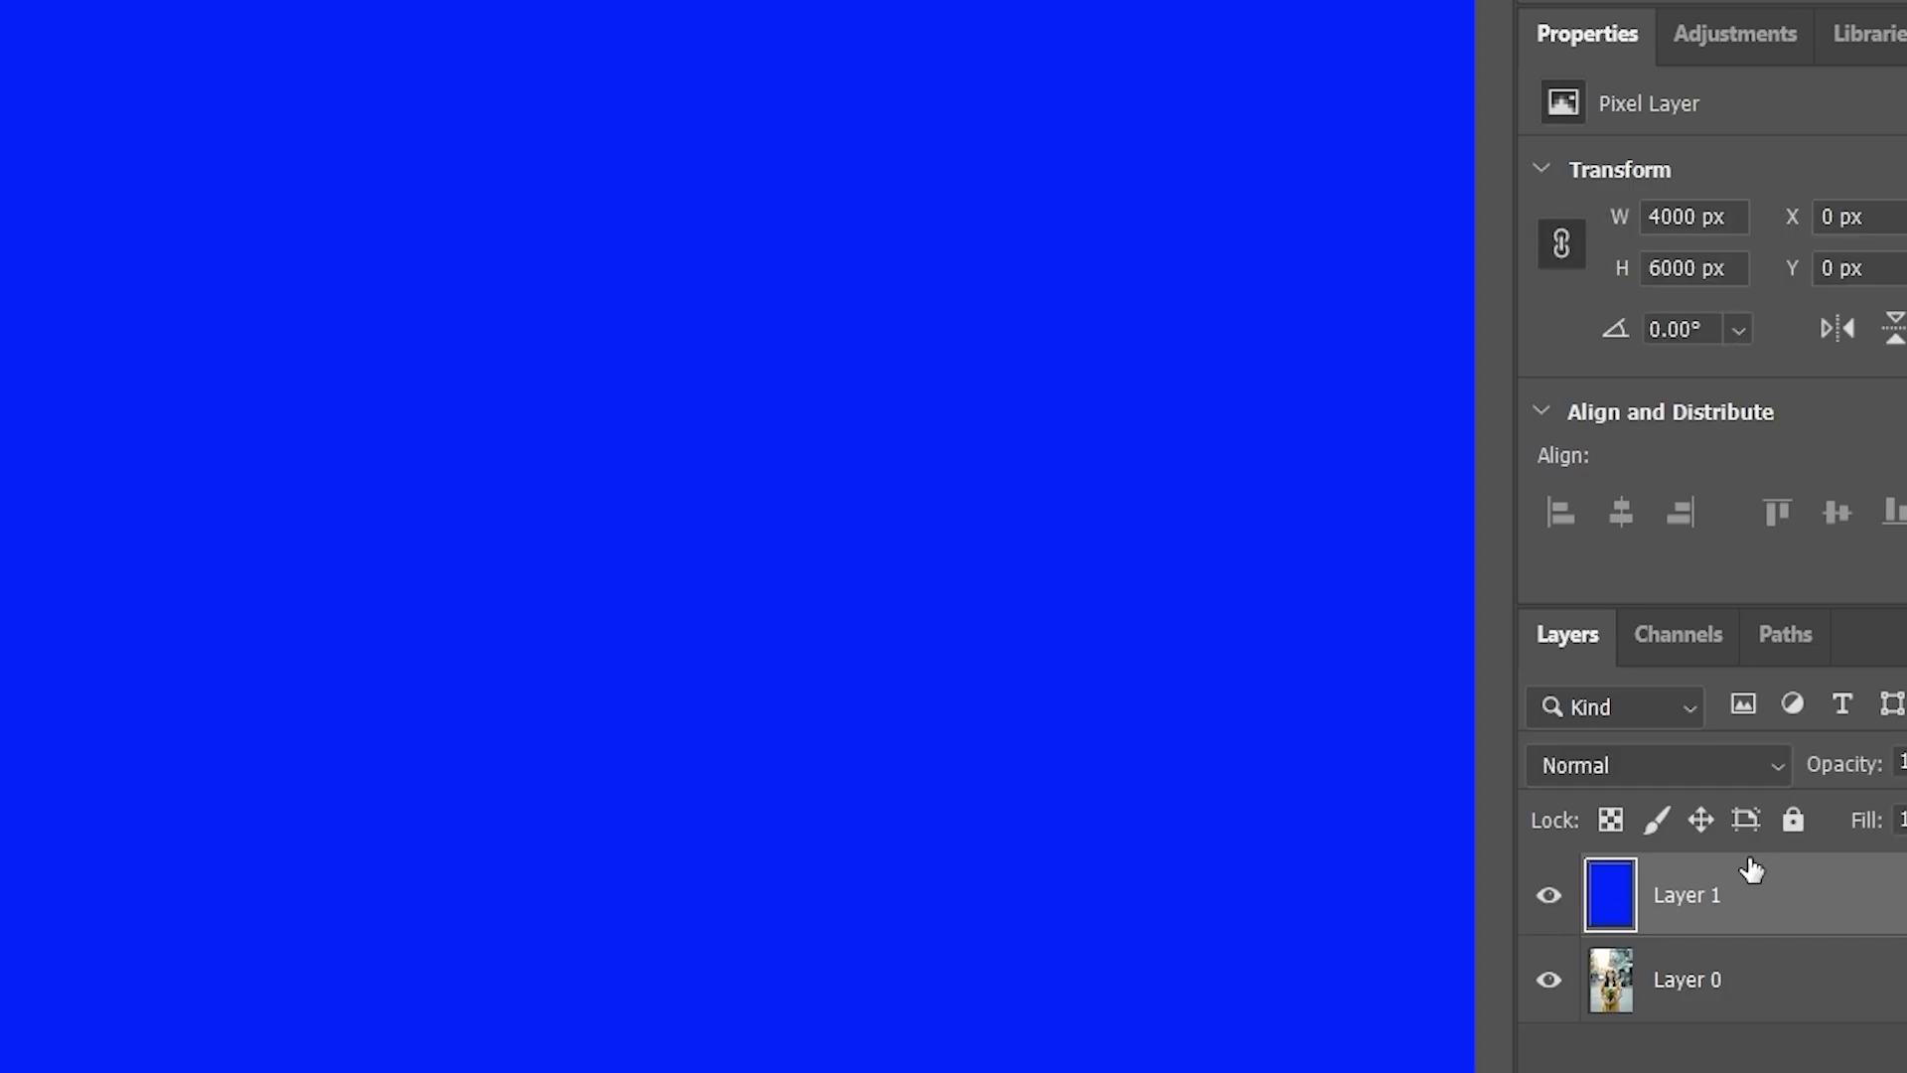
pyautogui.click(1696, 986)
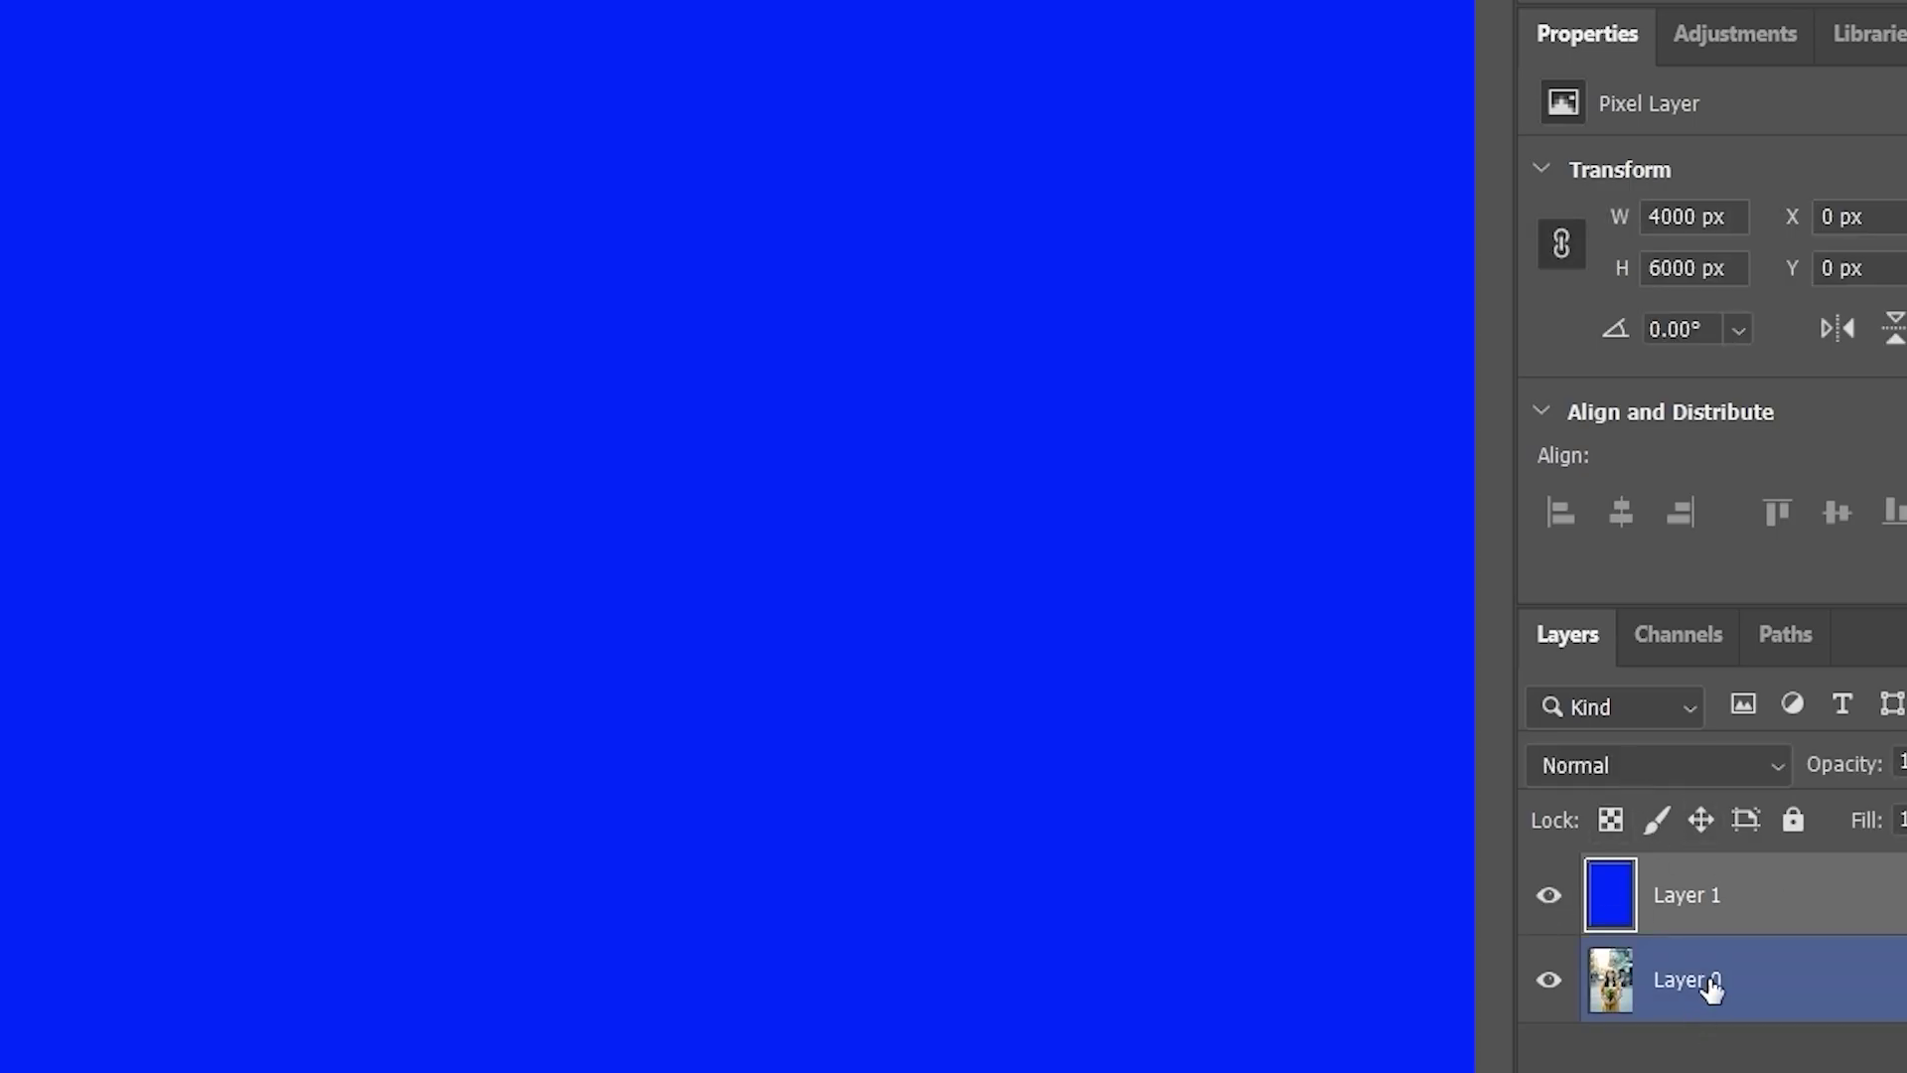
pyautogui.click(1702, 896)
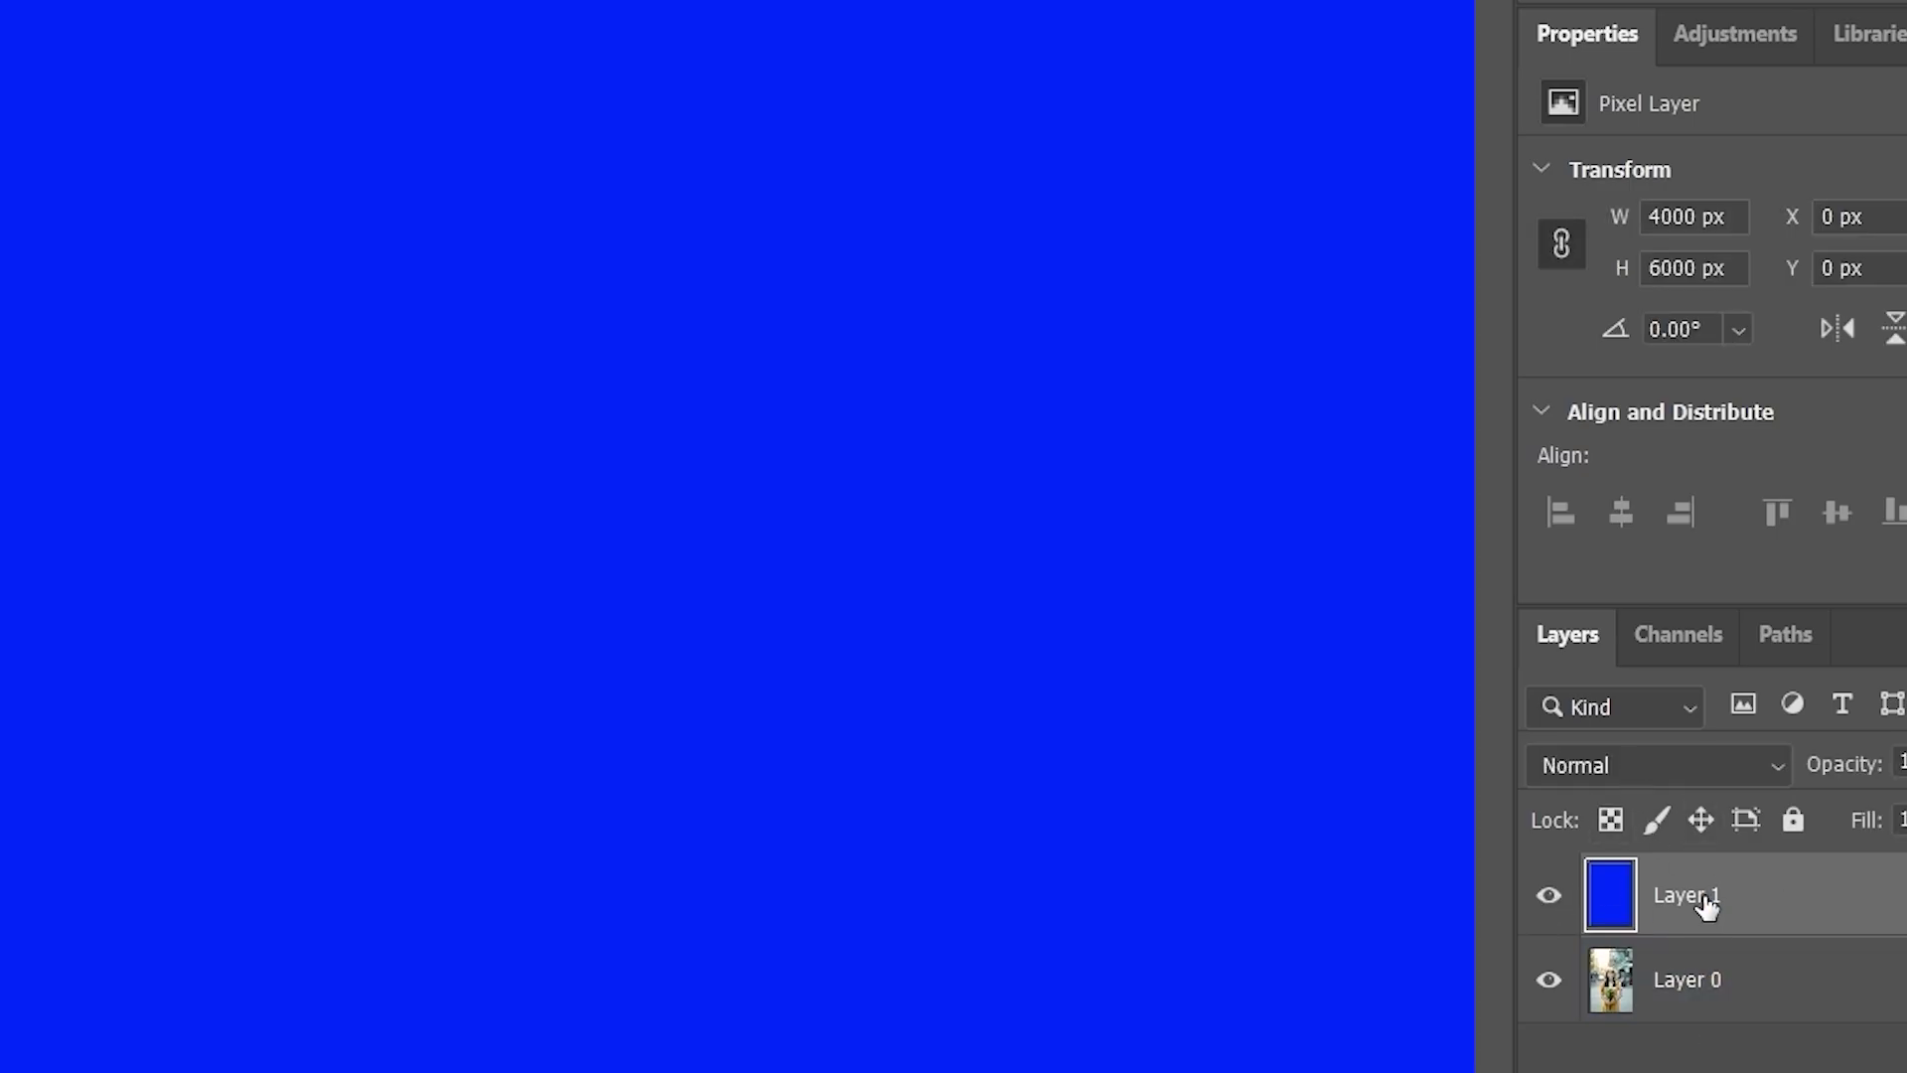
pyautogui.click(1633, 763)
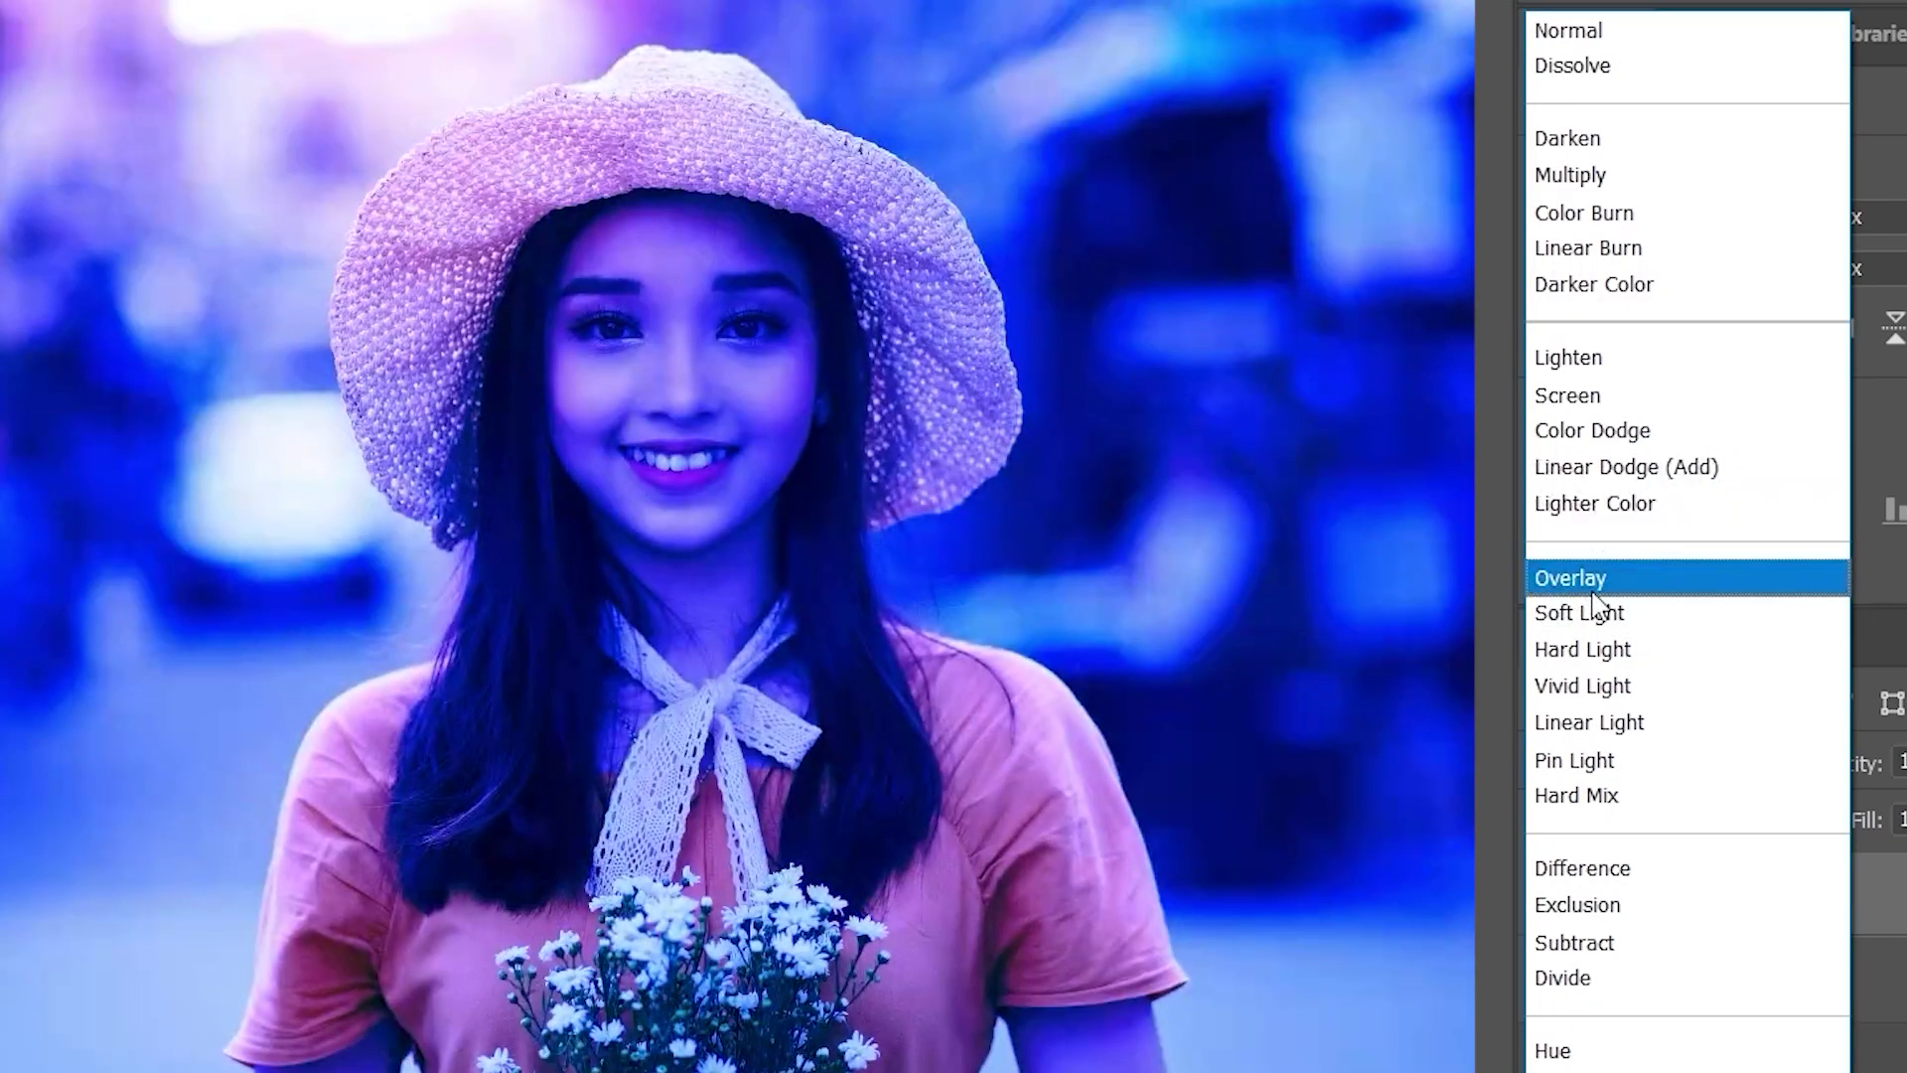
pyautogui.click(1594, 586)
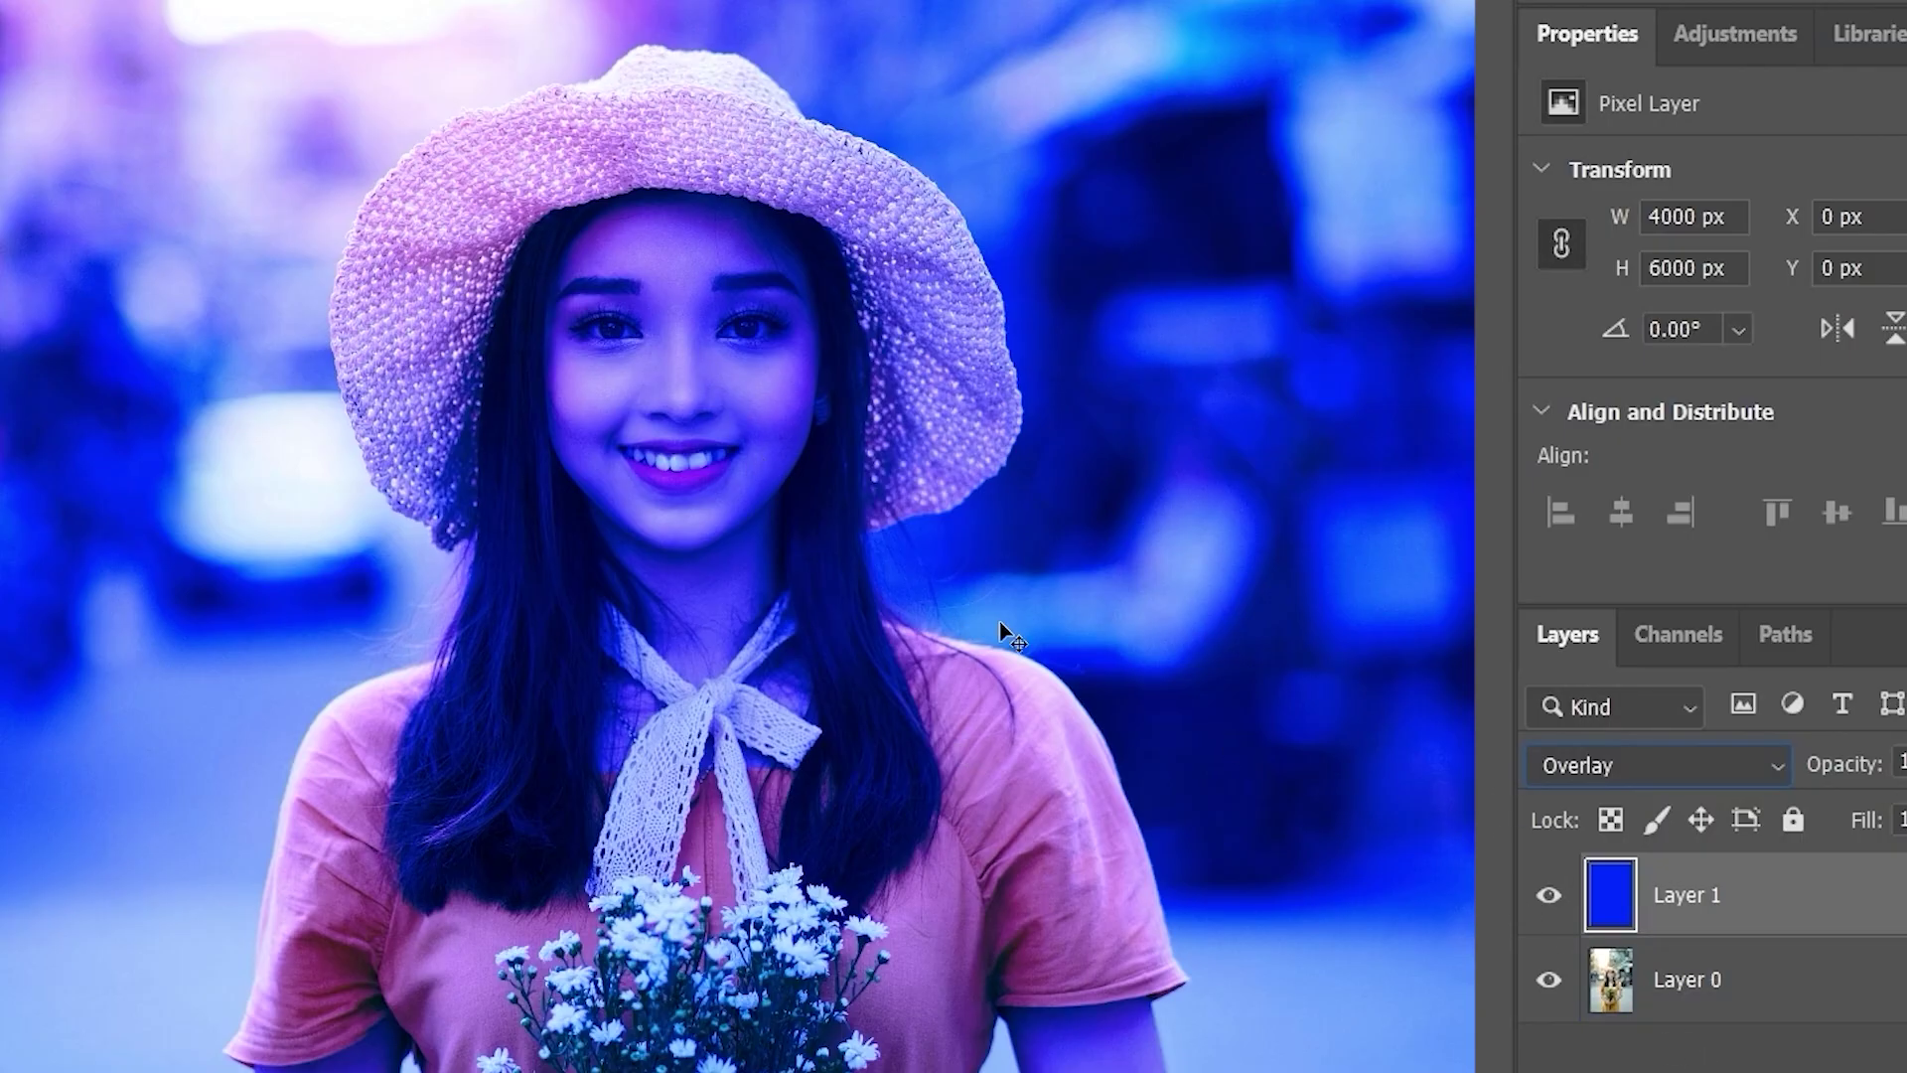
# - Set the blue layer back to Normal blending and move the portrait layer above it
pyautogui.click(1560, 760)
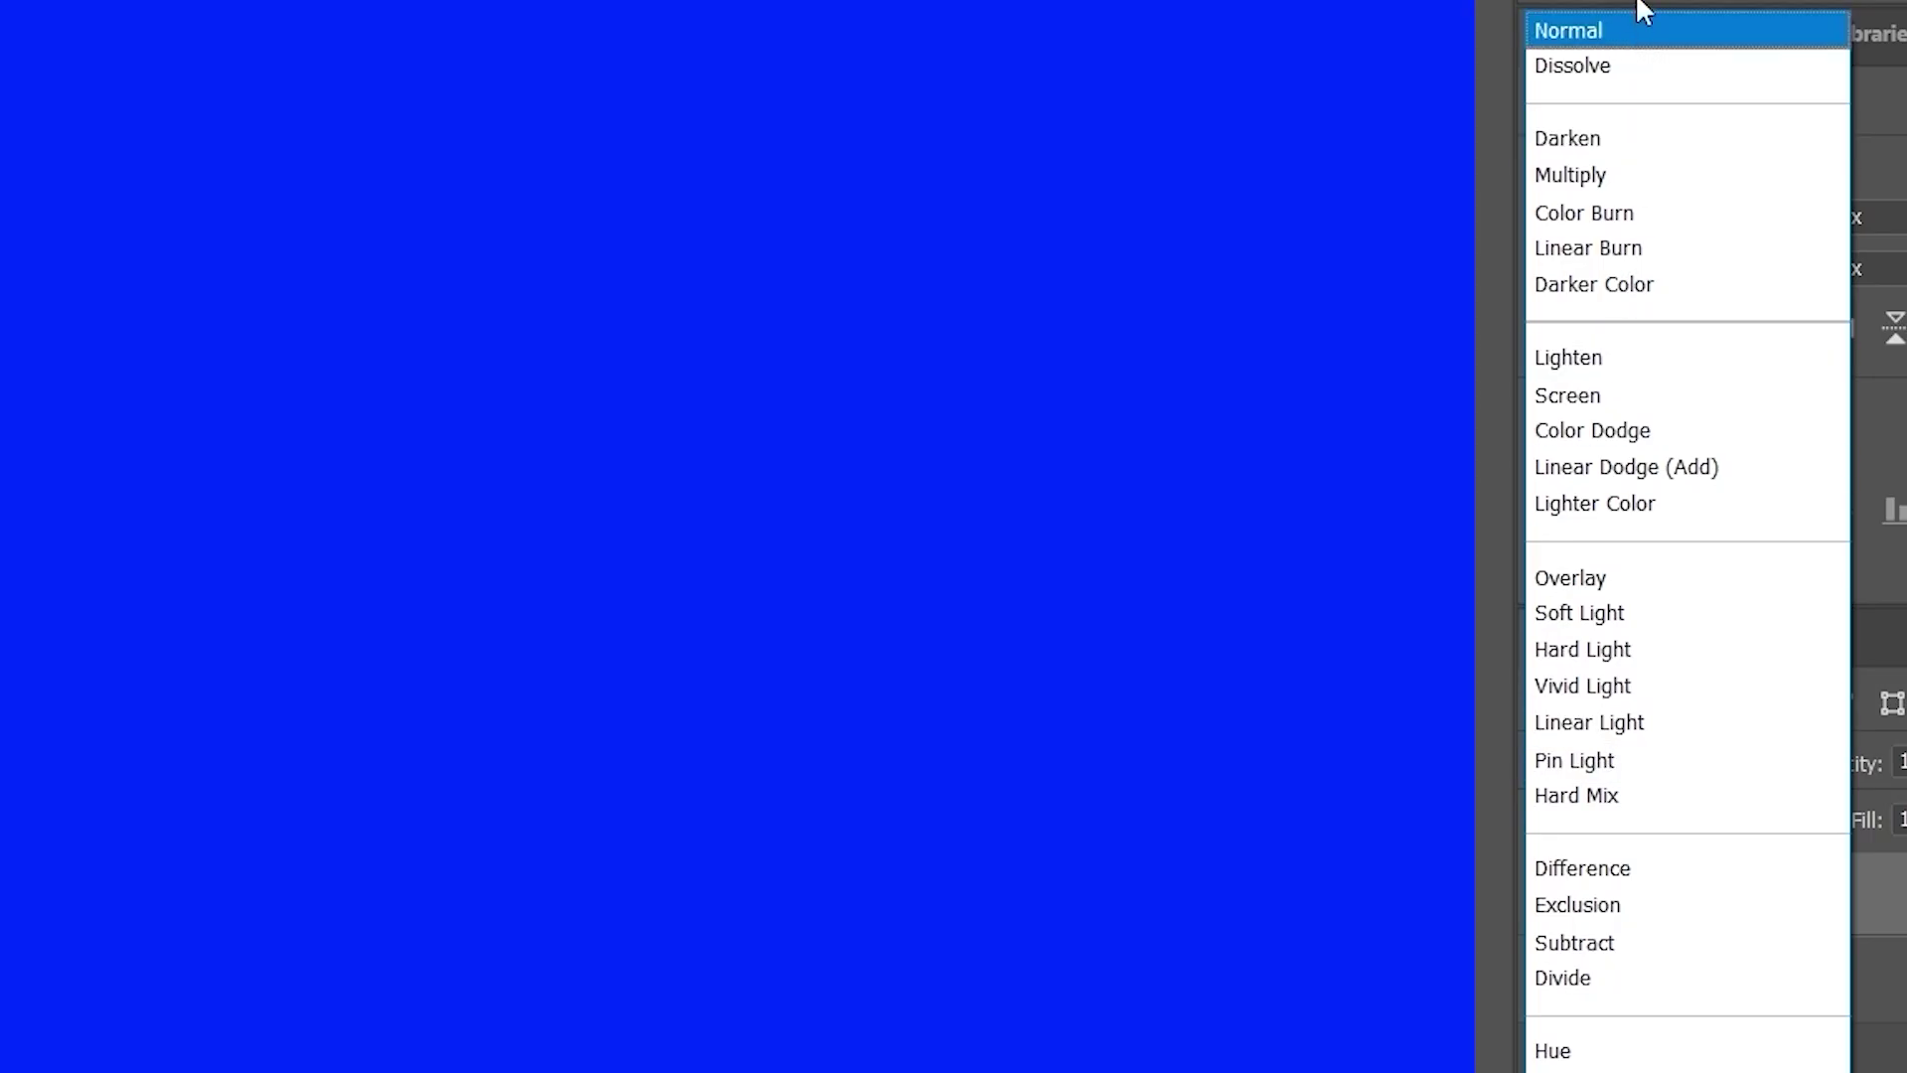
pyautogui.click(1639, 45)
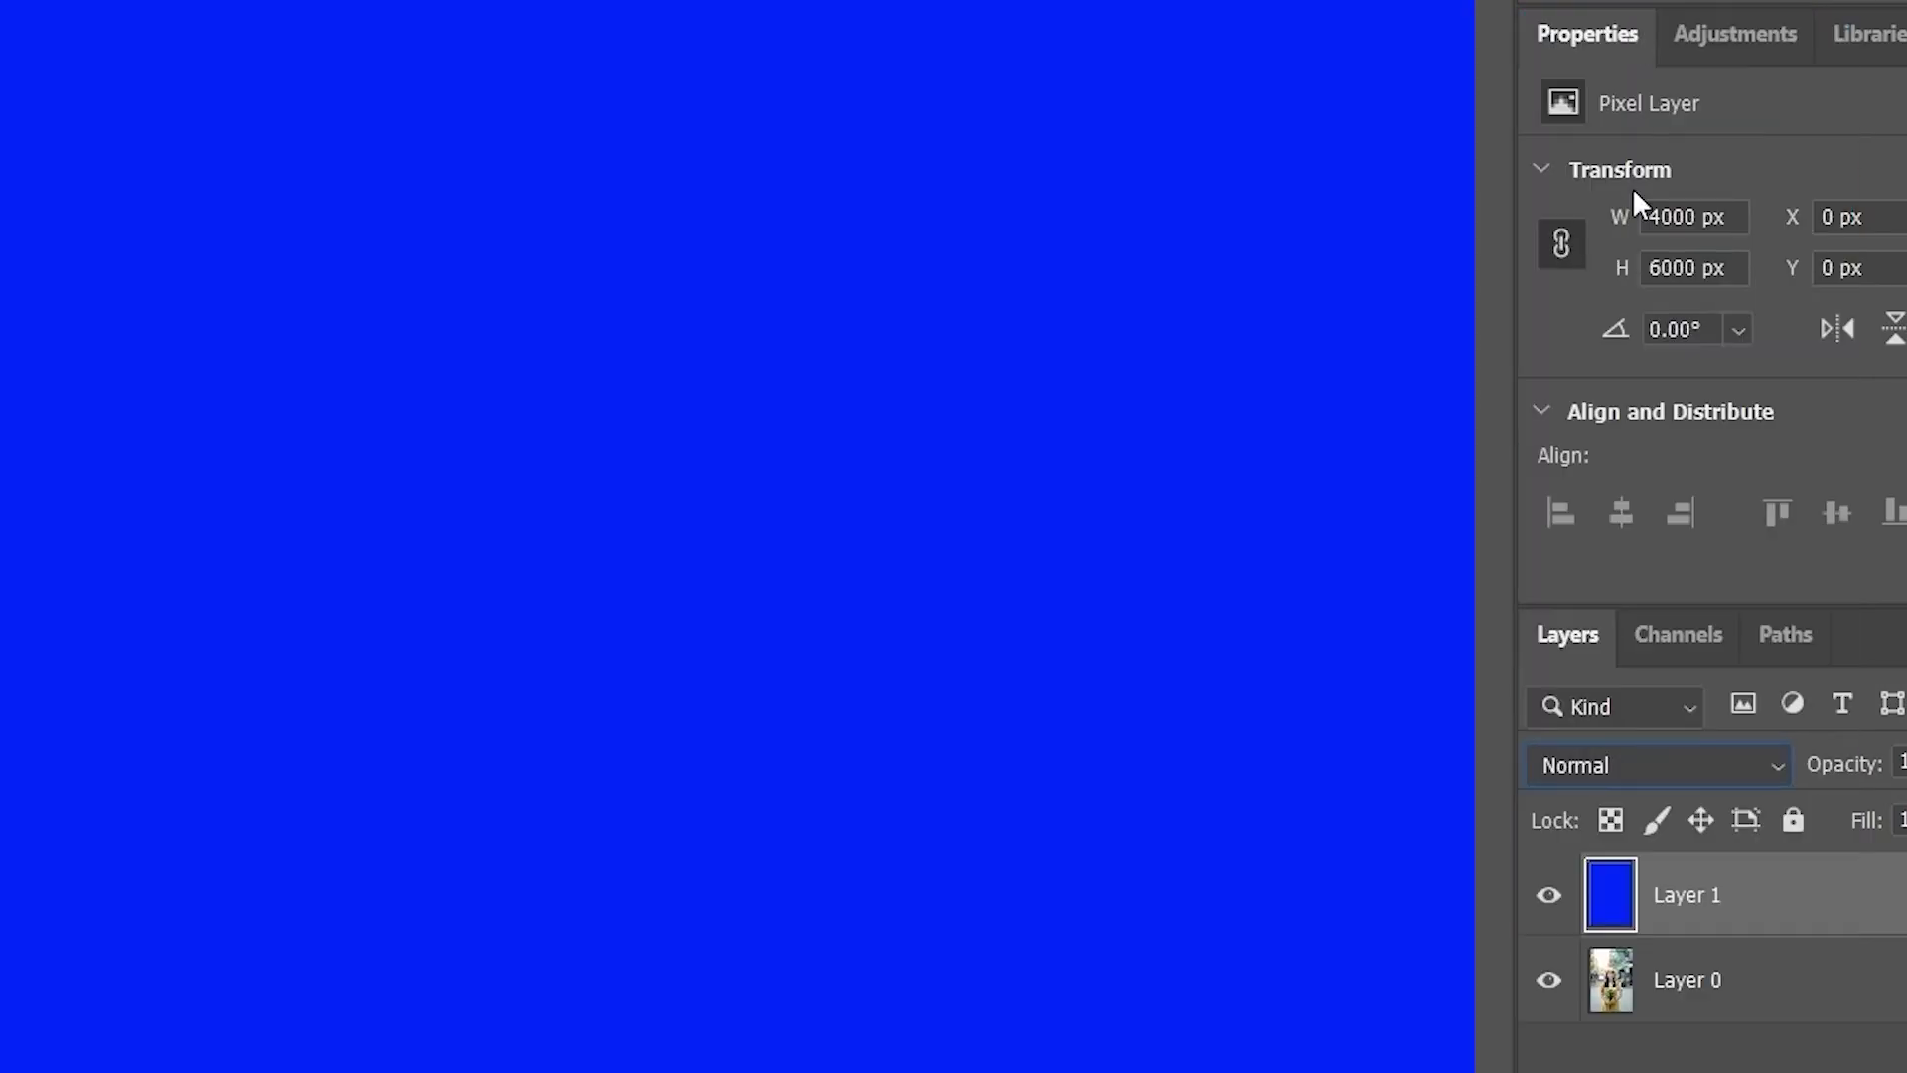
pyautogui.click(1705, 991)
pyautogui.click(1710, 906)
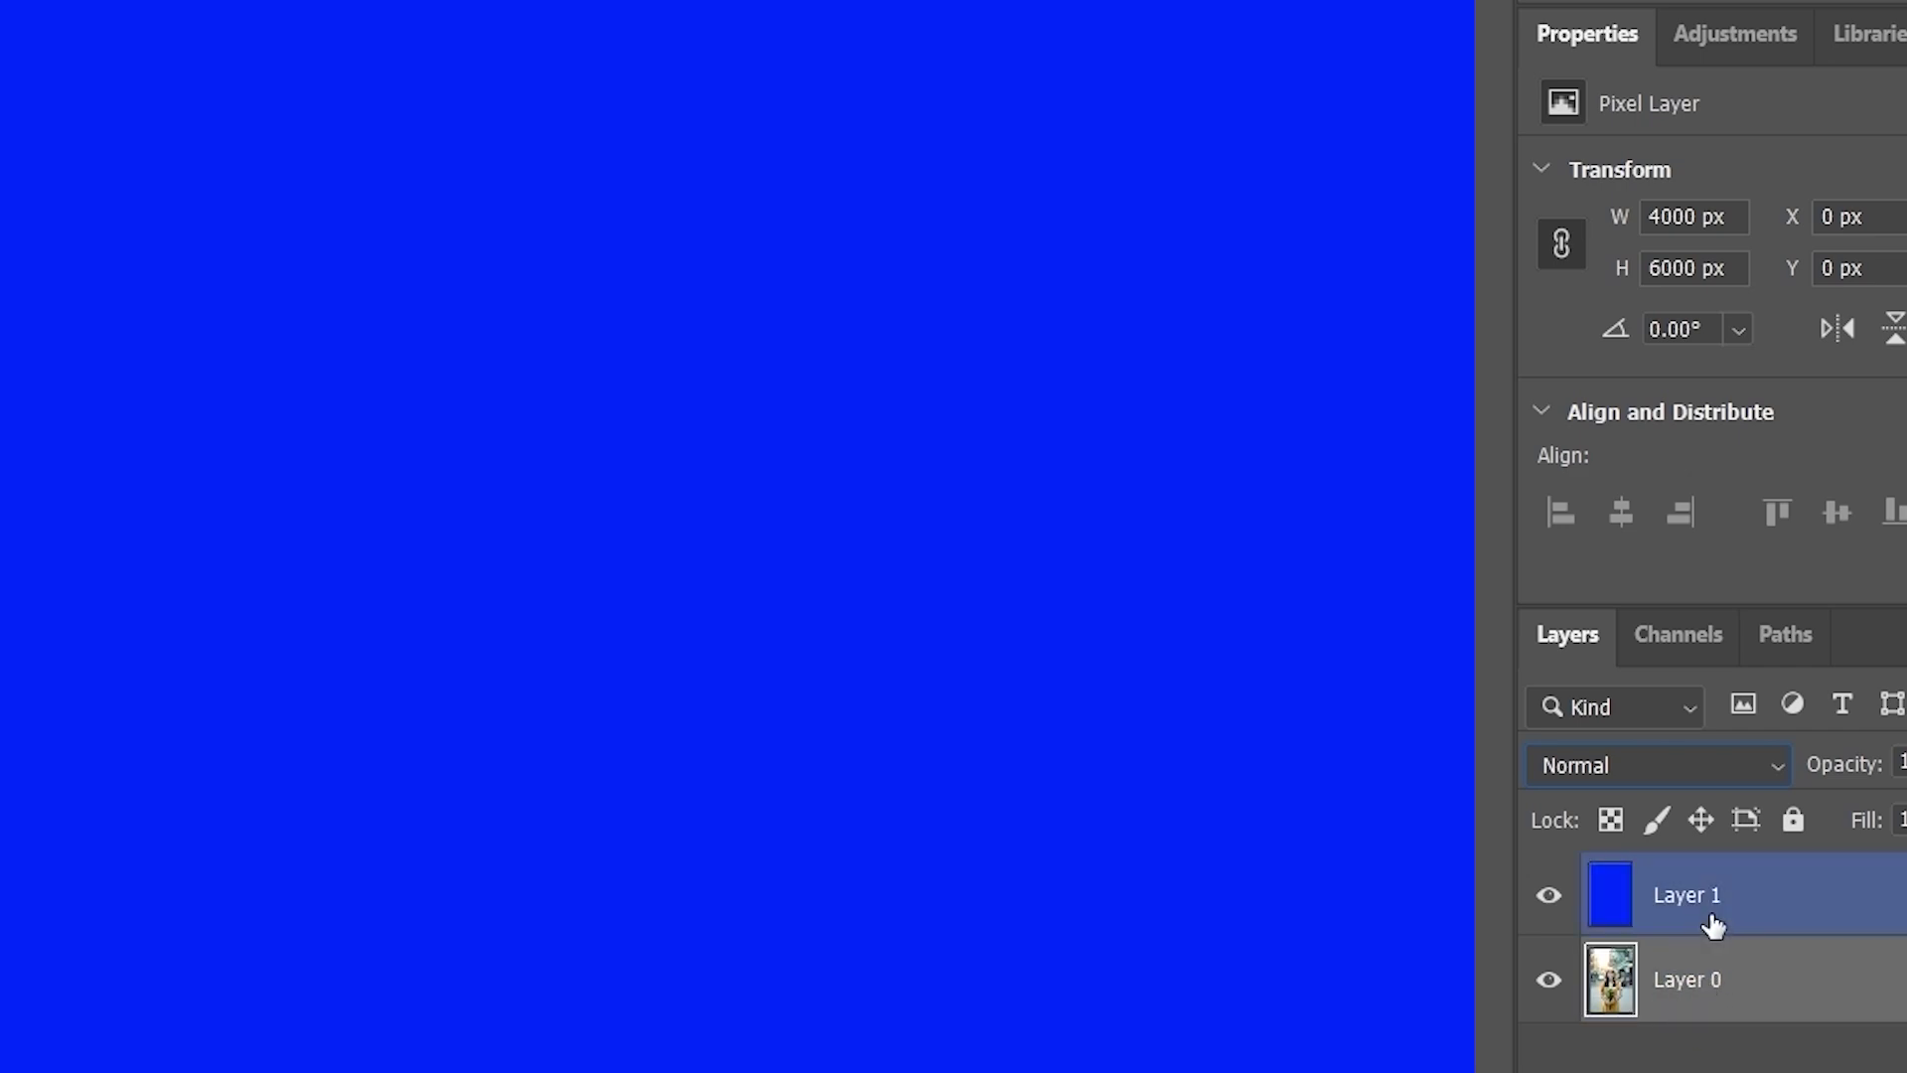
pyautogui.moveTo(1728, 1000); pyautogui.dragTo(1728, 909)
pyautogui.click(1720, 975)
pyautogui.moveTo(1749, 992); pyautogui.dragTo(1760, 884)
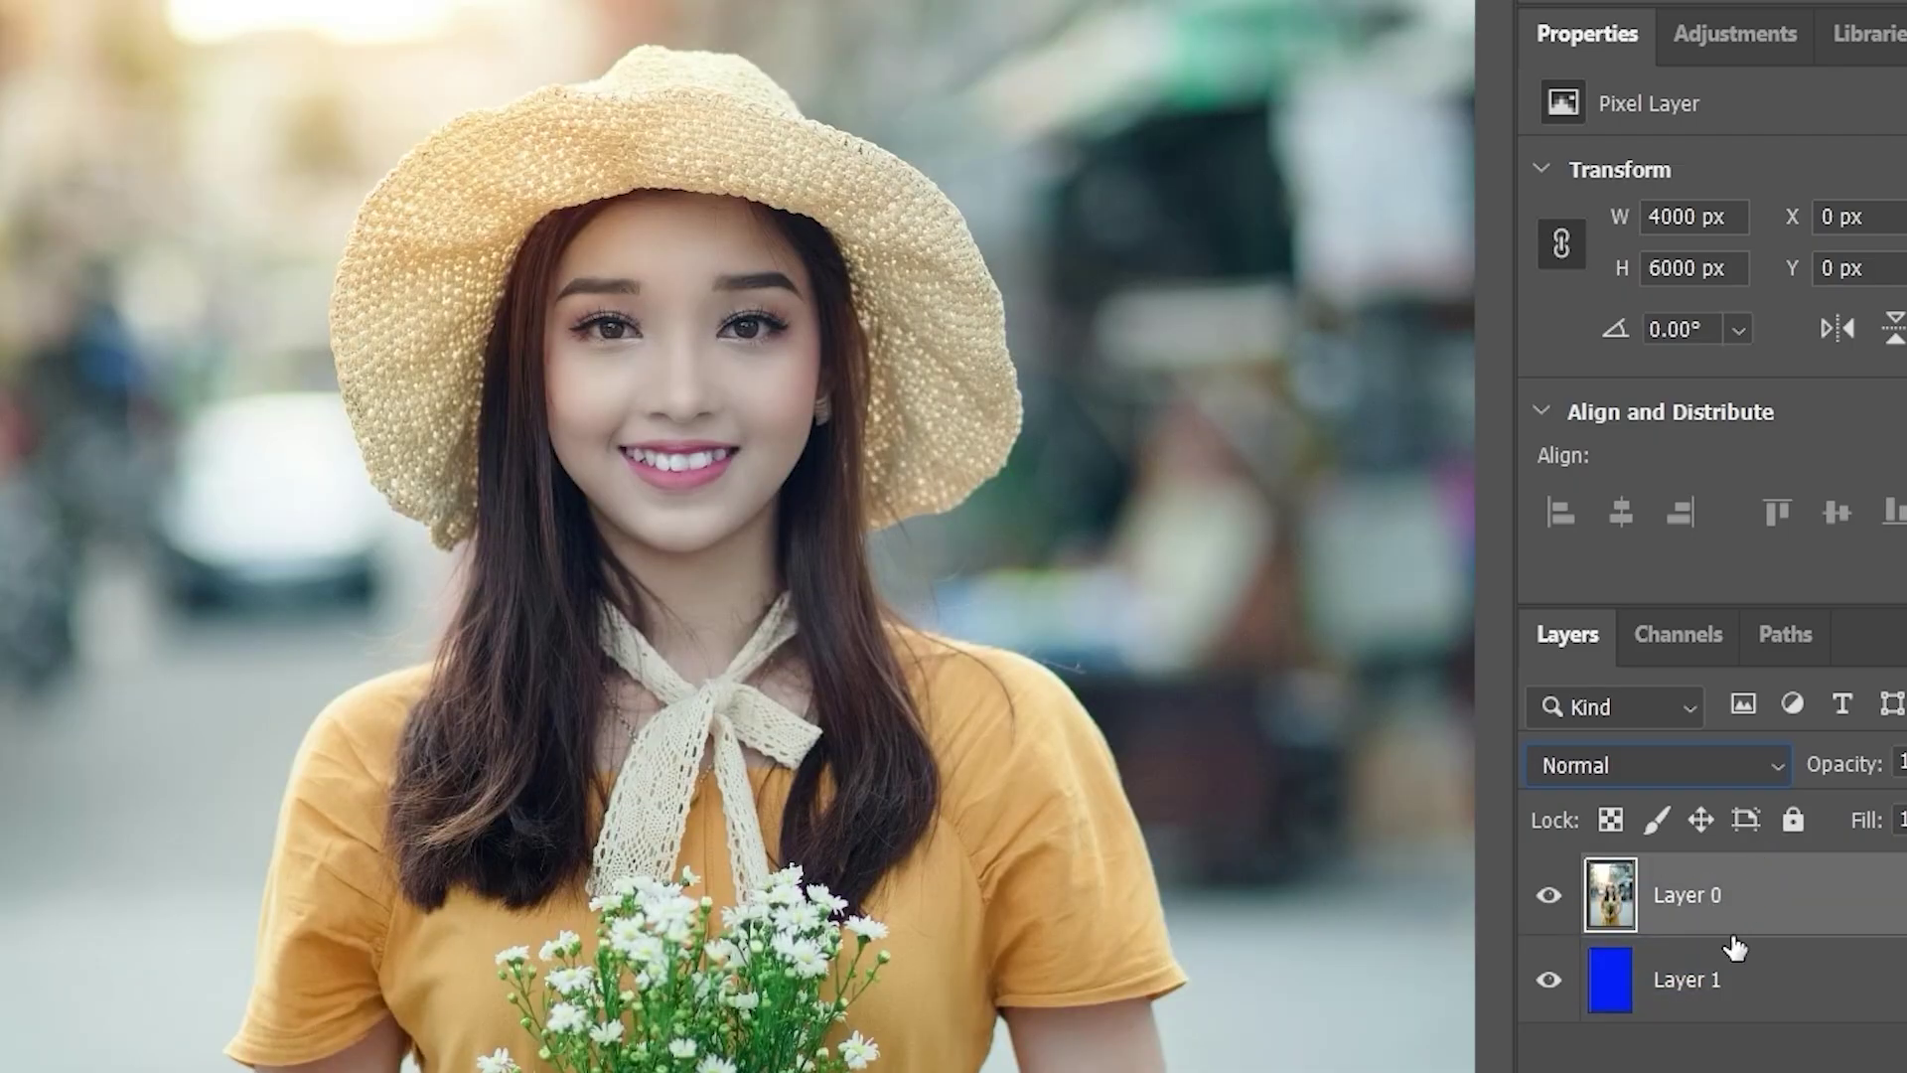
# - Examine the blend mode options for the portrait layer over the blue one, leaving it on Normal
pyautogui.click(1725, 982)
pyautogui.click(1724, 914)
pyautogui.click(1753, 987)
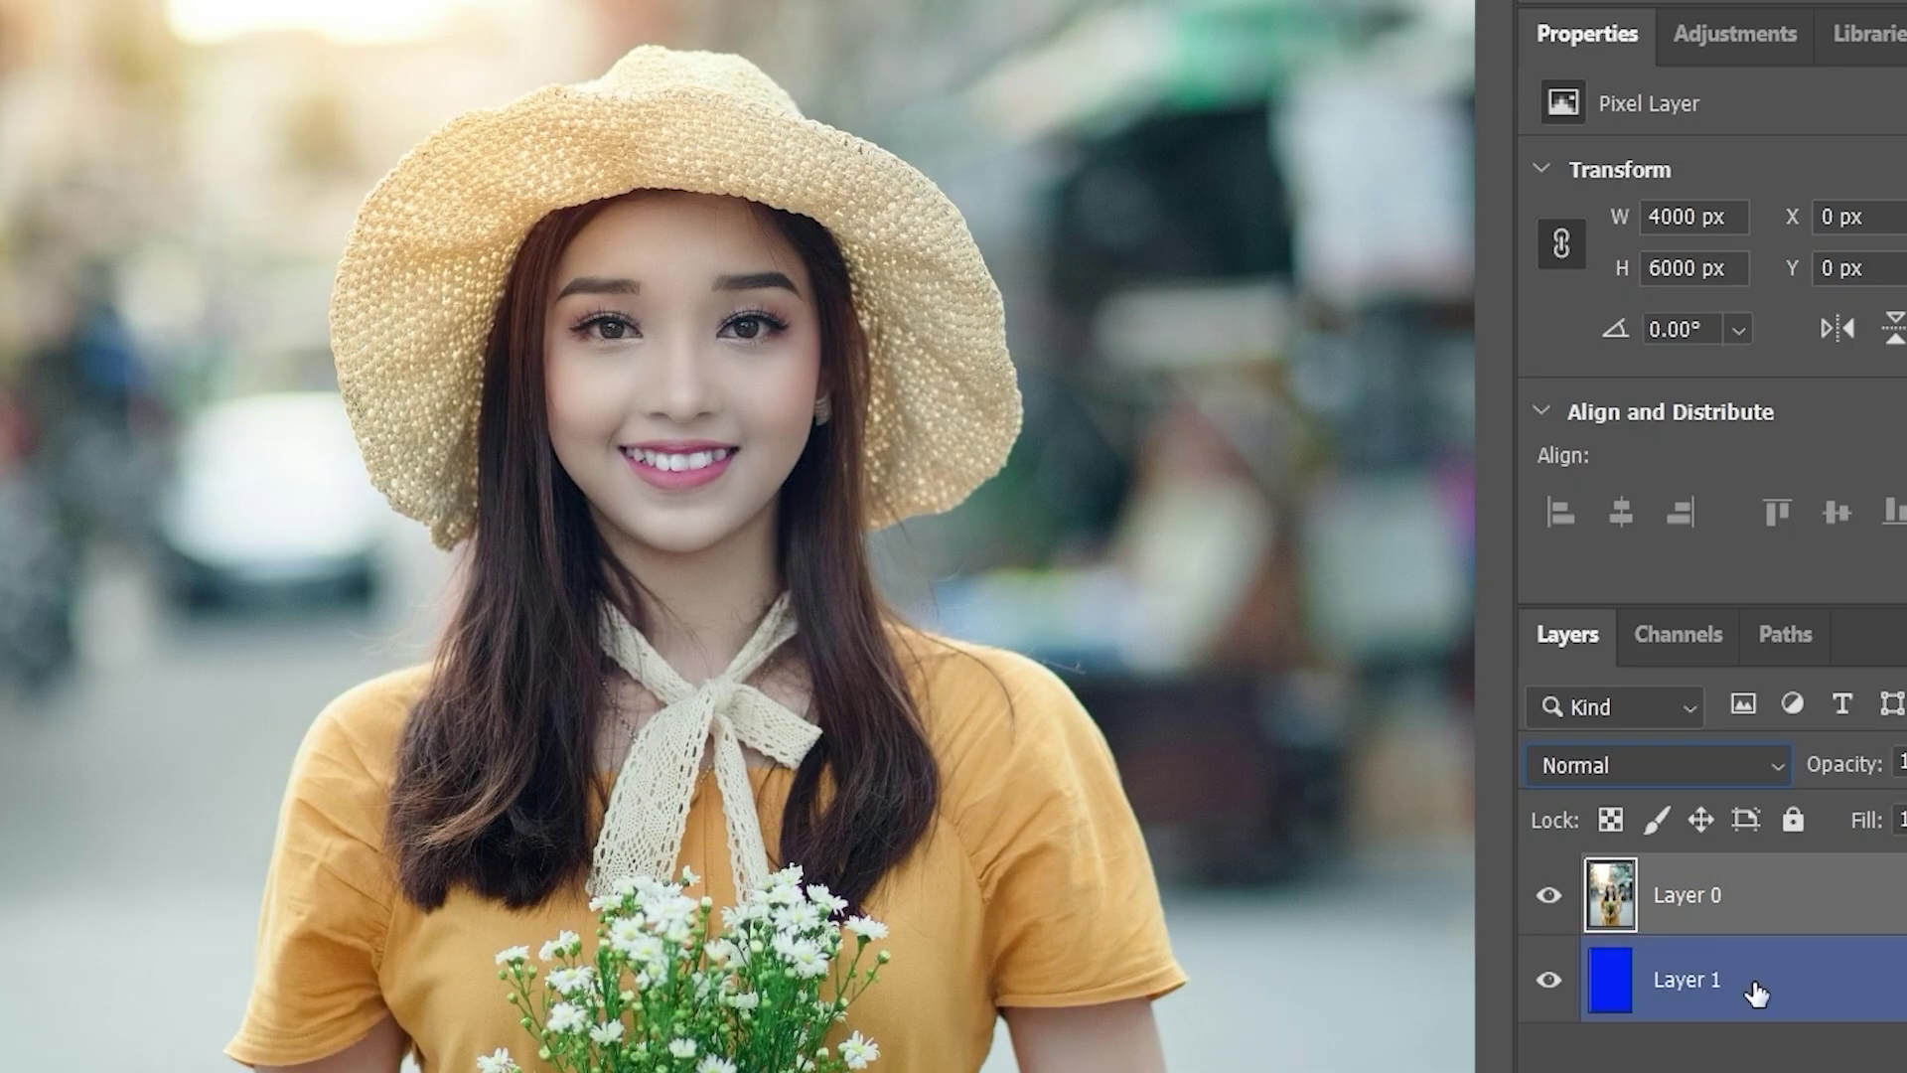
pyautogui.click(1746, 919)
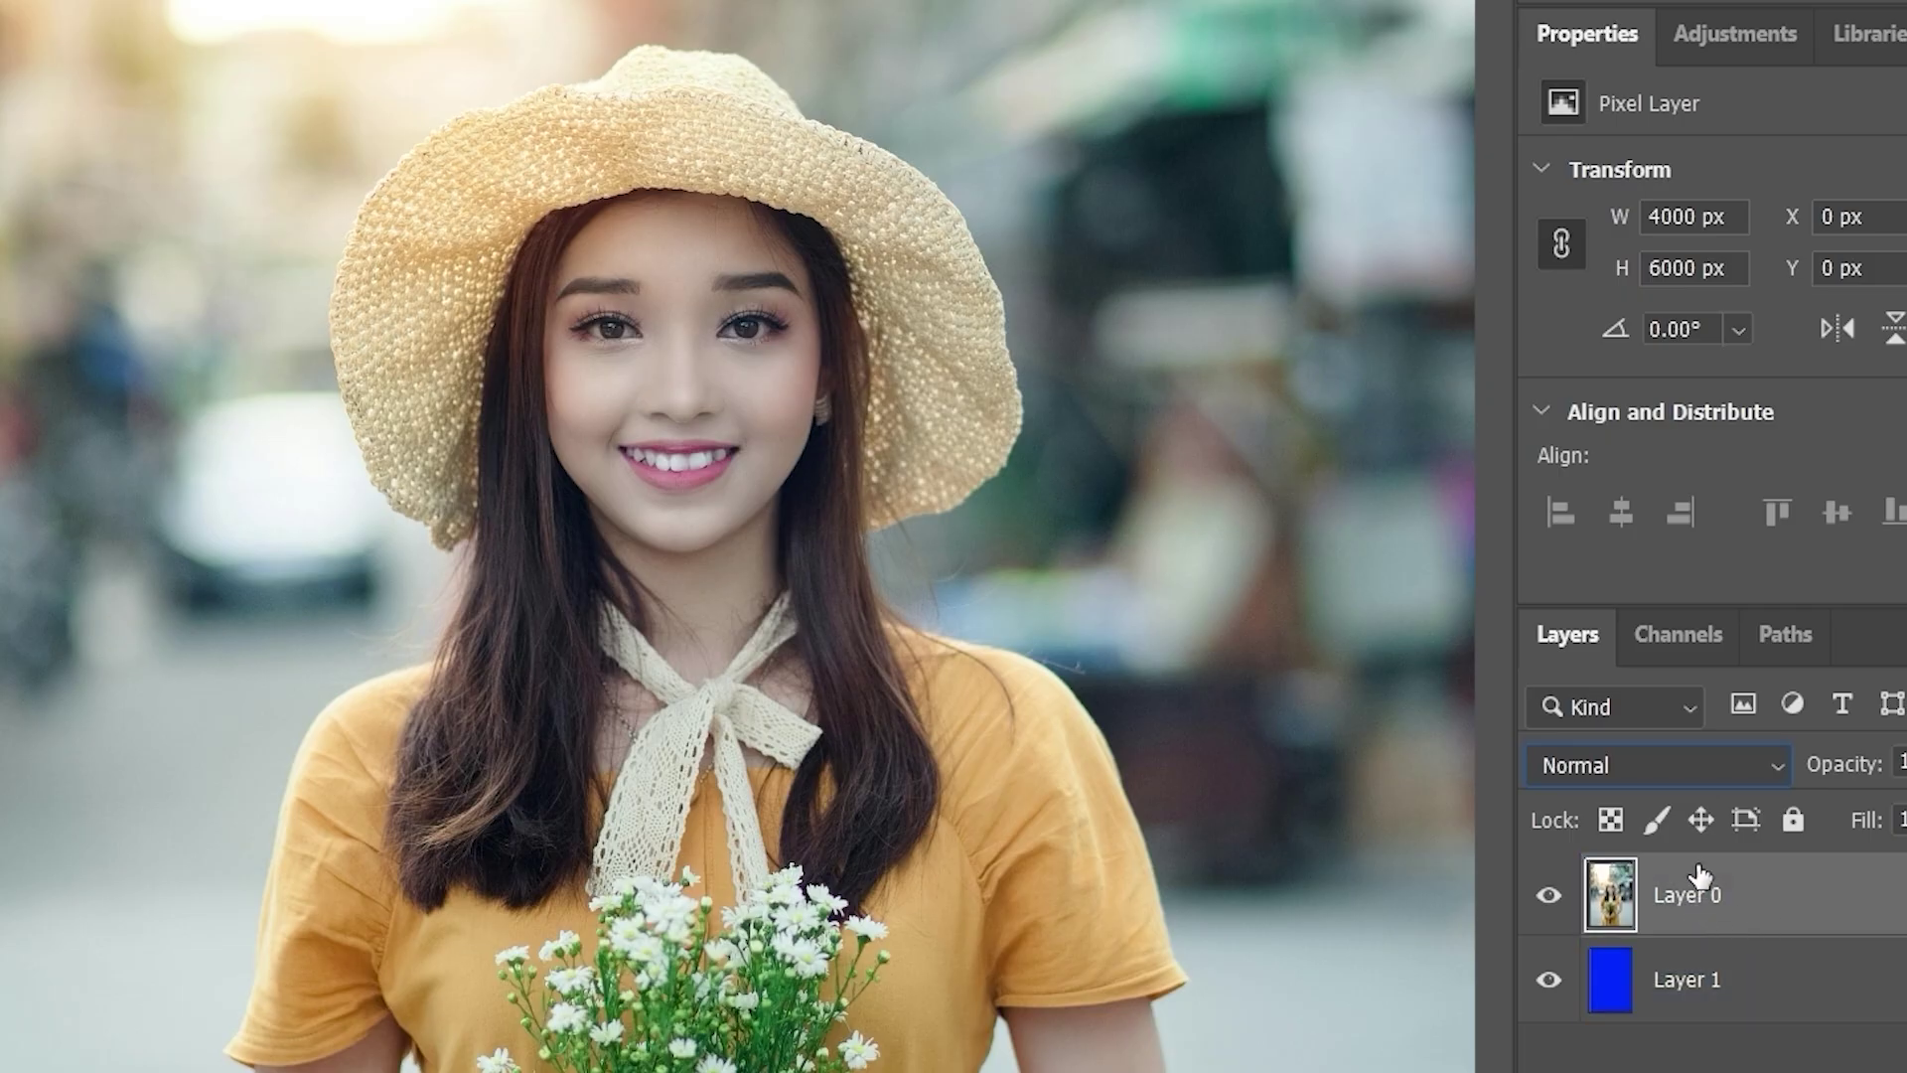
pyautogui.click(1613, 761)
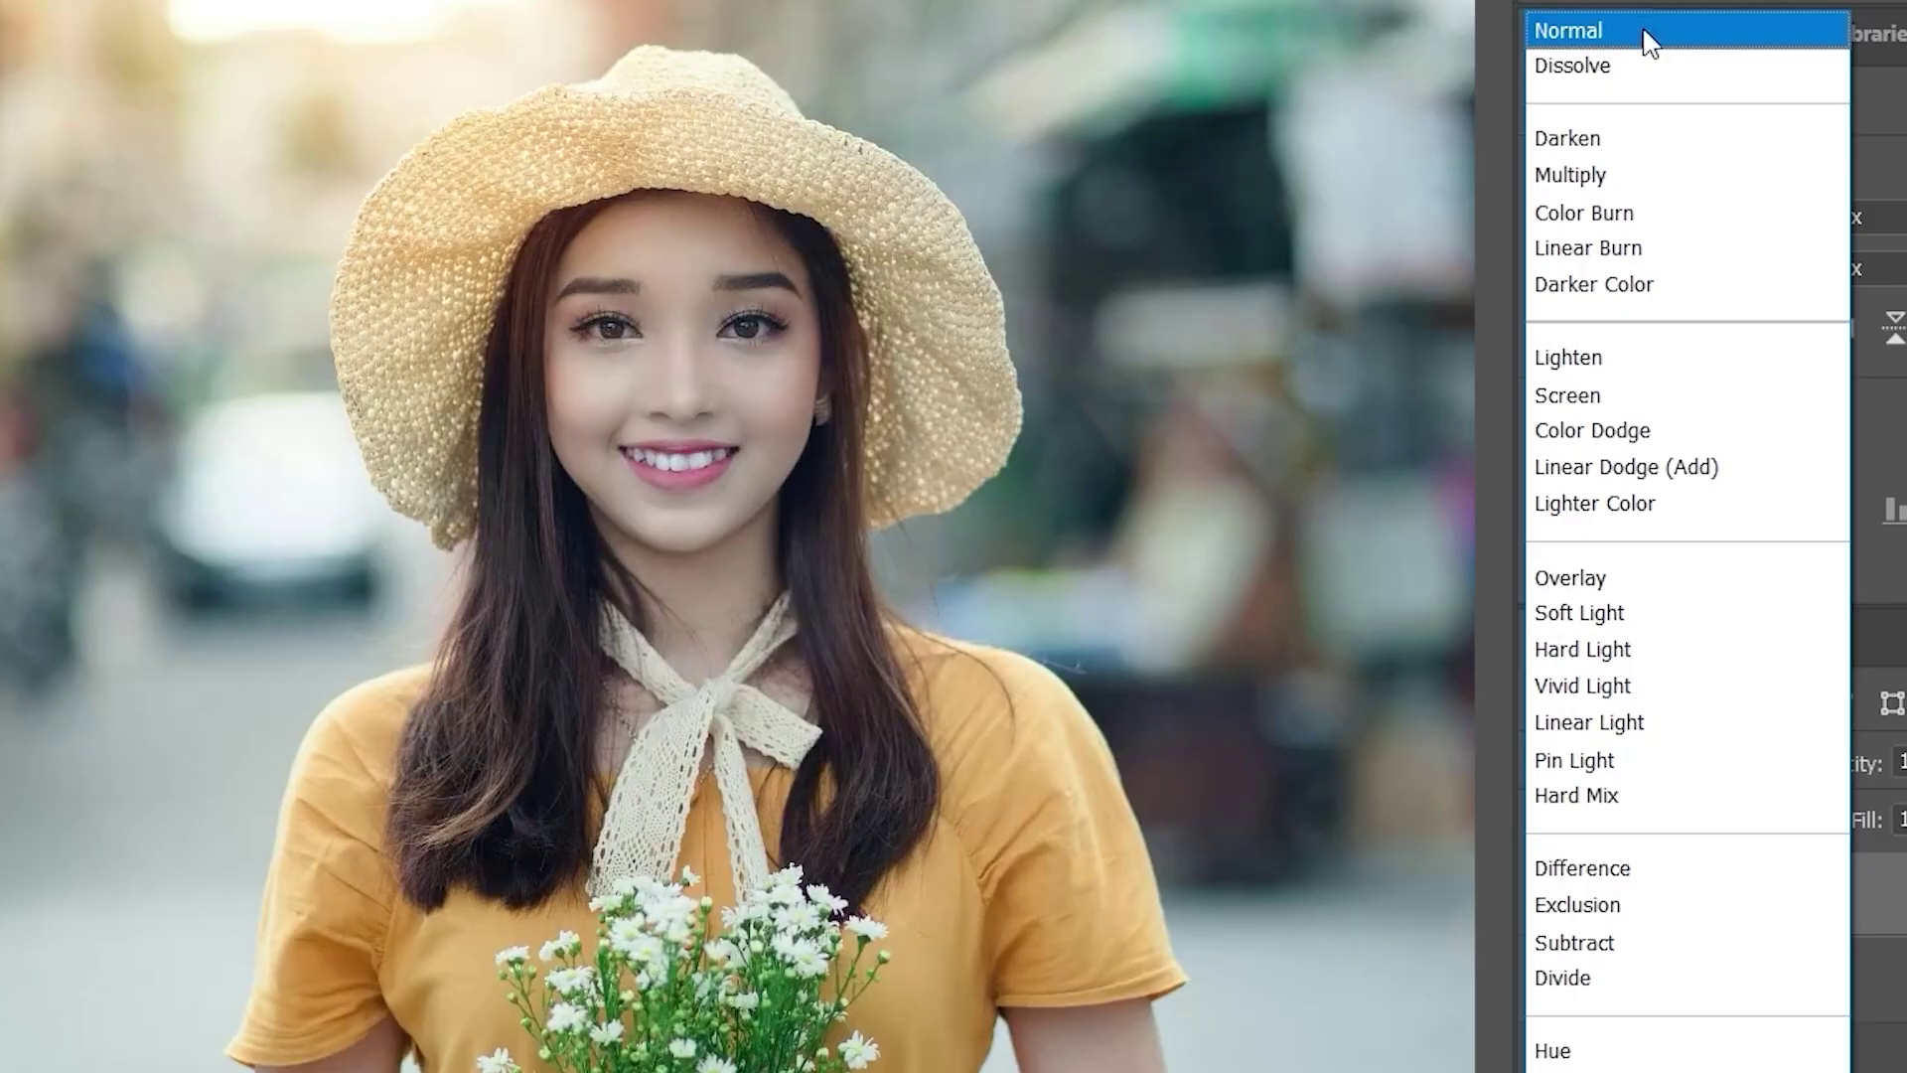
pyautogui.click(1651, 32)
# - Move the blue layer back above the portrait and set its blend mode to Vivid Light
pyautogui.click(1809, 974)
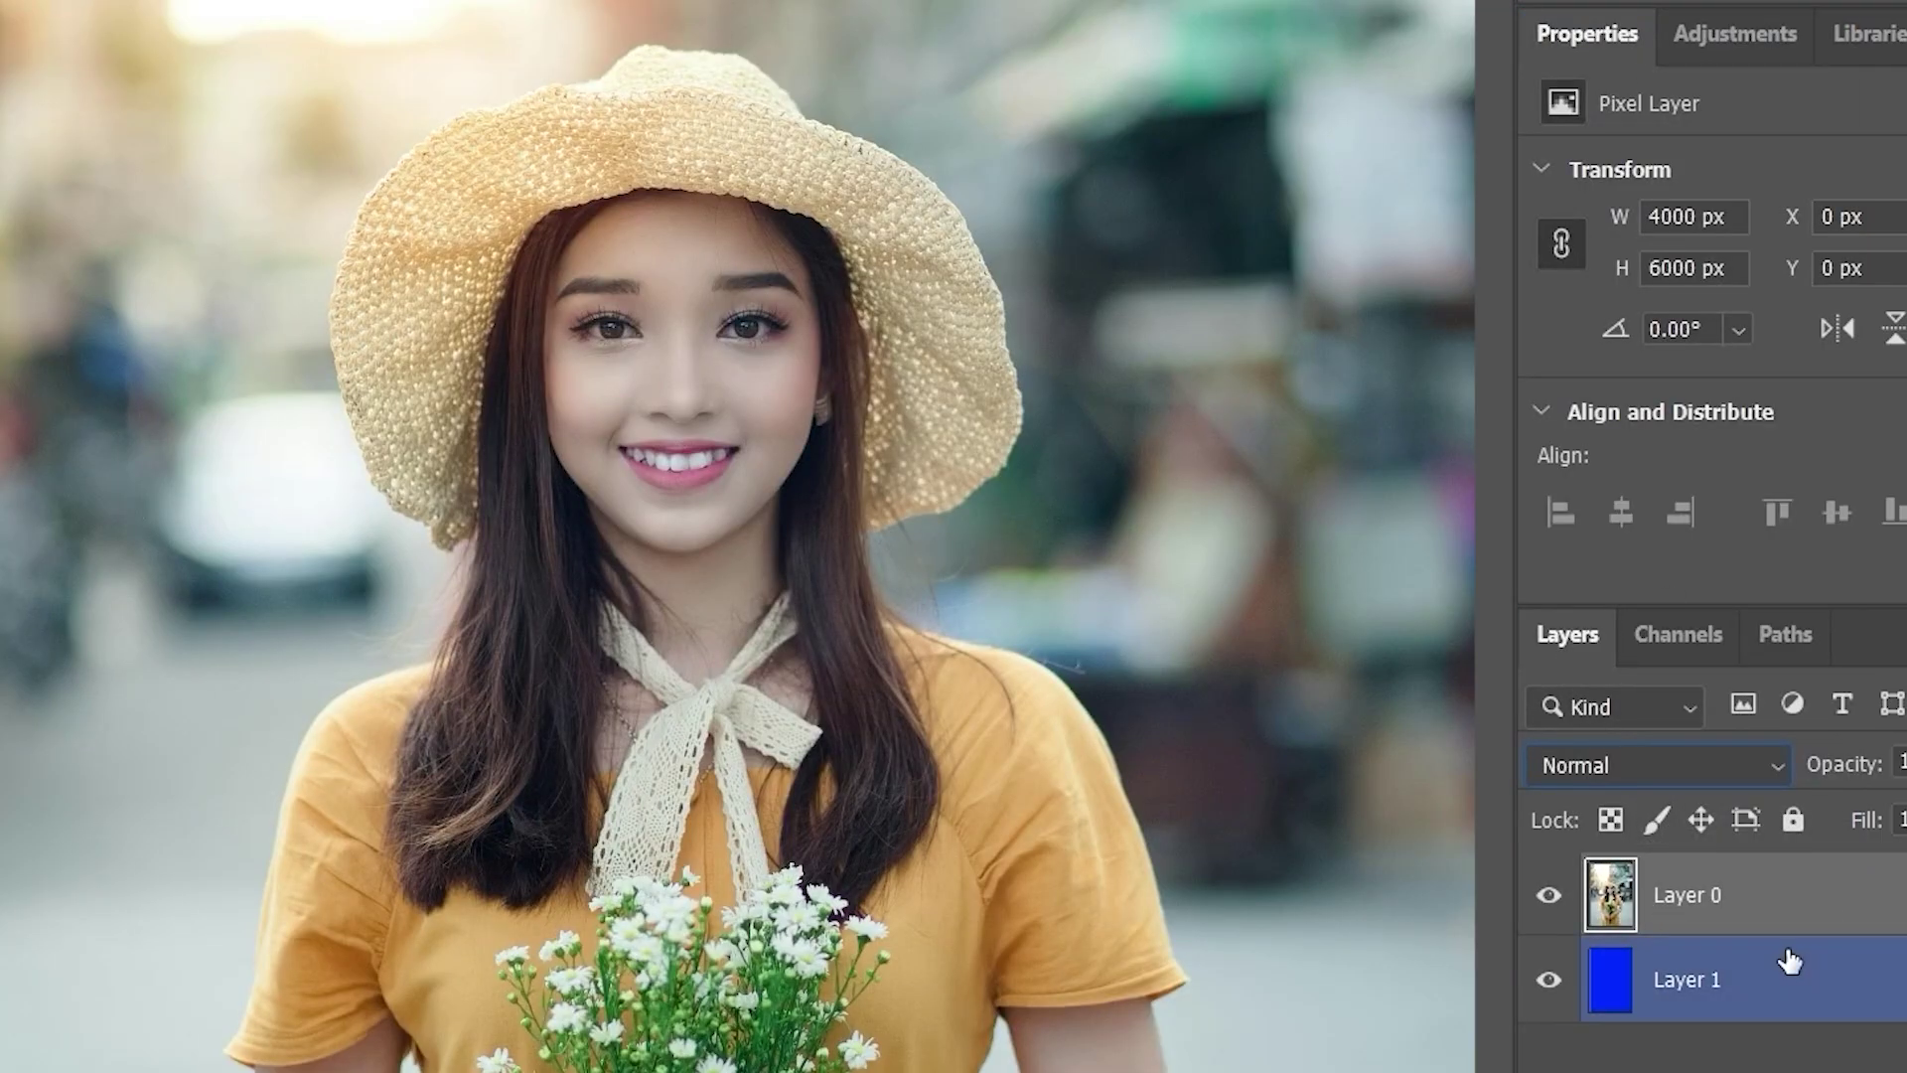
pyautogui.click(1779, 968)
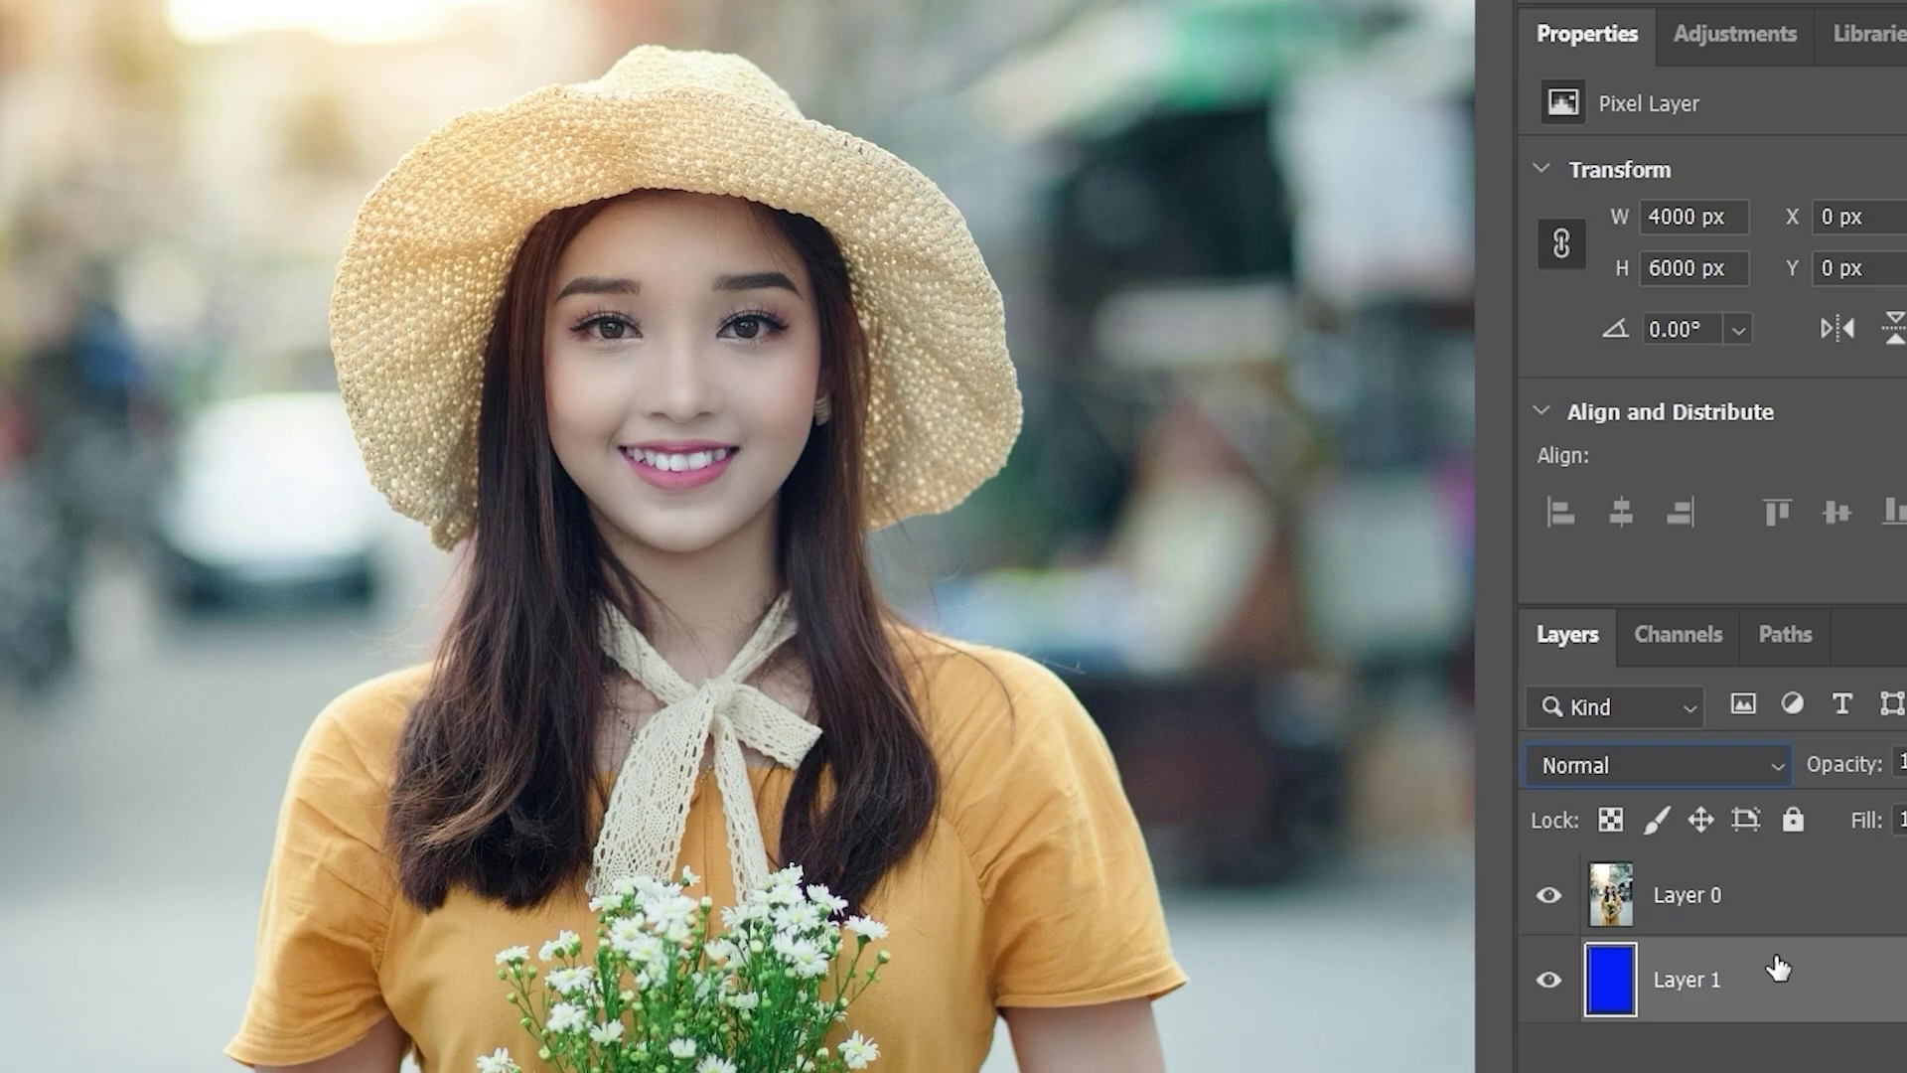
pyautogui.moveTo(1778, 968); pyautogui.dragTo(1780, 865)
pyautogui.click(1754, 1001)
pyautogui.click(1755, 919)
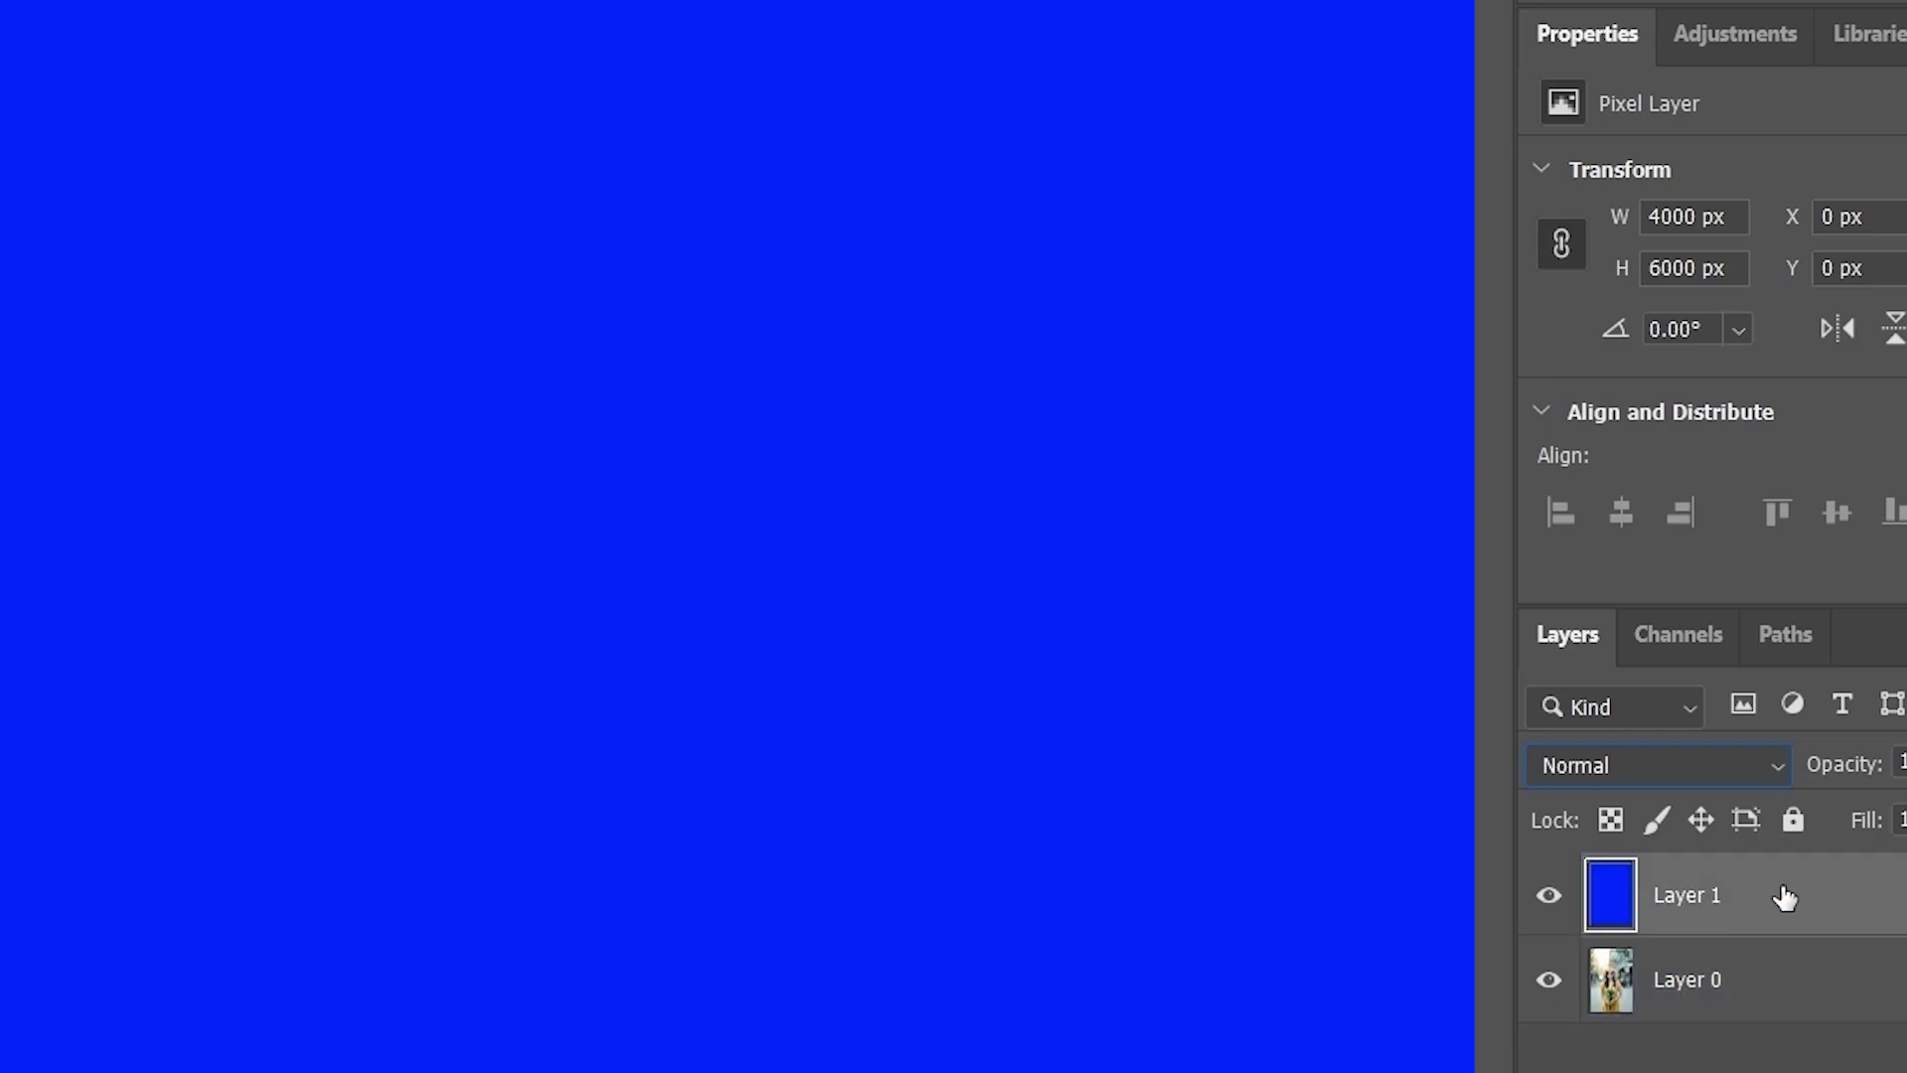
pyautogui.click(1582, 766)
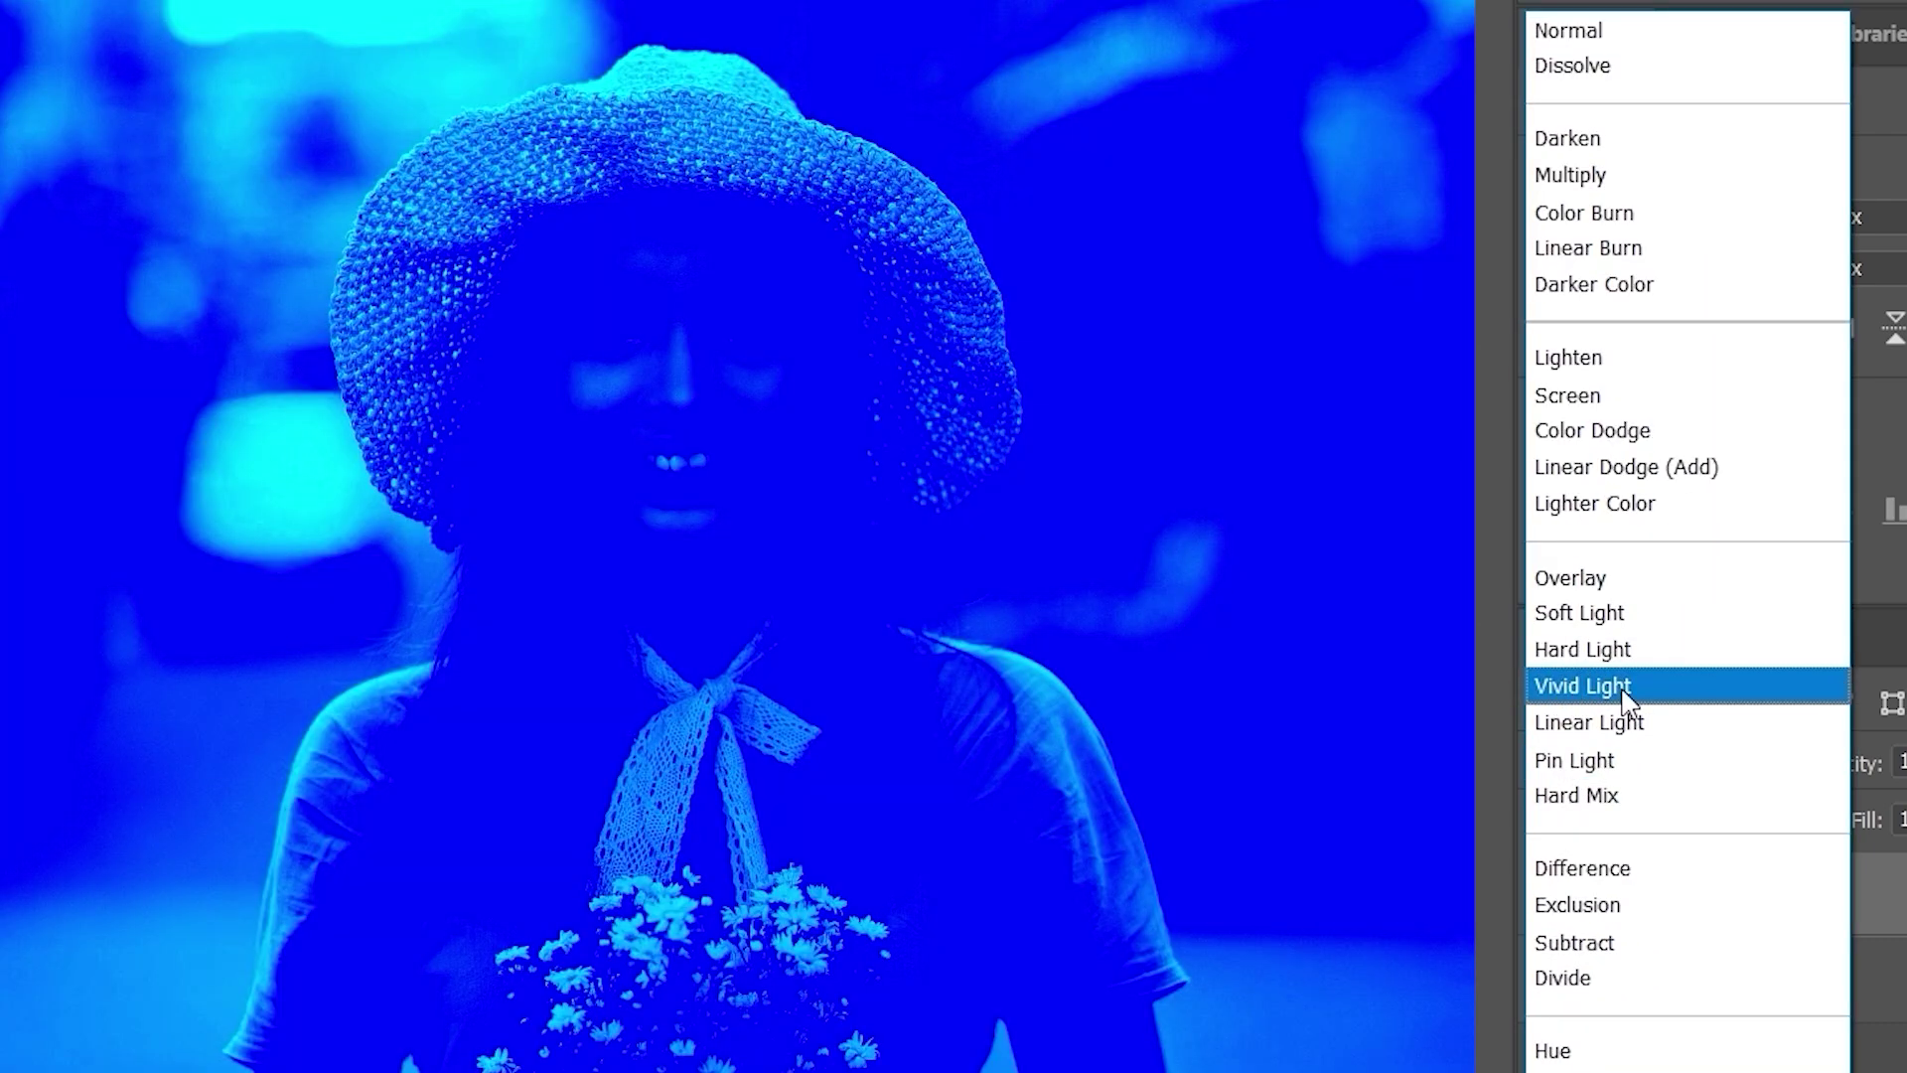
pyautogui.click(1624, 692)
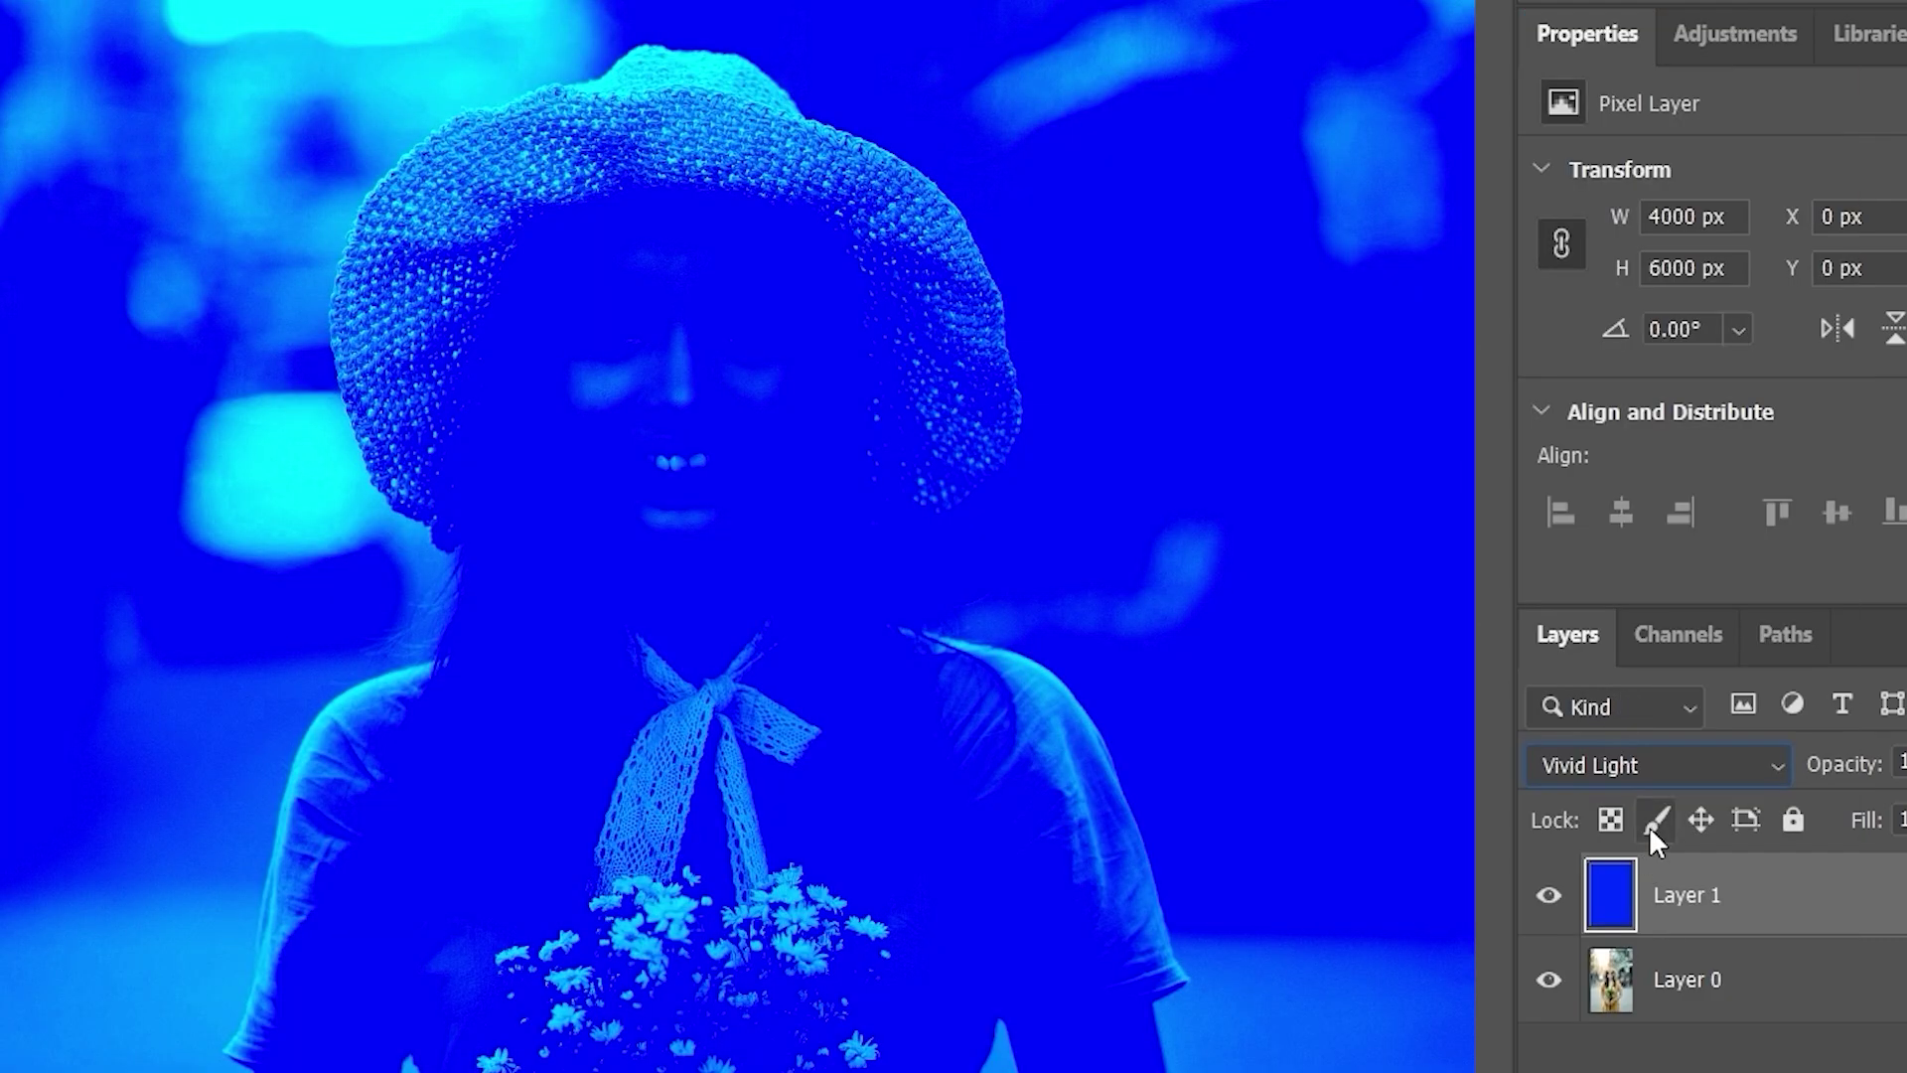
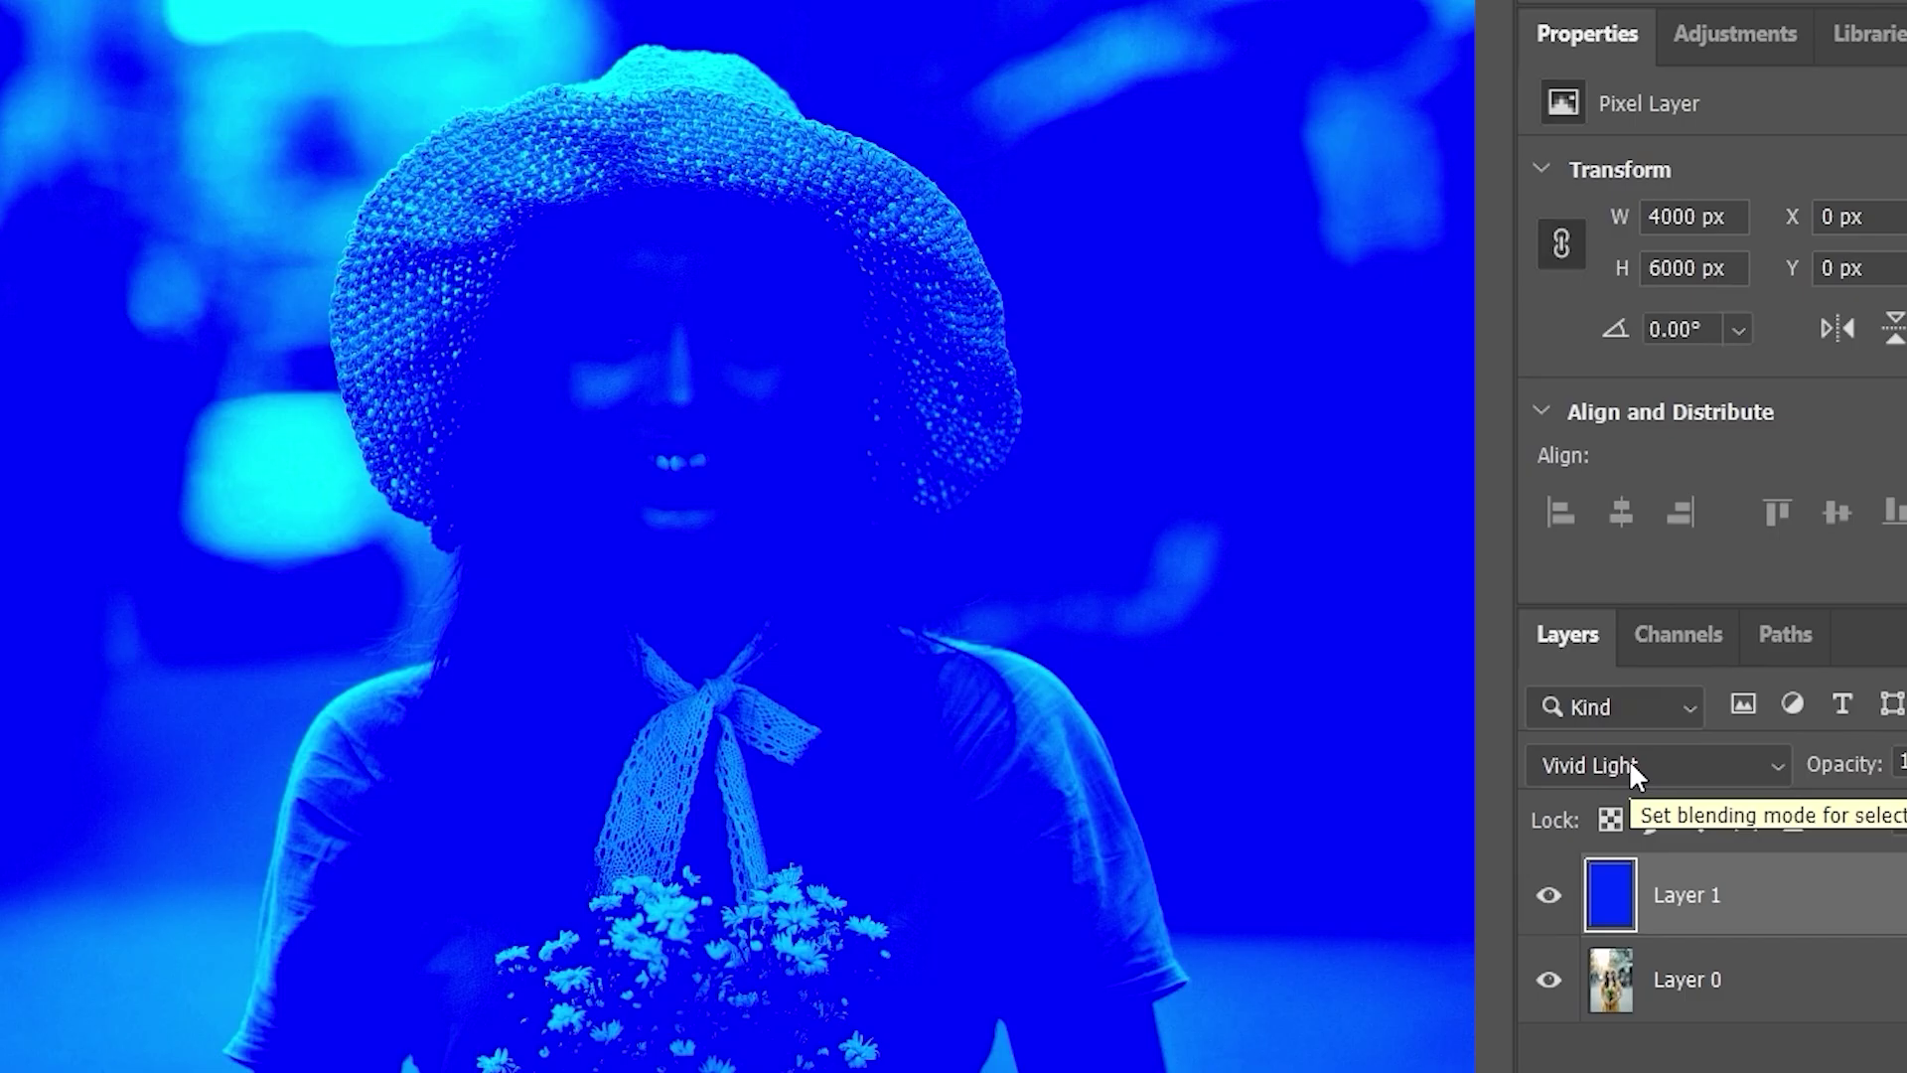
# - Set the blue layer to Overlay and try it at 50% opacity before restoring full opacity
pyautogui.click(1629, 765)
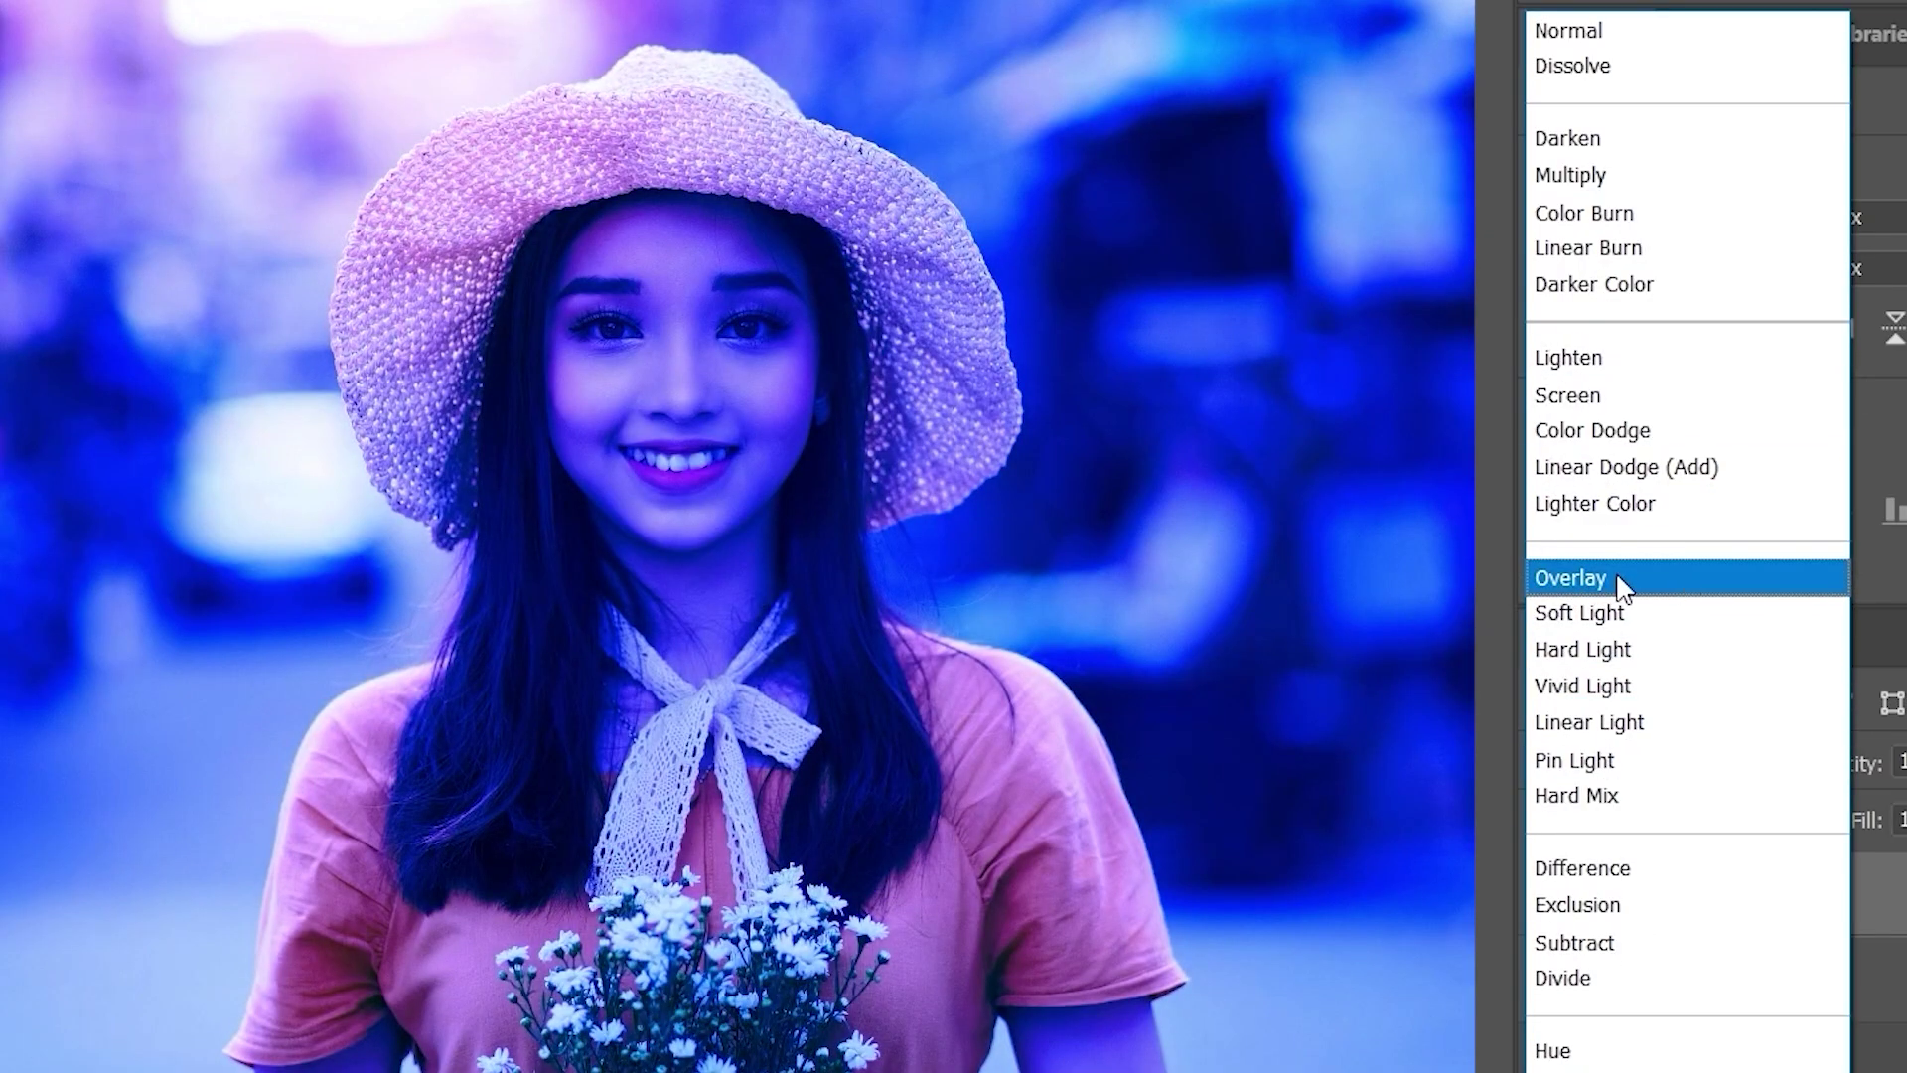
pyautogui.click(1616, 579)
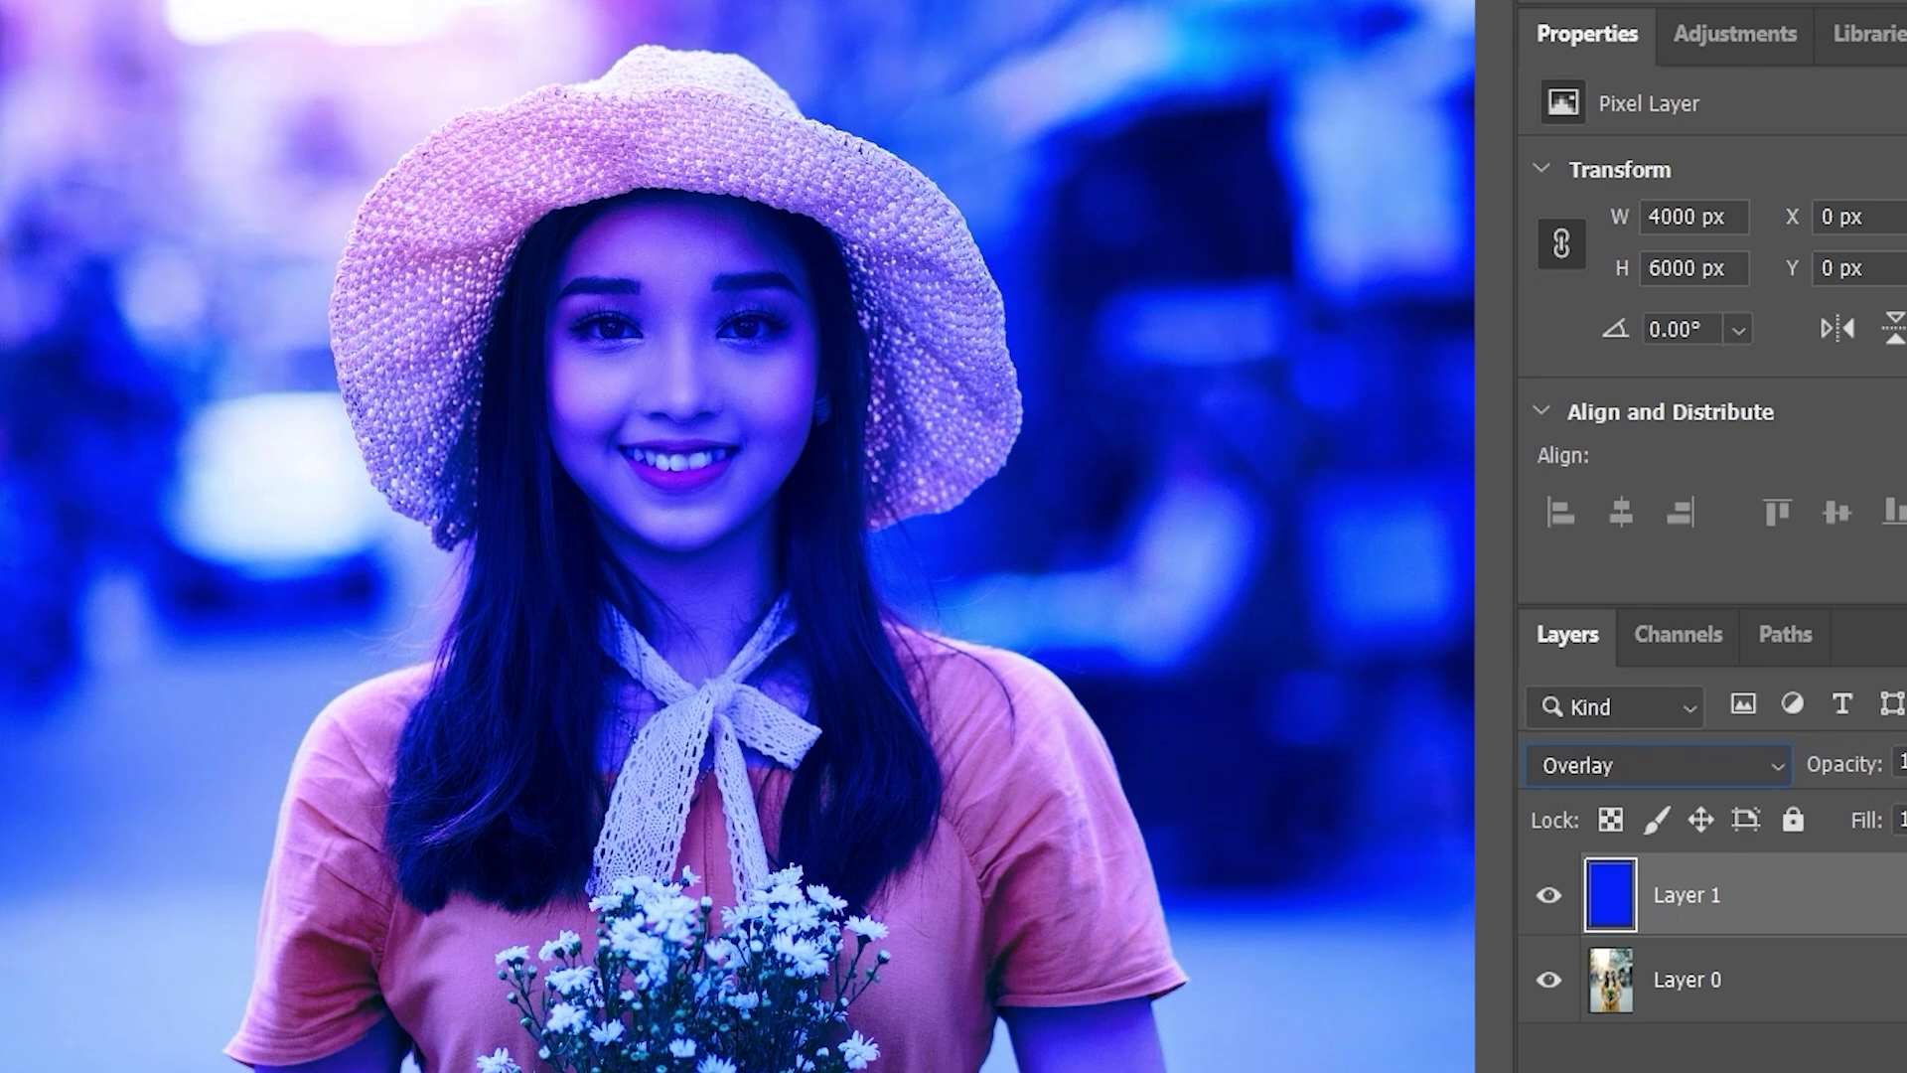
pyautogui.click(1867, 767)
pyautogui.write('50')
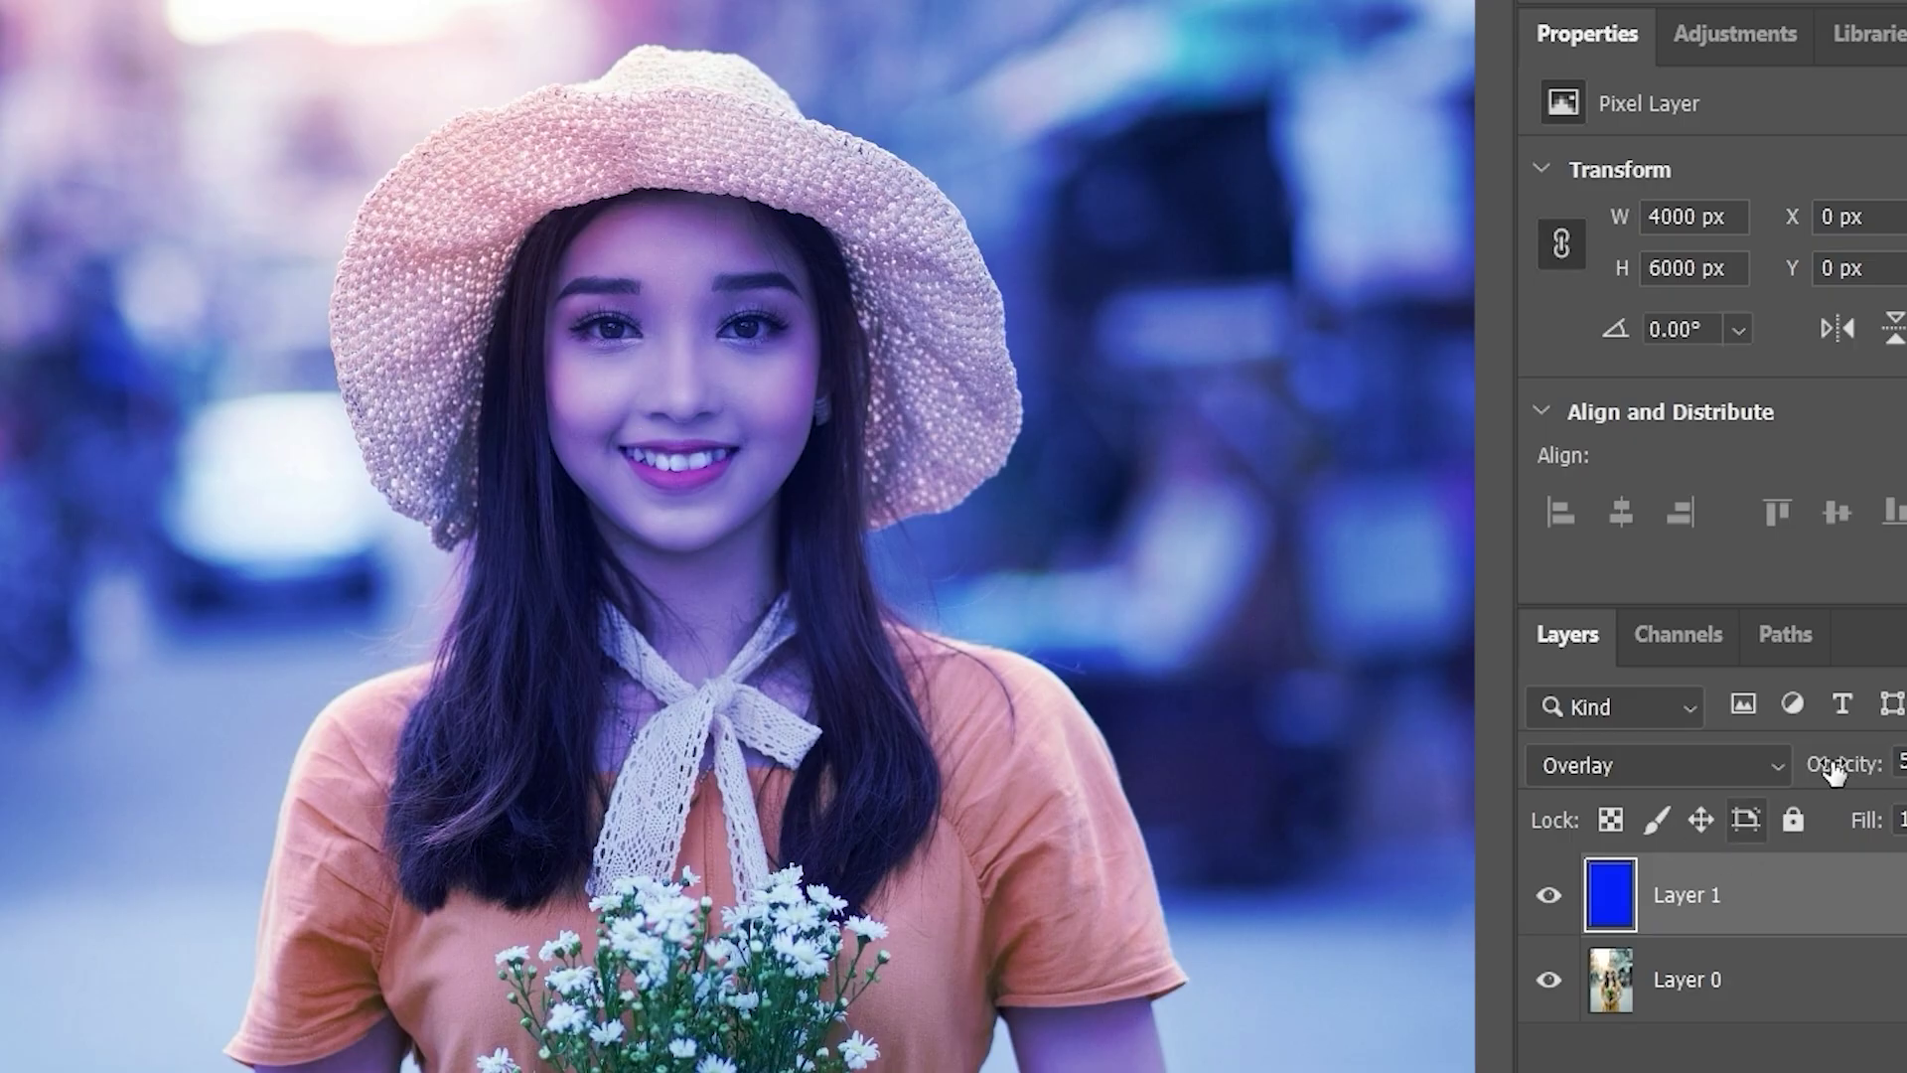
pyautogui.moveTo(1833, 763); pyautogui.dragTo(1906, 763)
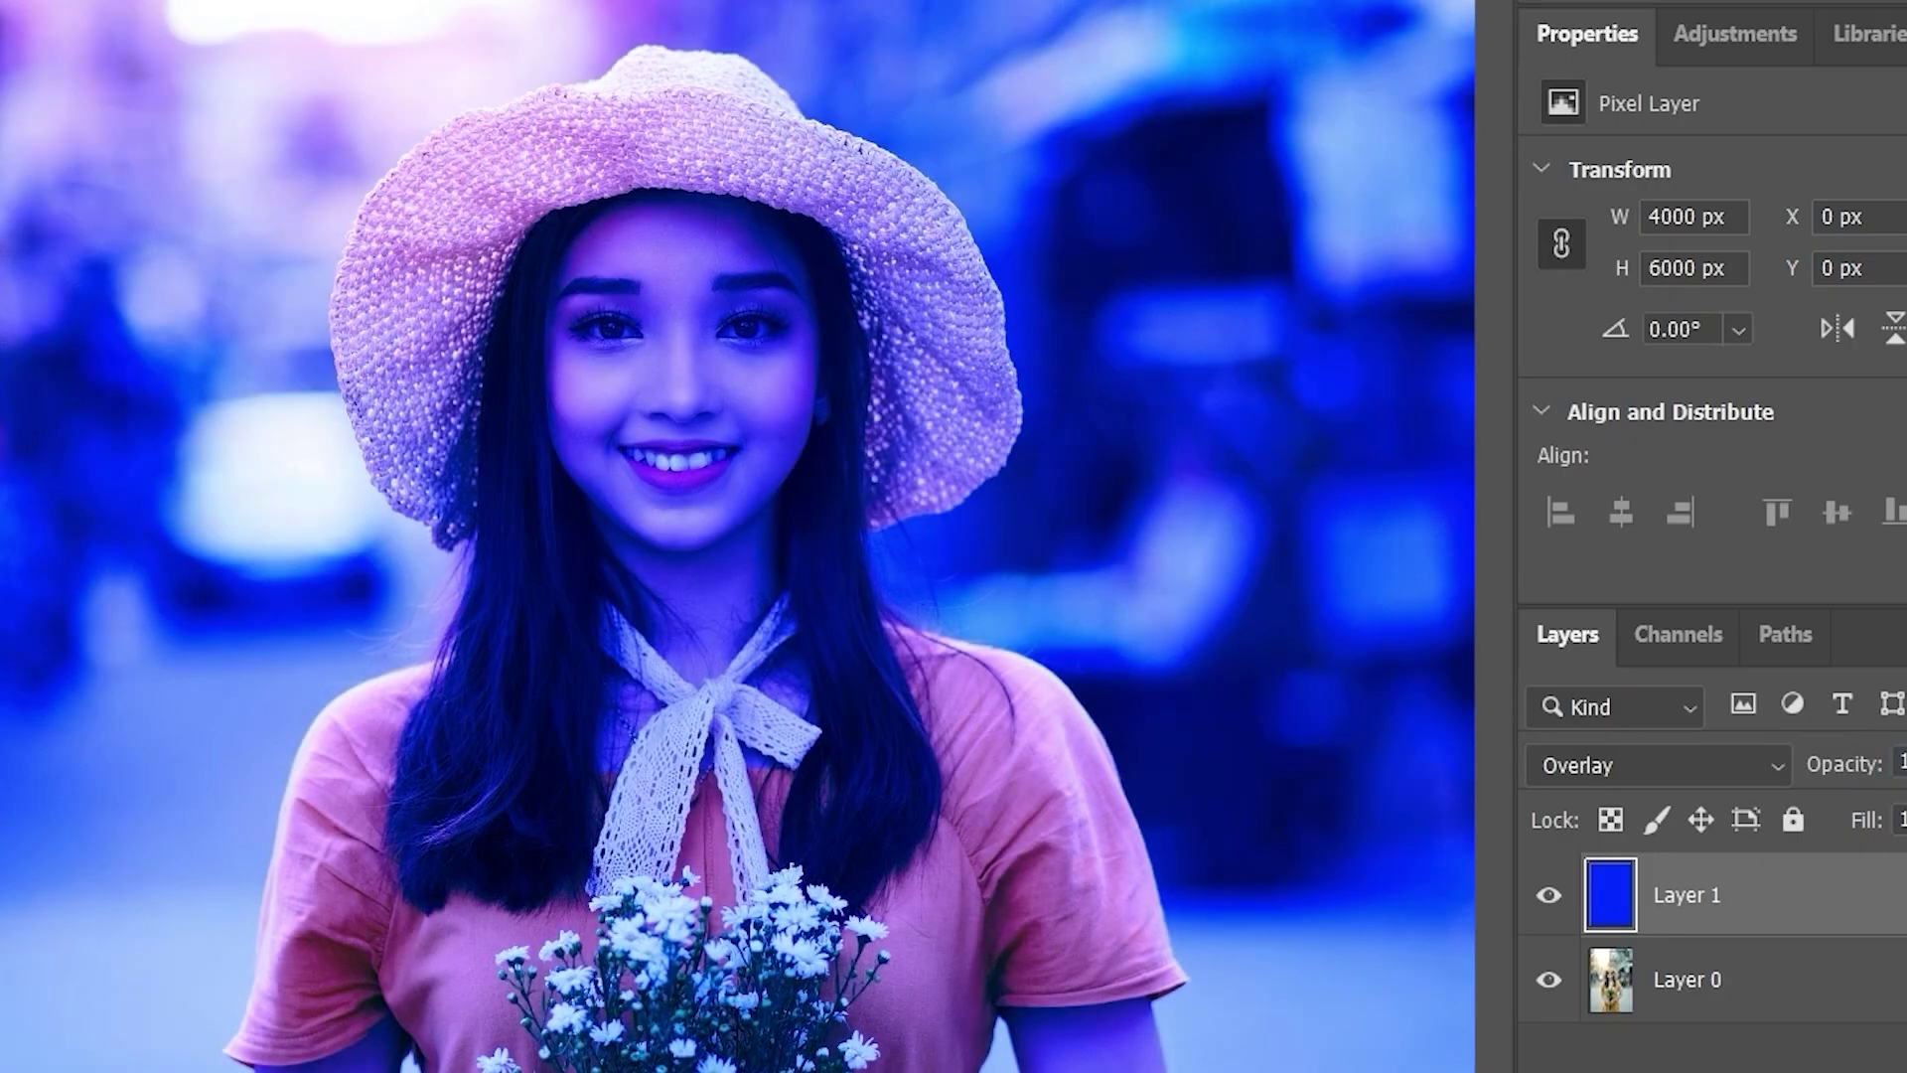
# - Try the Overlay blue layer at 50% Fill, and restore the full Fill value for comparison with opacity
pyautogui.click(1853, 830)
pyautogui.write('50')
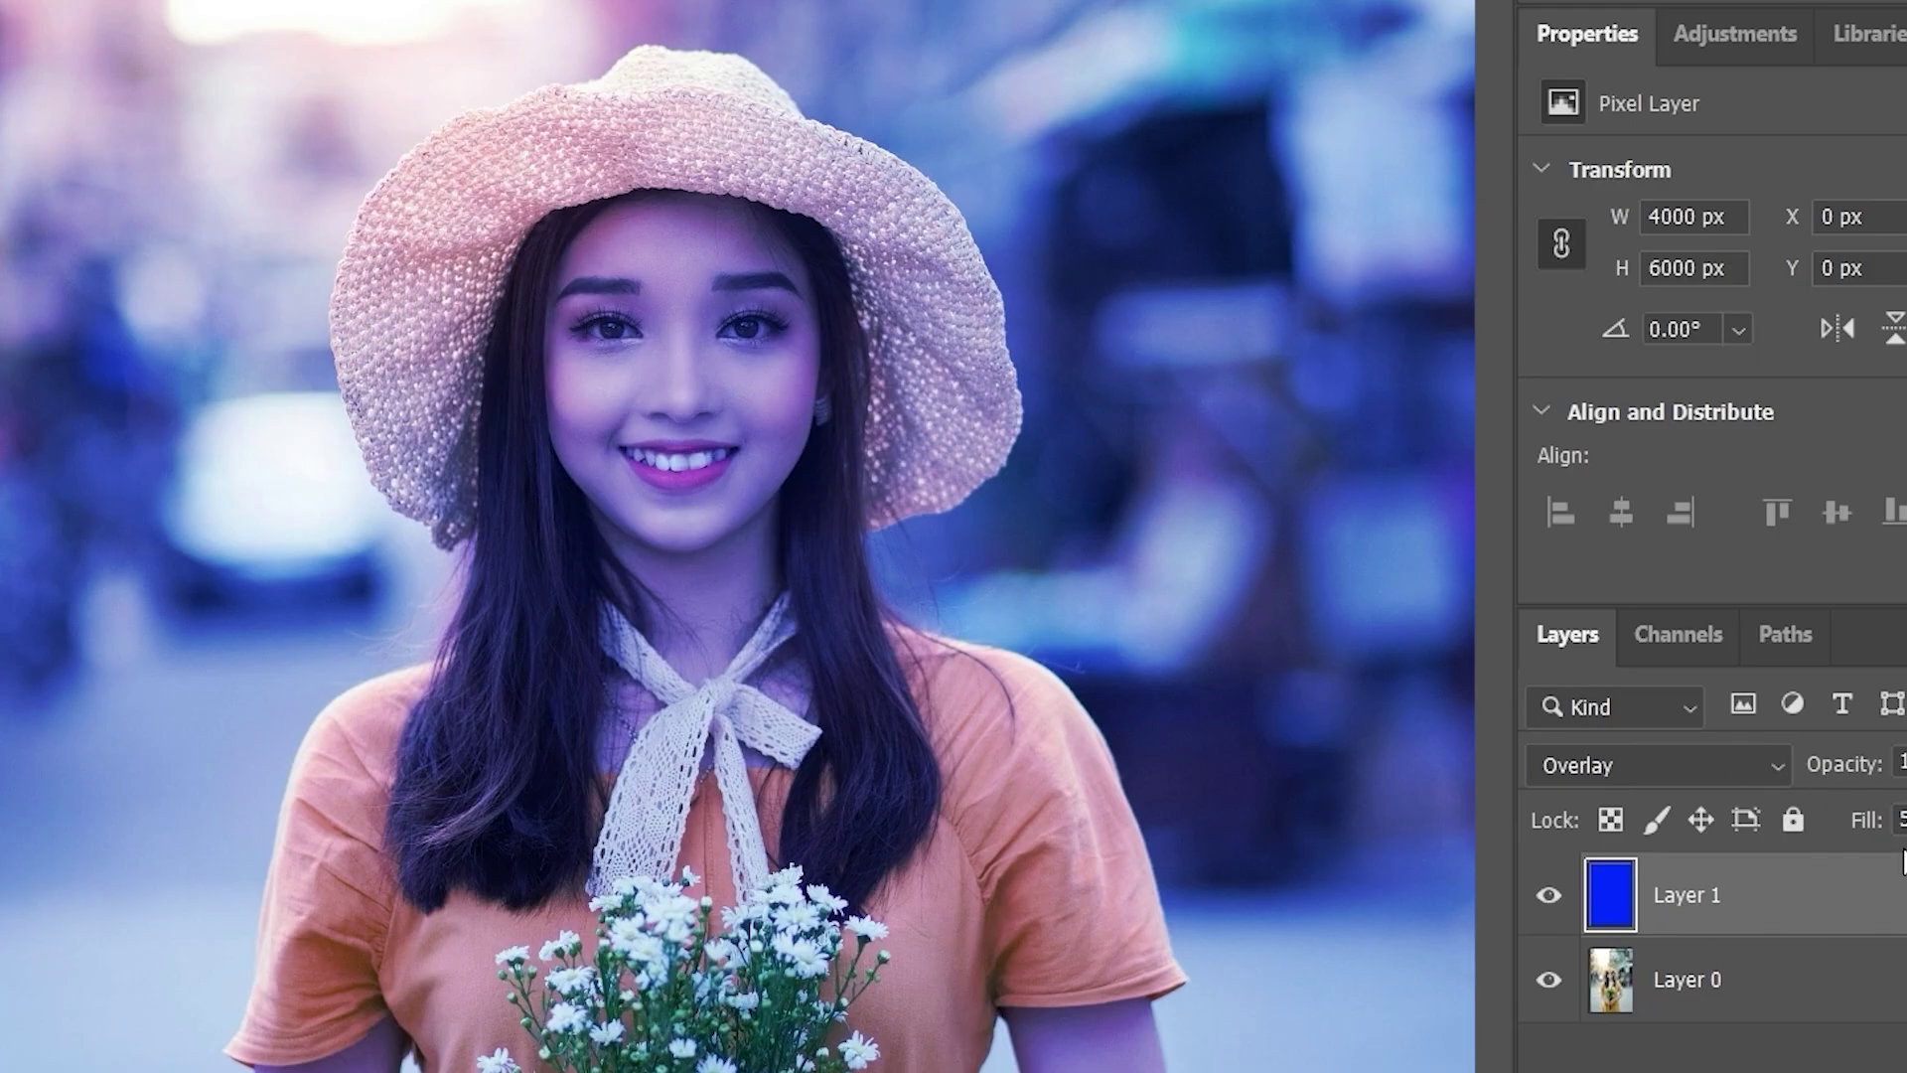
pyautogui.moveTo(1868, 820); pyautogui.dragTo(1906, 820)
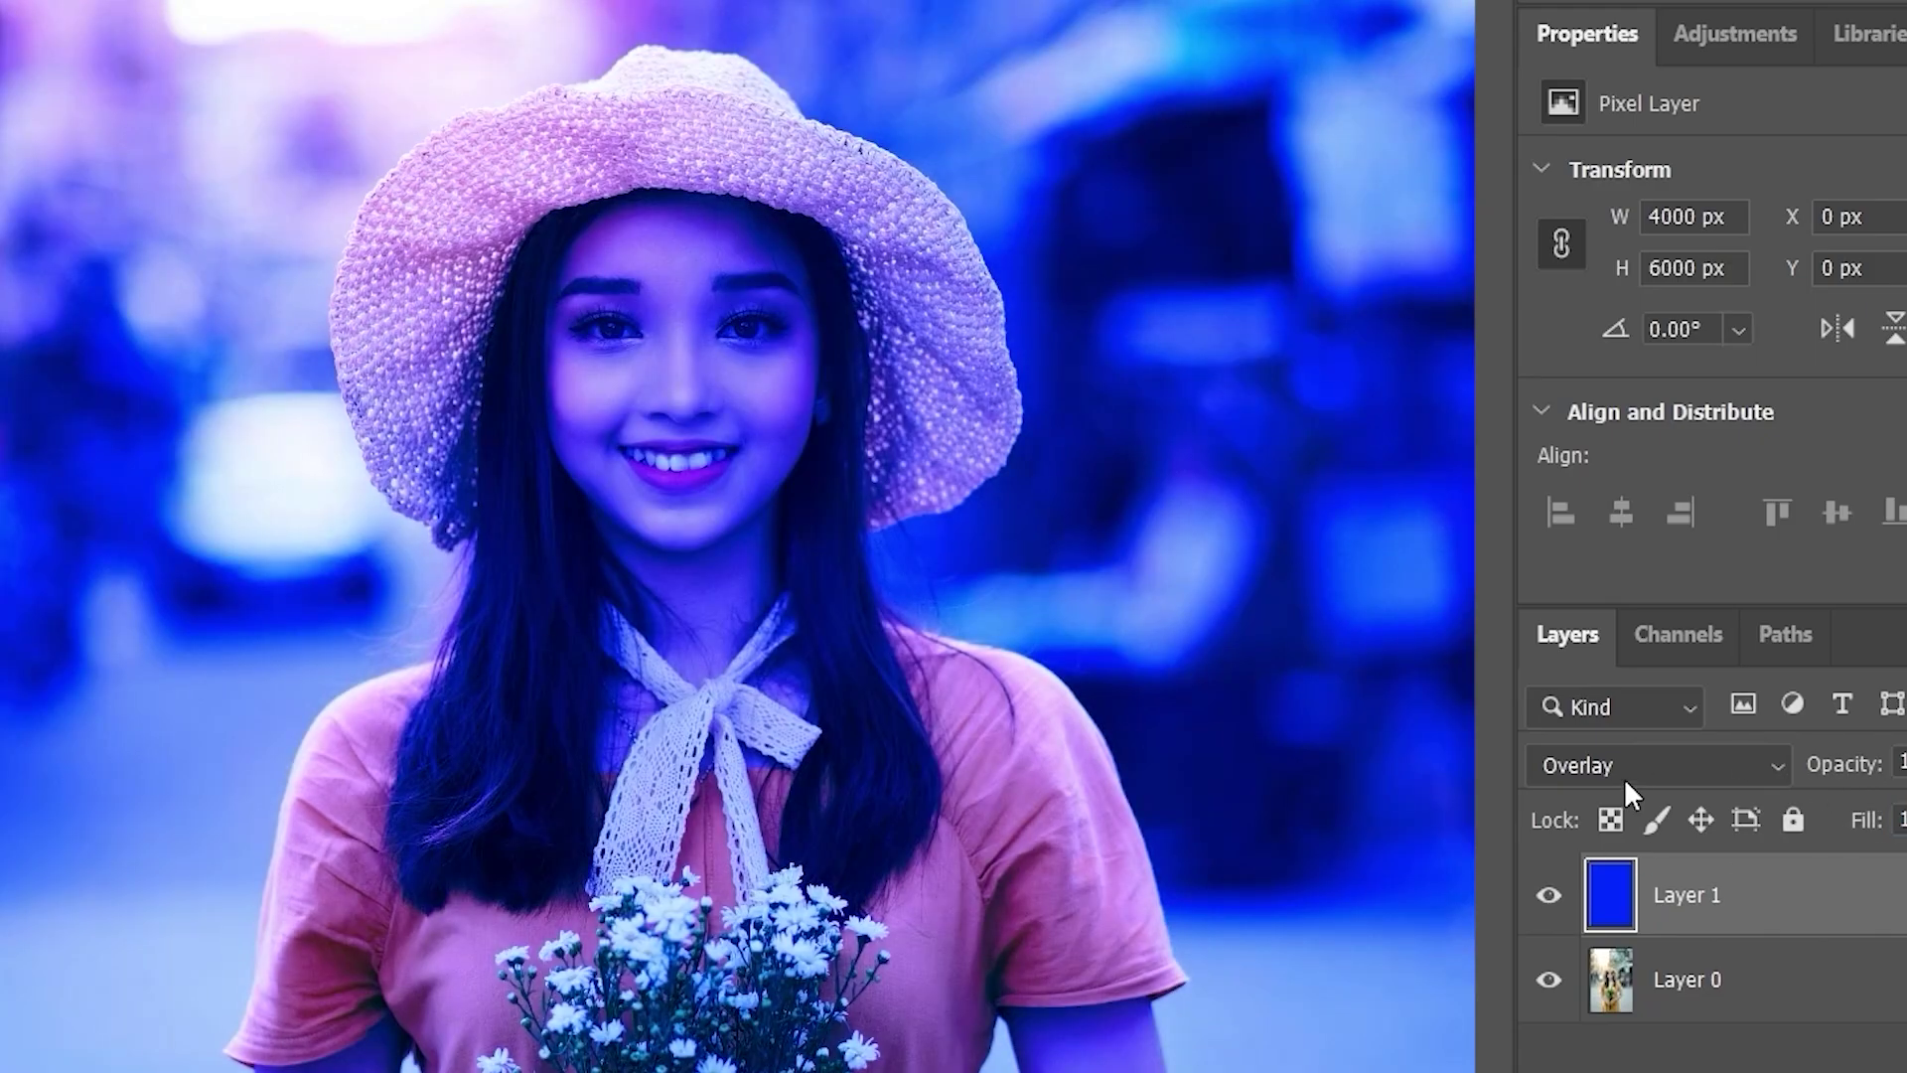
# - Set the blue layer's blend mode to Vivid Light
pyautogui.click(1679, 769)
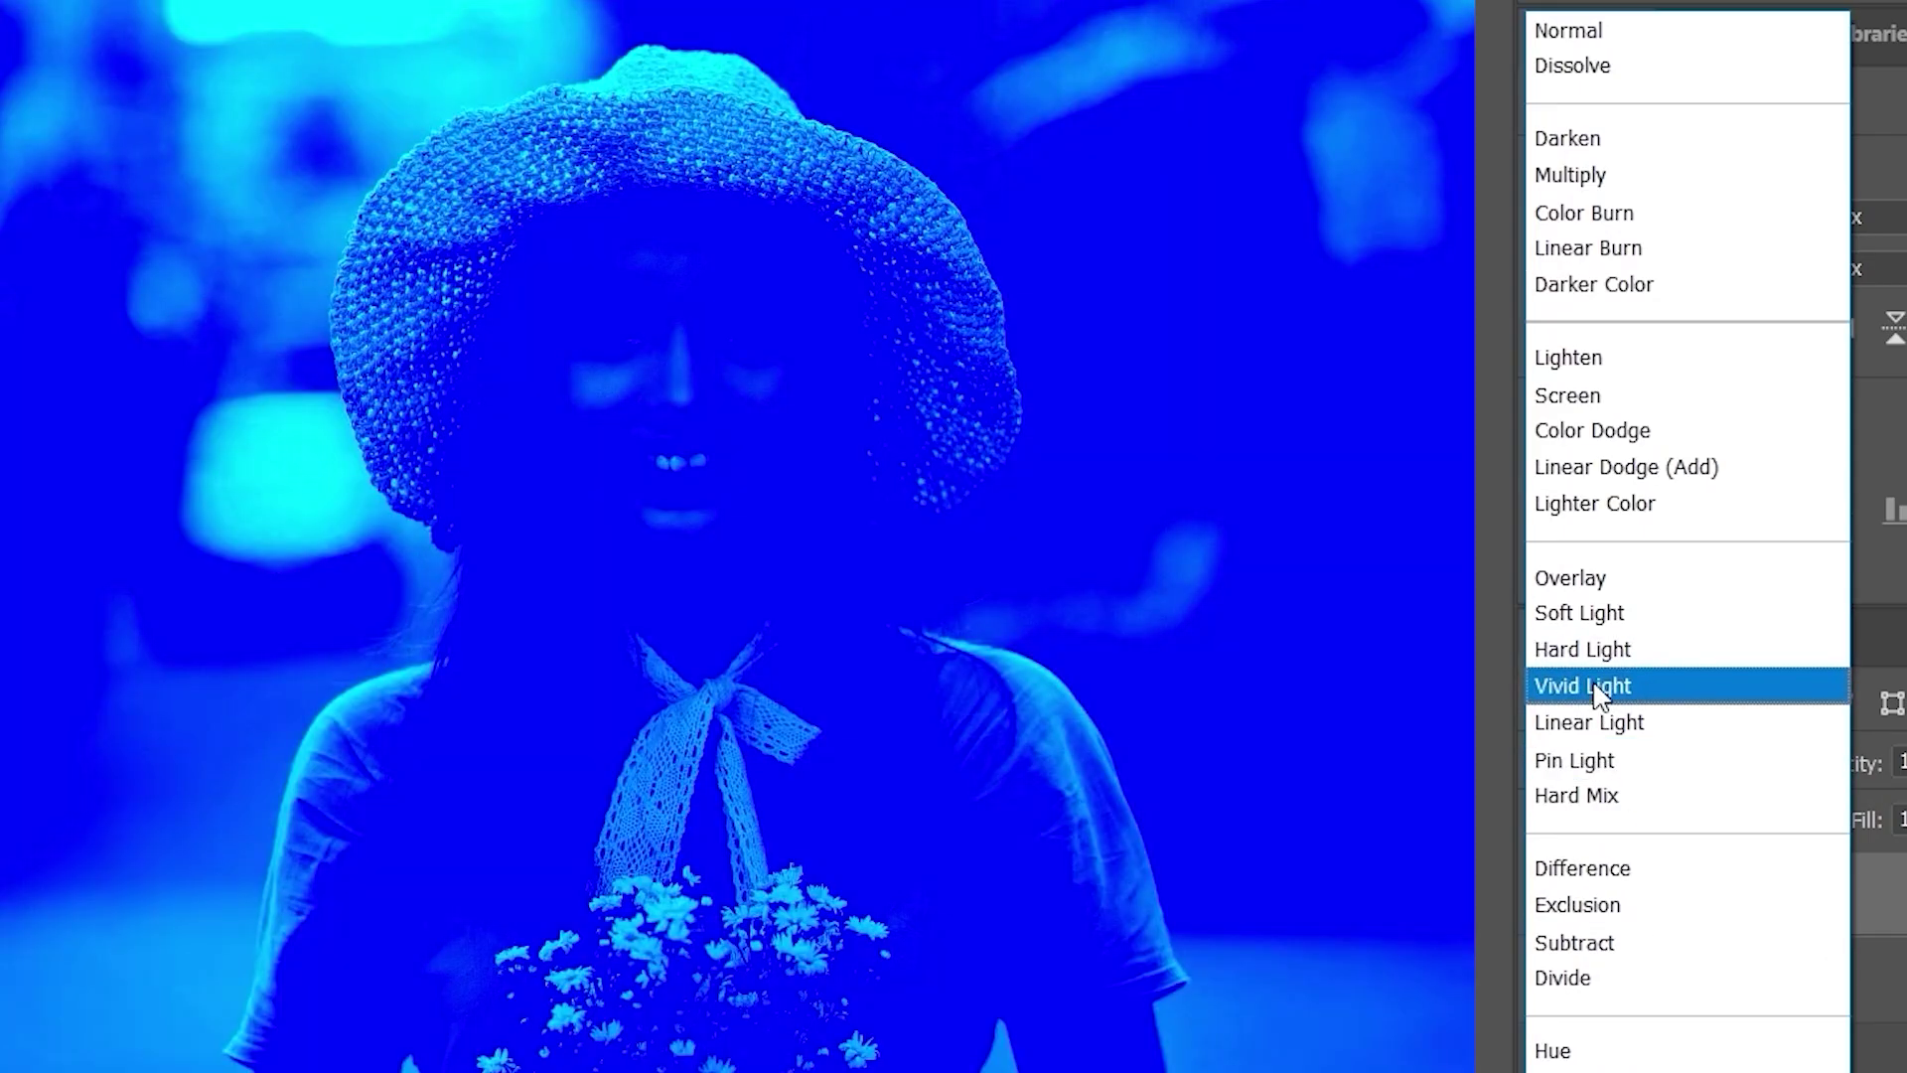
pyautogui.click(1598, 696)
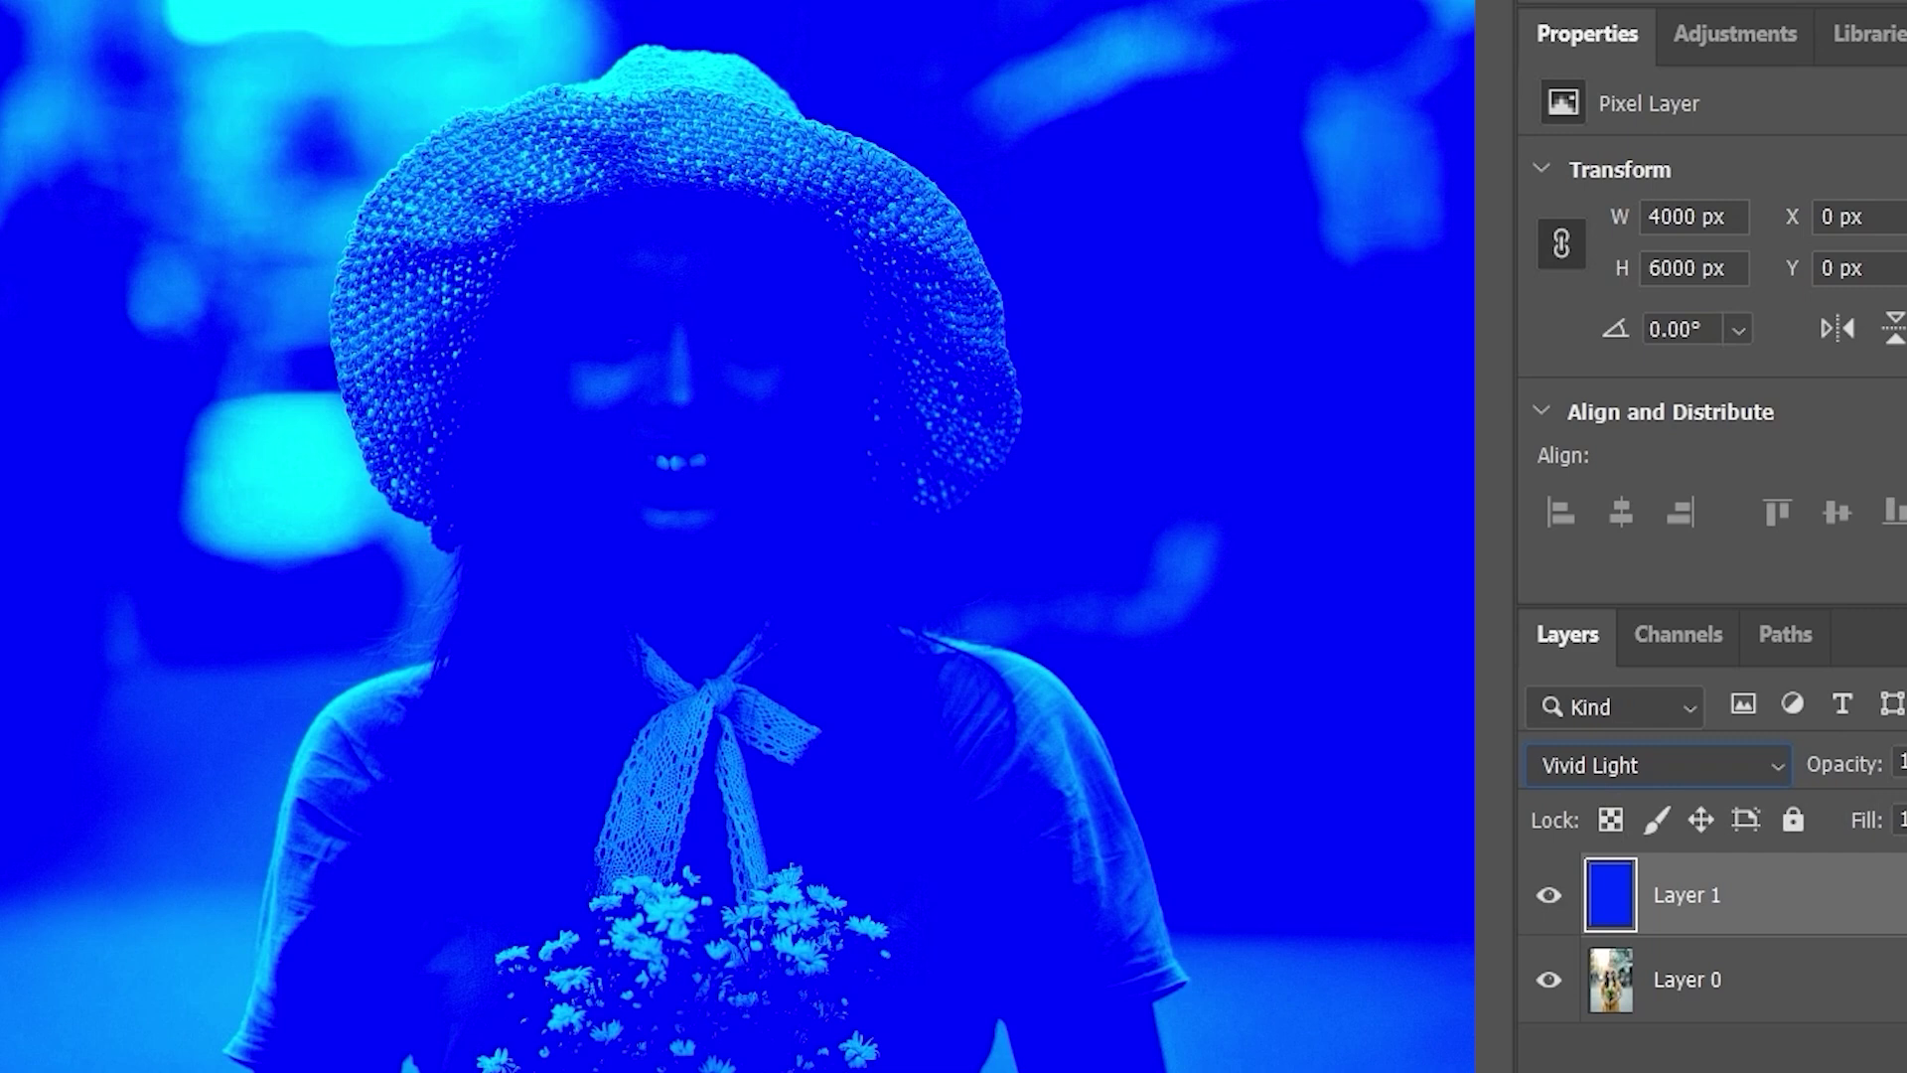
# - Try the Vivid Light blue layer at 50% opacity, and restore full opacity for comparison
pyautogui.click(1865, 773)
pyautogui.write('50')
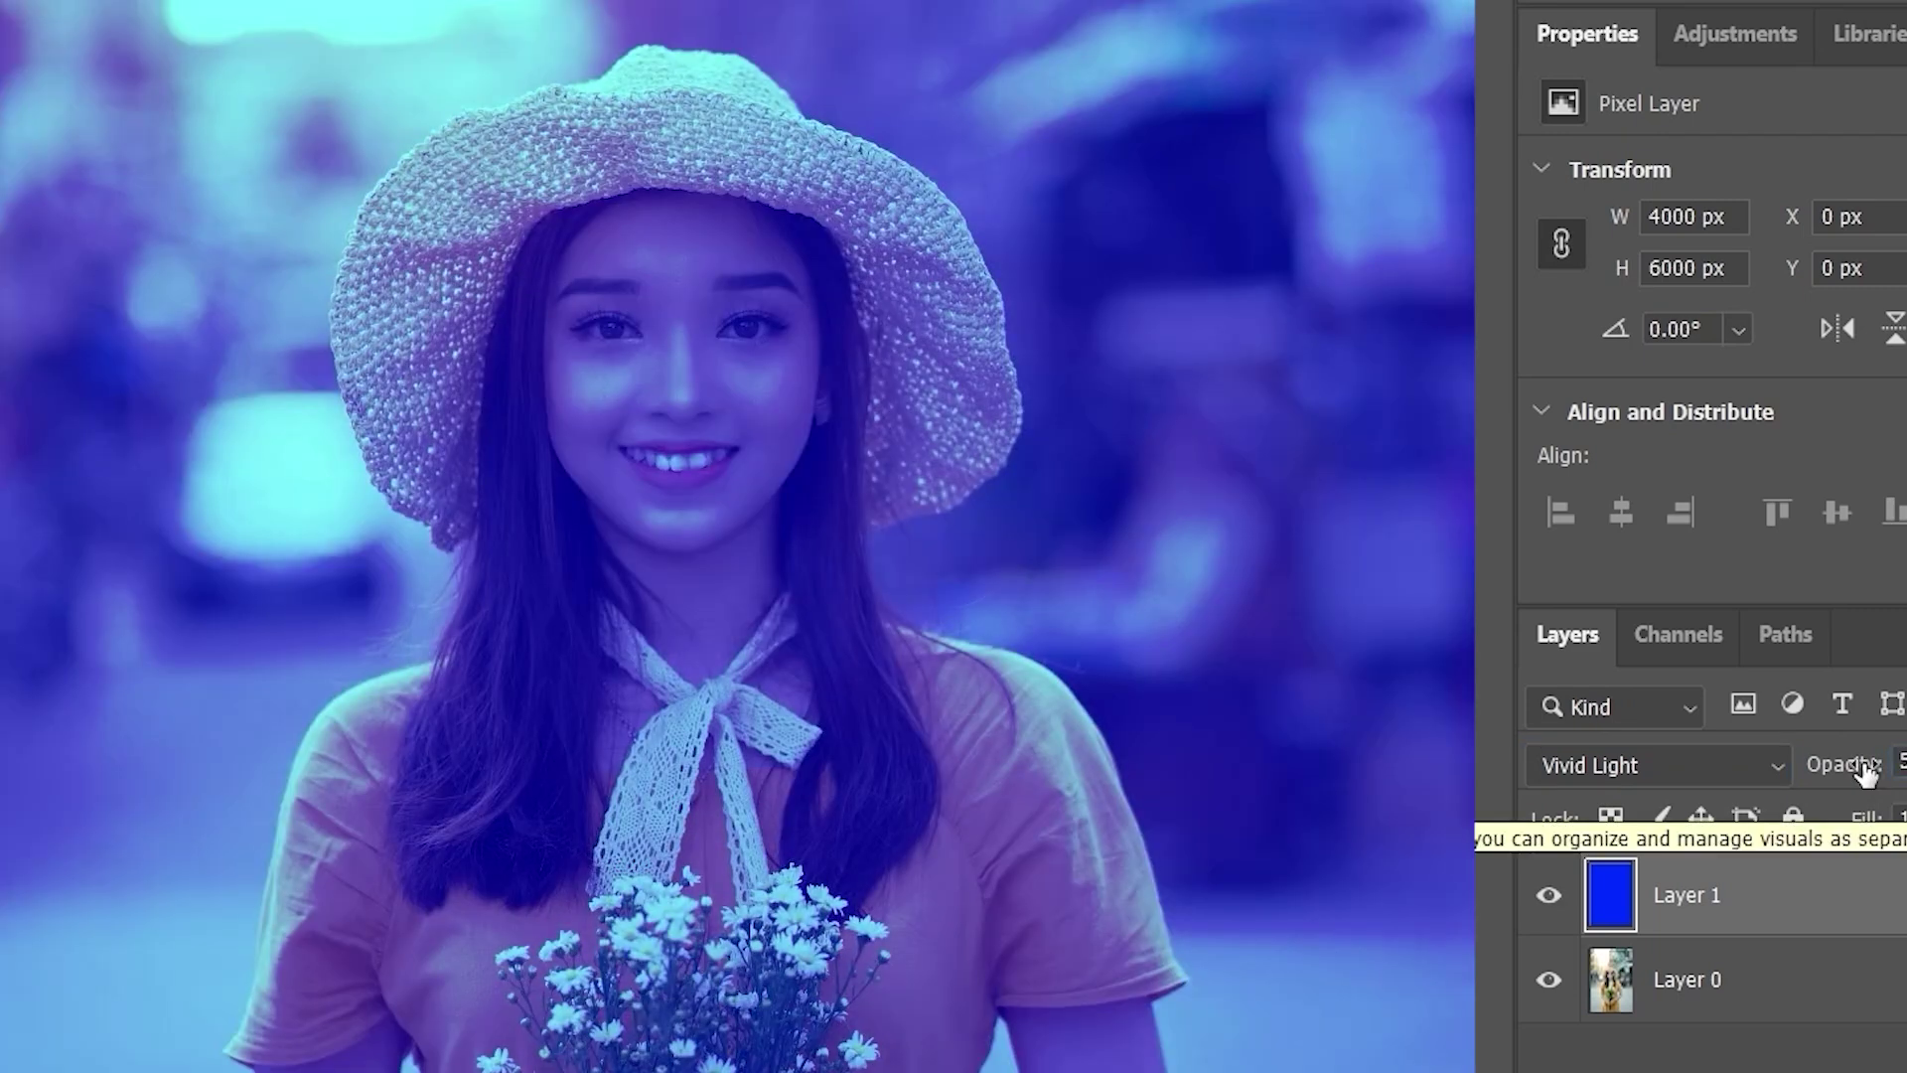
pyautogui.click(1778, 978)
pyautogui.click(1891, 876)
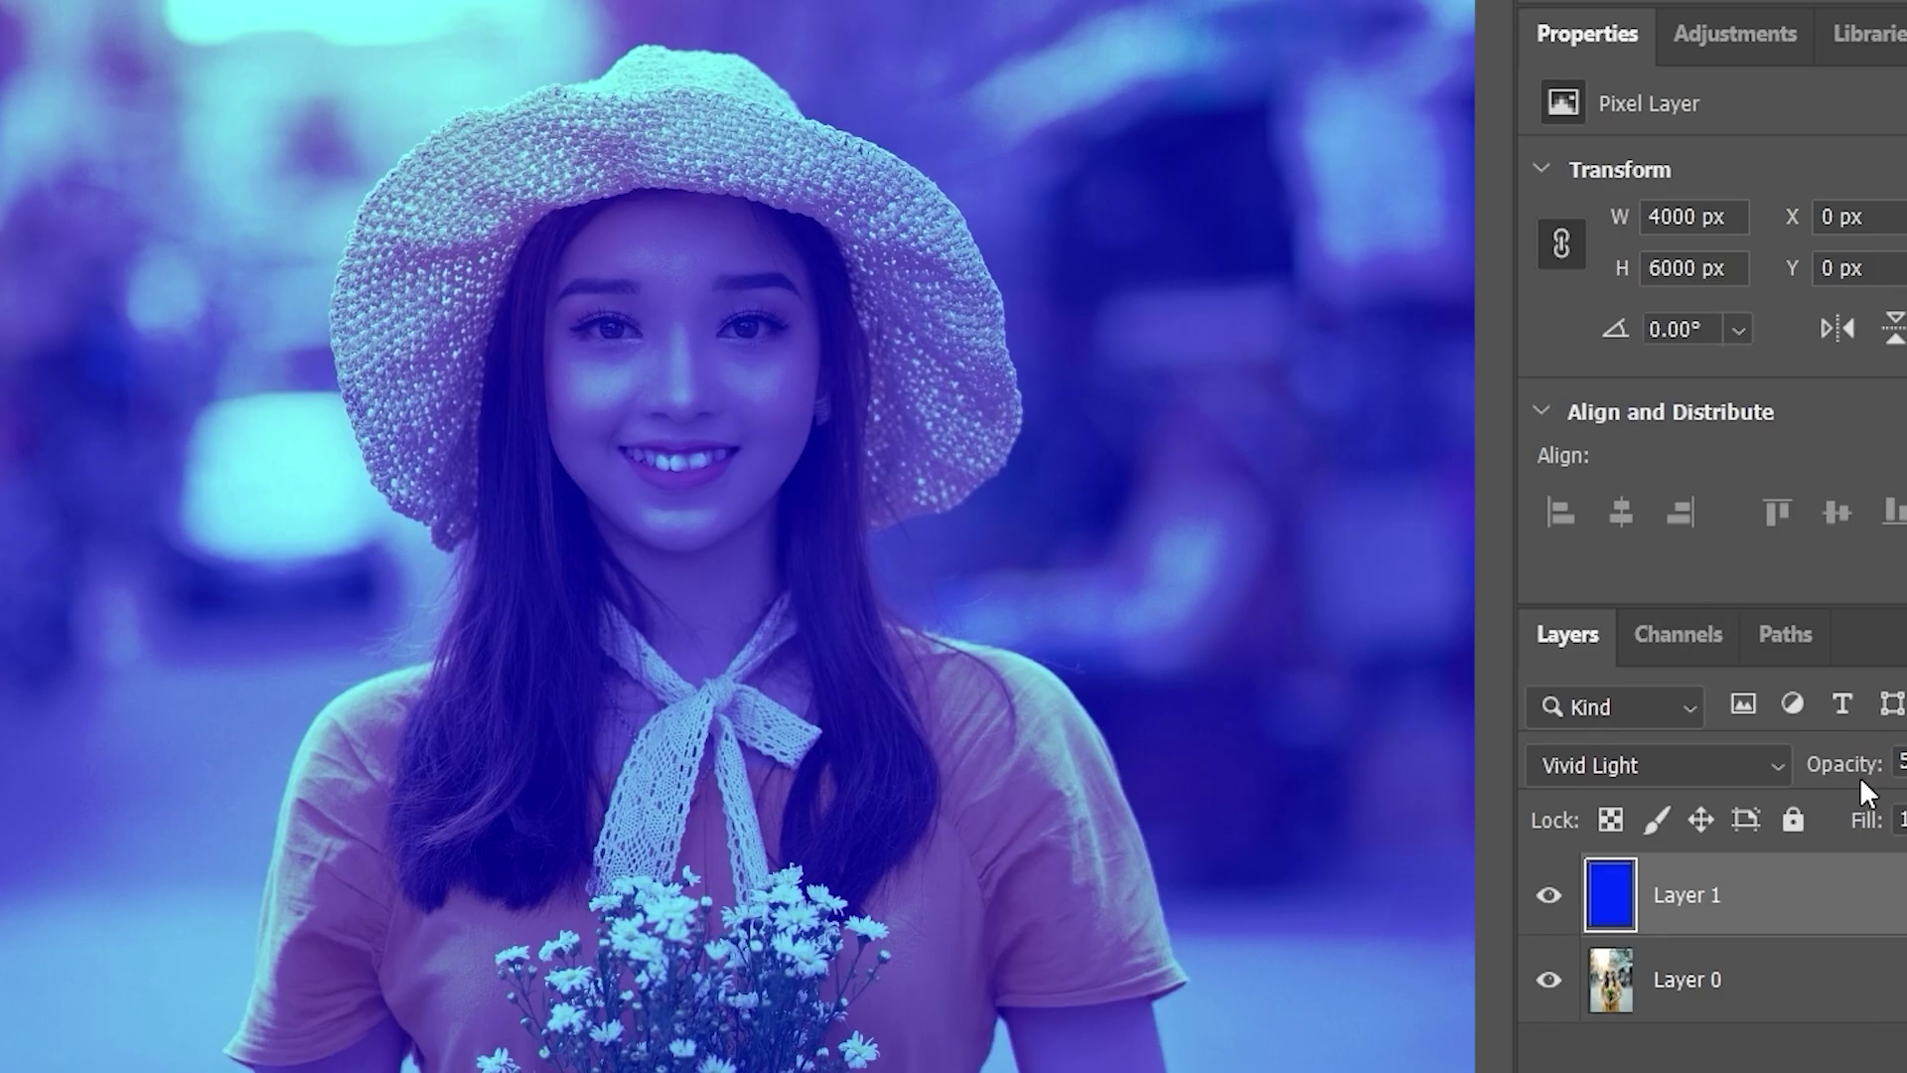
pyautogui.moveTo(1839, 779); pyautogui.dragTo(1906, 761)
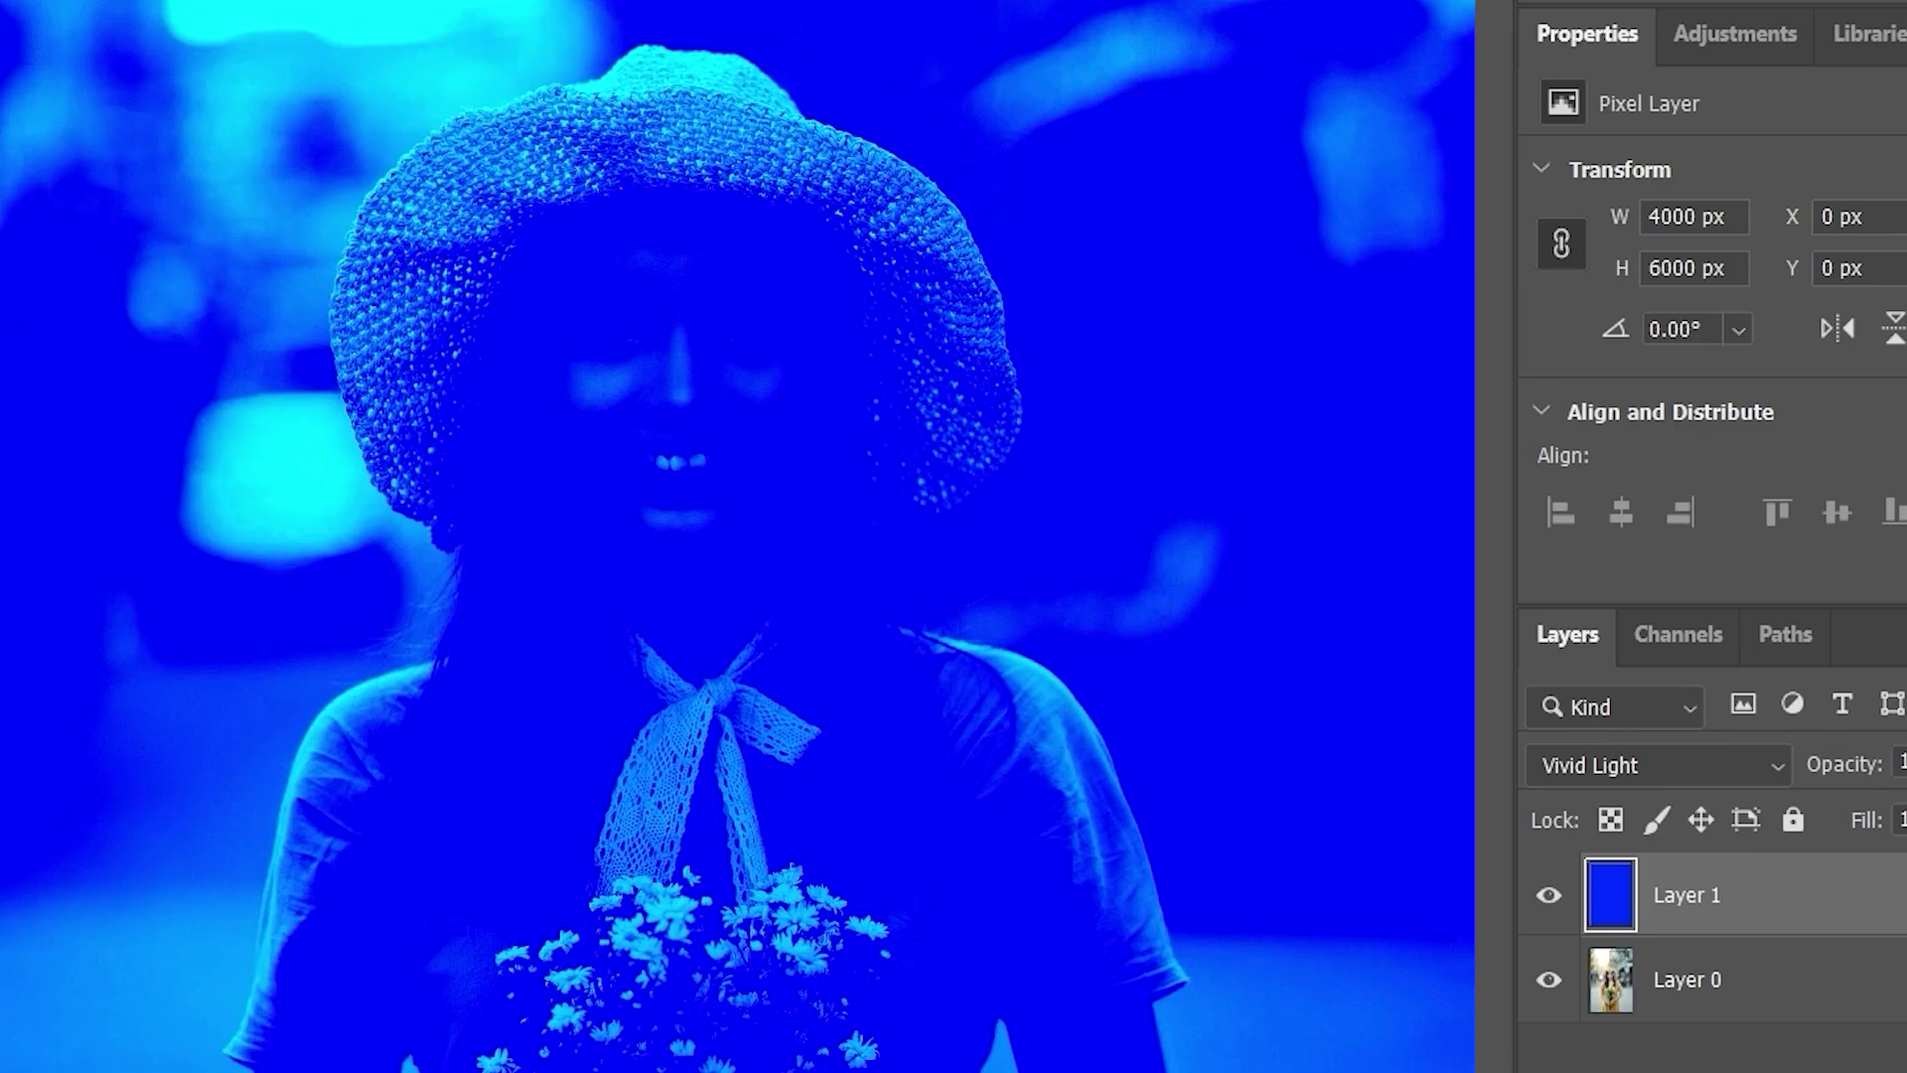
# - Try the Vivid Light blue layer at 50% Fill, and return the Fill to 100%
pyautogui.click(1859, 837)
pyautogui.write('50')
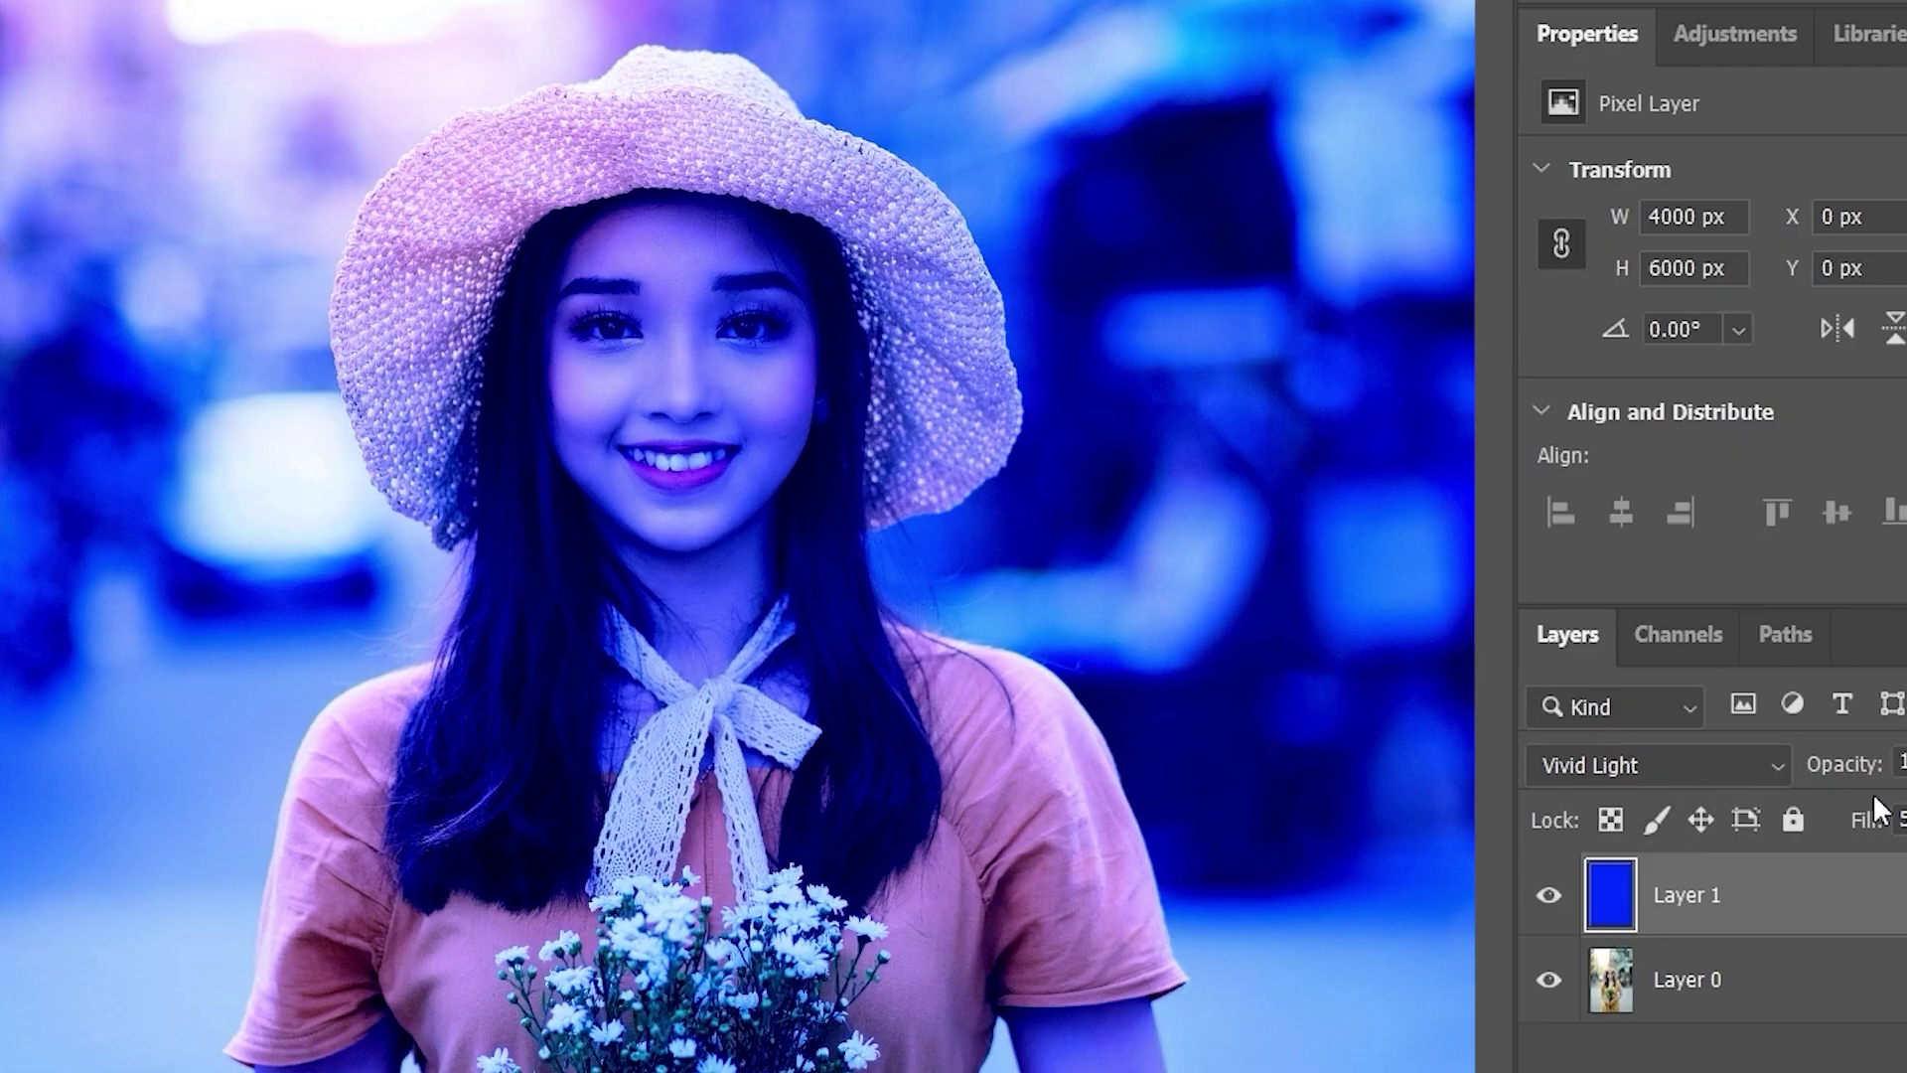
pyautogui.click(1899, 820)
pyautogui.write('100')
pyautogui.press('Return')
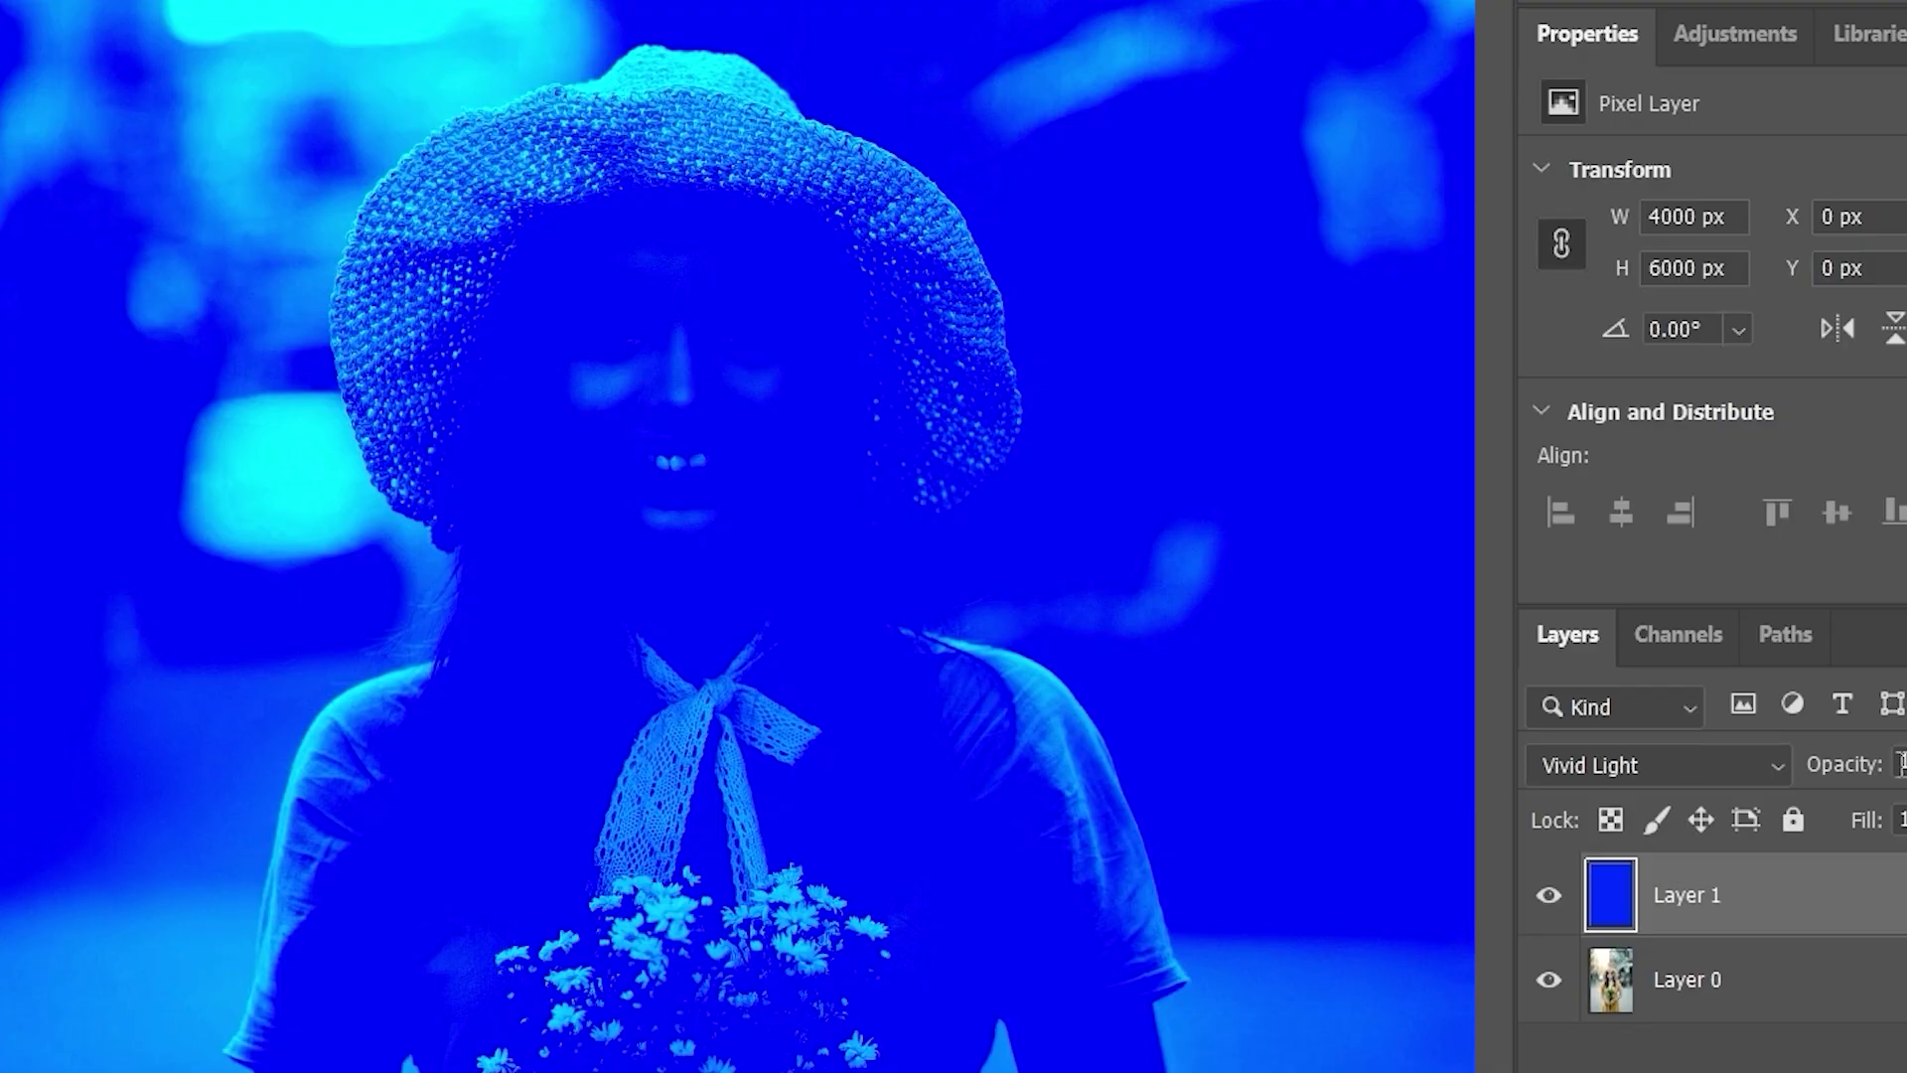
# - Set the blue layer to Linear Light and try it at 50% opacity before restoring full opacity
pyautogui.click(1669, 766)
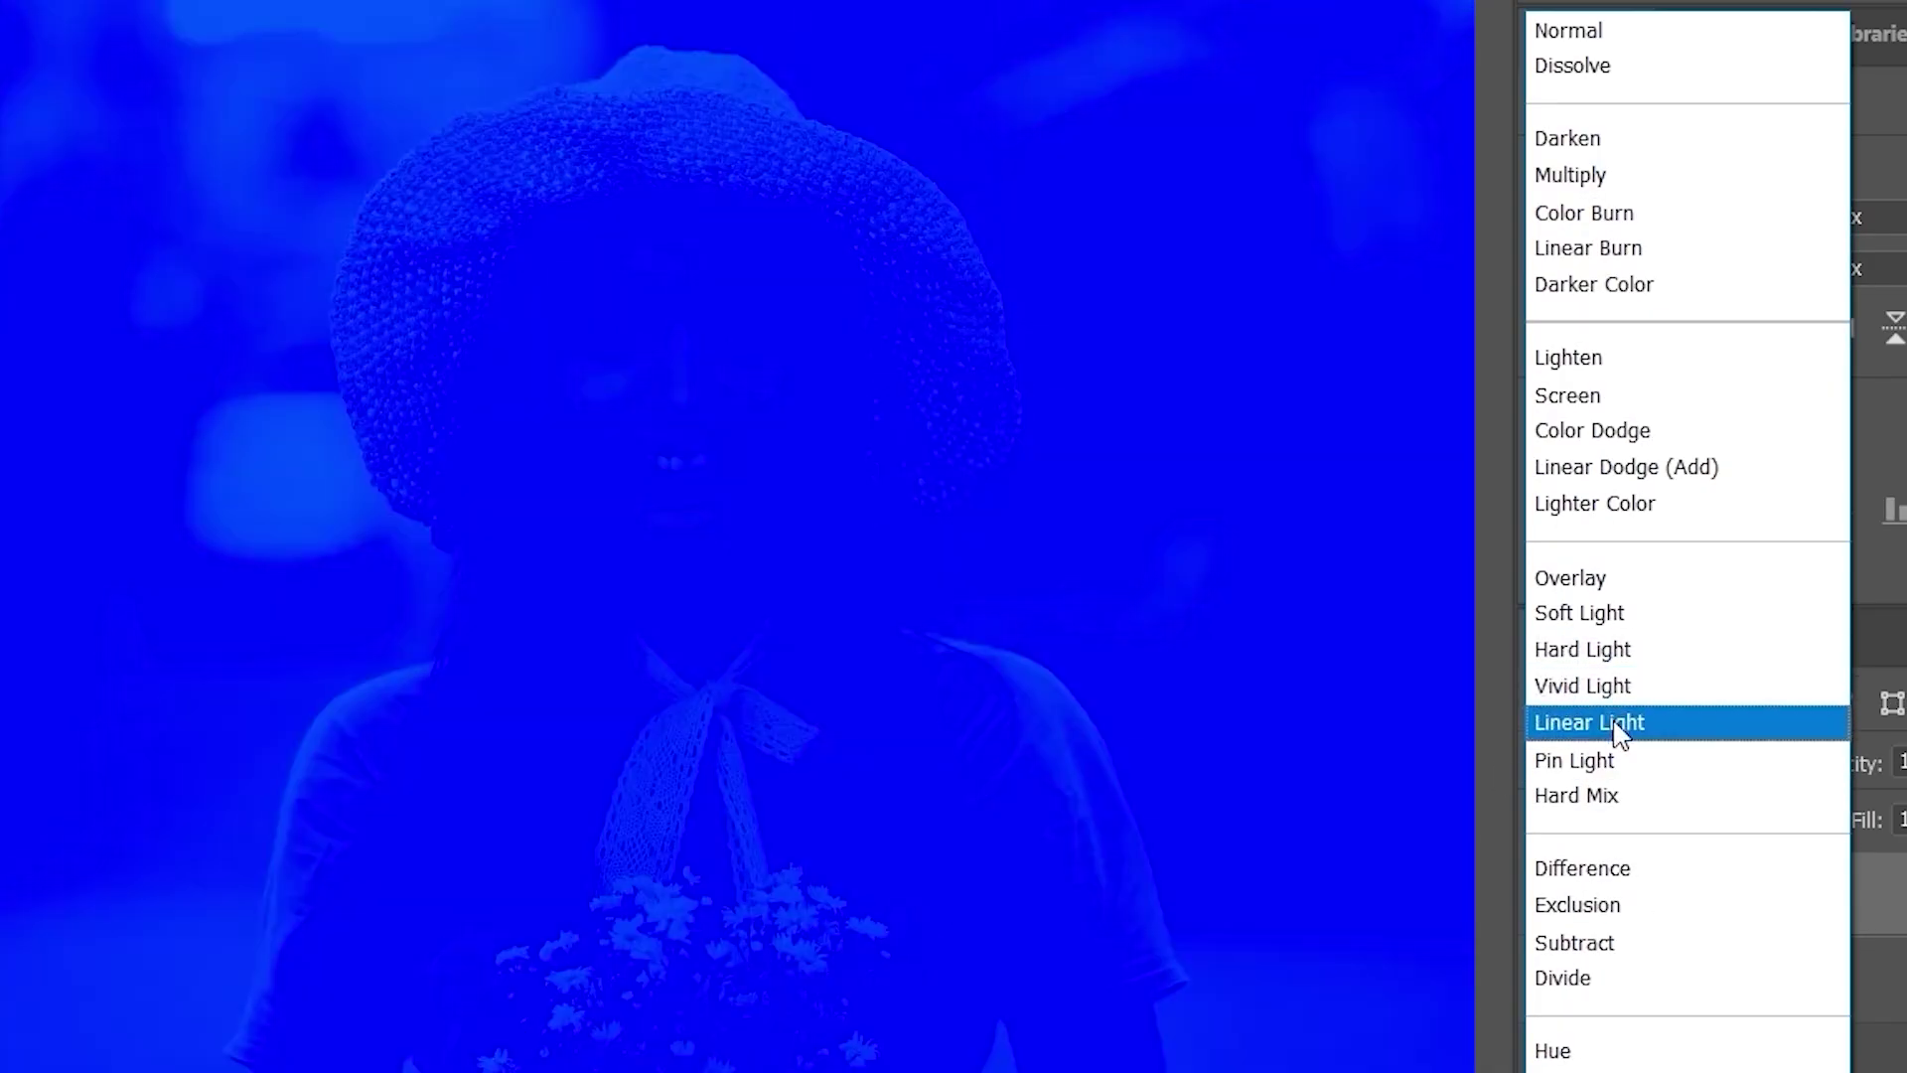
pyautogui.click(1617, 733)
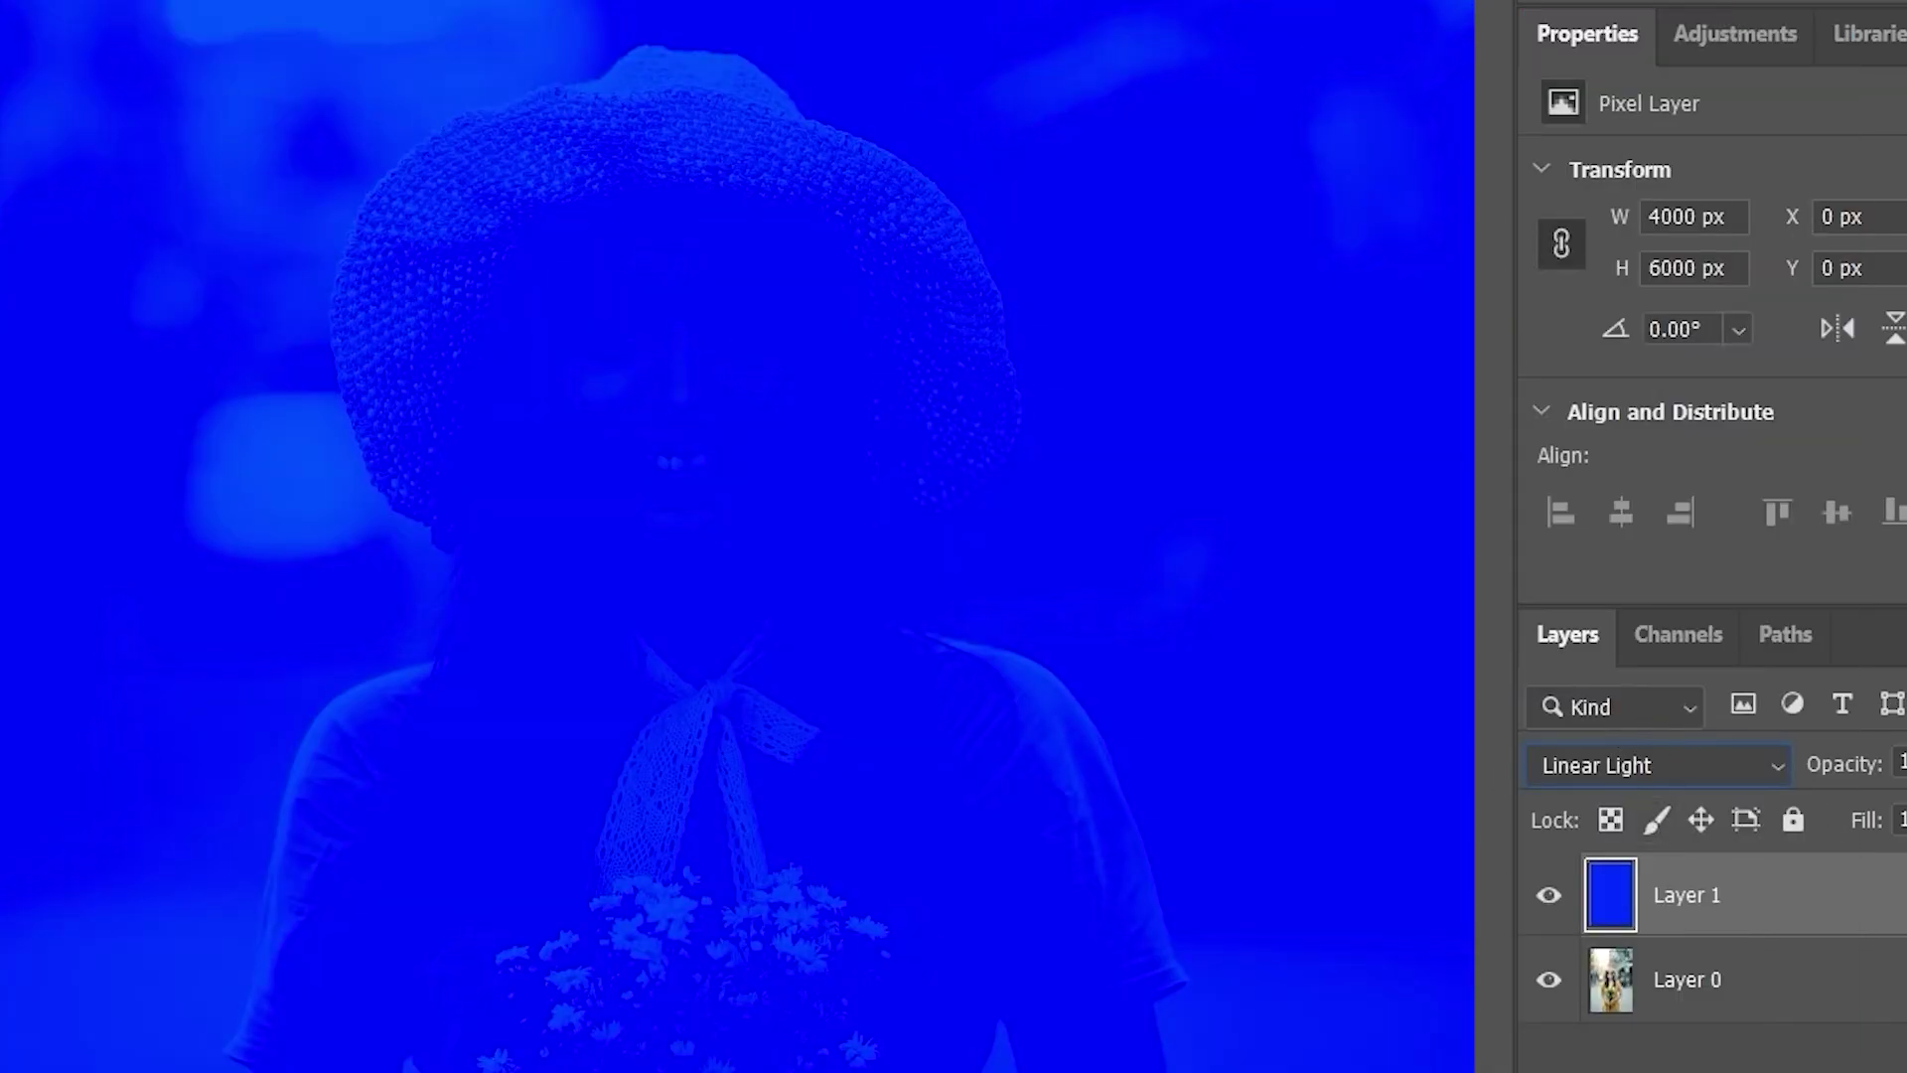
pyautogui.press('Tab')
pyautogui.write('50')
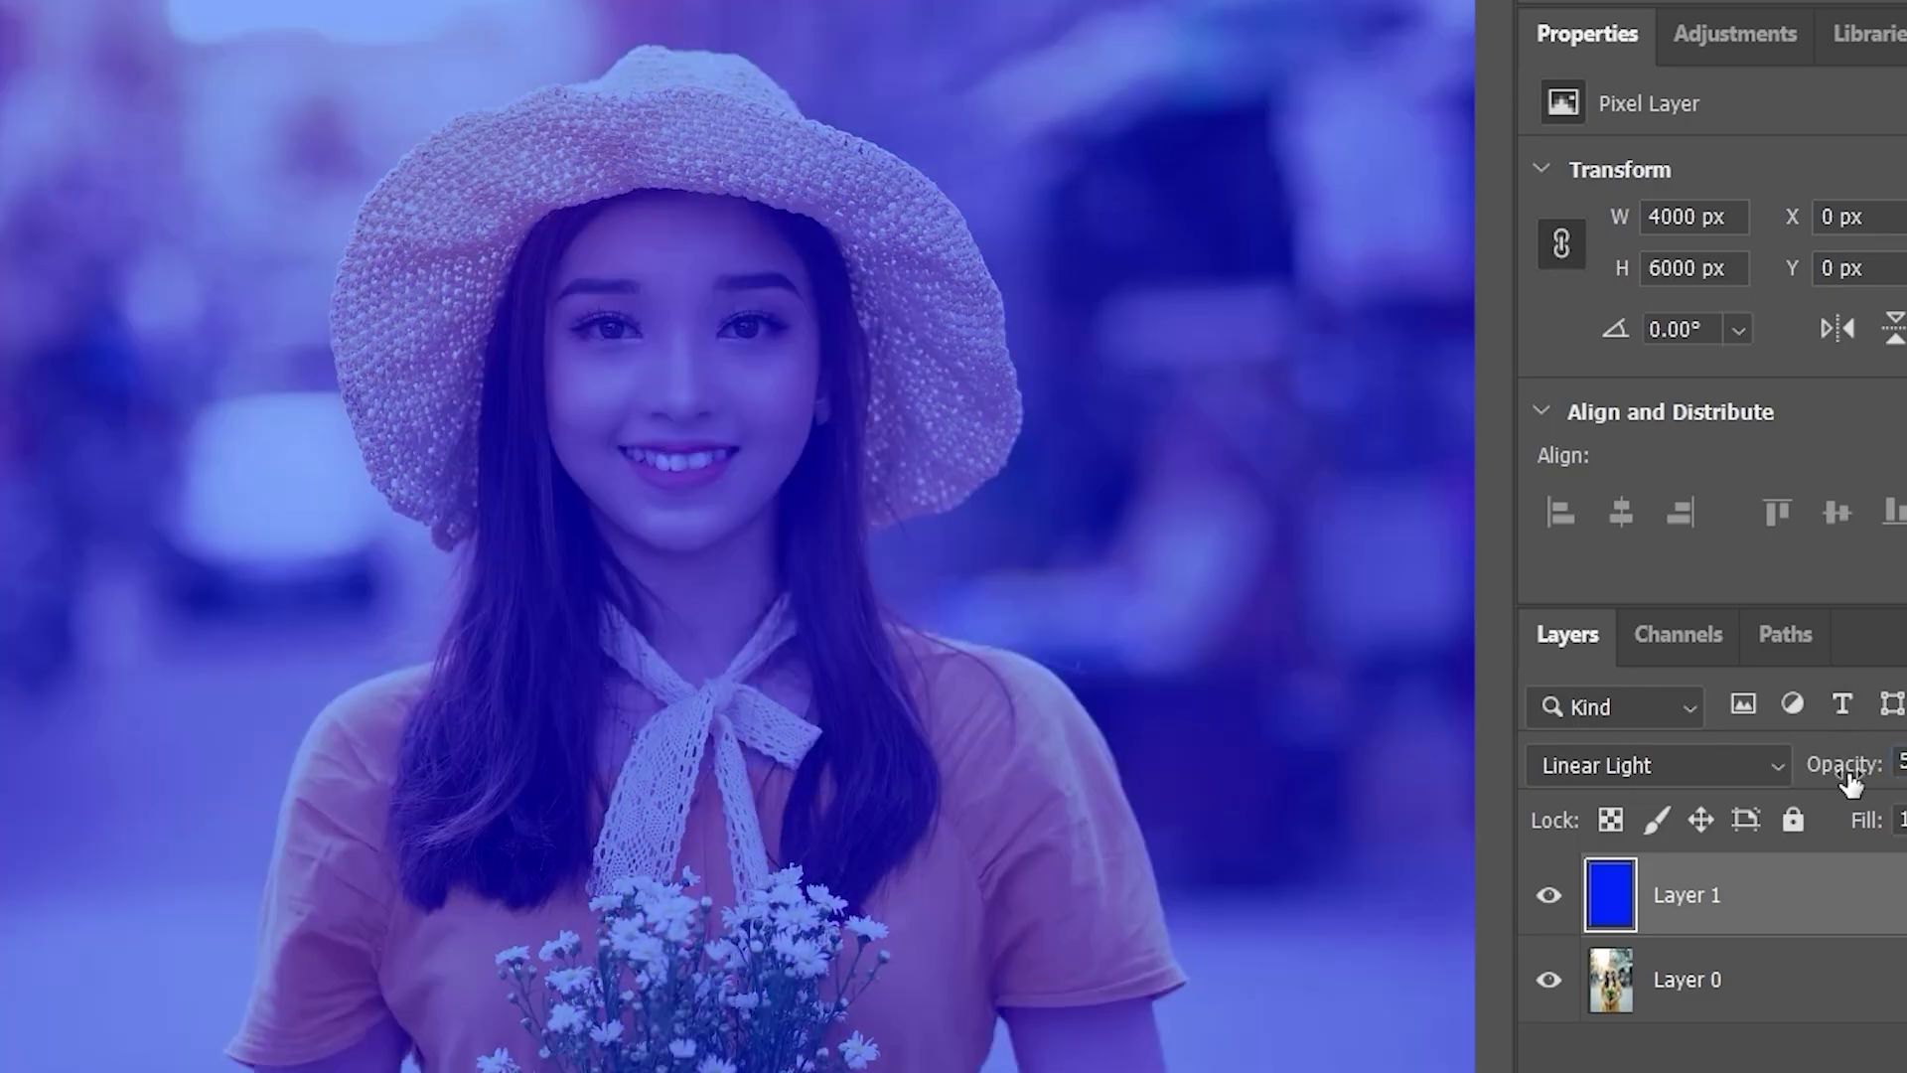
pyautogui.moveTo(1845, 780); pyautogui.dragTo(1906, 780)
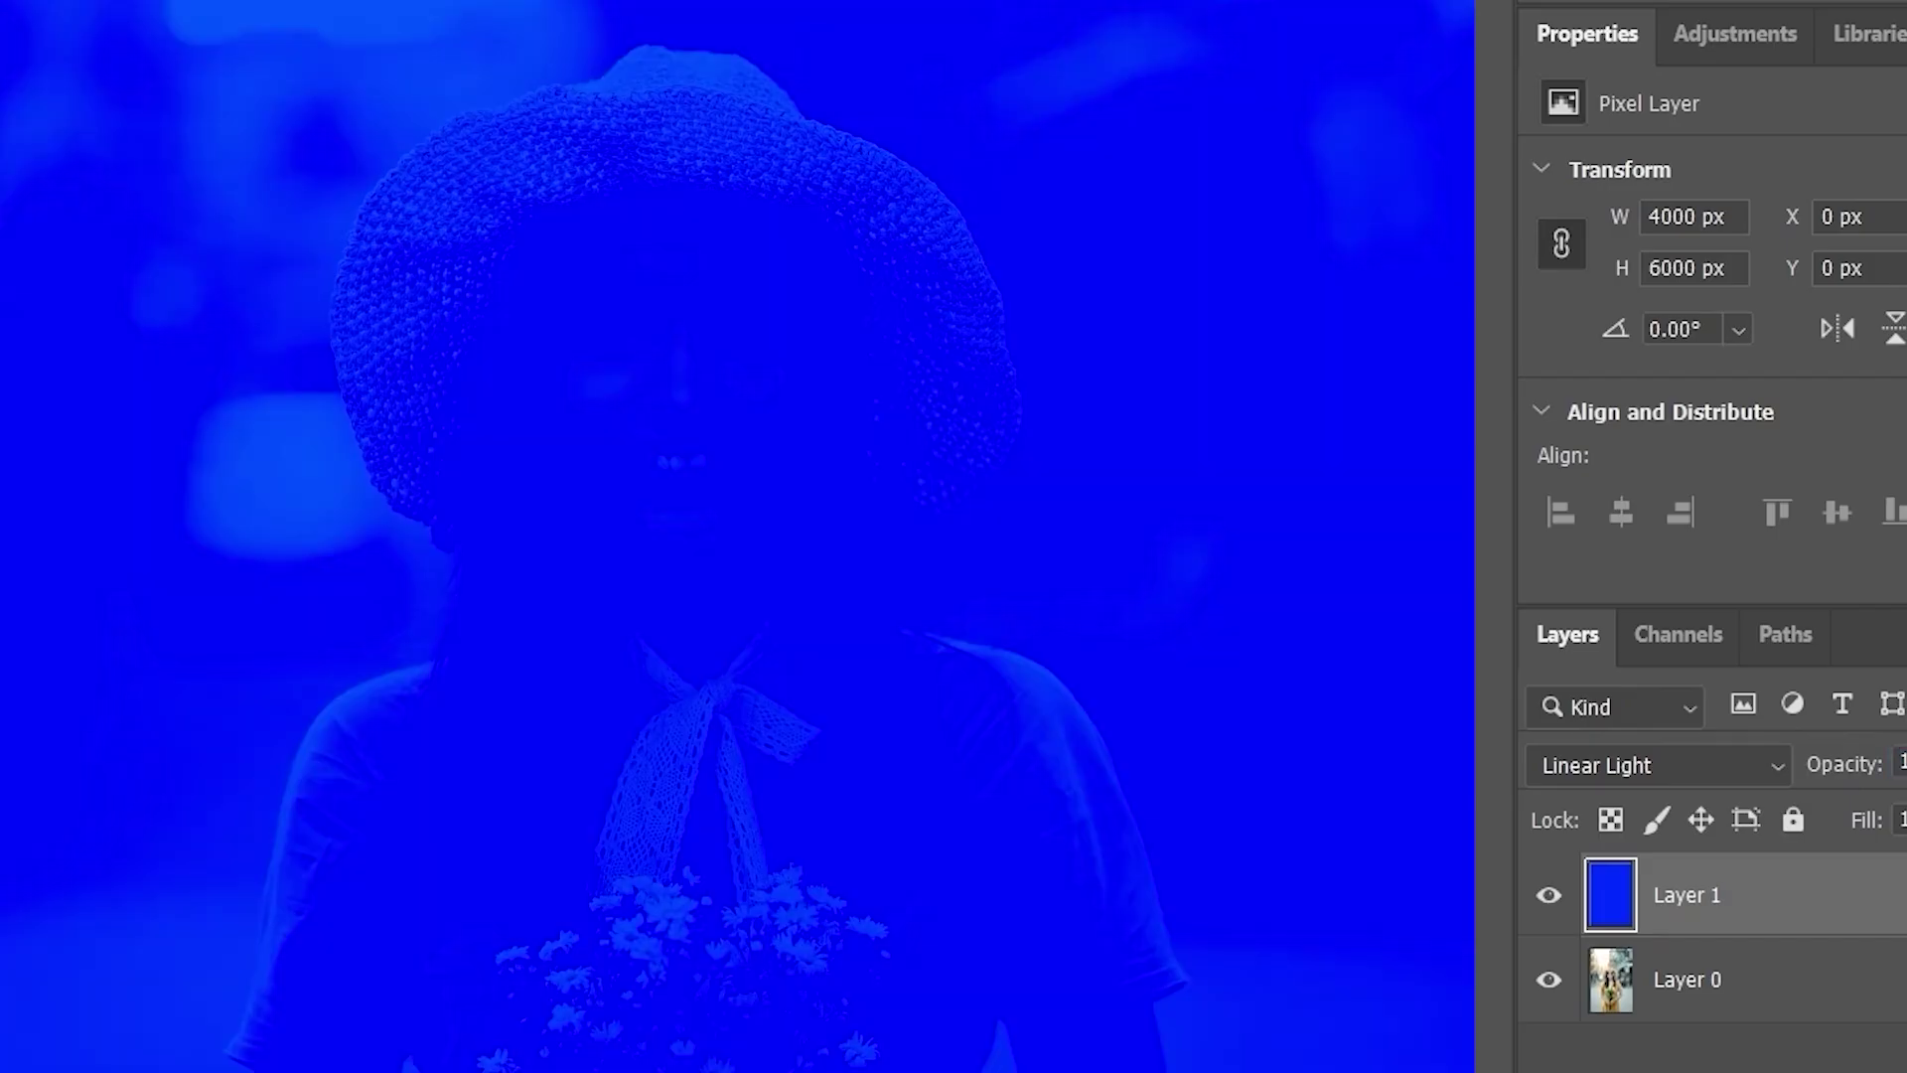
# - Try the Linear Light blue layer at 50% Fill, and return its blend mode to Normal
pyautogui.click(1900, 820)
pyautogui.write('50')
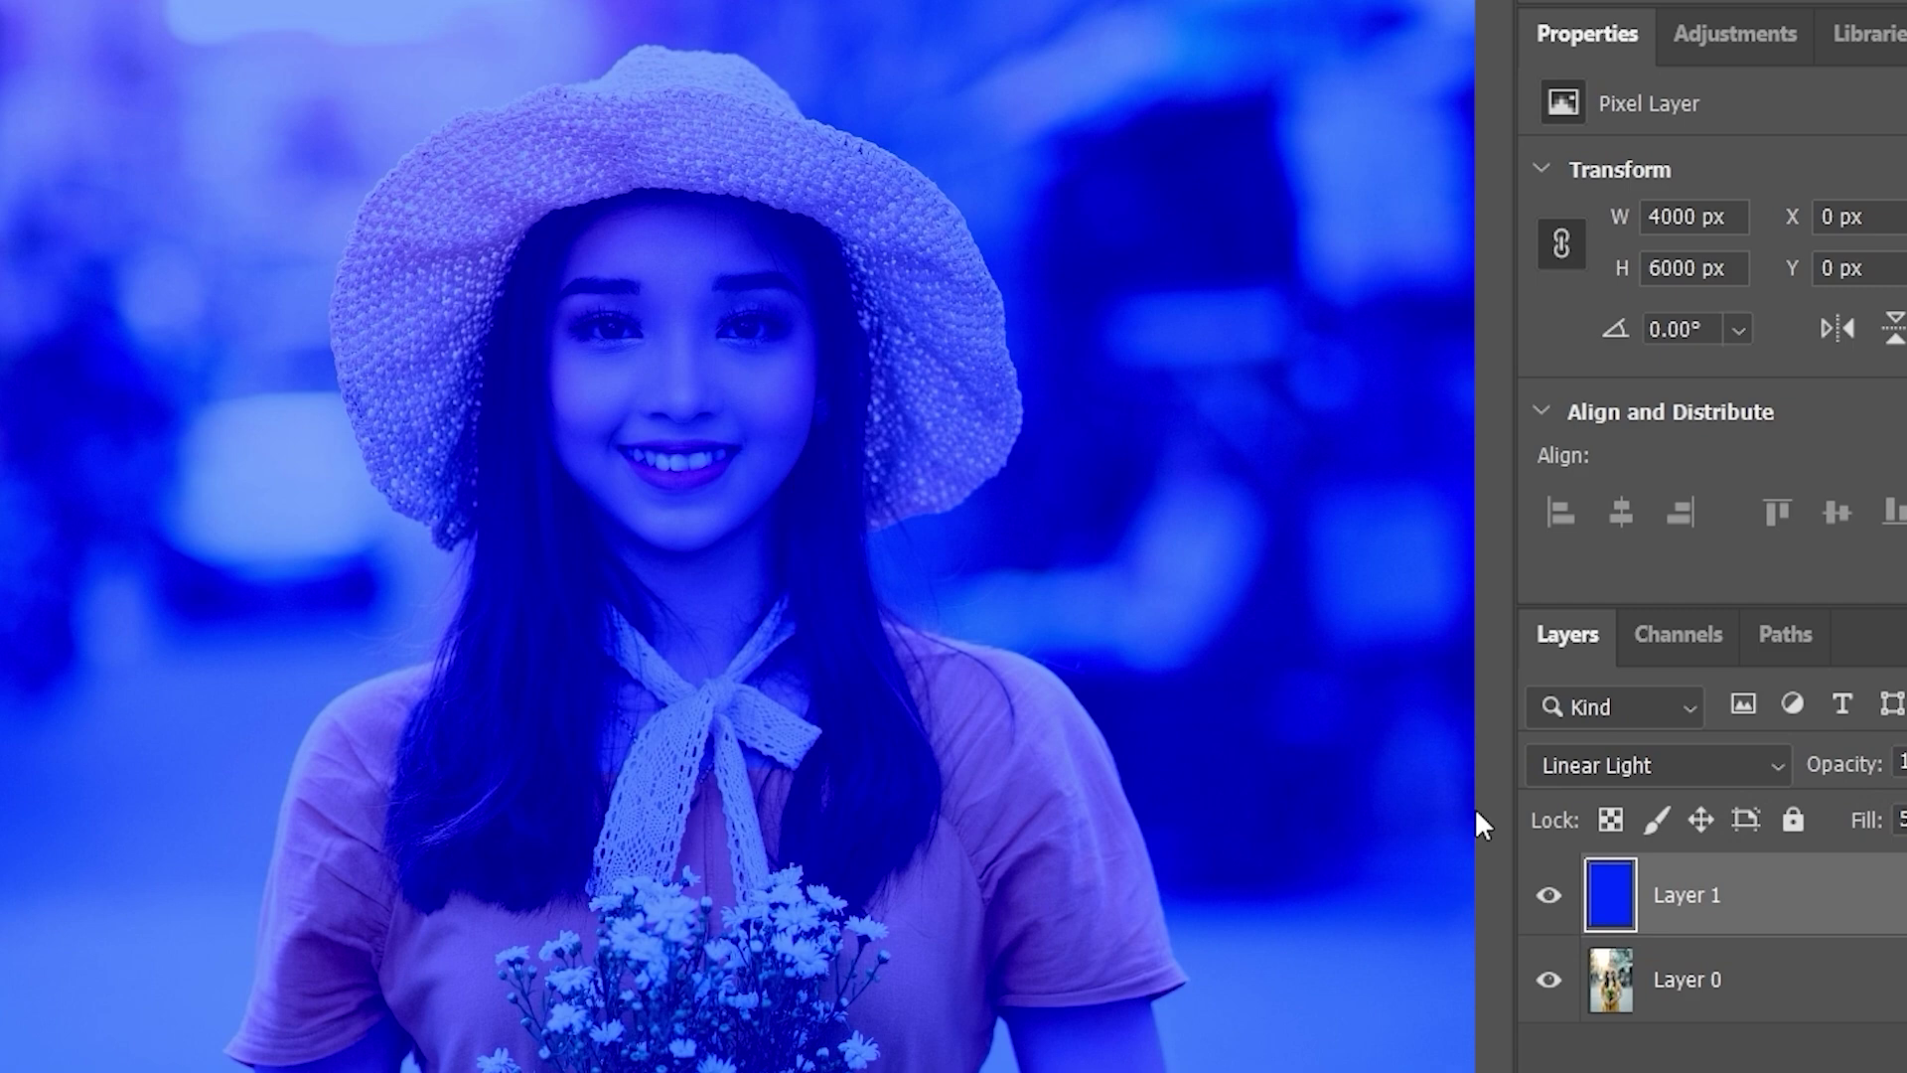
pyautogui.click(1659, 765)
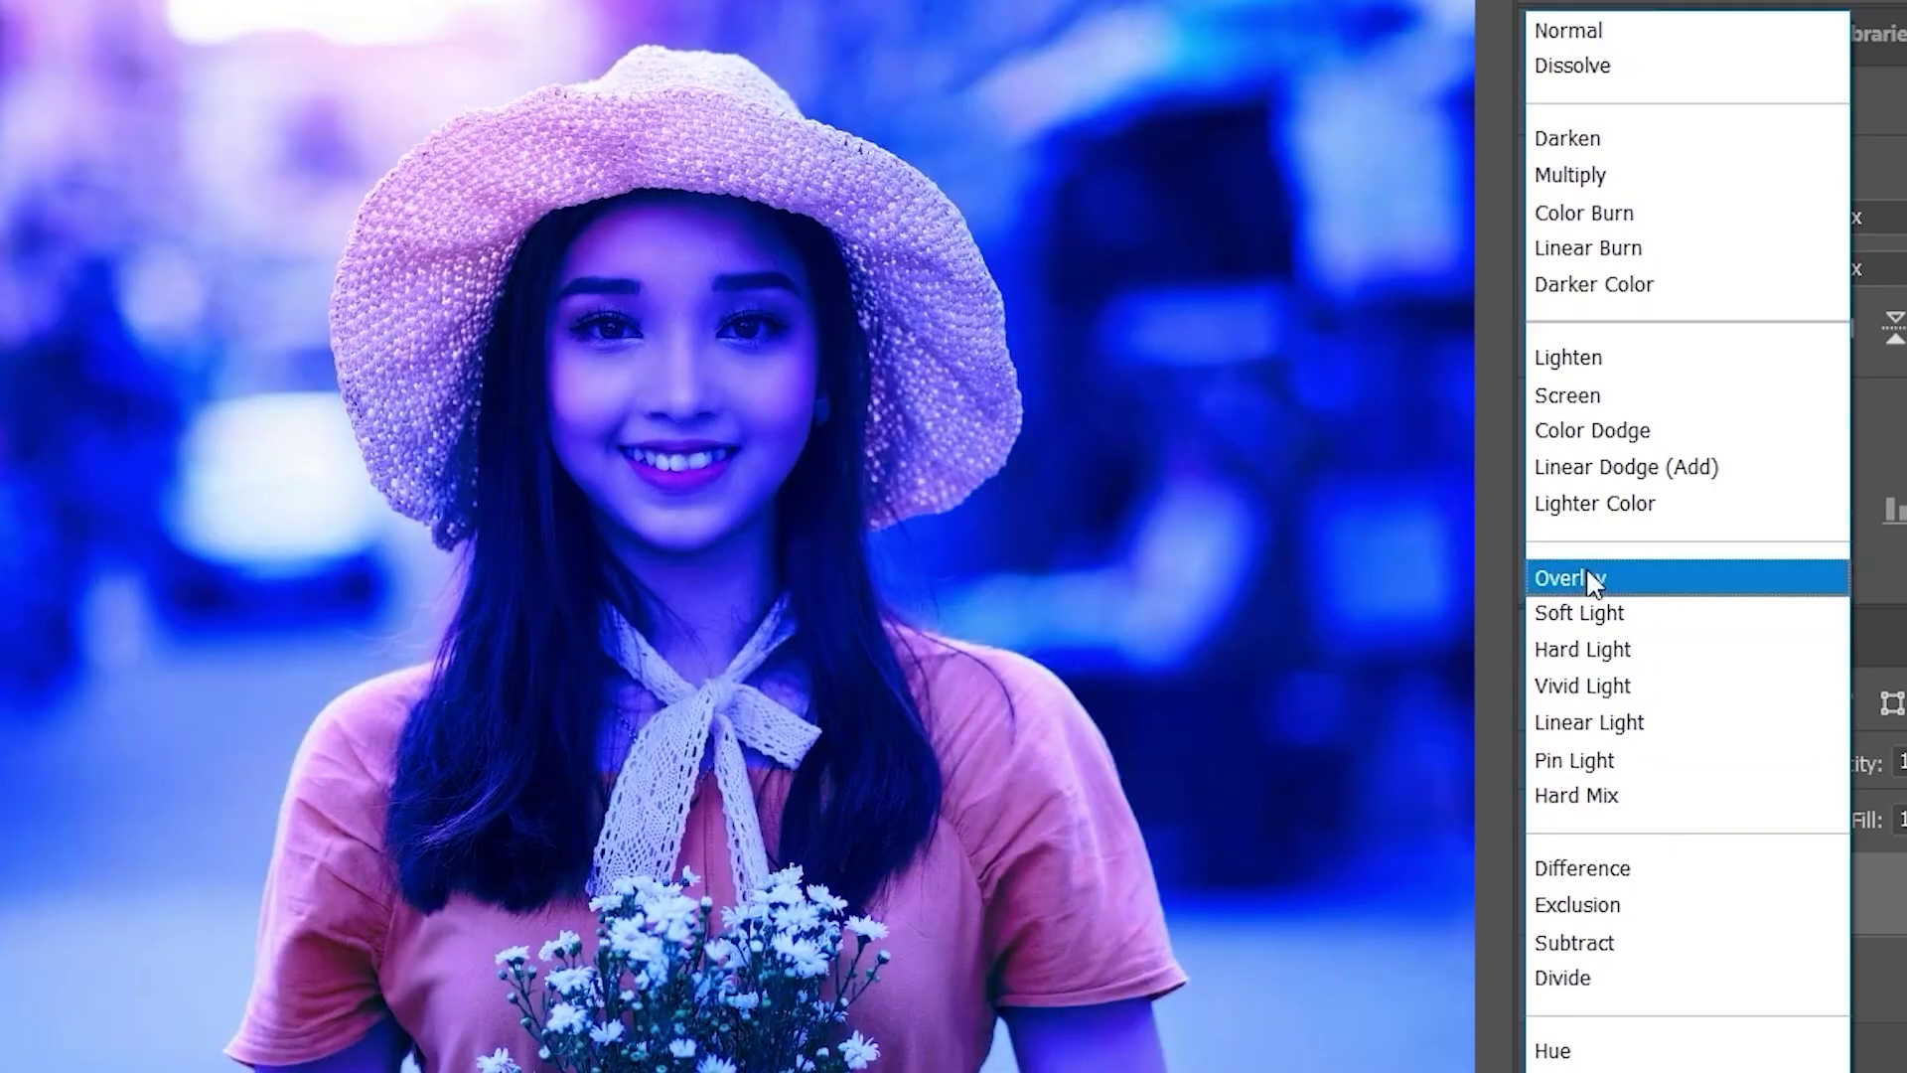
pyautogui.click(1599, 28)
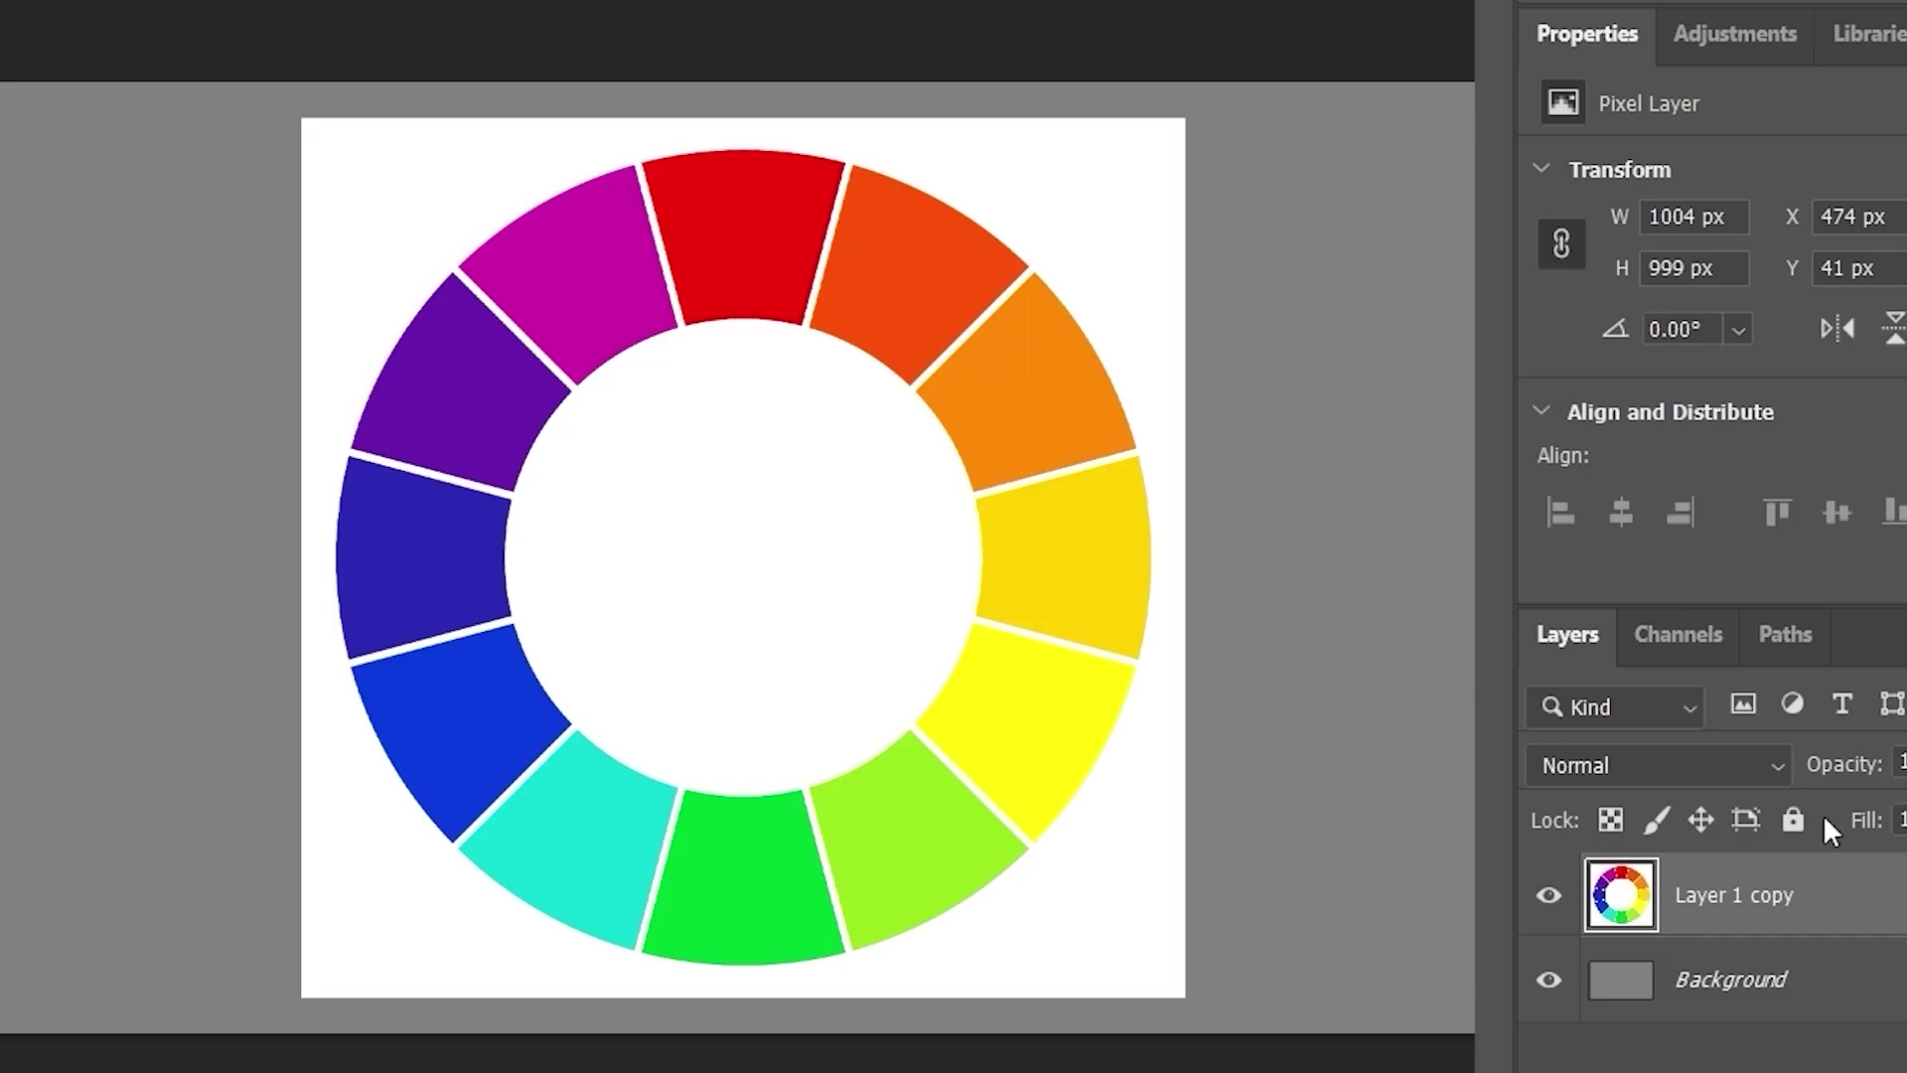
# - Try the Hard Mix blend mode on the color wheel layer, and return it to Normal
pyautogui.click(1578, 767)
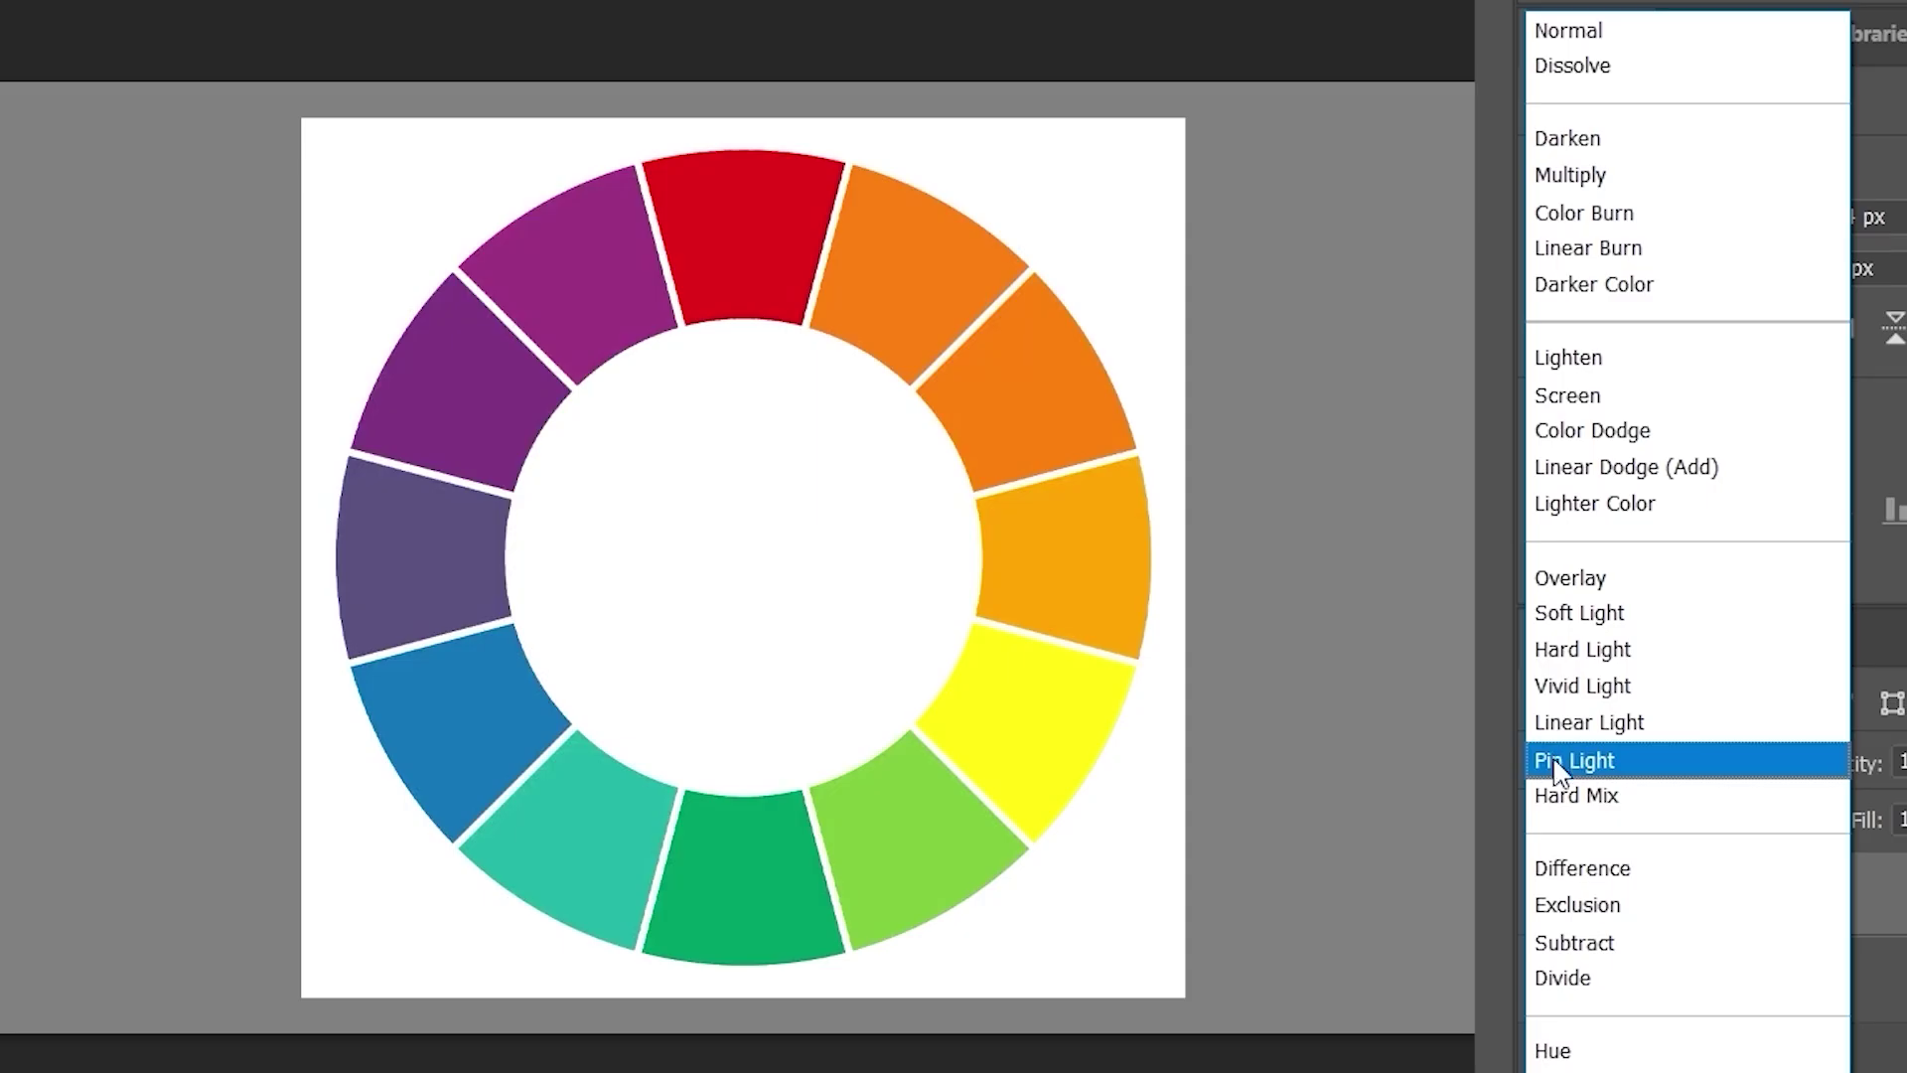
pyautogui.click(1603, 810)
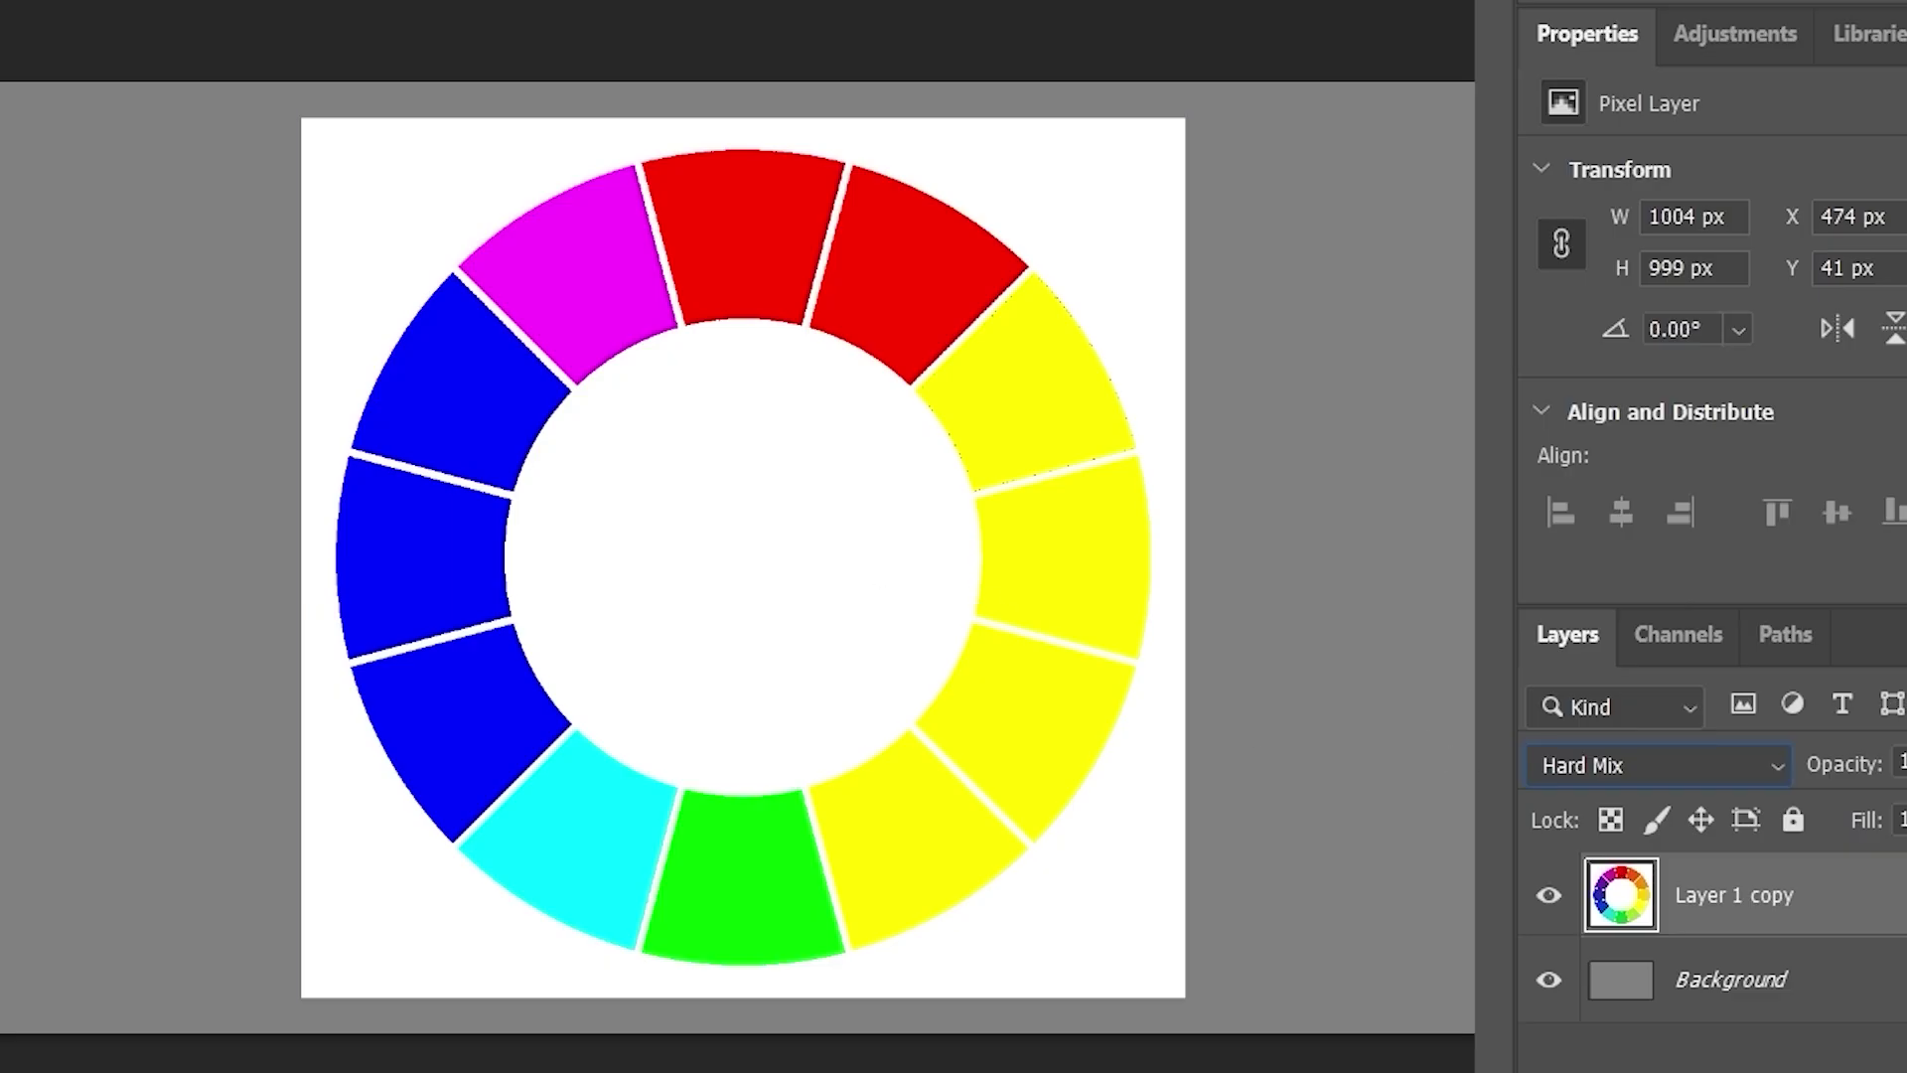
pyautogui.click(1602, 770)
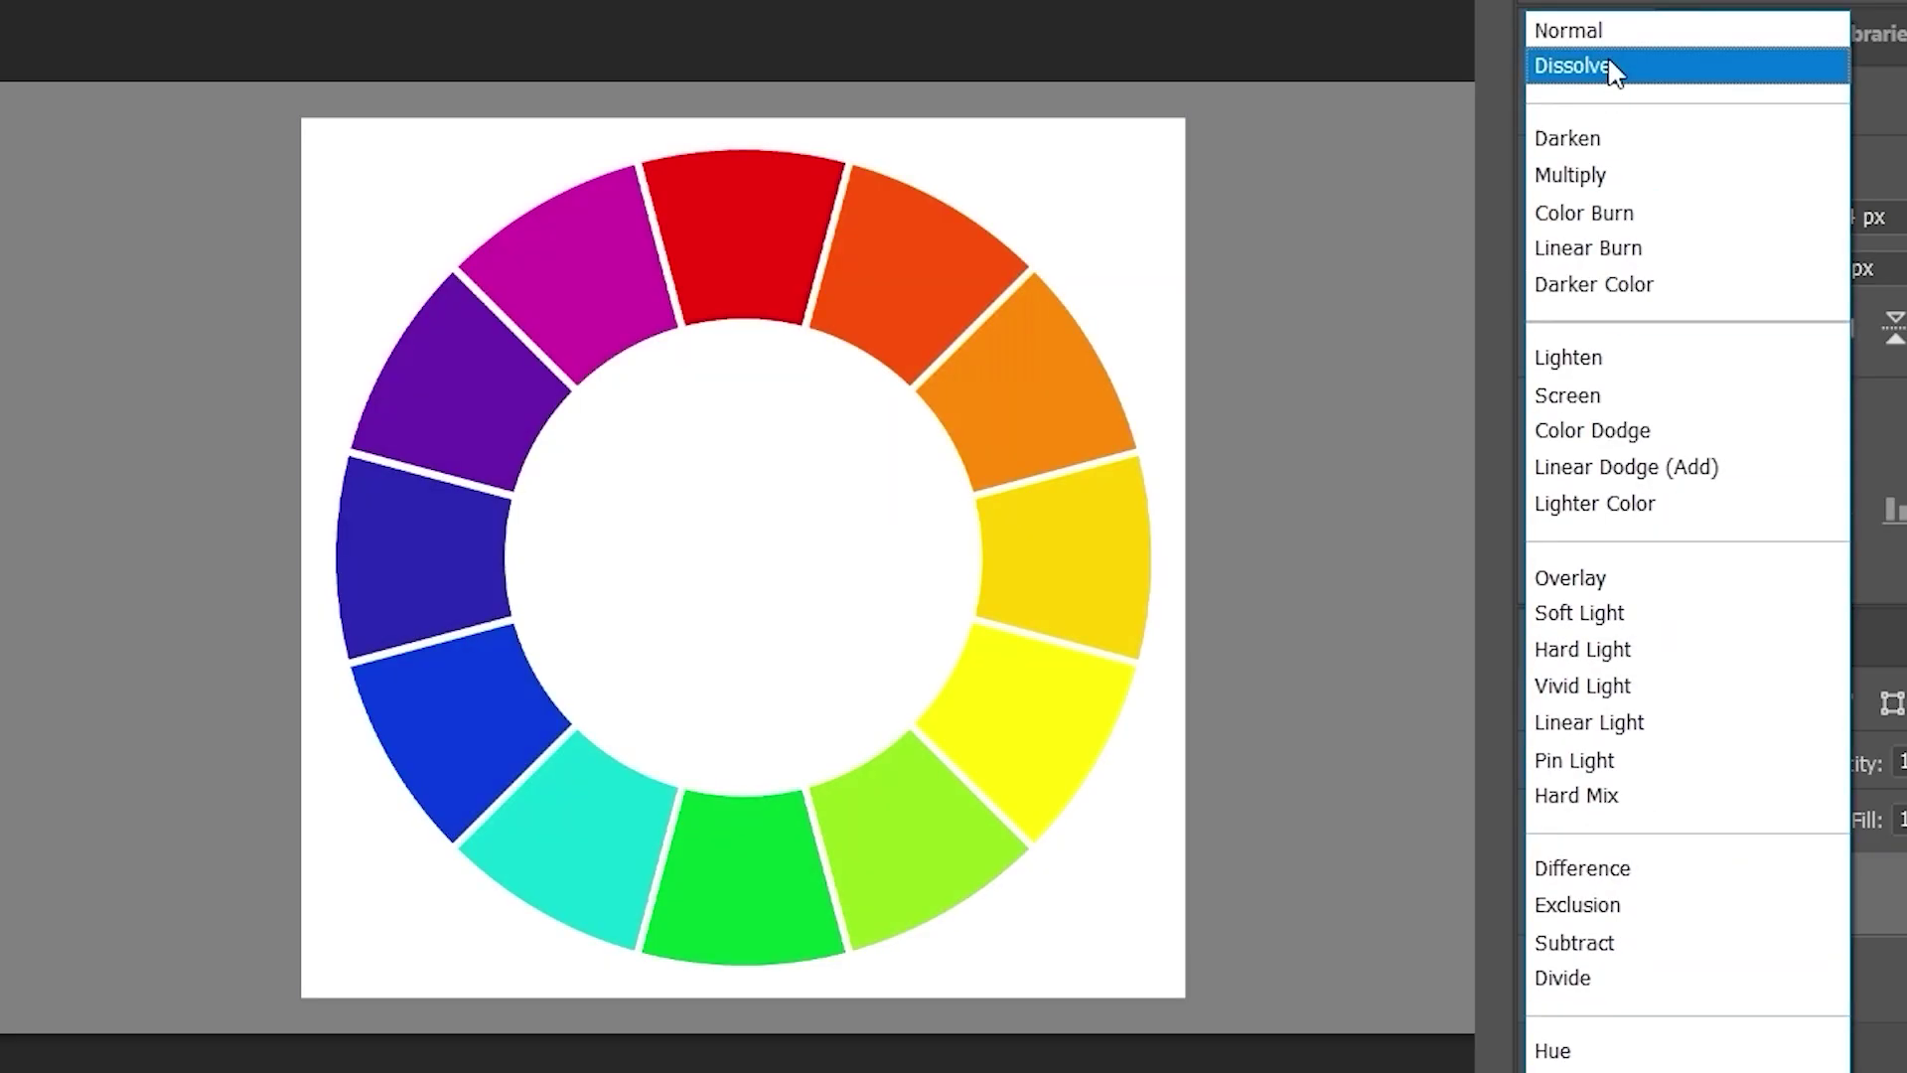
pyautogui.click(1601, 33)
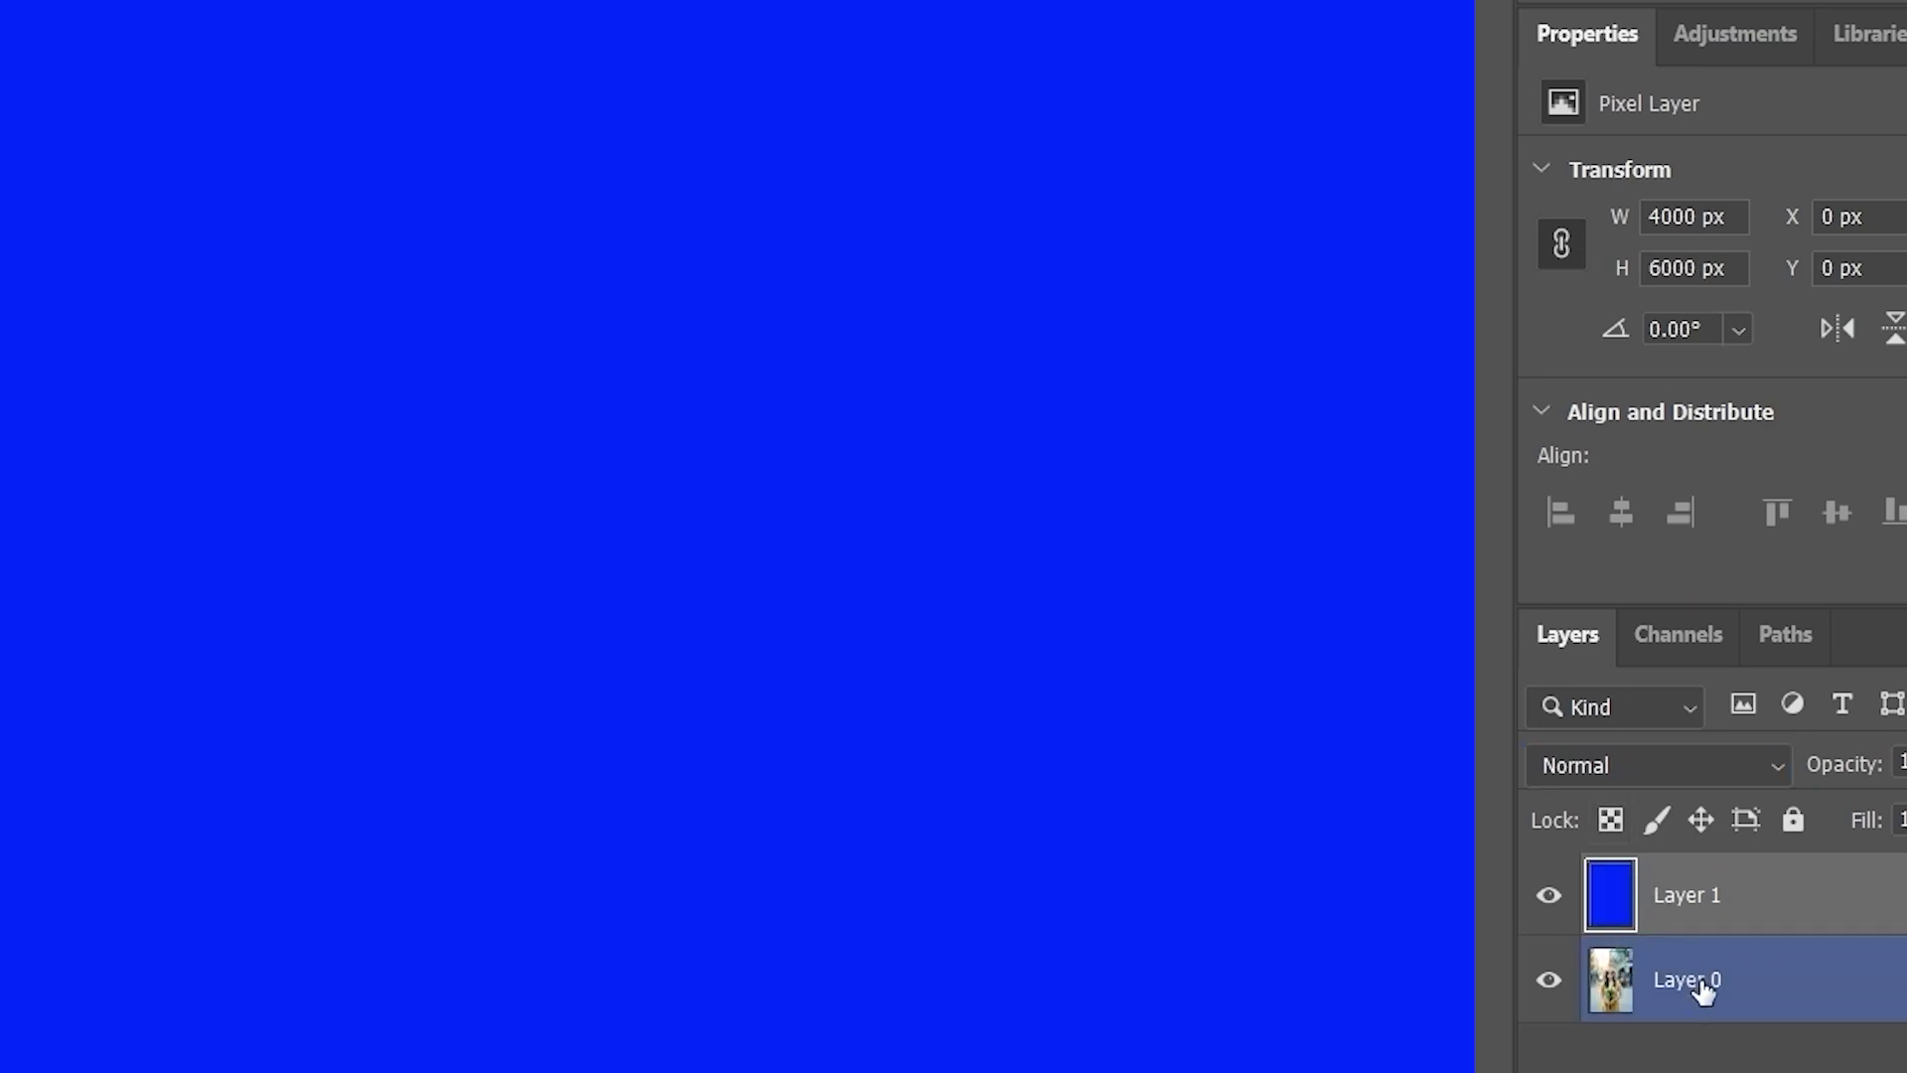
# - Set the blue layer above the portrait to the Hard Mix blend mode
pyautogui.click(1602, 764)
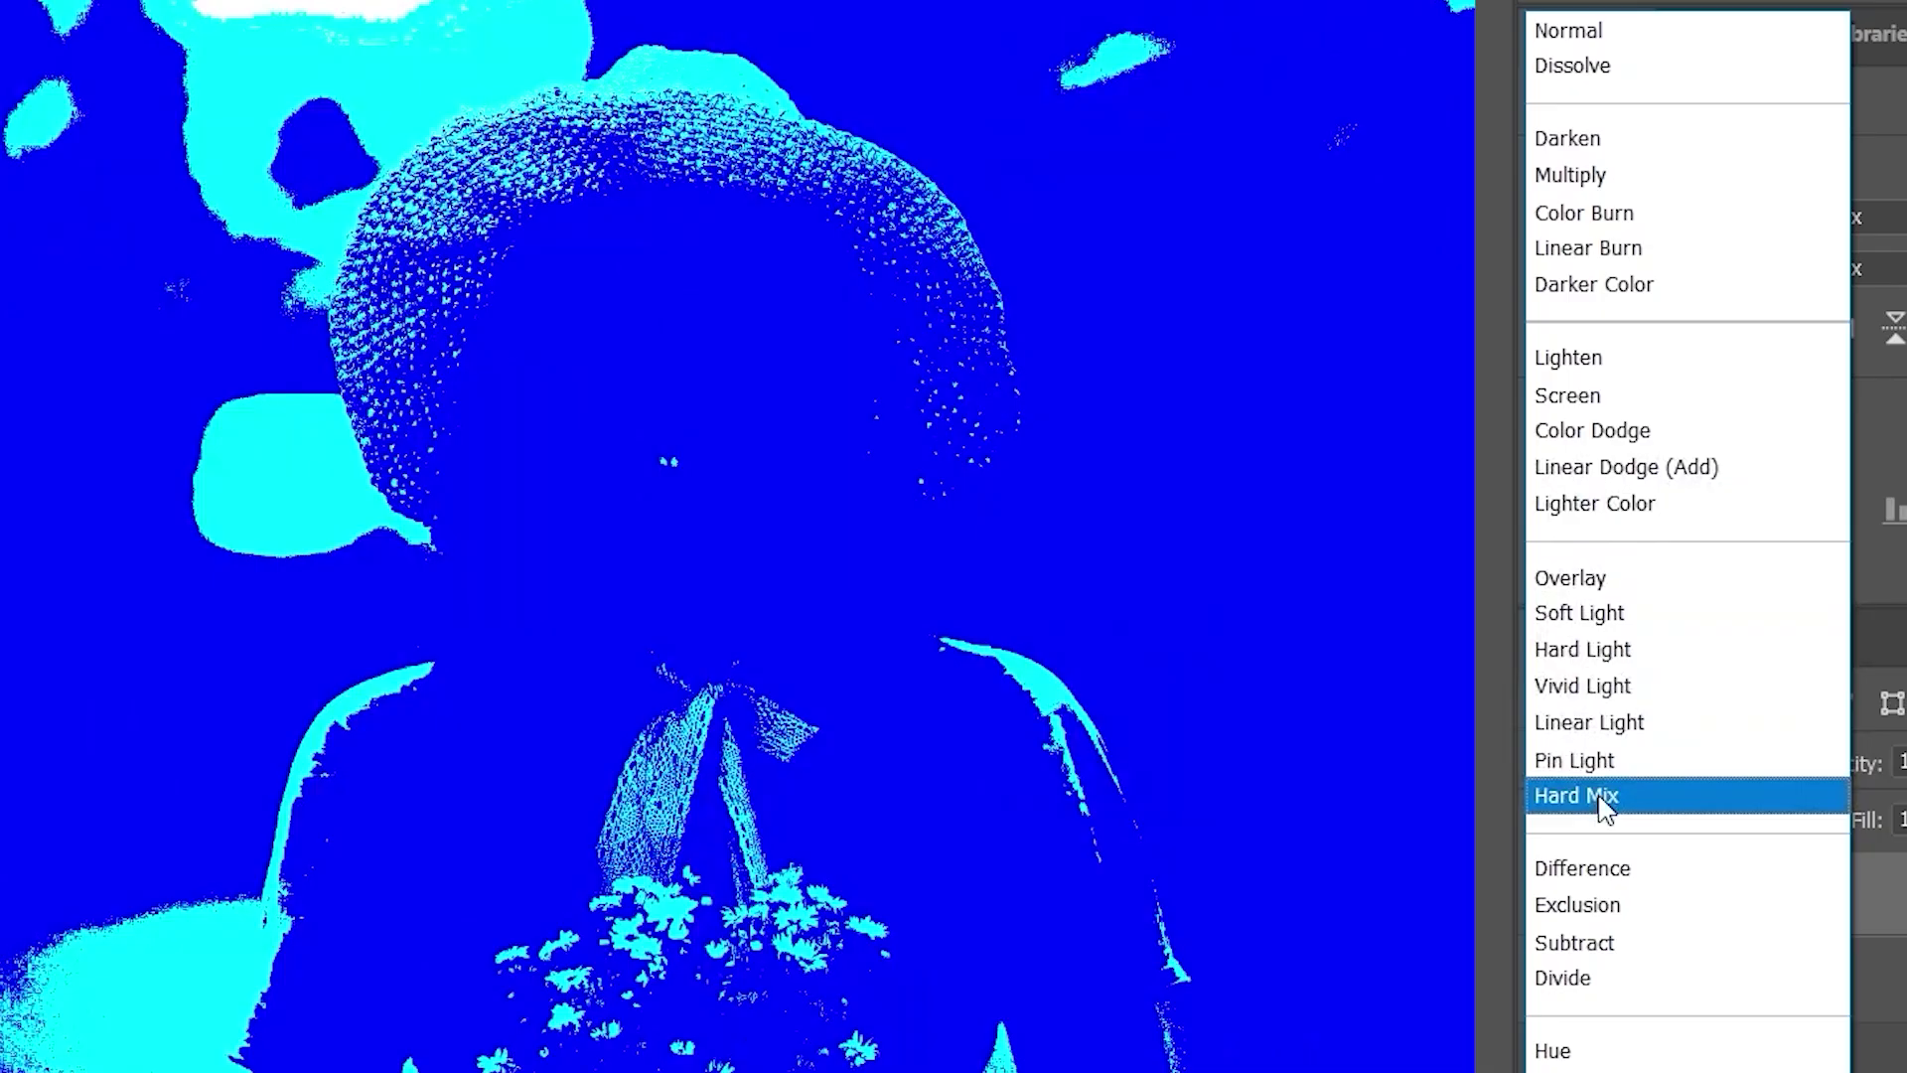
pyautogui.click(1604, 800)
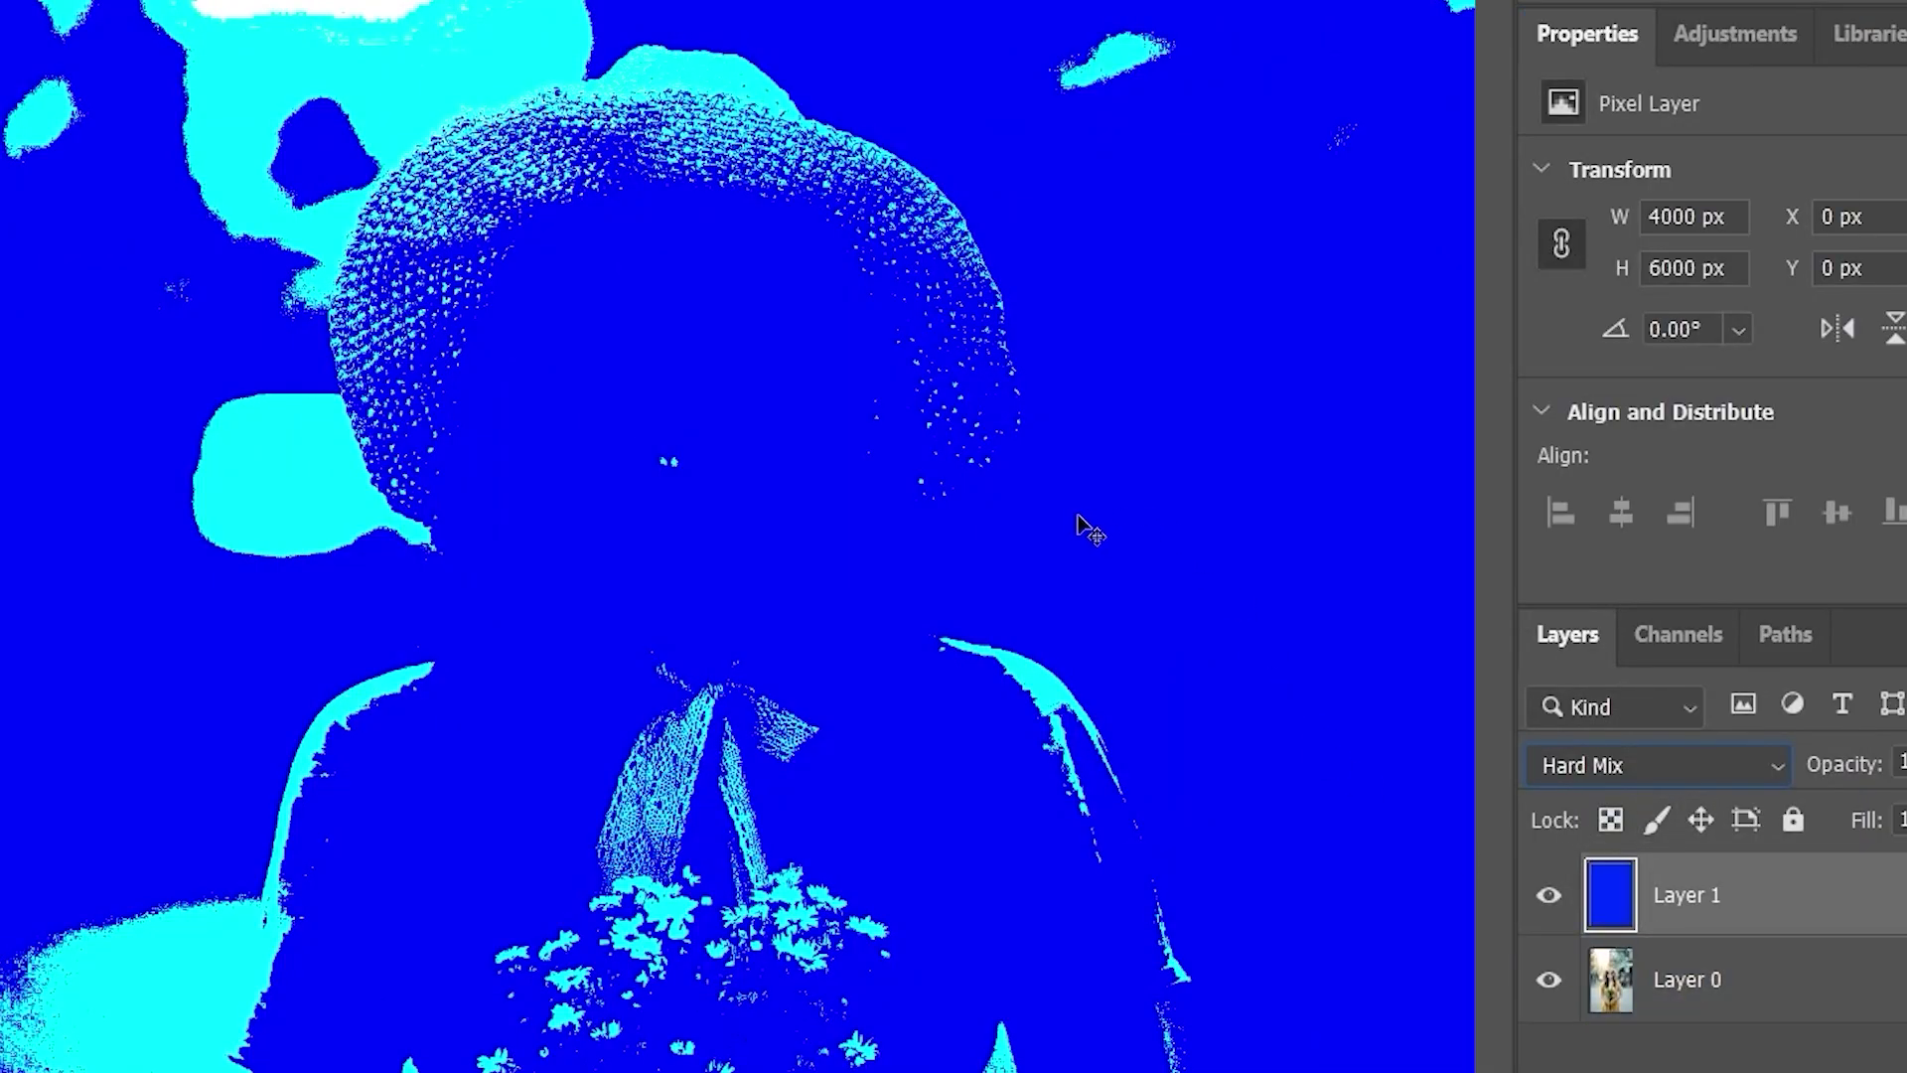
# - Examine the pixel colors that Hard Mix produces in the weave of the portrait's hat
pyautogui.hotkey('ctrl', '+')
pyautogui.moveTo(1058, 486); pyautogui.dragTo(665, 839)
pyautogui.scroll(-10, 647, 617)
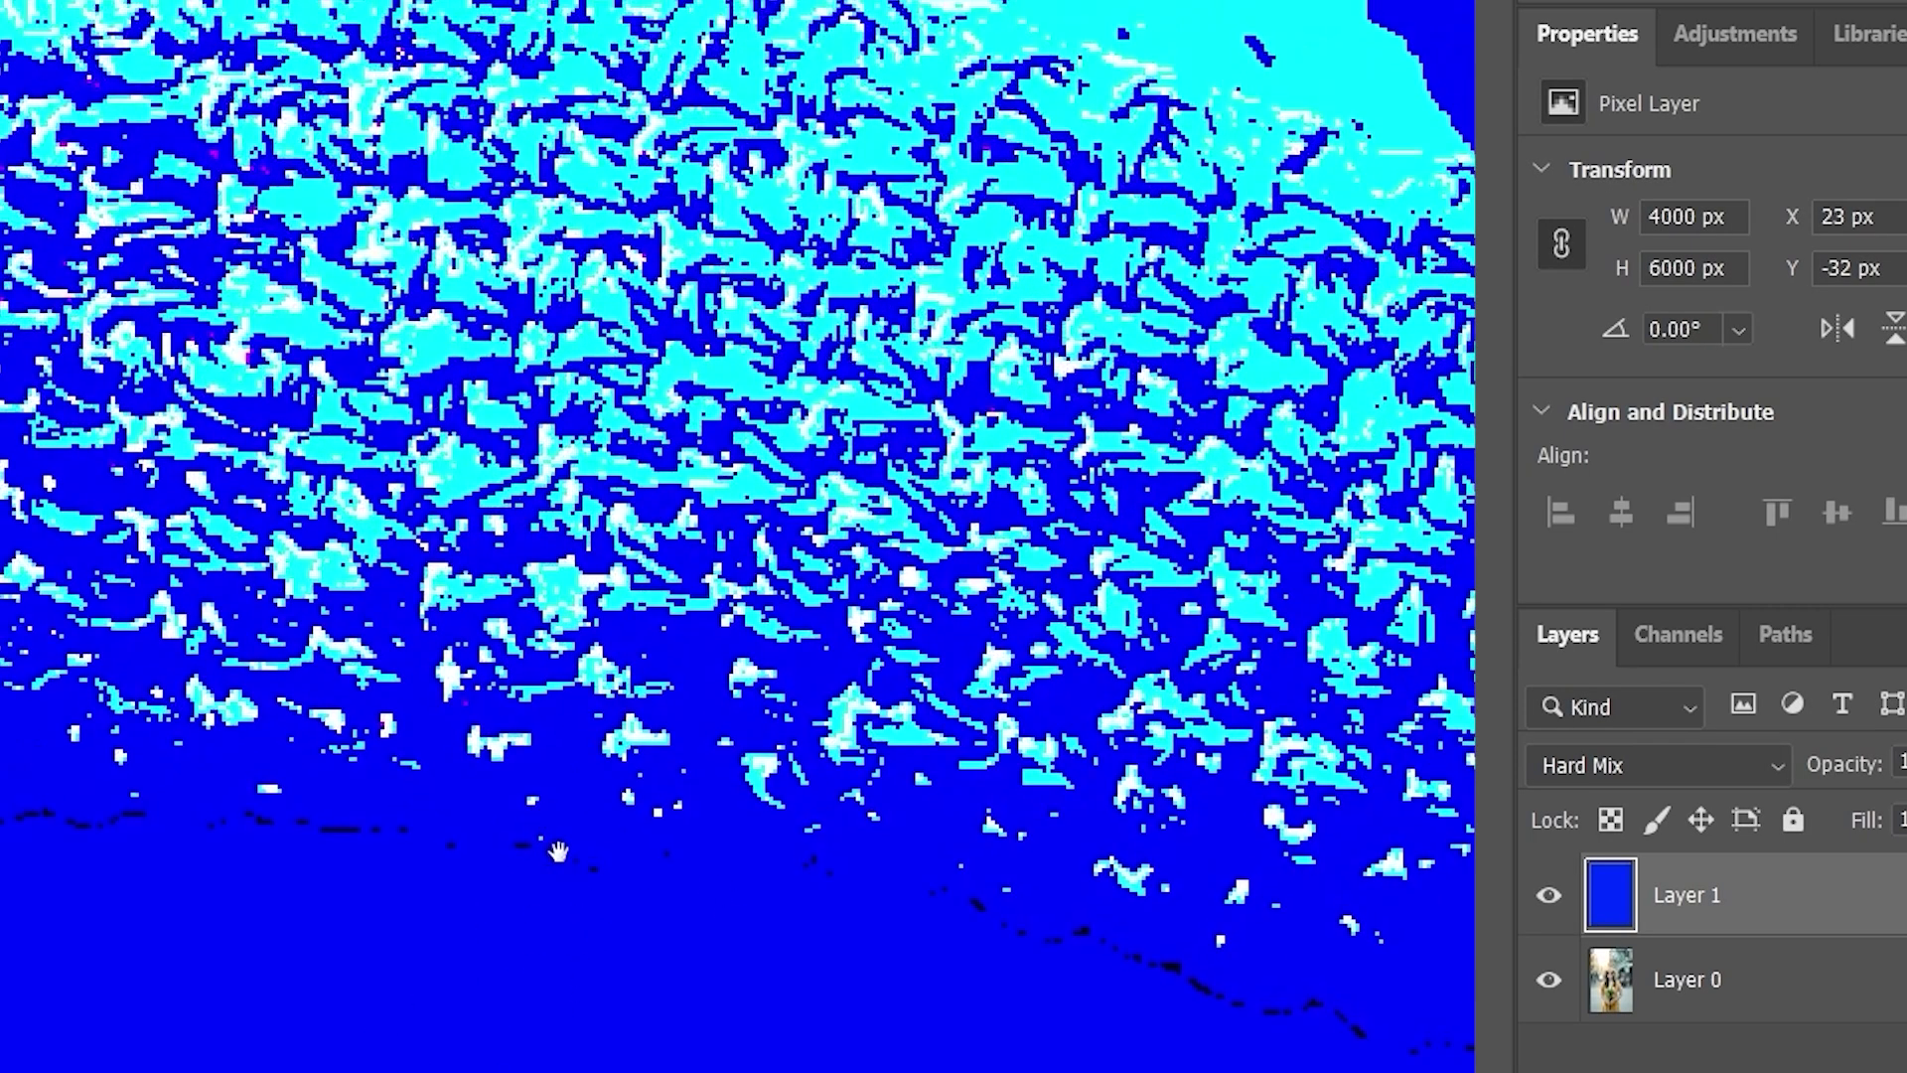
pyautogui.scroll(3, 596, 755)
pyautogui.scroll(1, 586, 809)
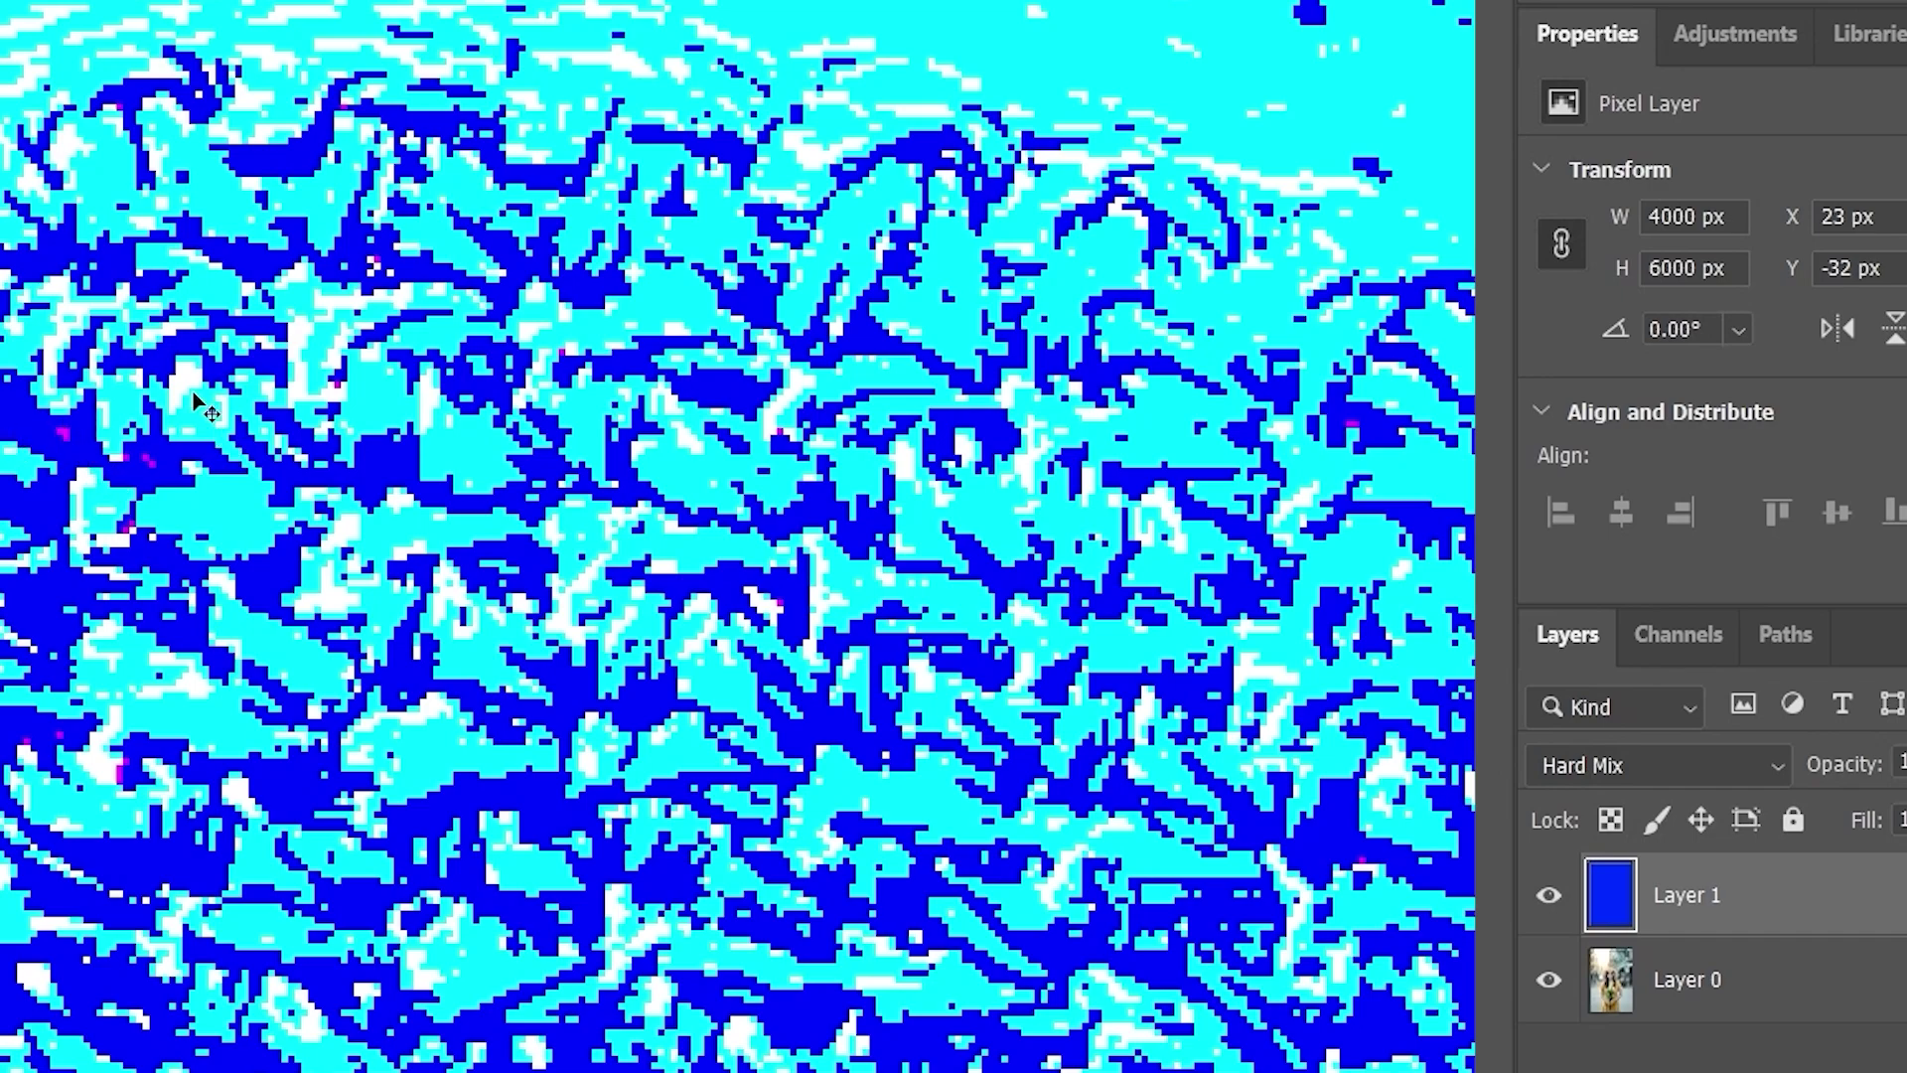
pyautogui.scroll(3, 201, 407)
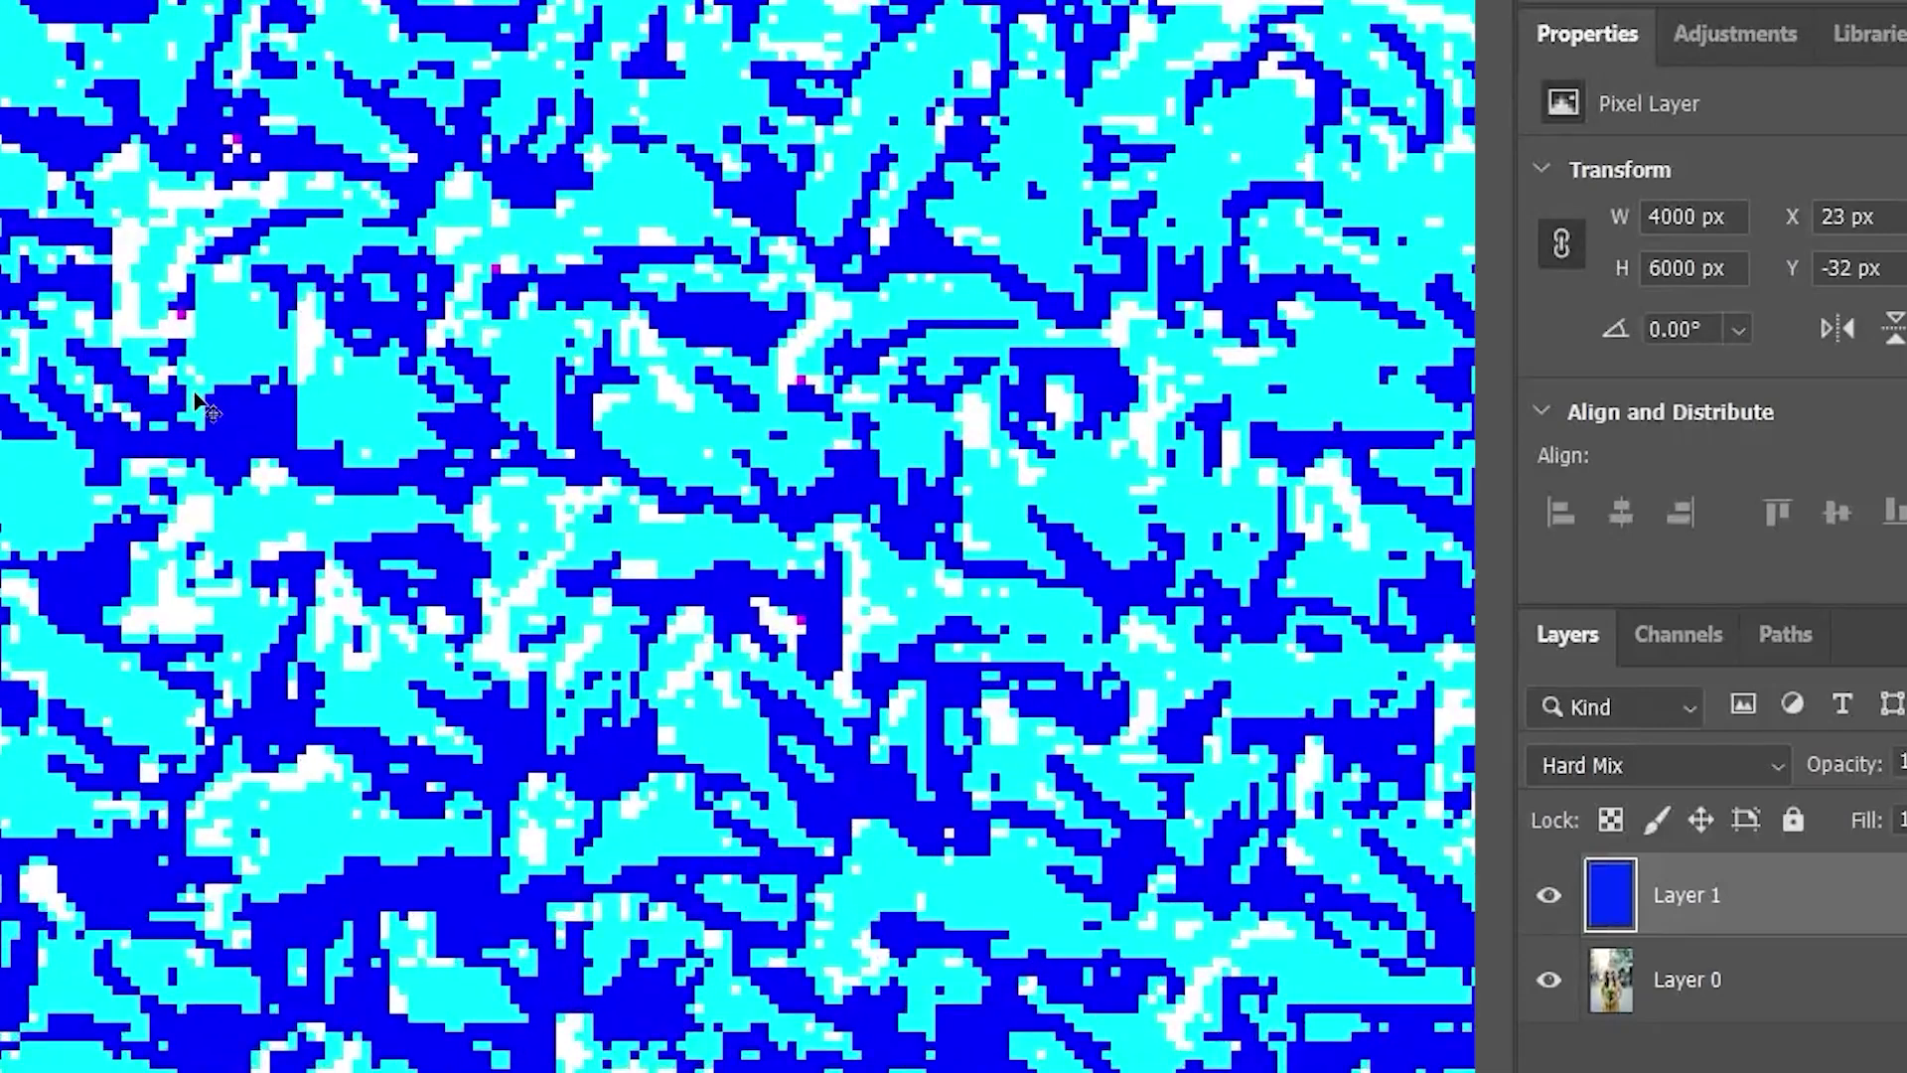
pyautogui.scroll(2, 201, 407)
pyautogui.moveTo(54, 477); pyautogui.dragTo(816, 604)
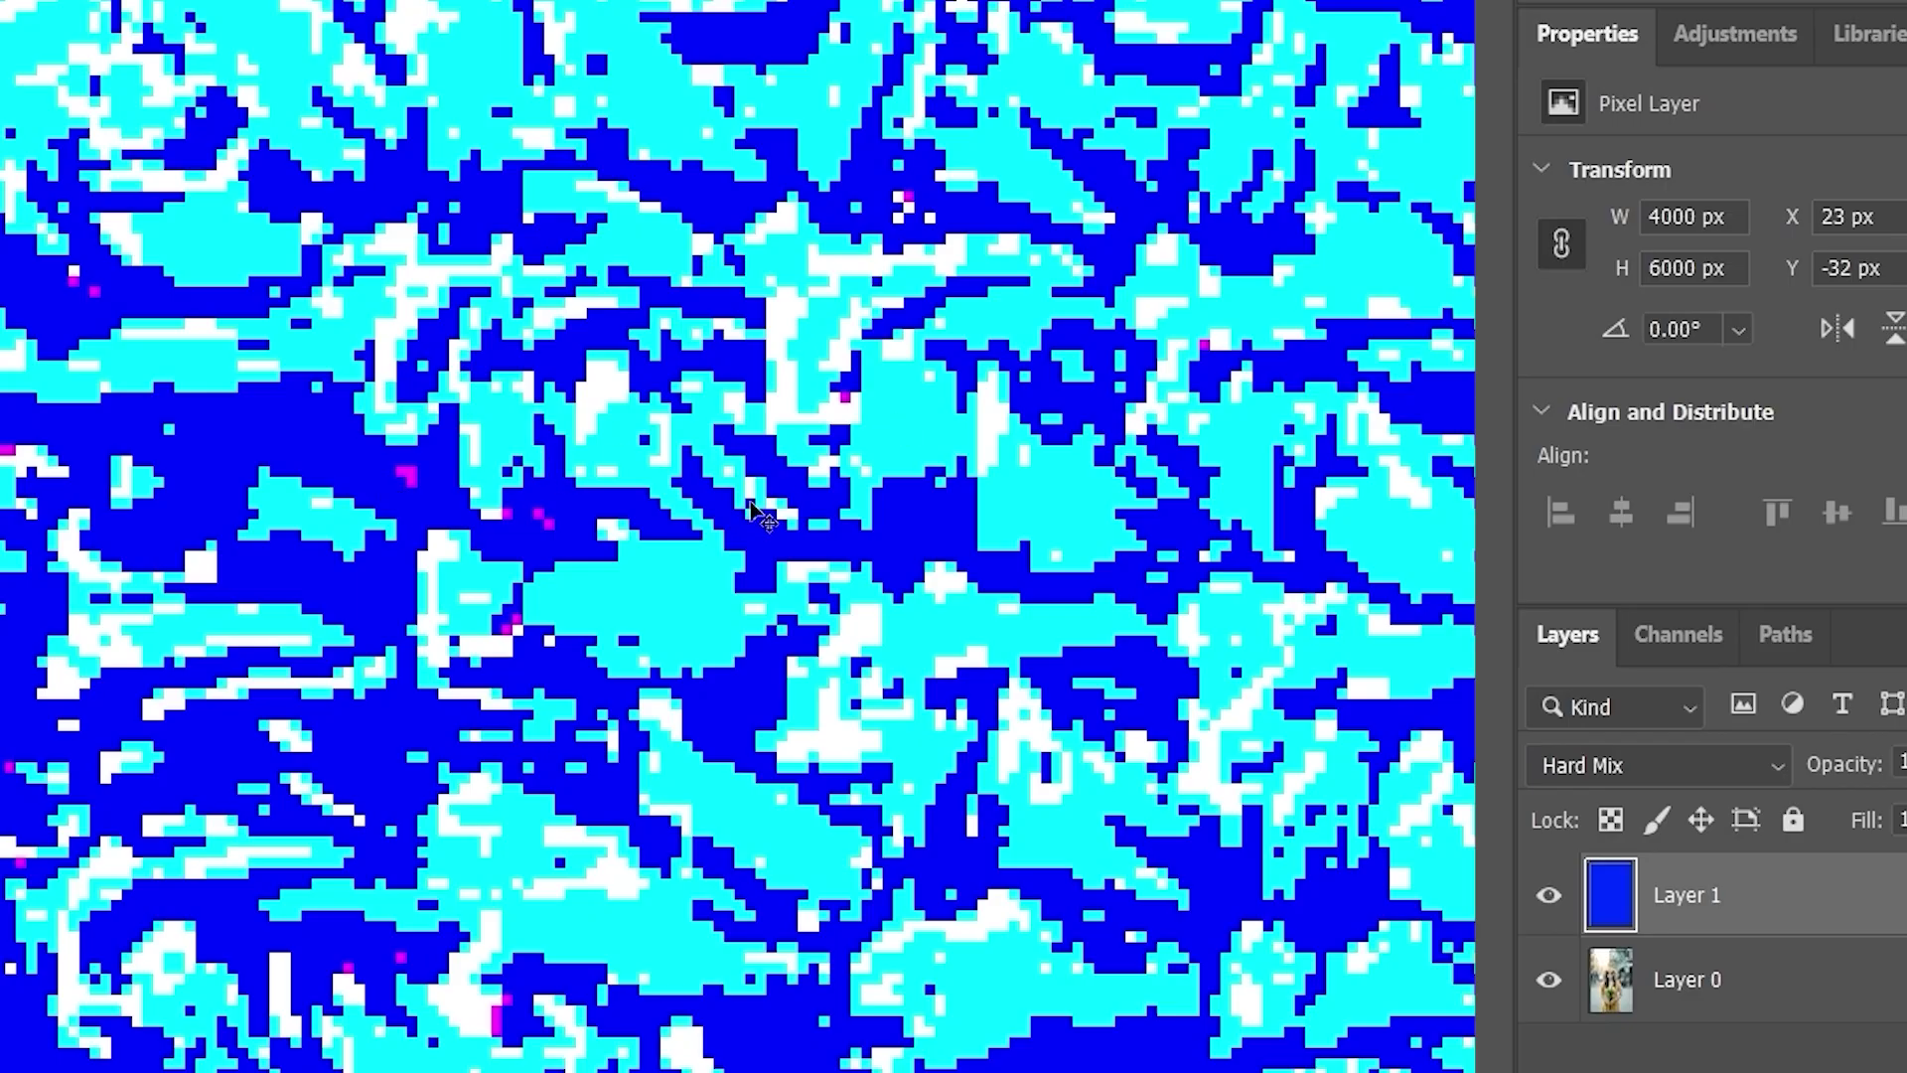
pyautogui.scroll(-5, 596, 710)
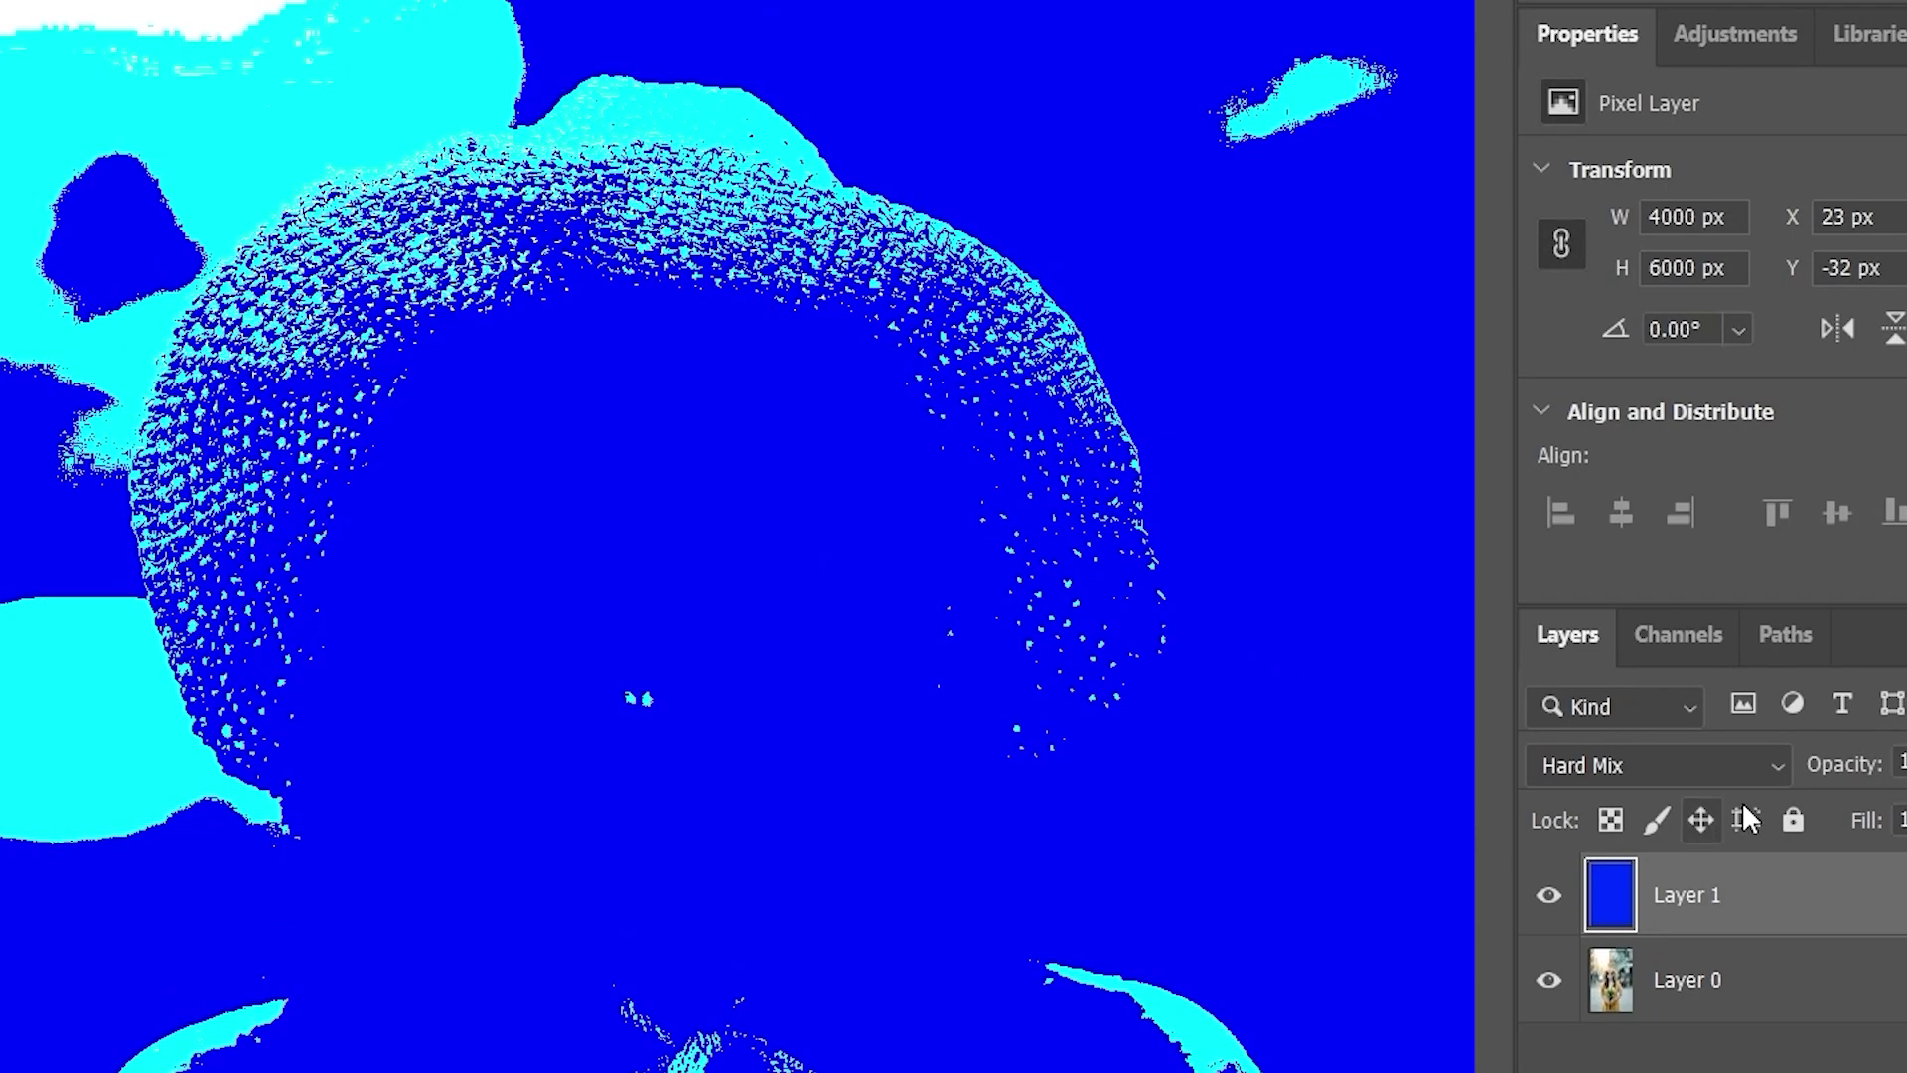
# - Switch the blue layer to Normal, toggle its visibility to compare with the portrait, and set it back to Hard Mix
pyautogui.click(1668, 764)
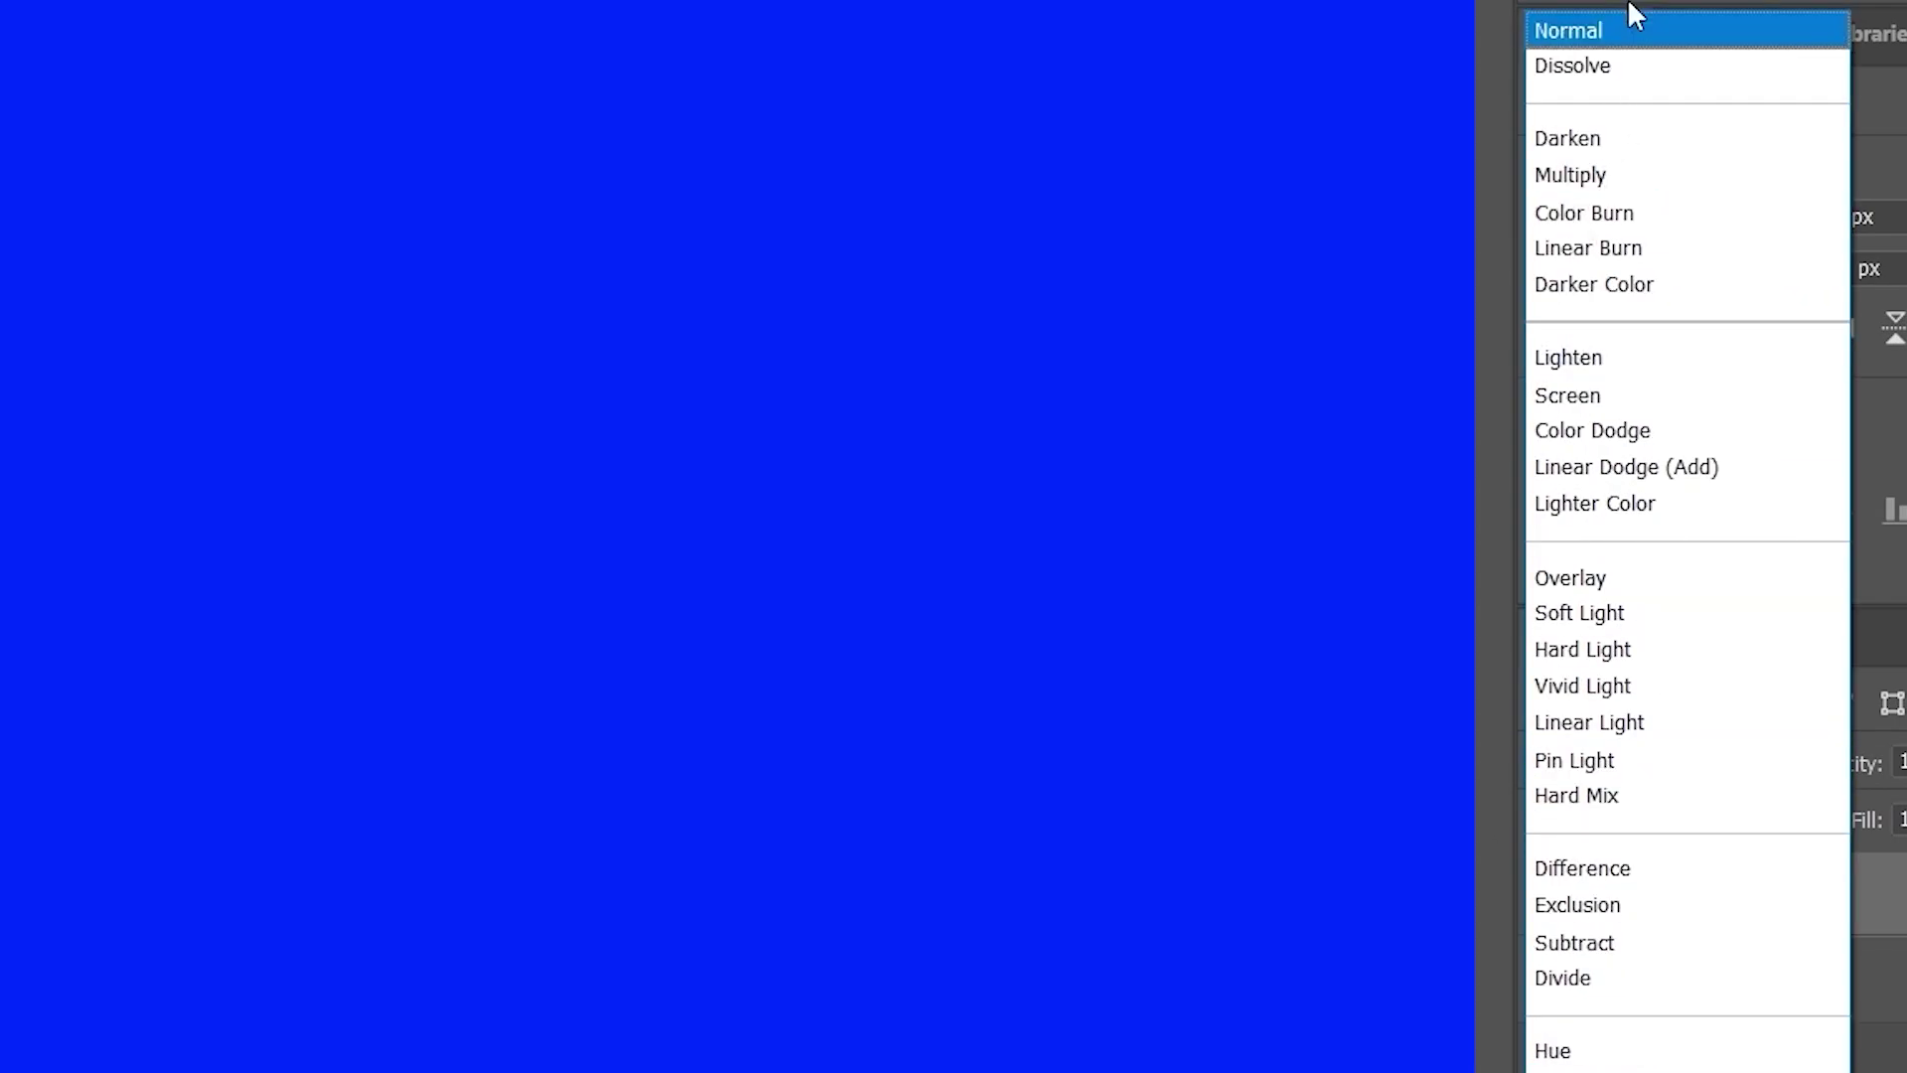
pyautogui.click(1627, 32)
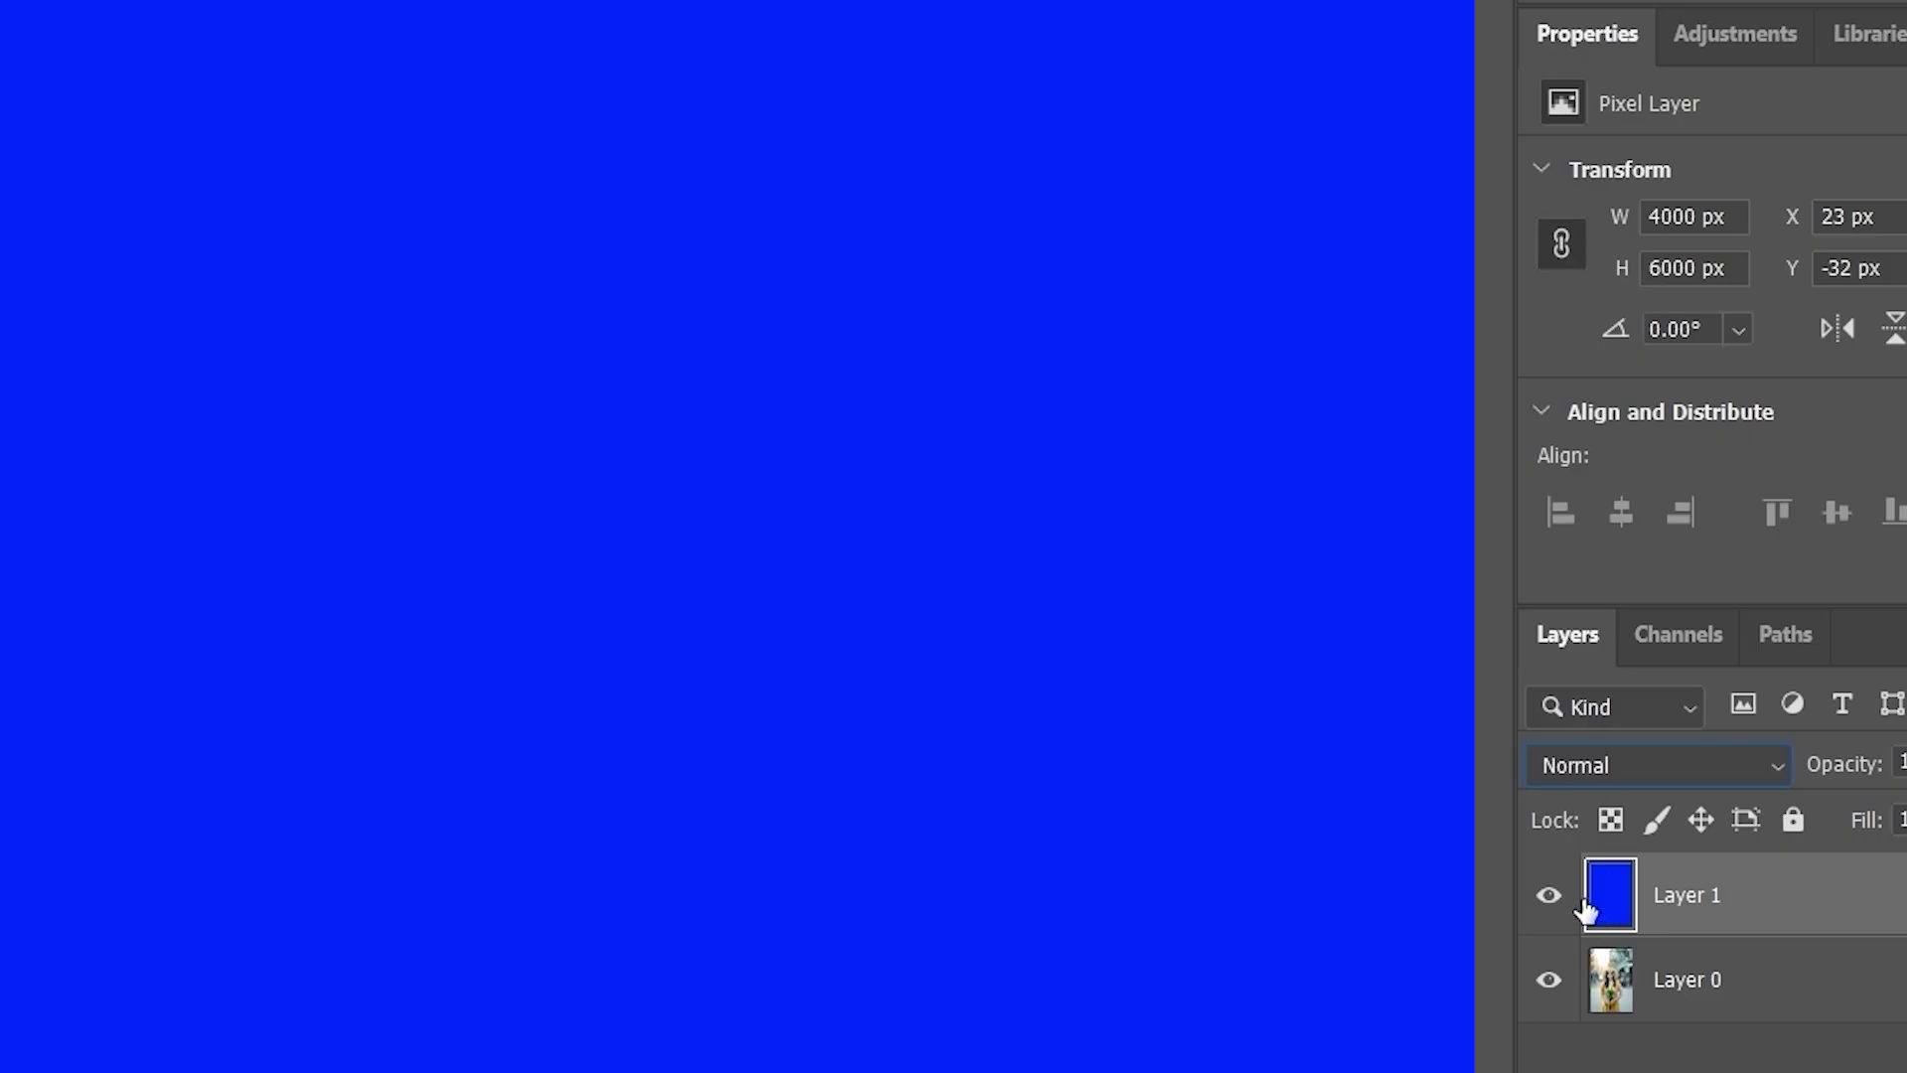
pyautogui.click(1551, 897)
pyautogui.click(1551, 897)
pyautogui.click(1602, 765)
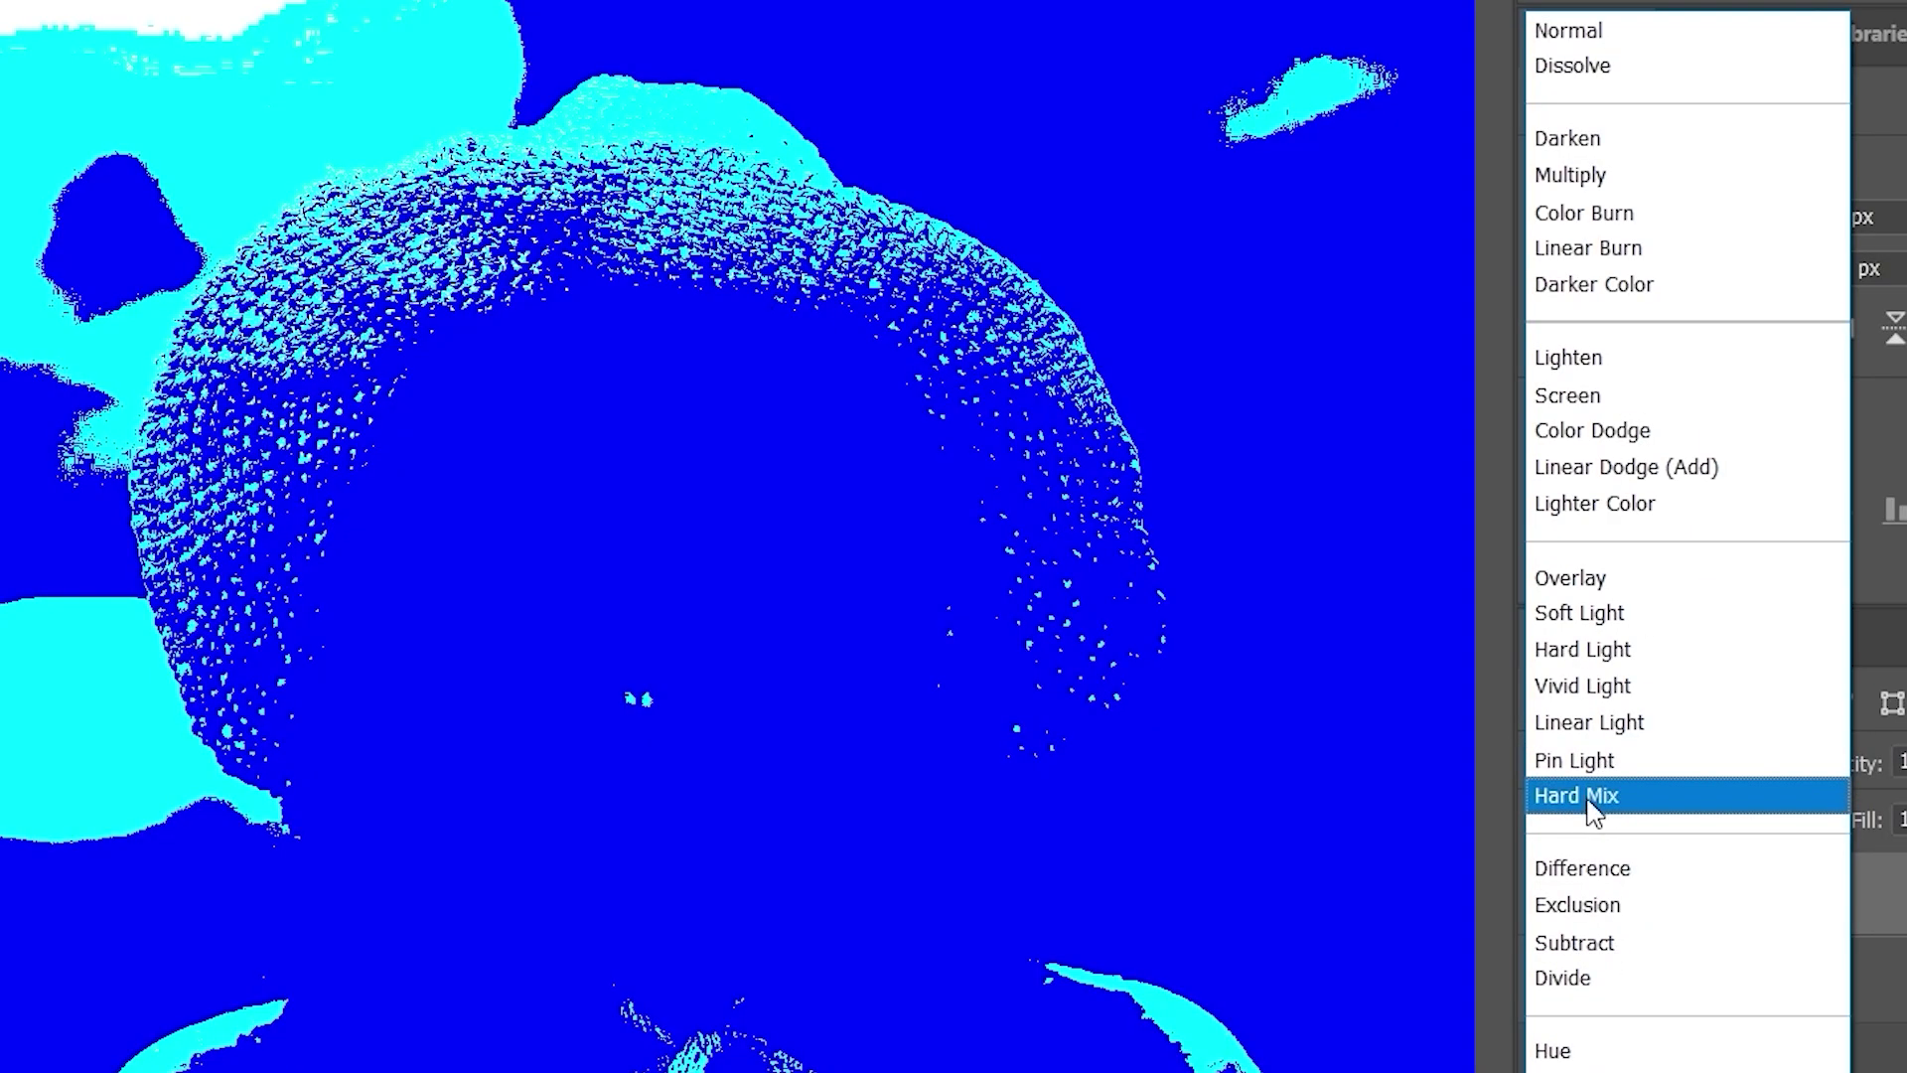
pyautogui.click(1585, 797)
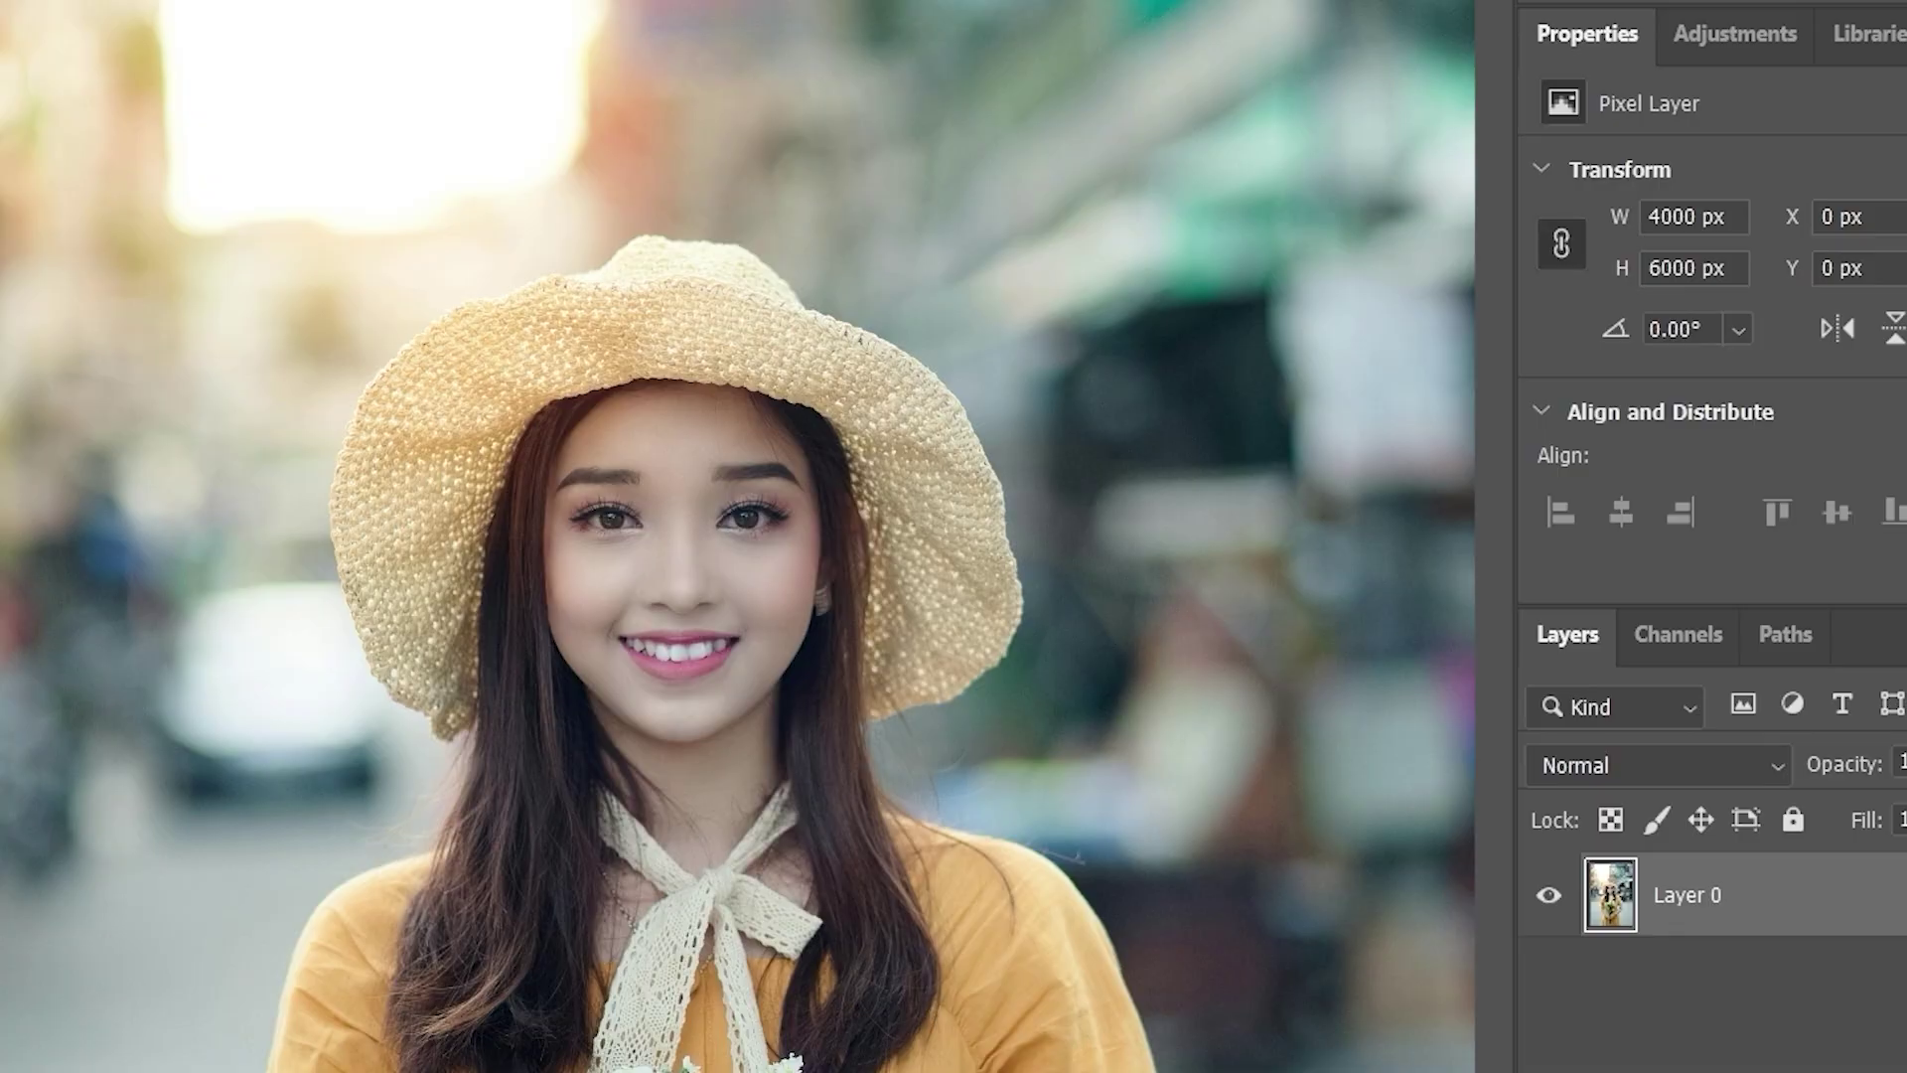
# - Duplicate the portrait layer and set the copy's blend mode to Soft Light
pyautogui.hscroll(-3, 739, 536)
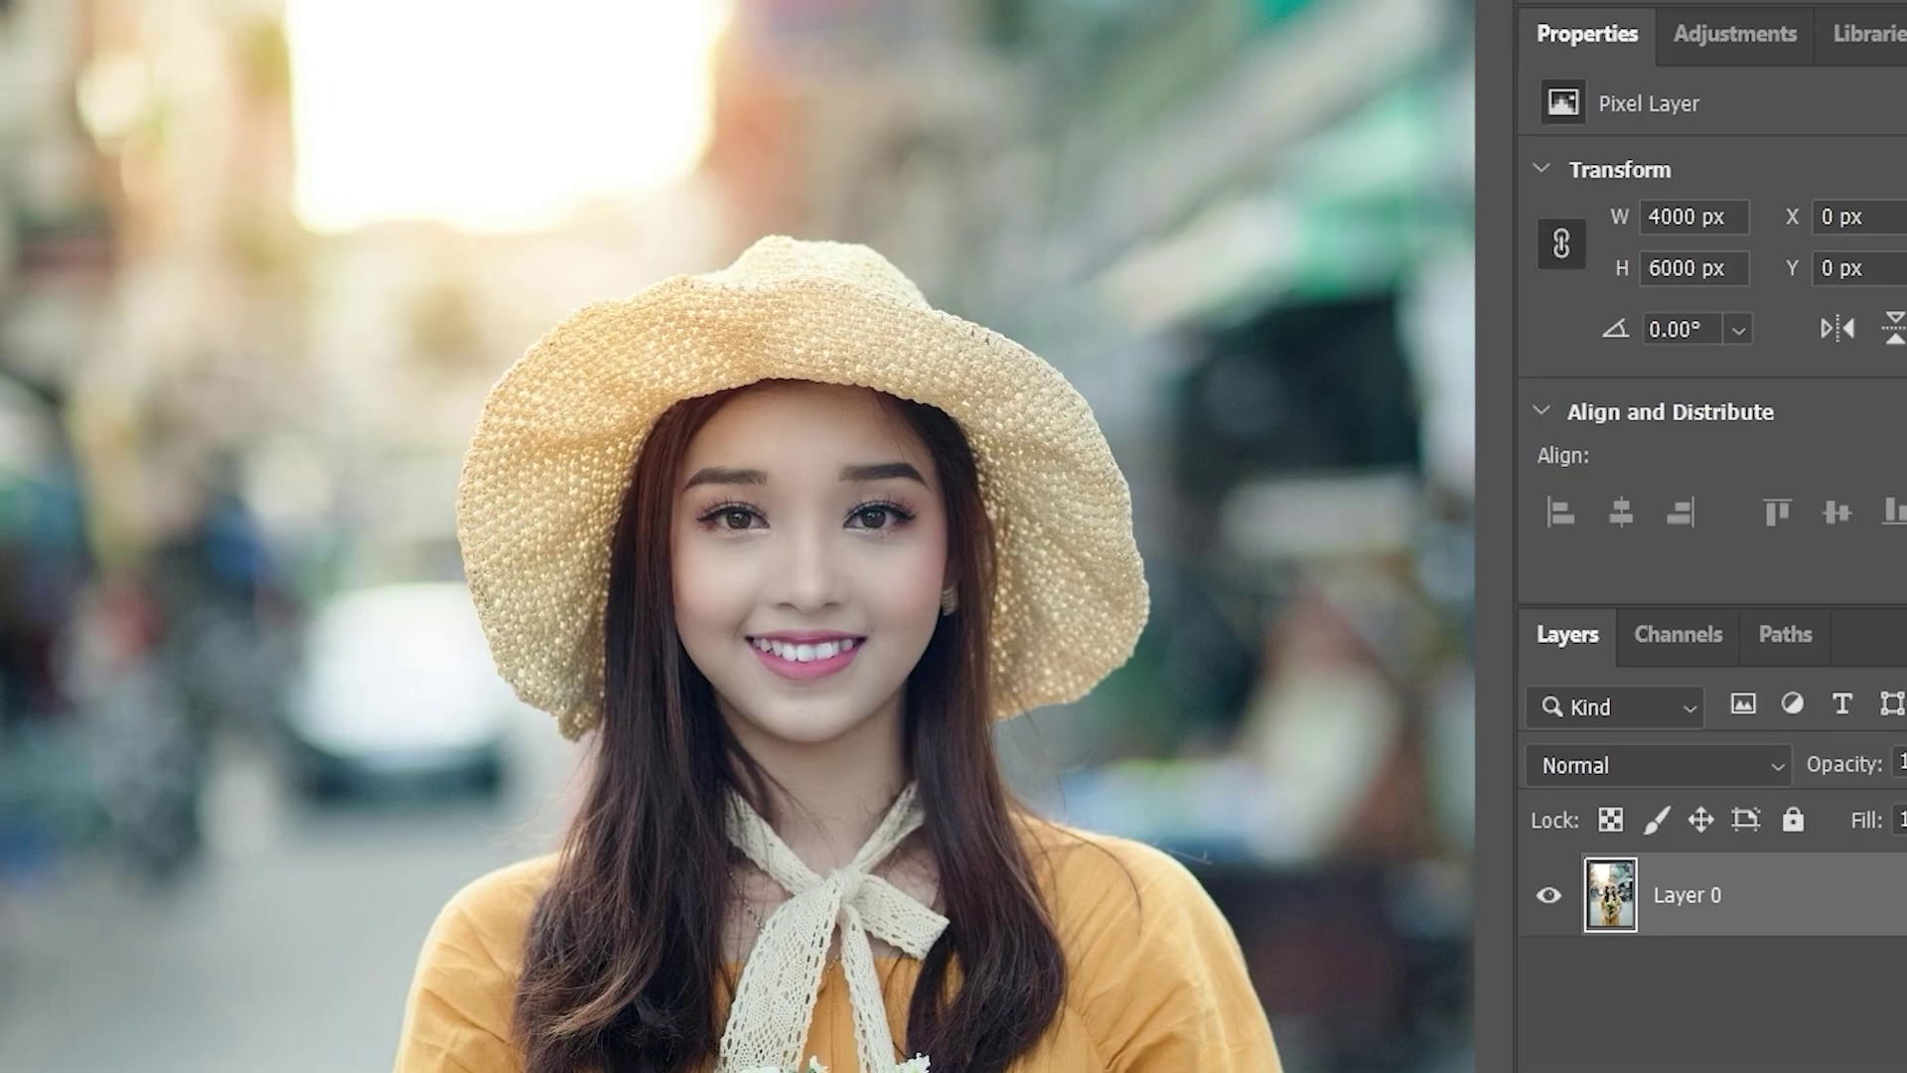
pyautogui.hscroll(2, 737, 537)
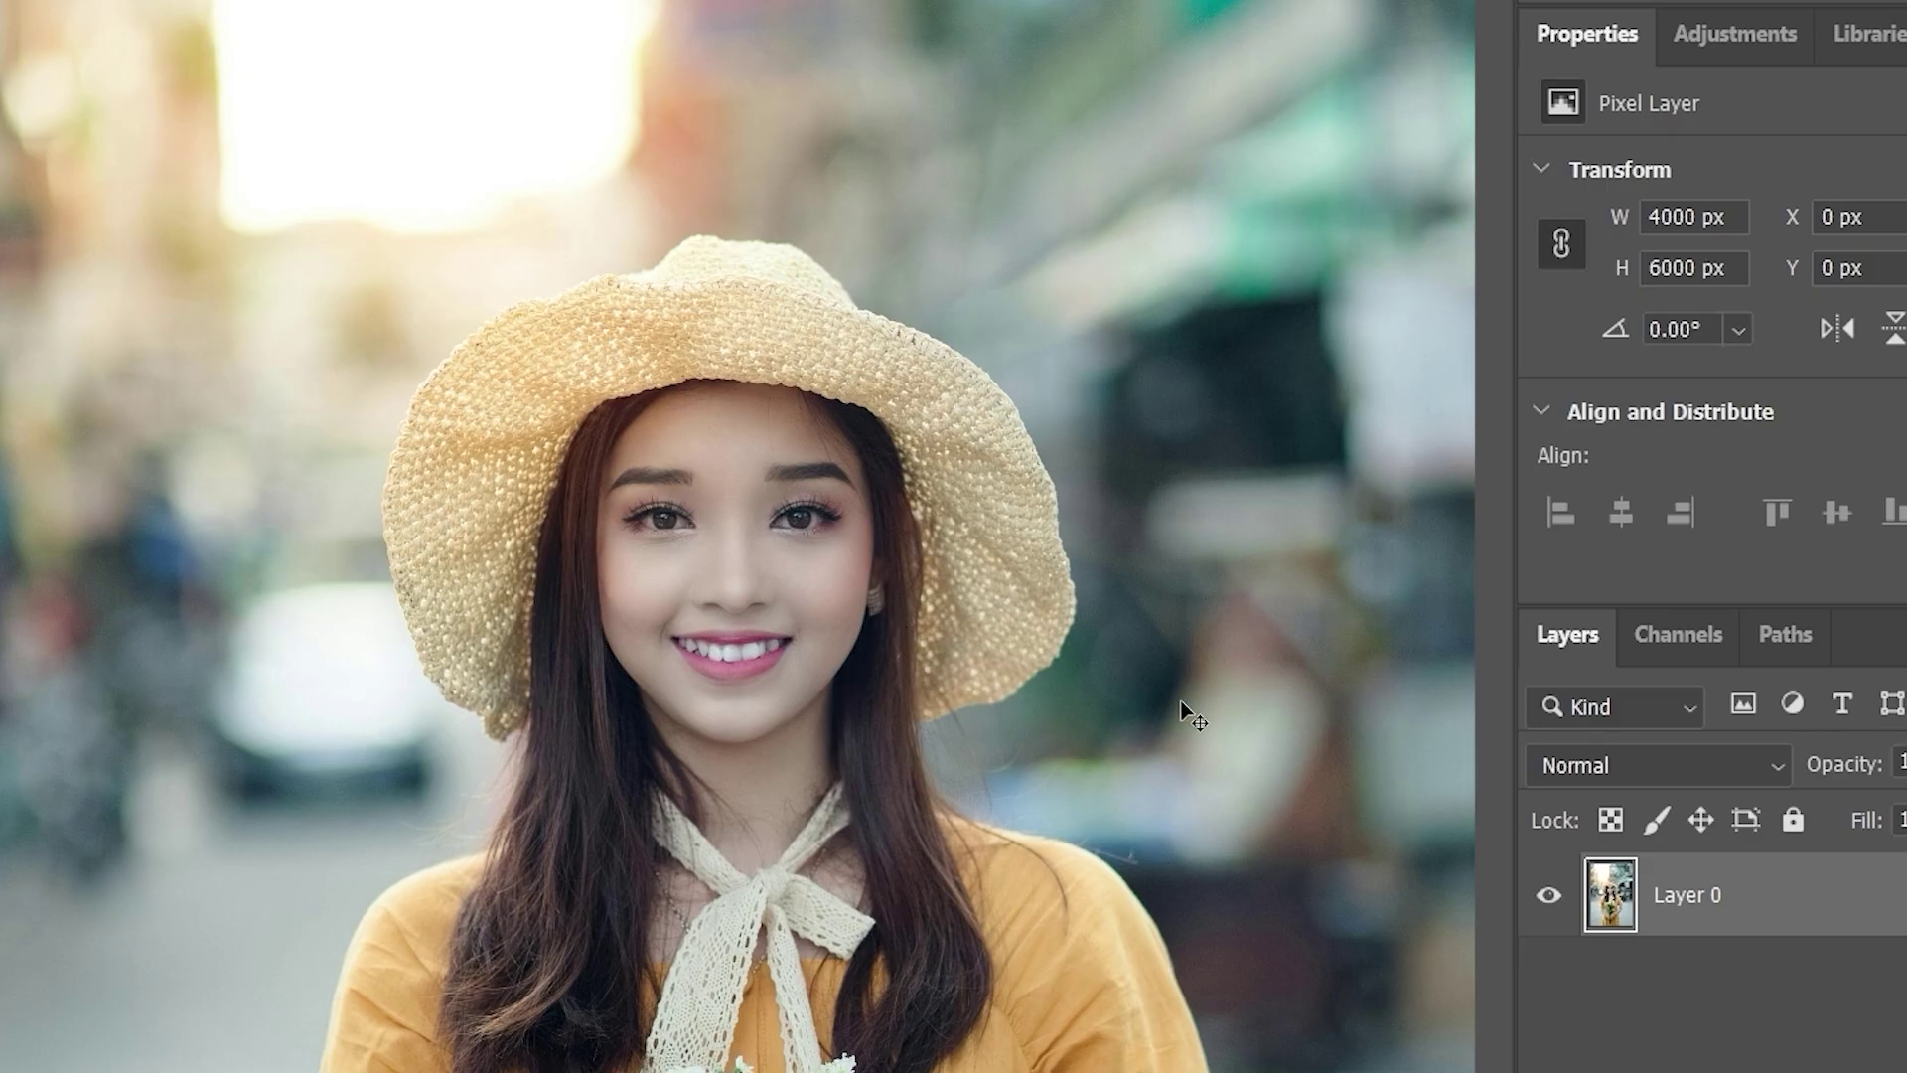
pyautogui.hotkey('ctrl', 'j')
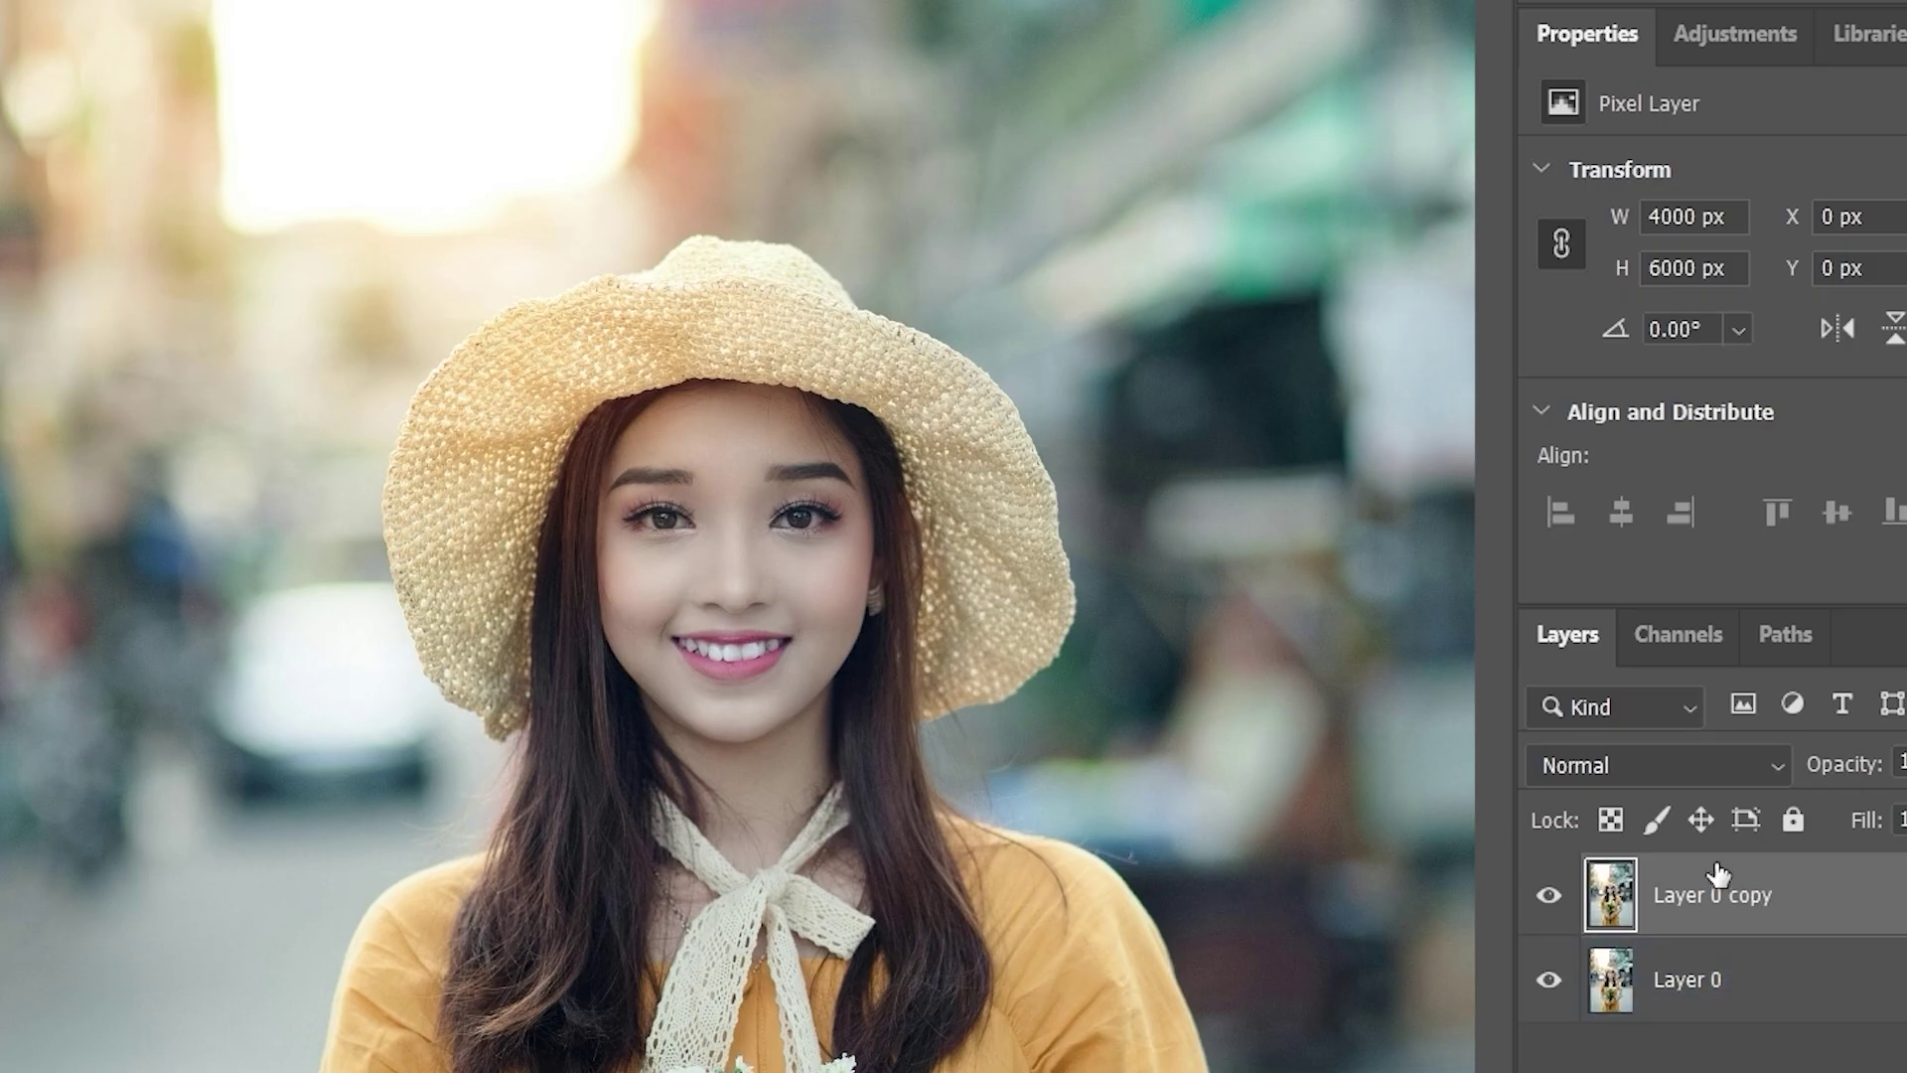
pyautogui.click(1592, 762)
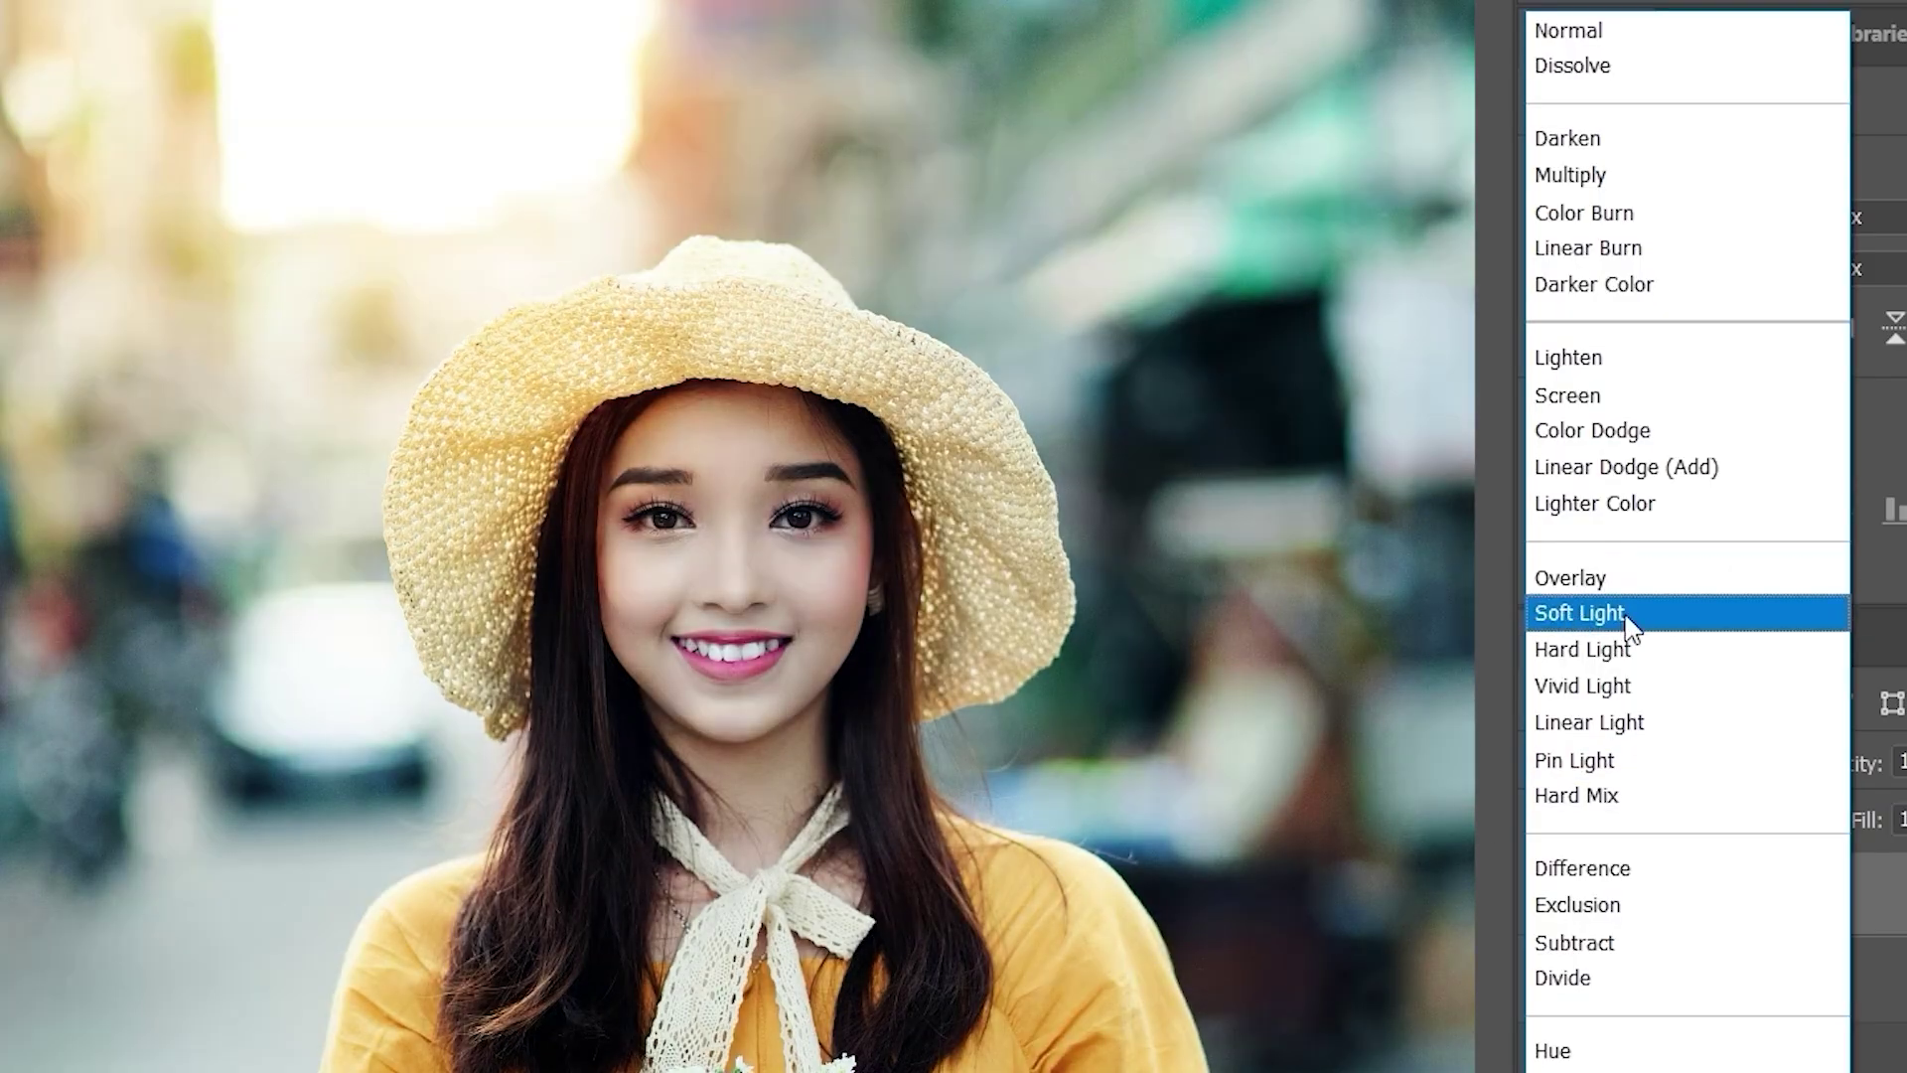
pyautogui.click(1622, 615)
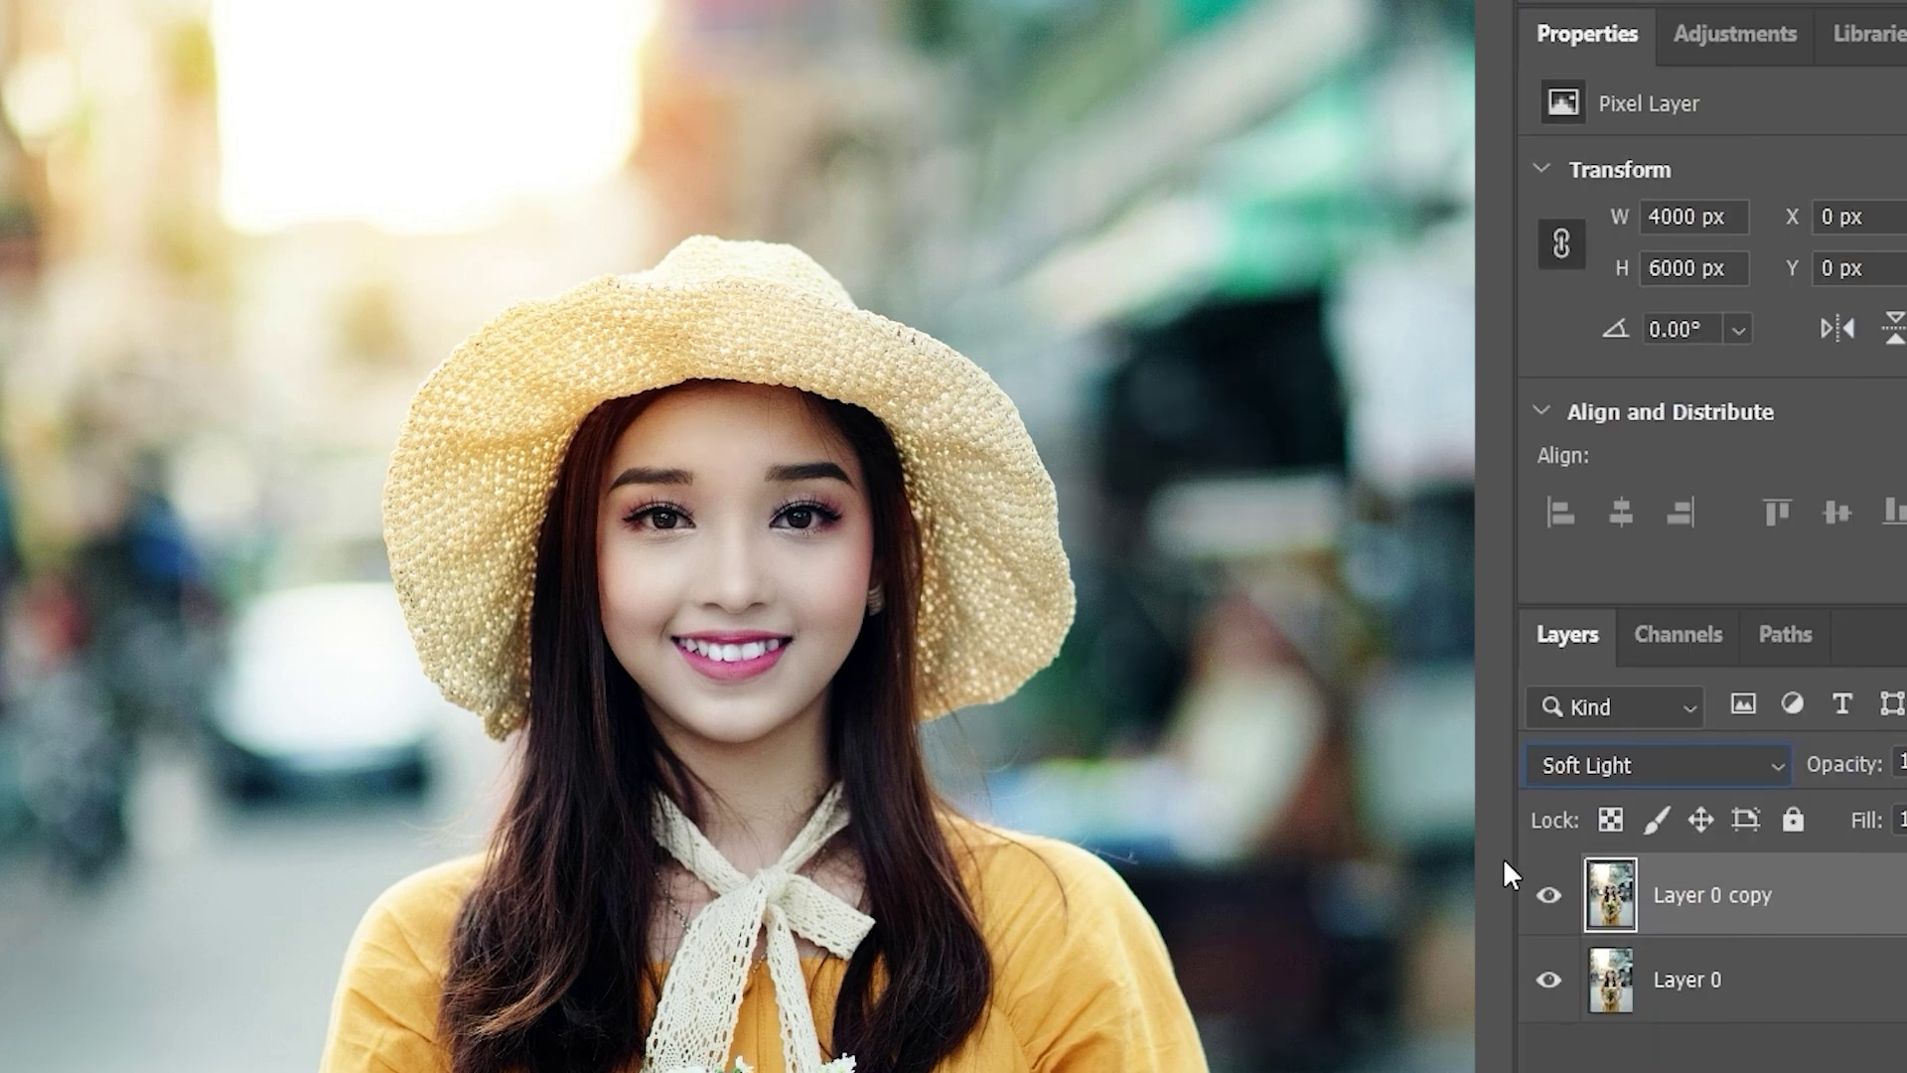
# - Toggle the Soft Light portrait copy's visibility to compare the image with and without the effect
pyautogui.click(1552, 896)
pyautogui.click(1551, 898)
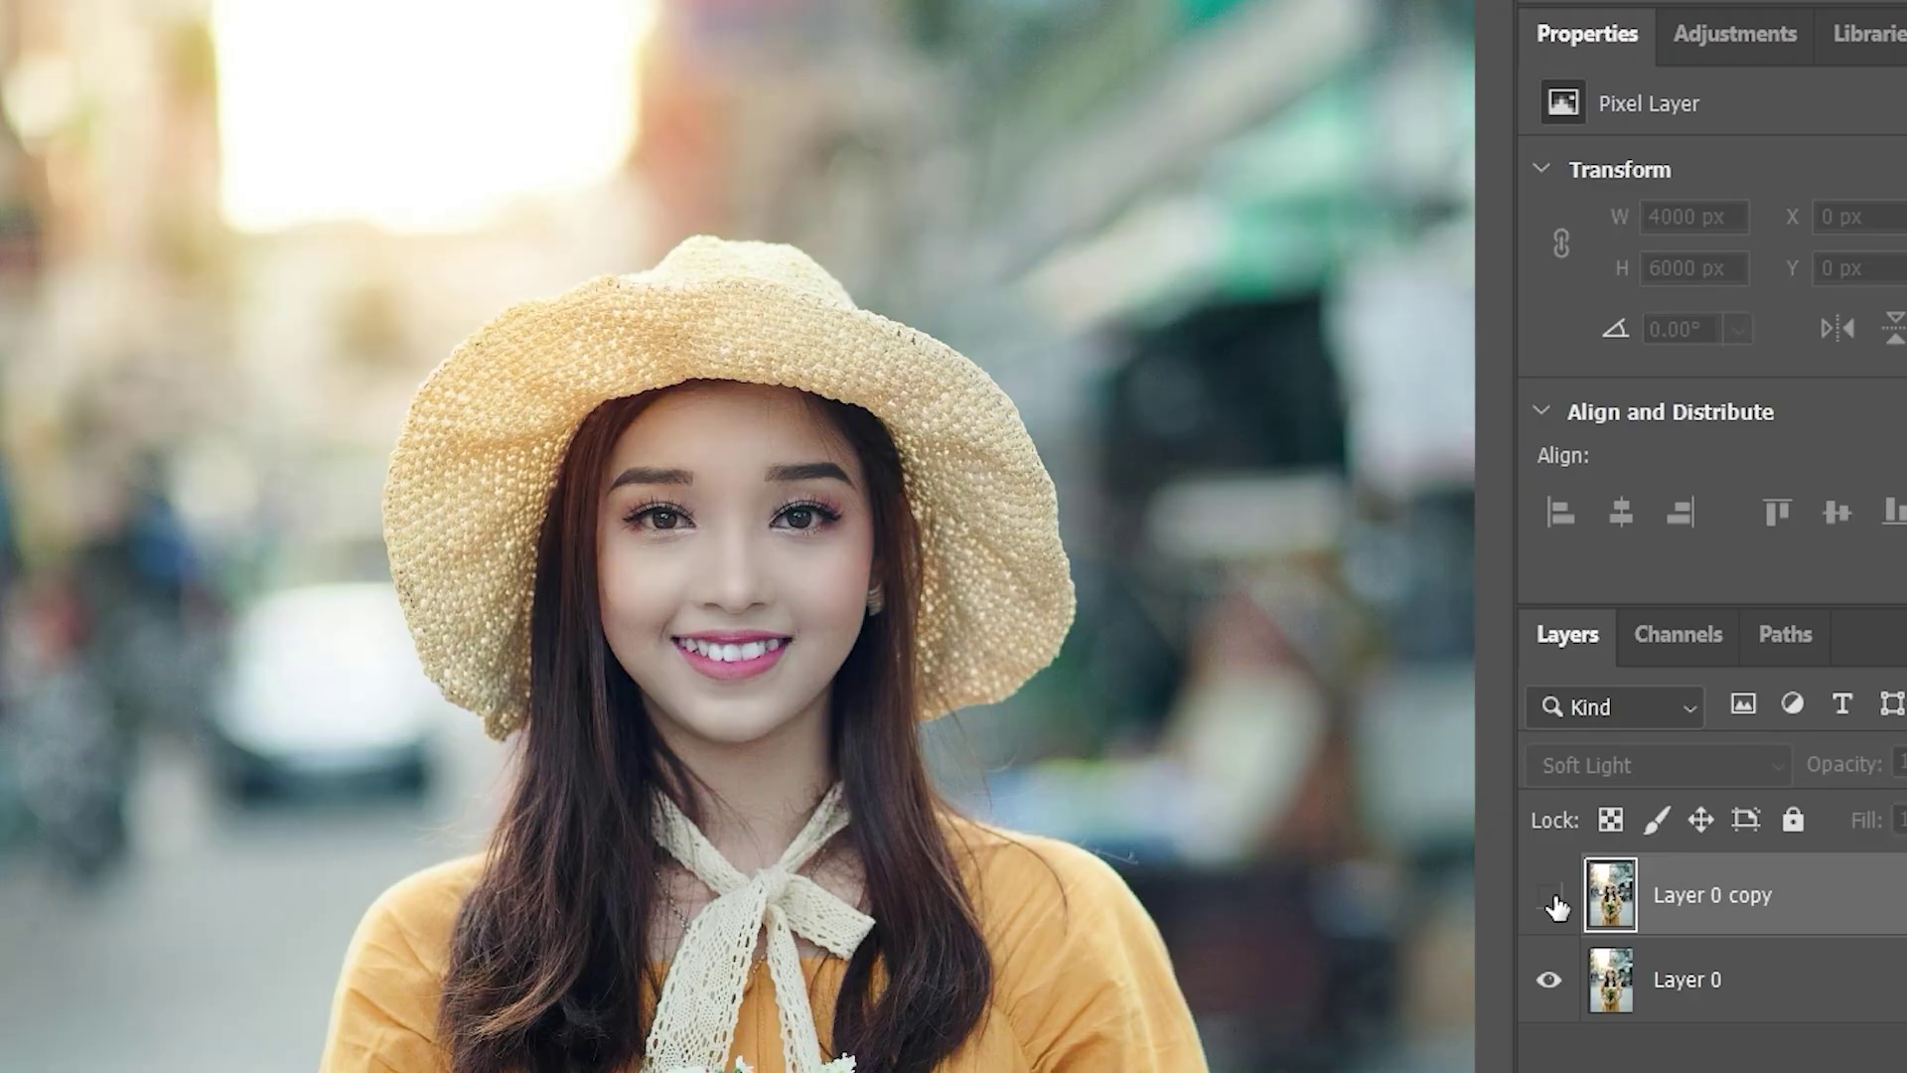
pyautogui.click(1551, 898)
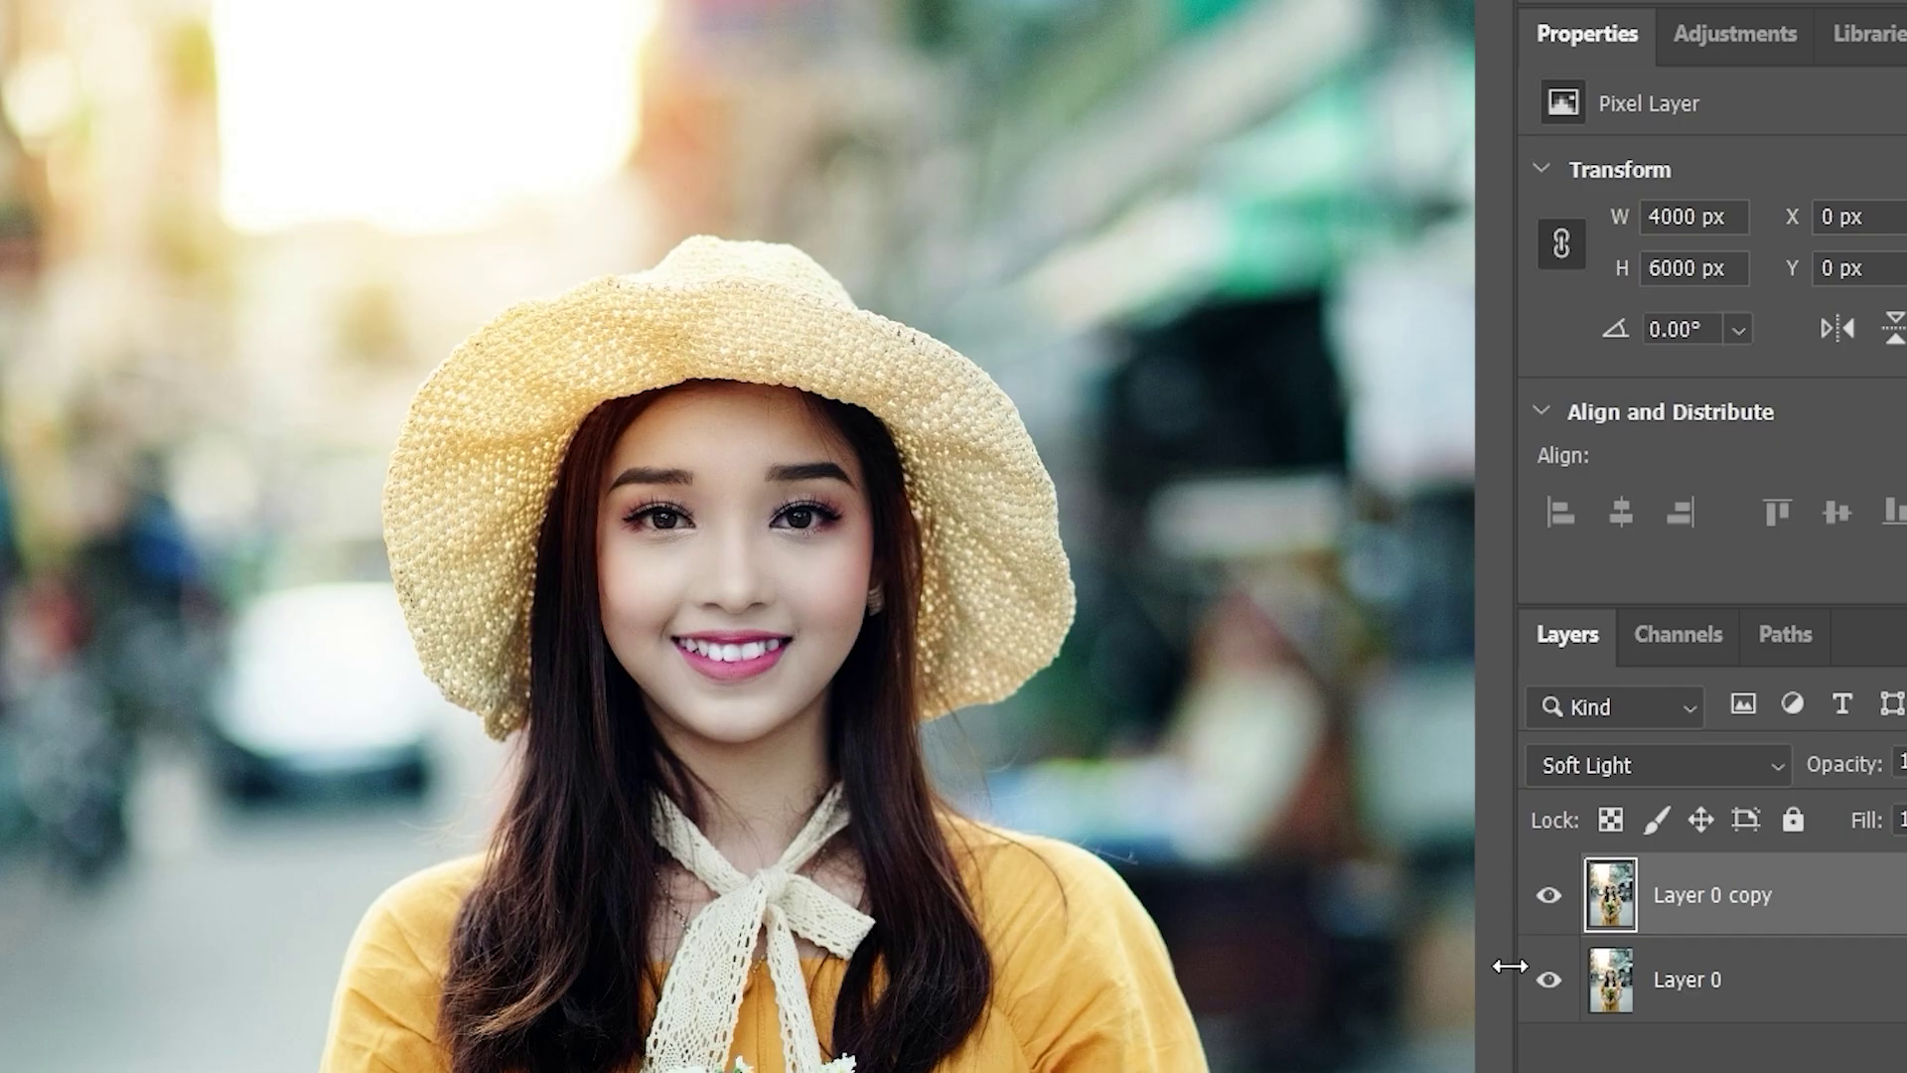
pyautogui.click(1550, 897)
pyautogui.click(1550, 897)
# - Set the portrait copy's blend mode to Overlay and toggle its visibility to compare the contrast effect
pyautogui.click(1602, 777)
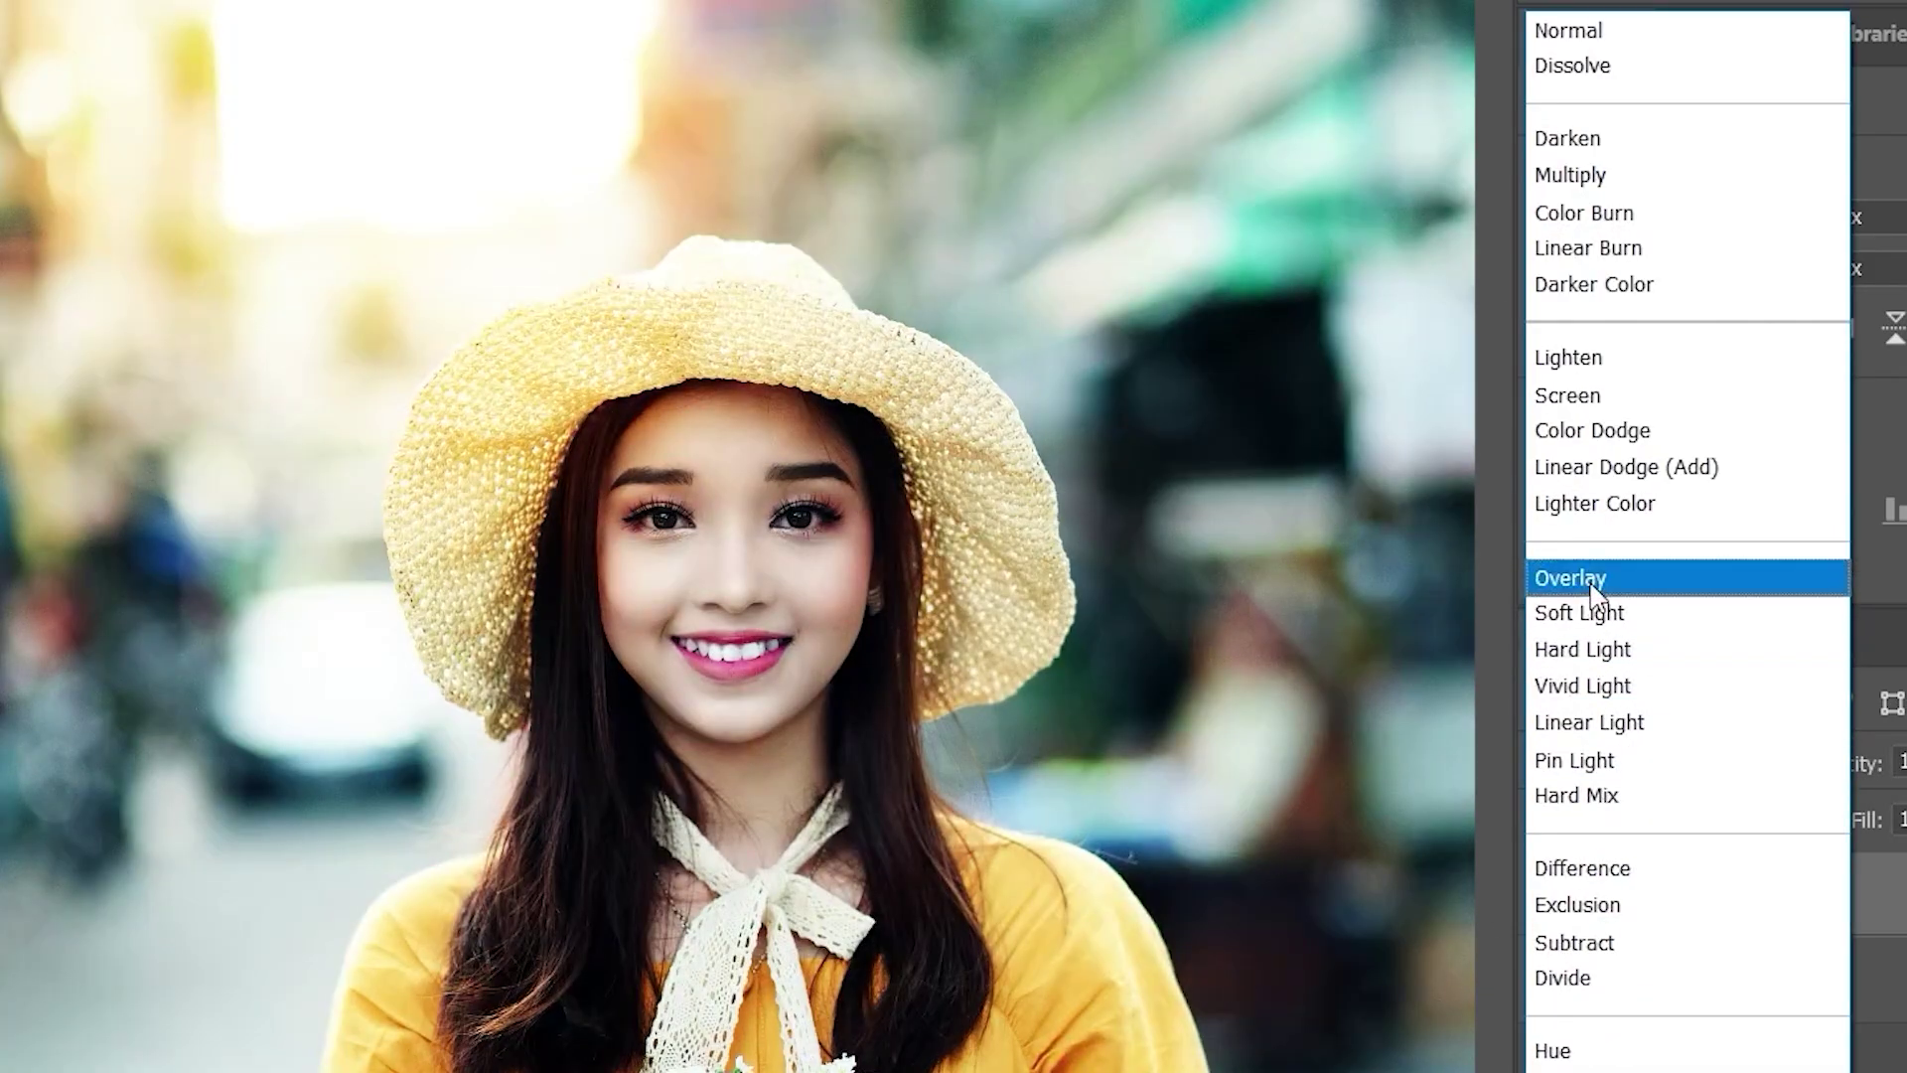
pyautogui.click(1592, 584)
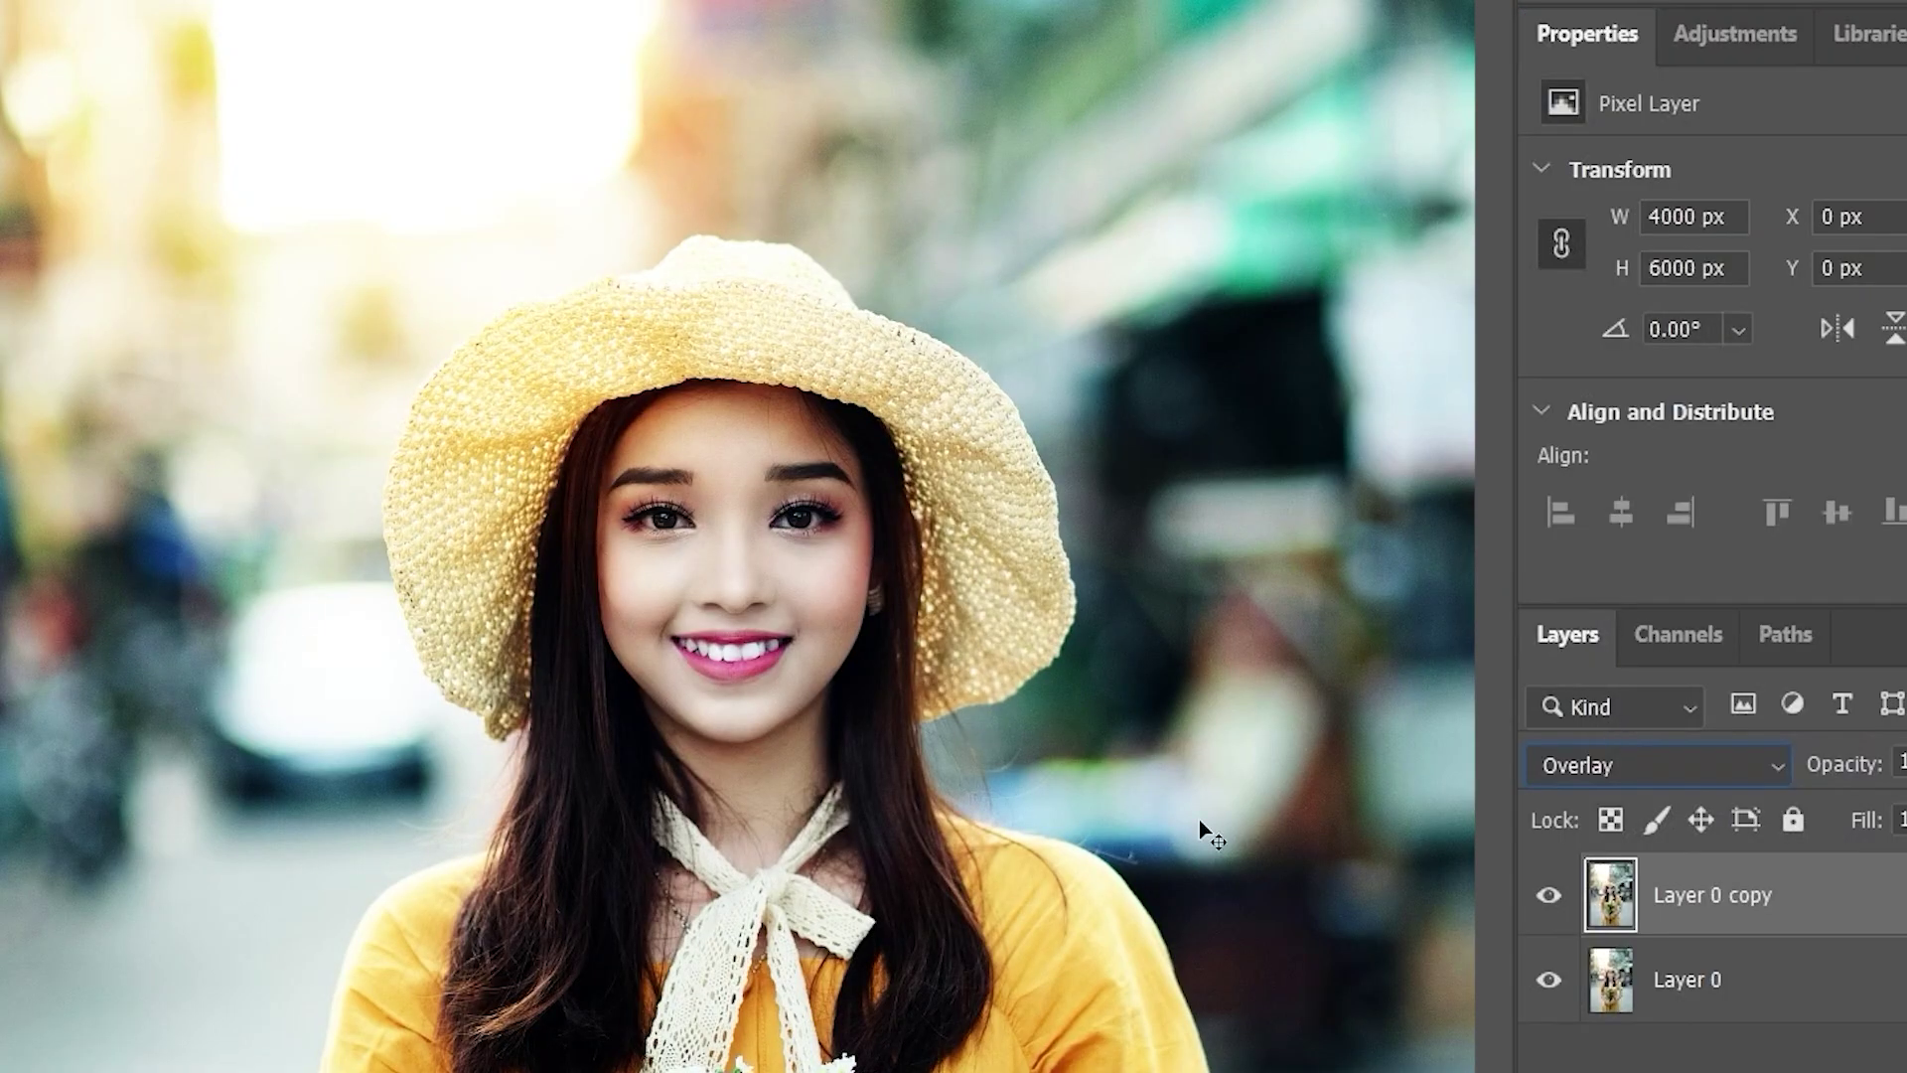
pyautogui.click(1547, 898)
pyautogui.click(1547, 899)
# - Reduce the Overlay portrait copy's Fill and toggle its visibility to compare the softened effect
pyautogui.click(1902, 820)
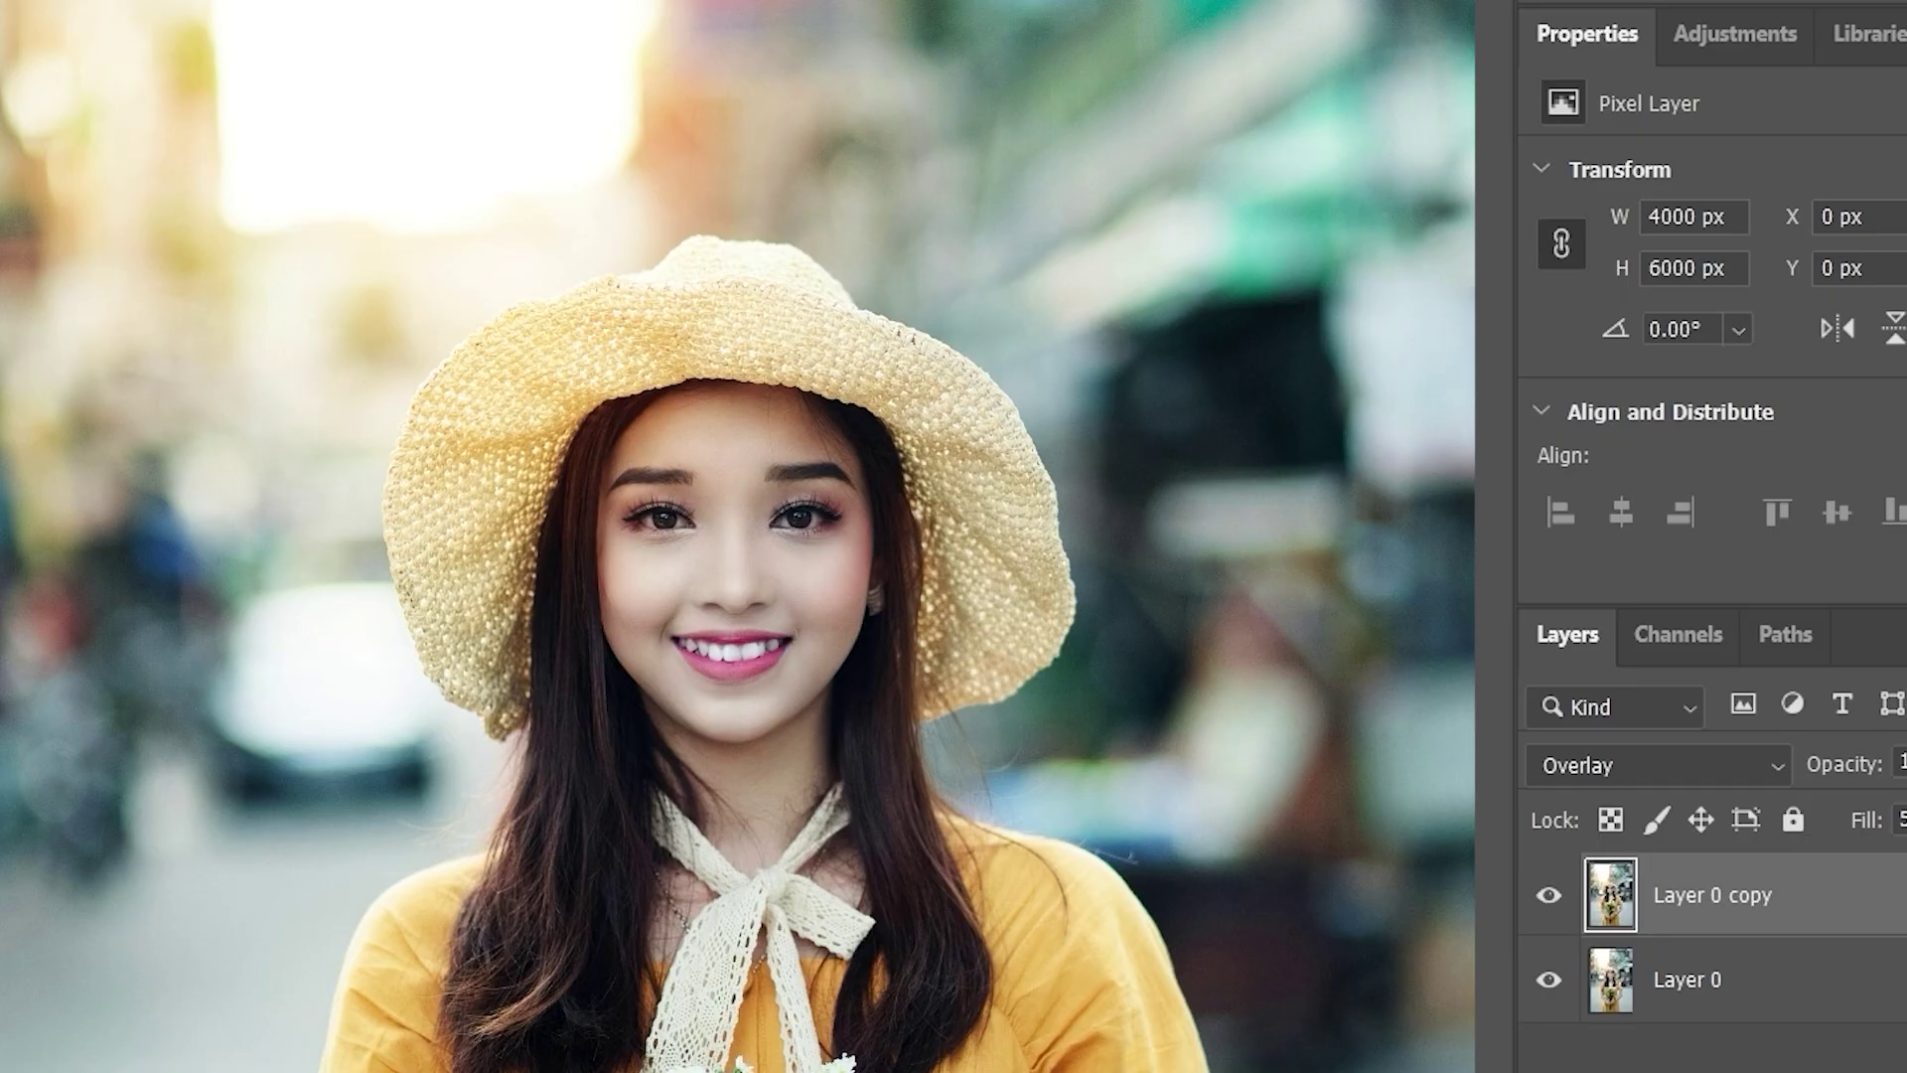
pyautogui.click(1555, 899)
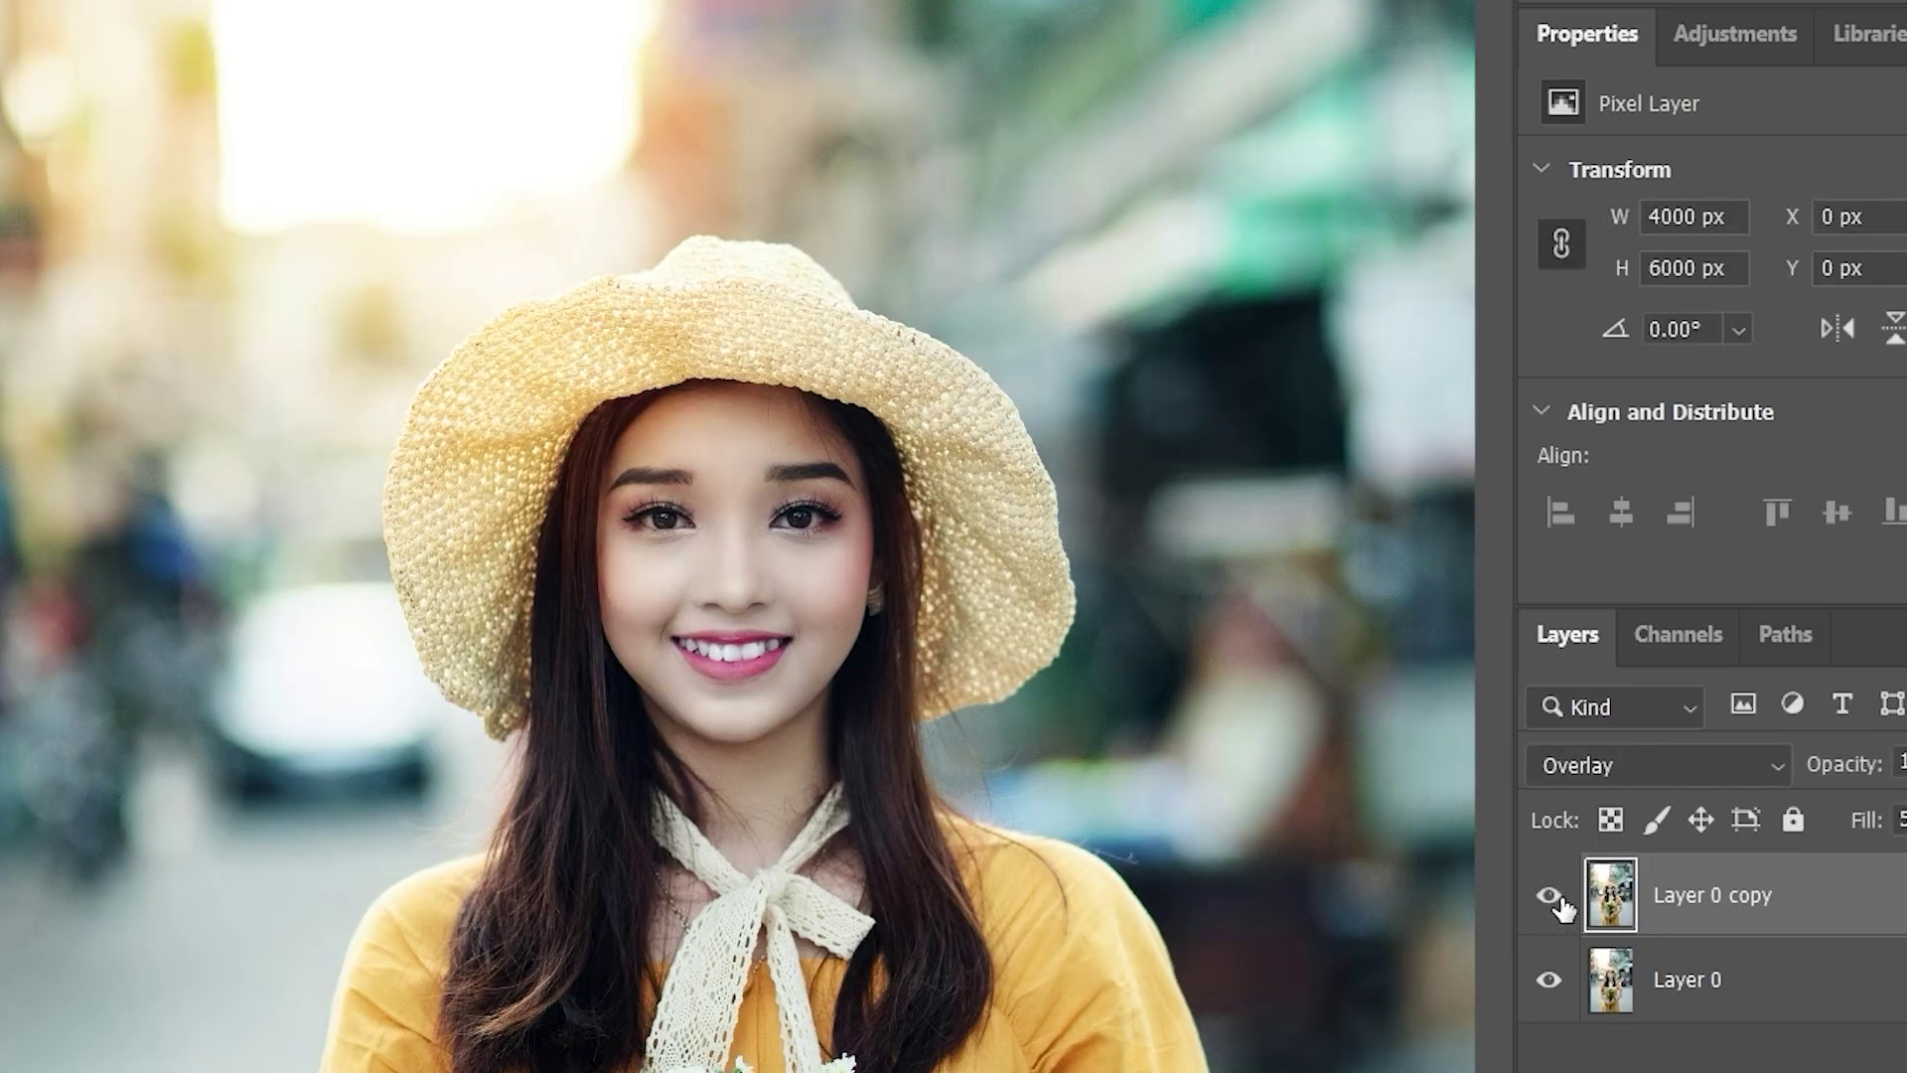
pyautogui.click(1552, 897)
pyautogui.click(1551, 898)
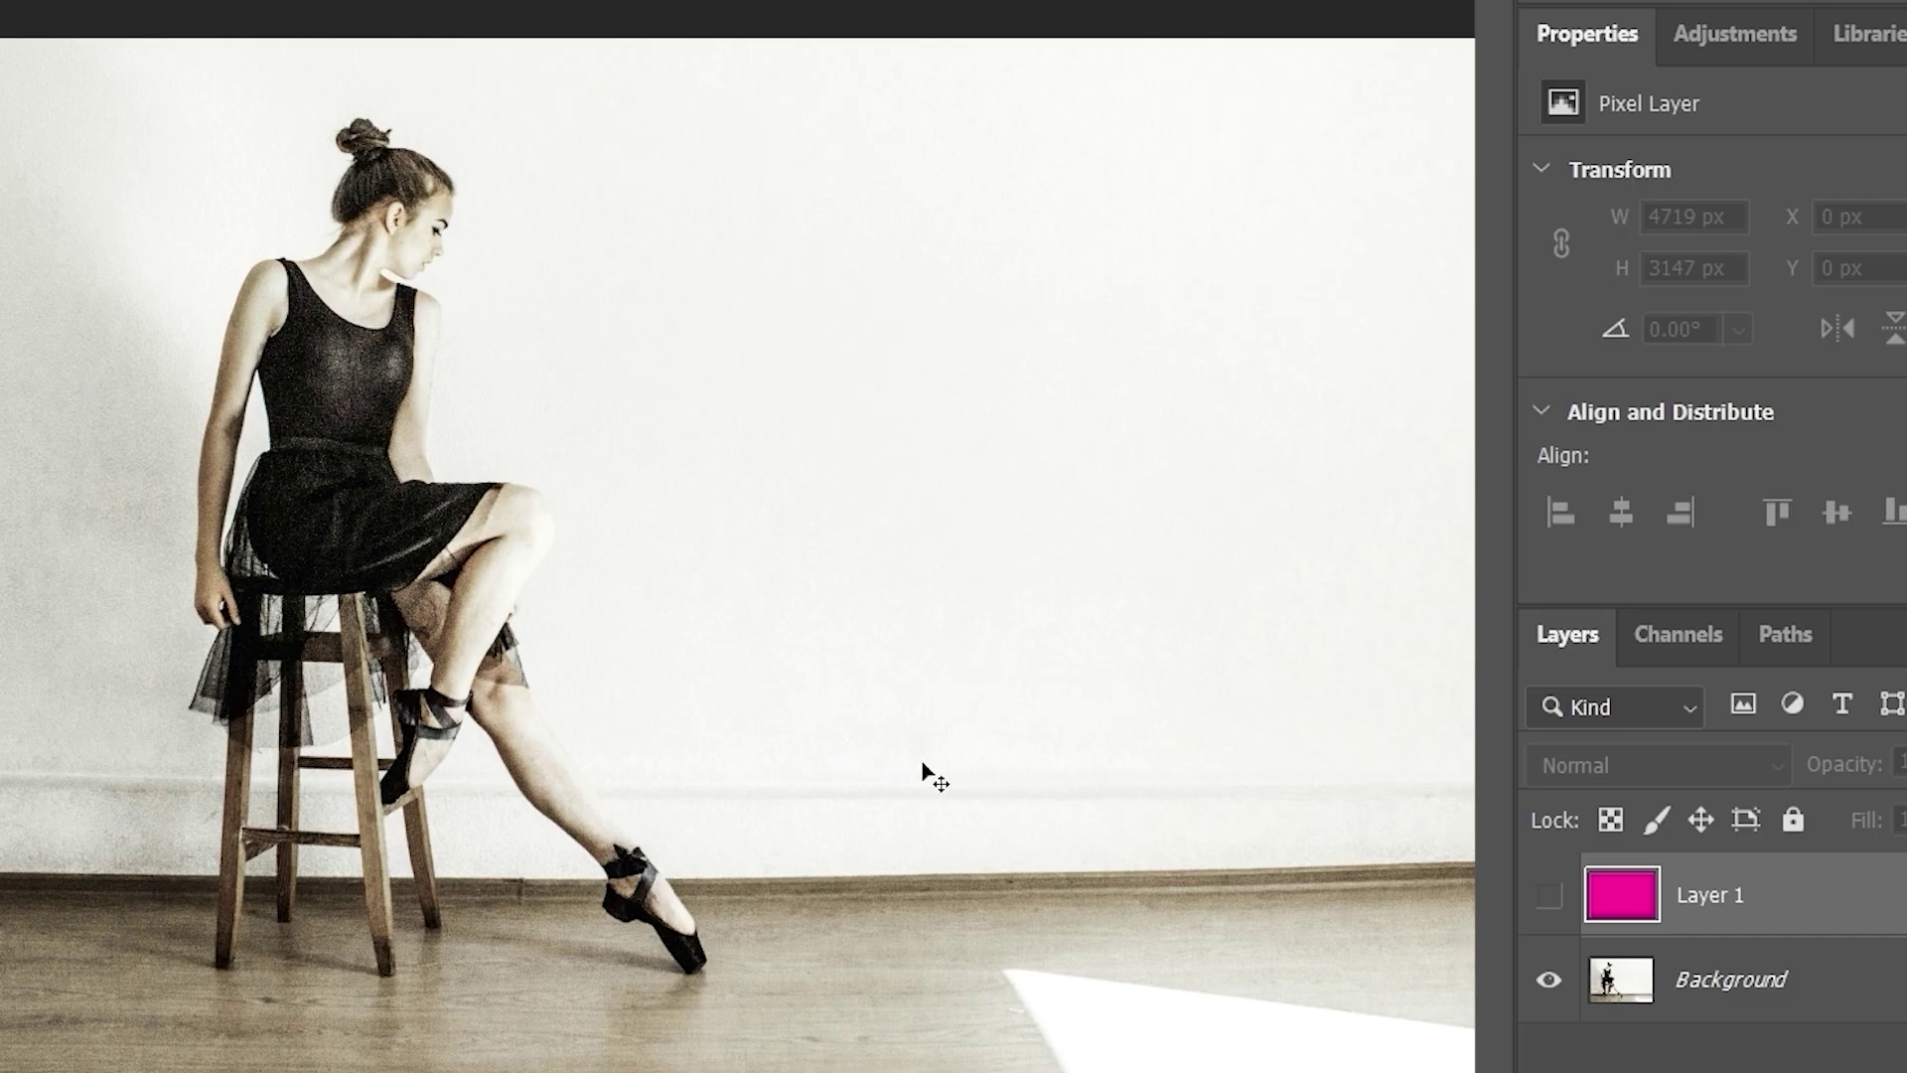
# - Toggle the magenta layer's visibility to compare it with the dancer photo beneath, leaving it shown
pyautogui.click(1549, 895)
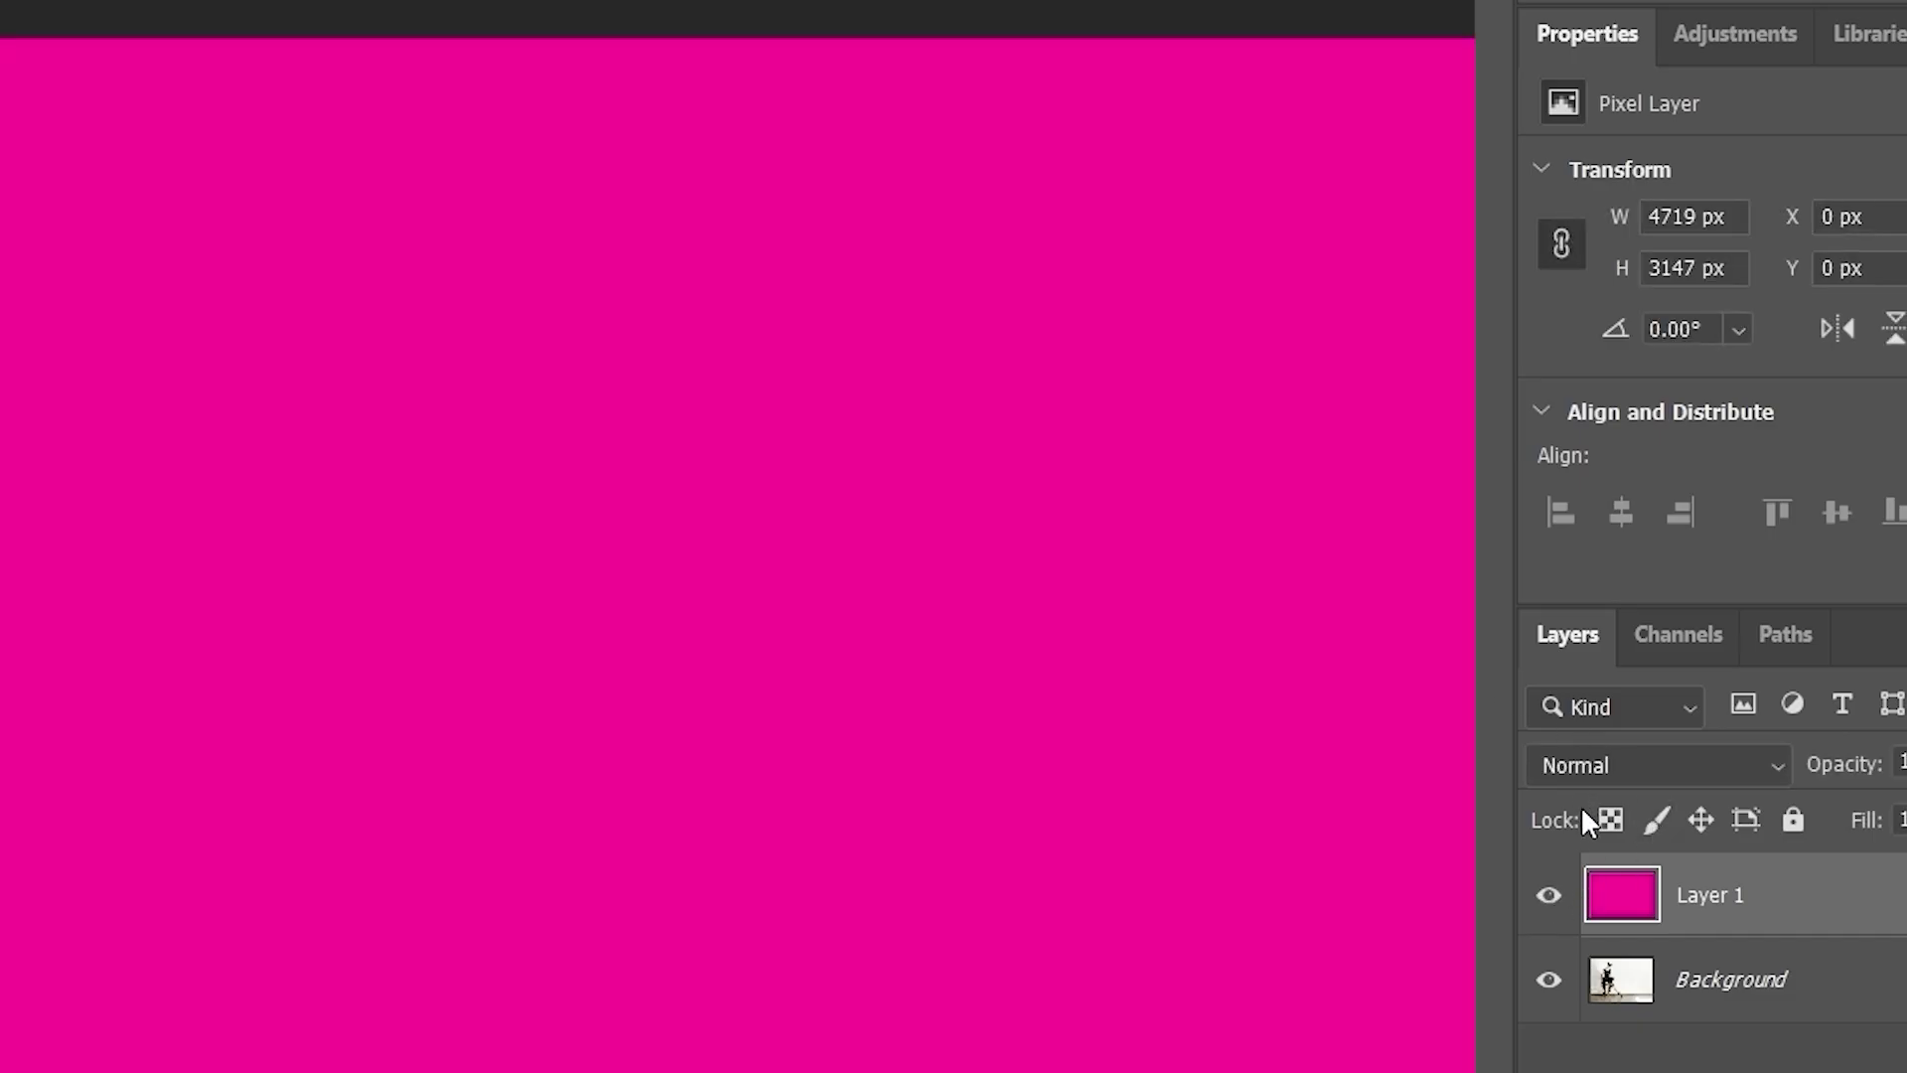
pyautogui.click(1549, 895)
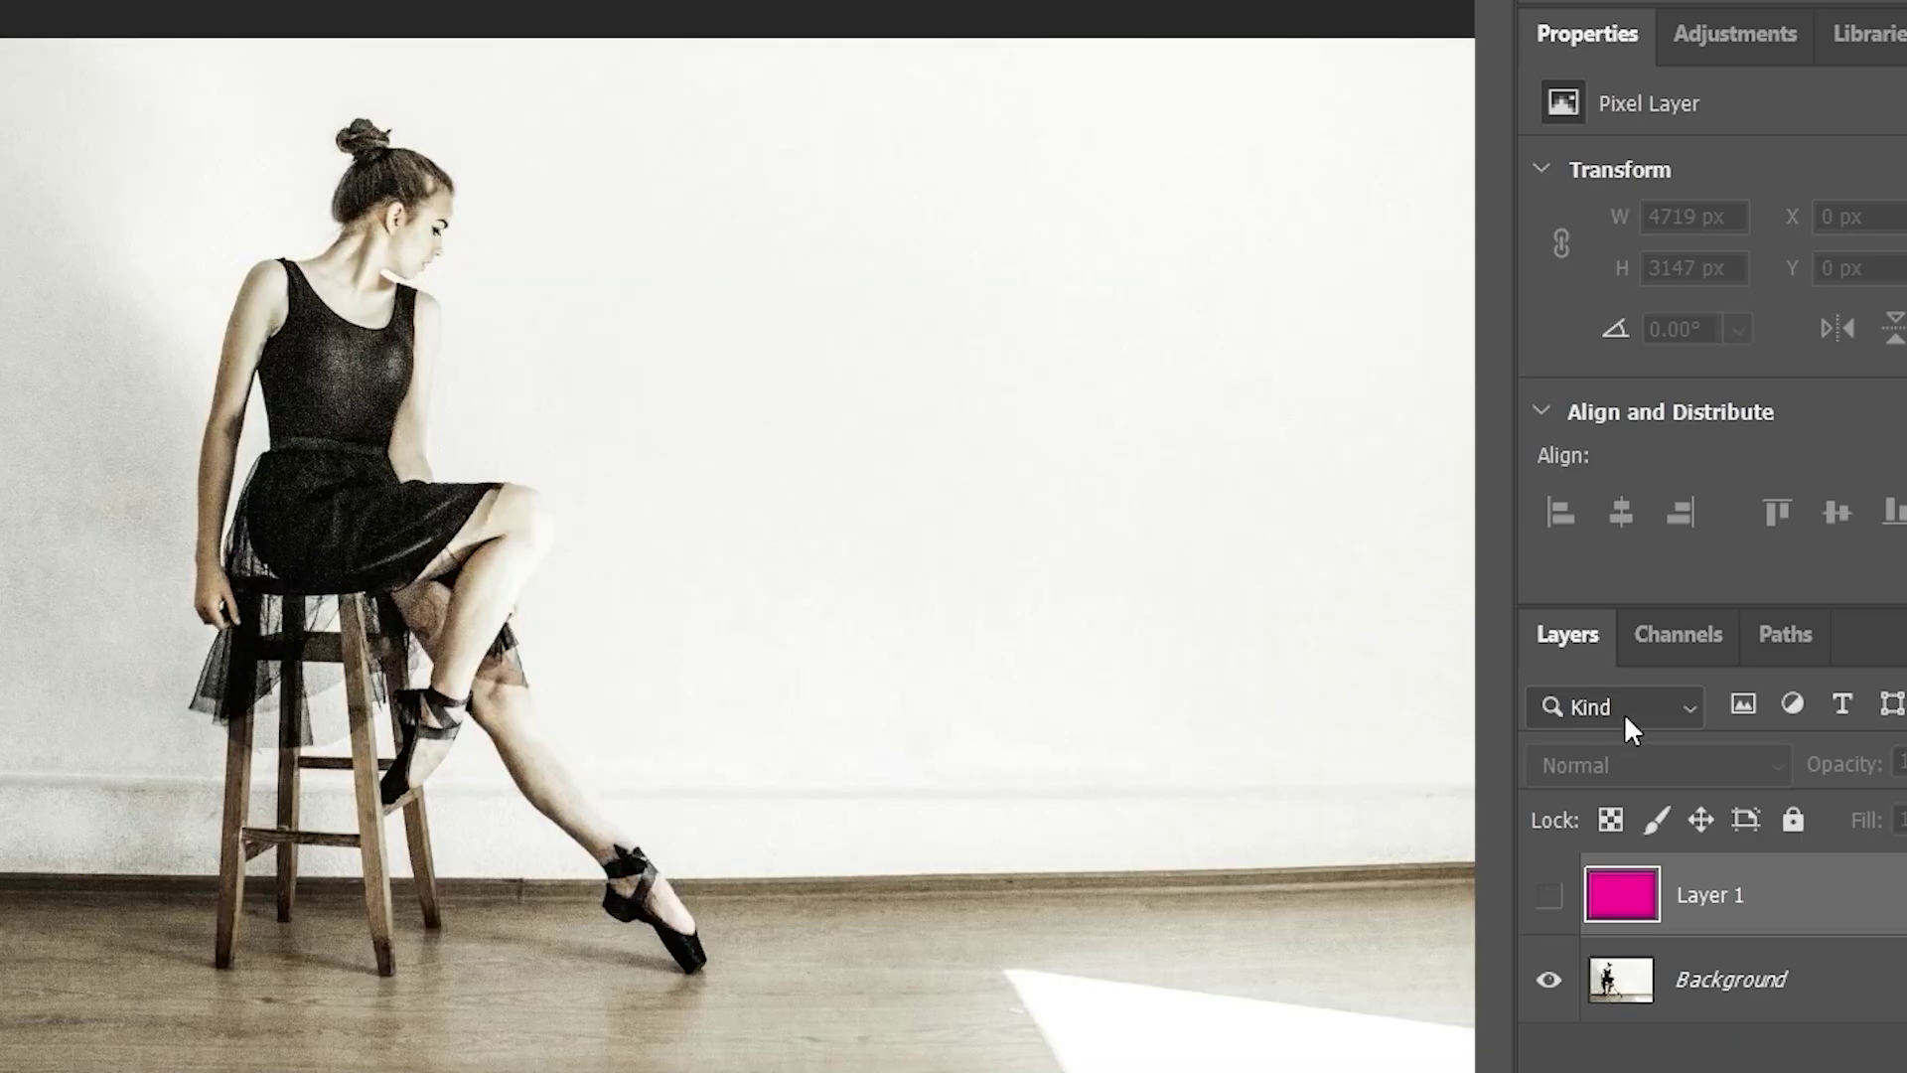
pyautogui.click(1549, 897)
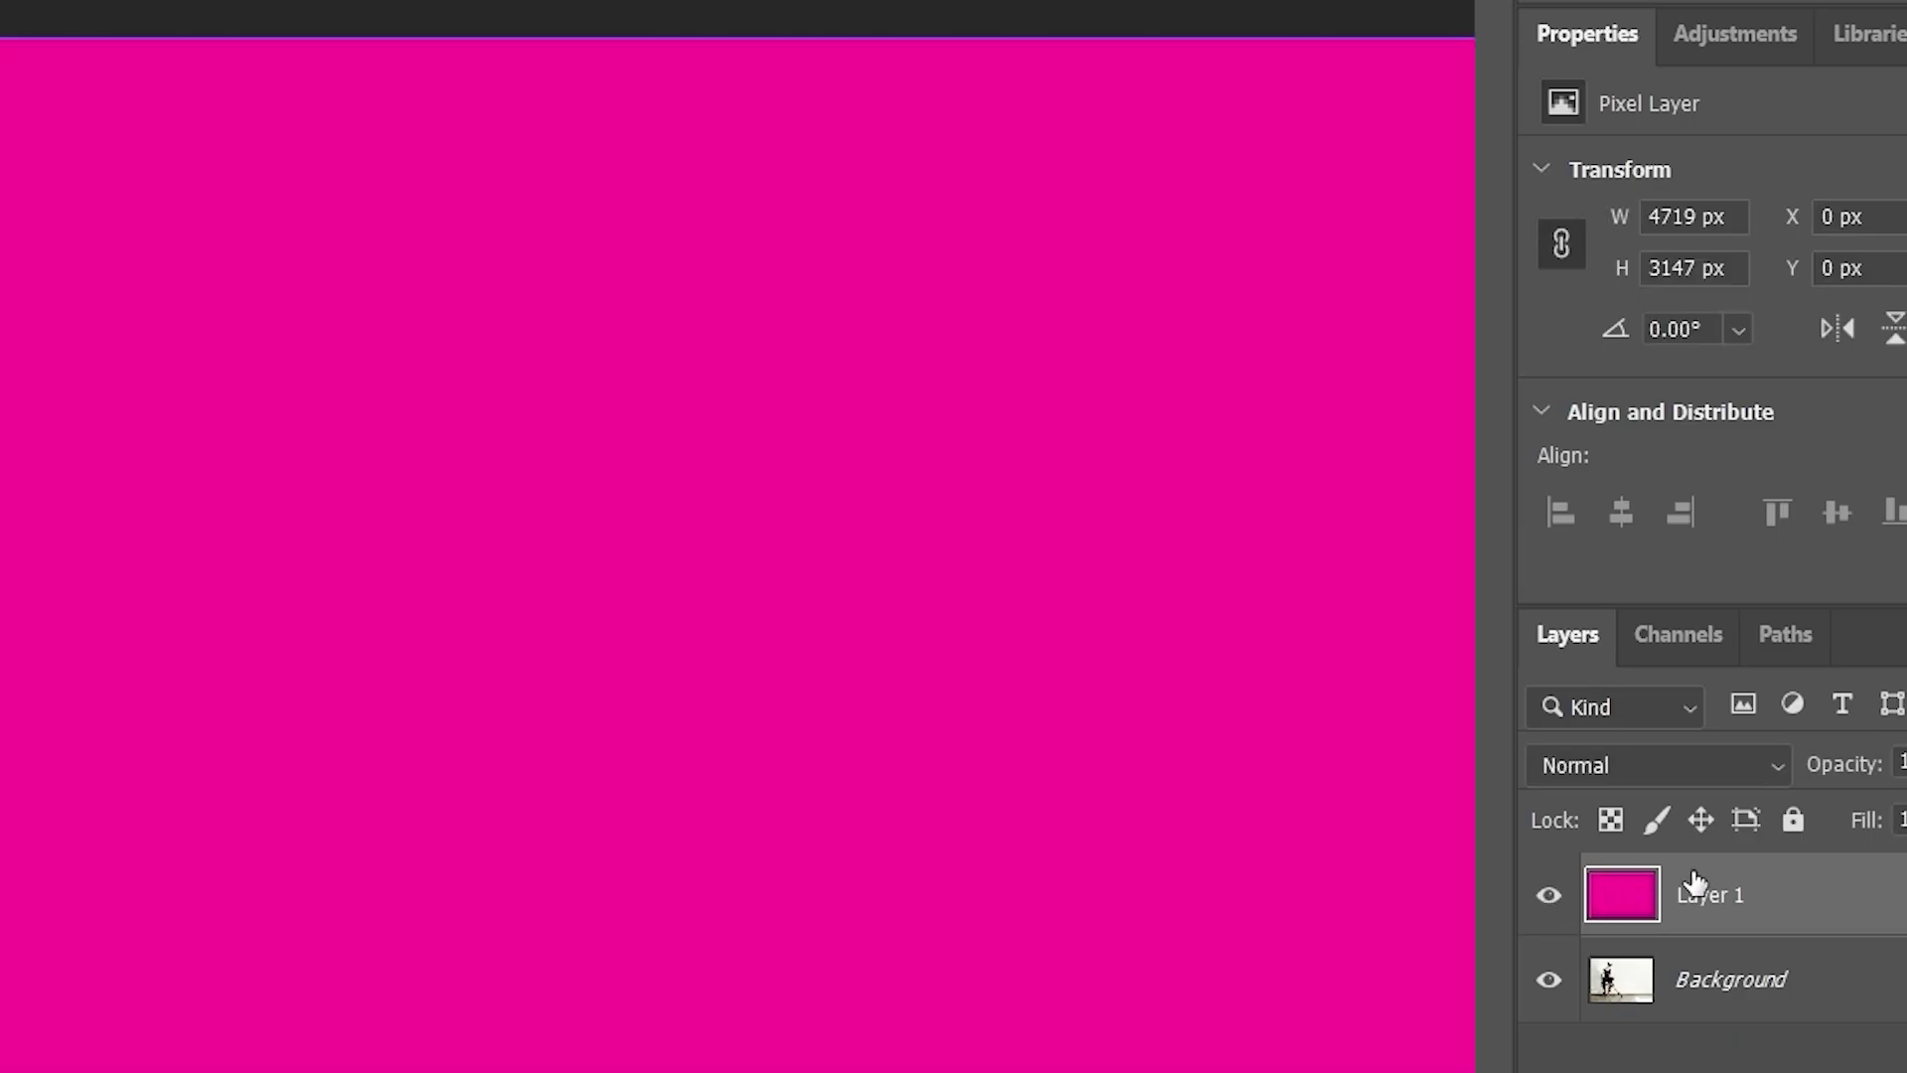
pyautogui.click(1549, 895)
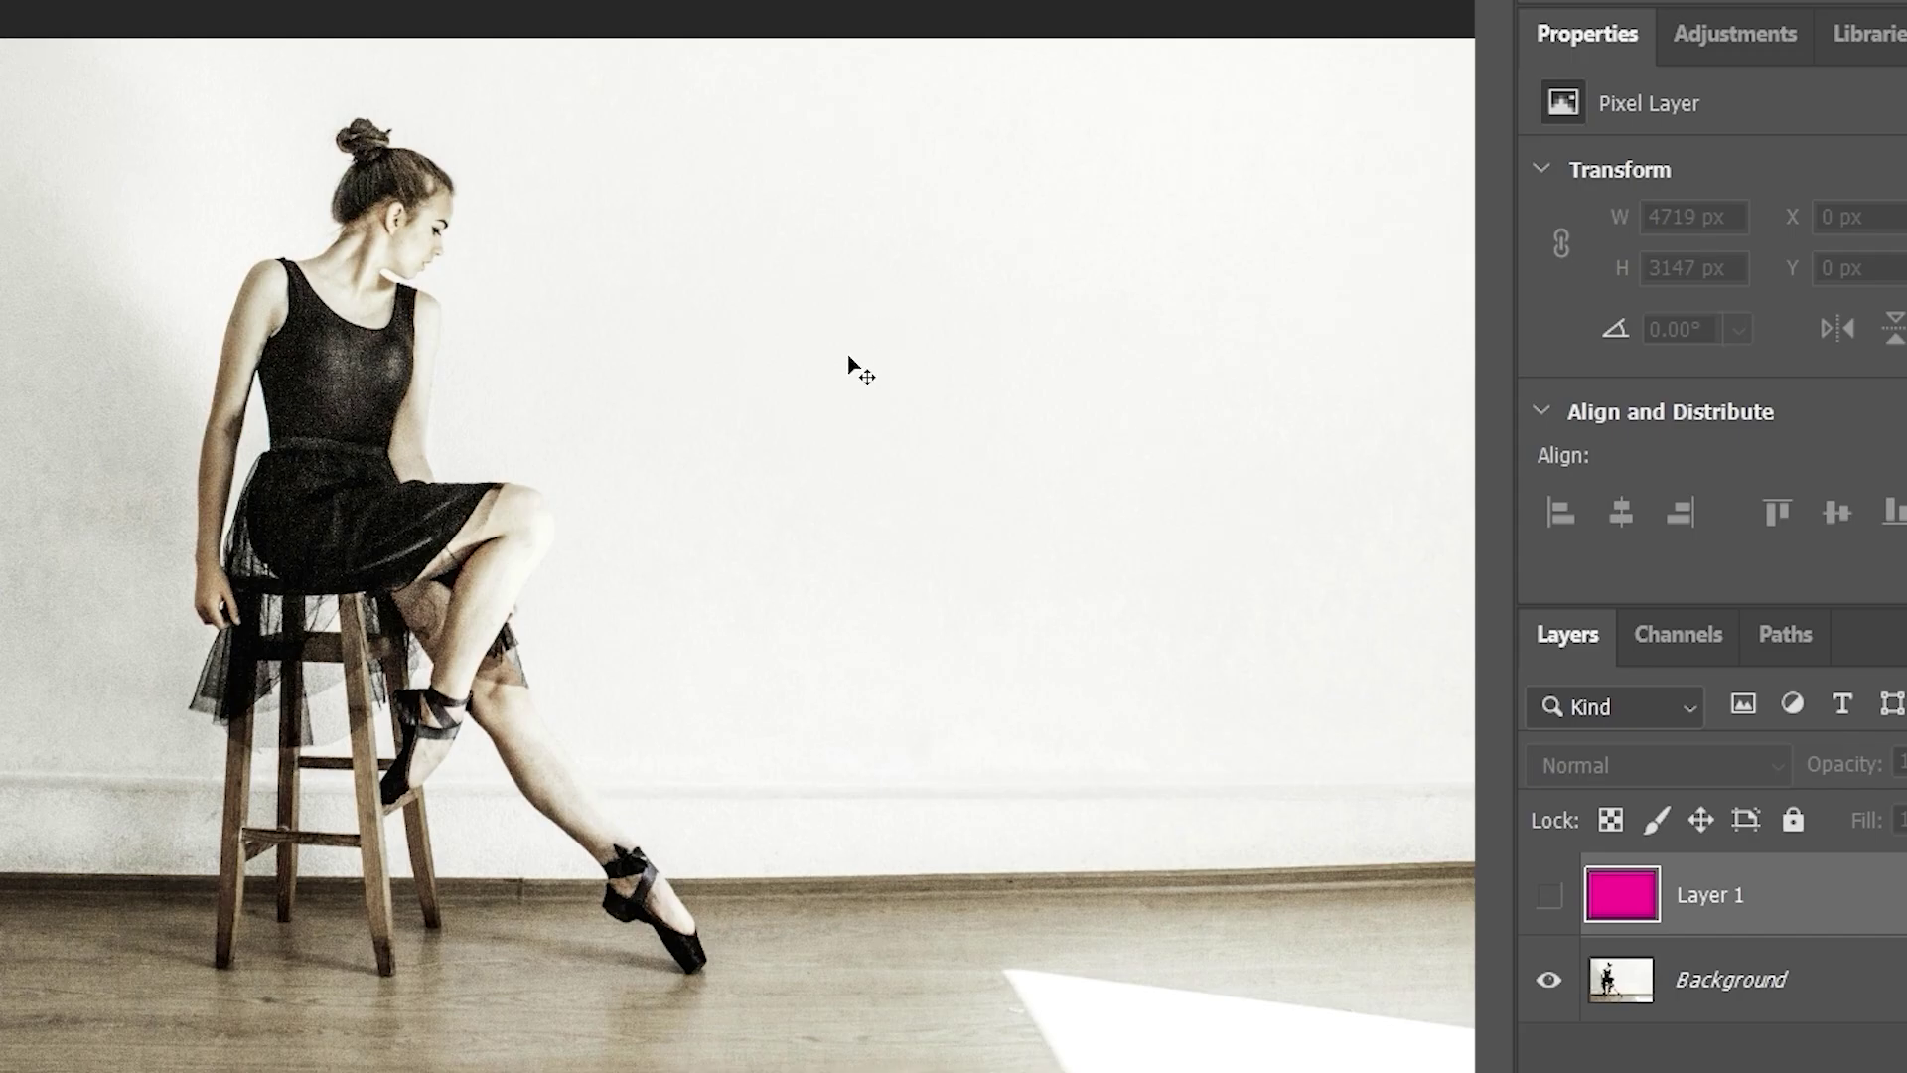
pyautogui.click(1538, 899)
# - Return the magenta layer to Normal, then set its blend mode to Difference over the dancer photo
pyautogui.click(1578, 765)
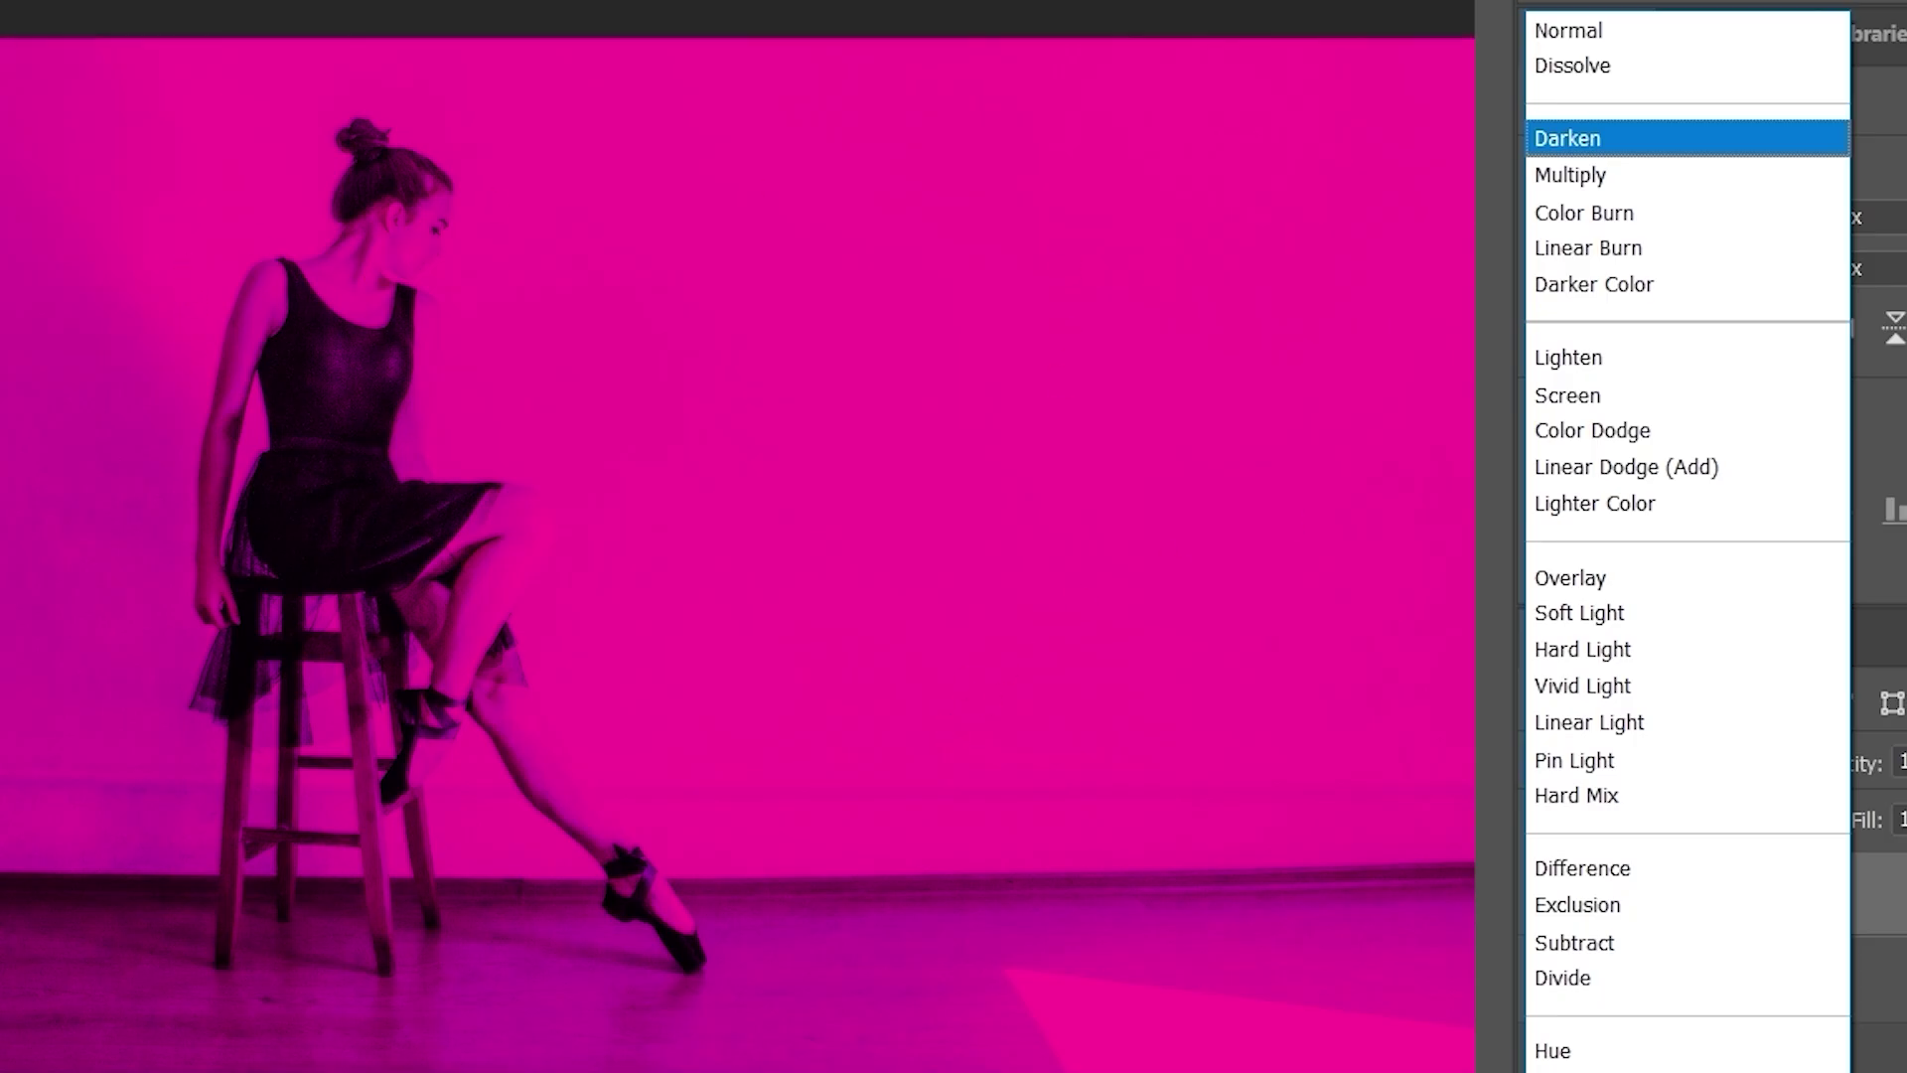
pyautogui.click(1545, 32)
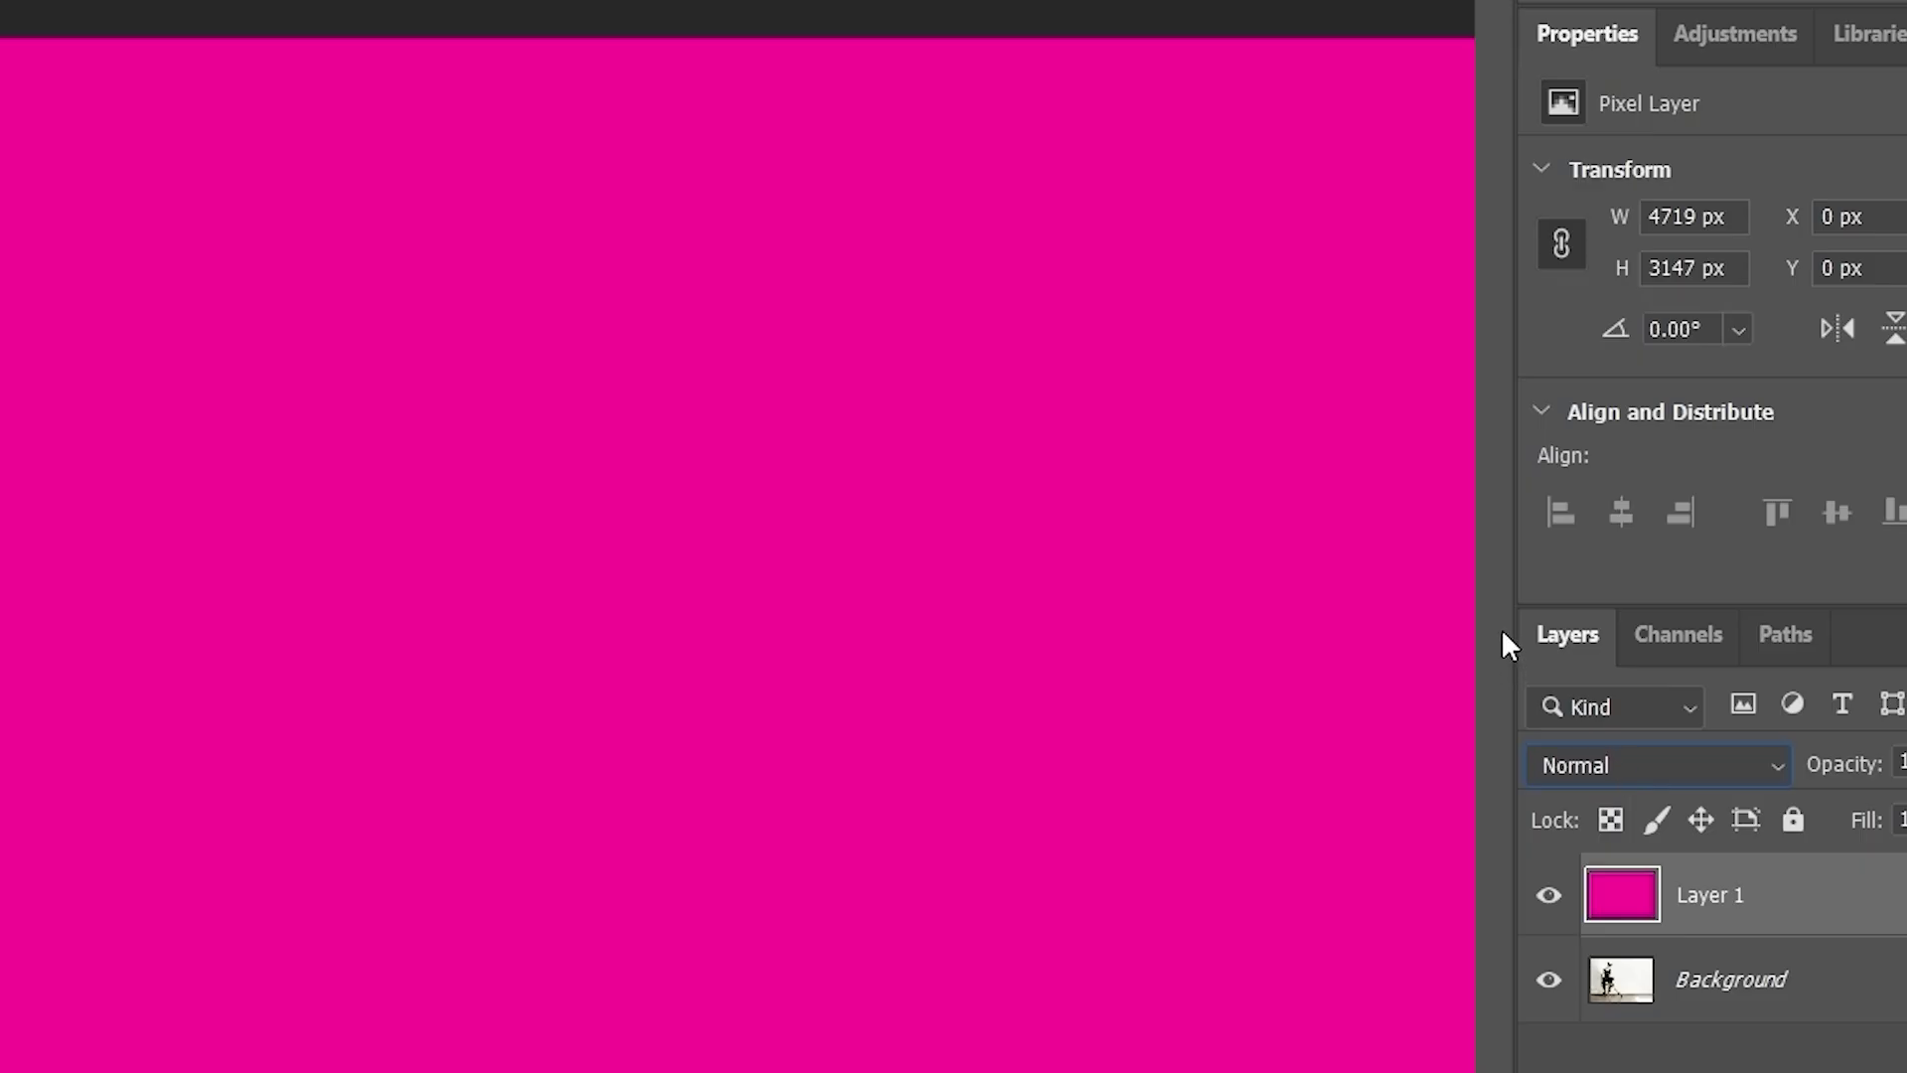
pyautogui.click(1585, 773)
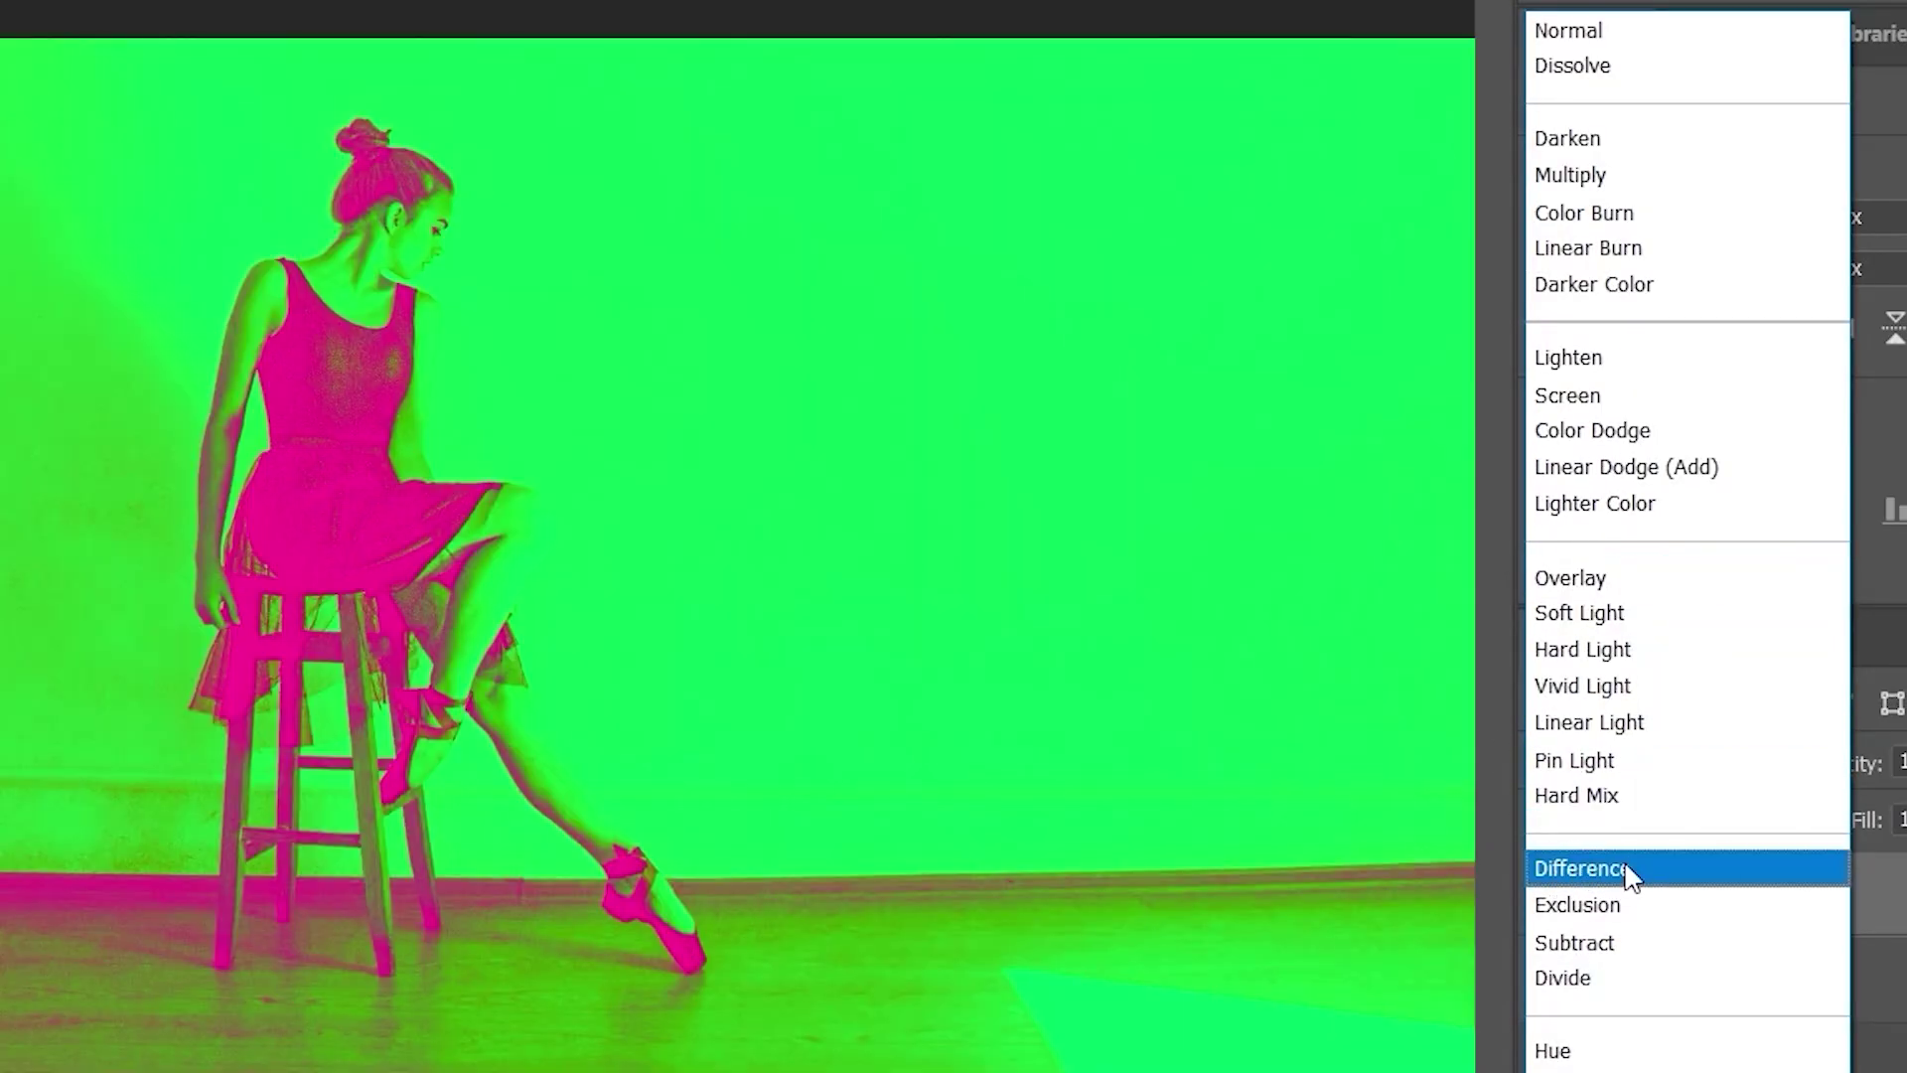
pyautogui.click(1625, 868)
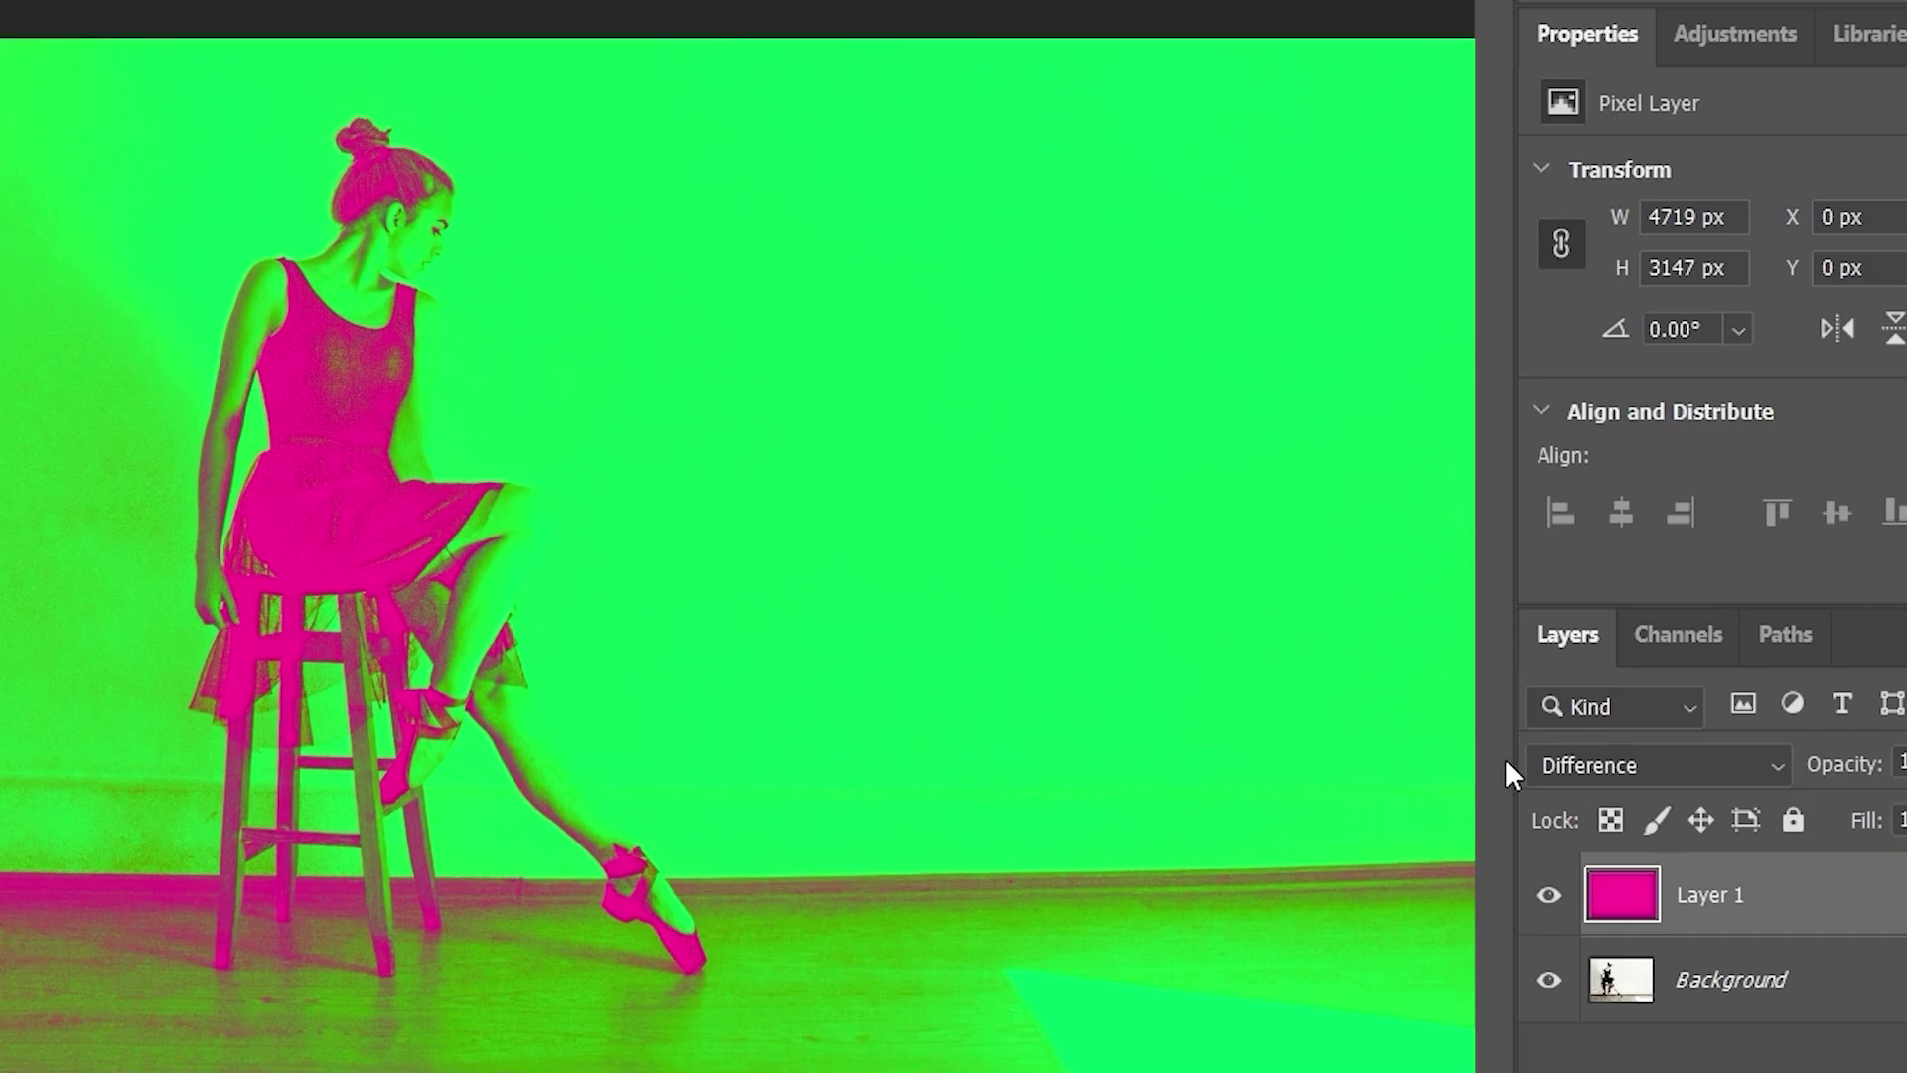
pyautogui.click(1569, 771)
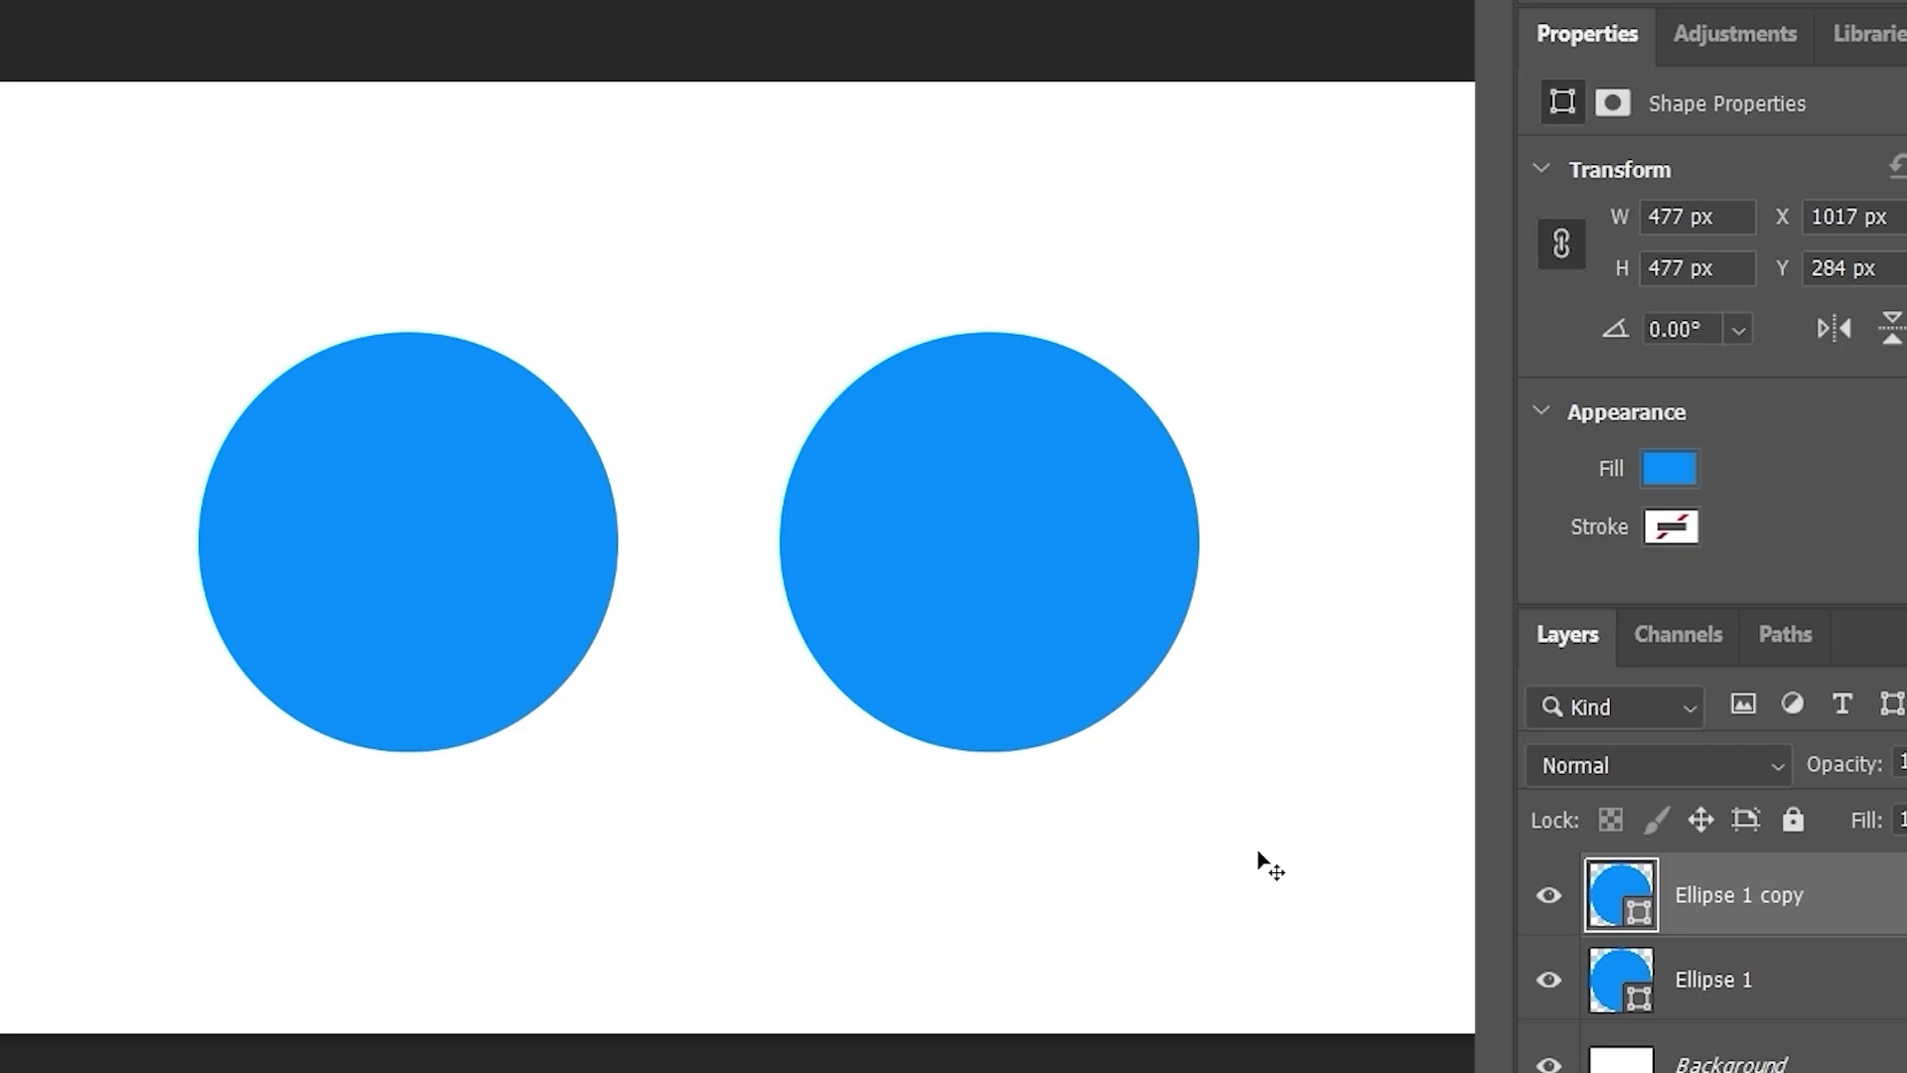
# - Select the left blue circle and examine its fill color values in the Color Picker
pyautogui.click(547, 675)
pyautogui.click(596, 735)
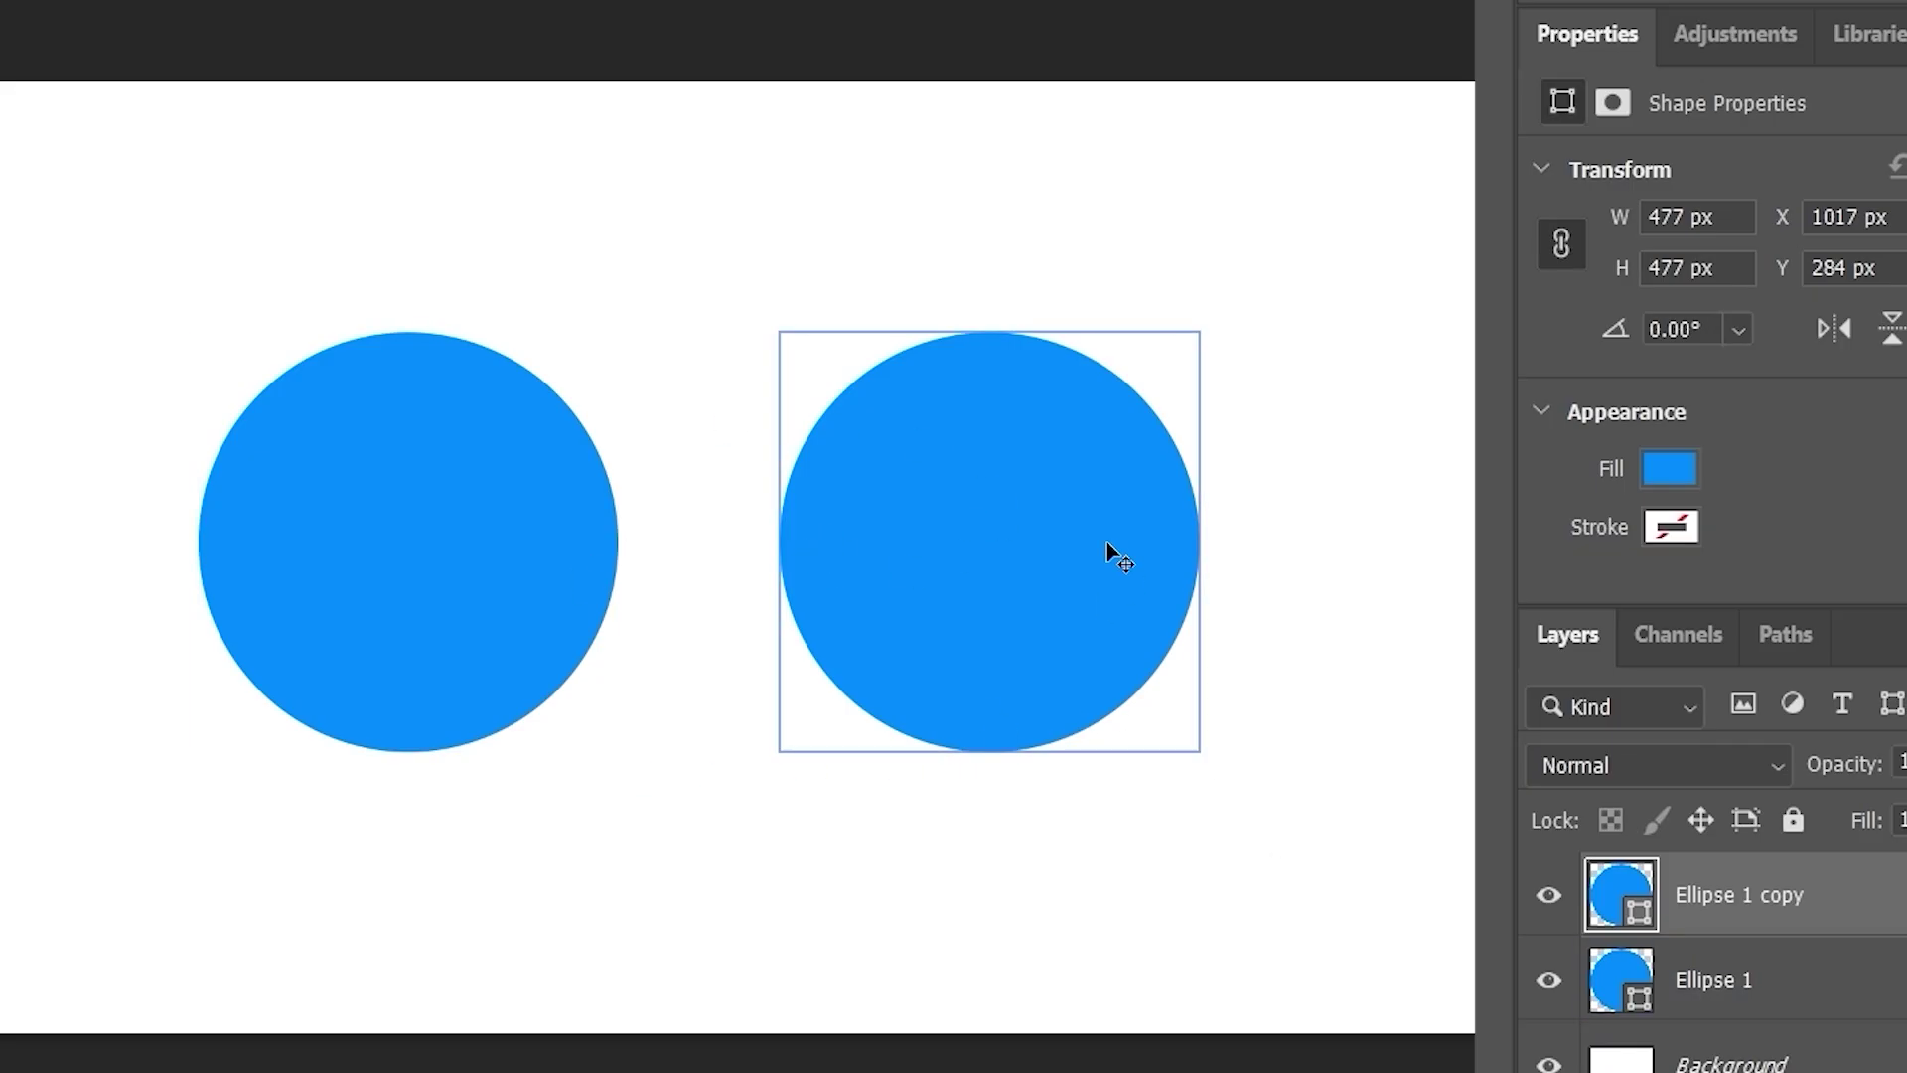
pyautogui.click(349, 503)
pyautogui.click(450, 551)
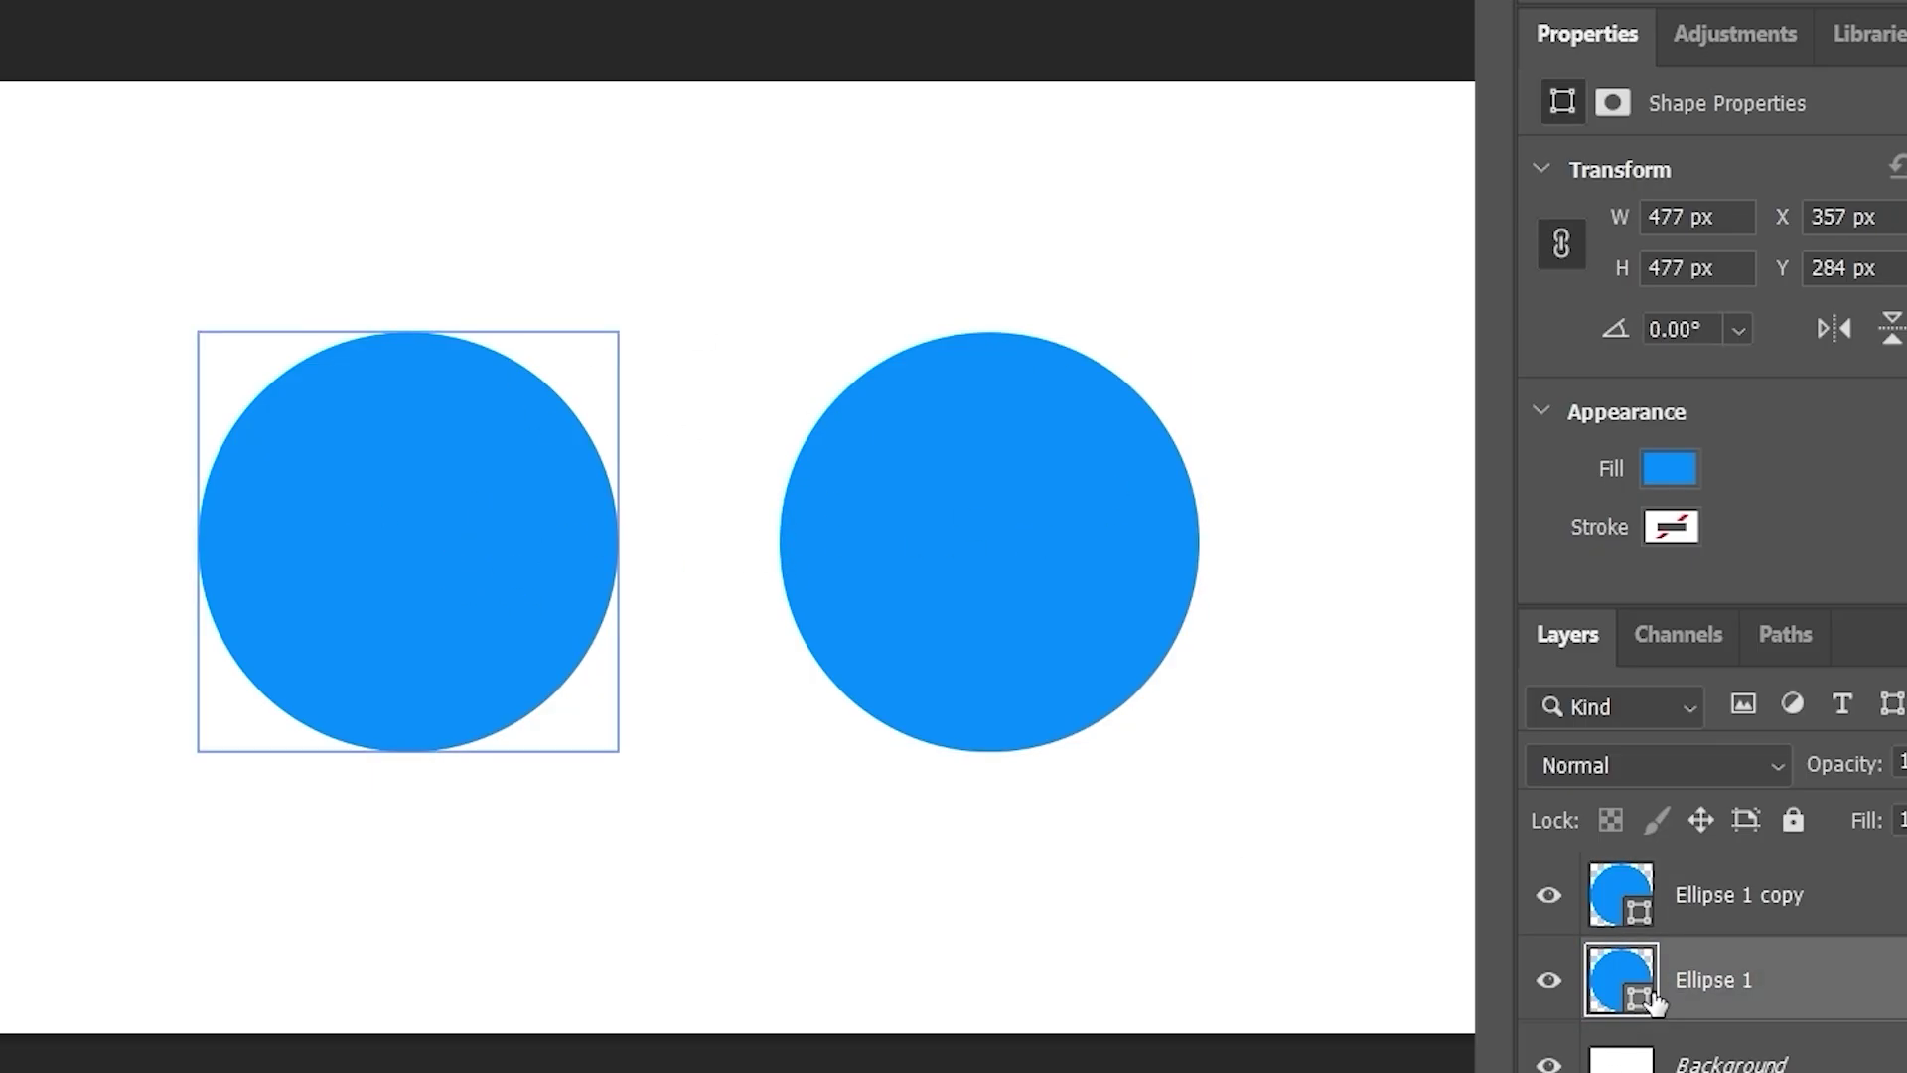
pyautogui.doubleClick(1622, 982)
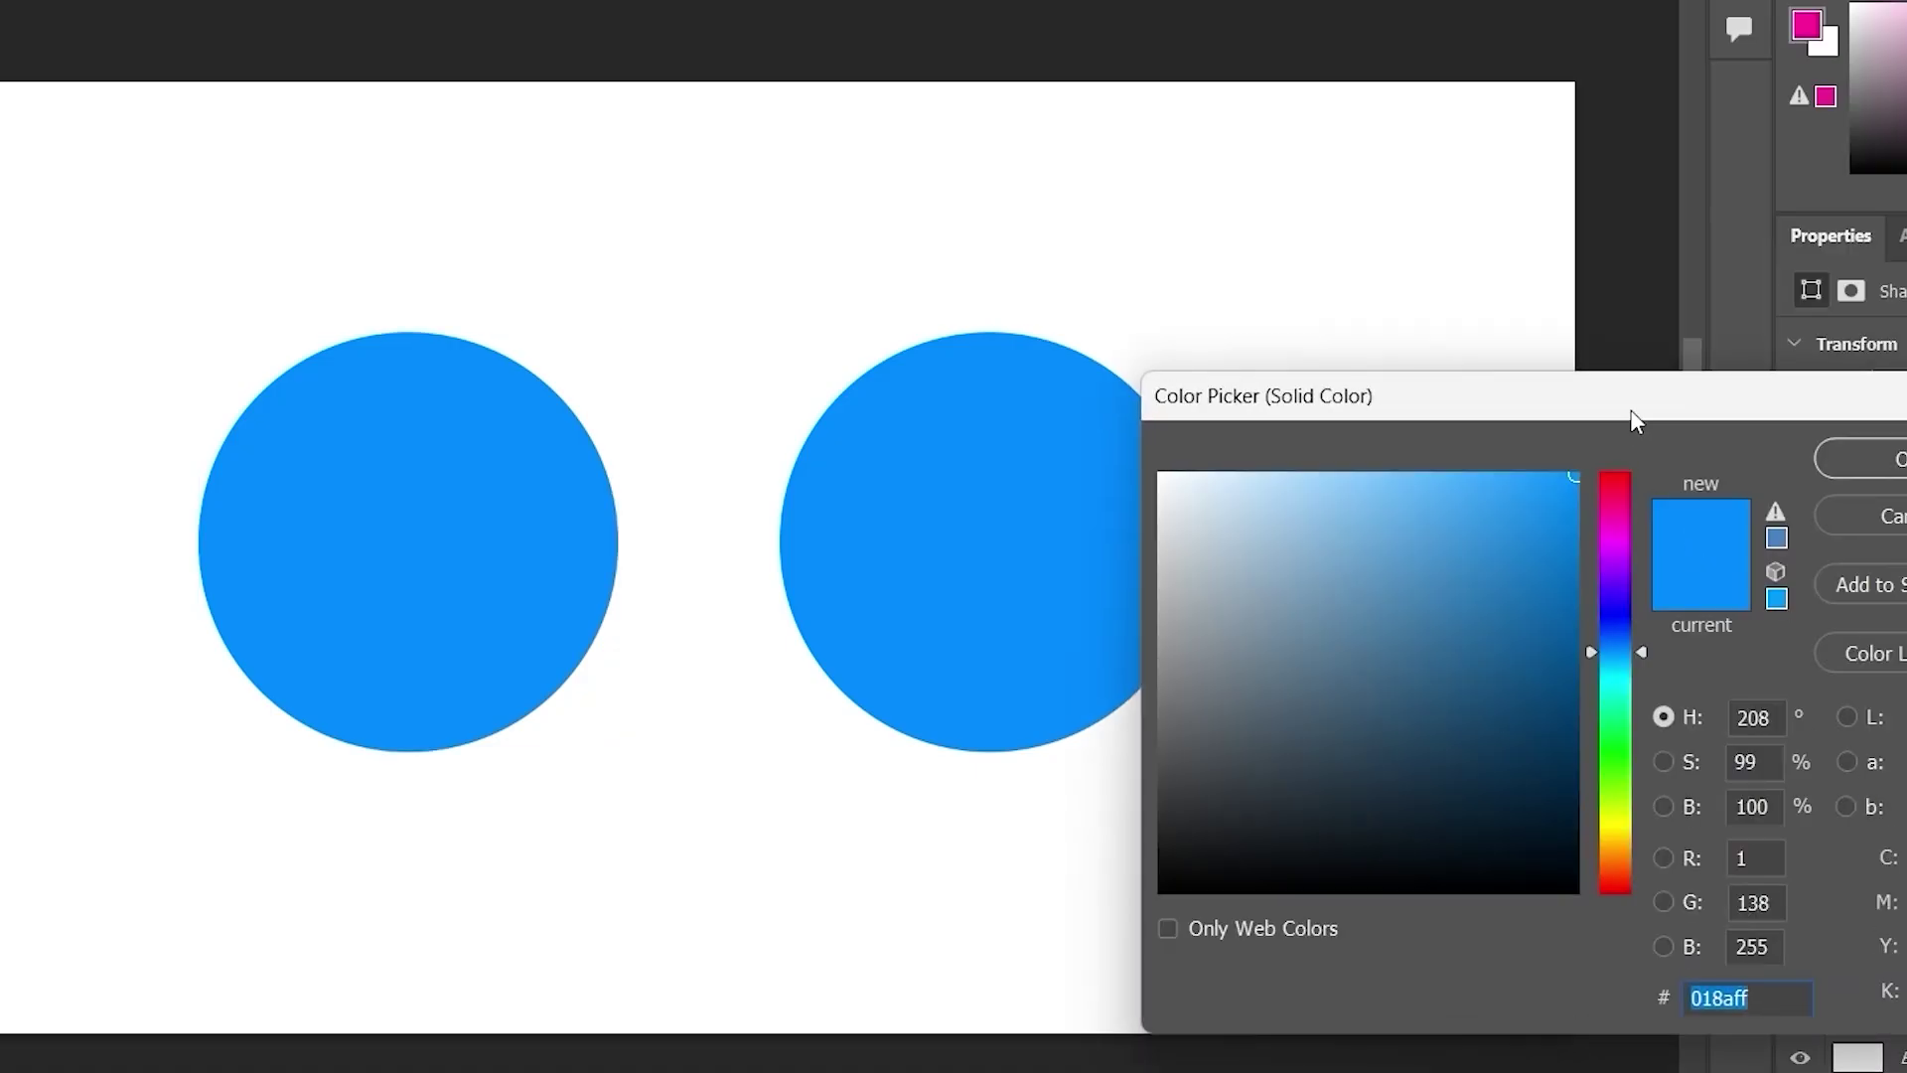
pyautogui.moveTo(1632, 420); pyautogui.dragTo(1718, 287)
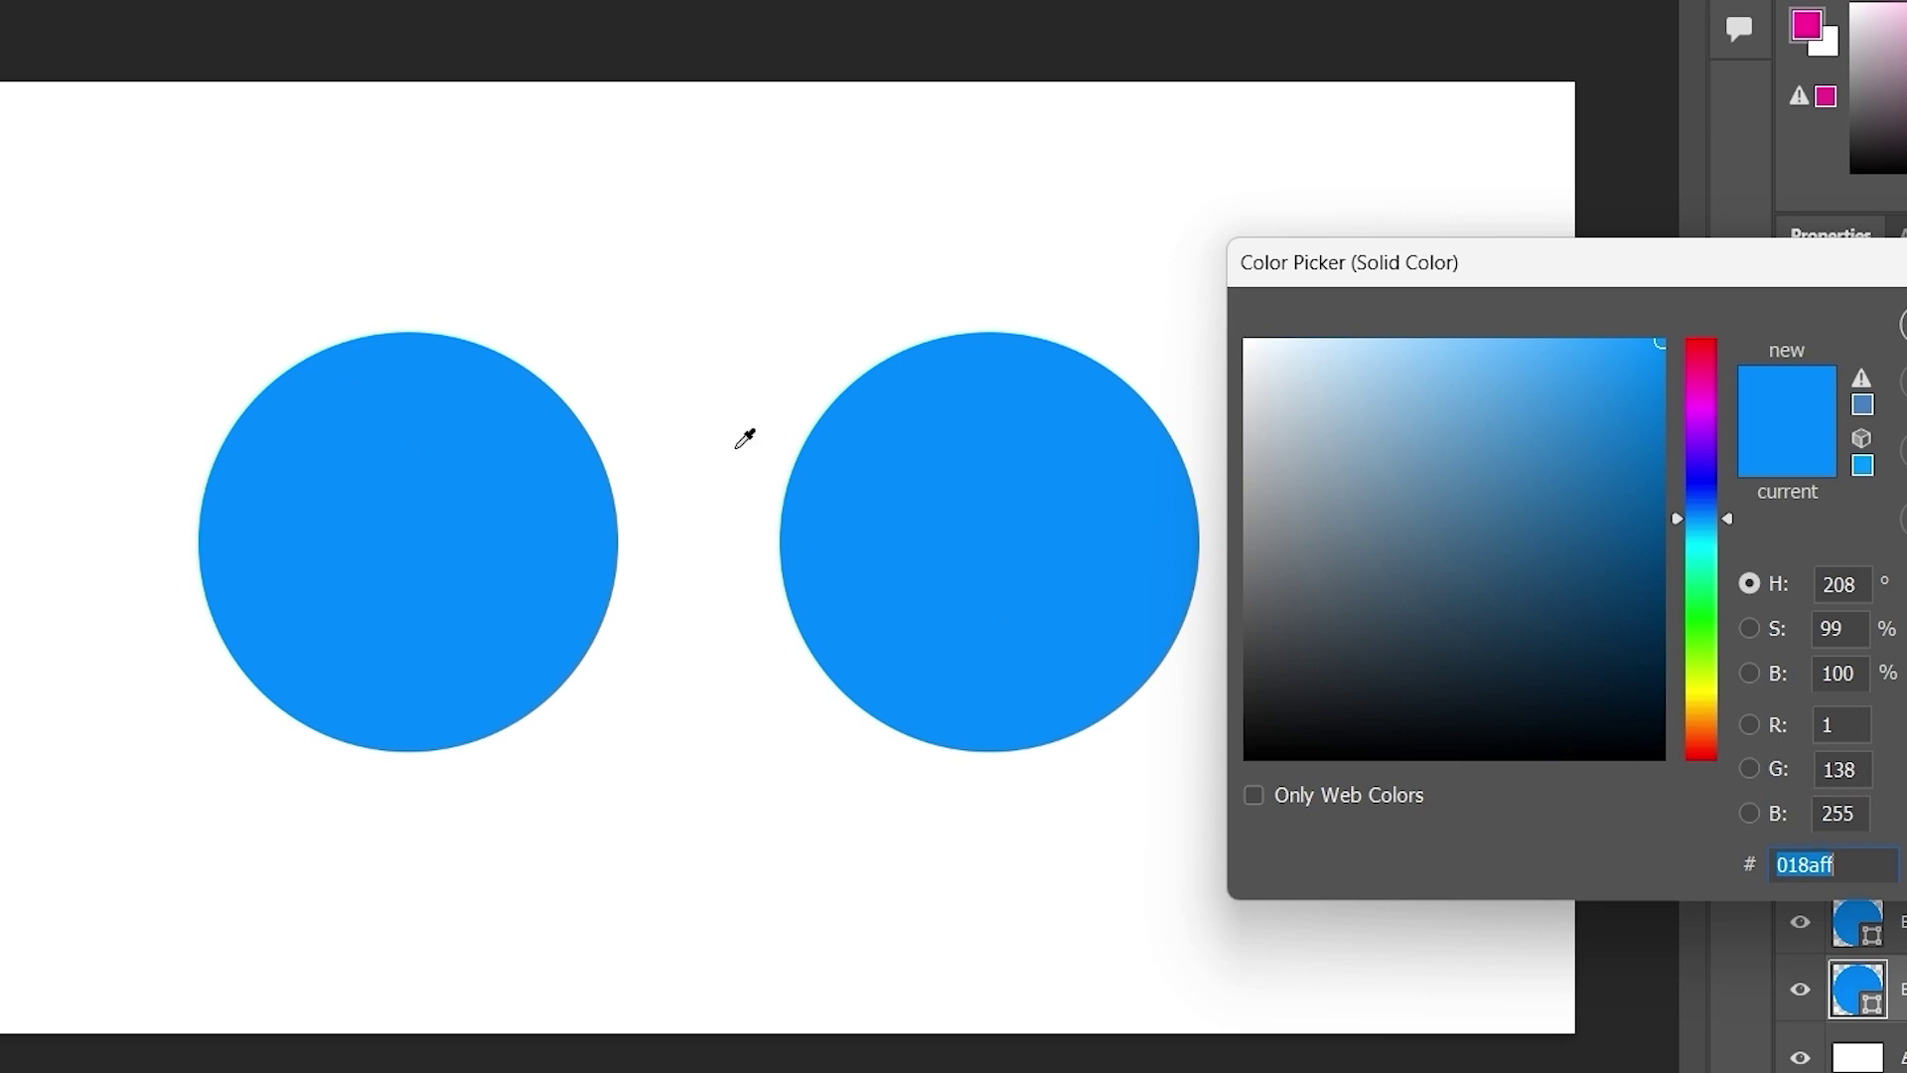
pyautogui.press('Return')
# - Examine the right blue circle's fill color in the Color Picker to compare it with the left one
pyautogui.click(1880, 936)
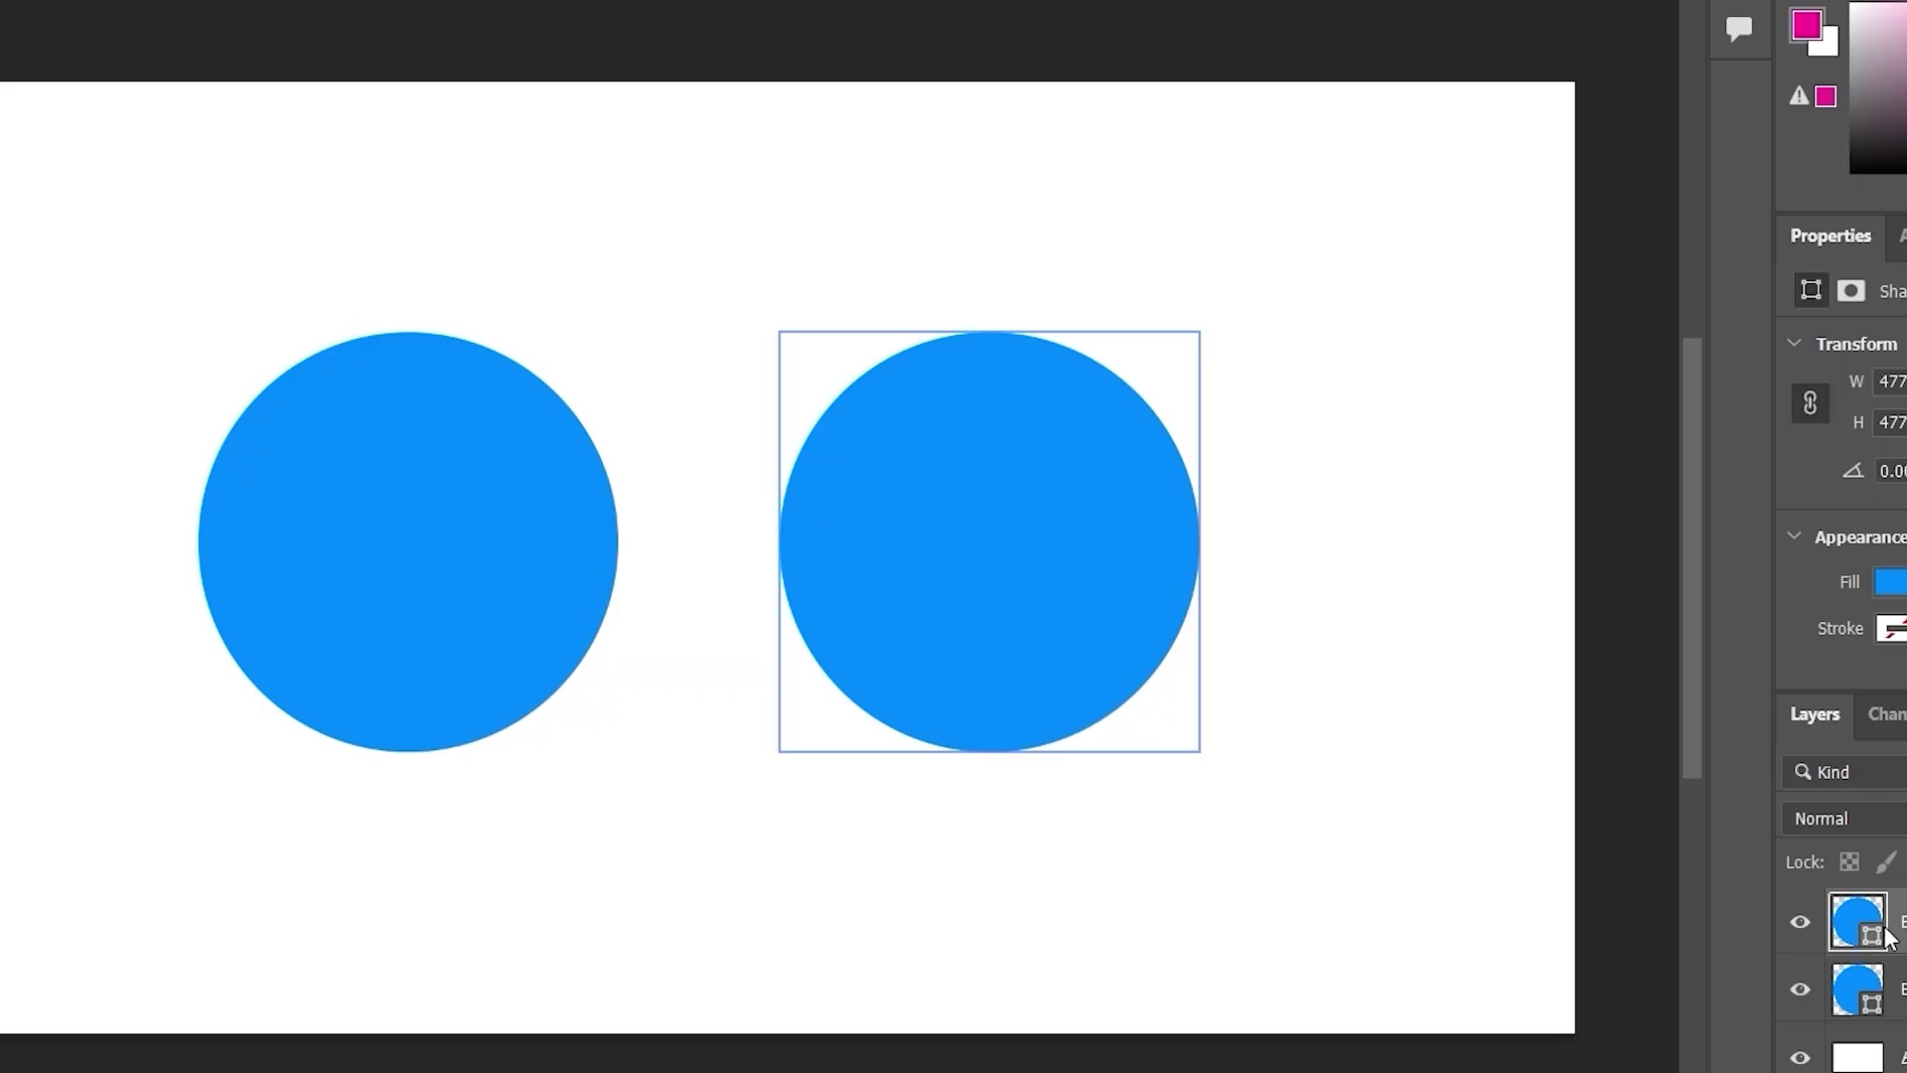
pyautogui.doubleClick(1878, 934)
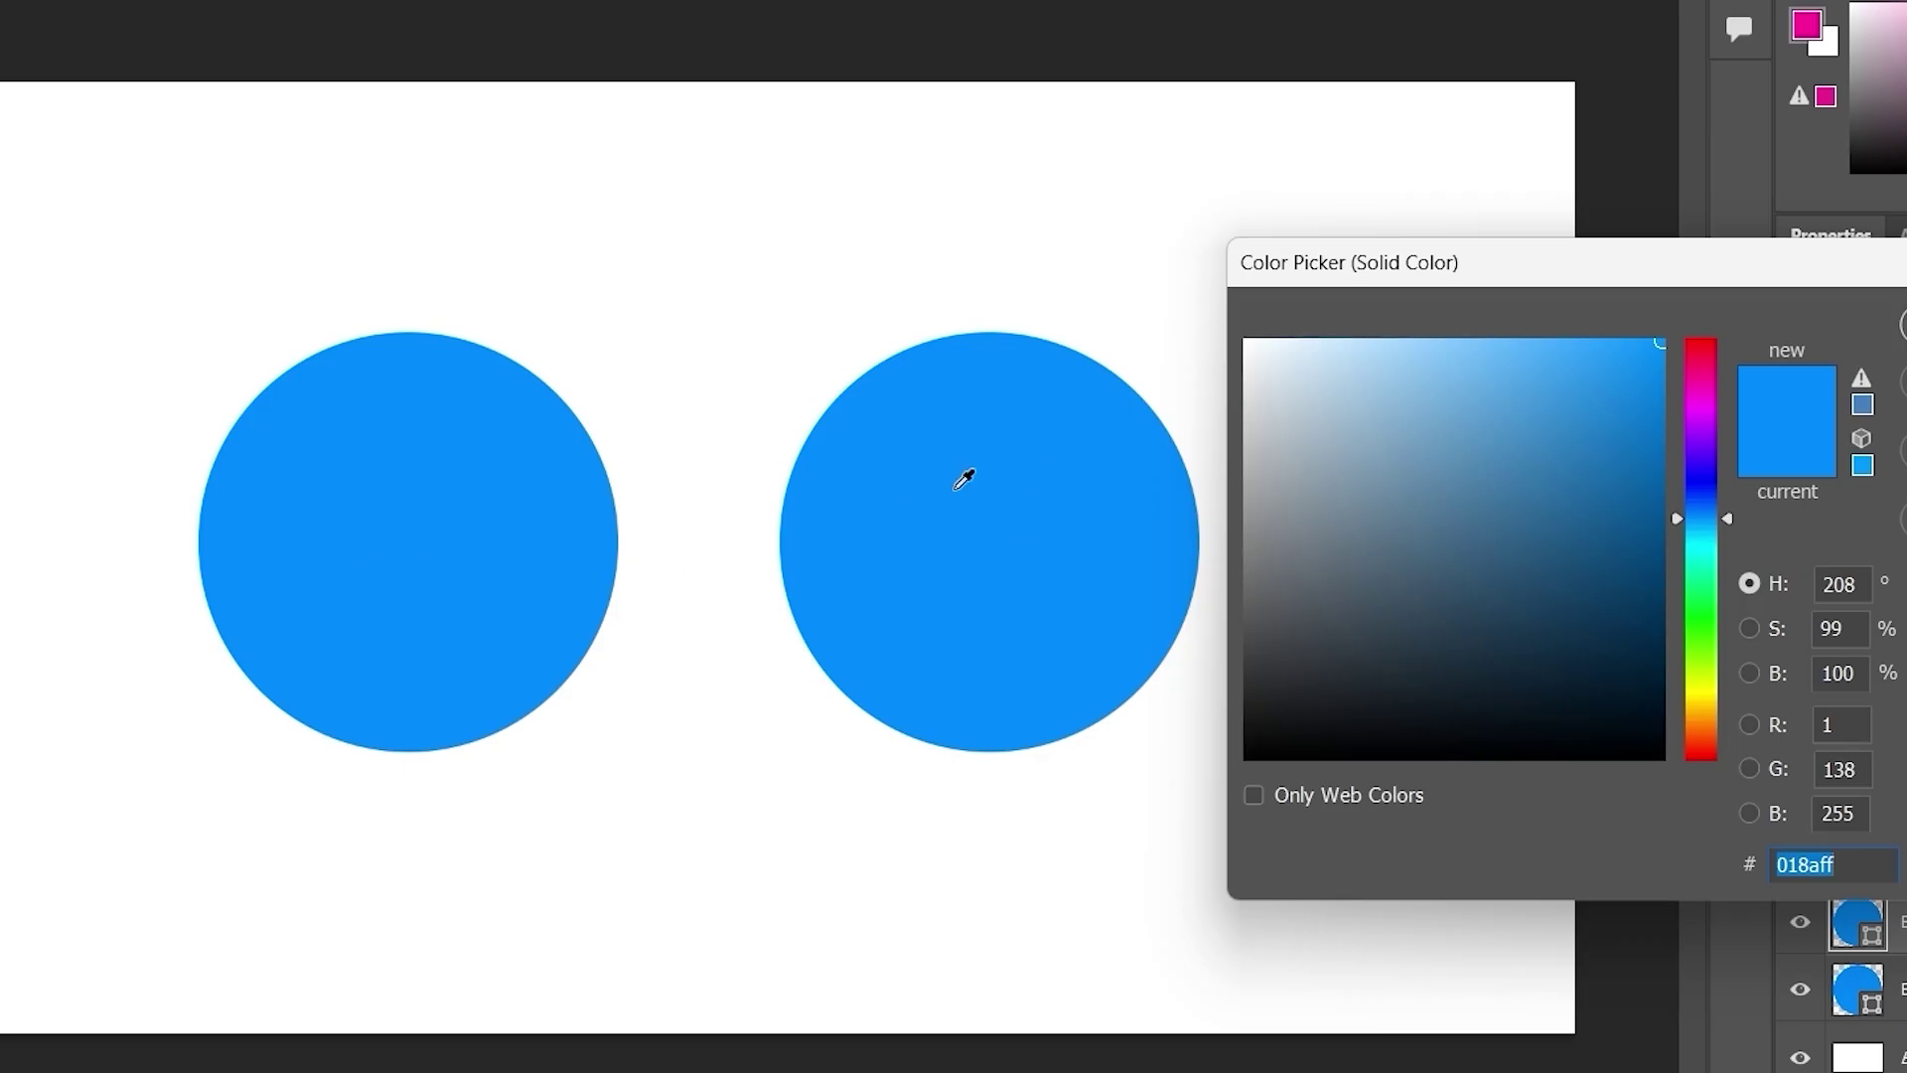
pyautogui.press('Return')
# - Reposition the two blue circles side by side, placing the right one at about X 1013 px, Y 302 px
pyautogui.moveTo(1049, 548); pyautogui.dragTo(996, 558)
pyautogui.moveTo(534, 563); pyautogui.dragTo(630, 567)
pyautogui.moveTo(844, 587); pyautogui.dragTo(926, 583)
pyautogui.moveTo(644, 578); pyautogui.dragTo(550, 533)
pyautogui.click(937, 576)
pyautogui.moveTo(1055, 564); pyautogui.dragTo(1059, 562)
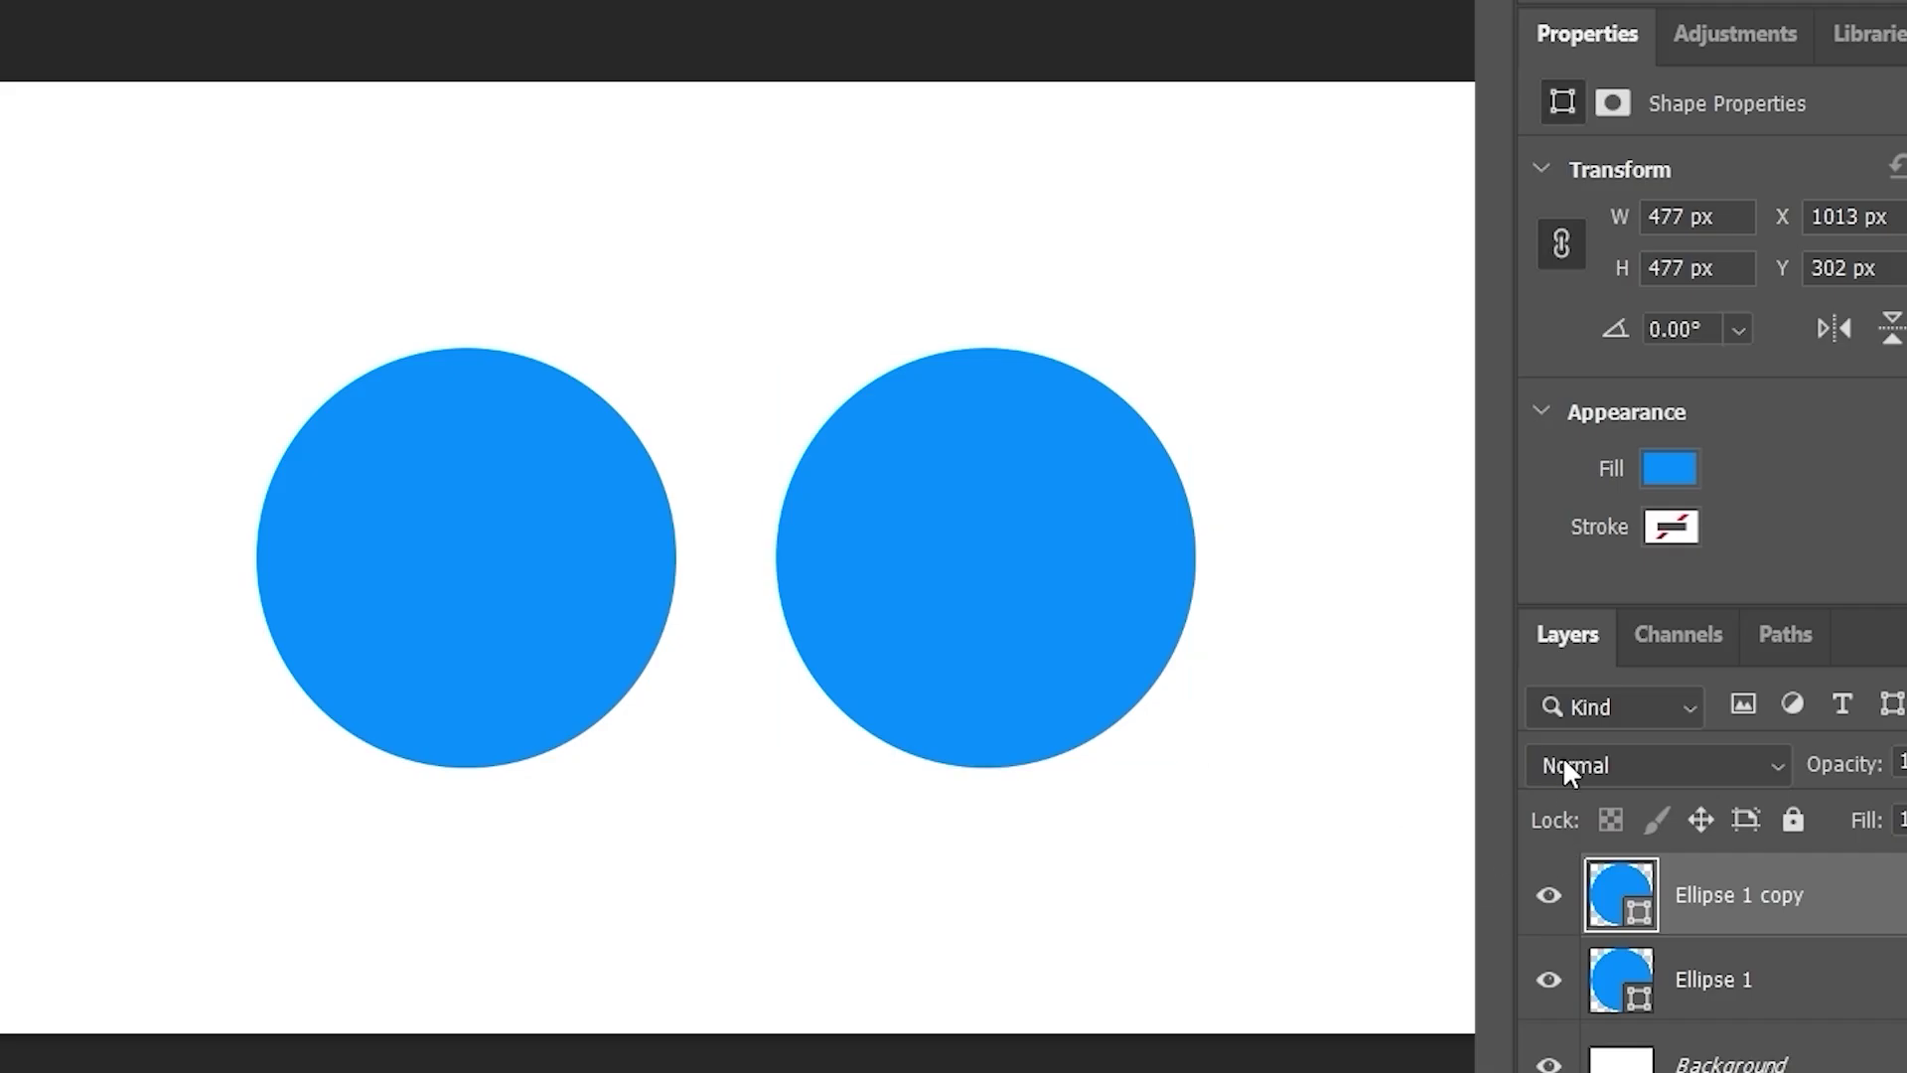
# - Overlap the blue circles with the copy at about X 791 px, Y 210 px, and set the copy to Difference
pyautogui.moveTo(1043, 583); pyautogui.dragTo(525, 489)
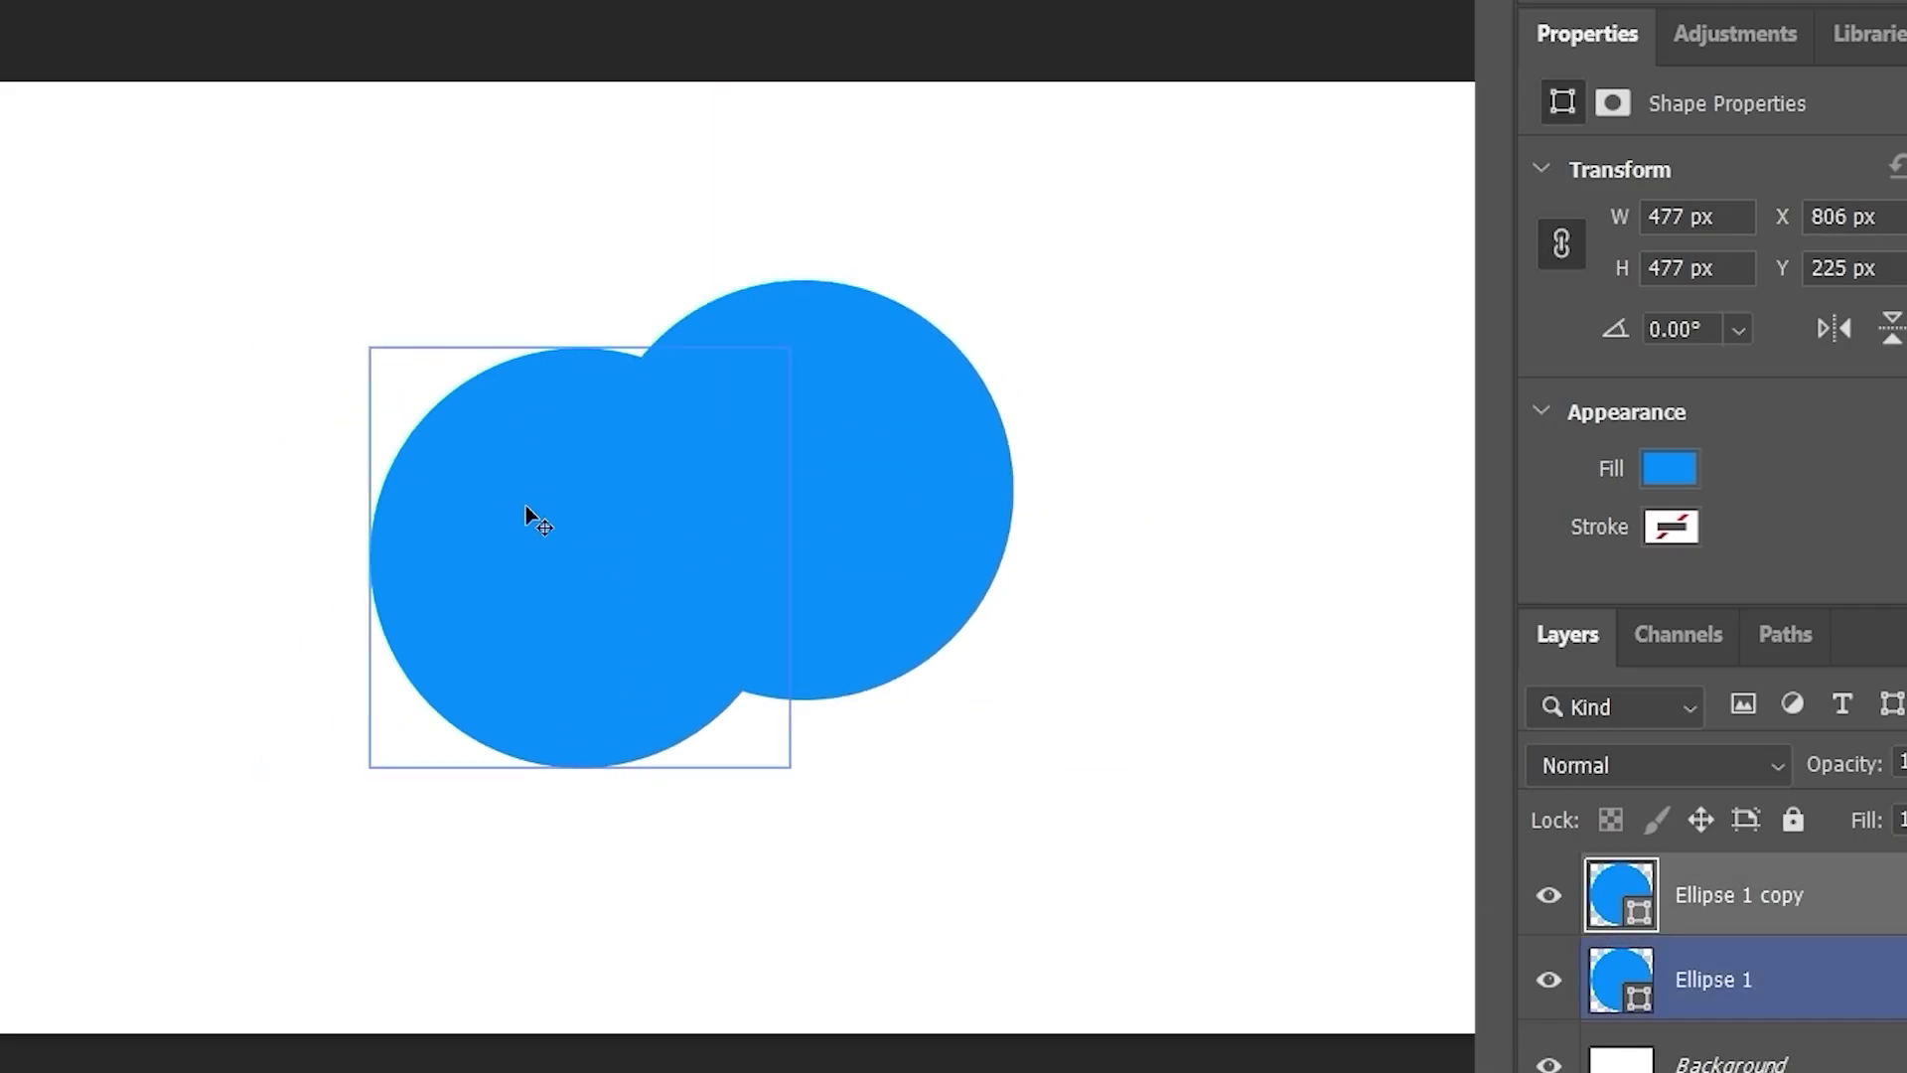
pyautogui.moveTo(896, 425)
pyautogui.mouseDown()
pyautogui.moveTo(932, 405)
pyautogui.moveTo(883, 411)
pyautogui.mouseUp()
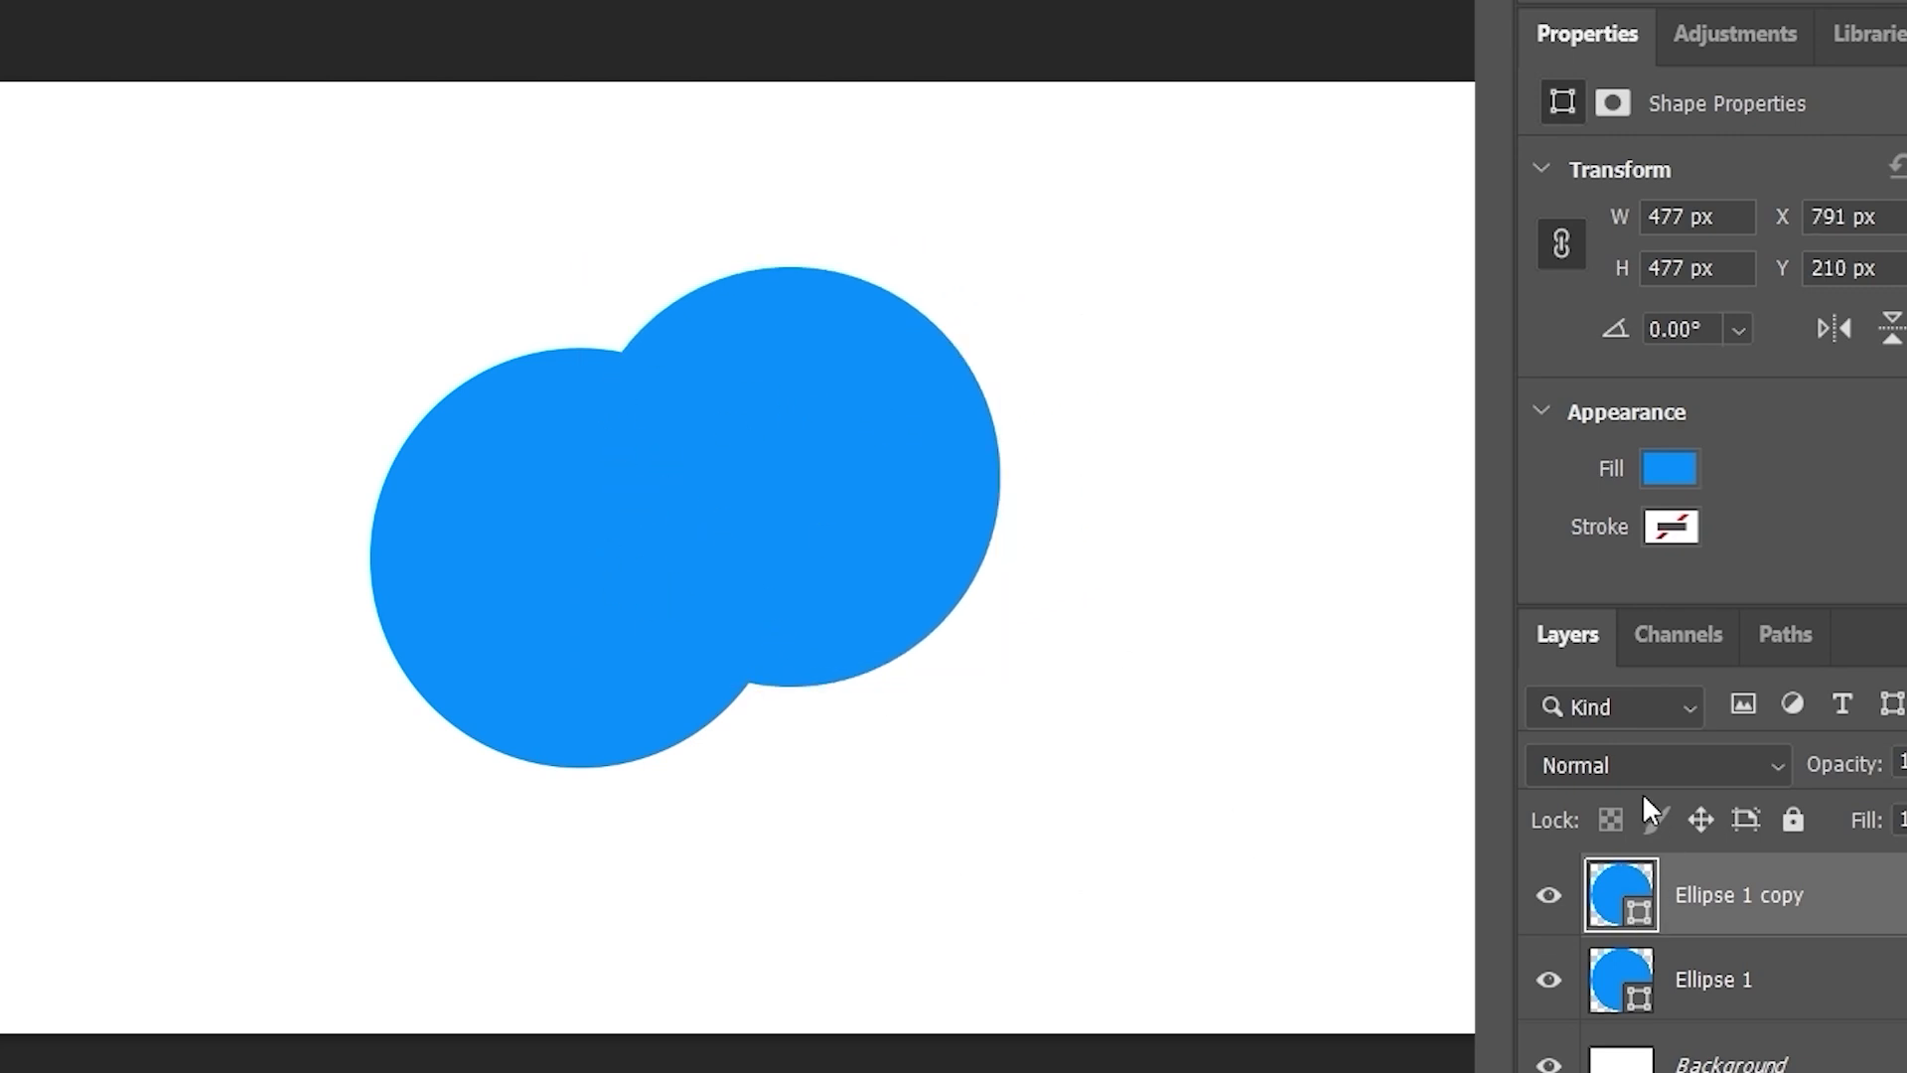
pyautogui.click(1630, 763)
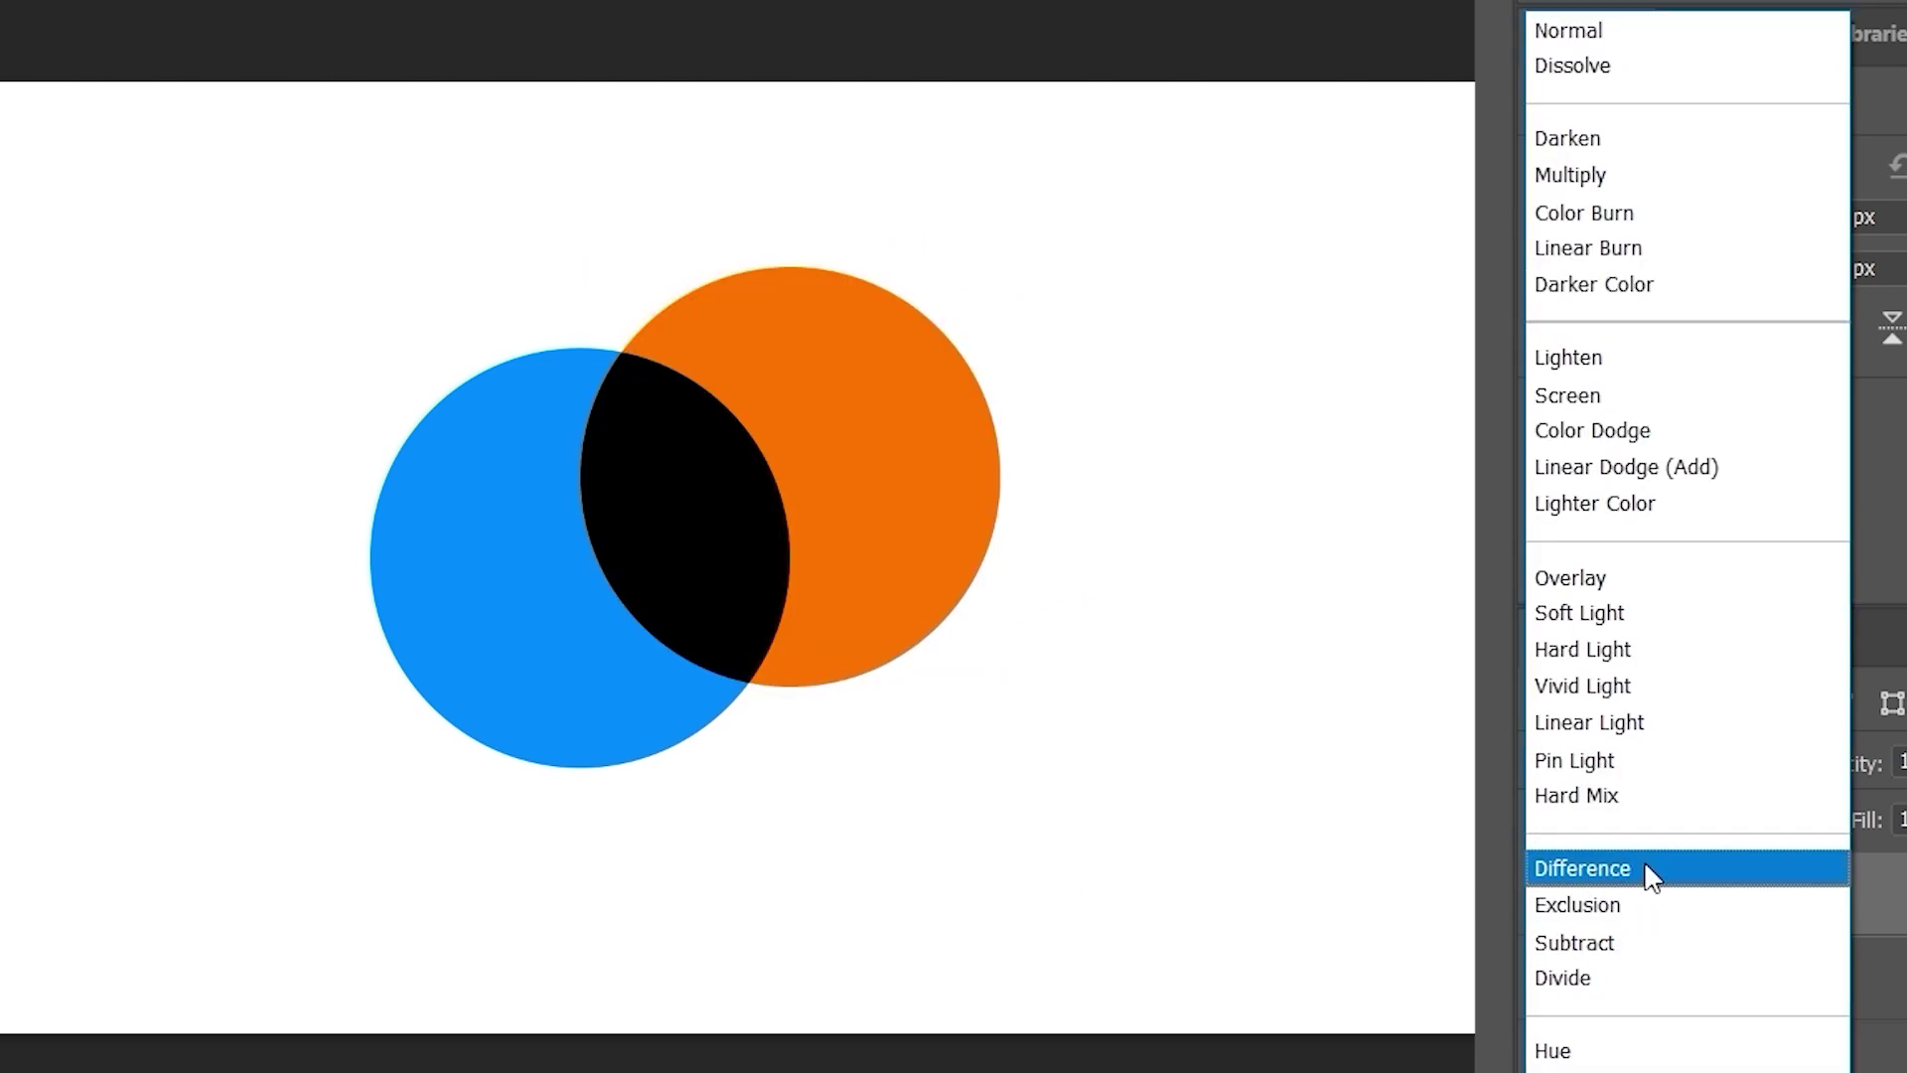
pyautogui.click(1599, 879)
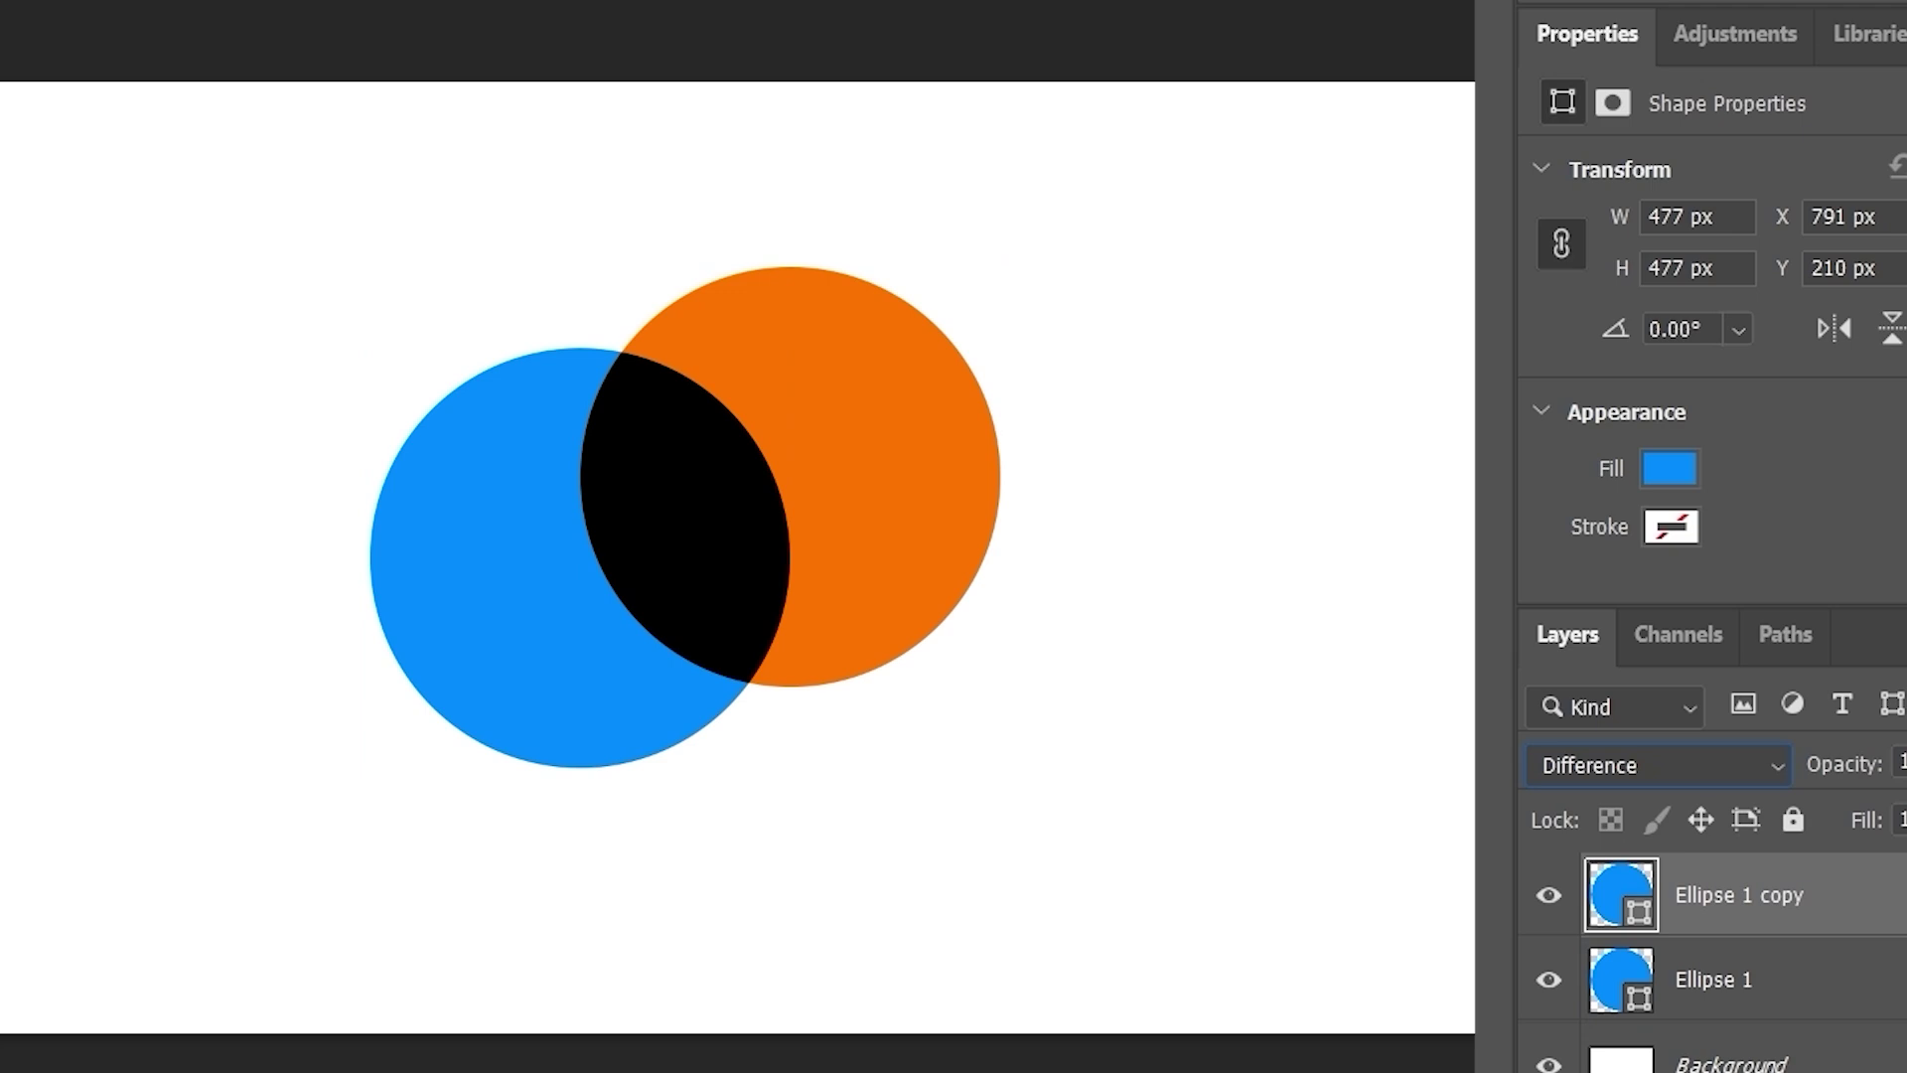
# - Sample the circles' overlap with the foreground Color Picker to read its color, and cancel without changing the foreground
pyautogui.click(1806, 24)
pyautogui.moveTo(1337, 252); pyautogui.dragTo(1273, 224)
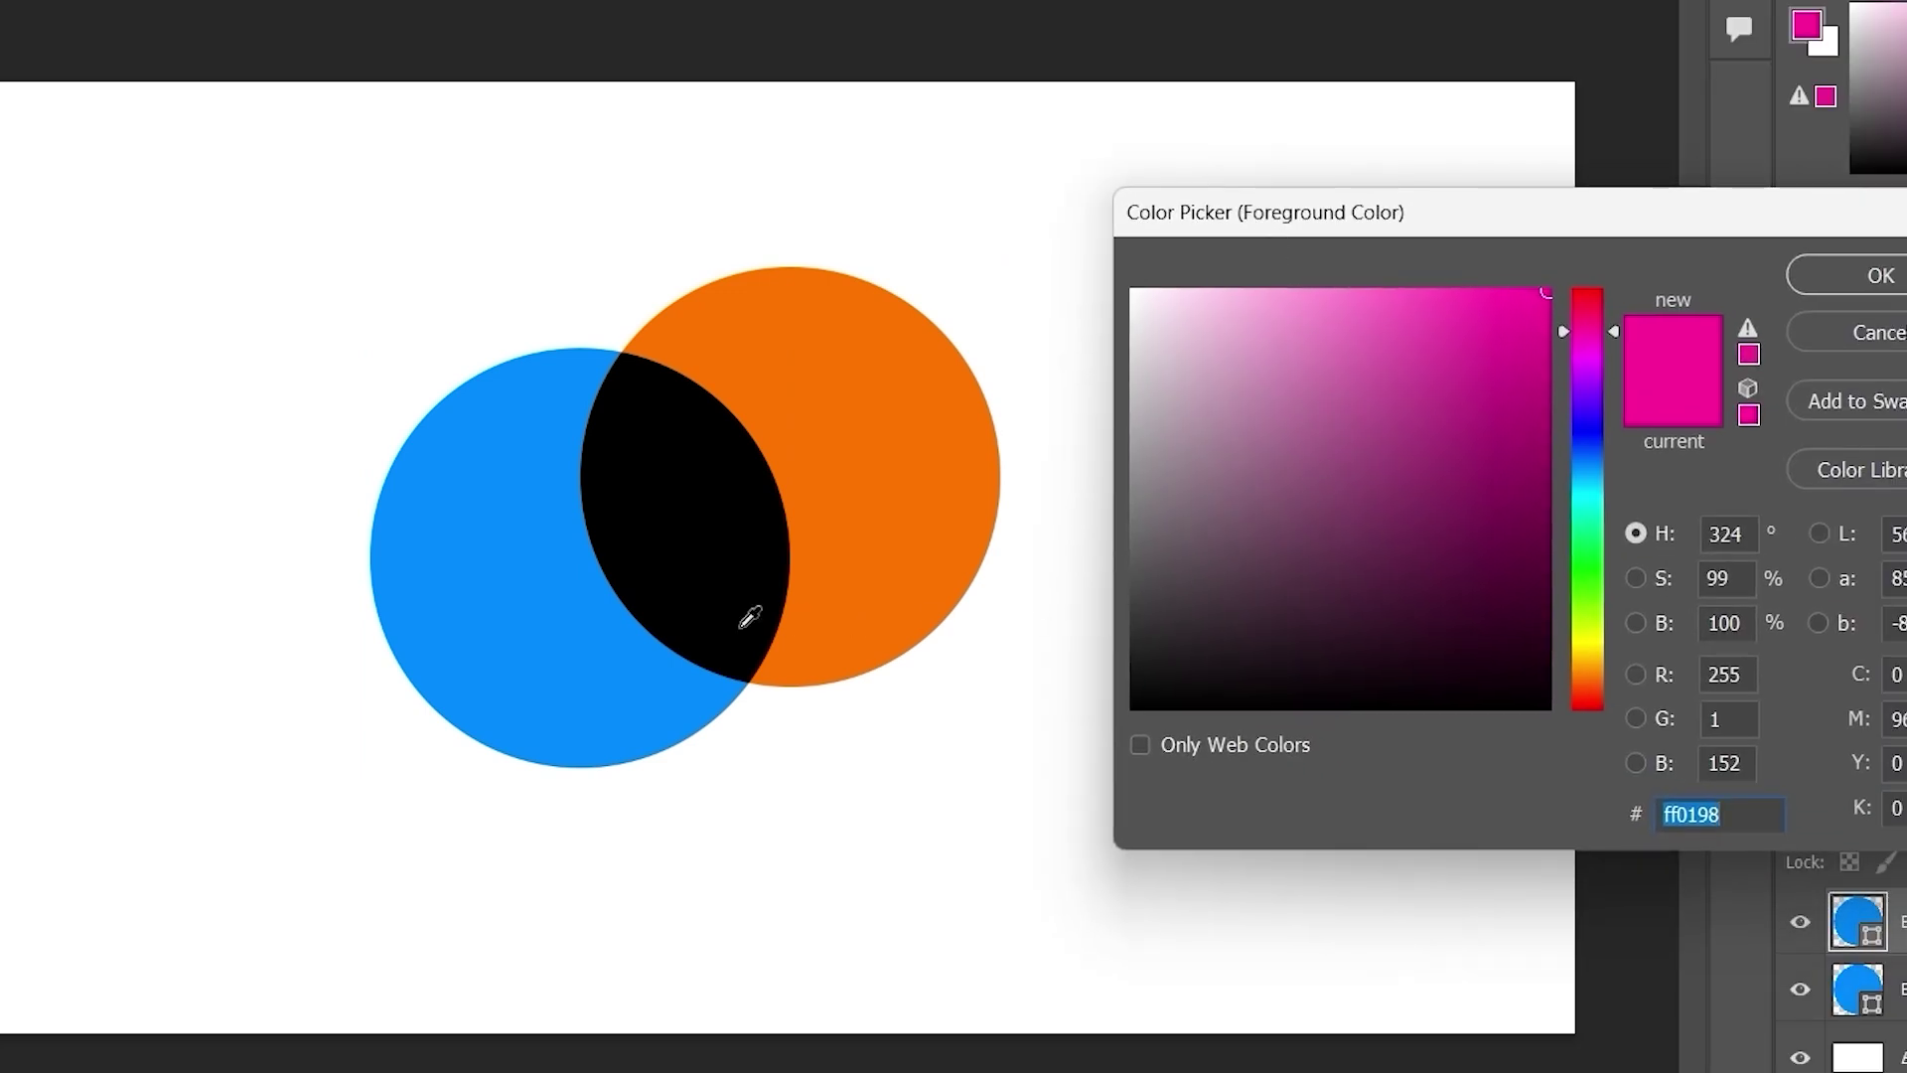
pyautogui.click(704, 499)
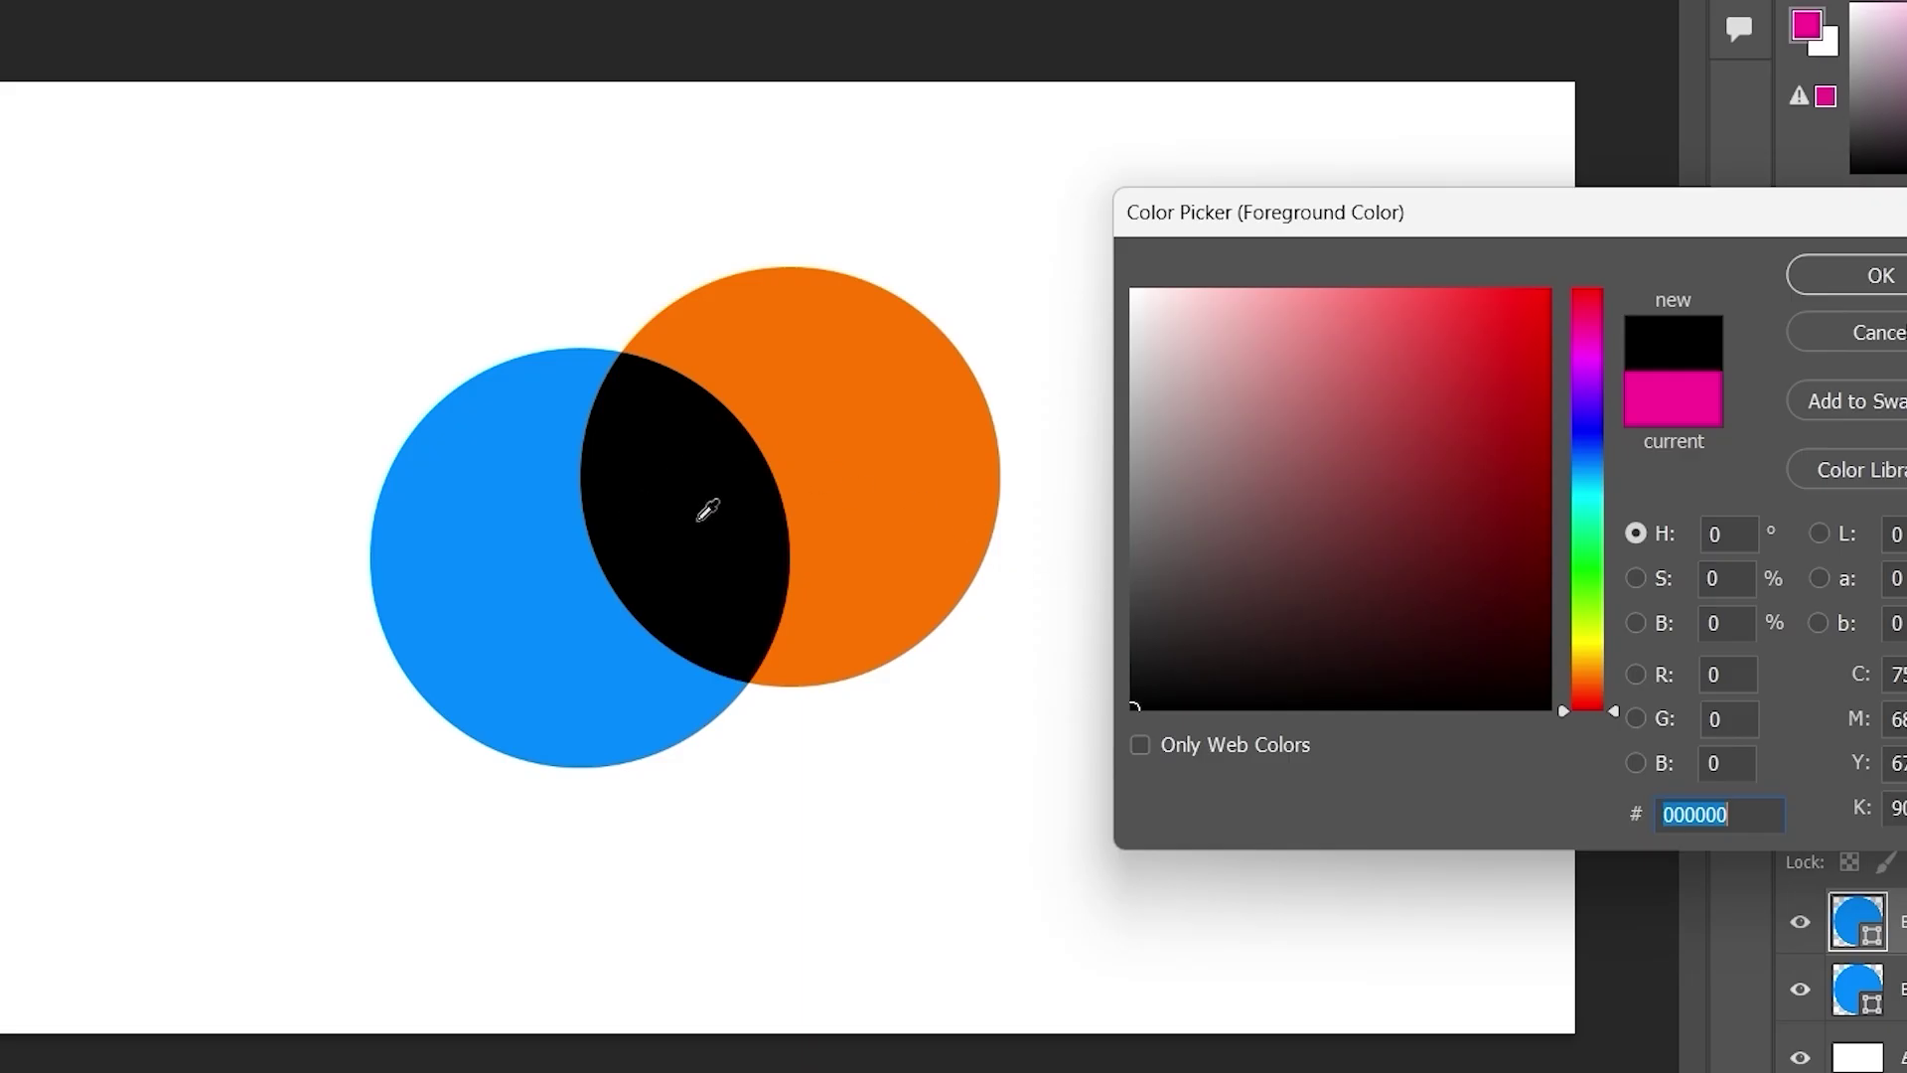
pyautogui.press('Escape')
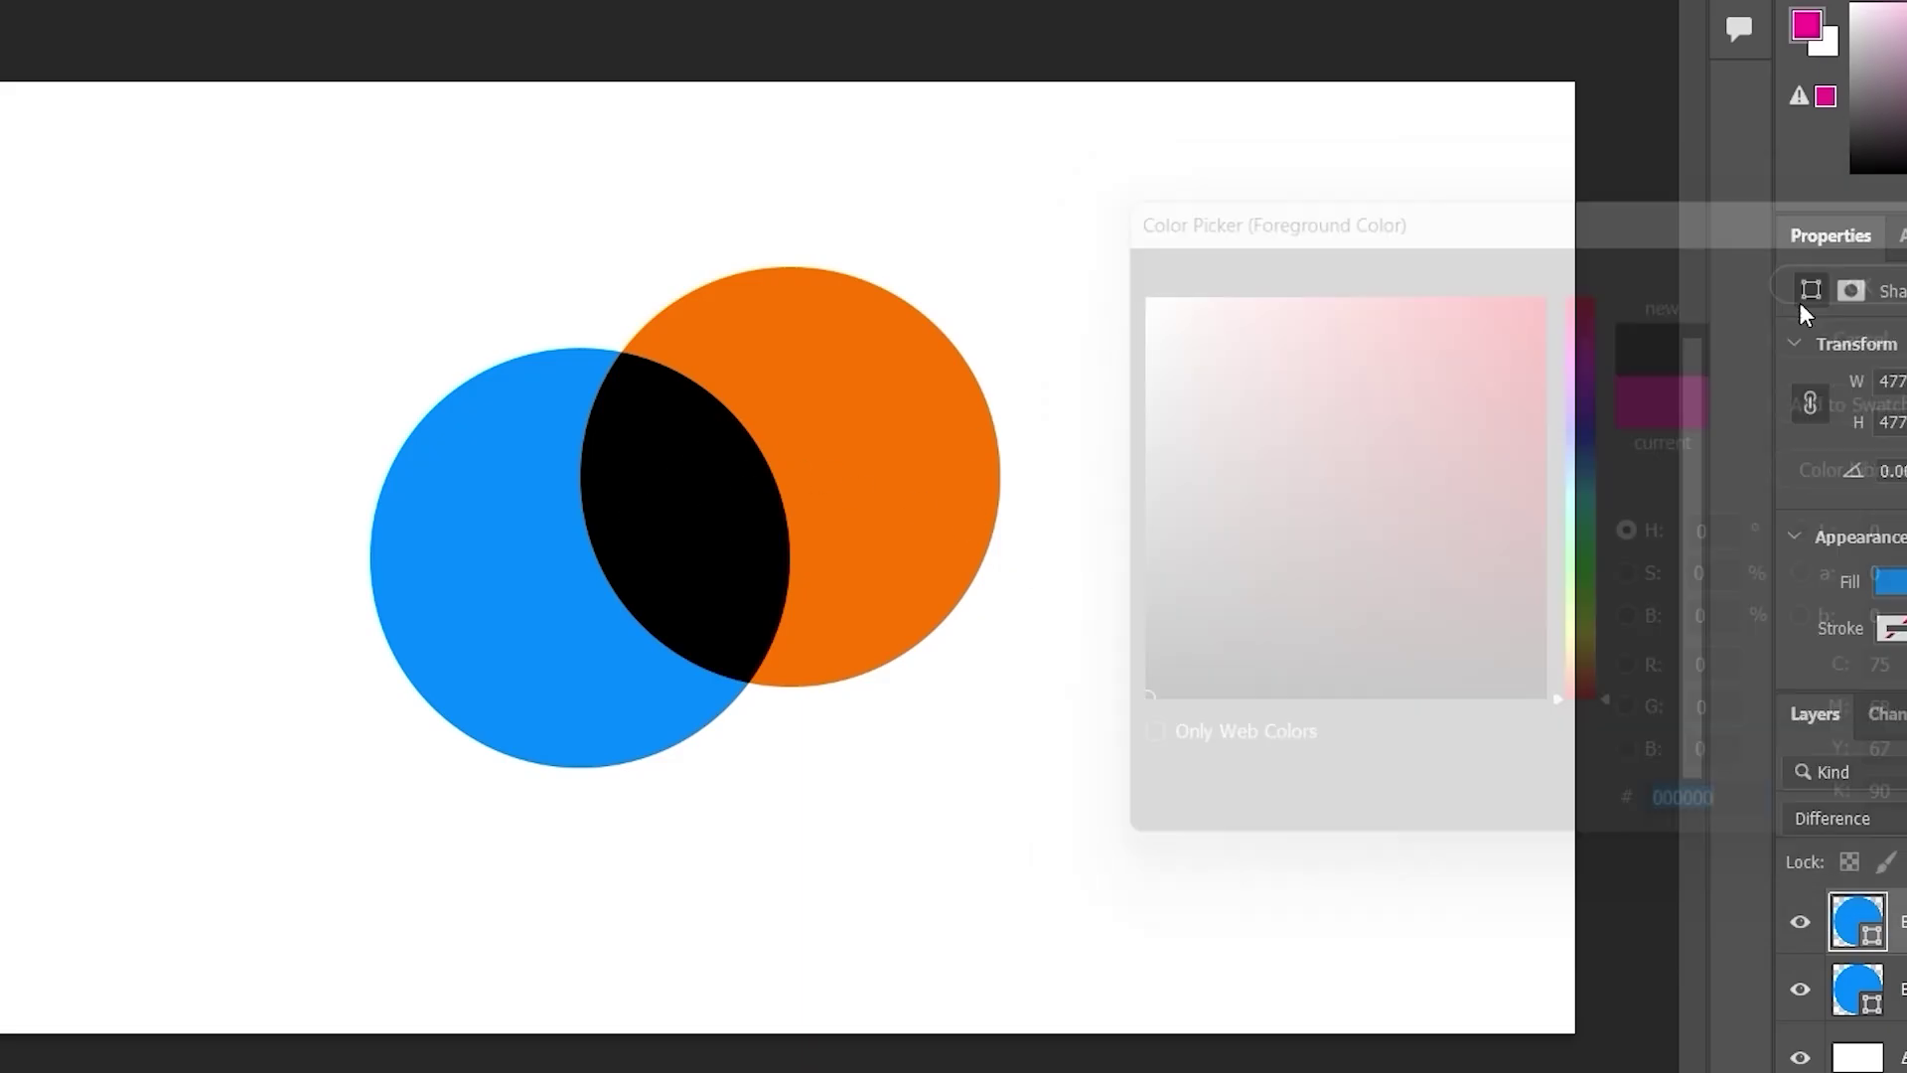
# - Separate the two circles side by side, with the red copy at about X 1048 px, Y 282 px
pyautogui.moveTo(930, 491); pyautogui.dragTo(1000, 566)
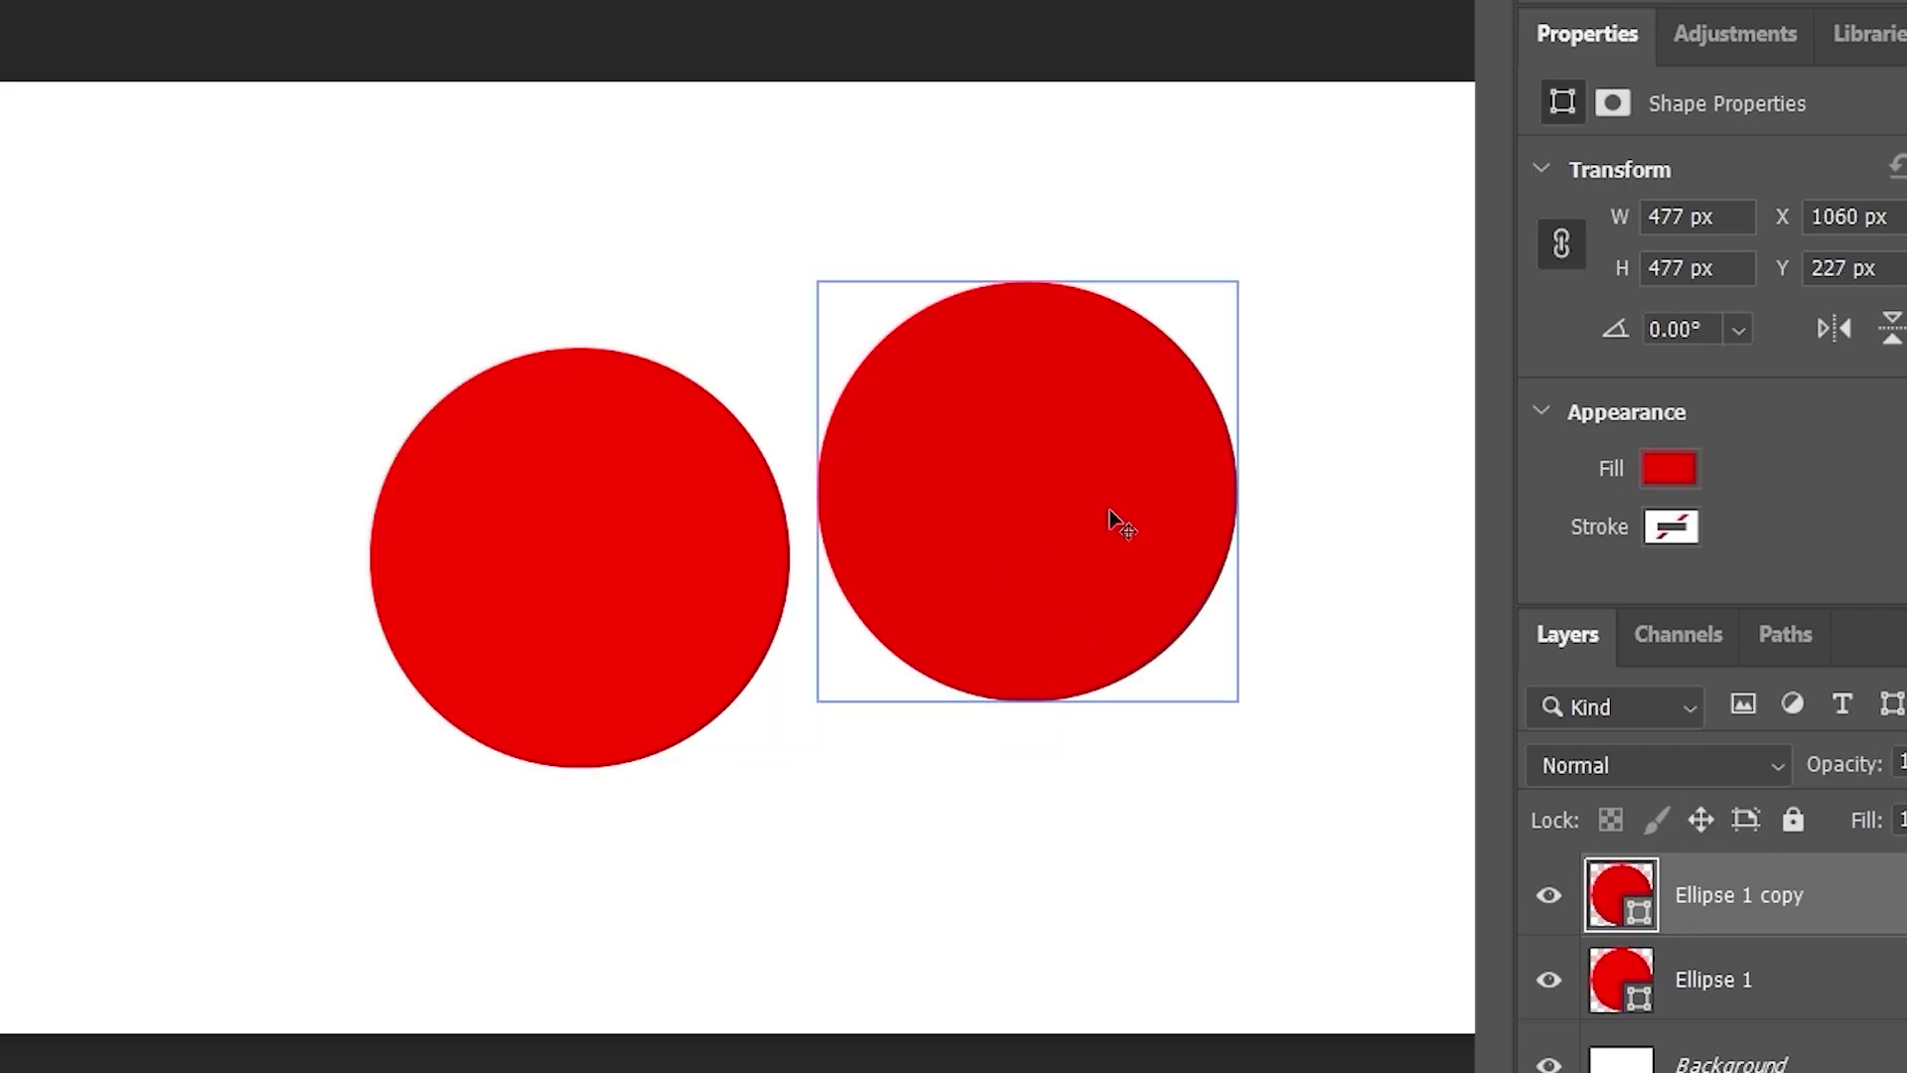
pyautogui.moveTo(1110, 510); pyautogui.dragTo(1128, 545)
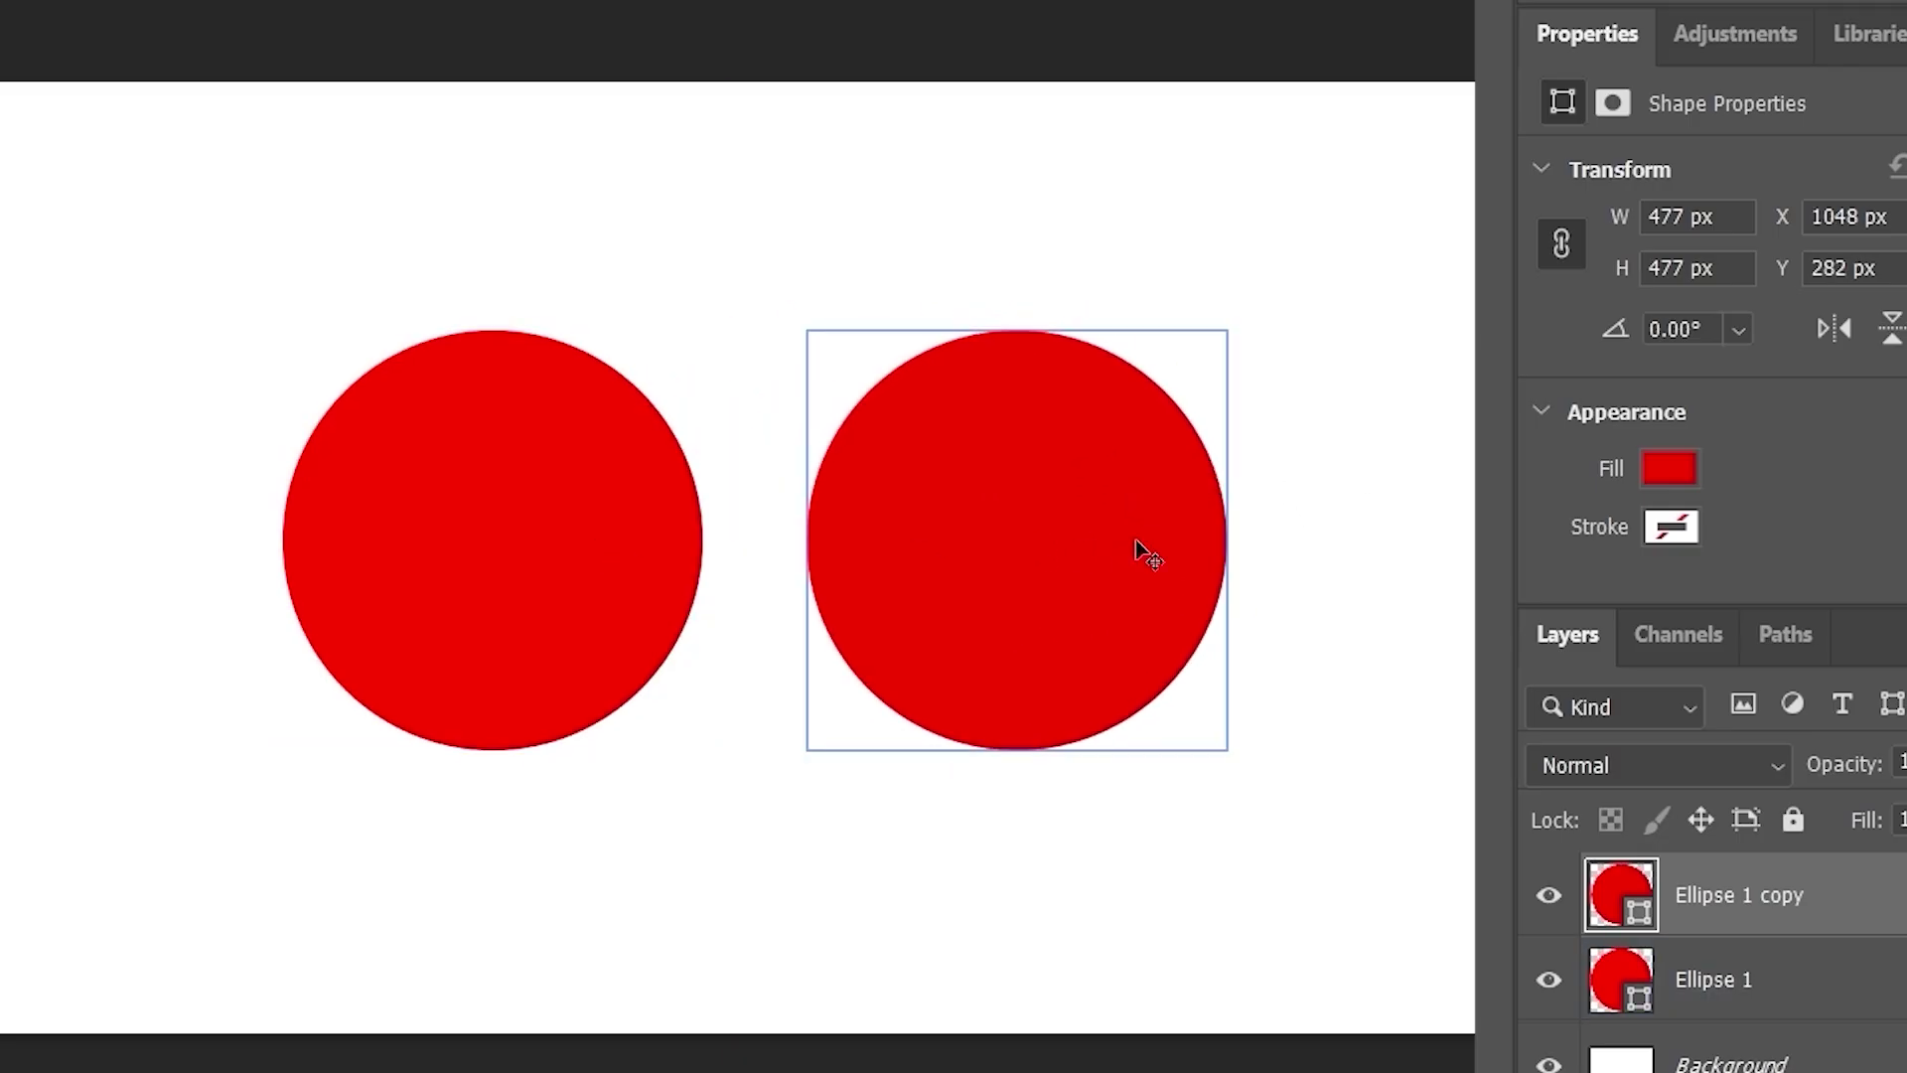
# - Select the left red circle and examine its fill color values in the Color Picker
pyautogui.click(599, 541)
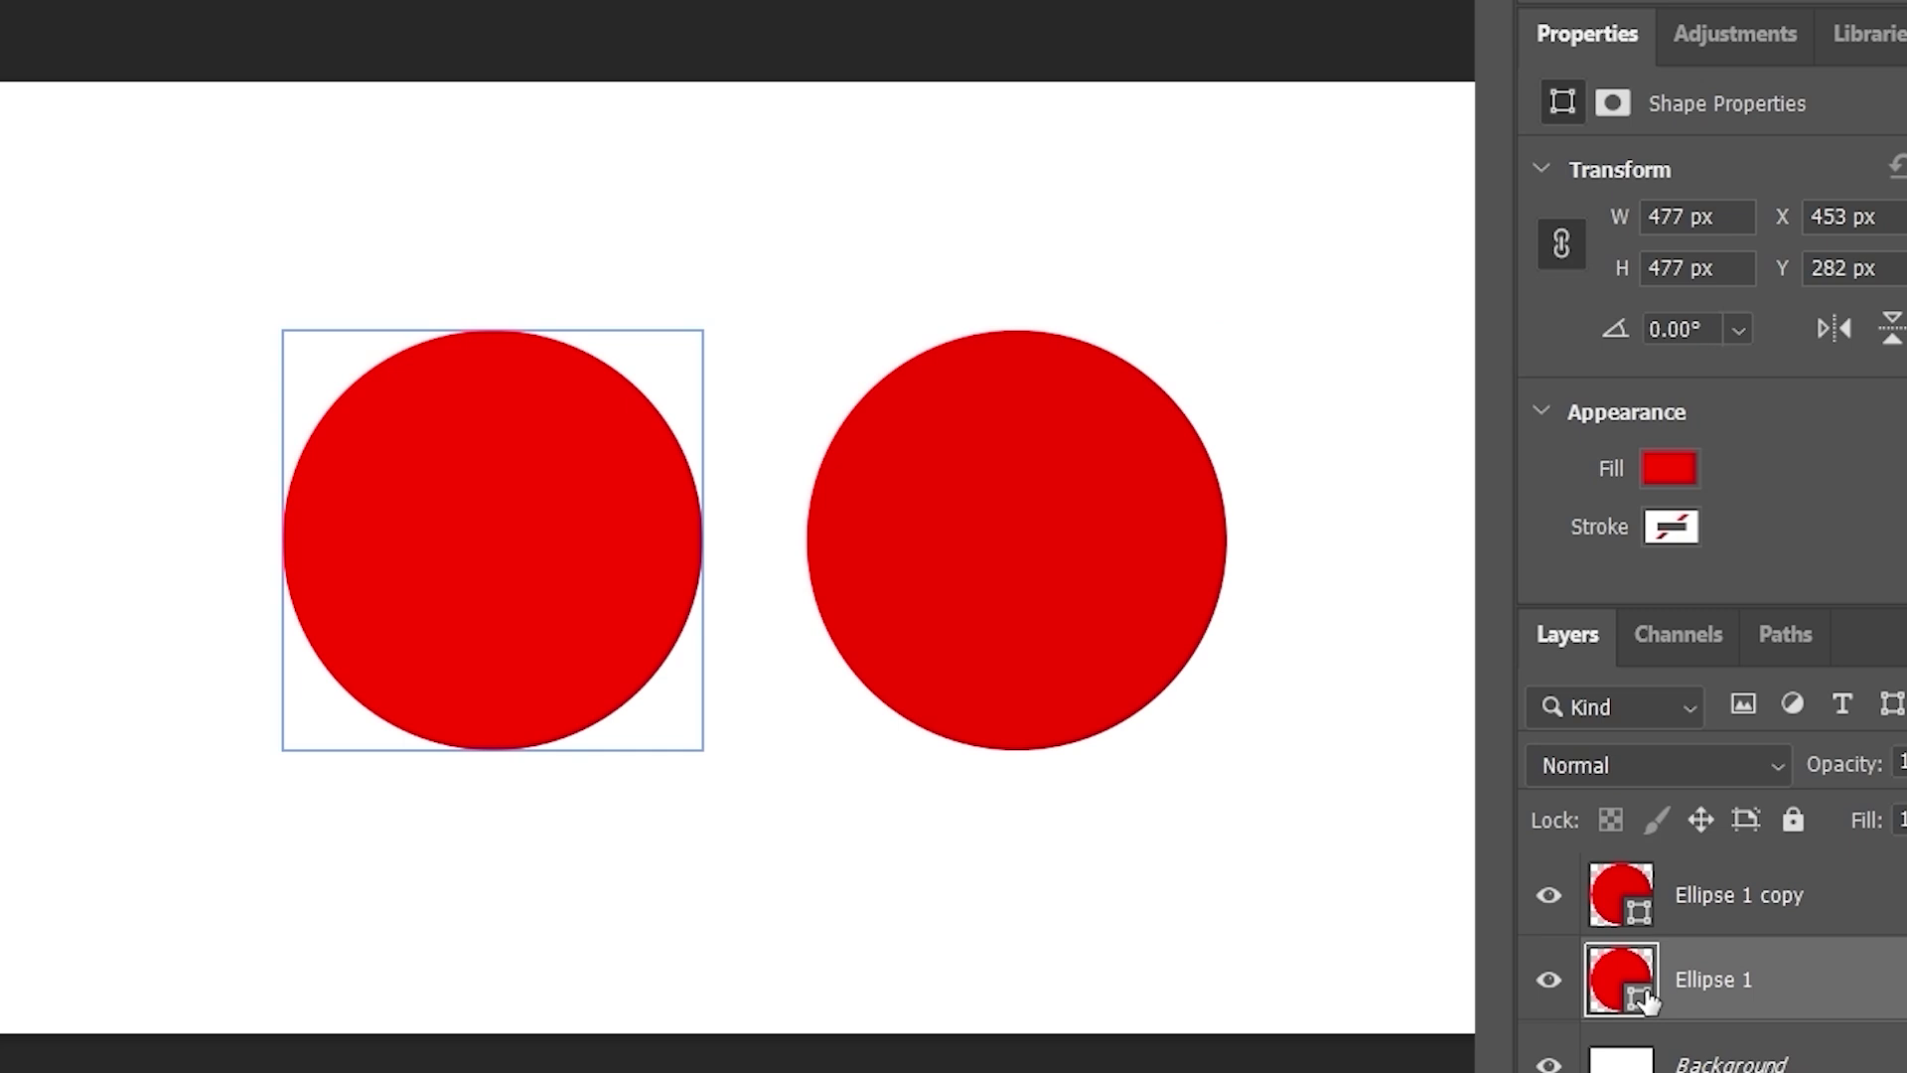
pyautogui.doubleClick(1874, 1003)
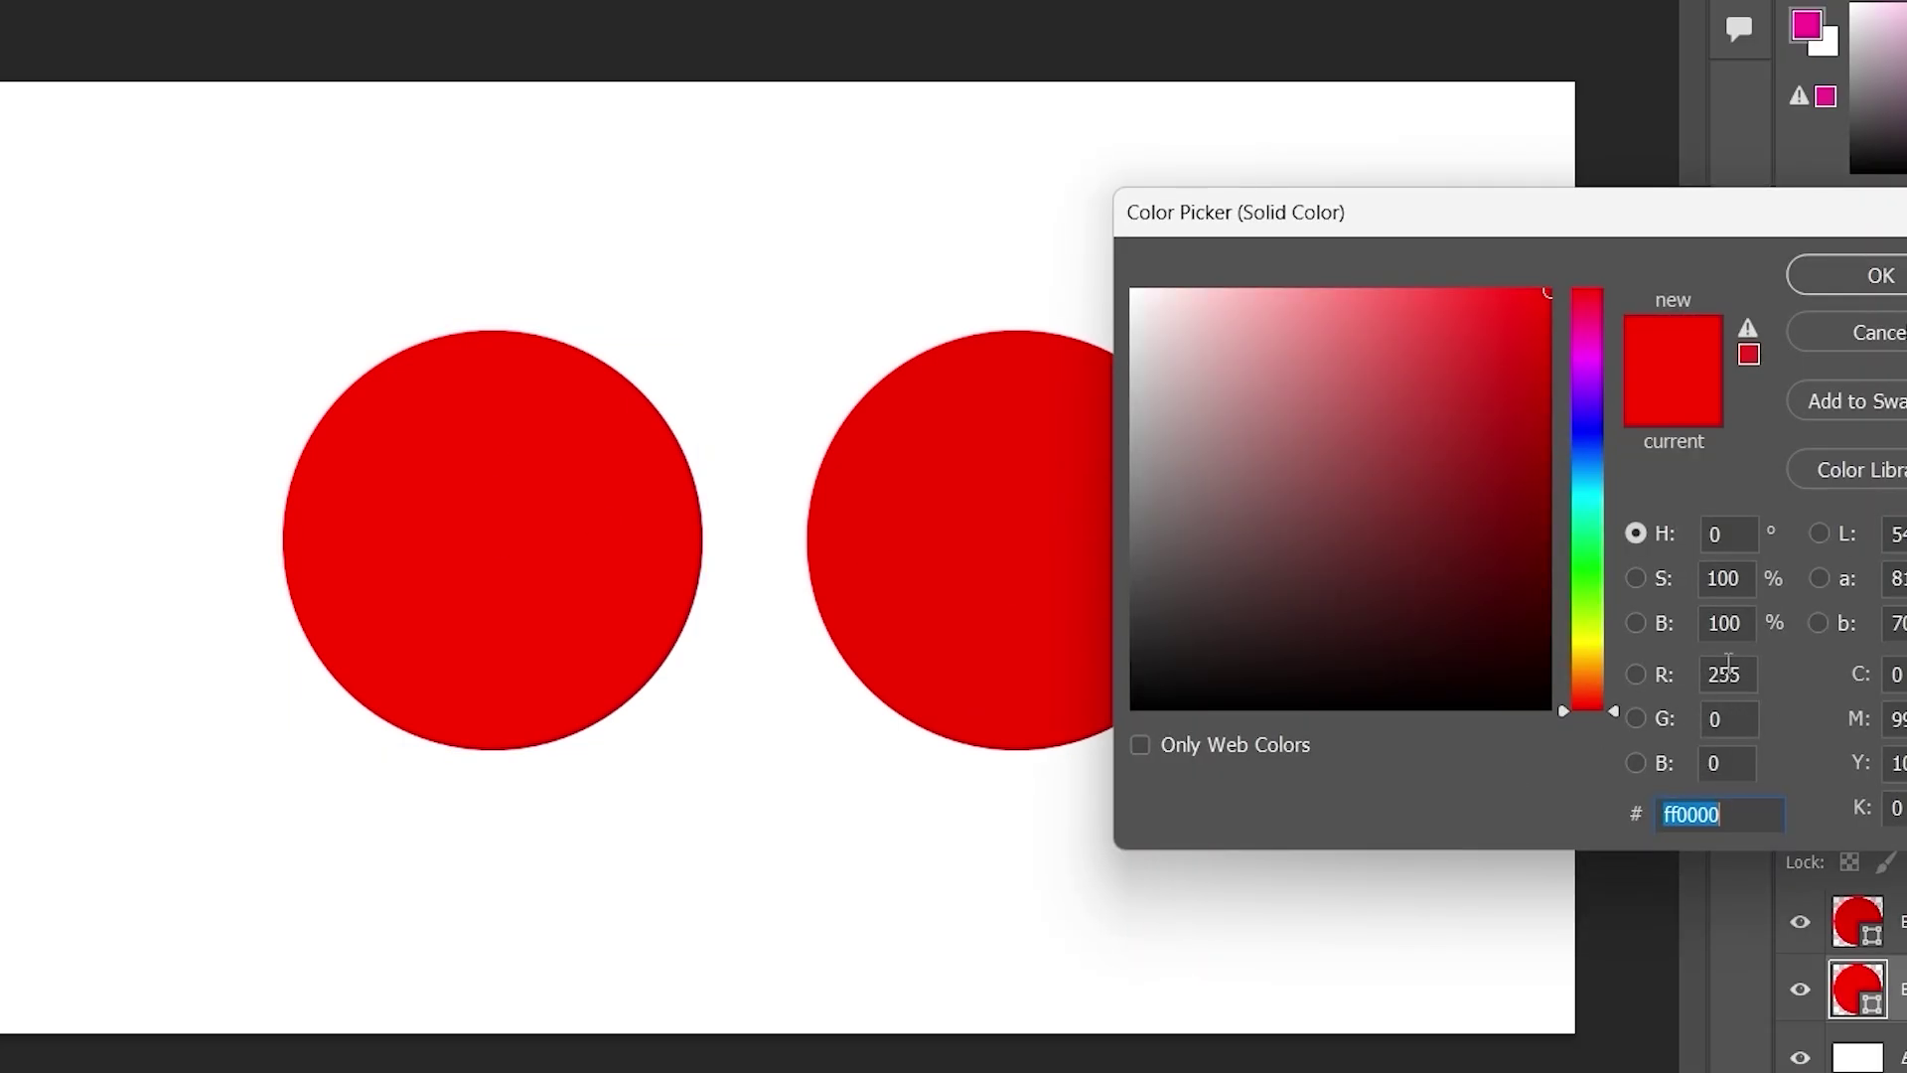
pyautogui.click(1880, 275)
# - Examine the right red circle's fill color in the Color Picker for comparison with the left circle
pyautogui.click(1874, 939)
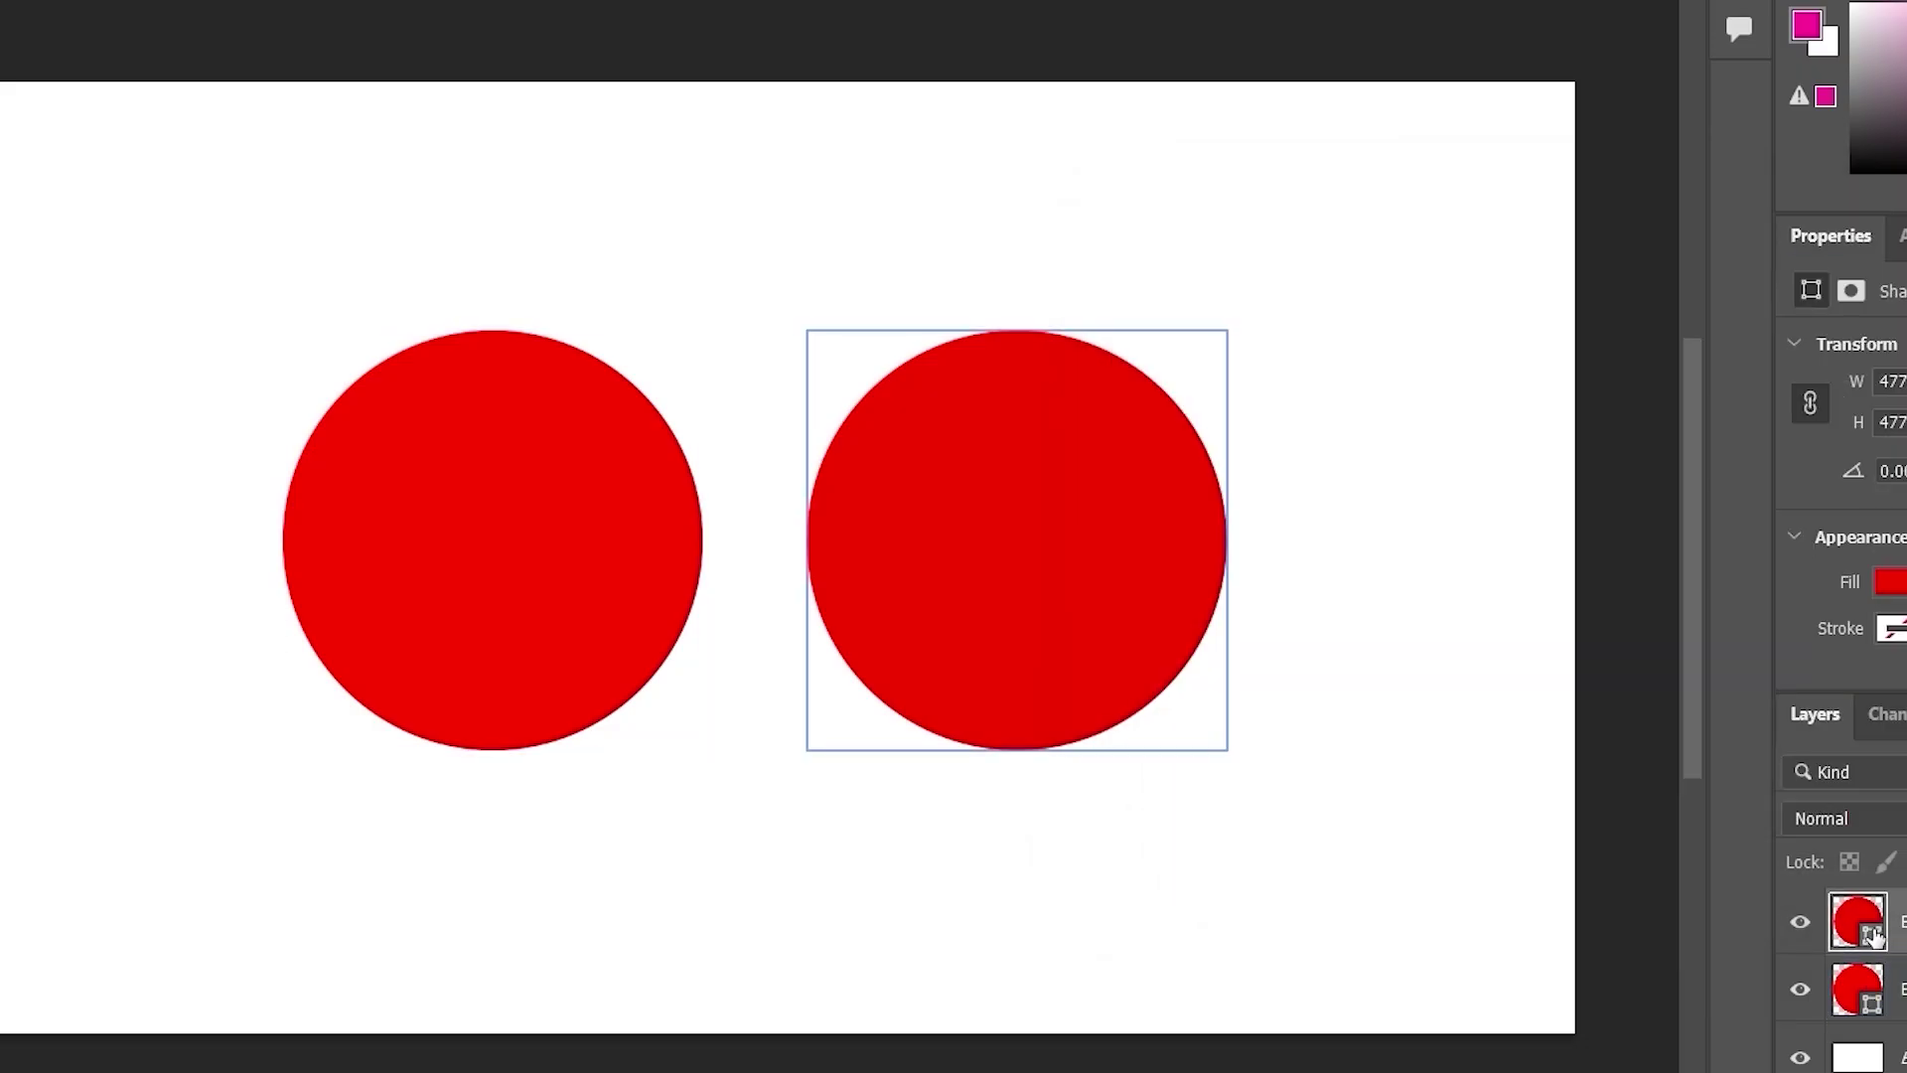
pyautogui.doubleClick(1874, 939)
pyautogui.moveTo(1507, 244); pyautogui.dragTo(1730, 239)
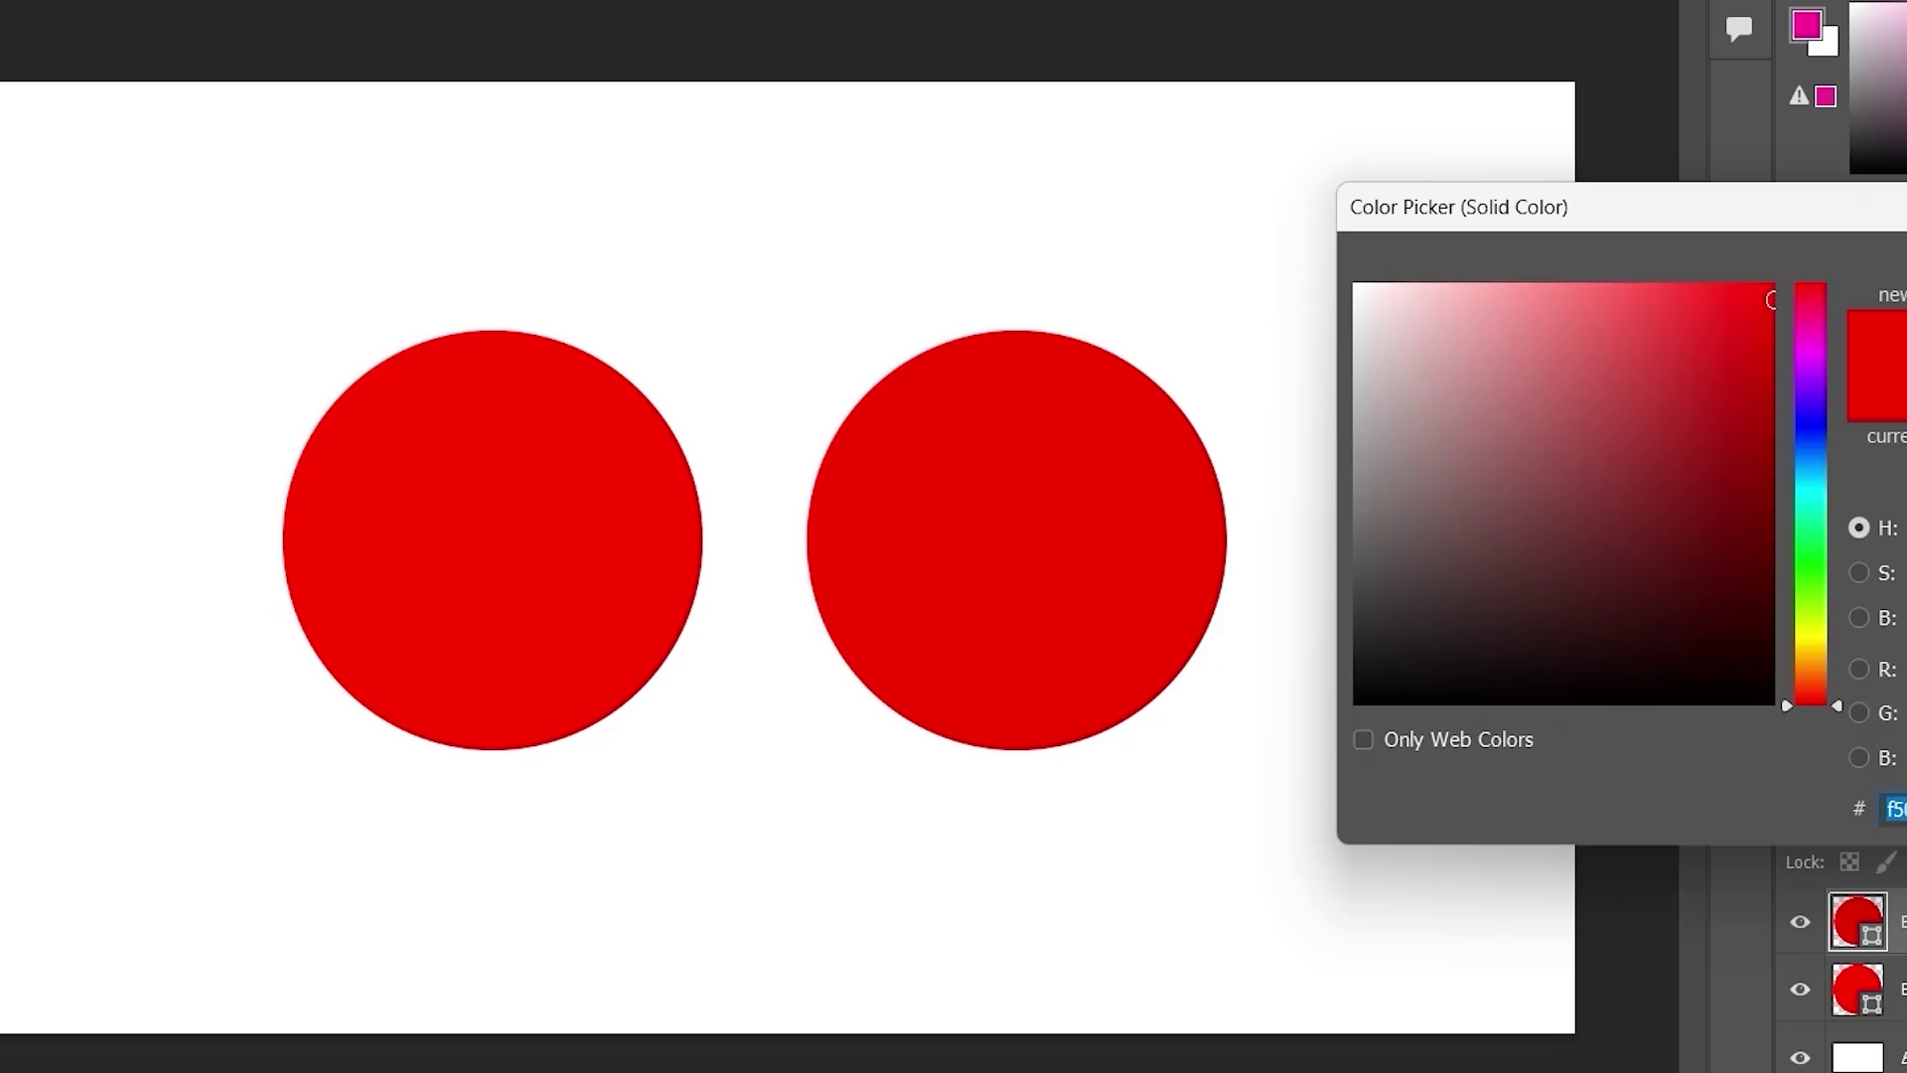
pyautogui.press('Return')
# - Overlap the two red circles, placing the copy at about X 761 px, Y 258 px over the left circle
pyautogui.moveTo(1137, 581); pyautogui.dragTo(864, 549)
pyautogui.click(455, 572)
pyautogui.moveTo(455, 573); pyautogui.dragTo(482, 573)
pyautogui.moveTo(709, 502); pyautogui.dragTo(715, 503)
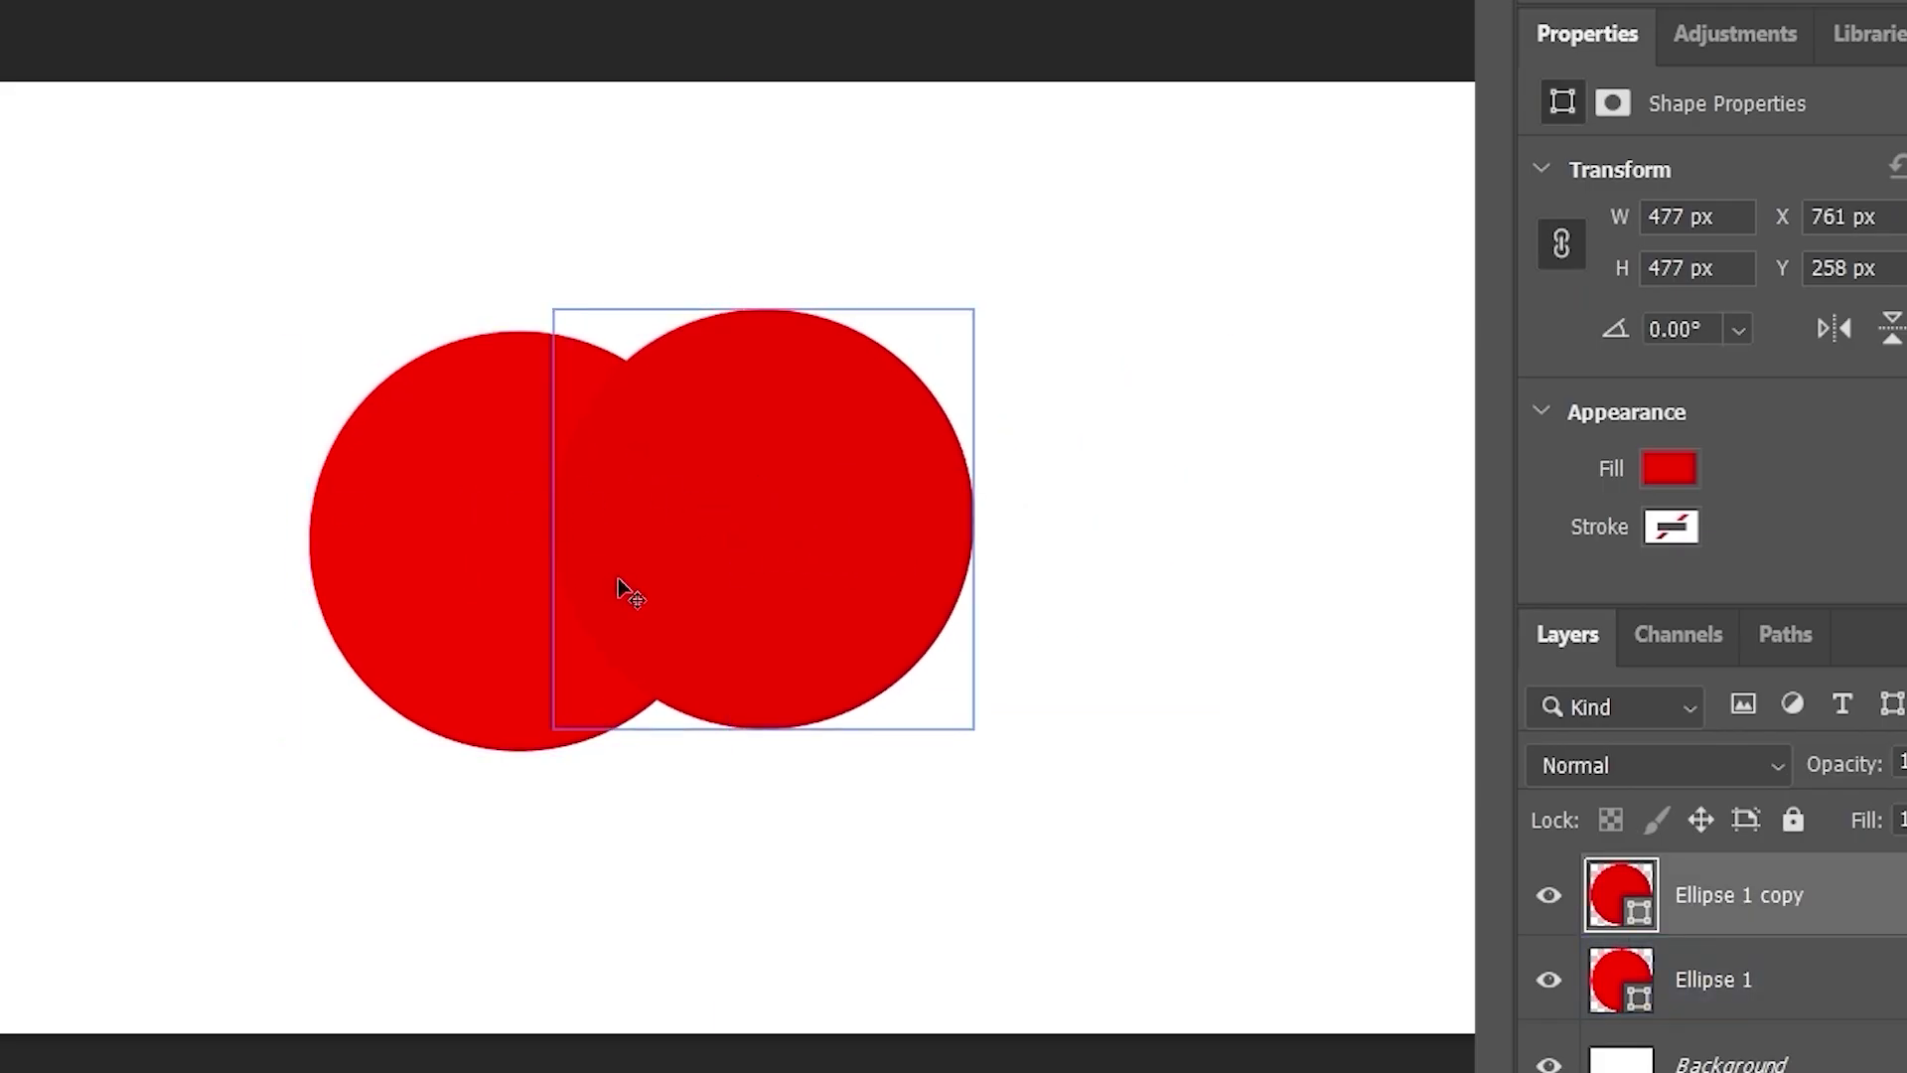
# - Set the upper circle's blend mode to Subtract and sample the overlap's color in the Color Picker
pyautogui.click(1580, 765)
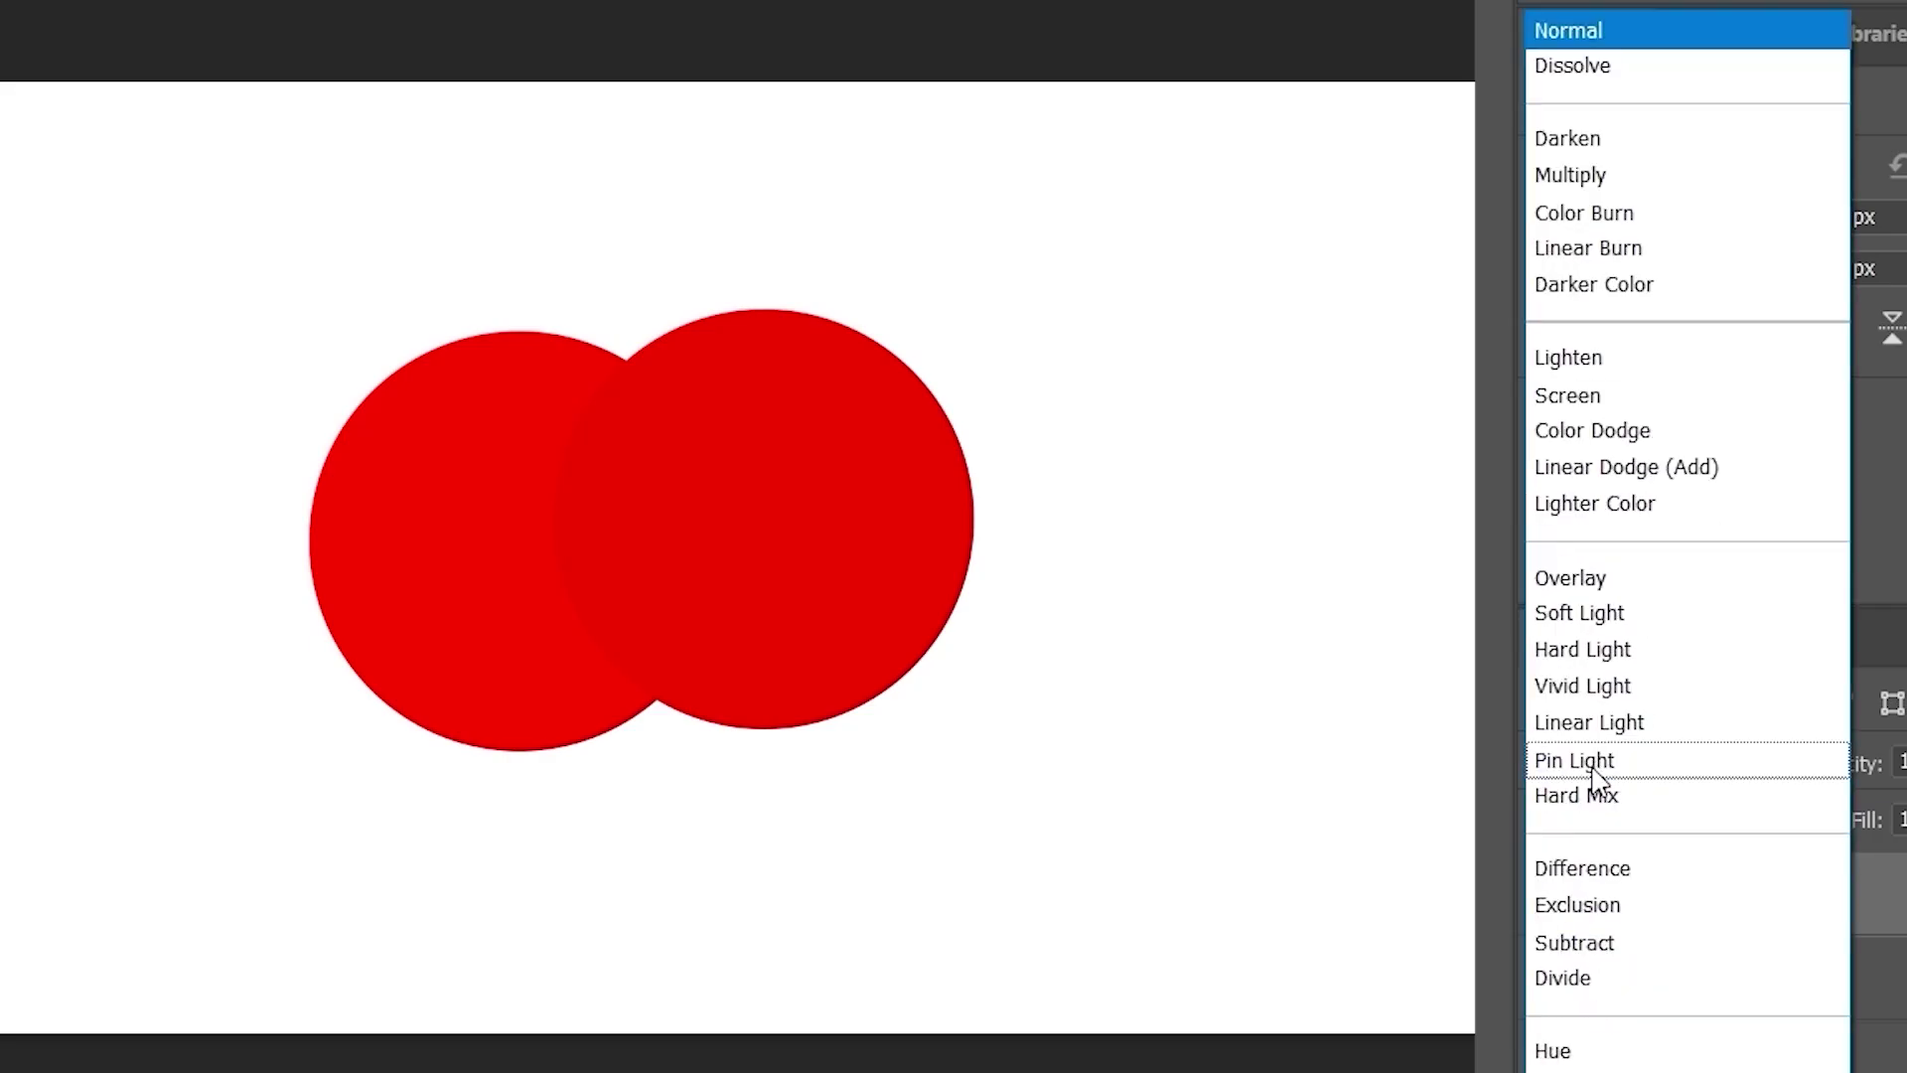
pyautogui.click(1634, 952)
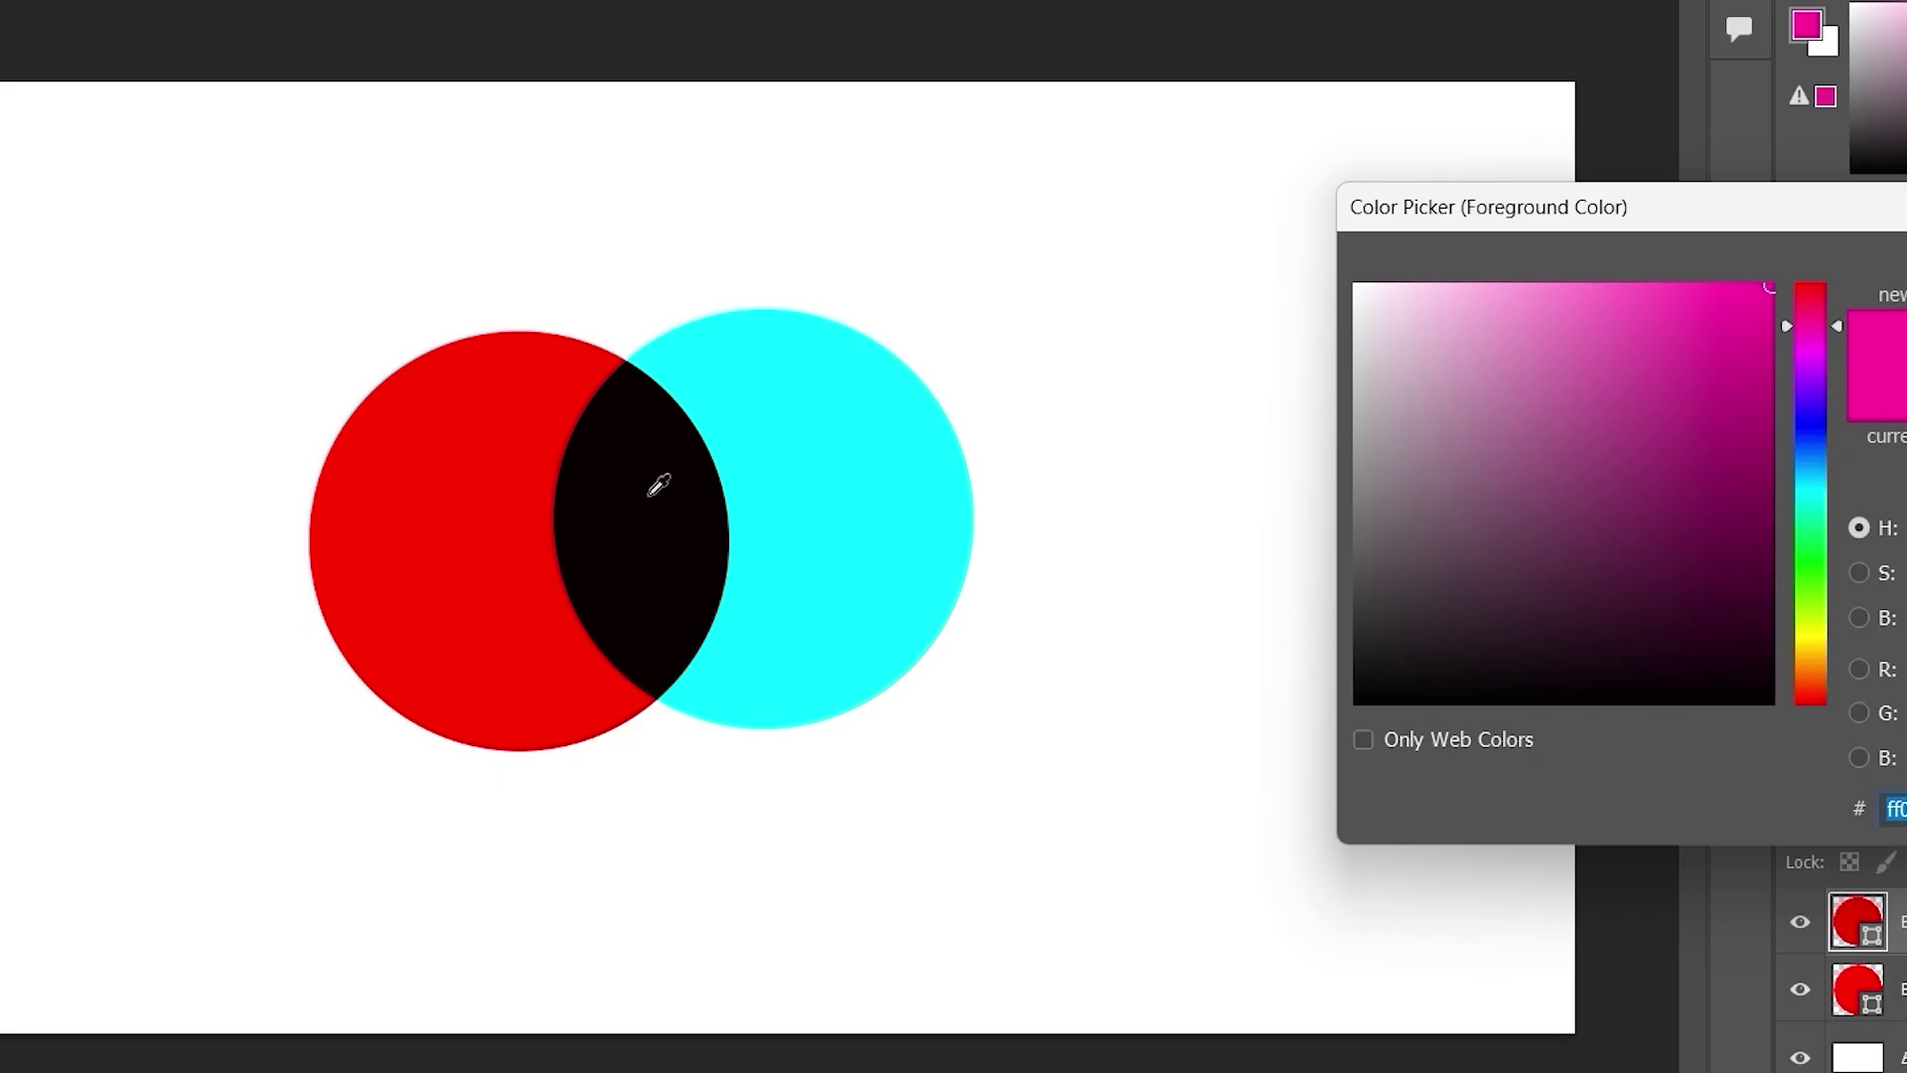
pyautogui.click(659, 485)
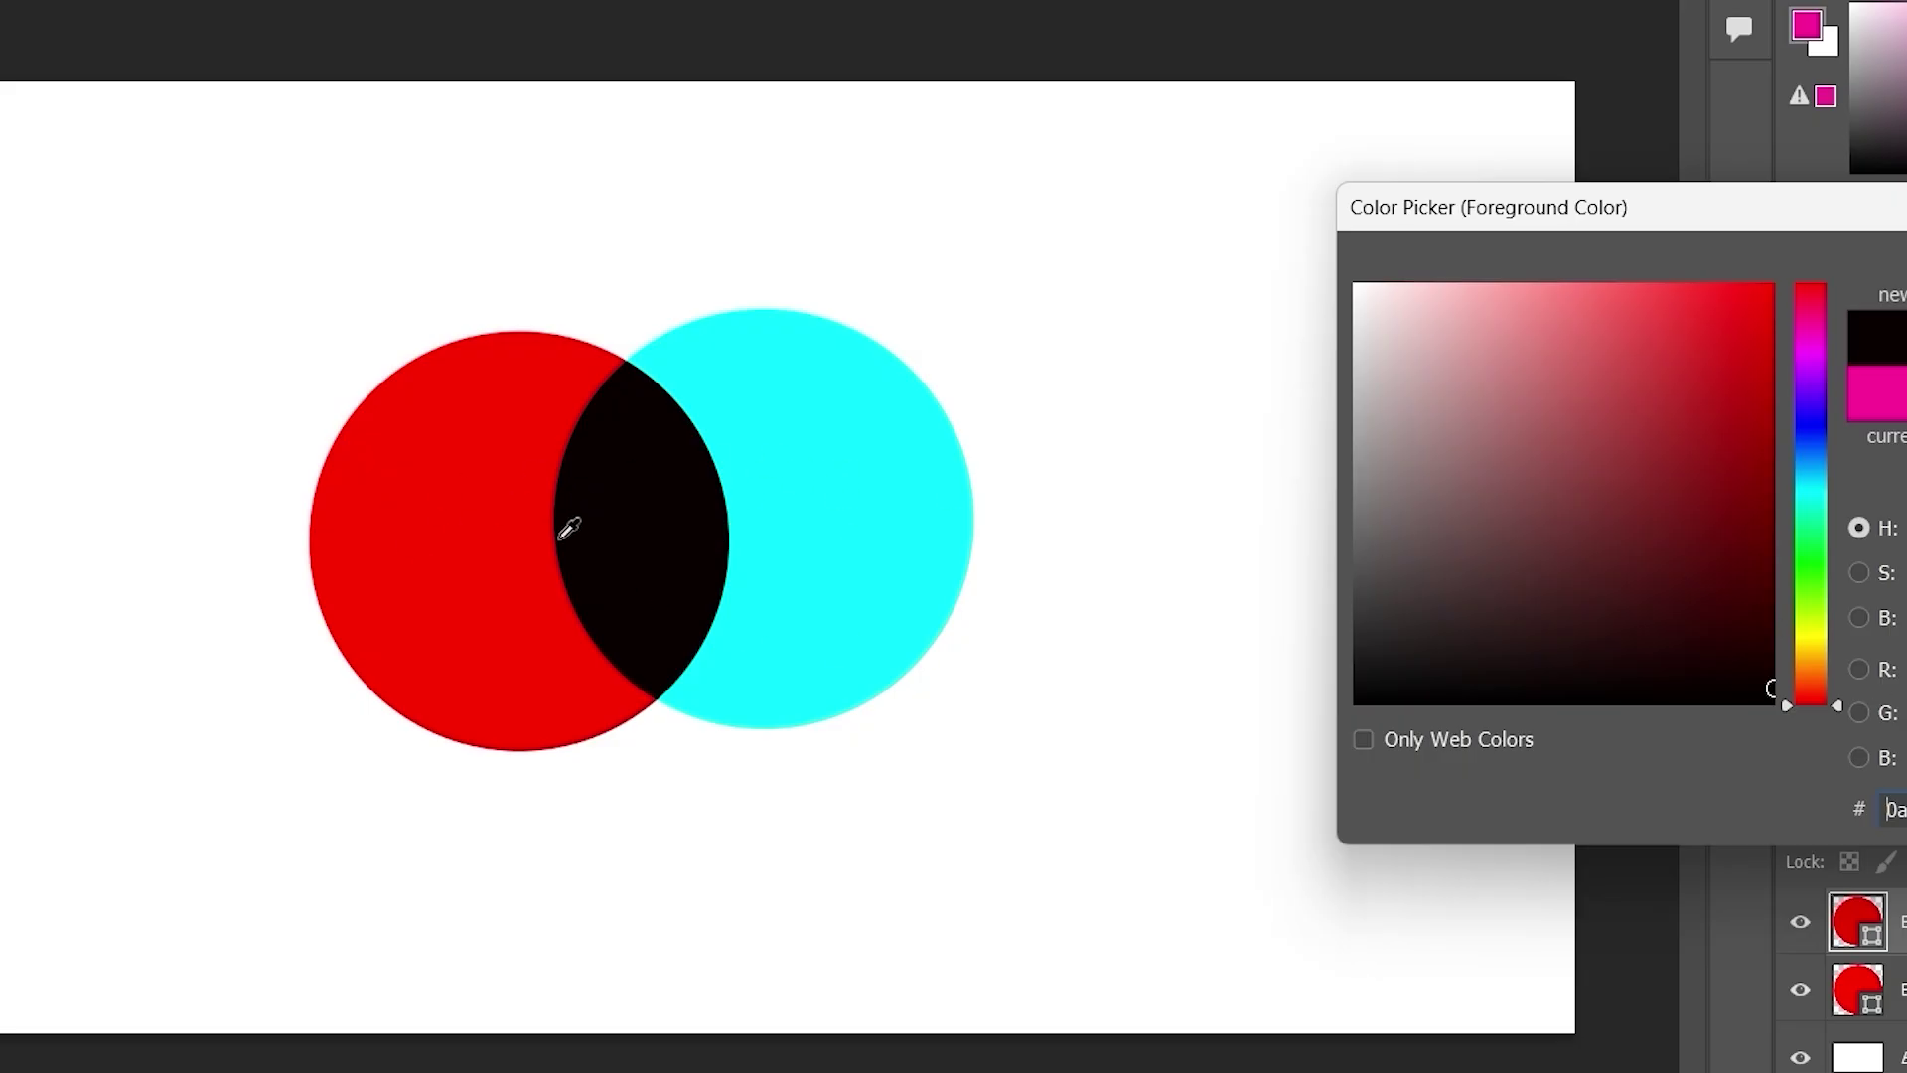
pyautogui.click(660, 498)
pyautogui.press('Return')
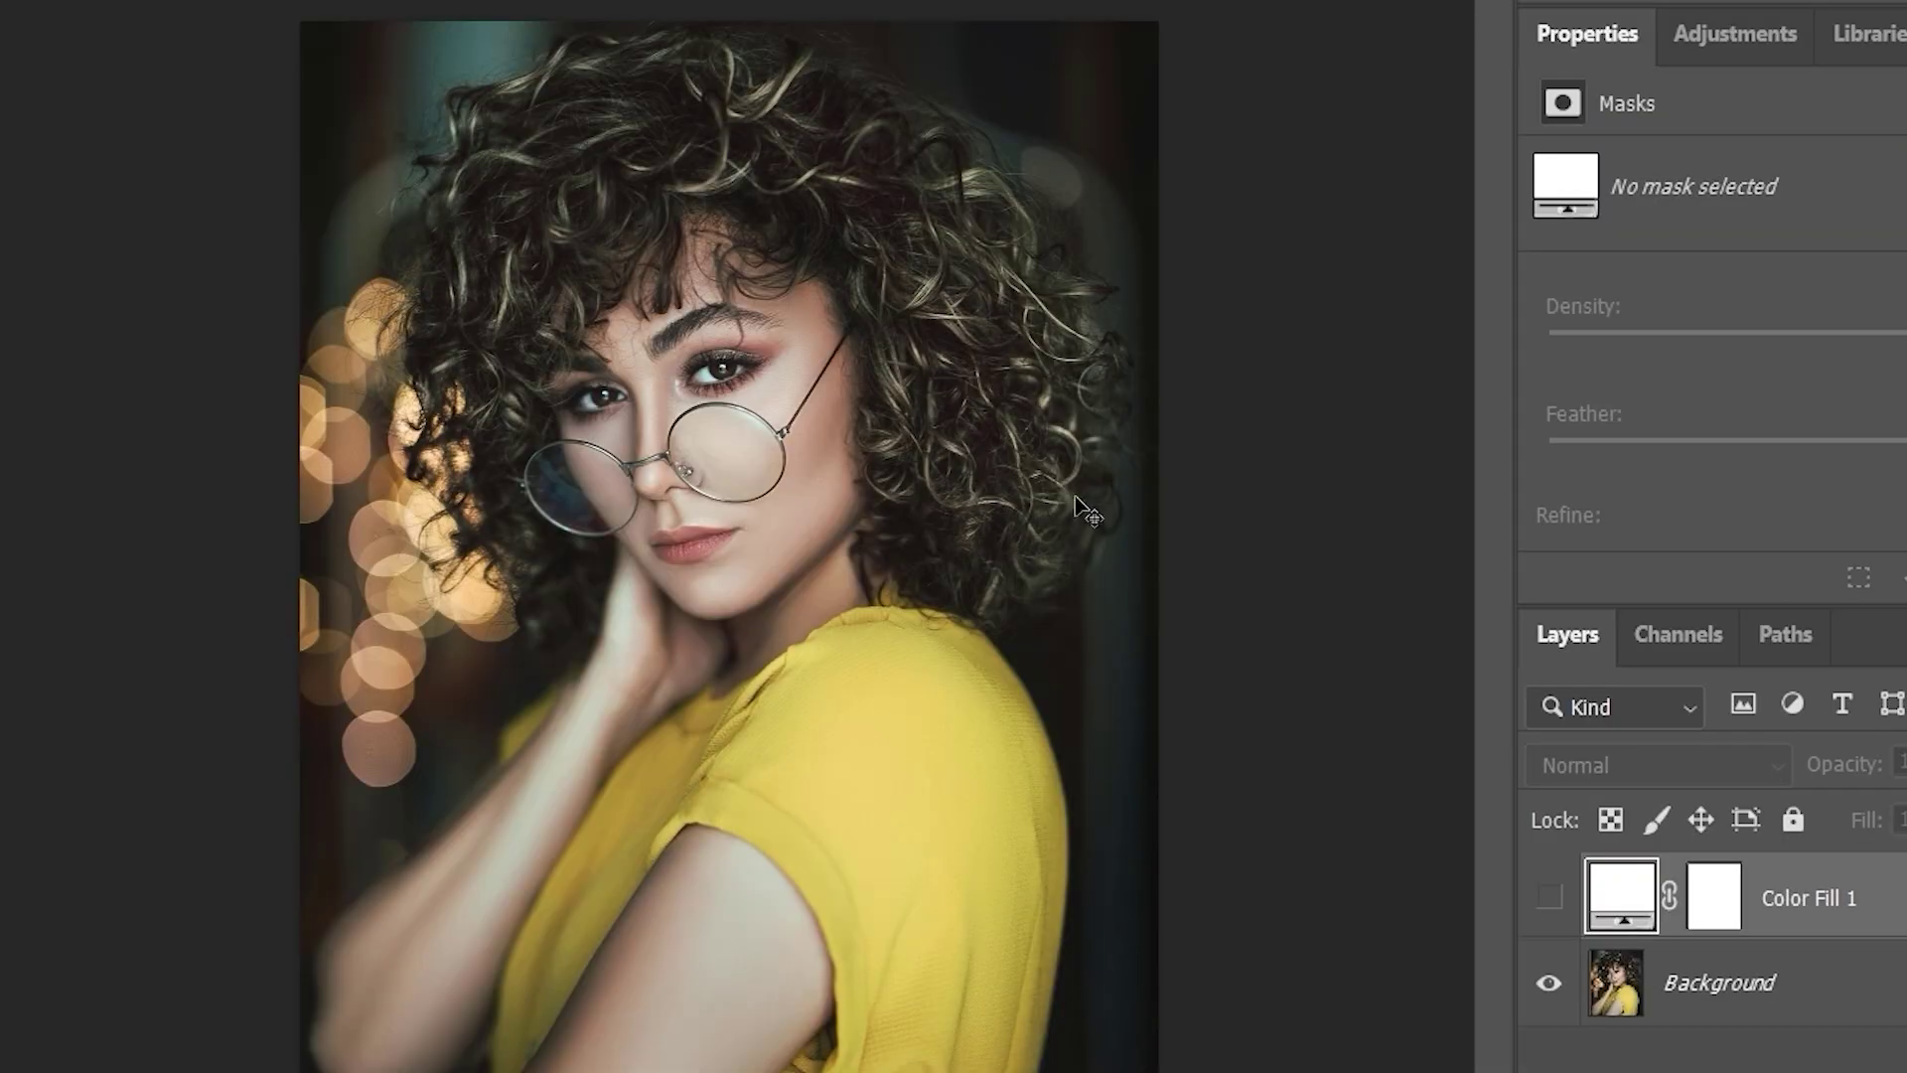
# - Show the white Color Fill 1 layer over the portrait and set its blend mode to Exclusion
pyautogui.click(1550, 897)
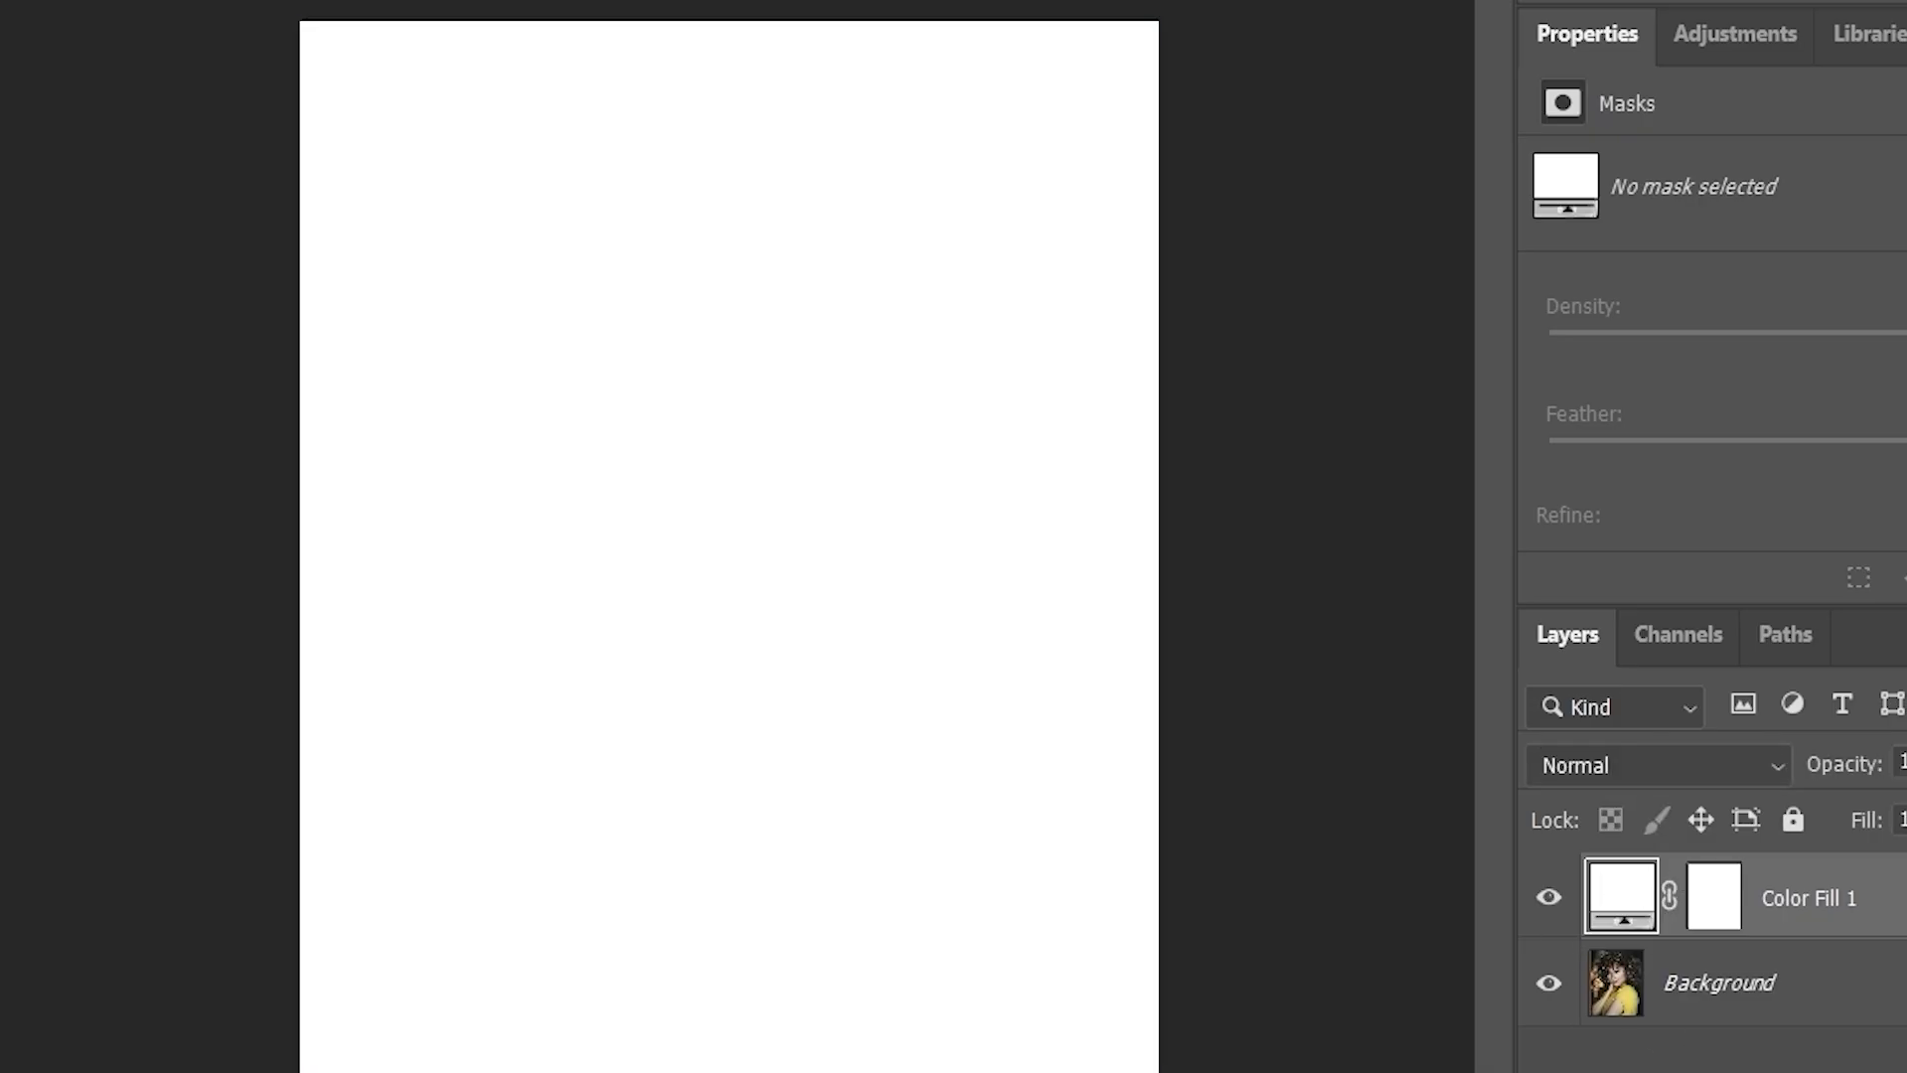
pyautogui.click(1607, 766)
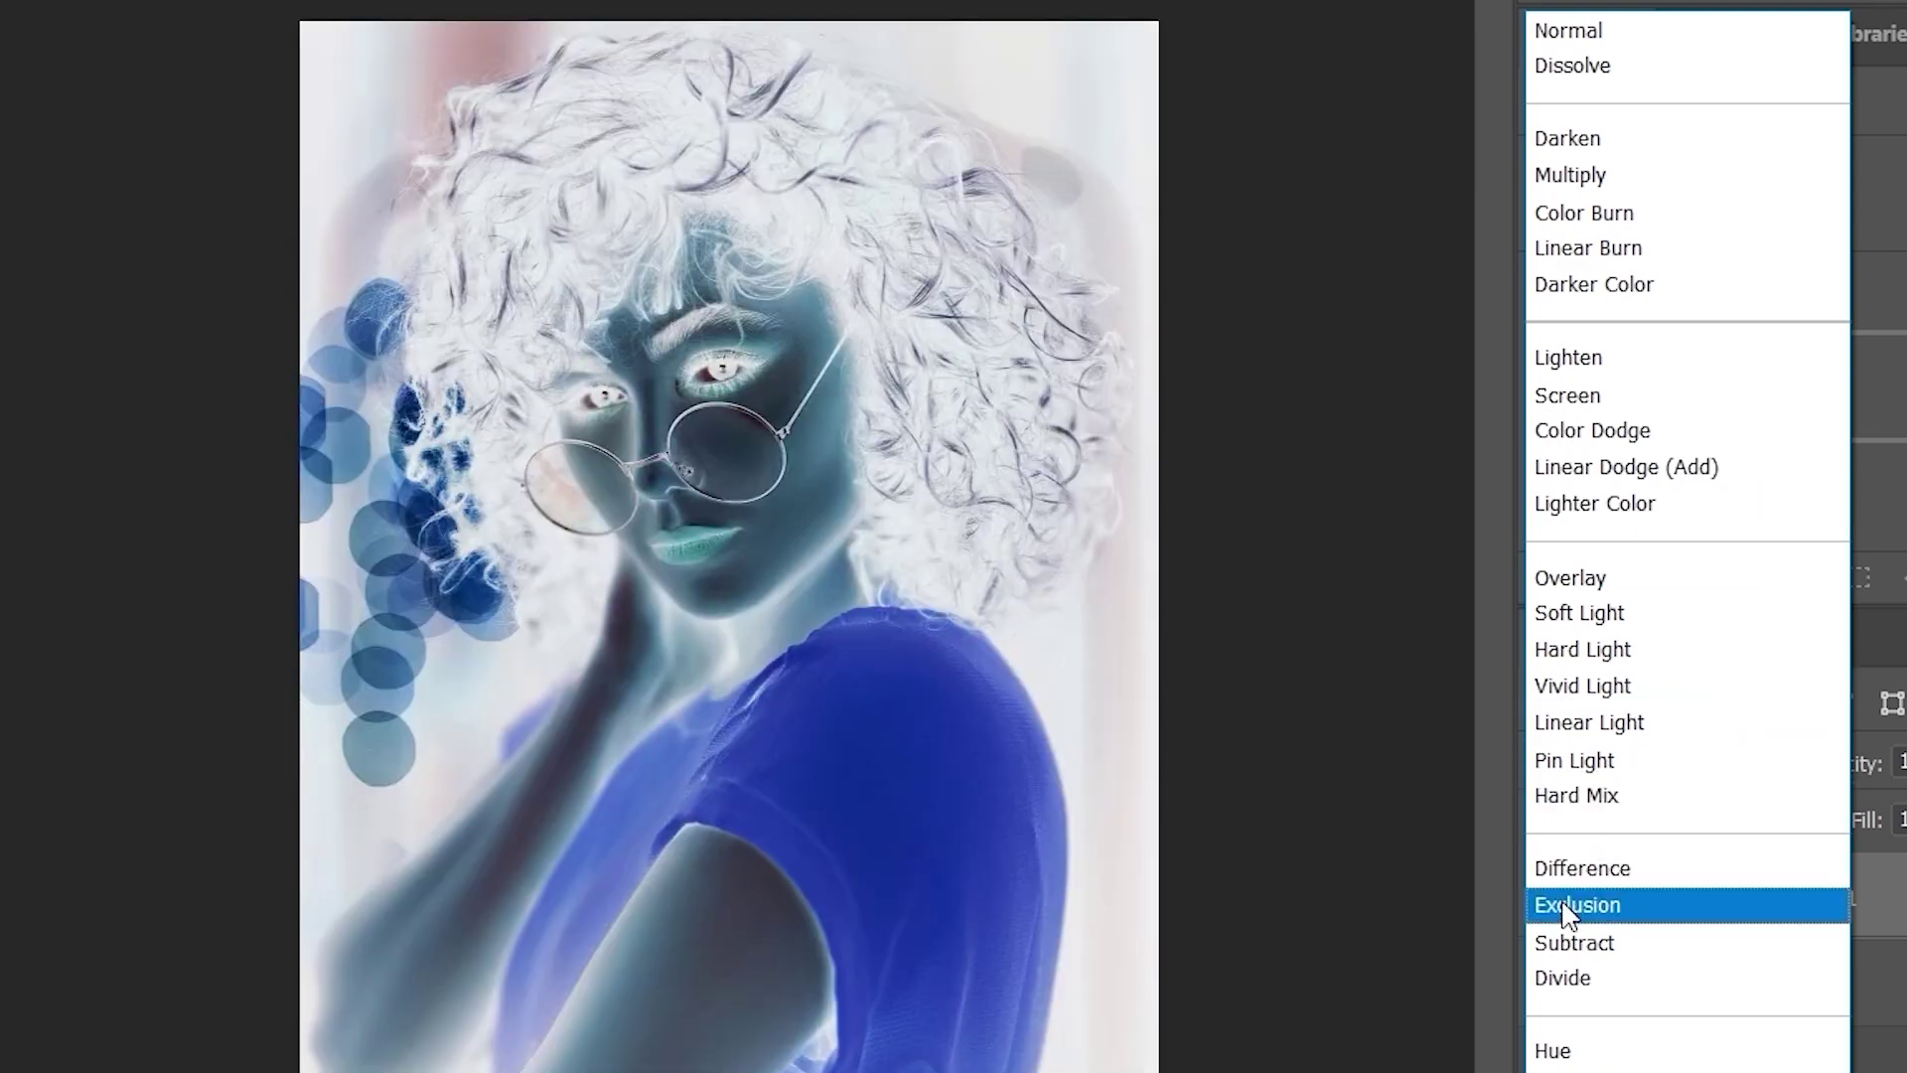
pyautogui.click(1634, 922)
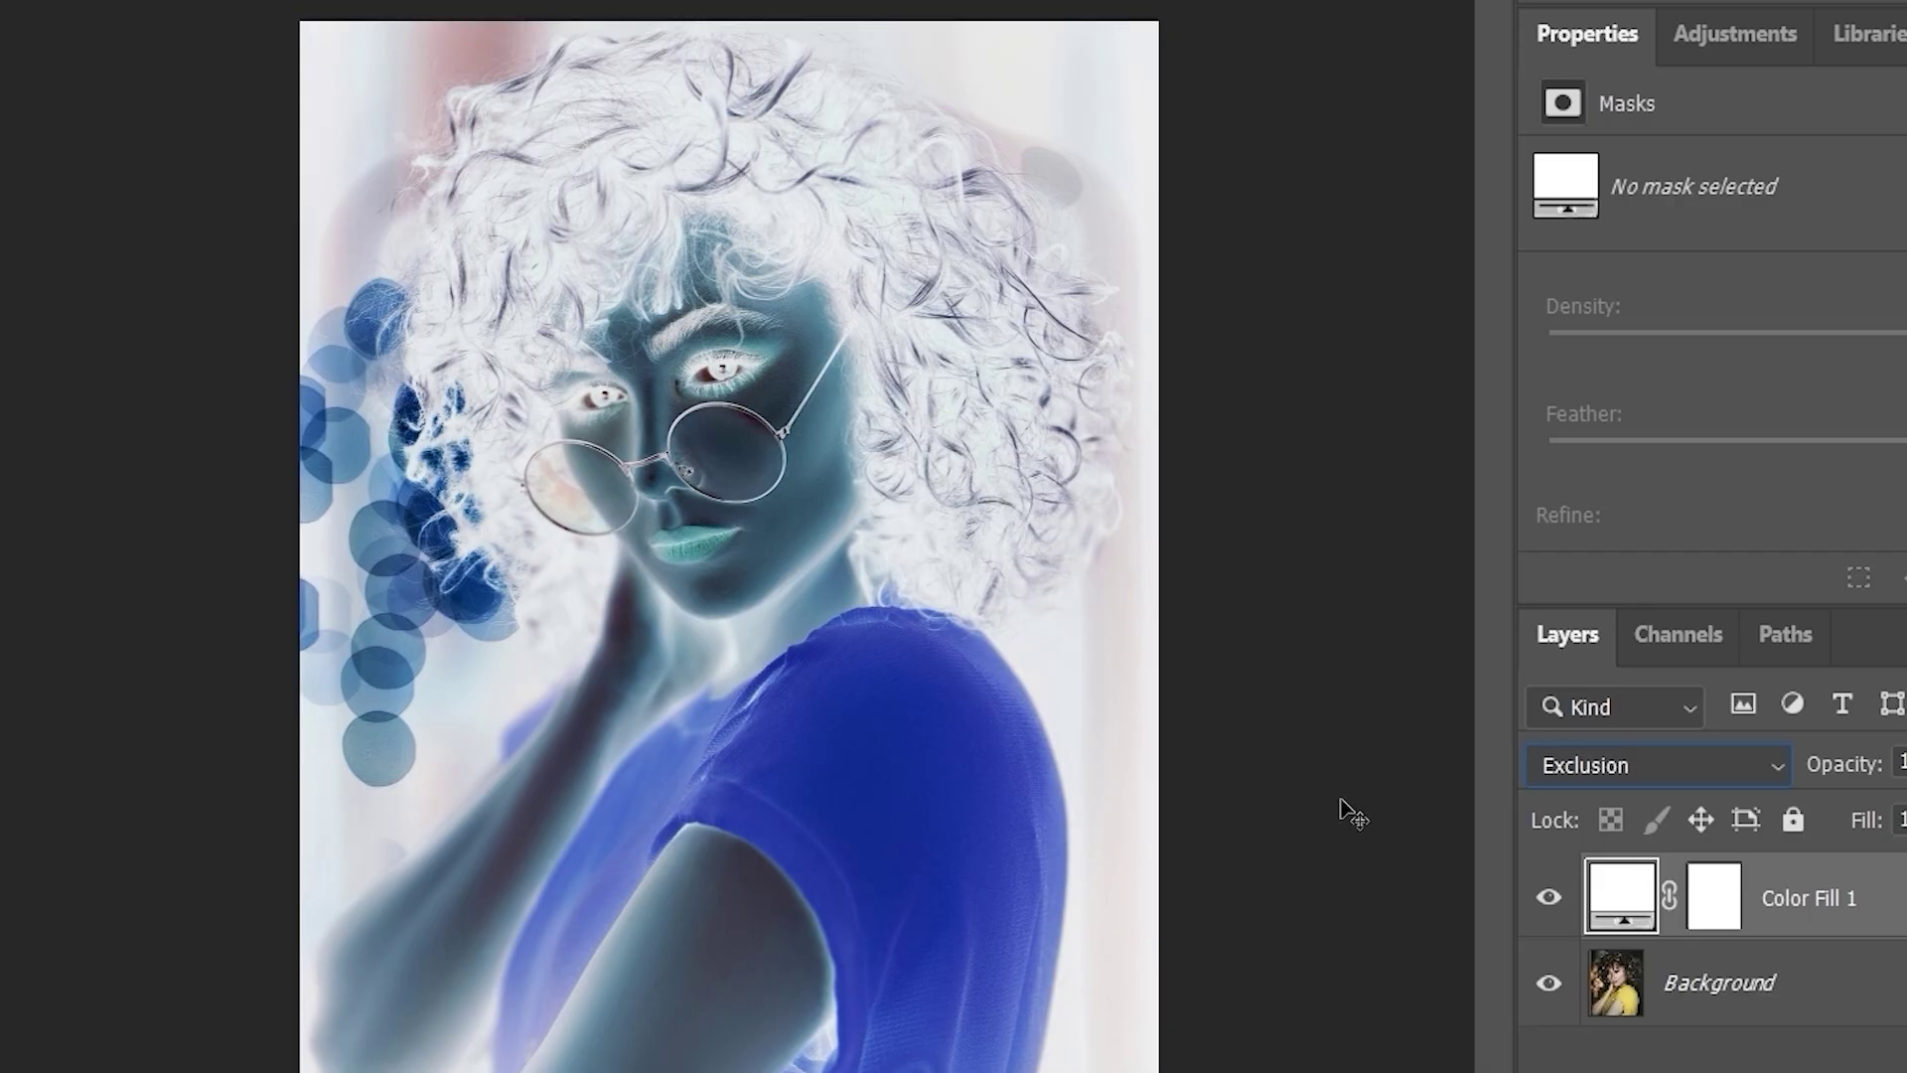
# - Darken the Exclusion fill layer's color from white towards black to examine the effect on the portrait
pyautogui.doubleClick(1589, 901)
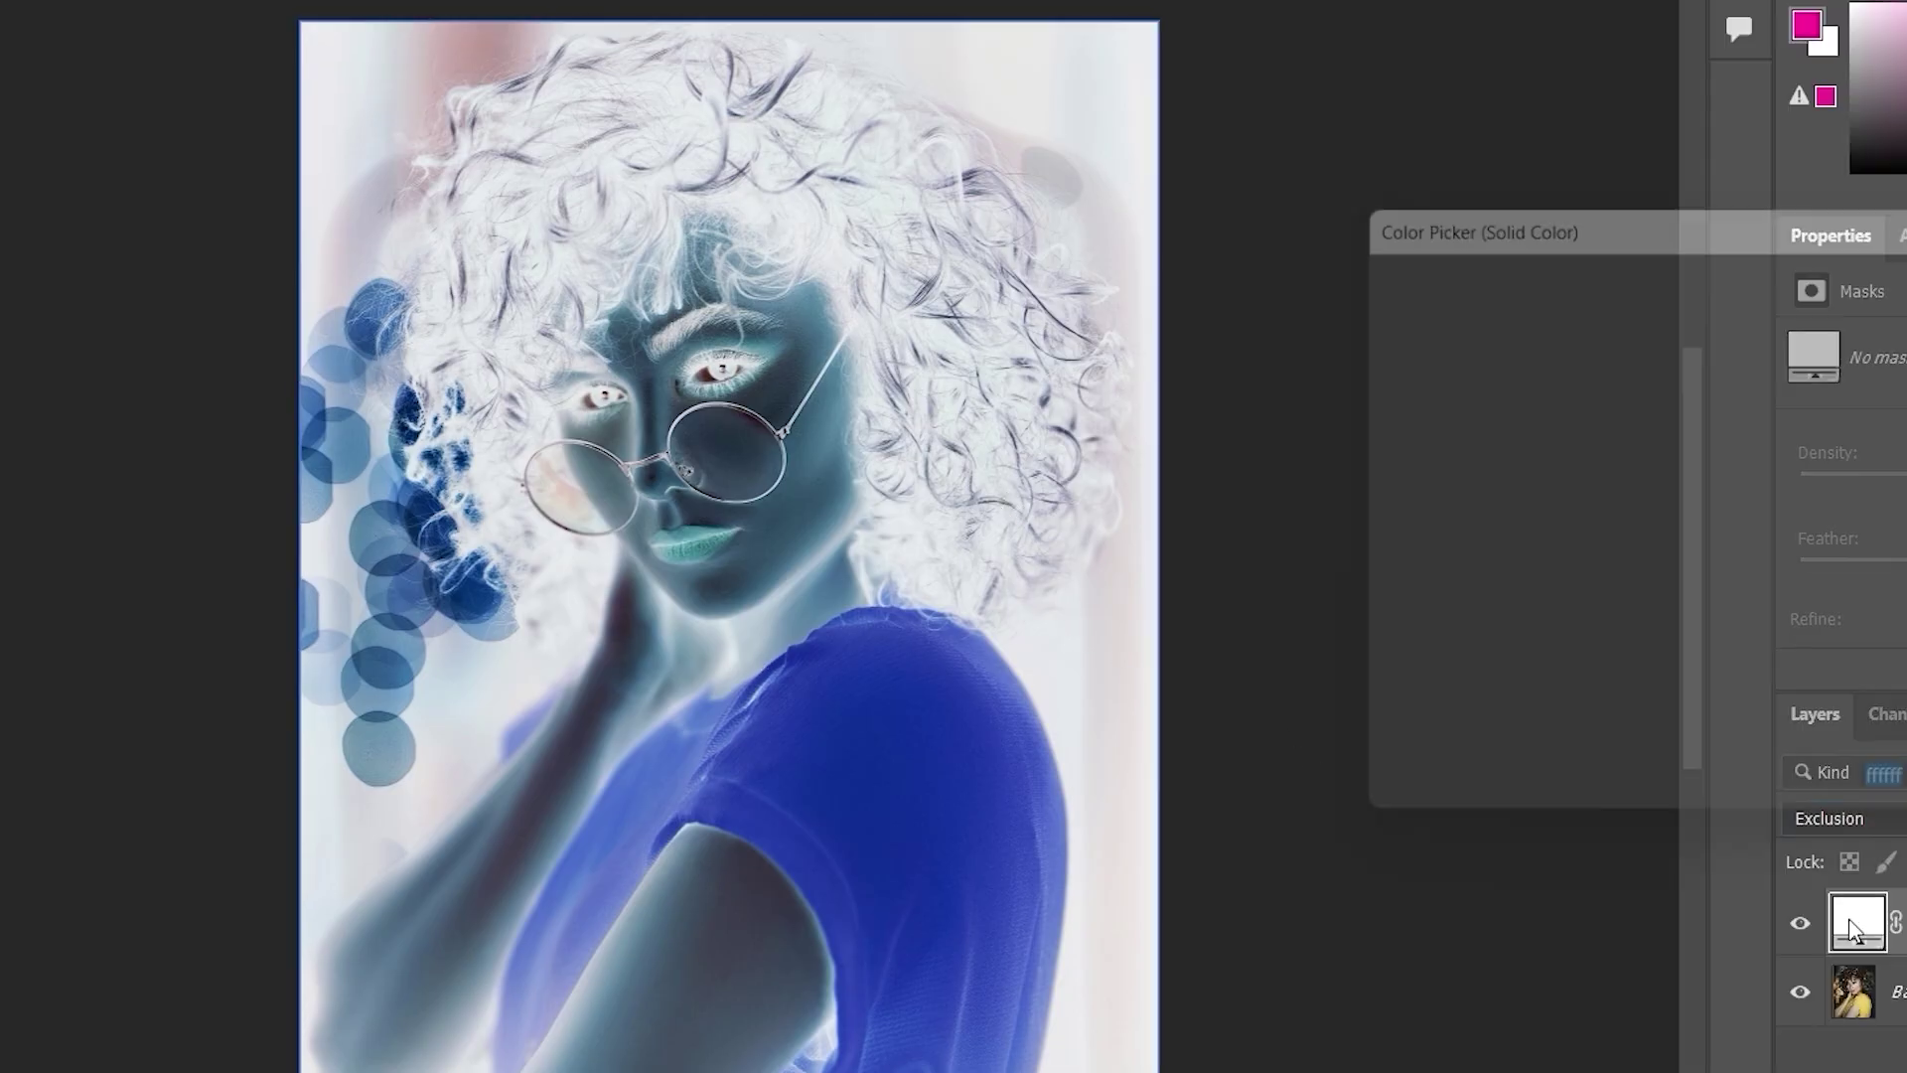
pyautogui.moveTo(1472, 224); pyautogui.dragTo(1523, 191)
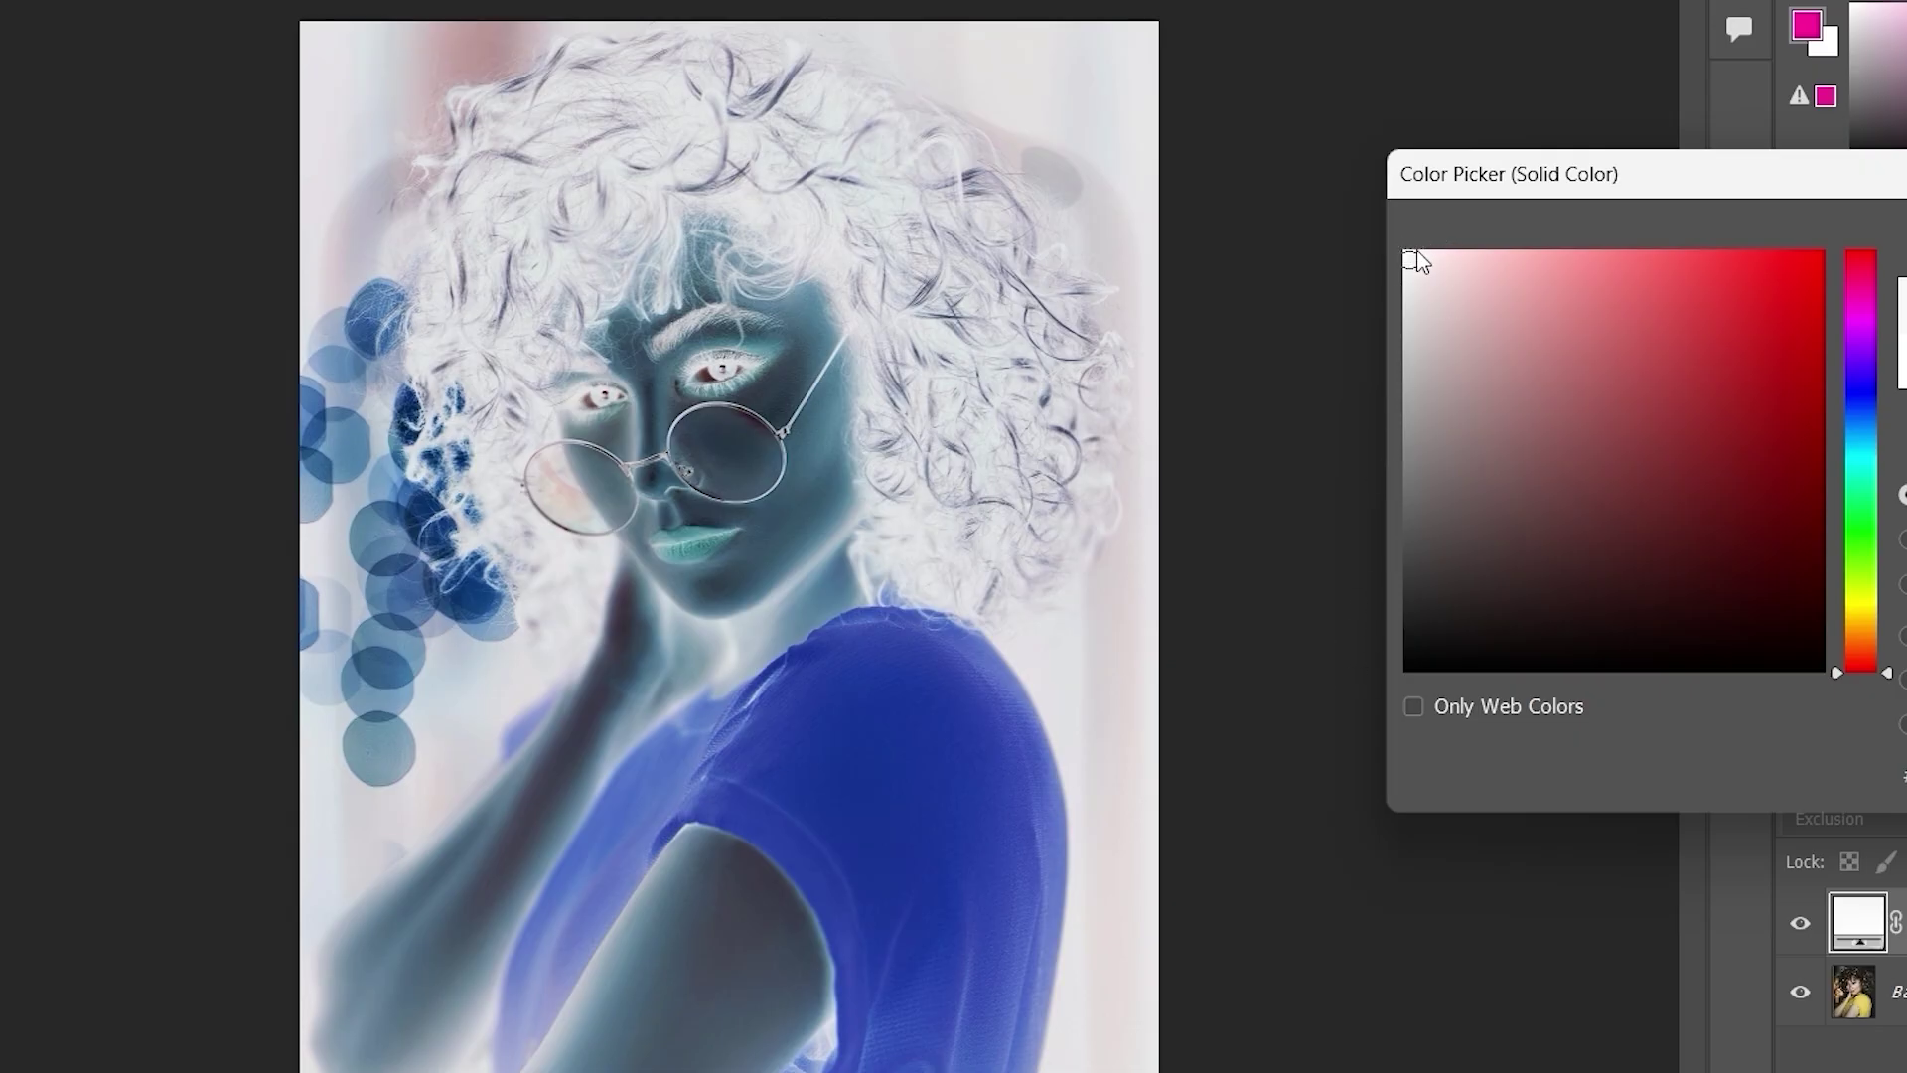
pyautogui.moveTo(1411, 266)
pyautogui.mouseDown()
pyautogui.moveTo(1391, 452)
pyautogui.moveTo(1406, 713)
pyautogui.mouseUp()
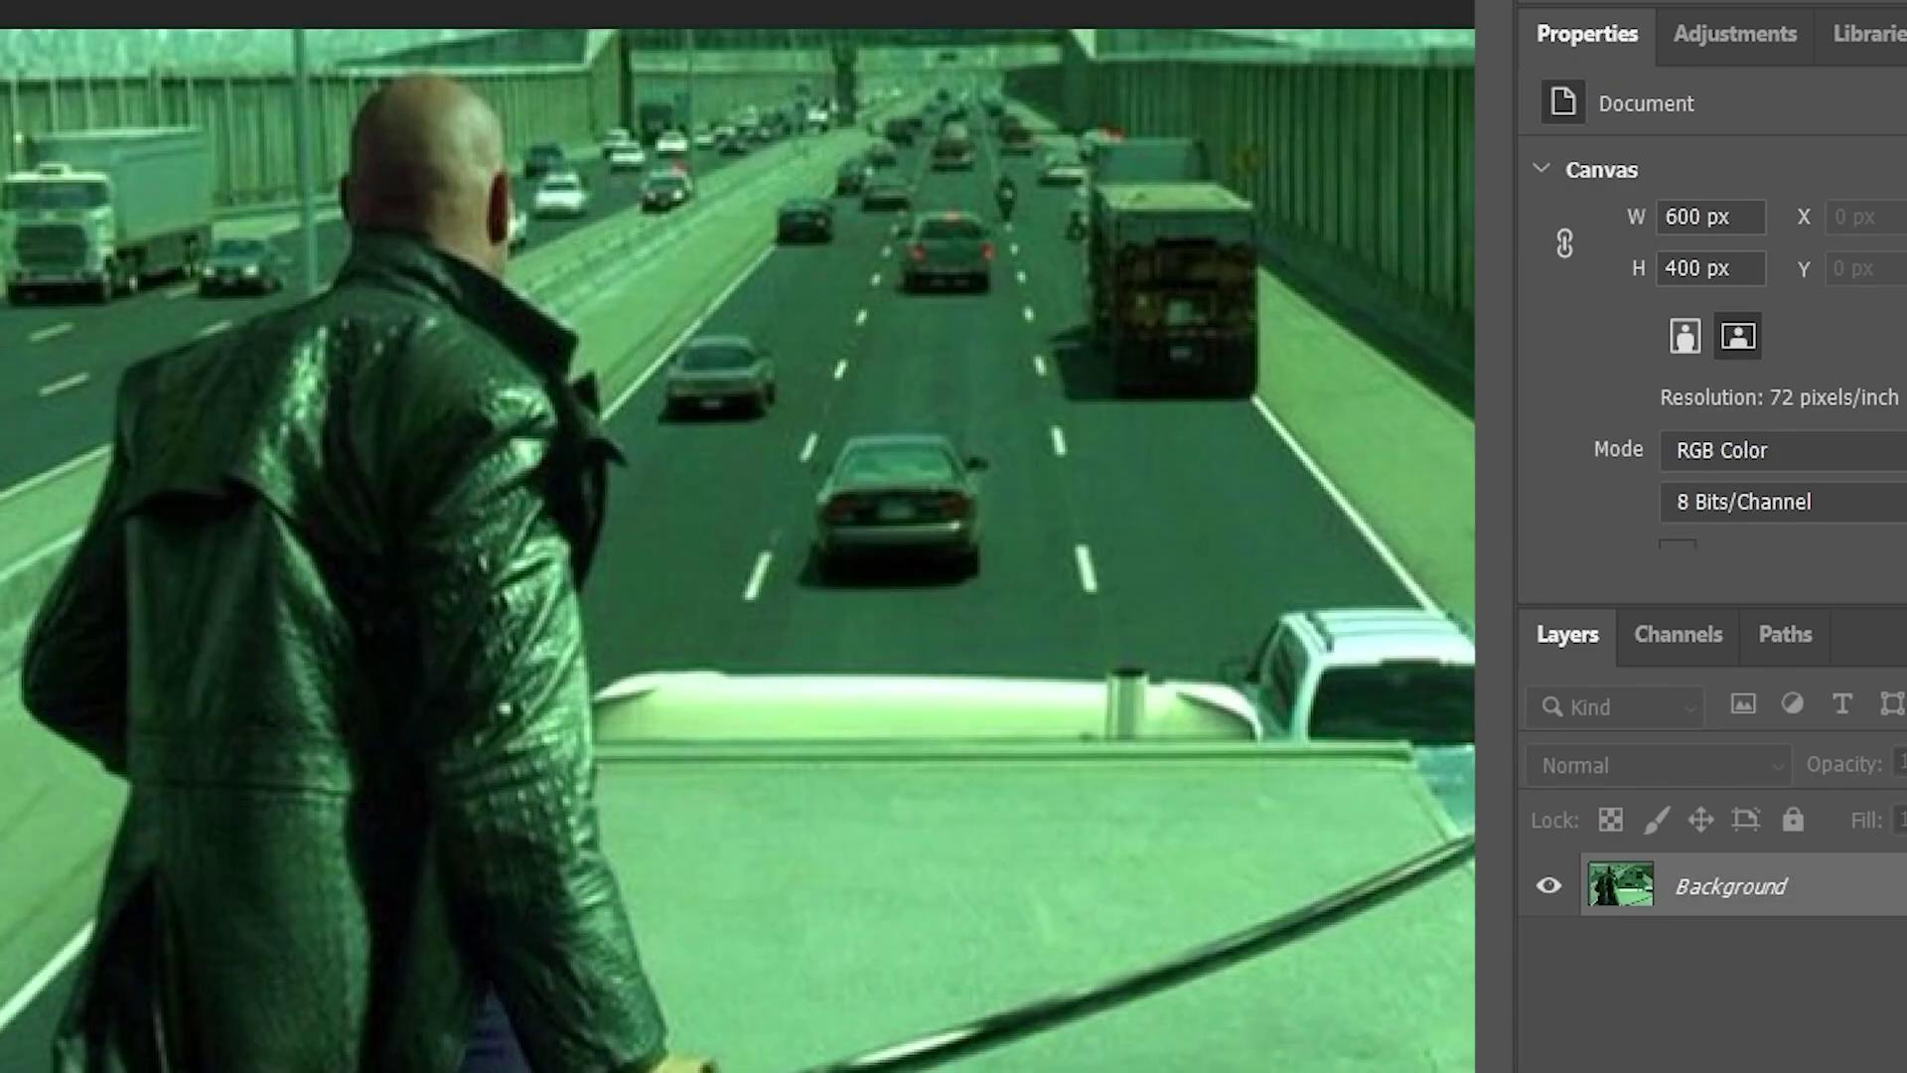
# - Add a magenta Solid Color fill layer above the green-tinted highway image and hide it
pyautogui.click(1764, 1070)
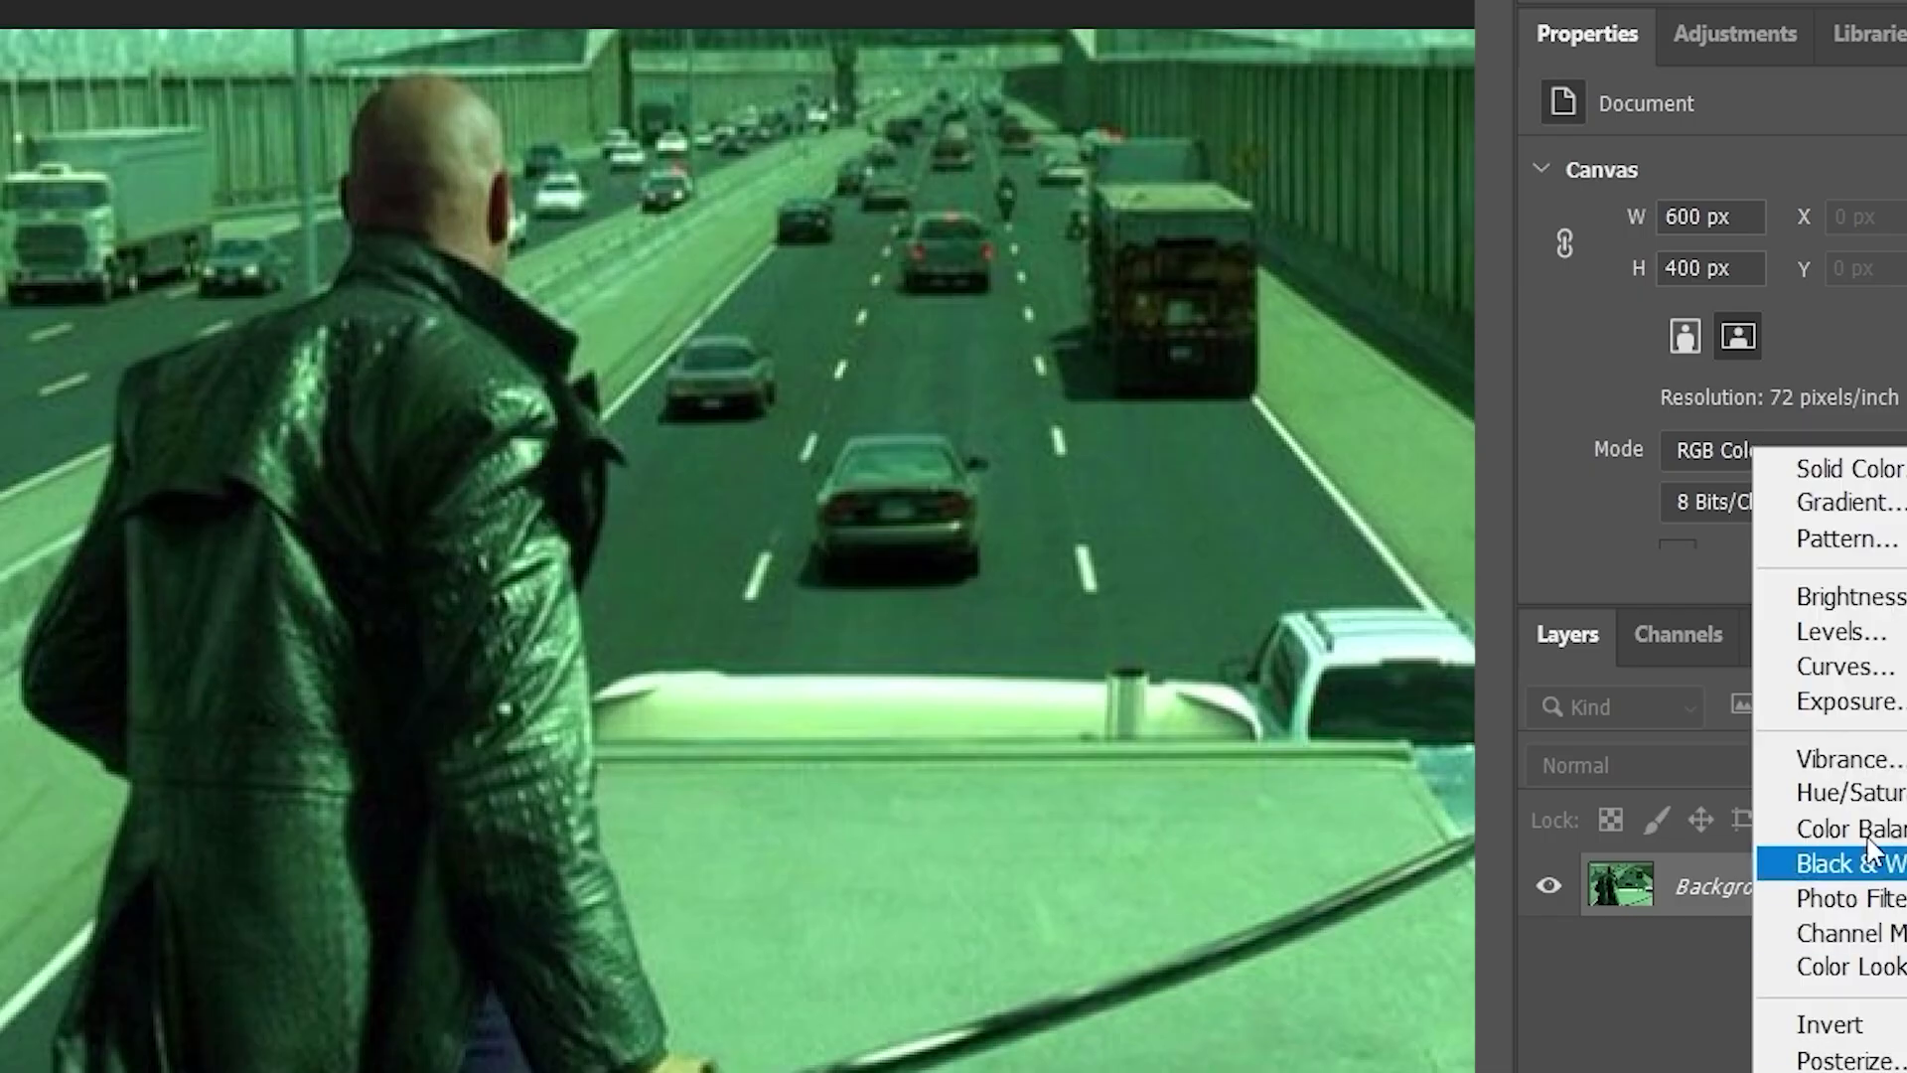
pyautogui.click(1875, 477)
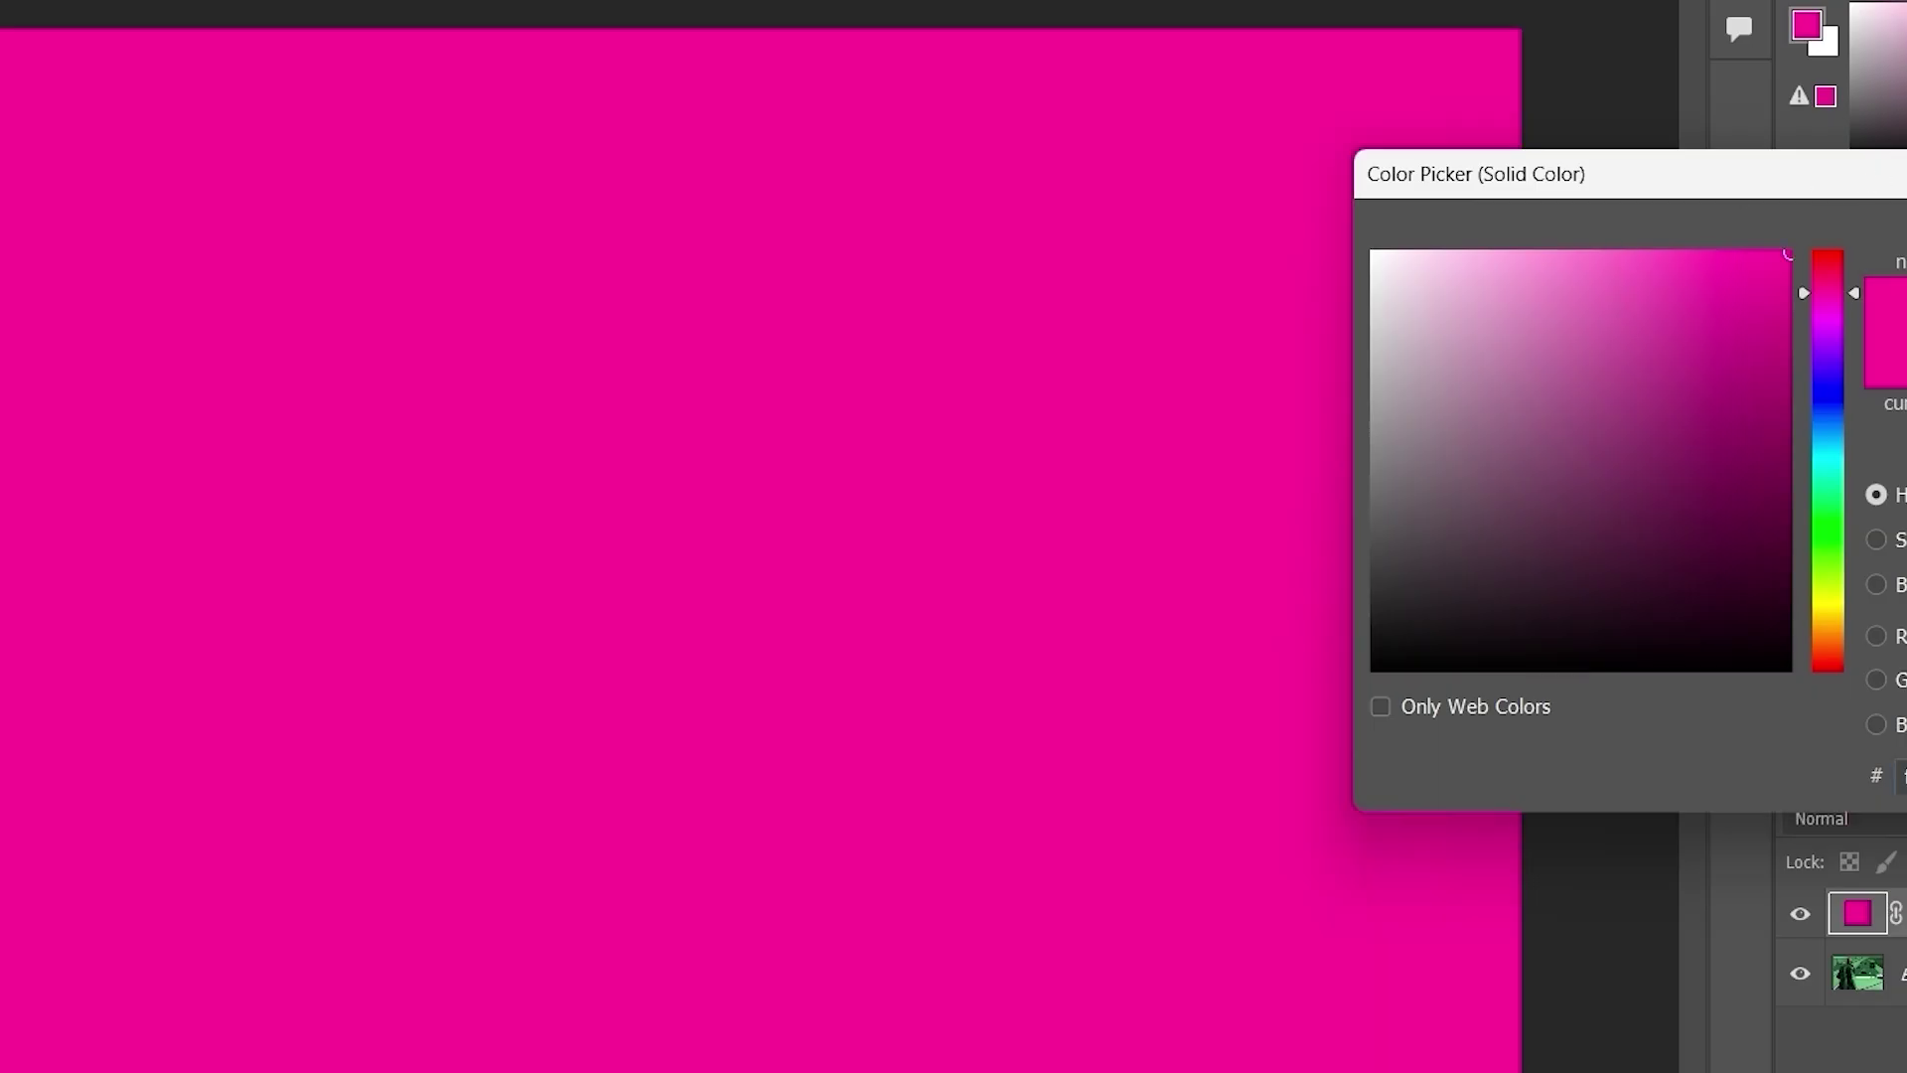
pyautogui.press('Return')
pyautogui.click(1550, 887)
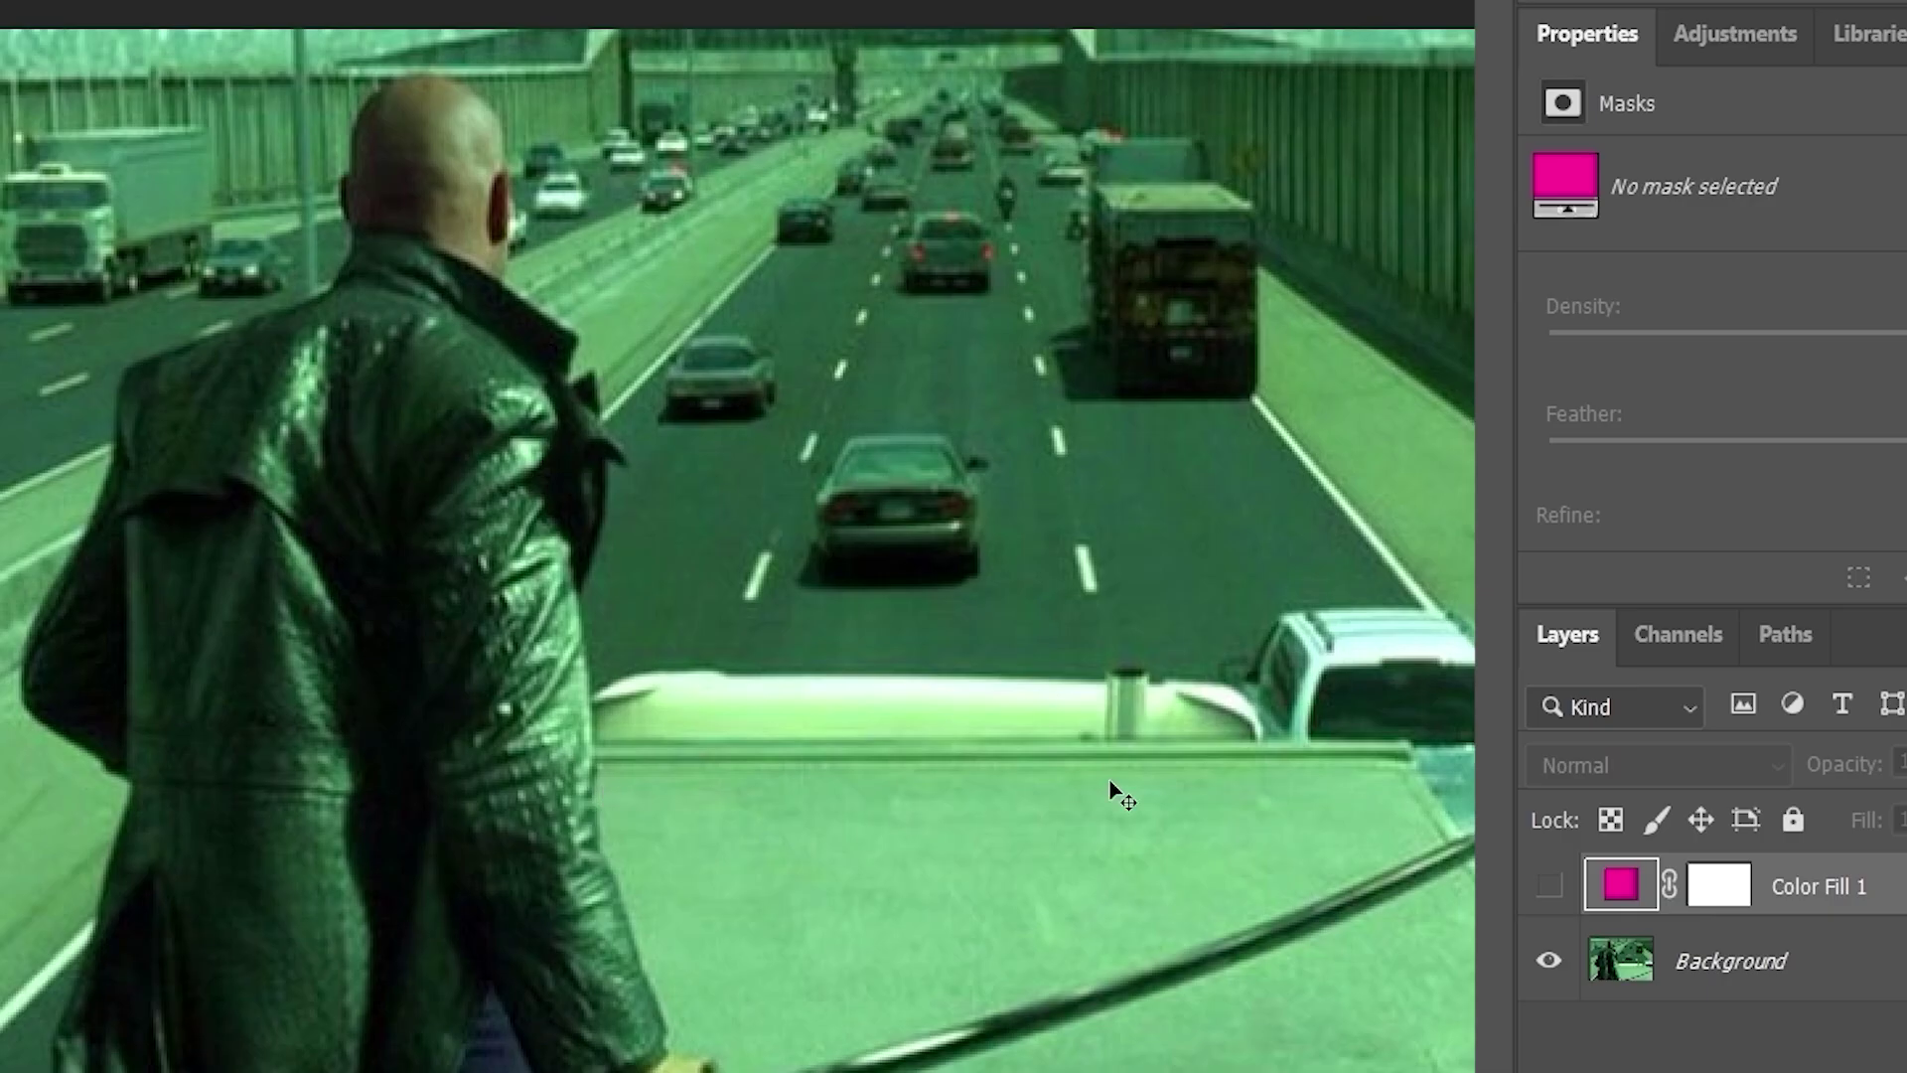
# - Set the hidden fill layer's color to a mid green sampled from the light roadside areas of the highway image
pyautogui.doubleClick(1621, 883)
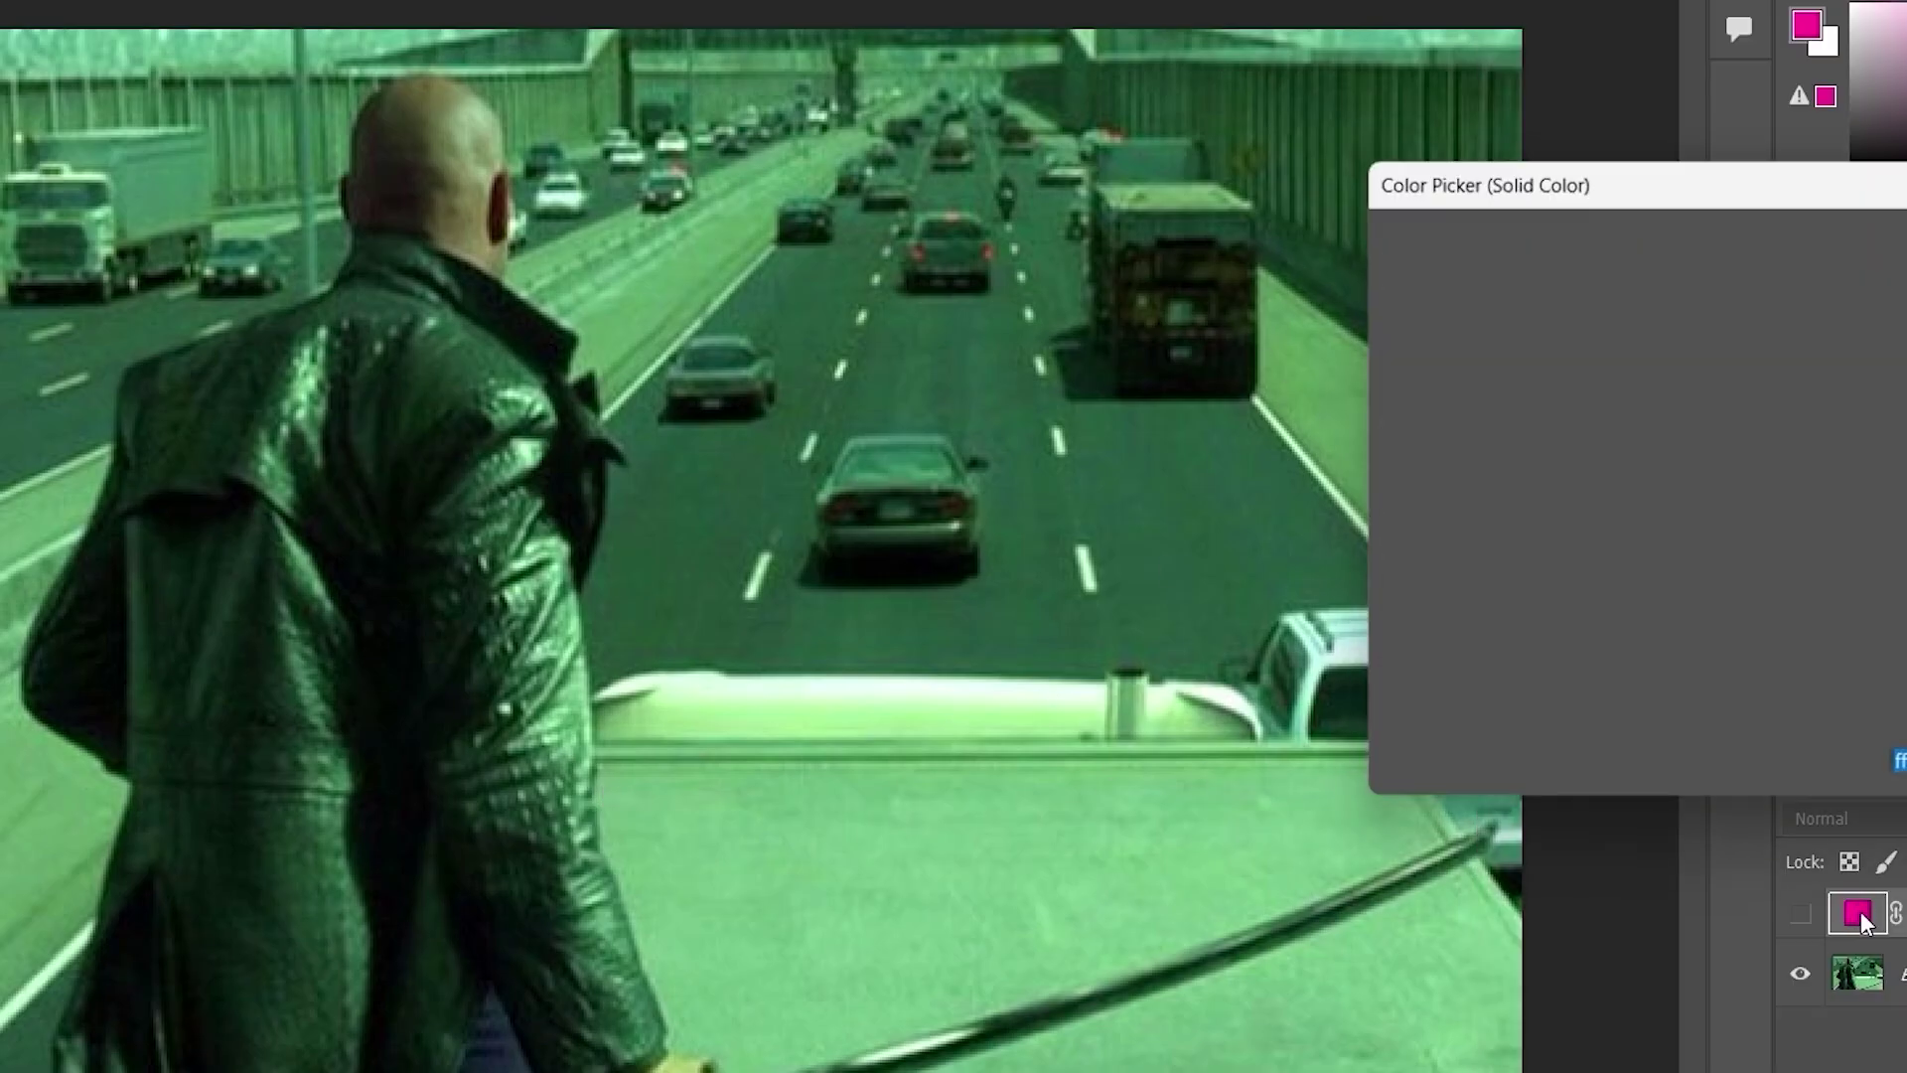
pyautogui.moveTo(1512, 194); pyautogui.dragTo(1561, 336)
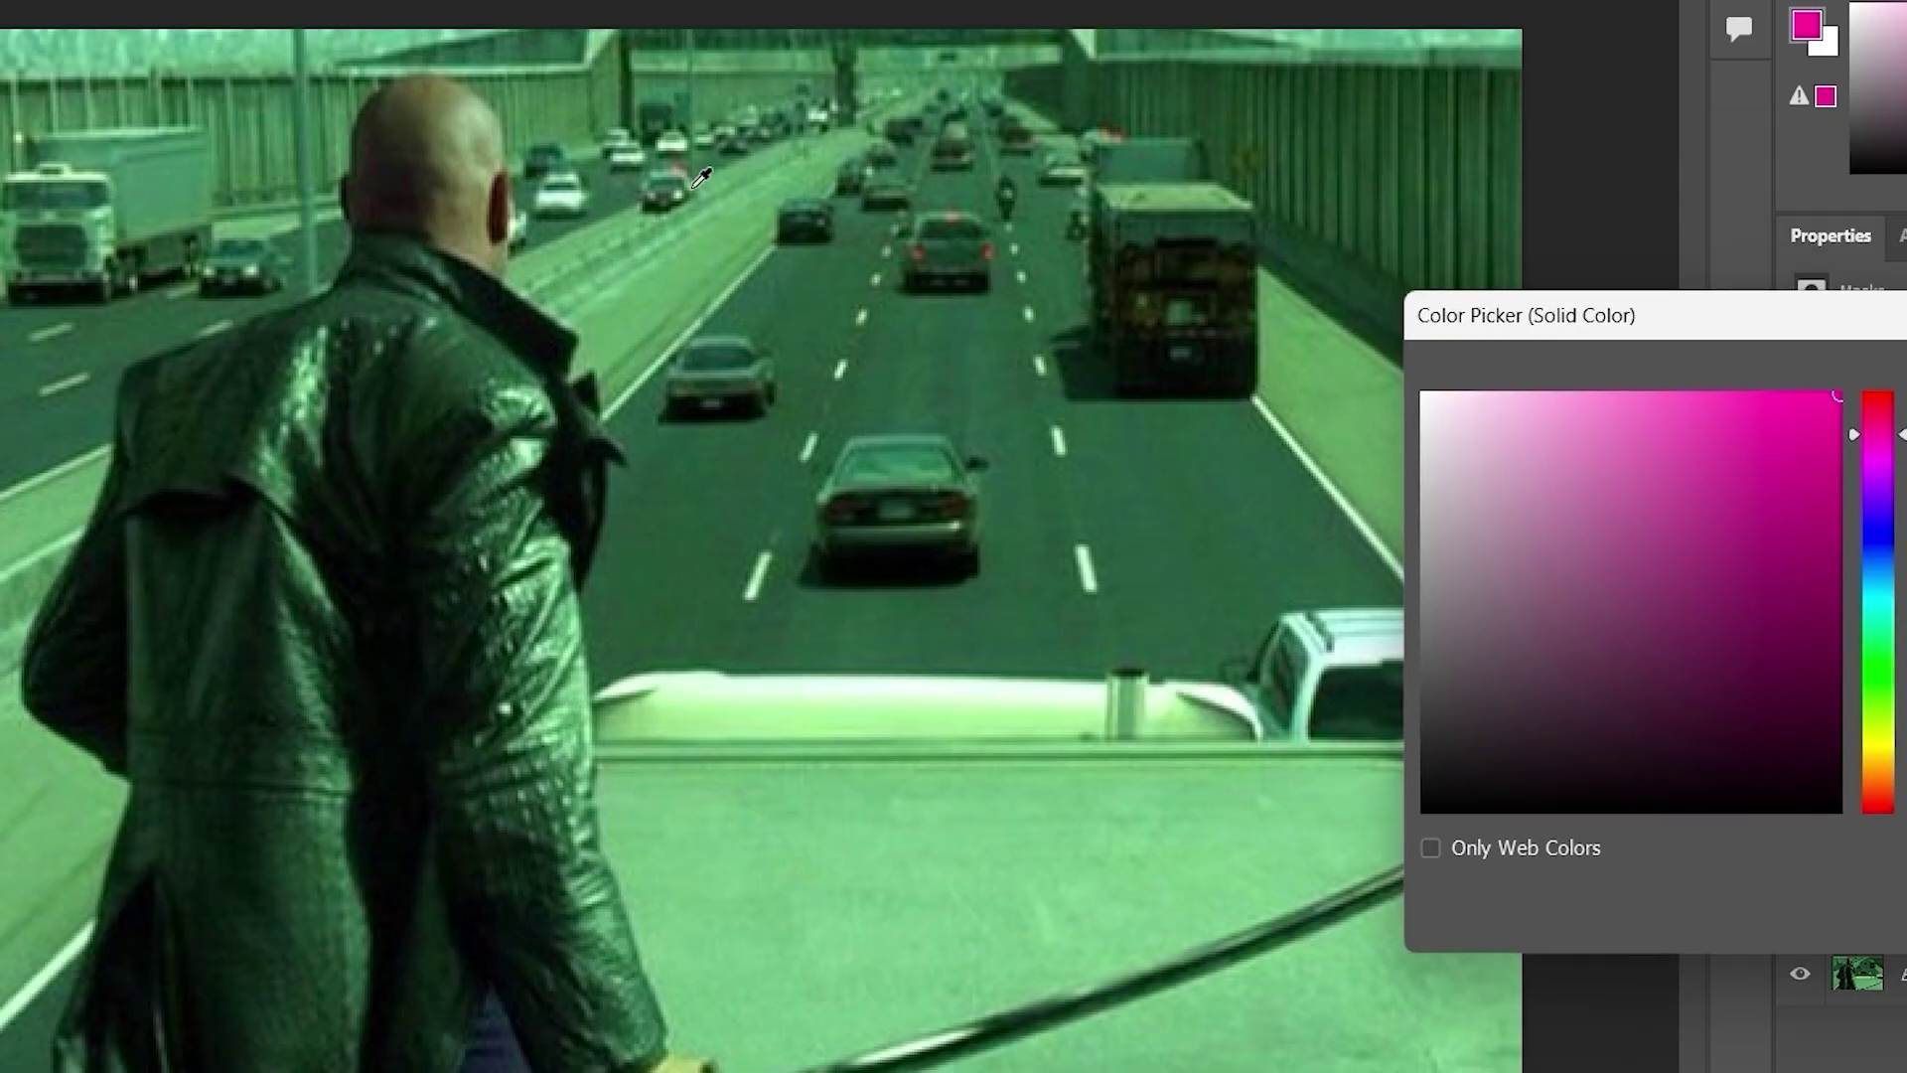
pyautogui.click(686, 266)
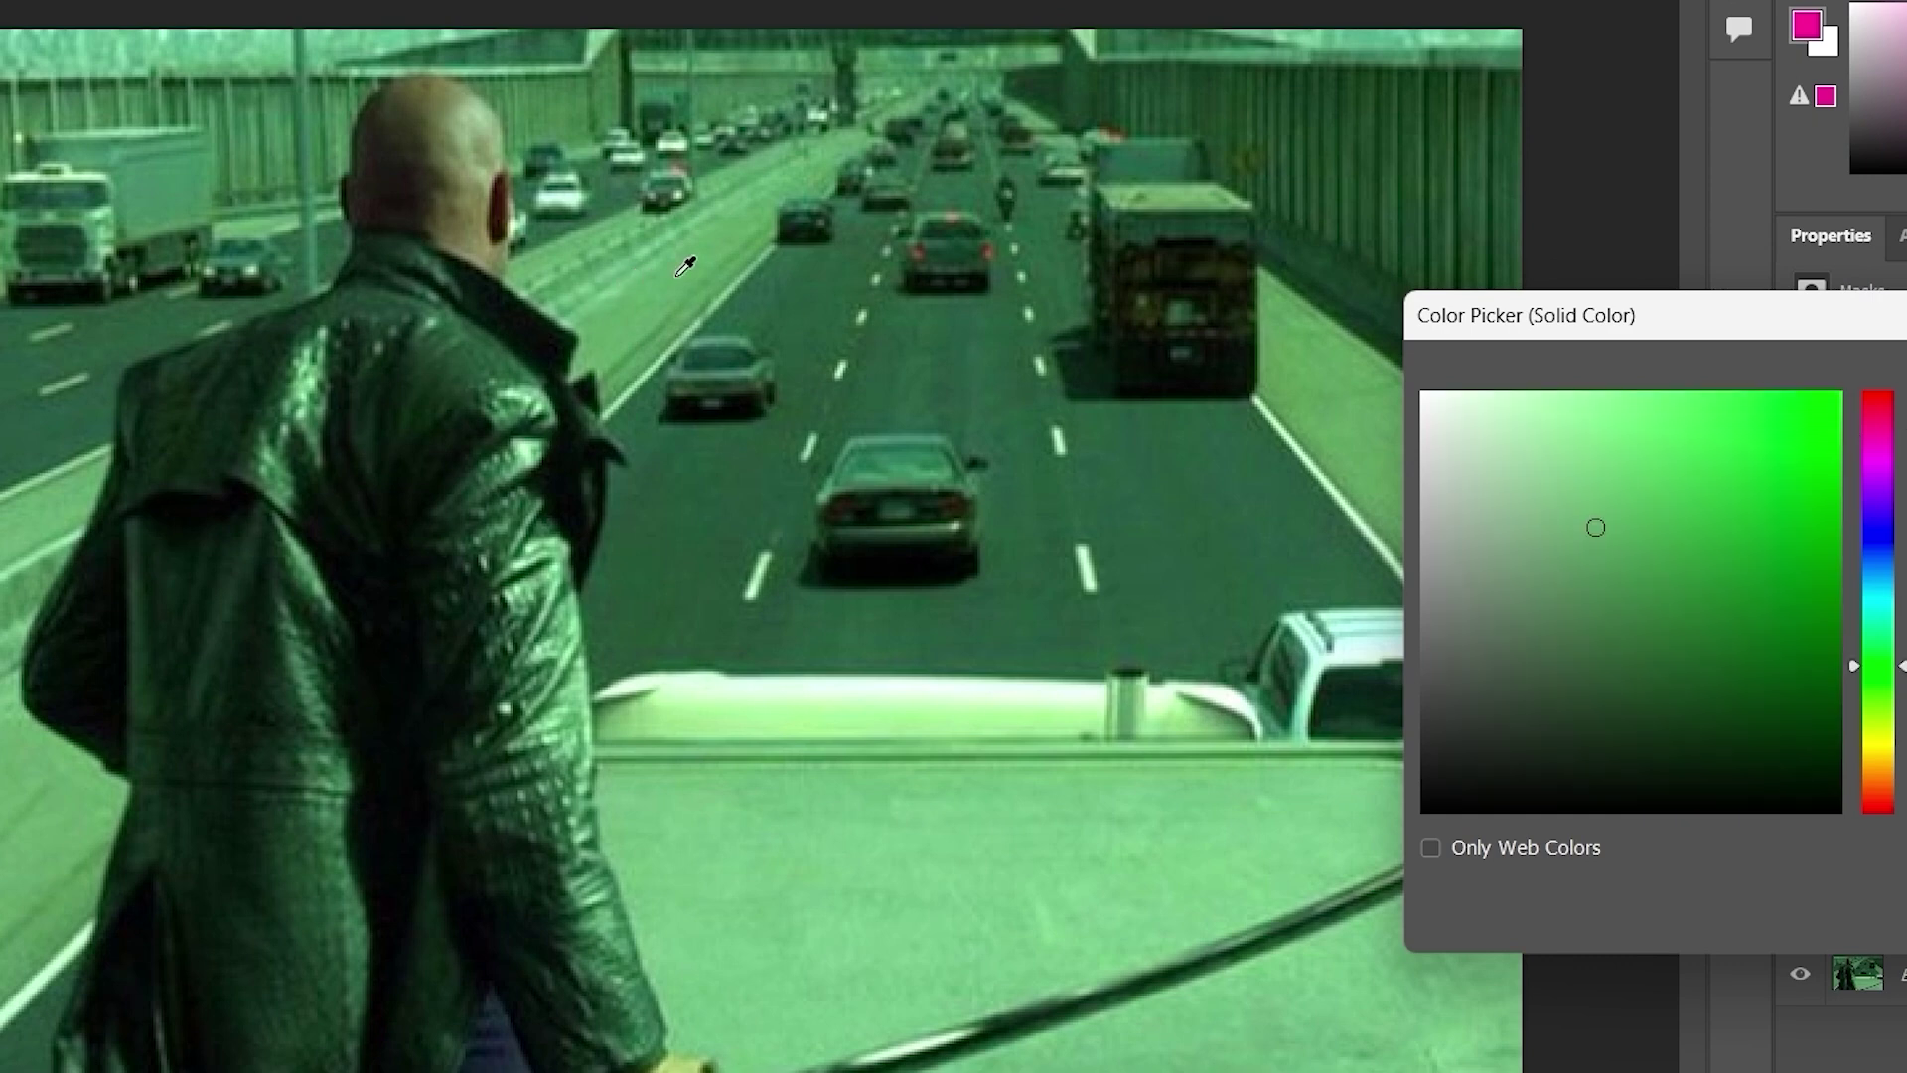
pyautogui.click(865, 727)
pyautogui.click(853, 667)
pyautogui.click(668, 286)
pyautogui.click(681, 278)
pyautogui.click(721, 256)
pyautogui.click(692, 261)
pyautogui.click(1357, 415)
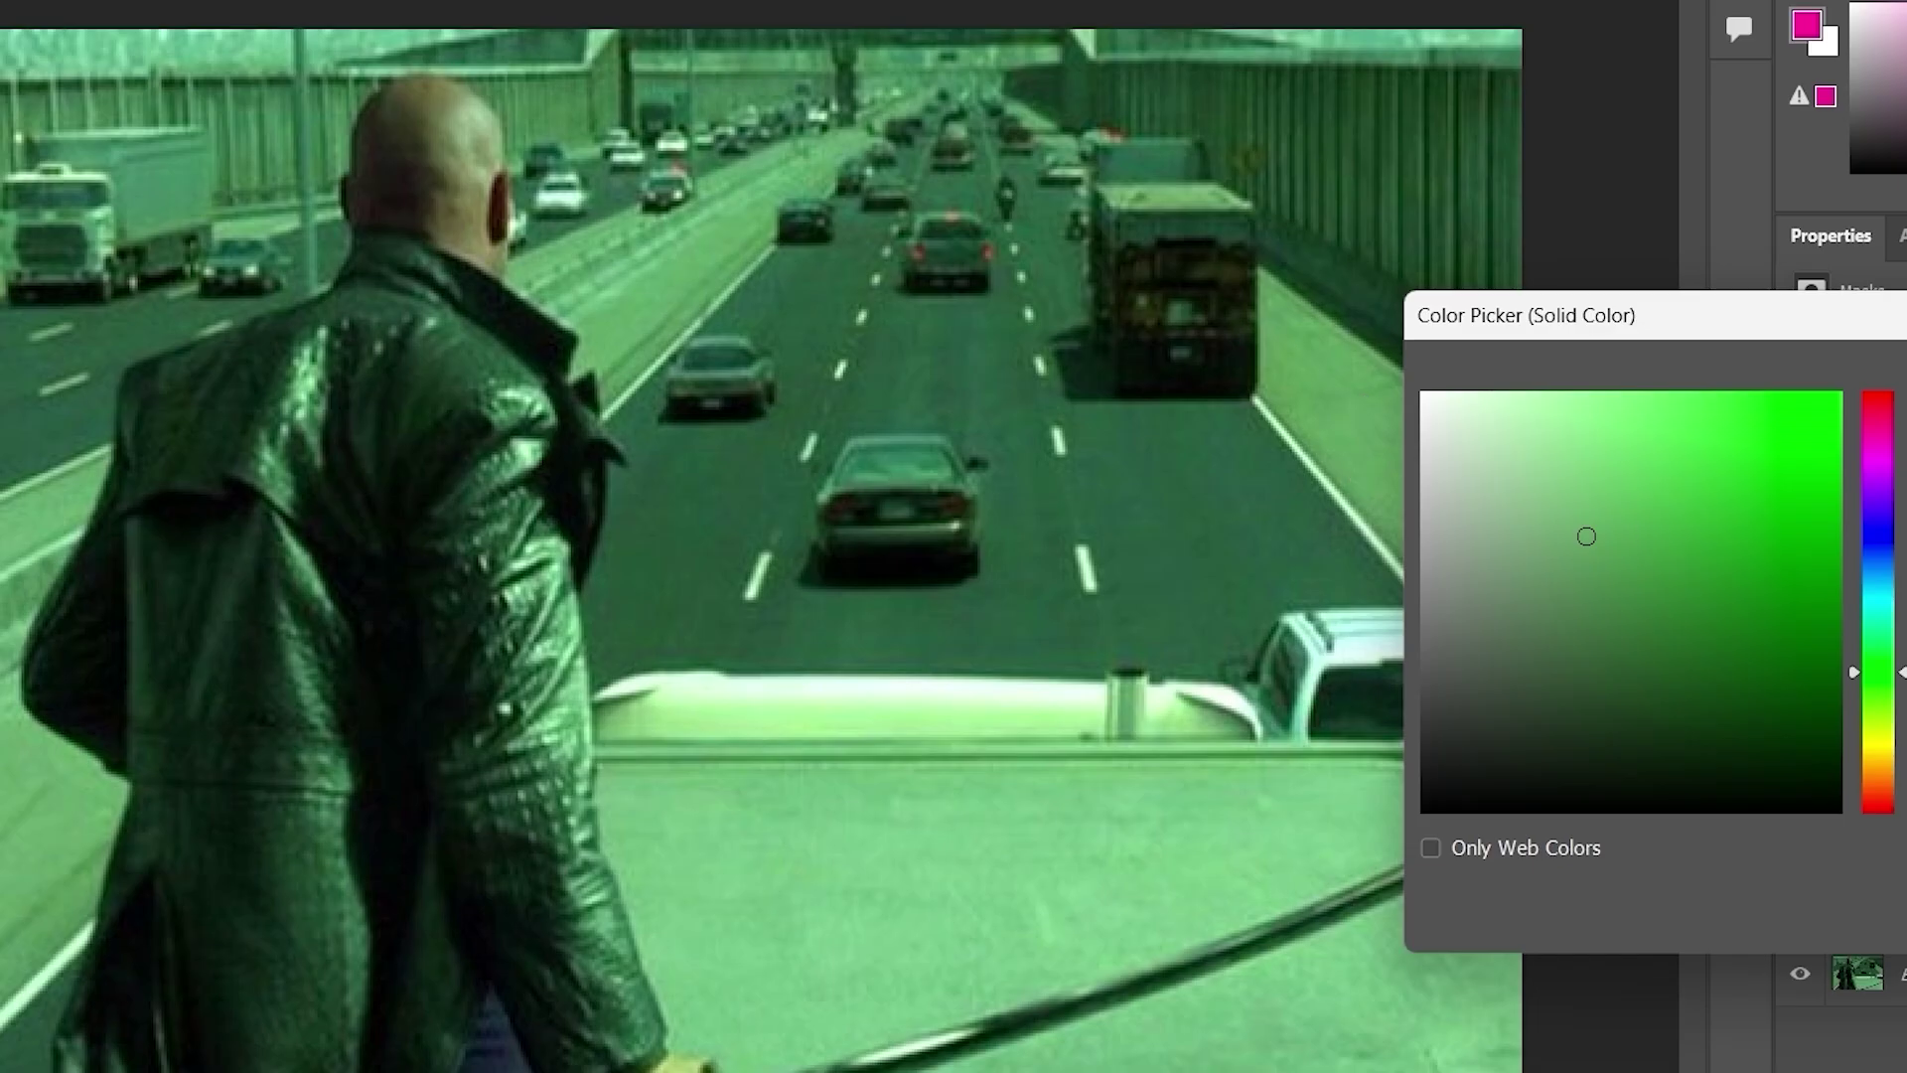
pyautogui.press('Return')
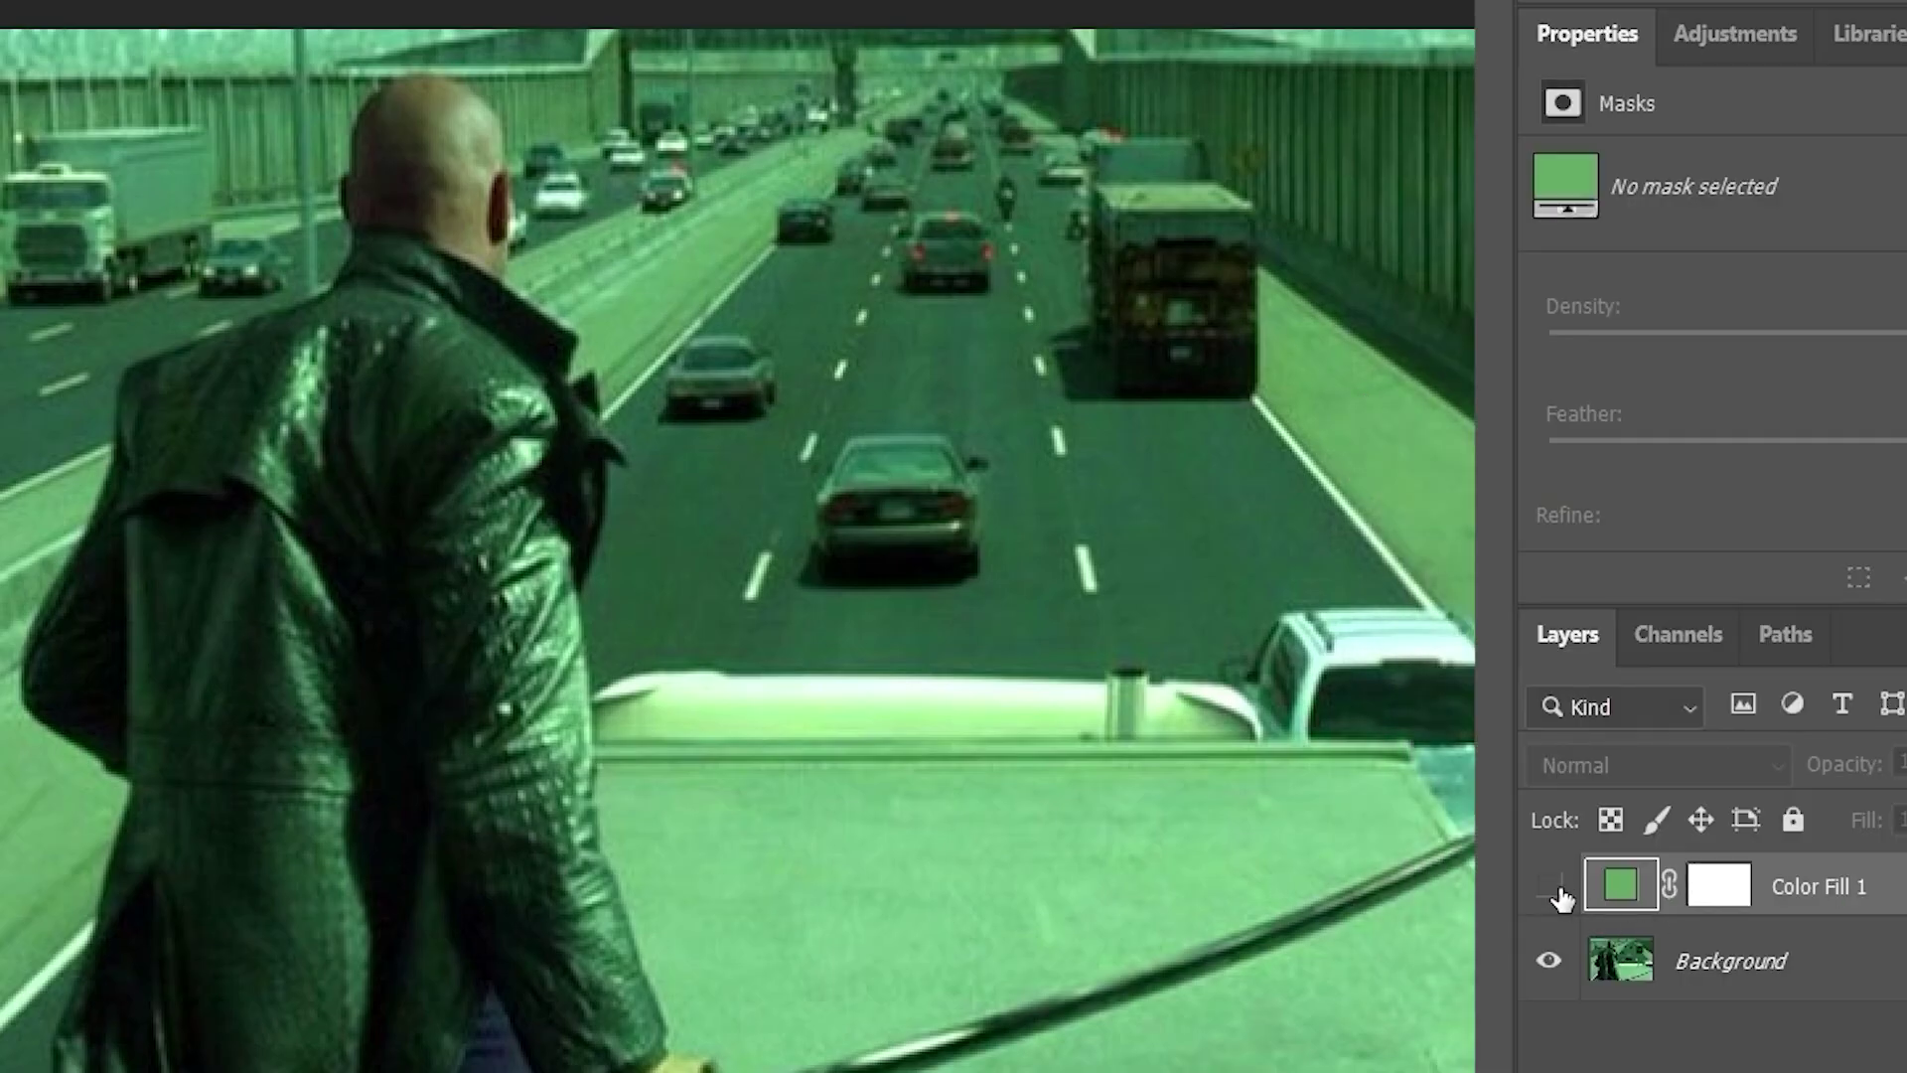
# - Show the green fill layer and set its blend mode to Divide to neutralize the green cast
pyautogui.click(1557, 892)
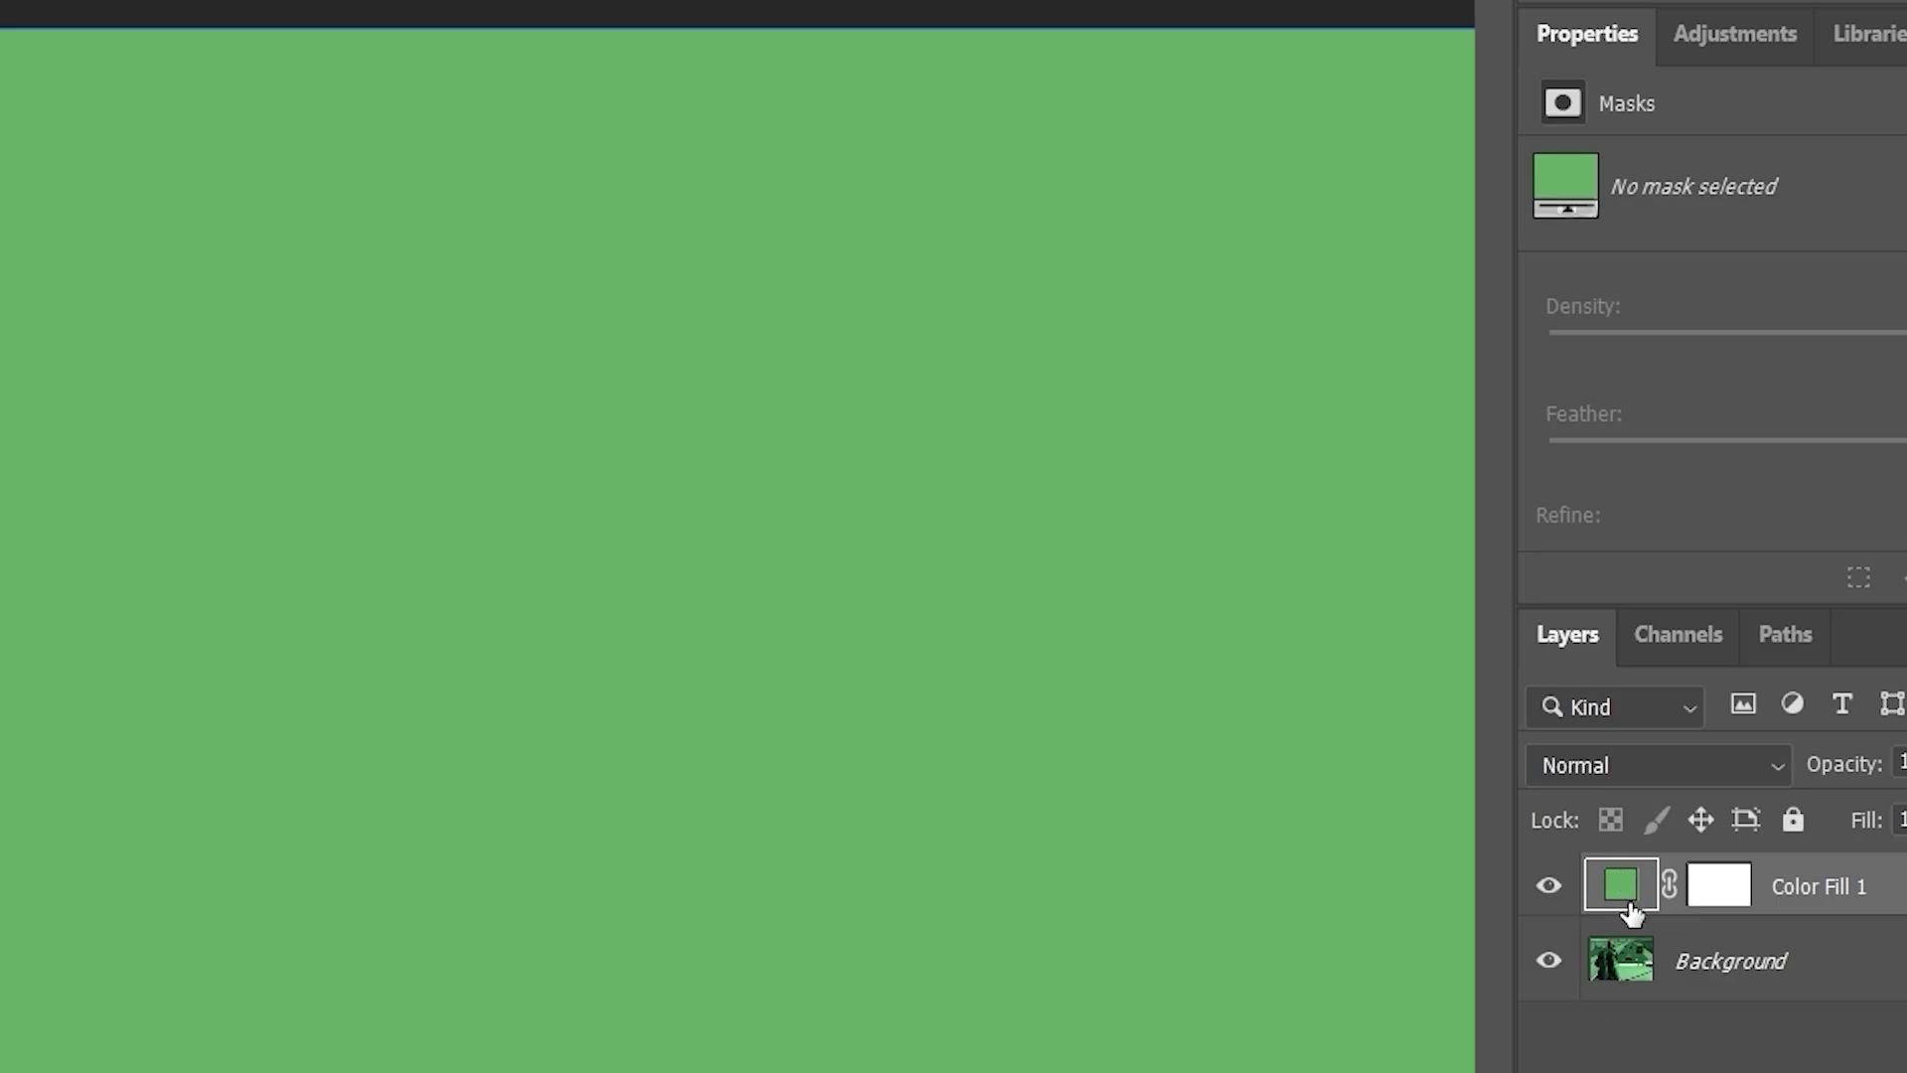
pyautogui.click(1619, 767)
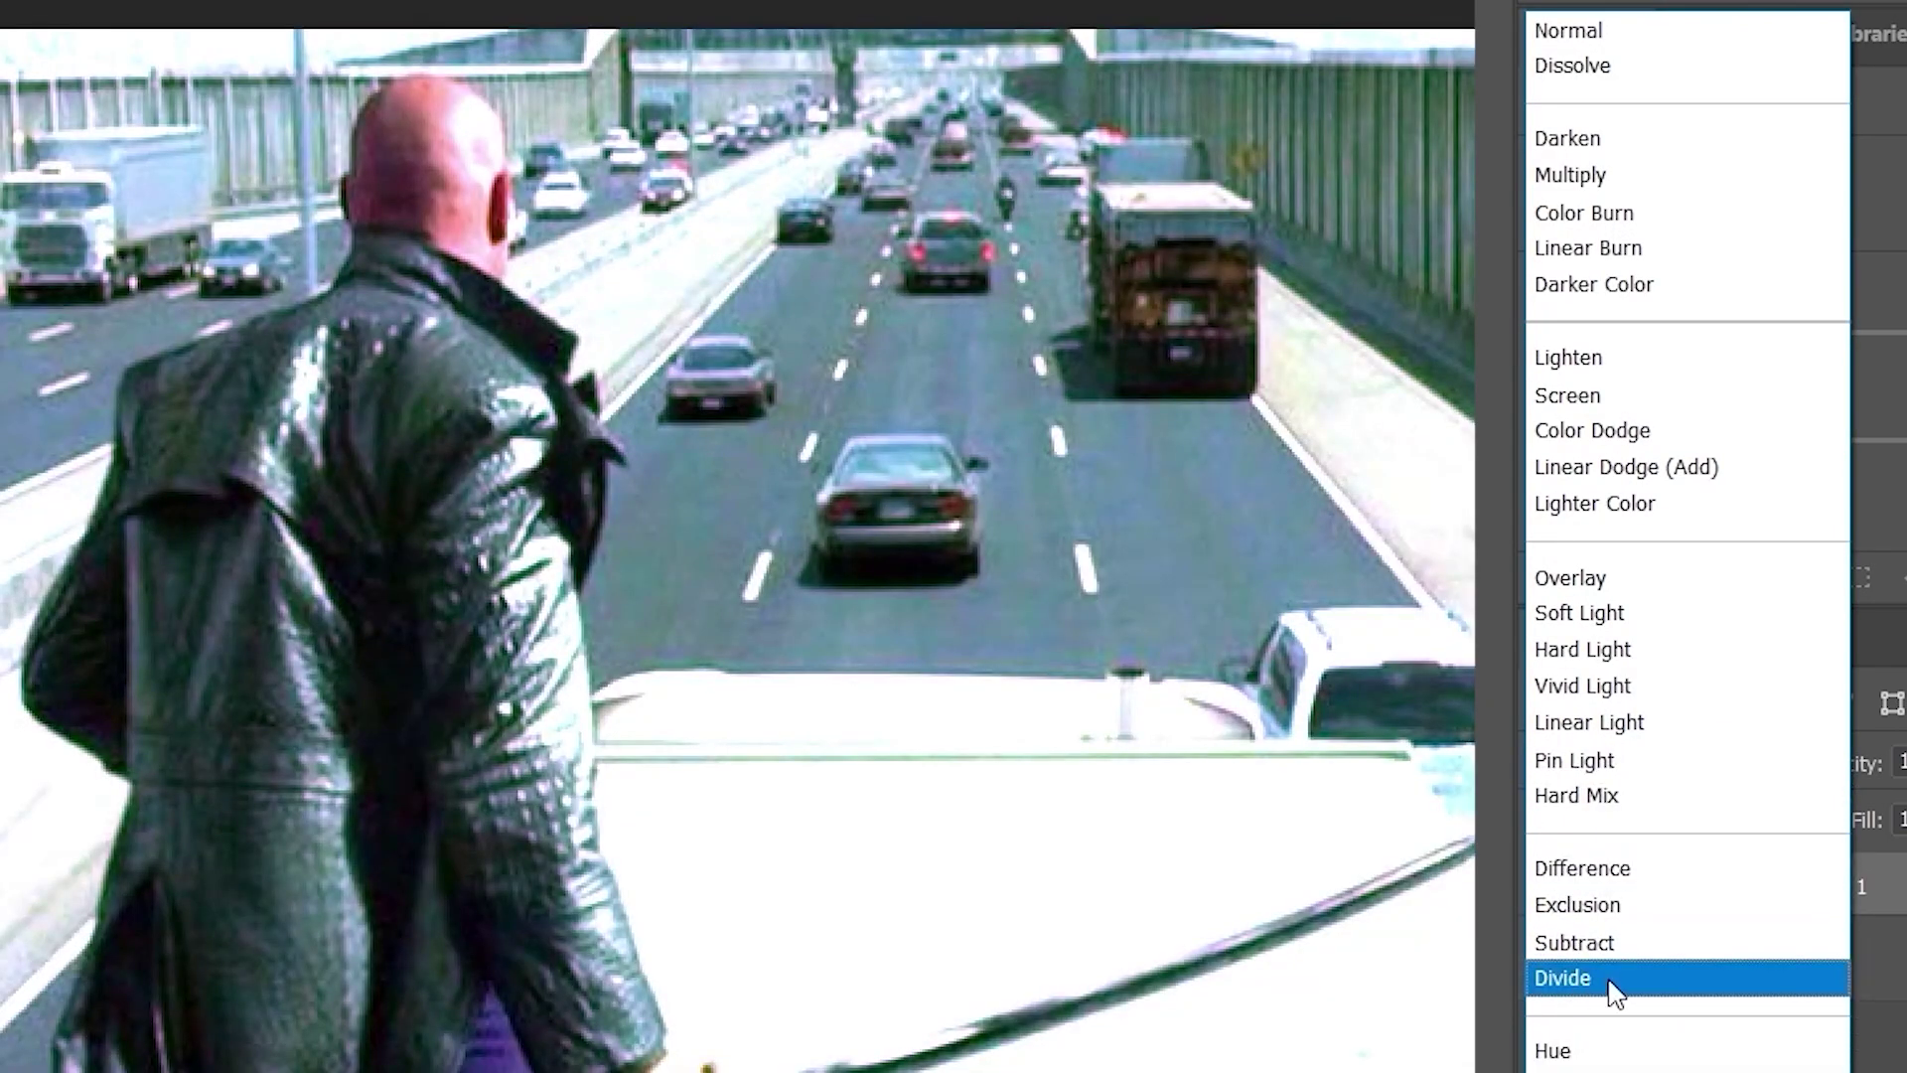
pyautogui.click(1610, 982)
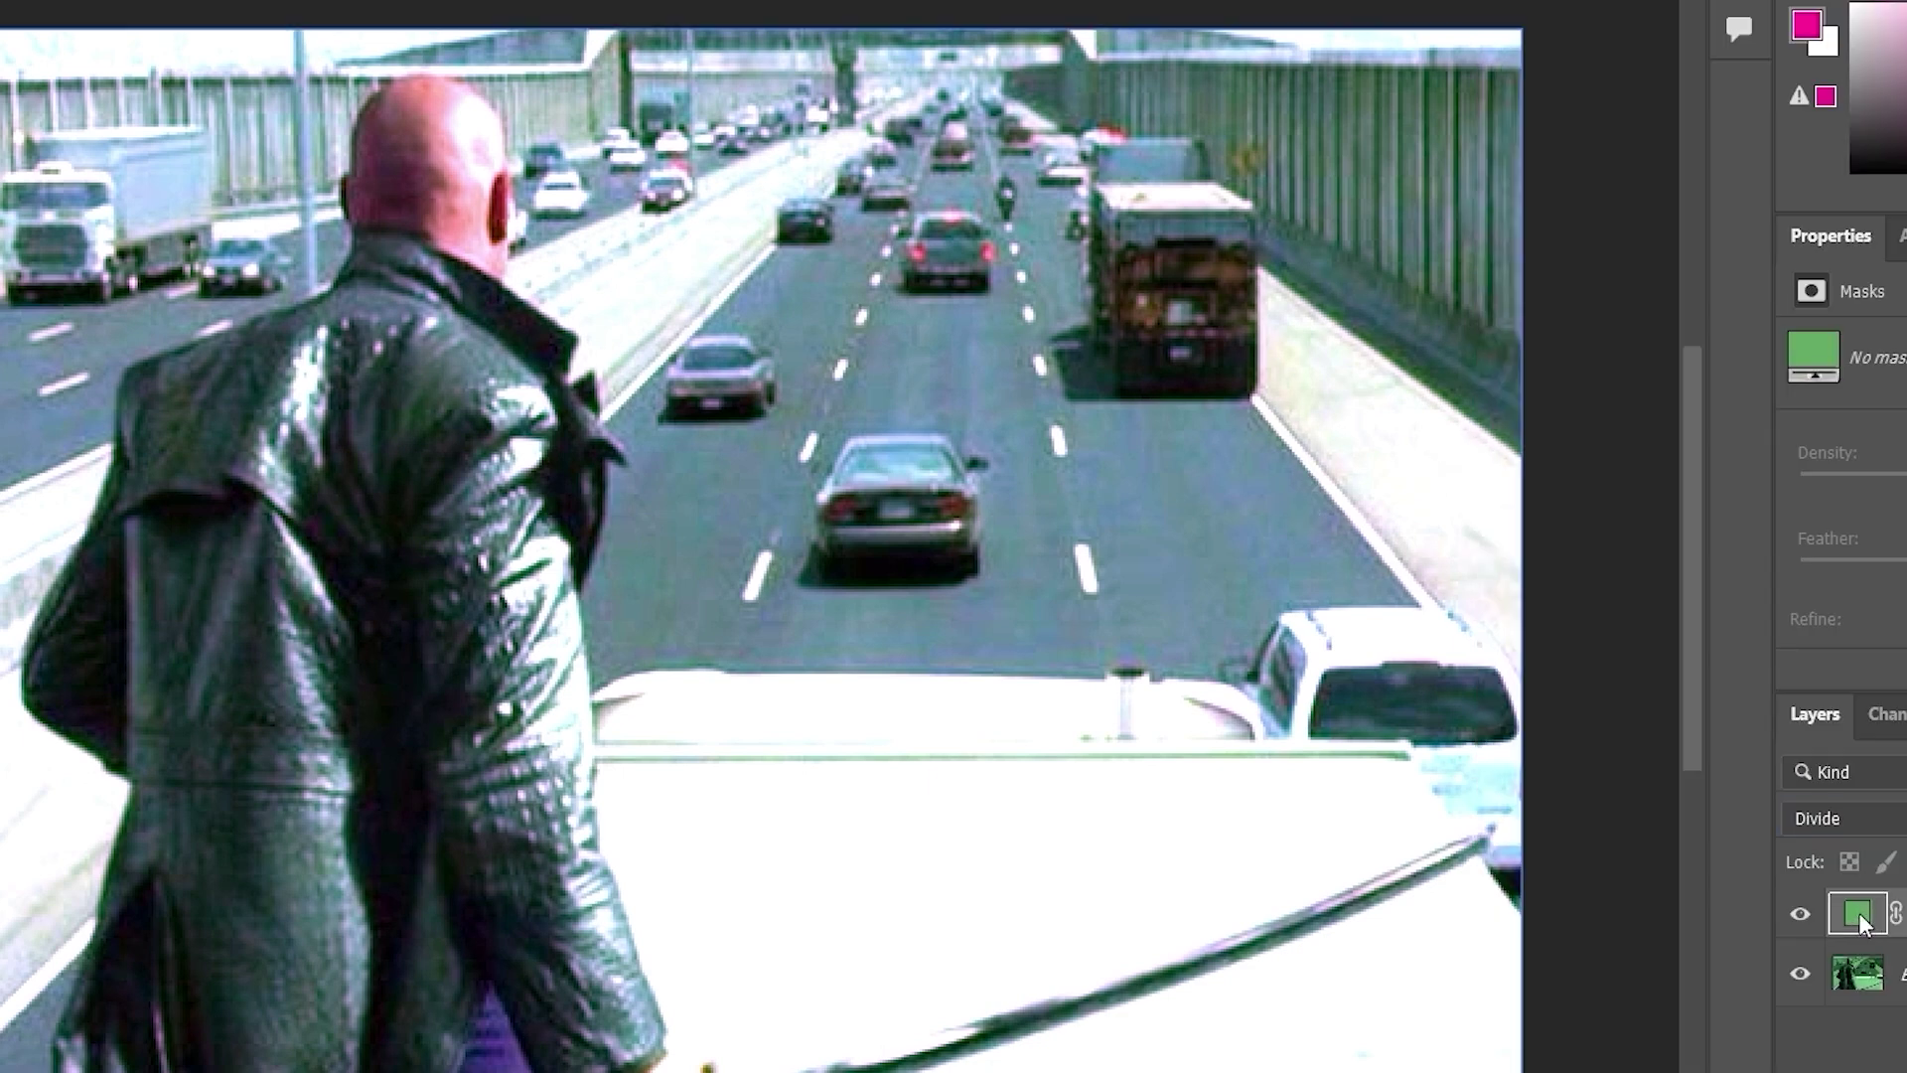
# - Lighten the Divide fill layer's color to a pale green and compare the highway image with and without it
pyautogui.doubleClick(1858, 915)
pyautogui.click(1580, 548)
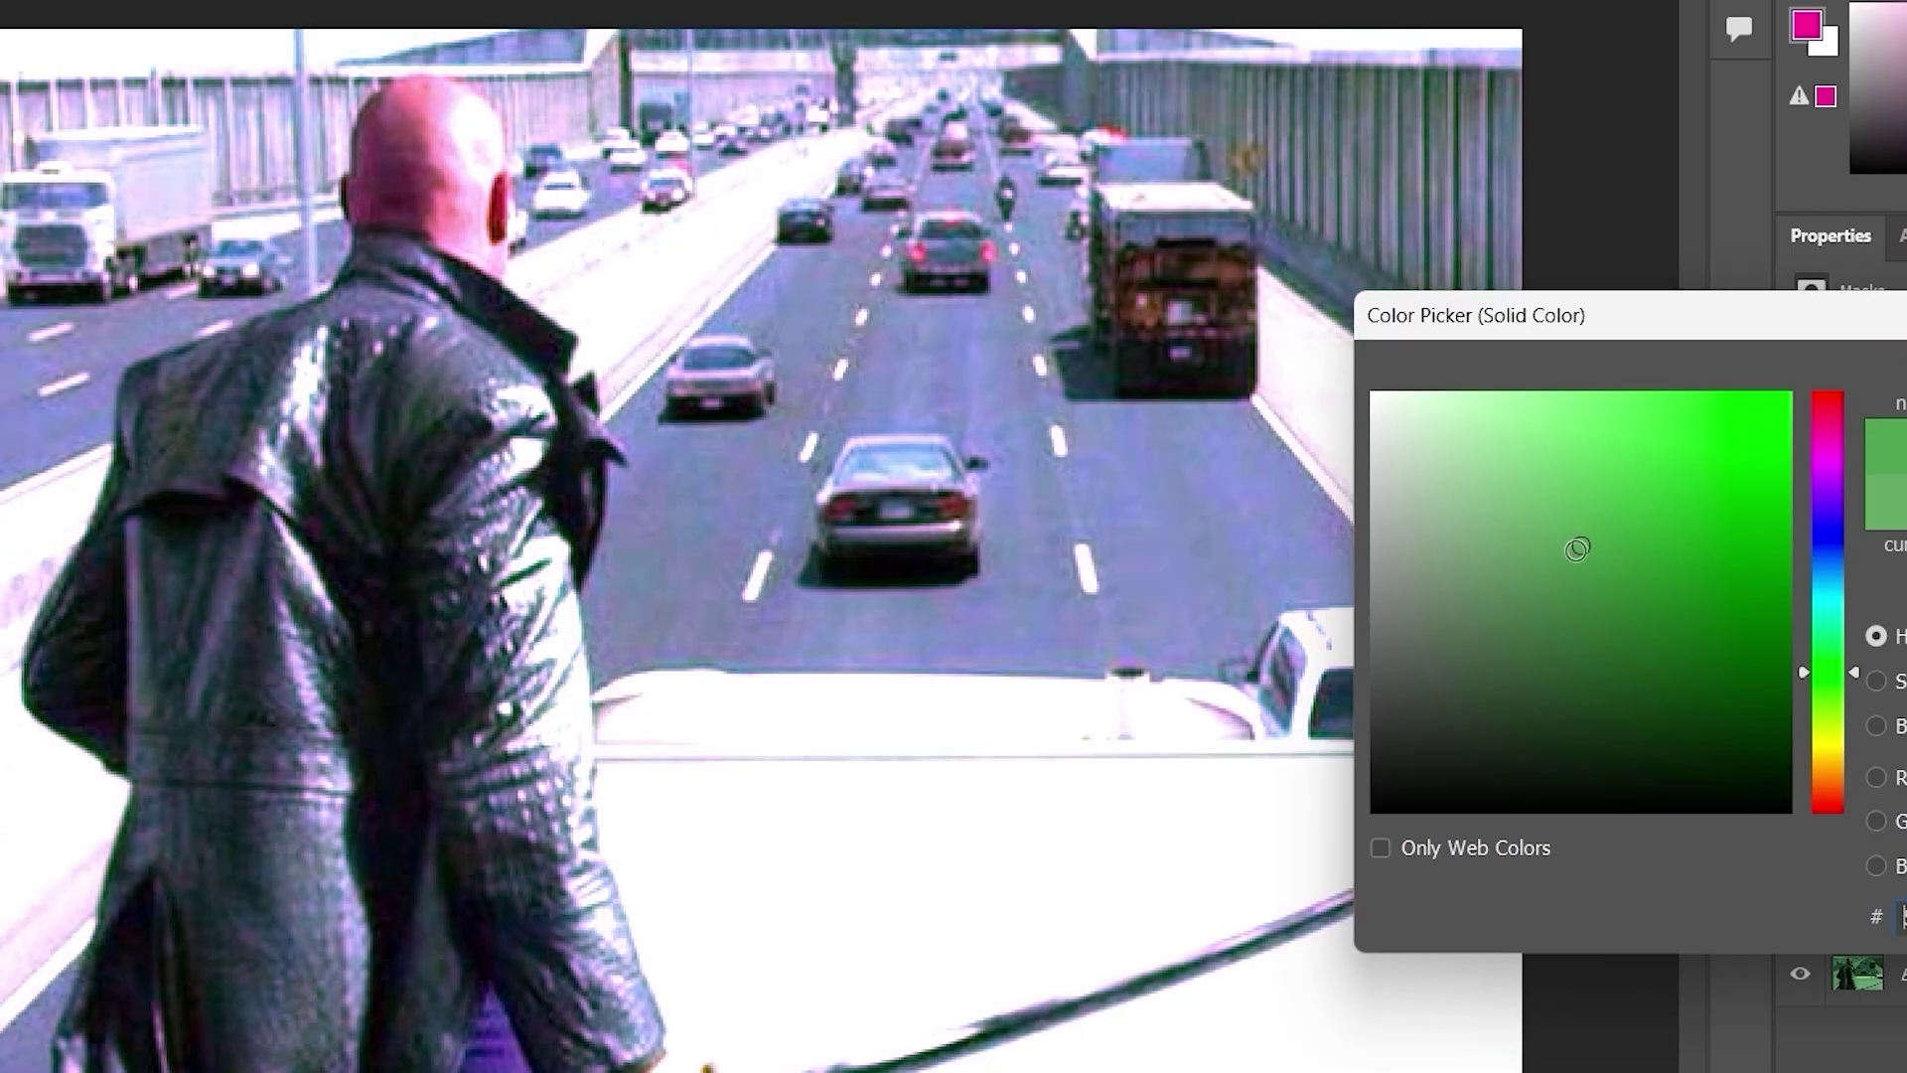
pyautogui.click(1560, 502)
pyautogui.click(1575, 433)
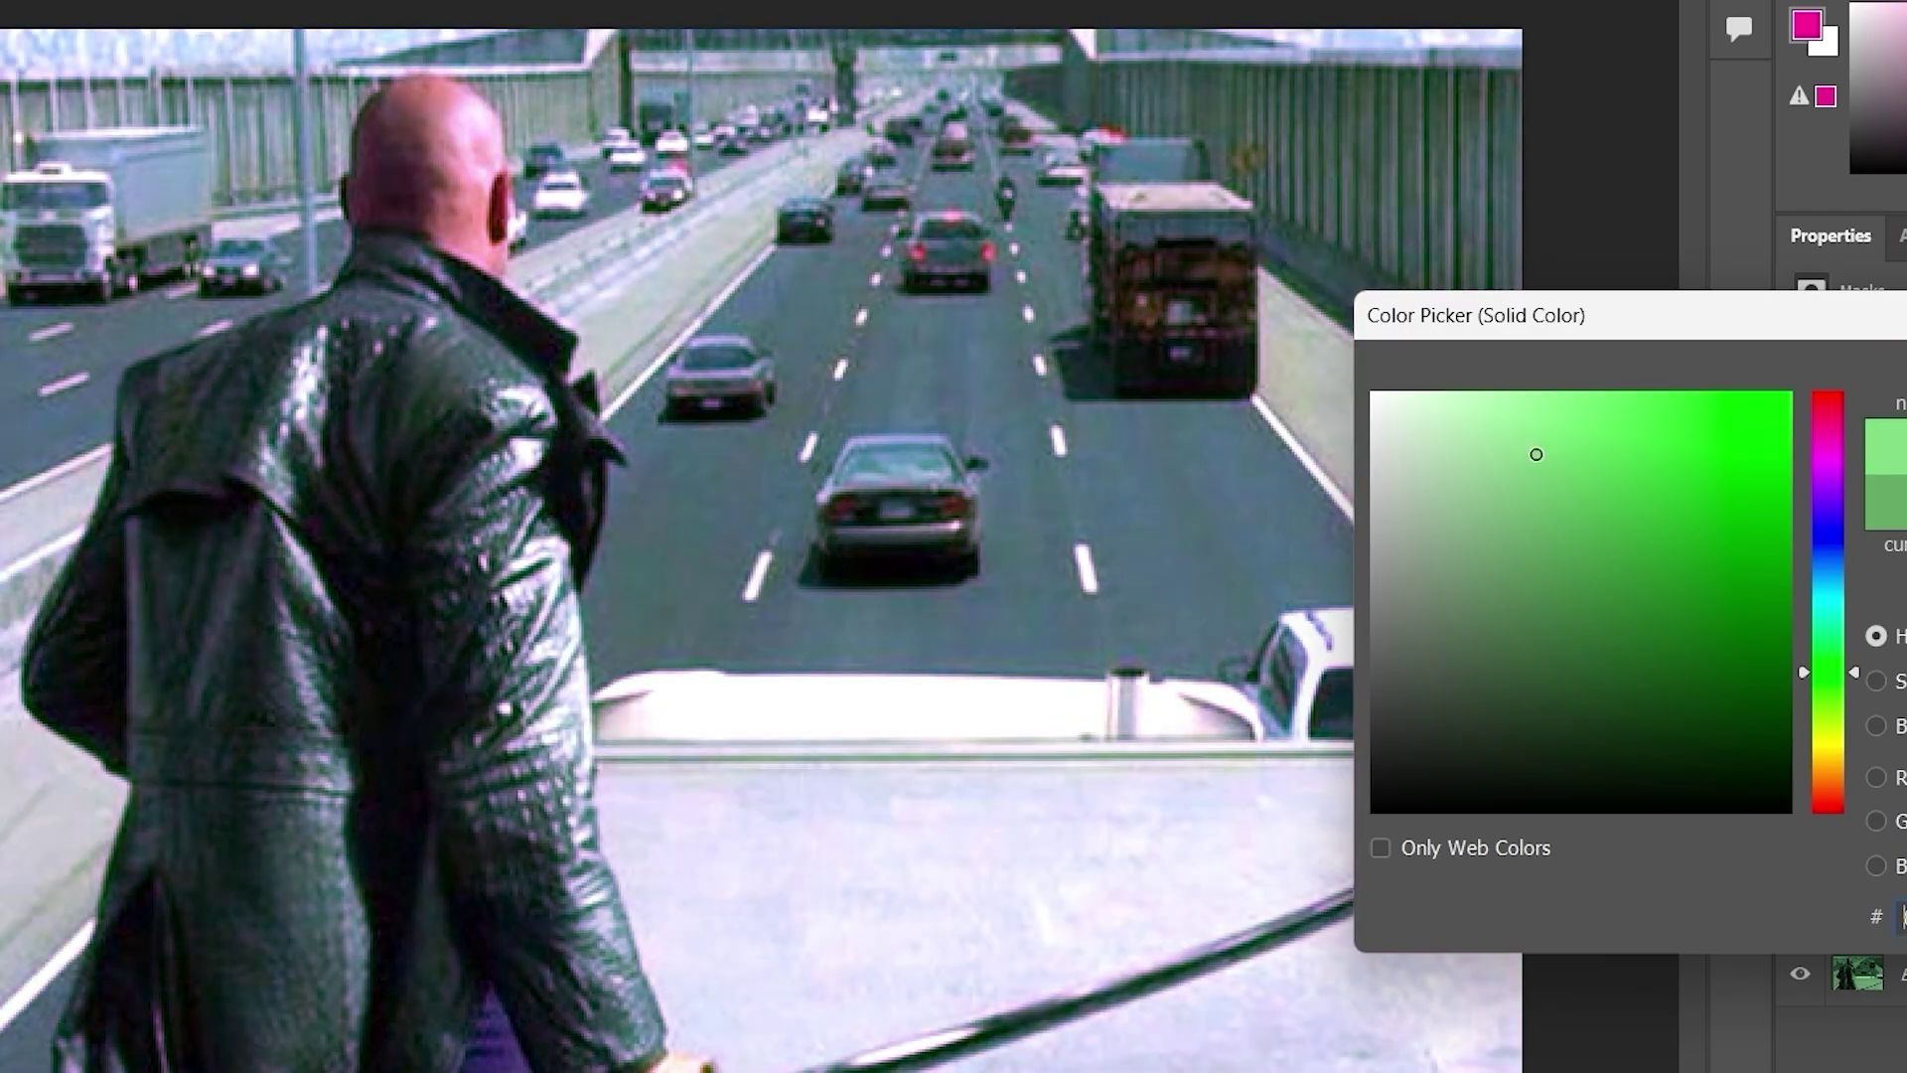
pyautogui.click(1527, 420)
pyautogui.press('Return')
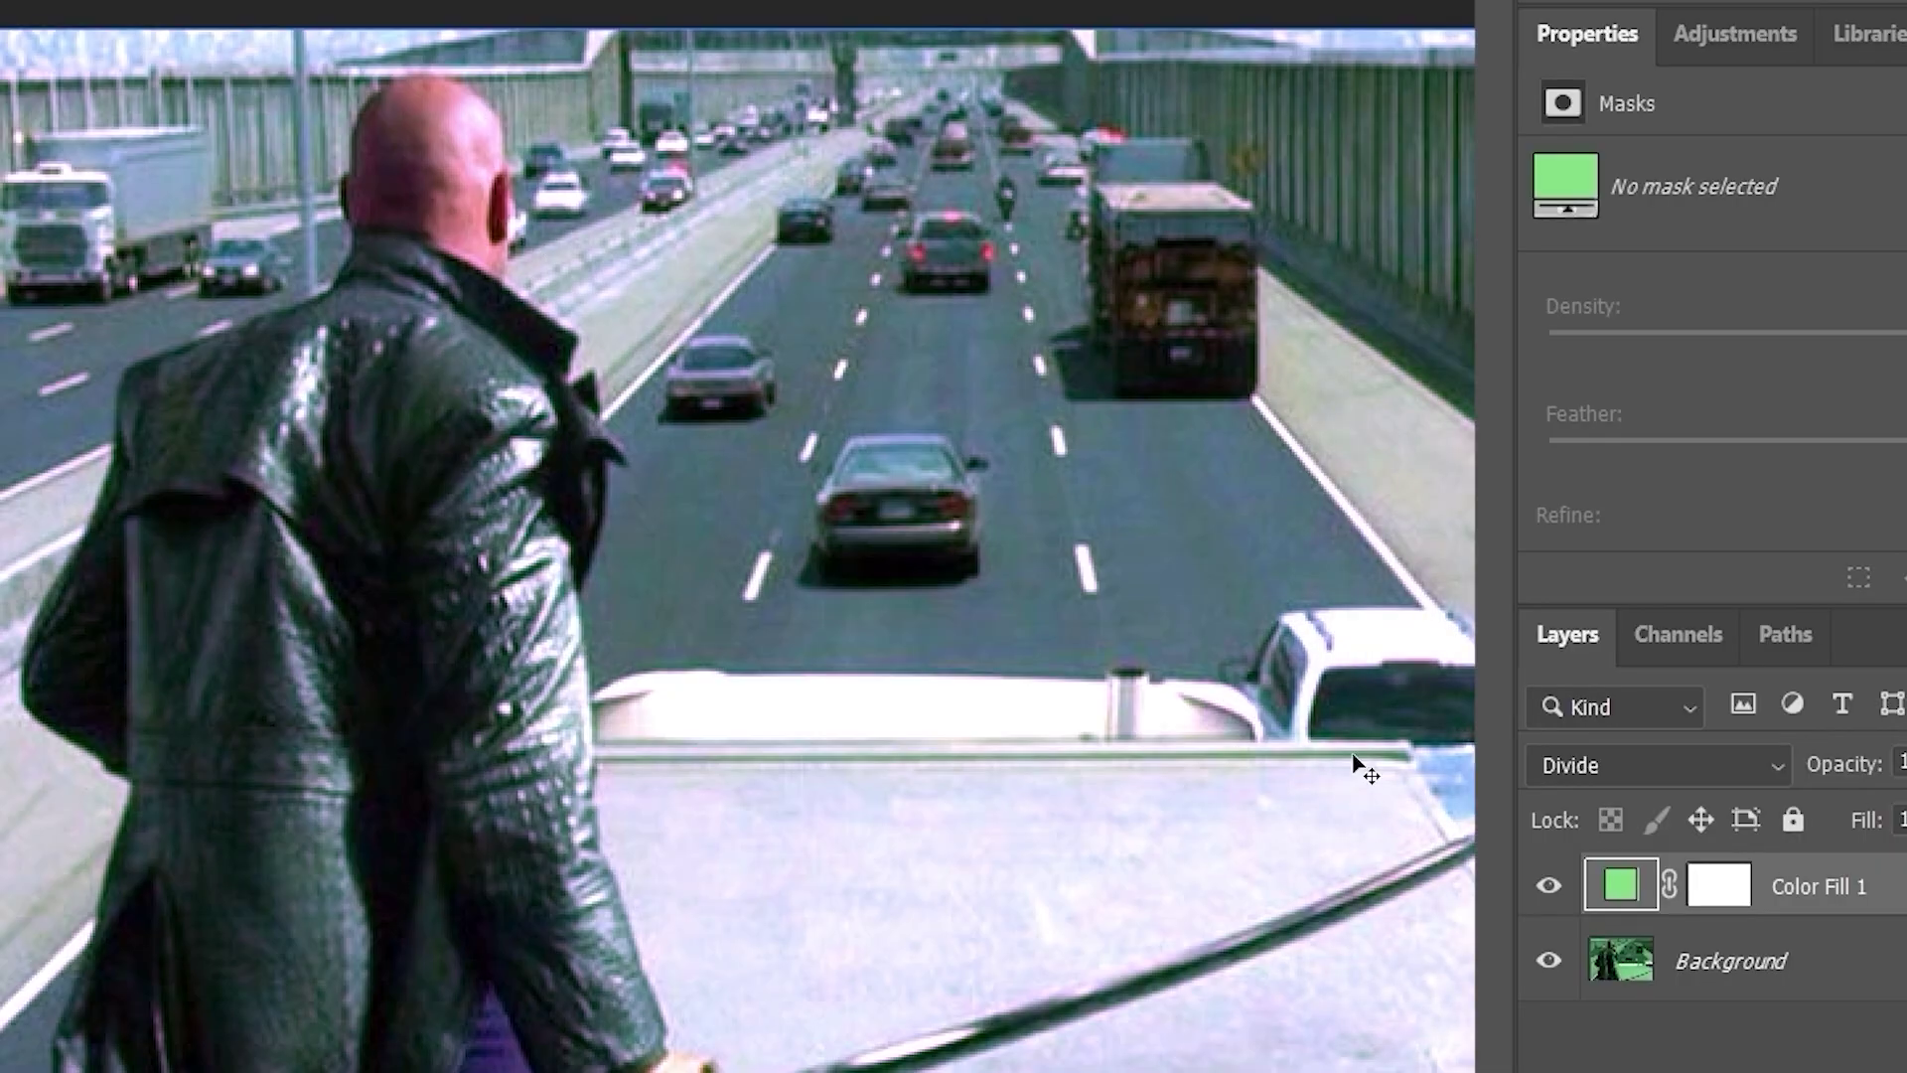
pyautogui.click(1552, 887)
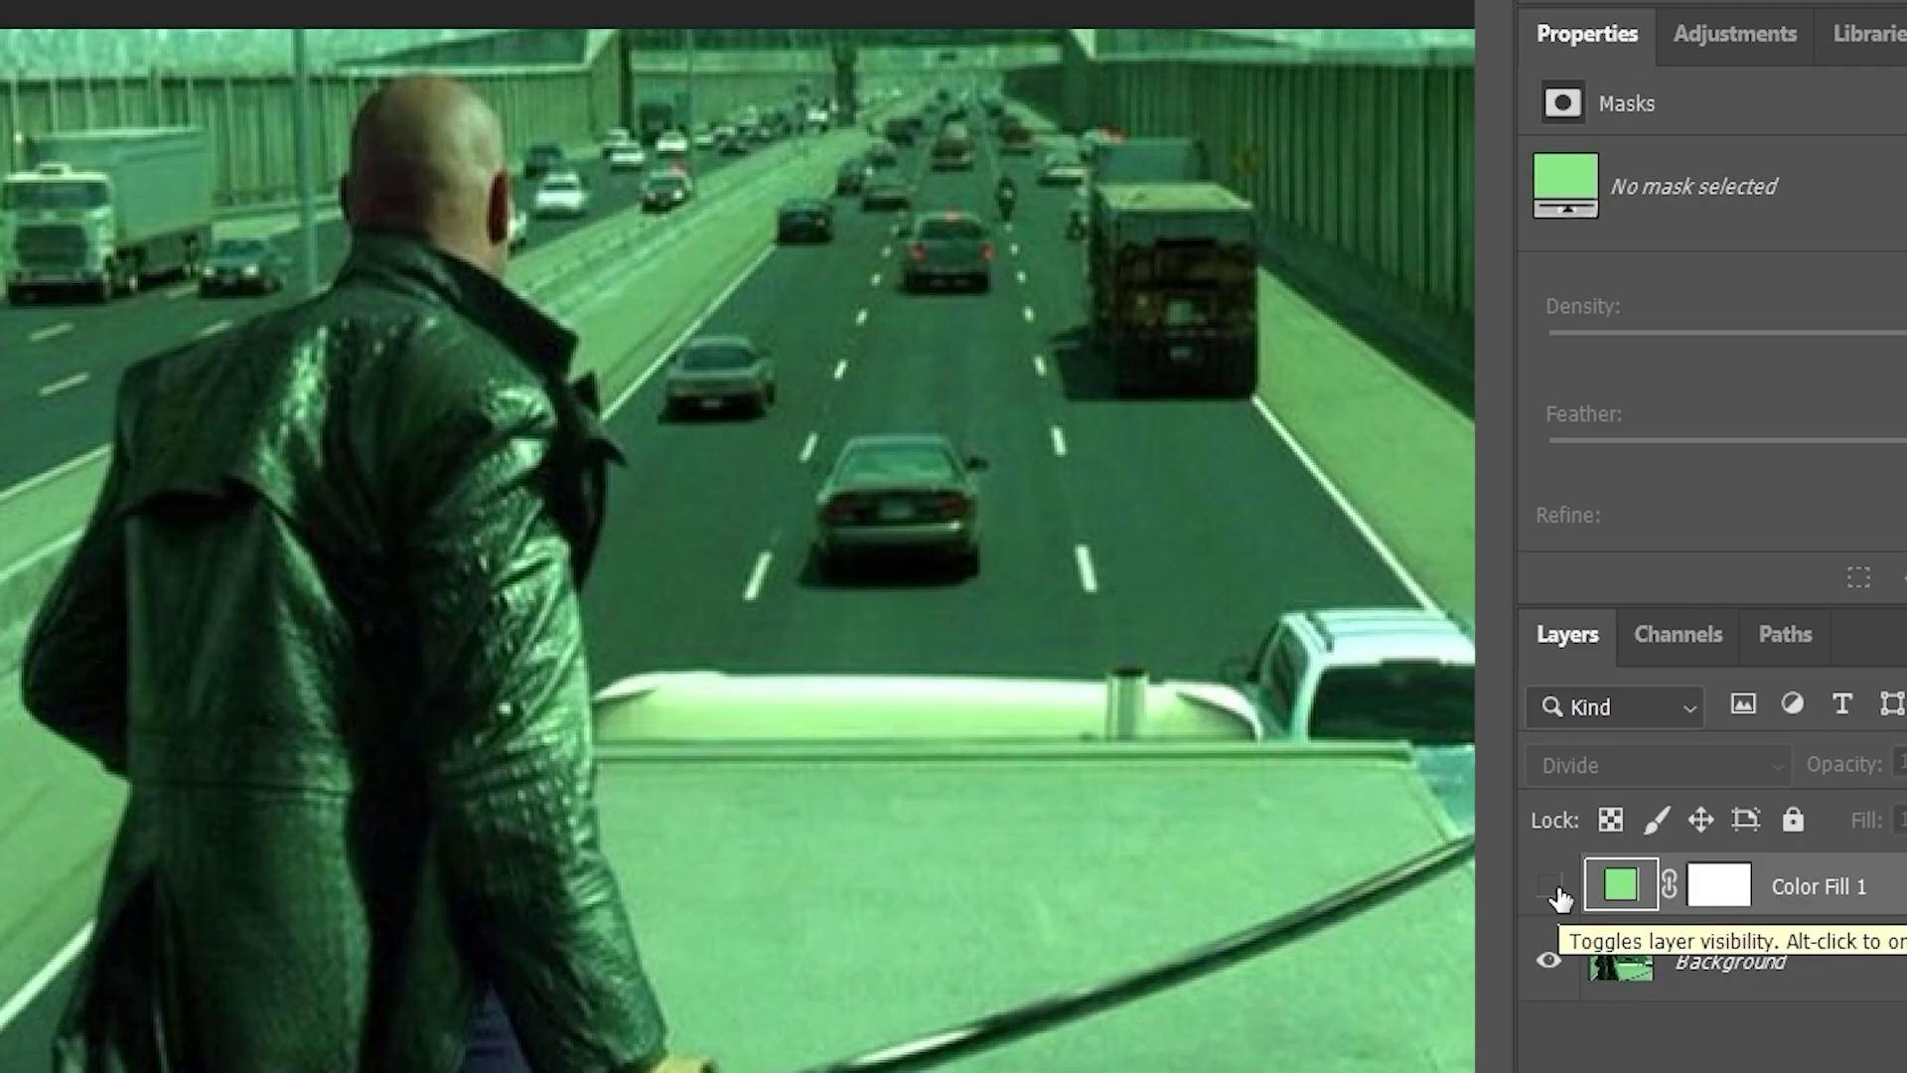
pyautogui.click(1552, 886)
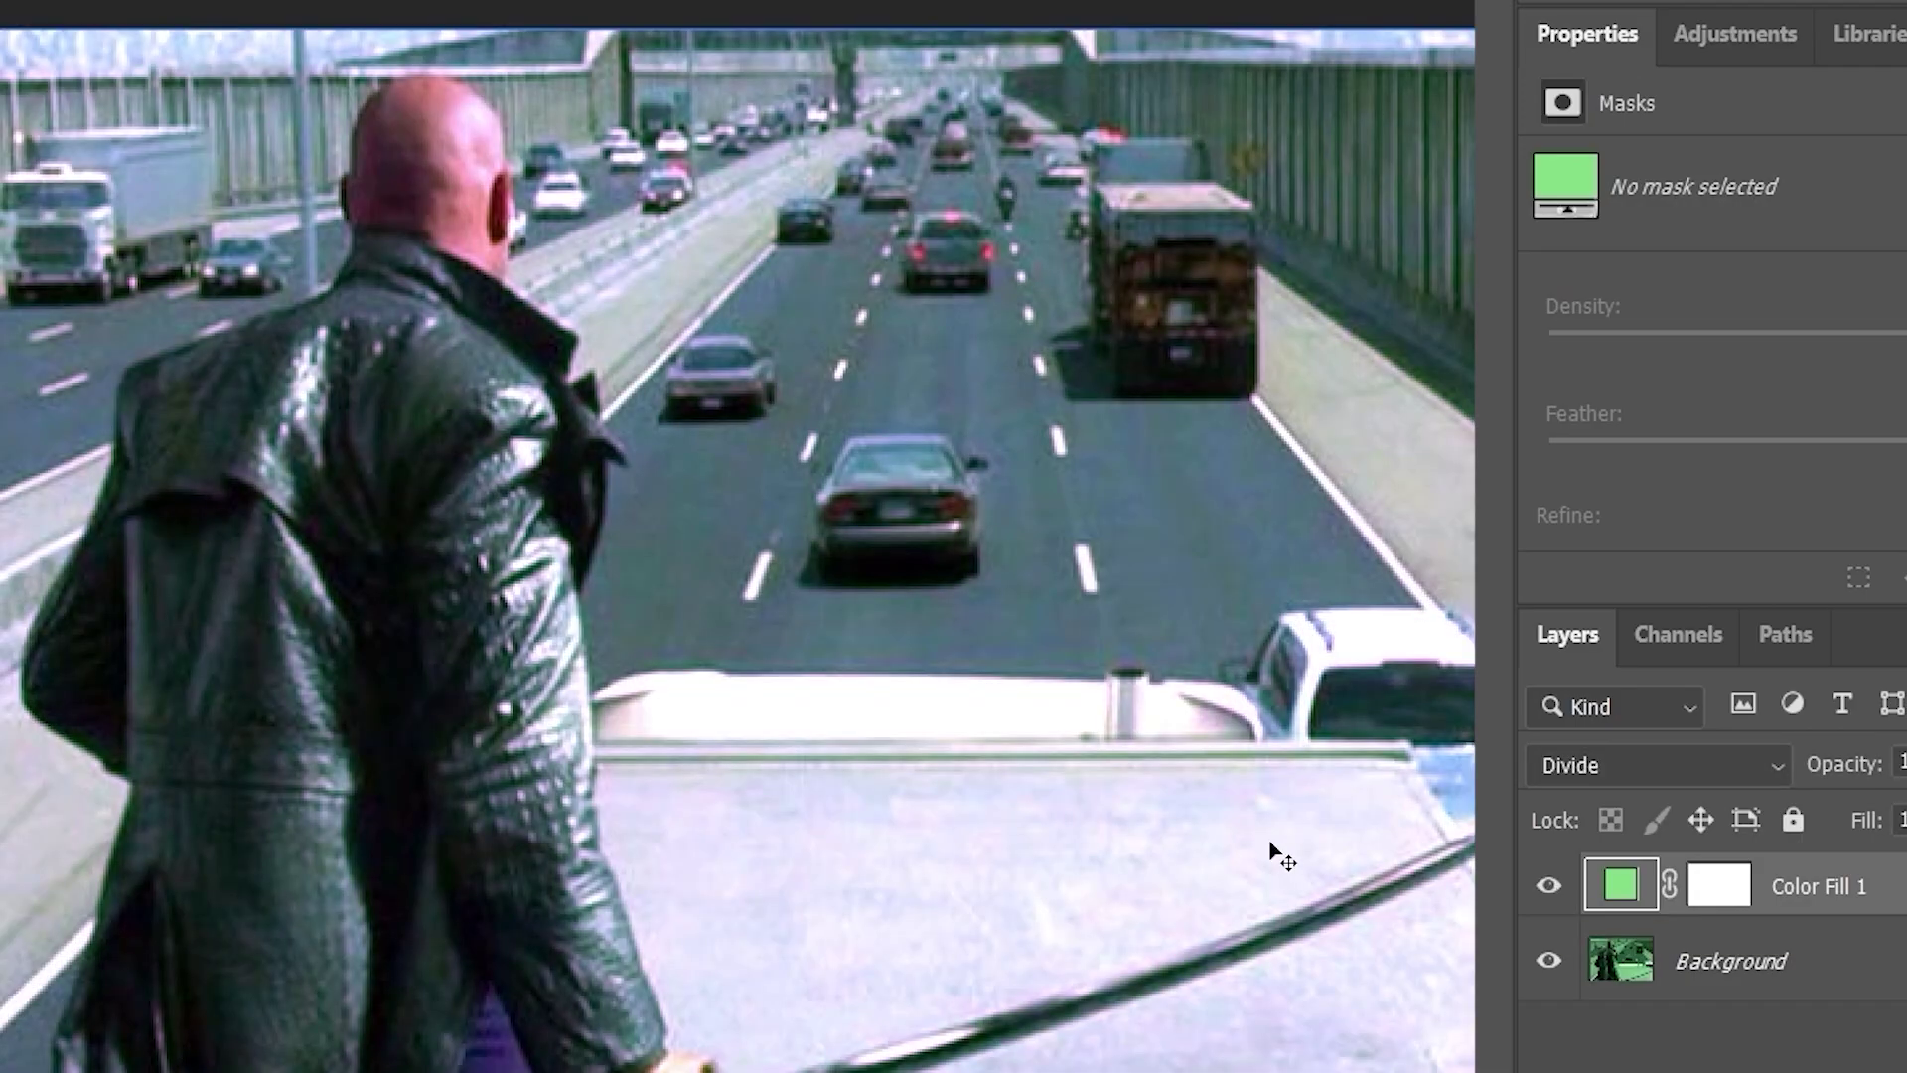
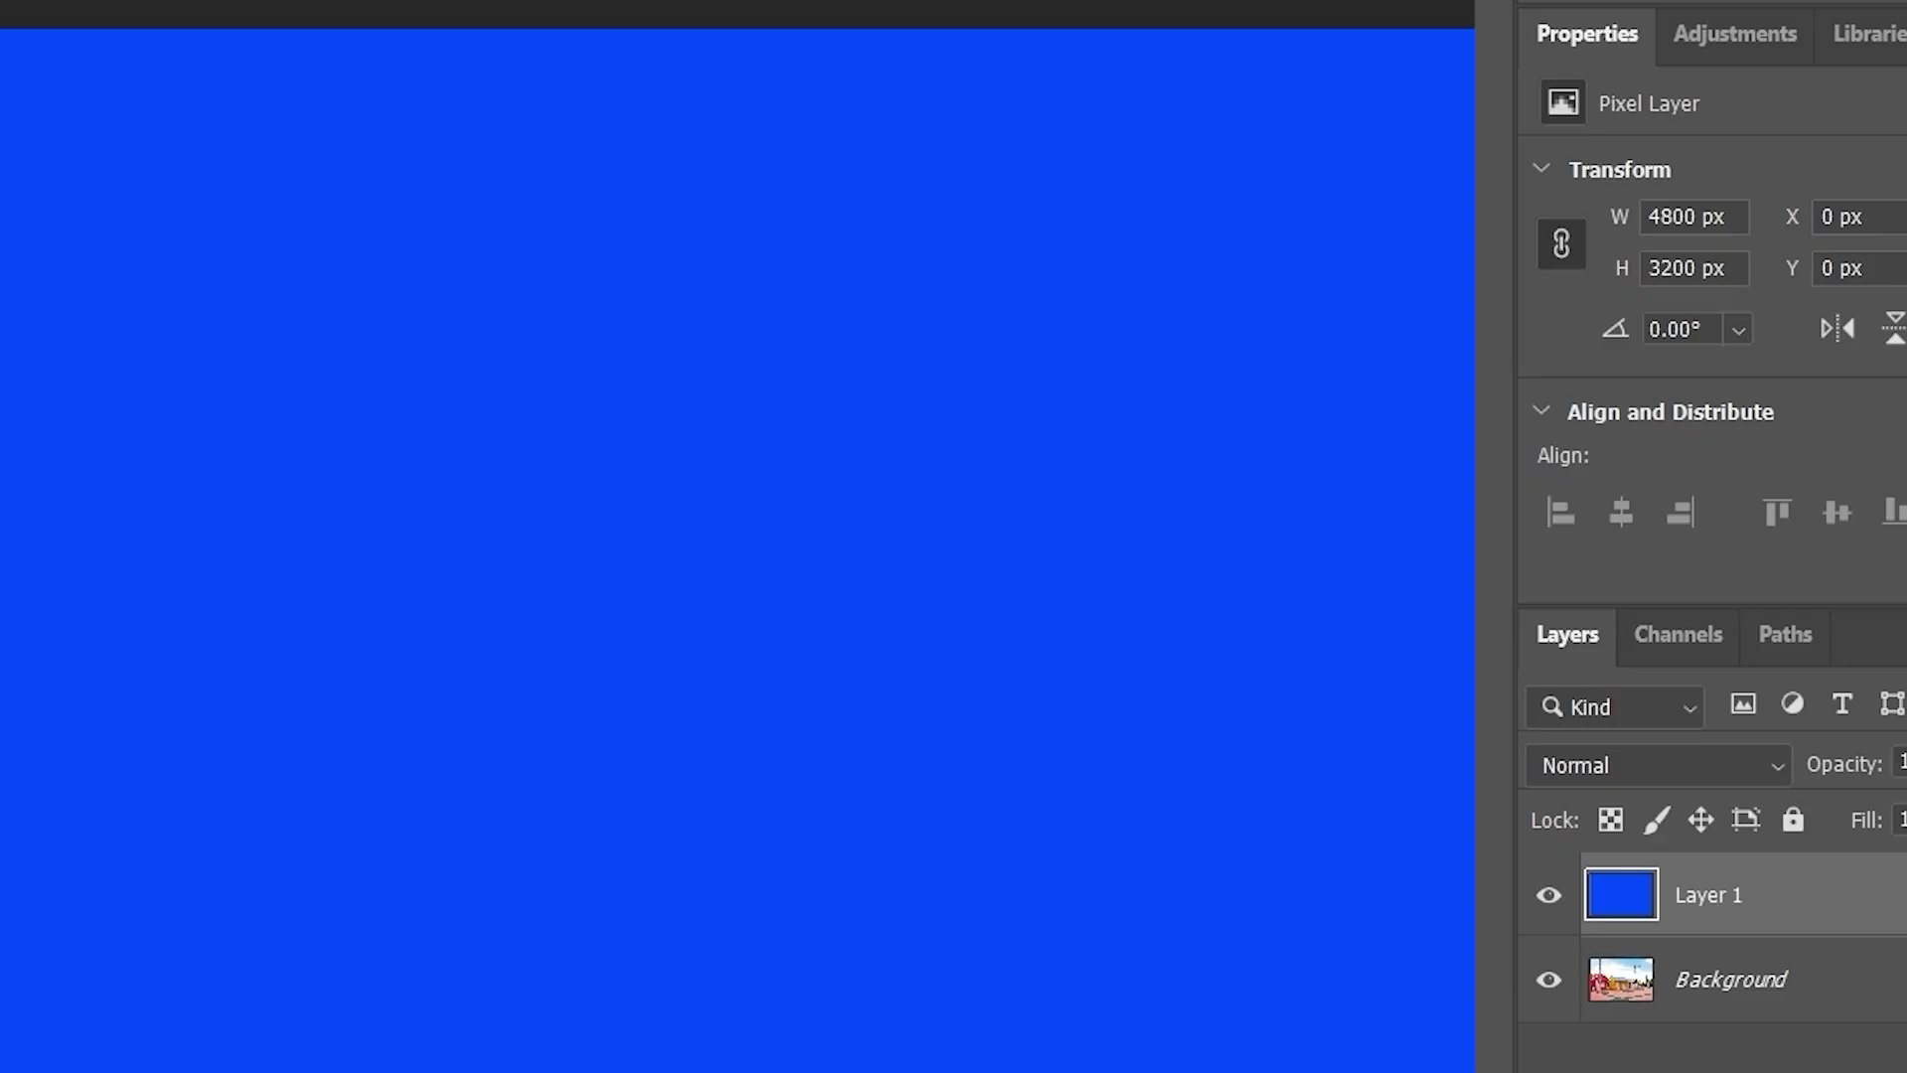
# - Set the blue Layer 1's blend mode to Hue and compare the houses photo with and without it
pyautogui.click(1594, 765)
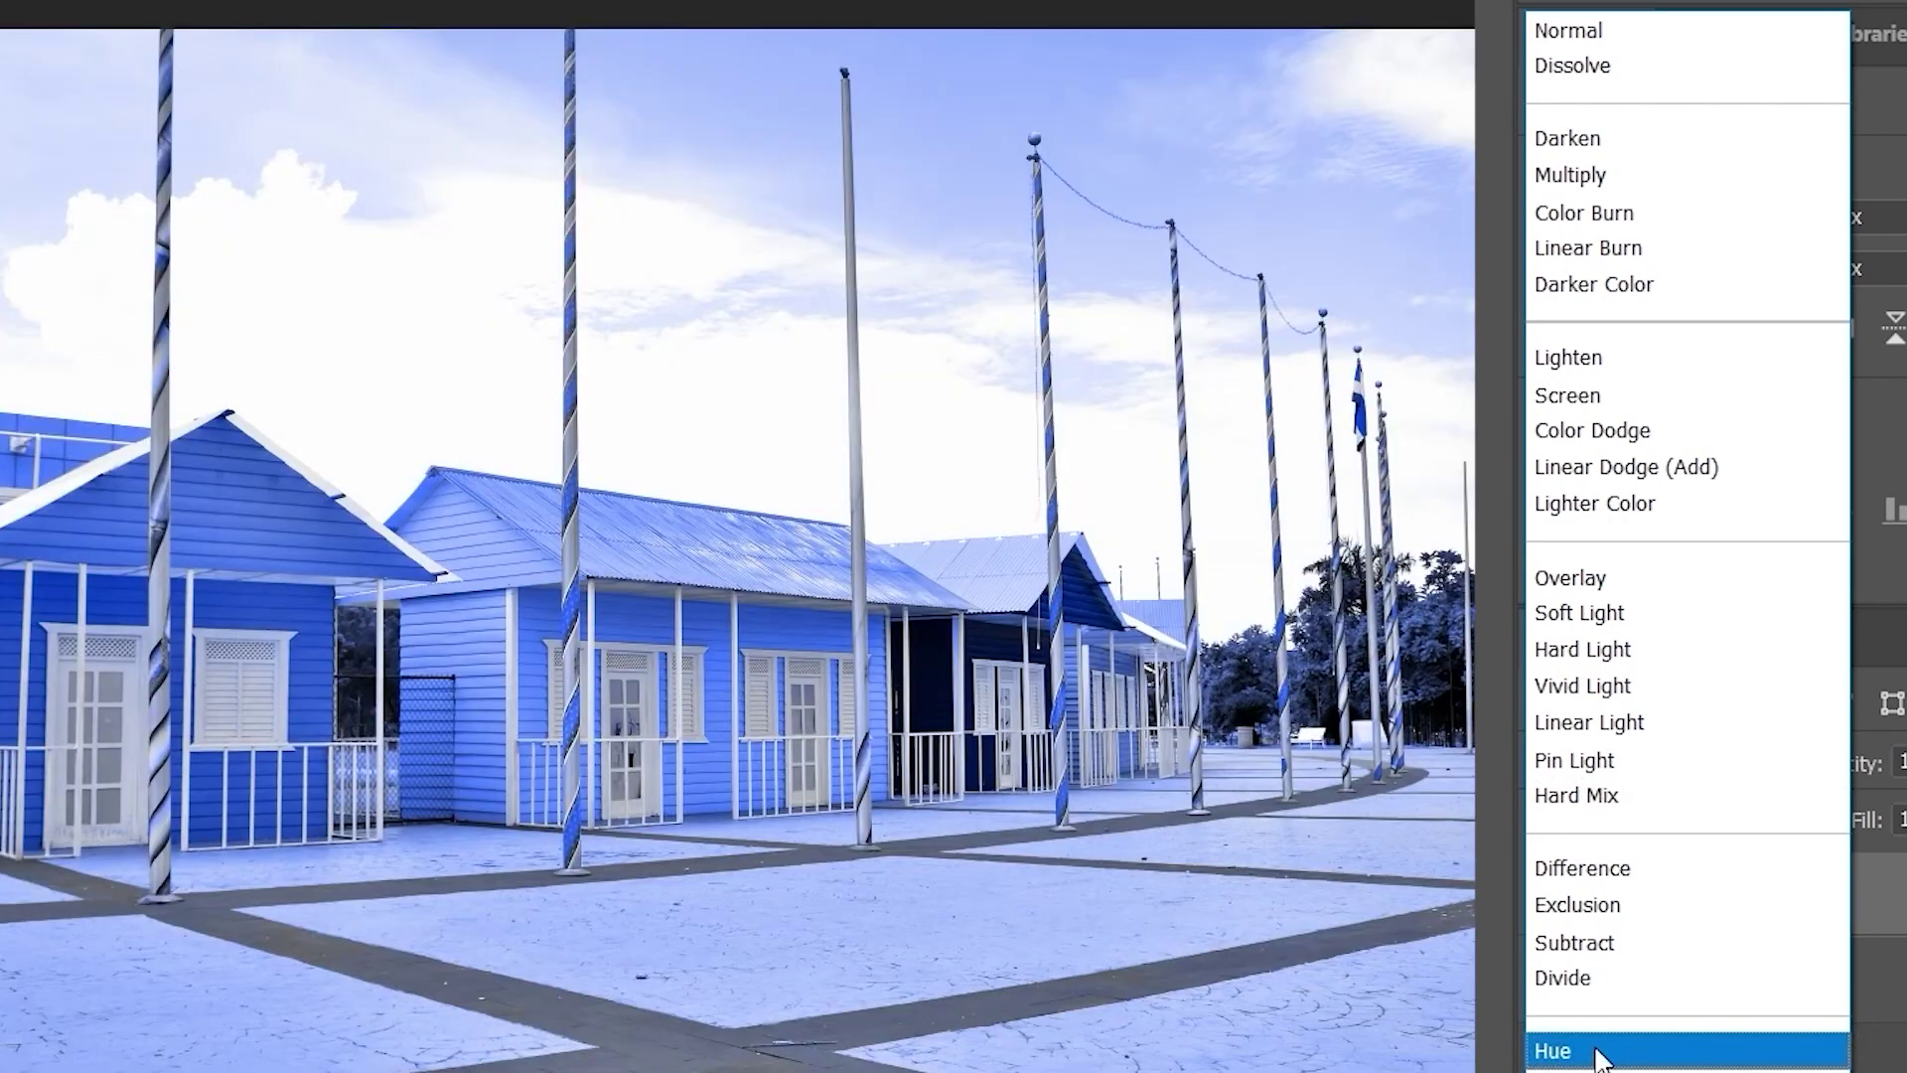
pyautogui.click(1597, 1053)
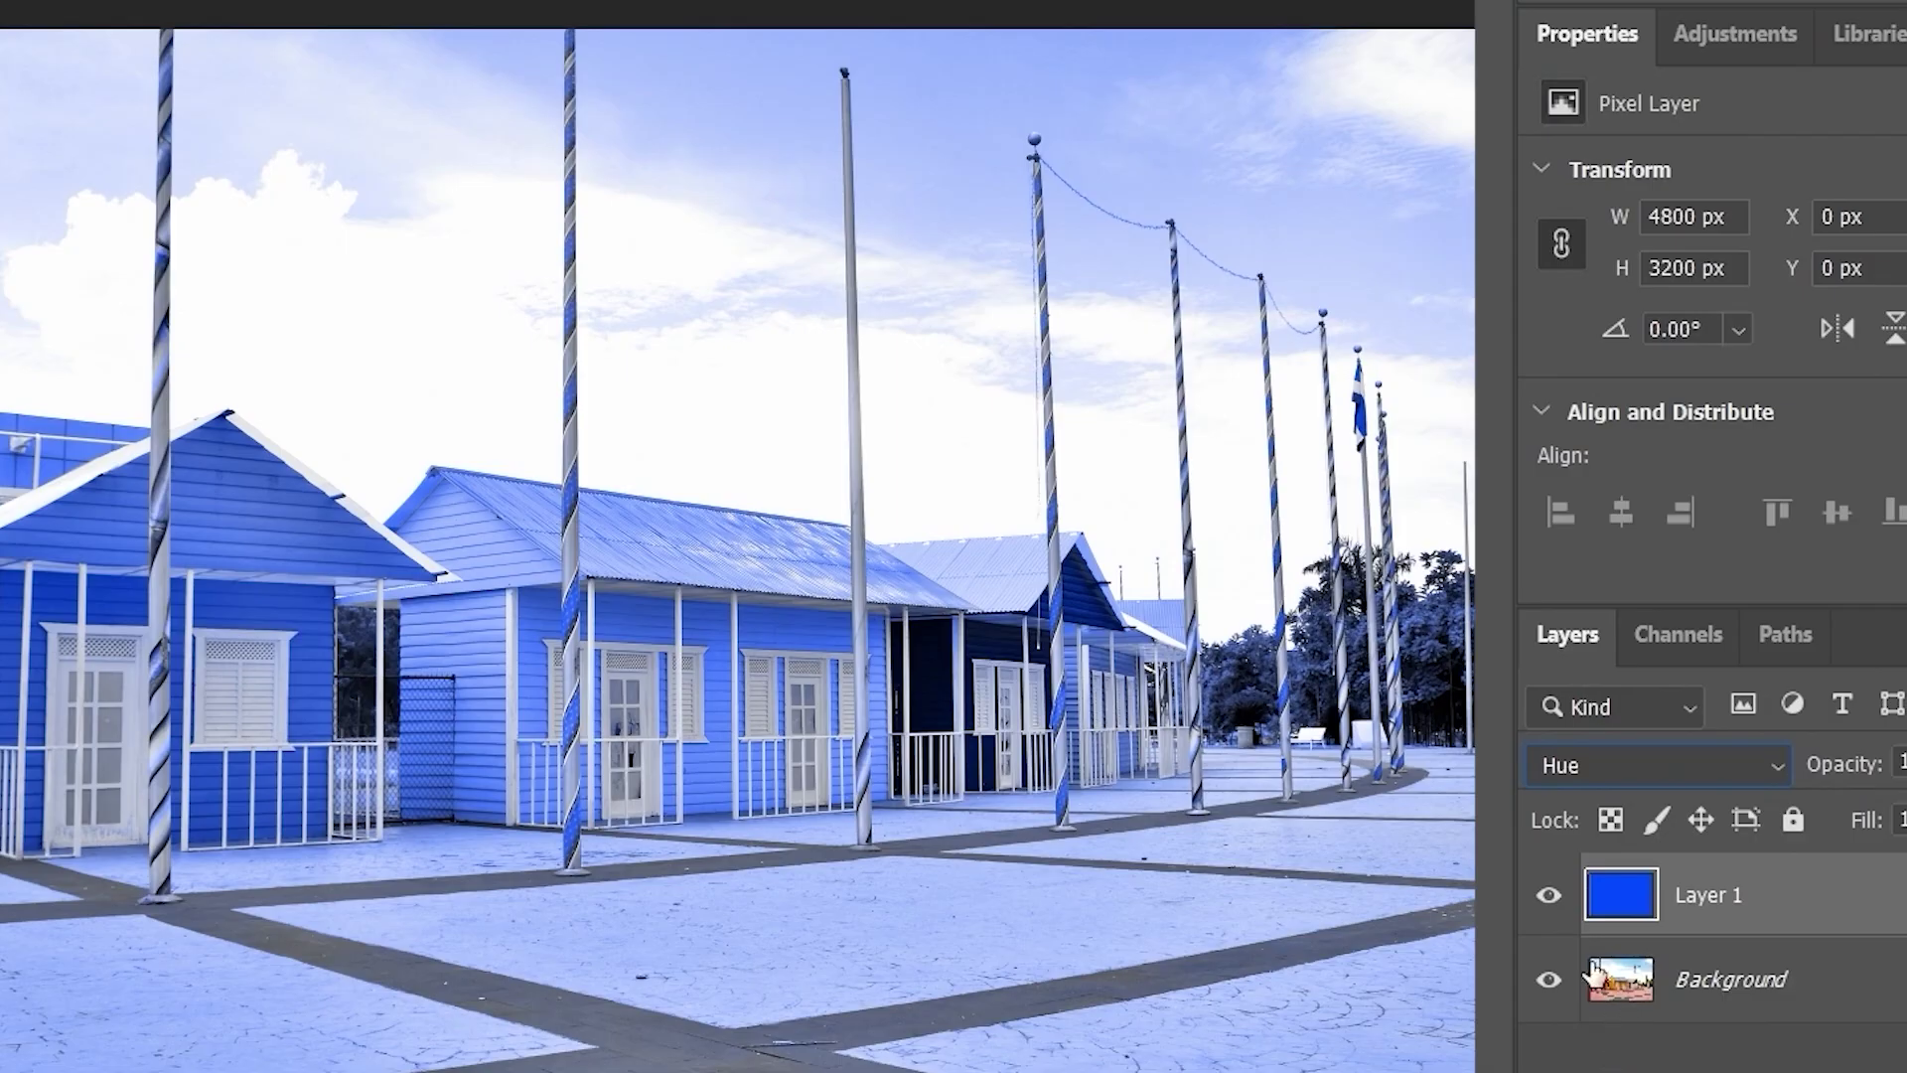
pyautogui.click(1550, 895)
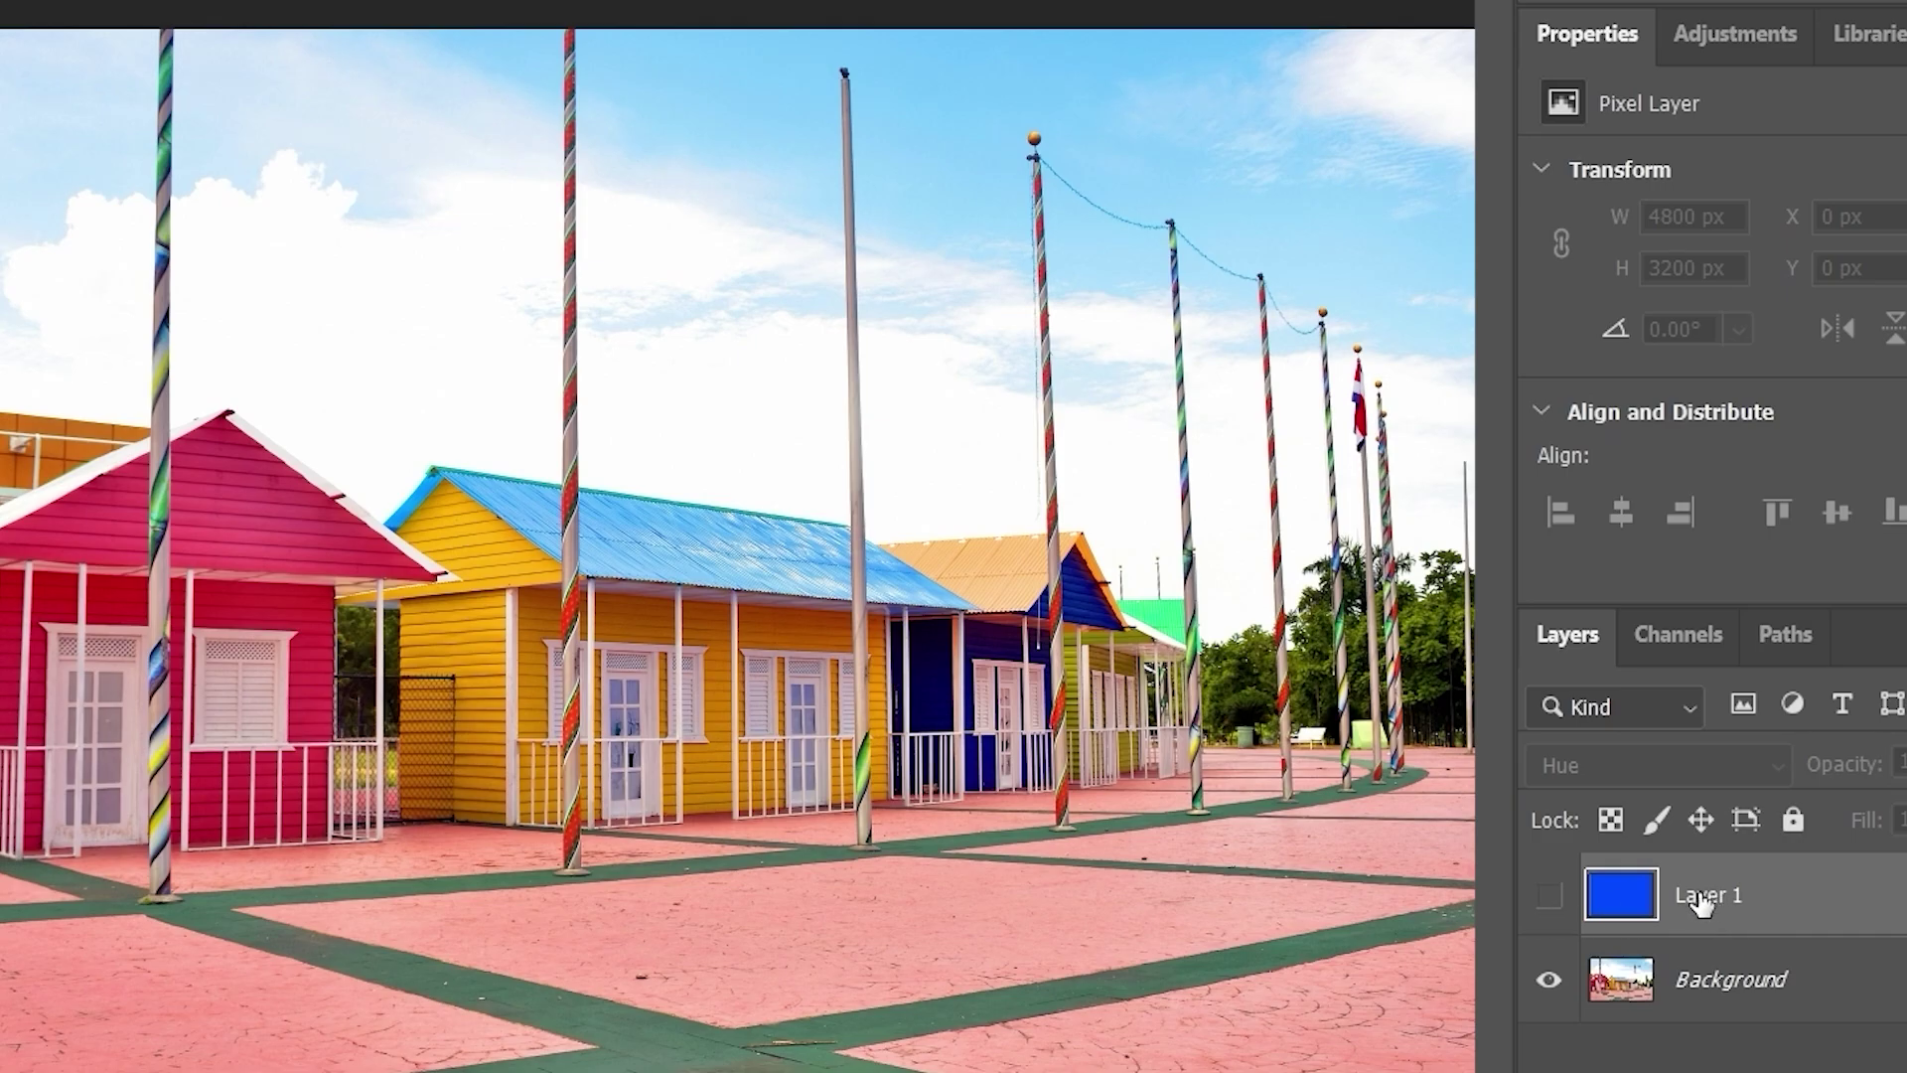
pyautogui.click(1555, 909)
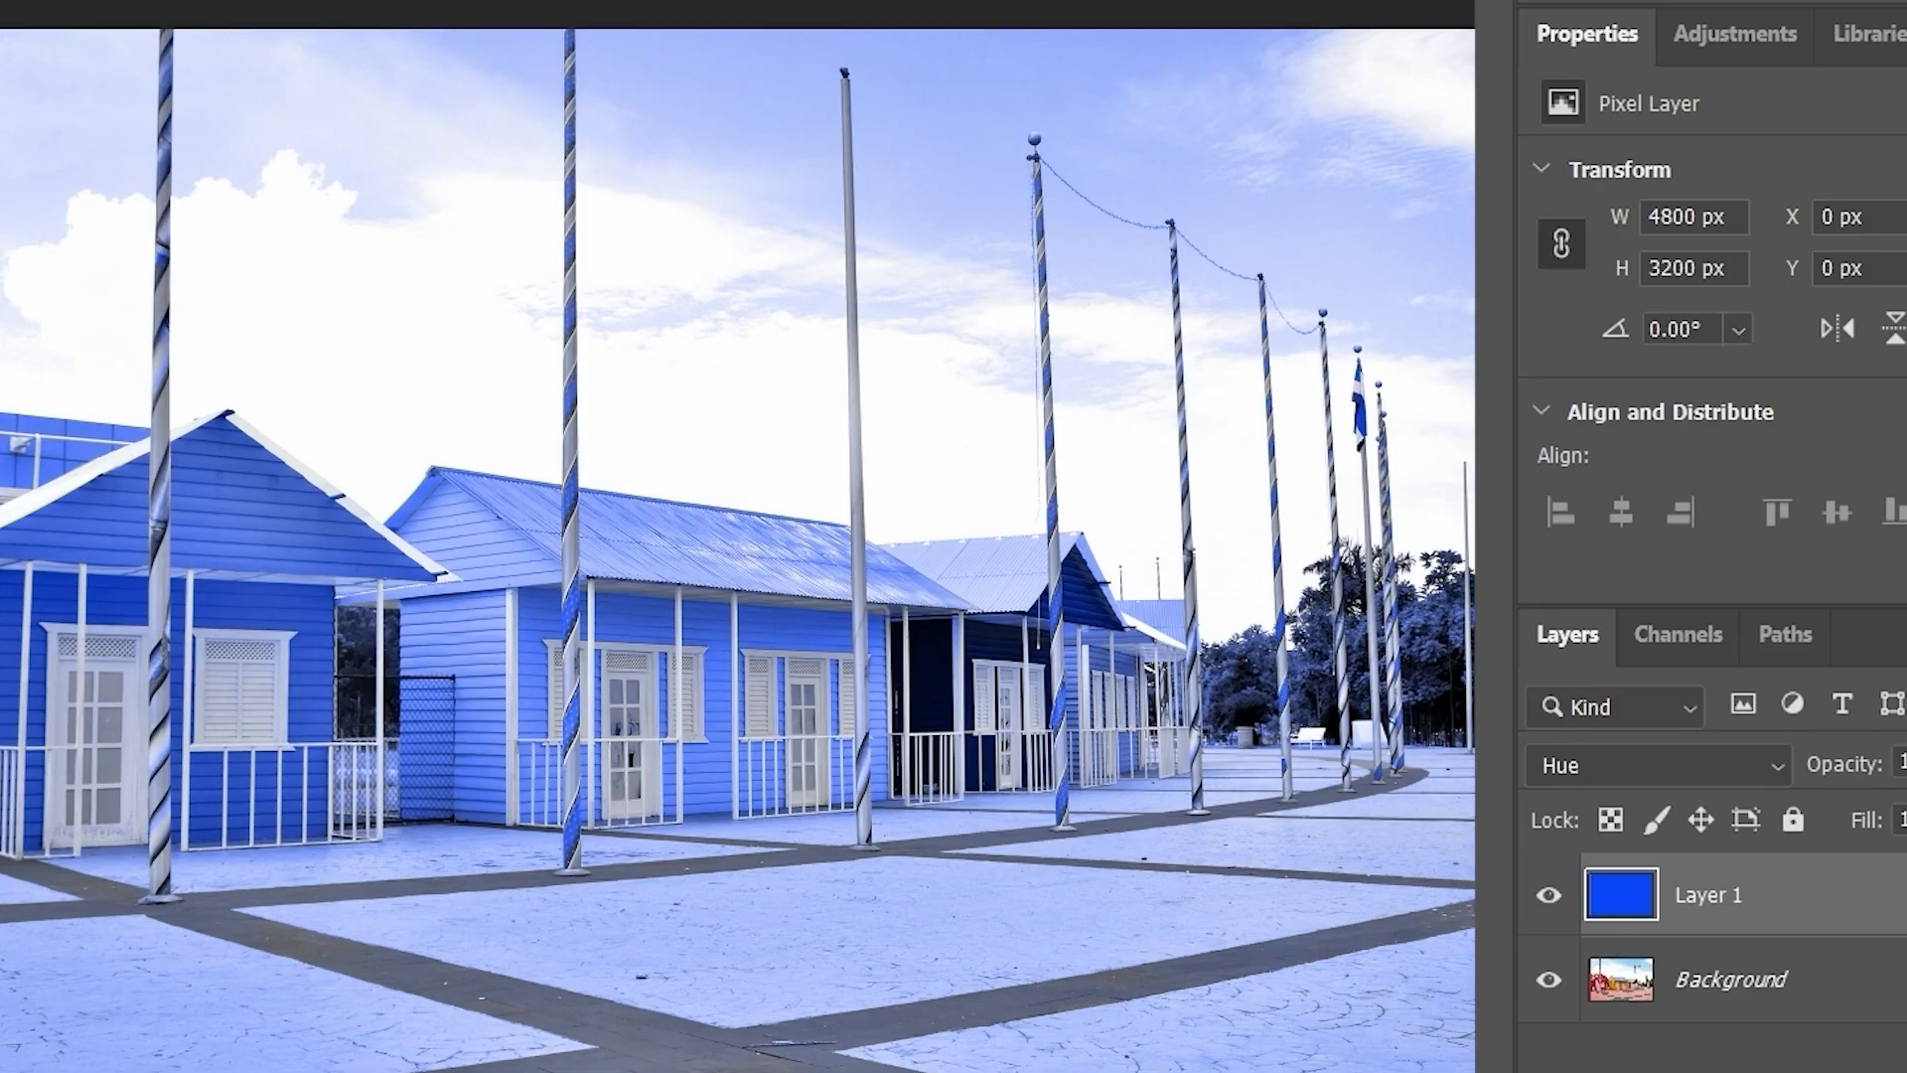
# - Rename the Background photo layer "base" and the blue Layer 1 "blend"
pyautogui.click(1825, 984)
pyautogui.doubleClick(1711, 979)
pyautogui.write('base')
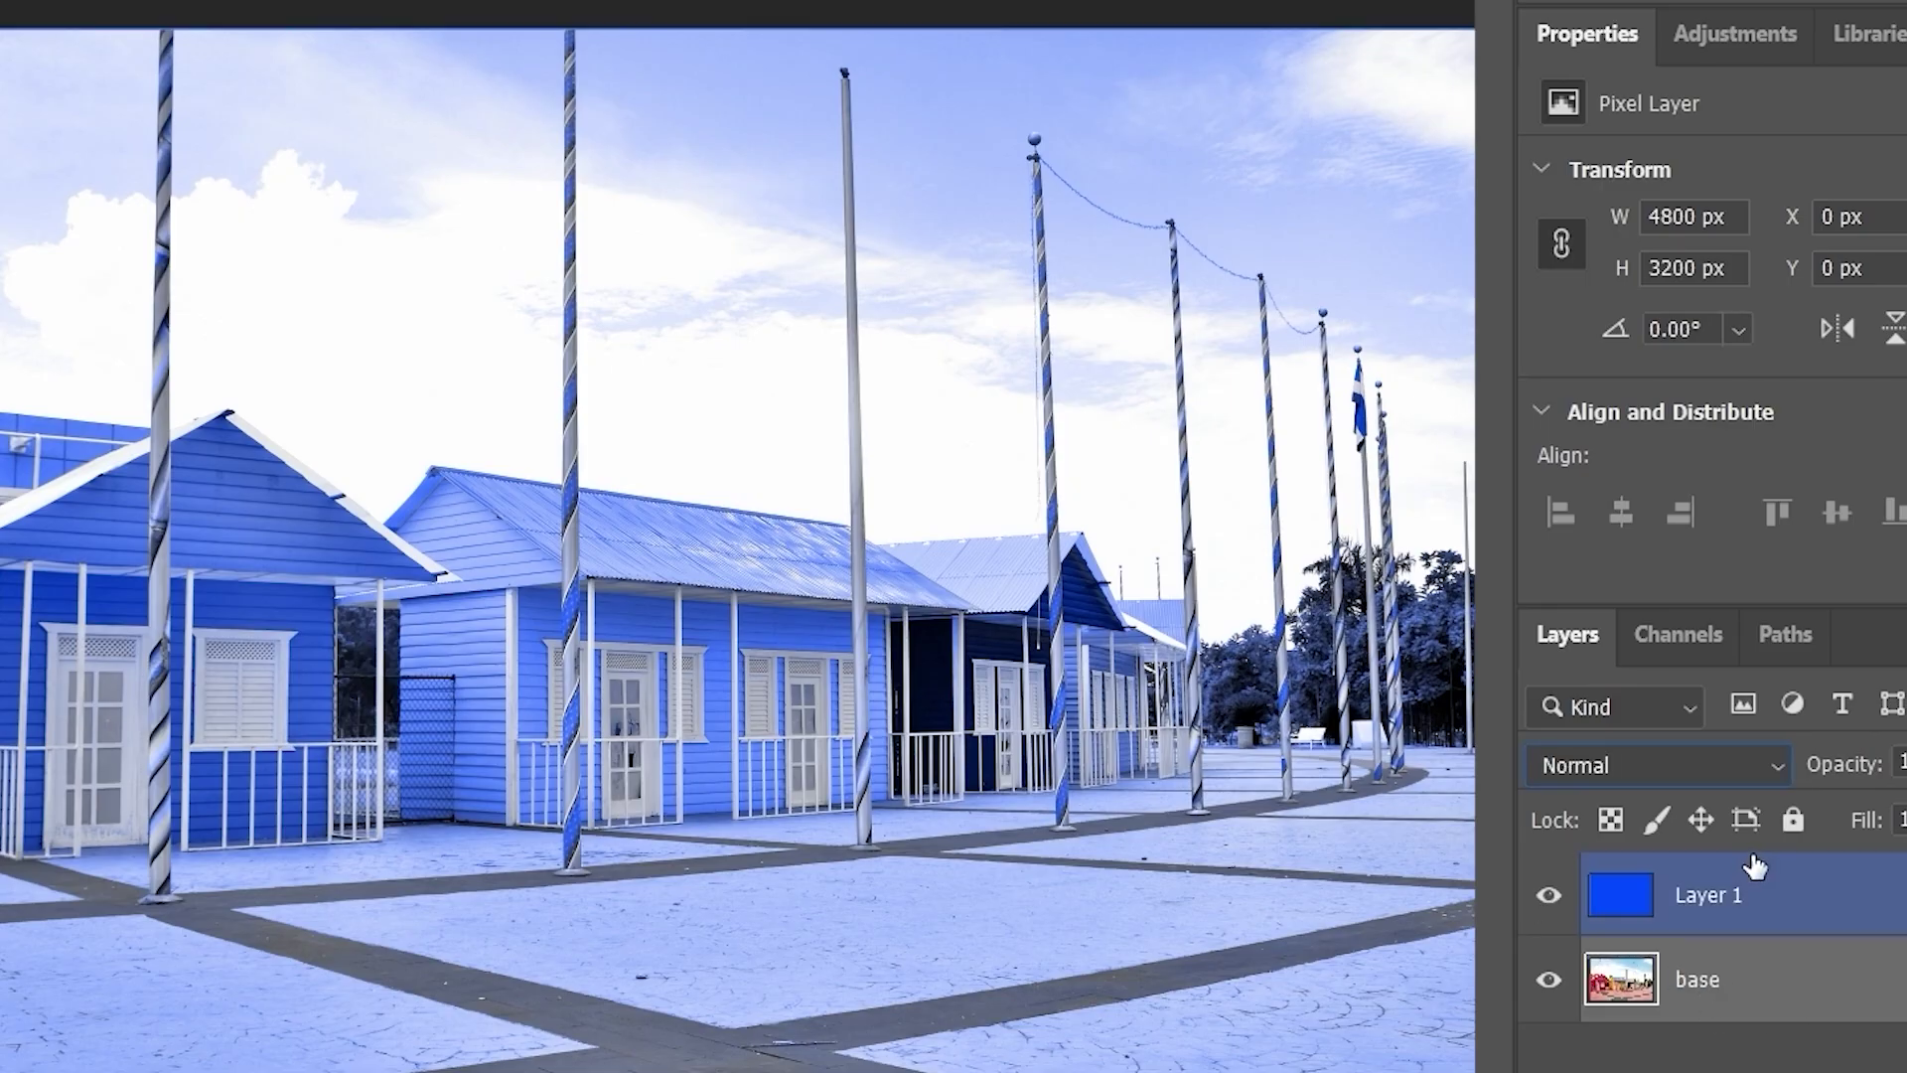
pyautogui.click(1709, 894)
pyautogui.doubleClick(1727, 894)
pyautogui.write('blend')
pyautogui.click(1725, 979)
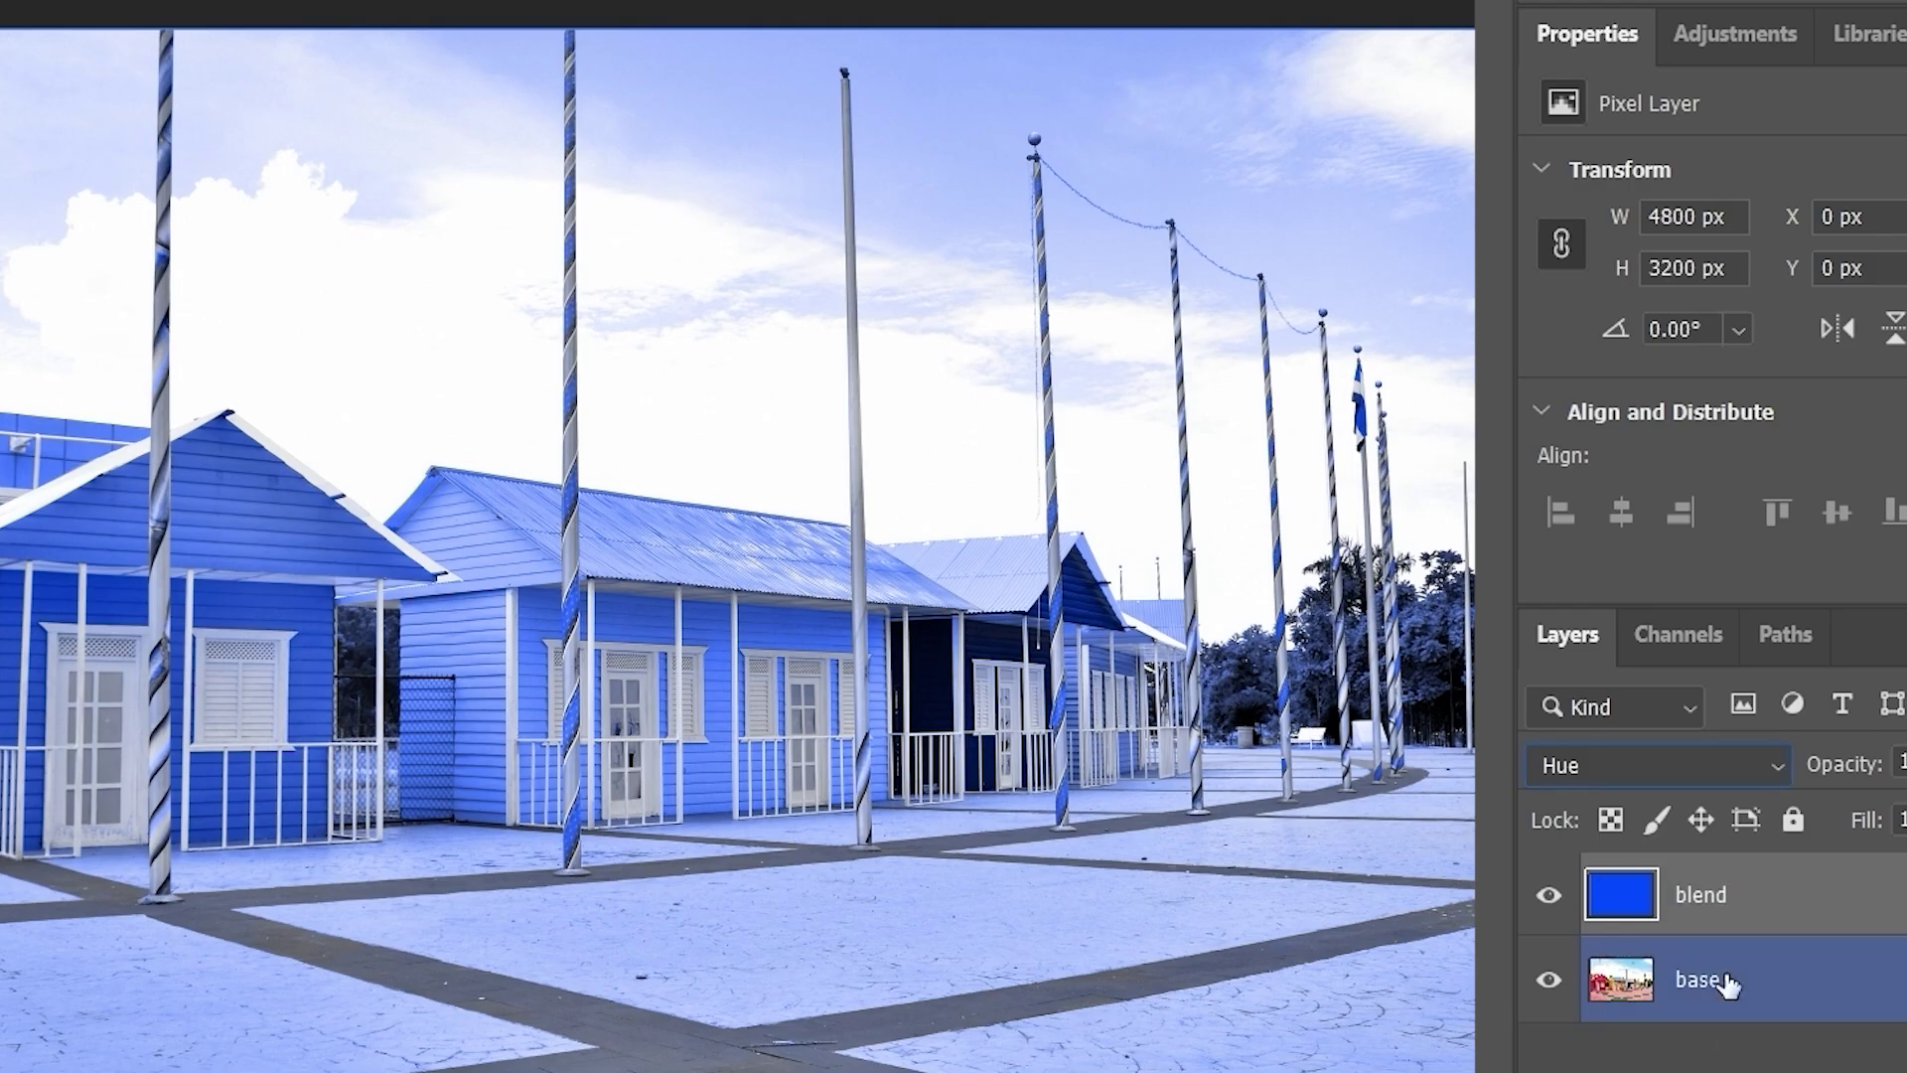
# - Switch the selection between the blend and base layers, ending on base
pyautogui.click(1742, 907)
pyautogui.click(1753, 986)
pyautogui.click(1754, 929)
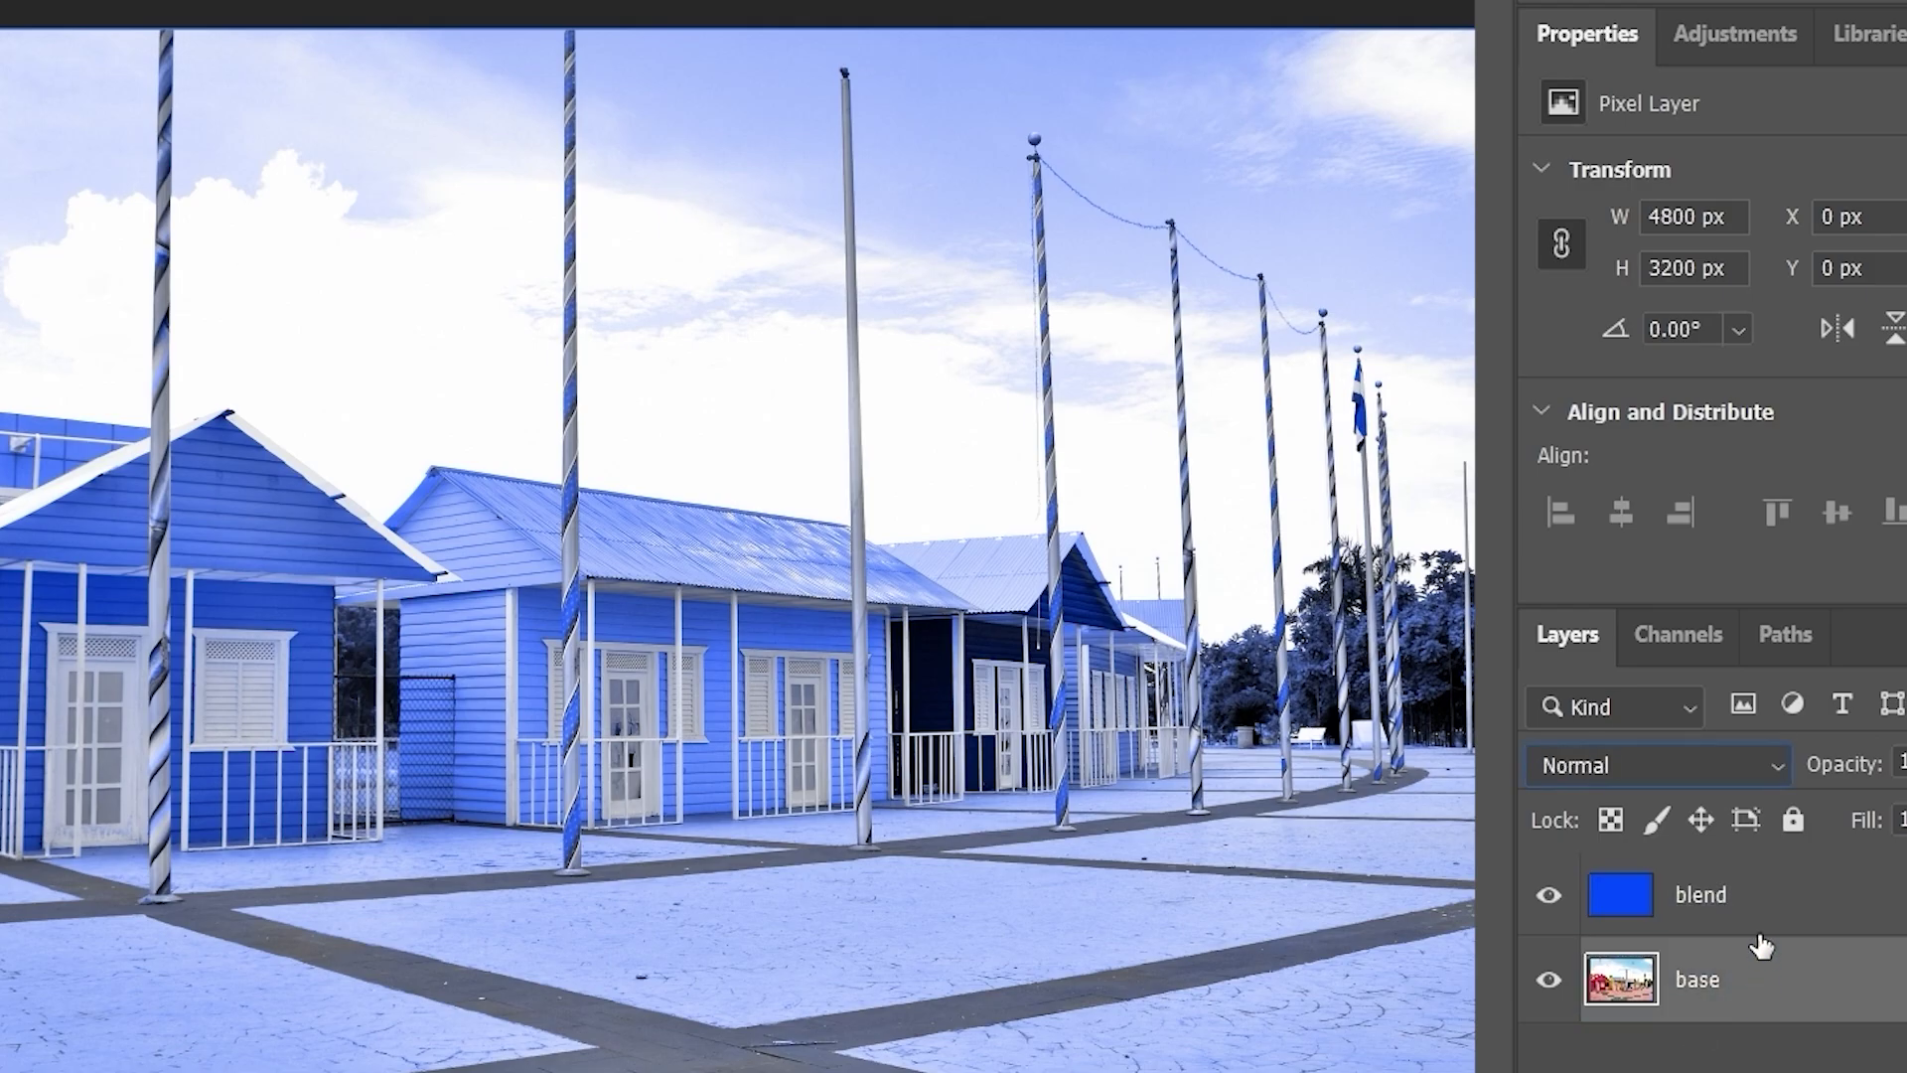
pyautogui.click(1751, 971)
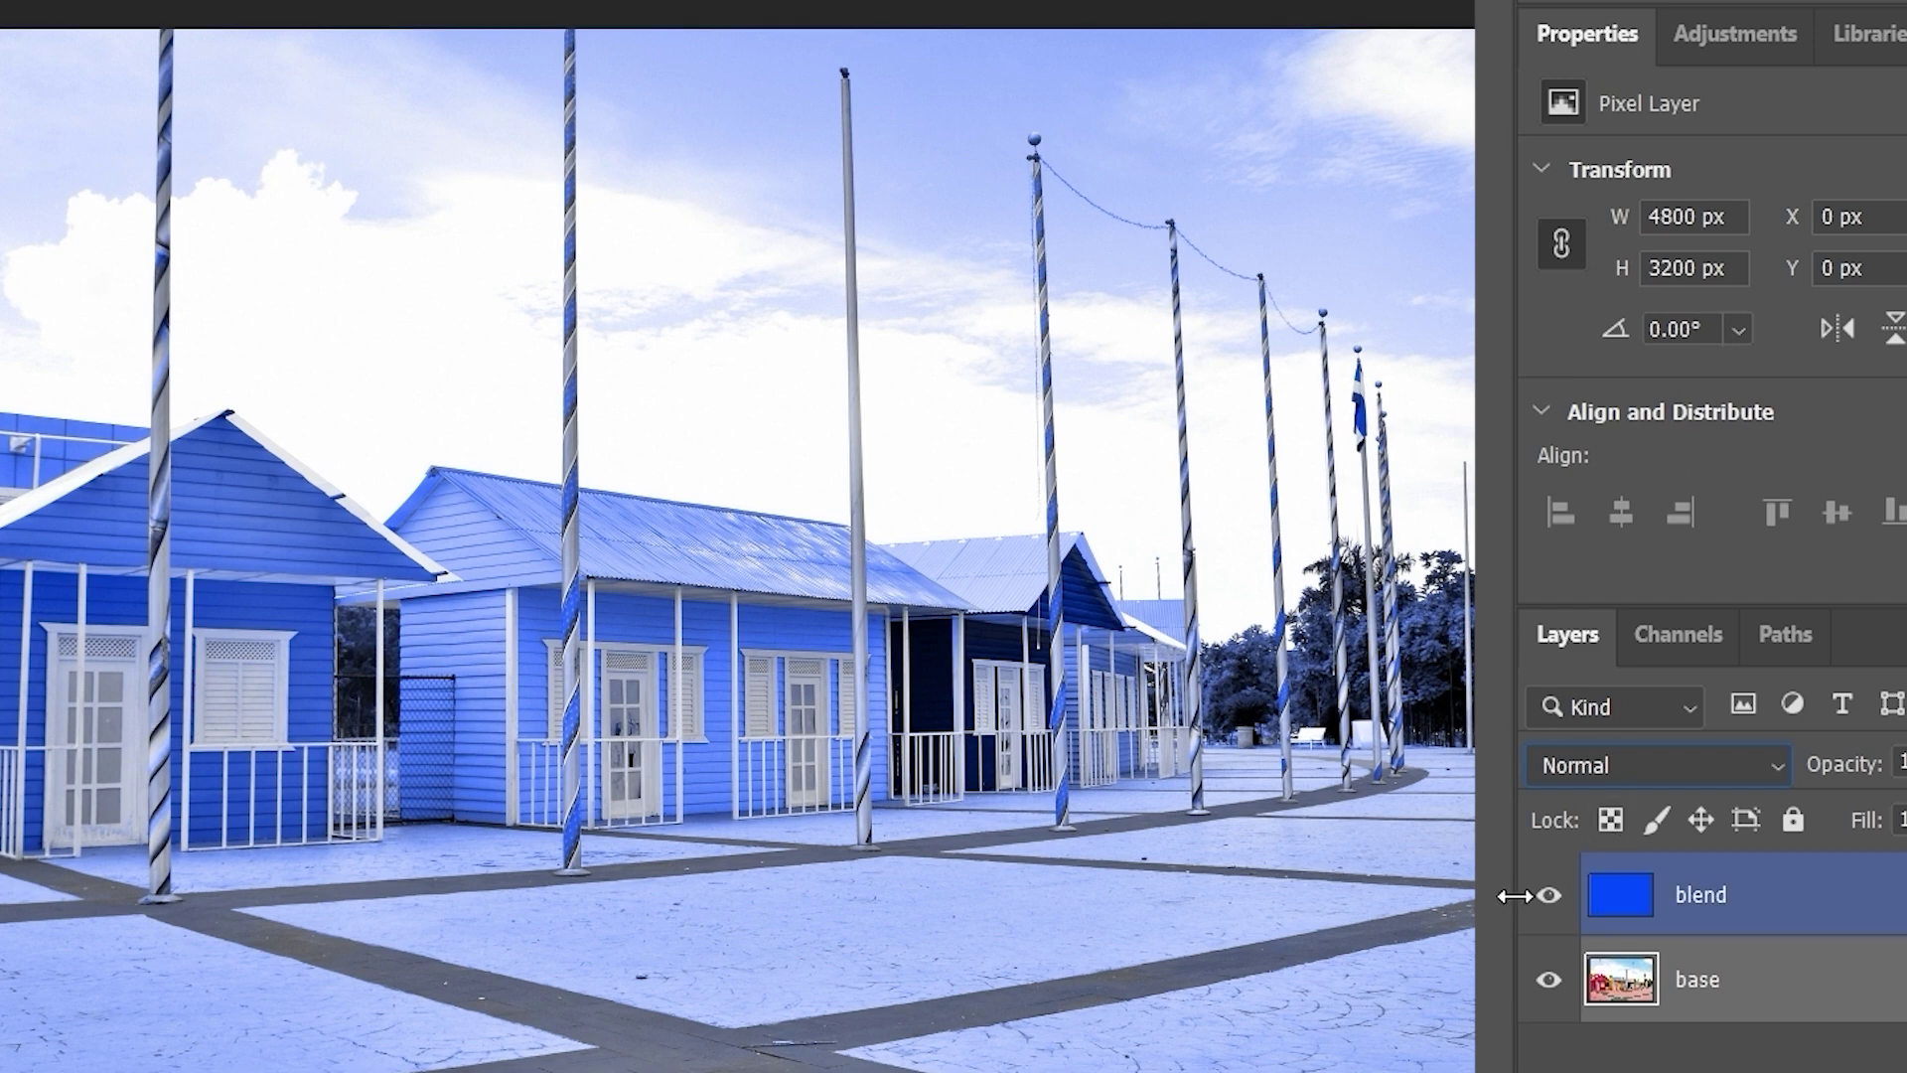
# - Compare the houses photo with and without the Hue-mode blend layer, selecting the blend and base layers in turn
pyautogui.click(1549, 895)
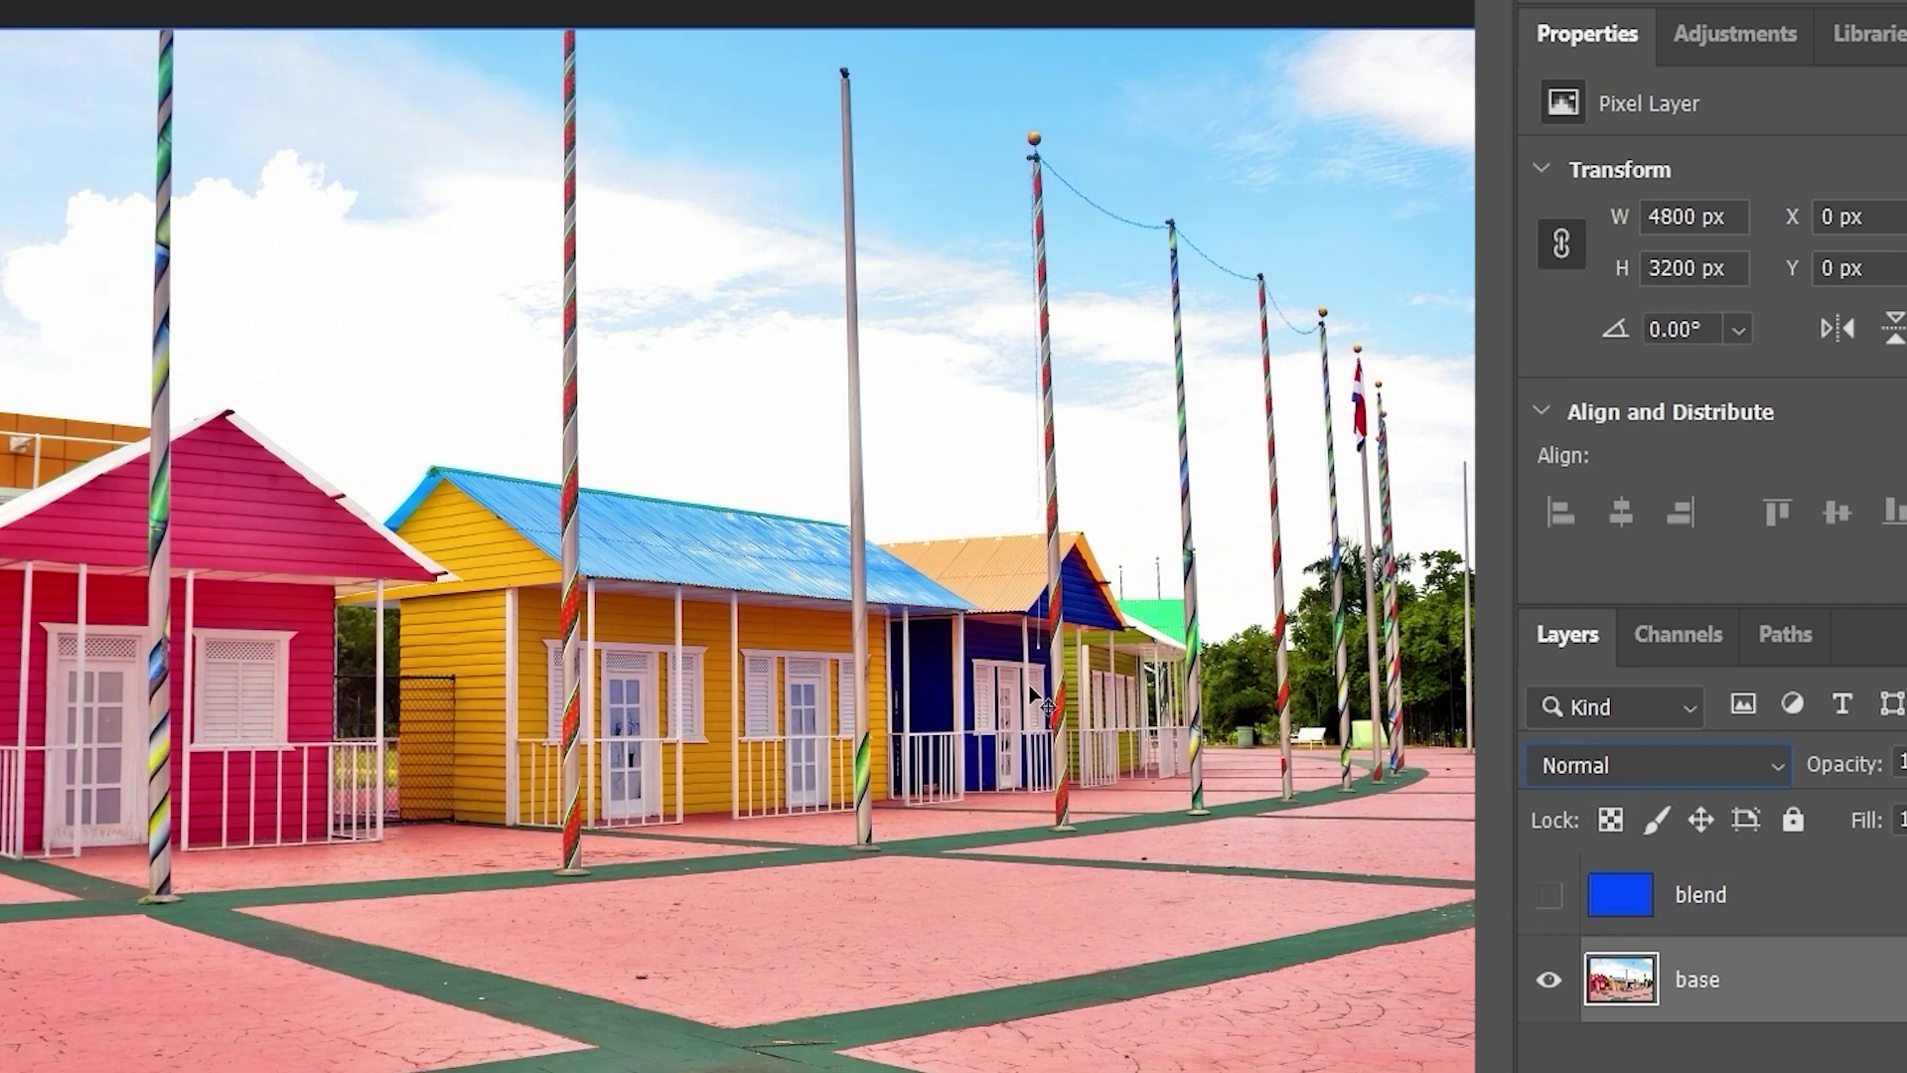
pyautogui.click(1552, 897)
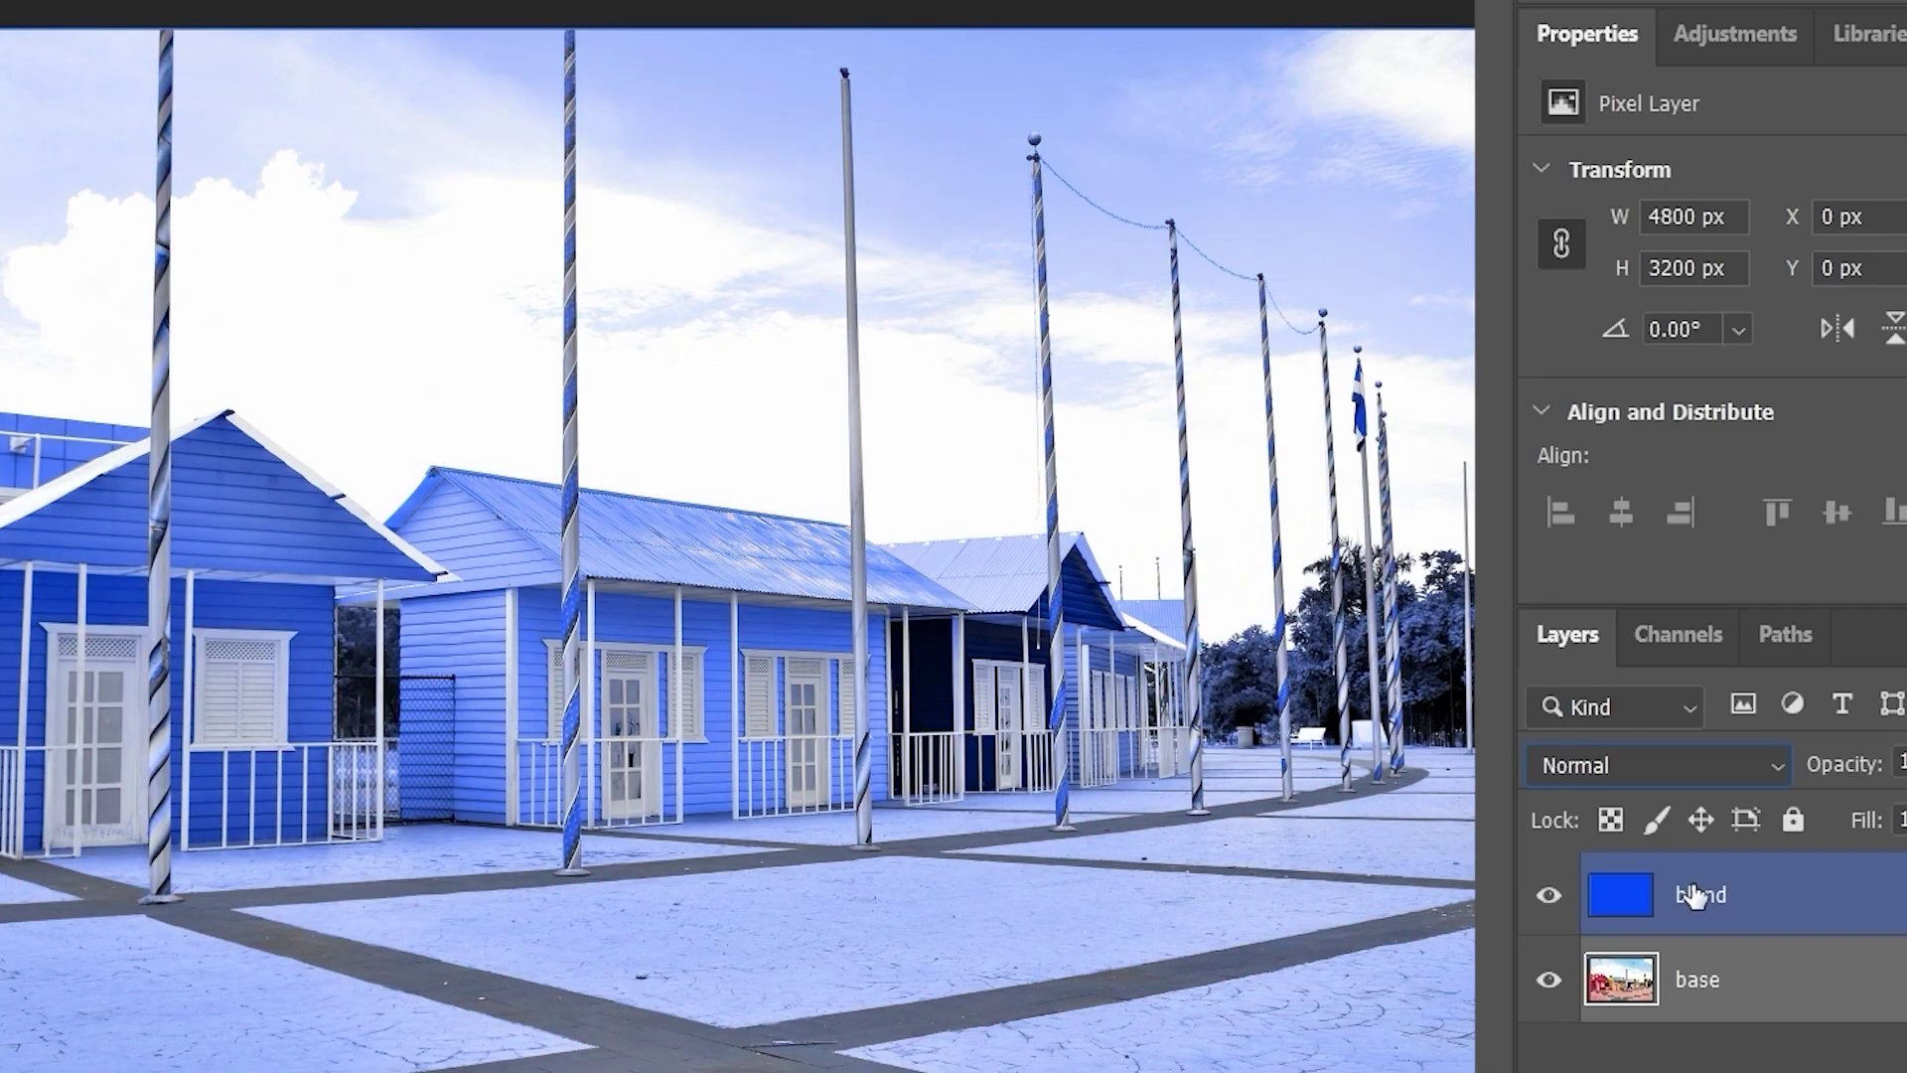
pyautogui.click(1818, 887)
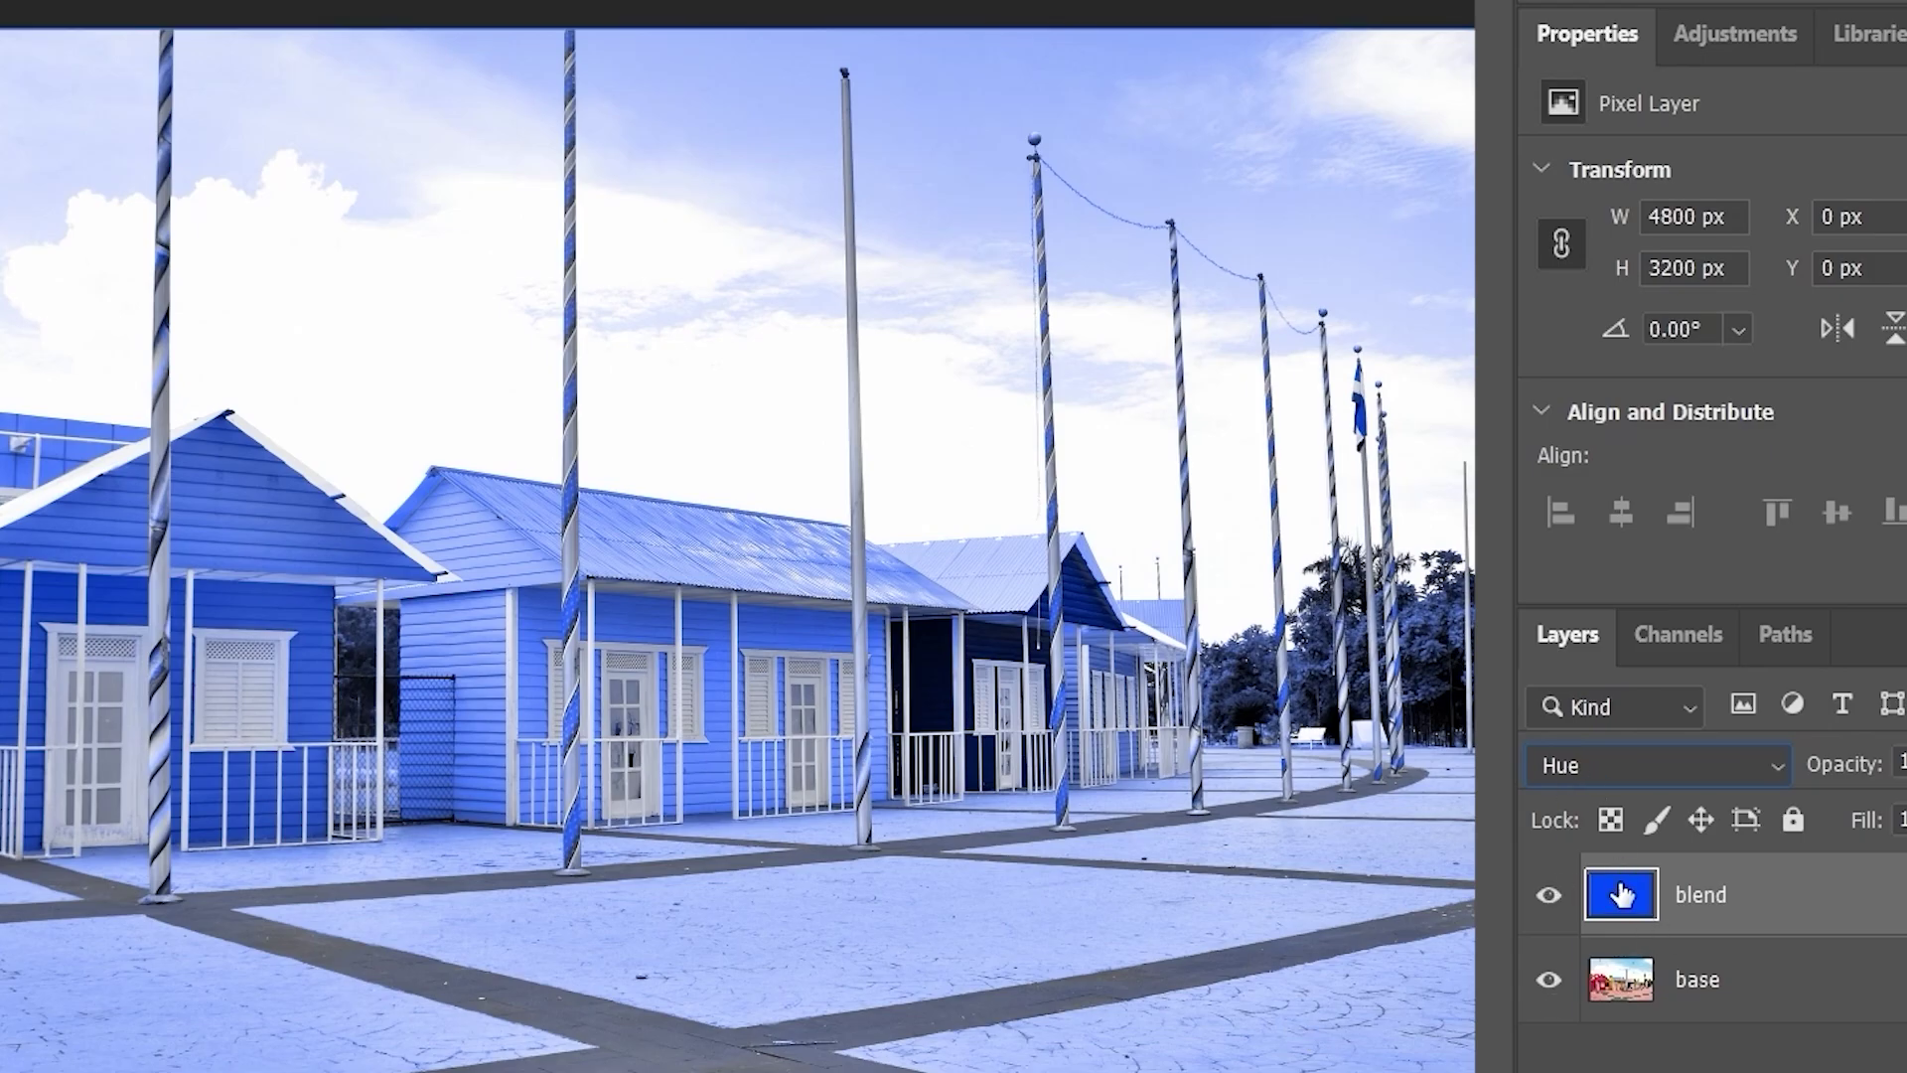
pyautogui.click(1677, 970)
pyautogui.click(745, 686)
pyautogui.click(1548, 896)
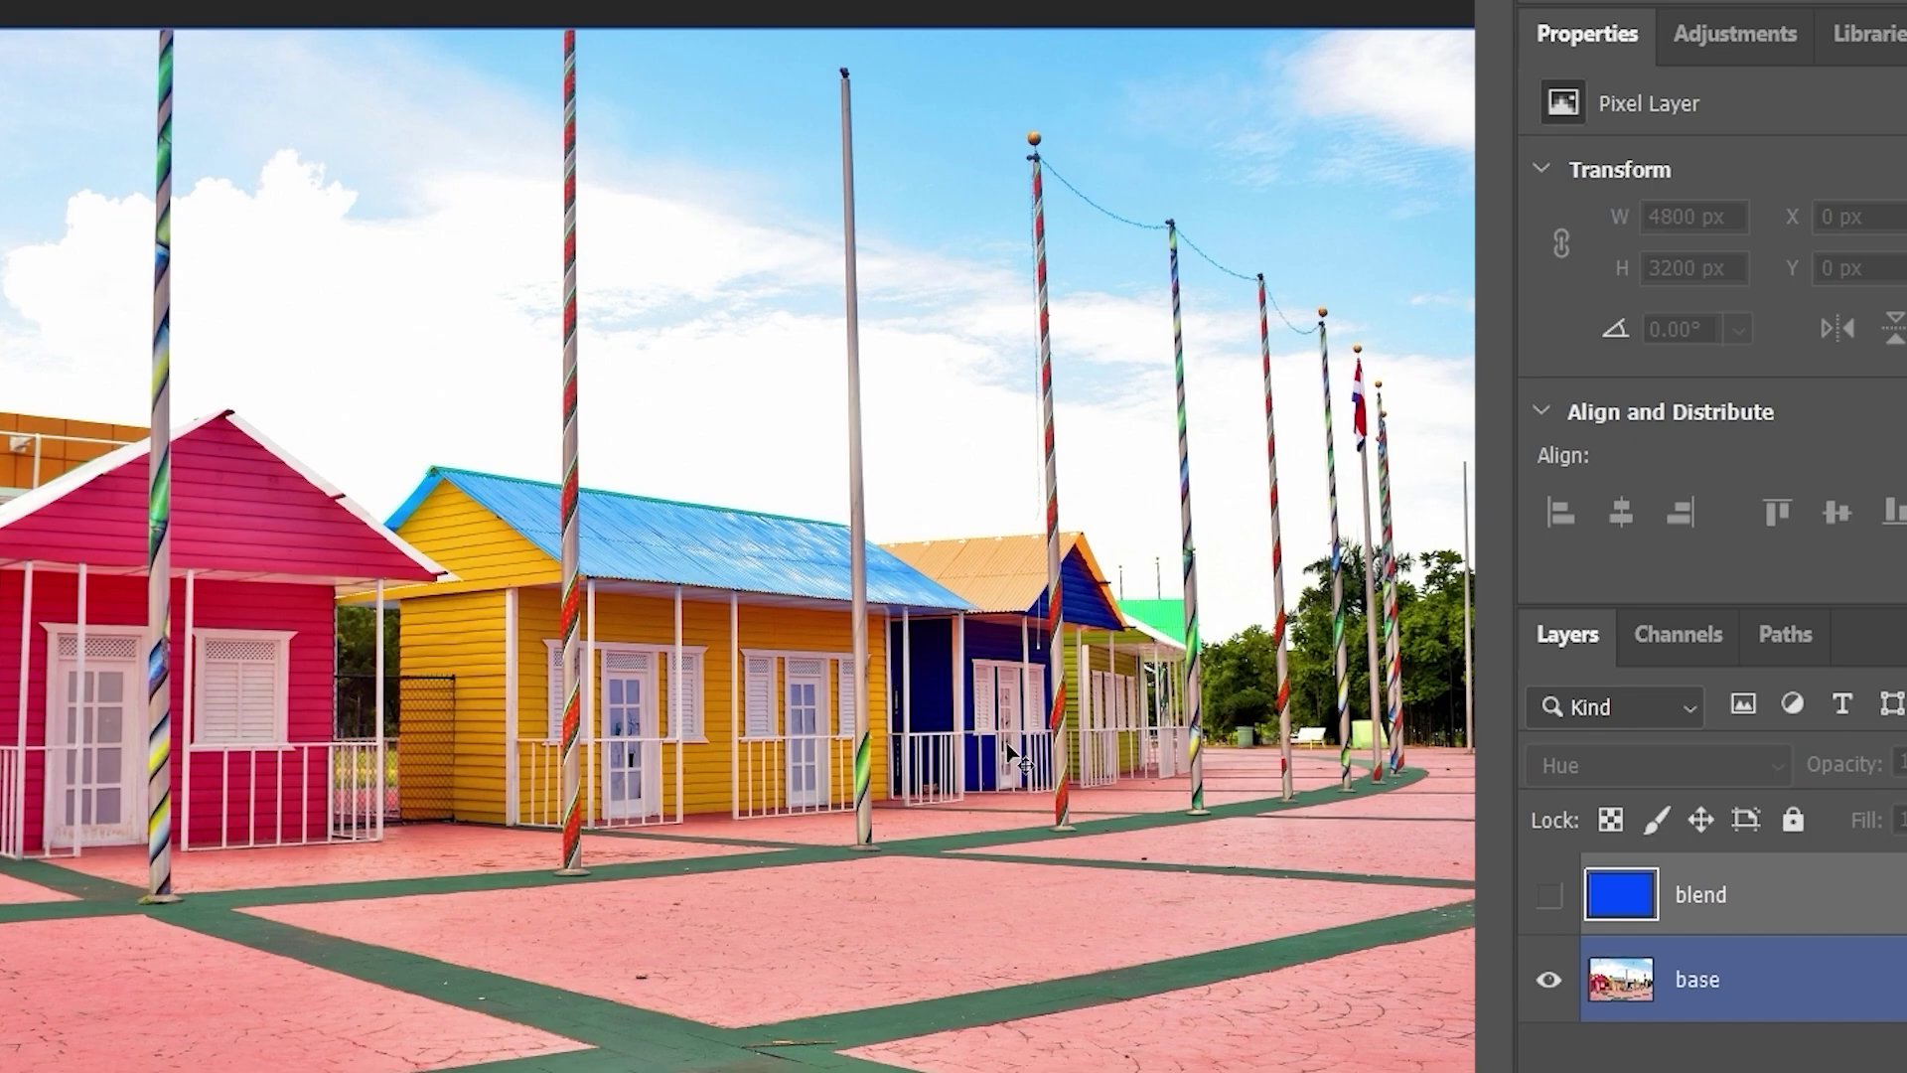
pyautogui.click(1621, 894)
pyautogui.click(1548, 895)
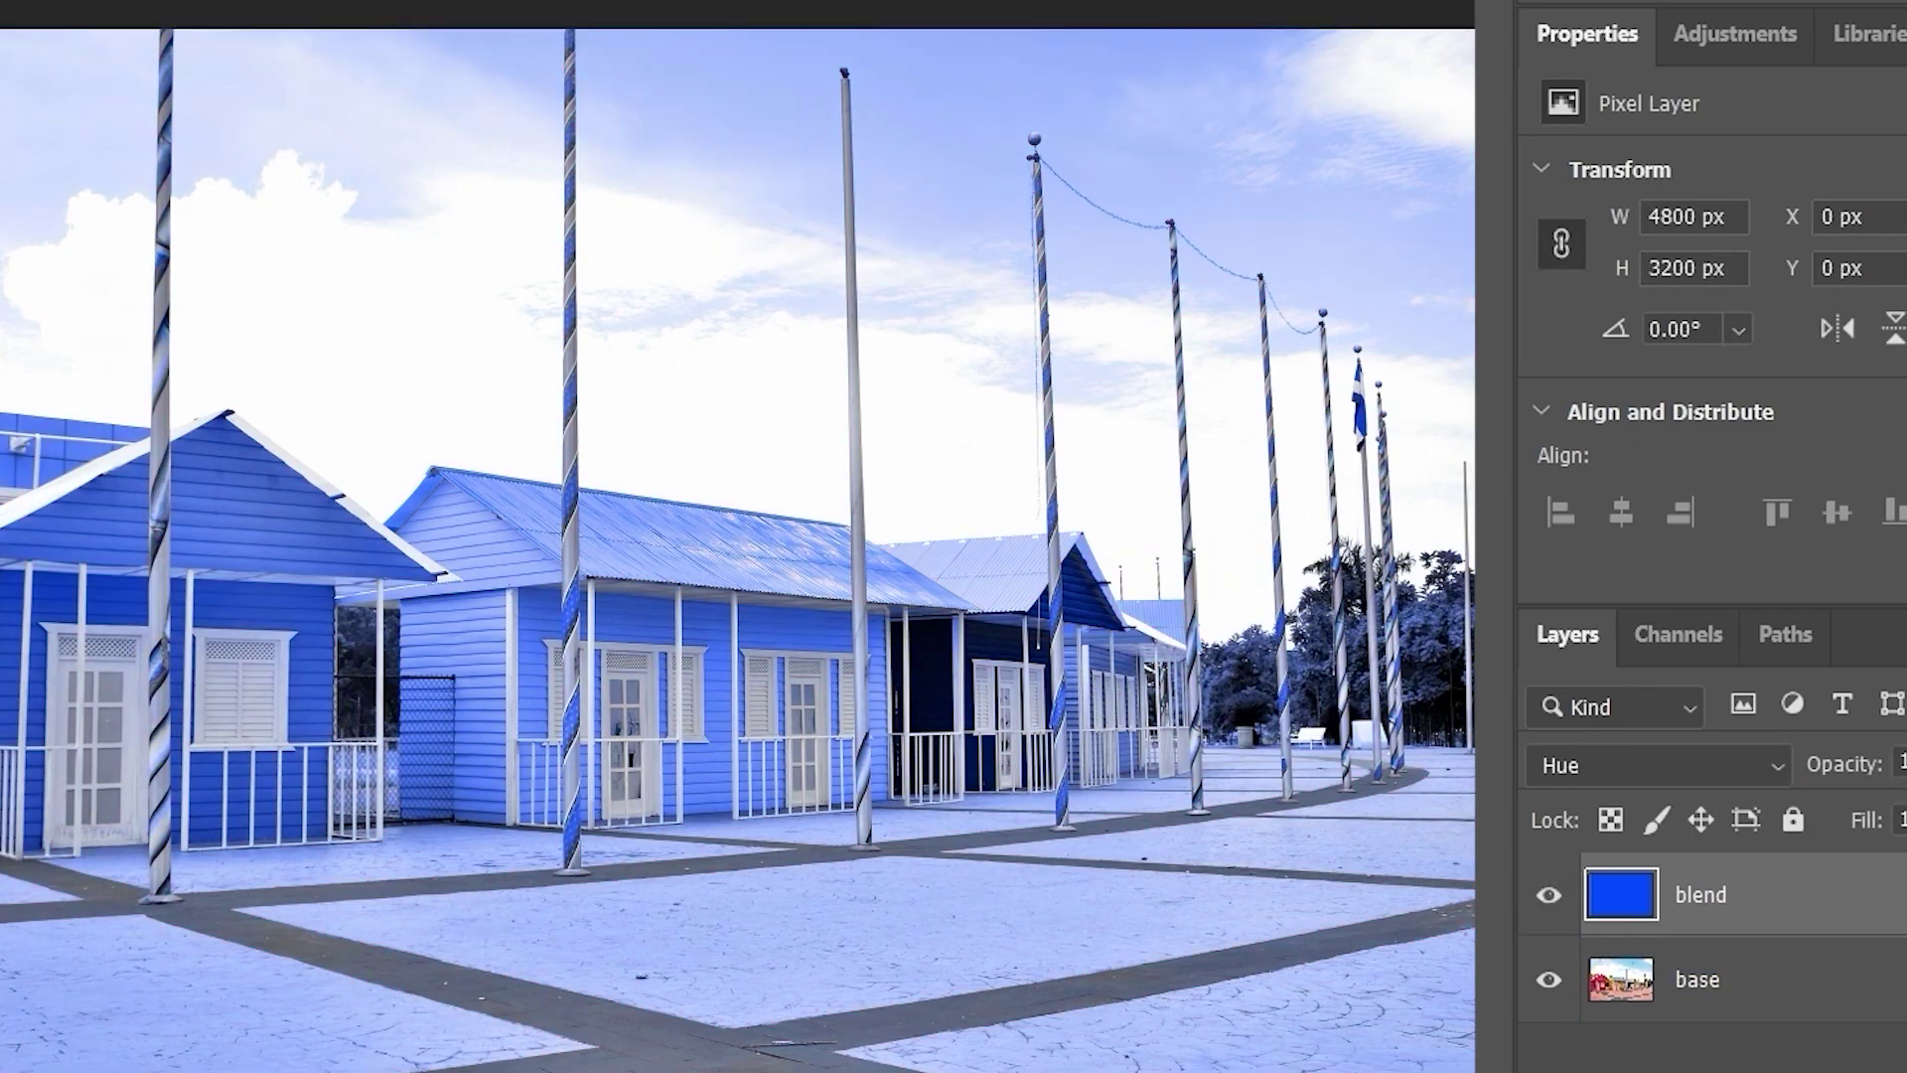
pyautogui.click(1549, 895)
pyautogui.click(636, 646)
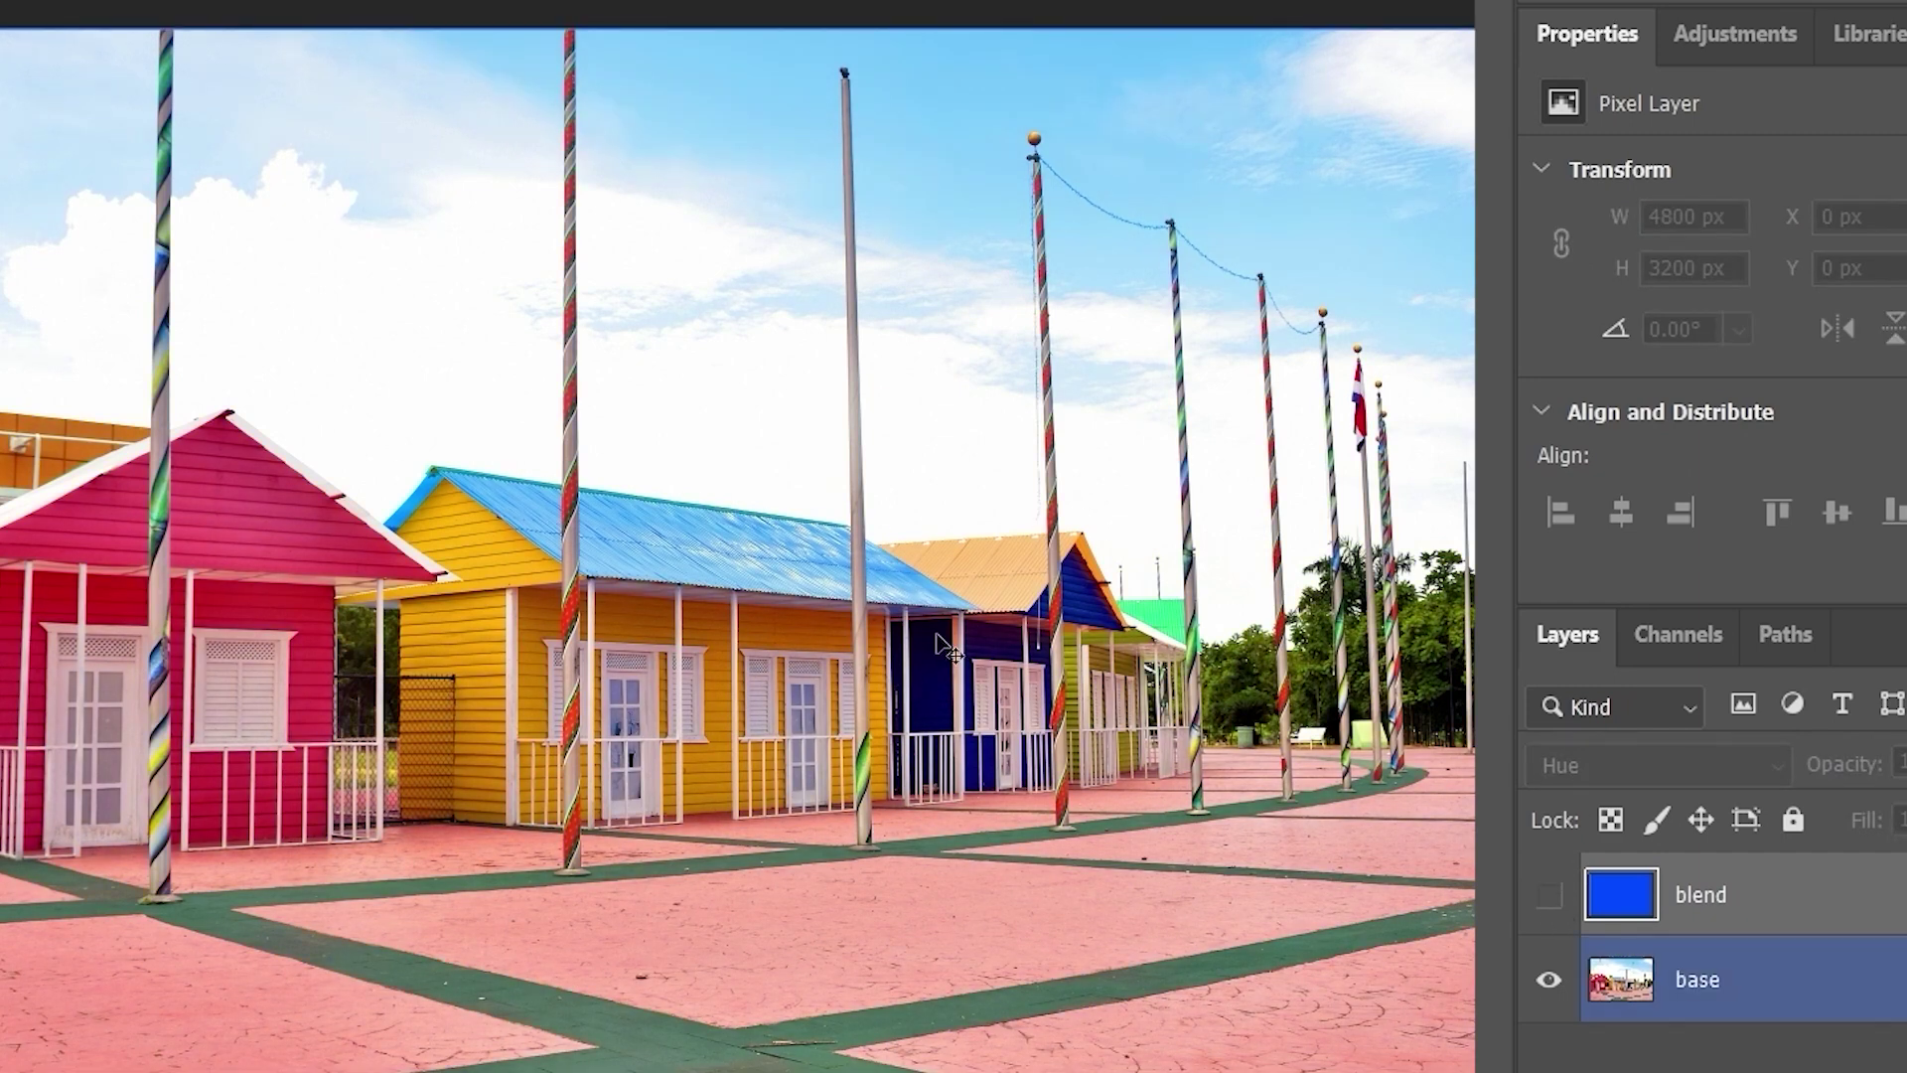
pyautogui.click(1549, 896)
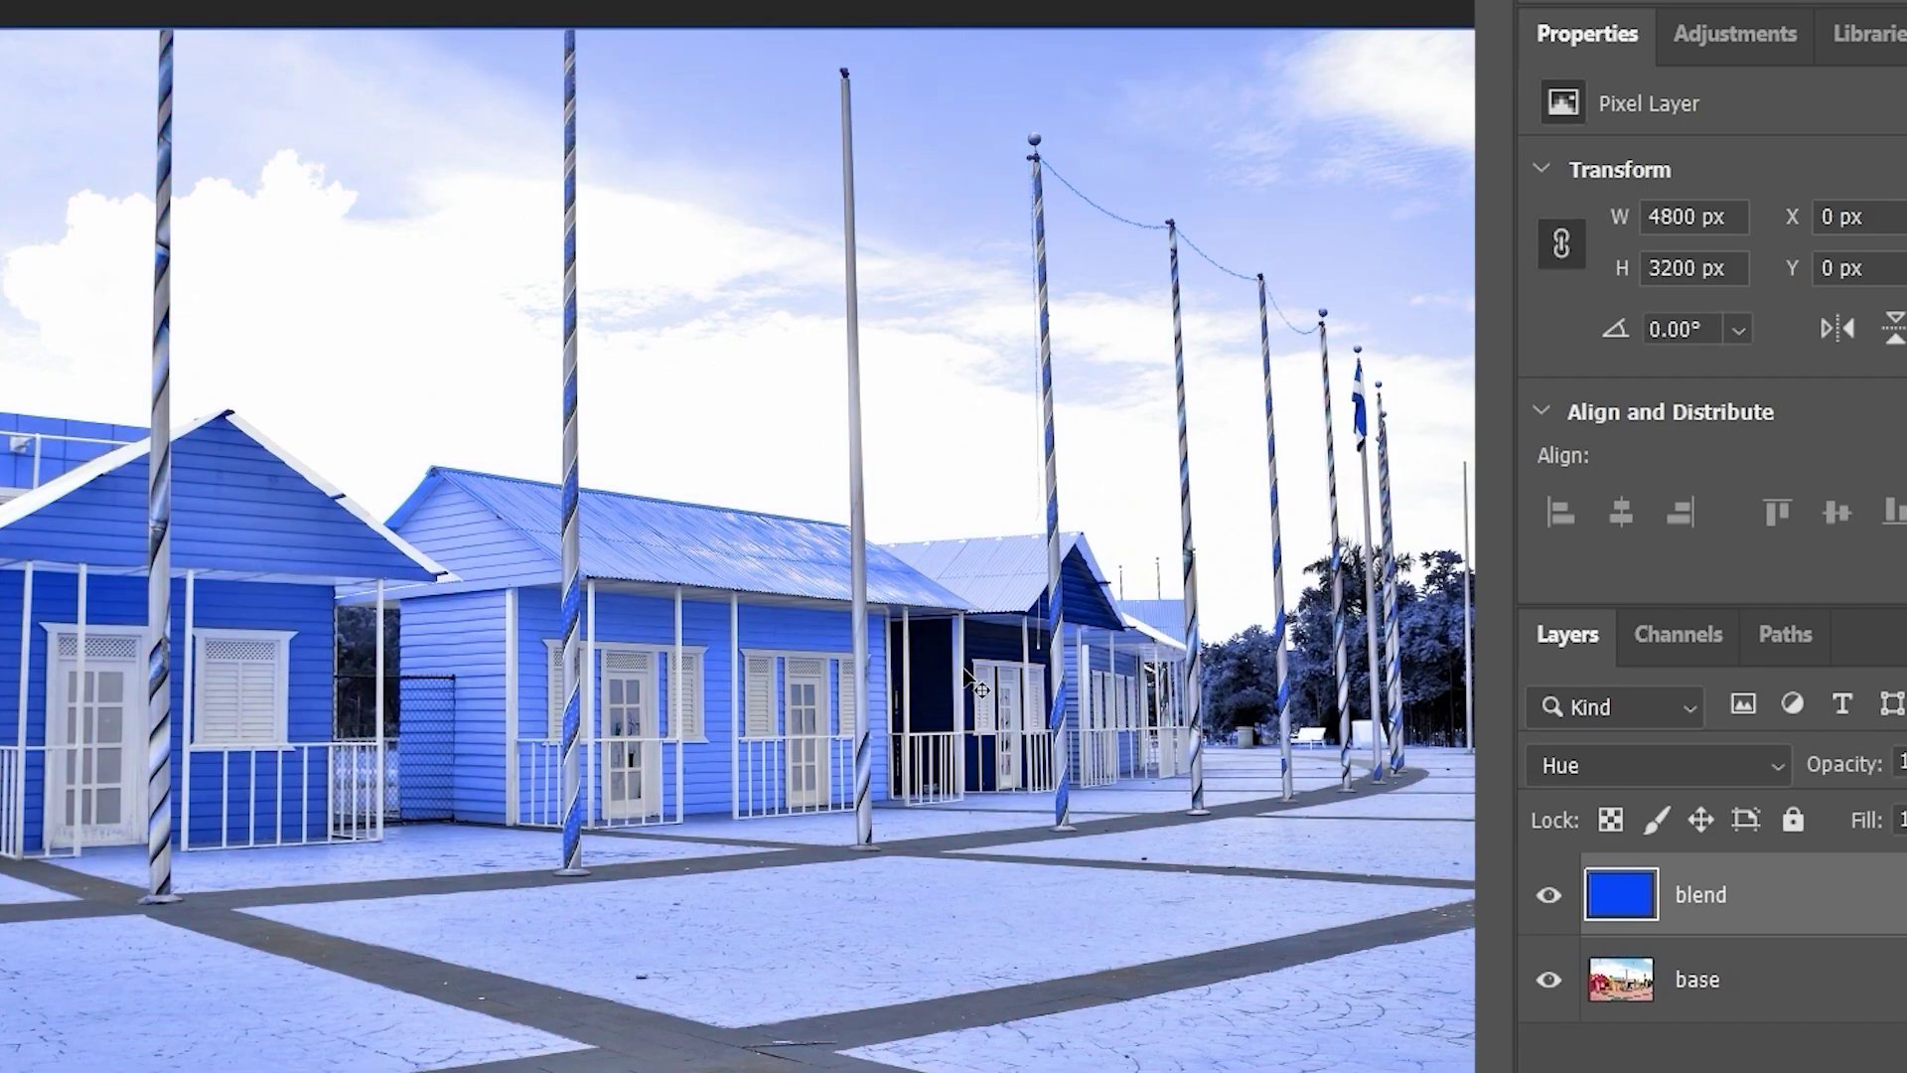
pyautogui.click(1549, 896)
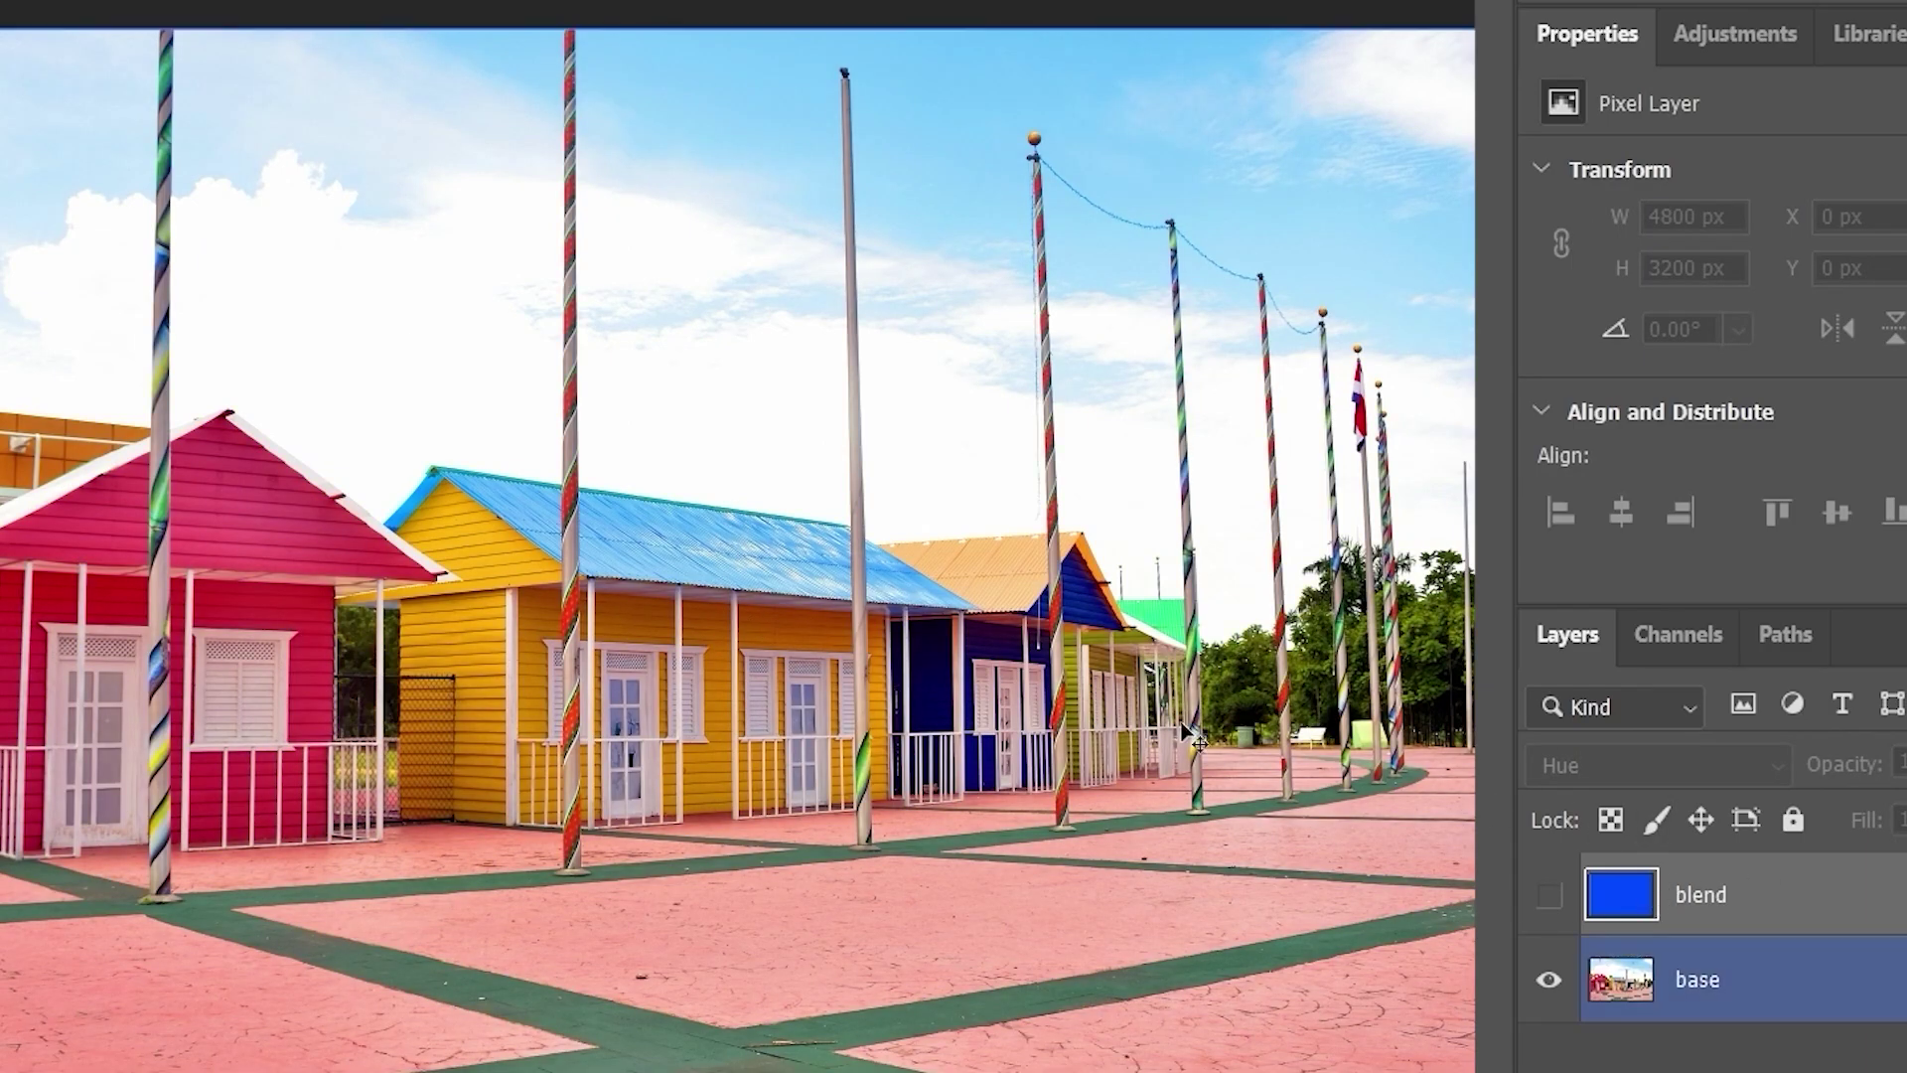
# - Convert the base photo layer to black and white using the Default preset
pyautogui.keyDown('ctrl'); pyautogui.click(1730, 993); pyautogui.keyUp('ctrl')
pyautogui.click(1639, 979)
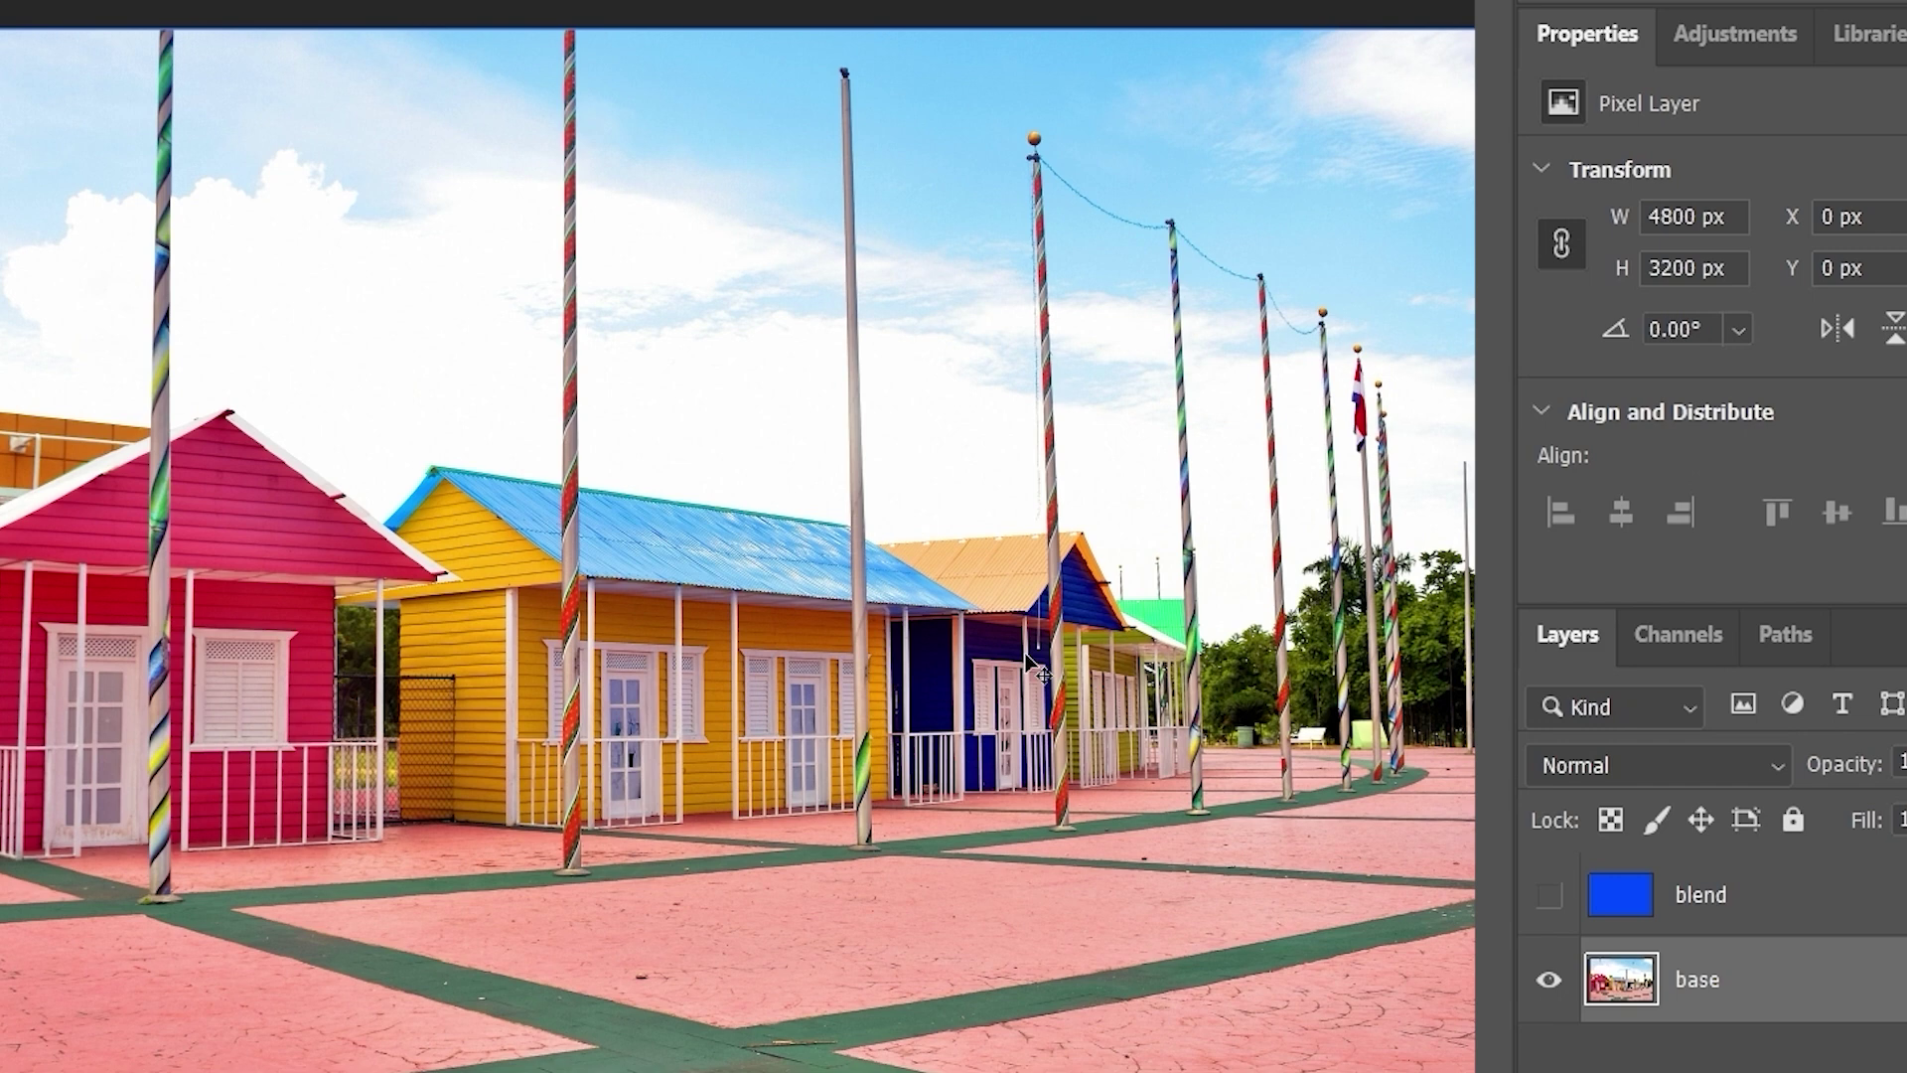
pyautogui.hotkey('ctrl', 'alt', 'shift', 'b')
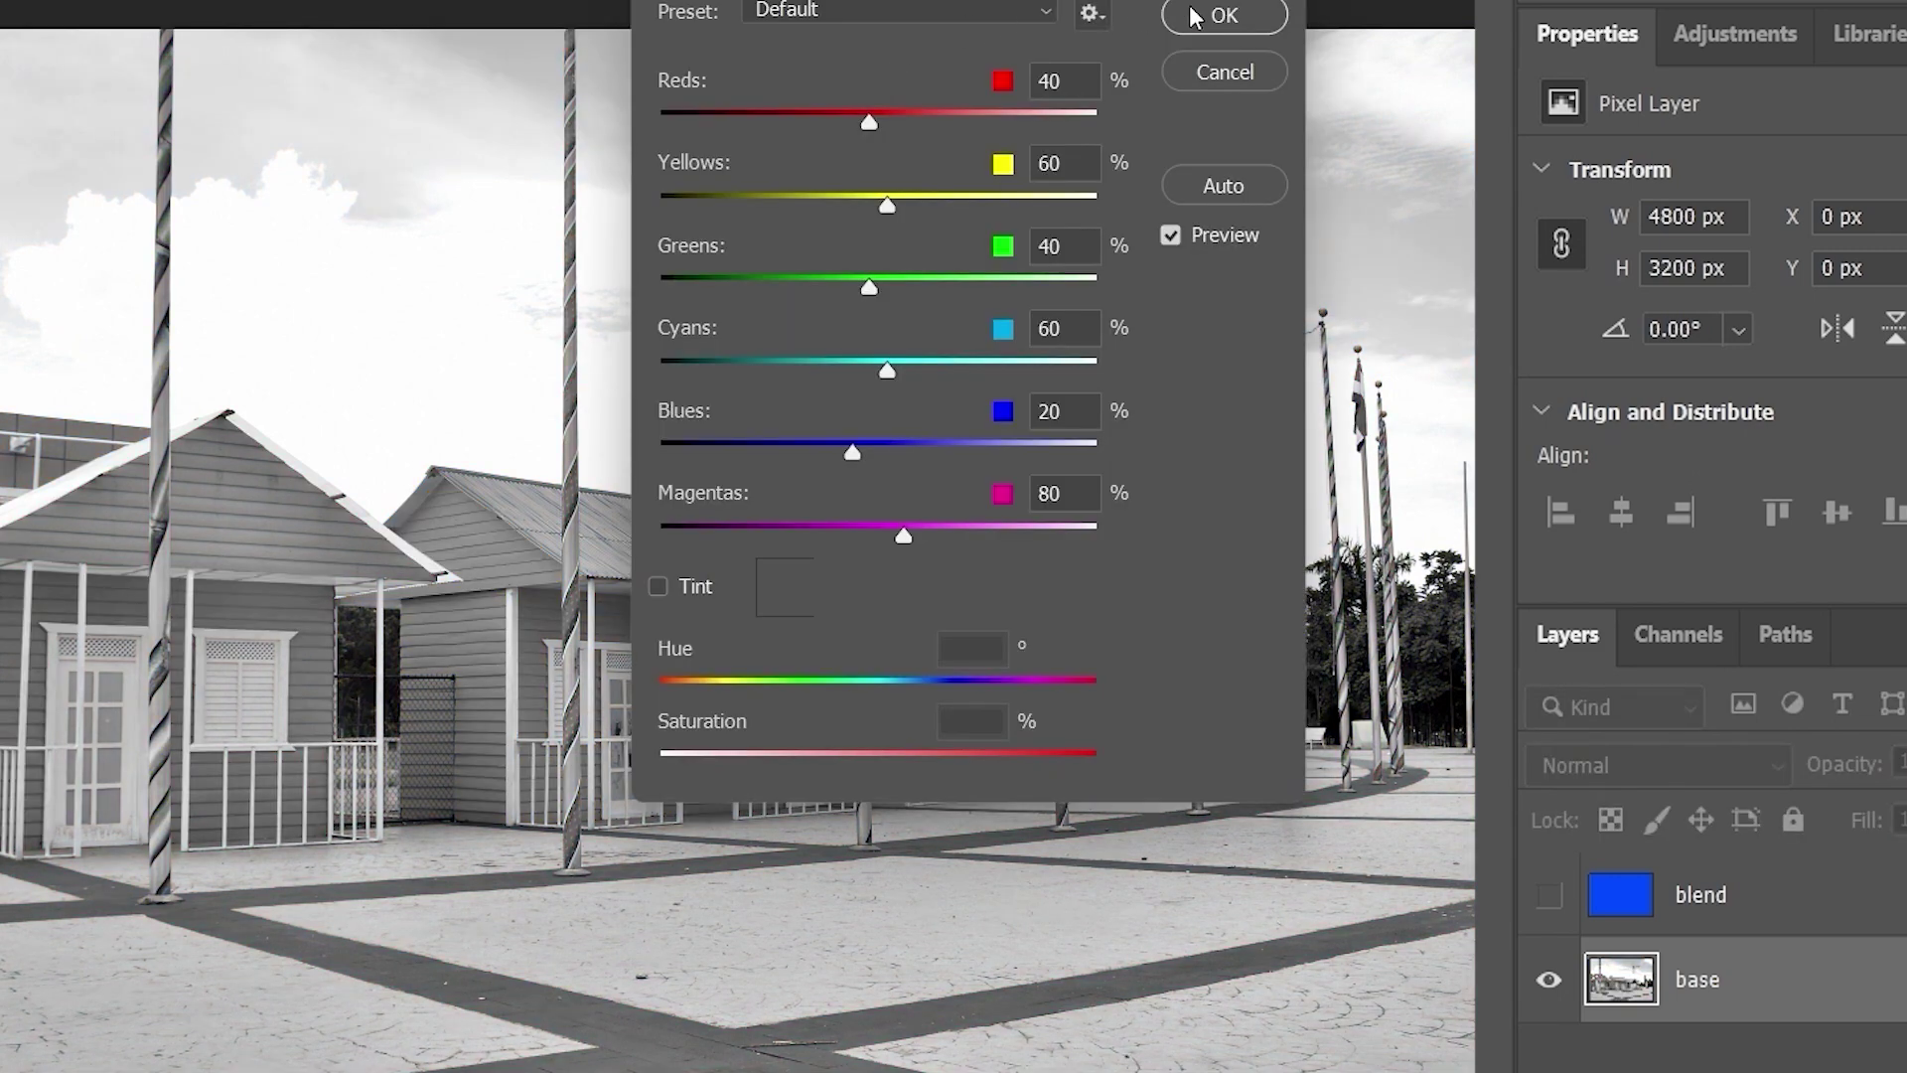
pyautogui.click(1264, 22)
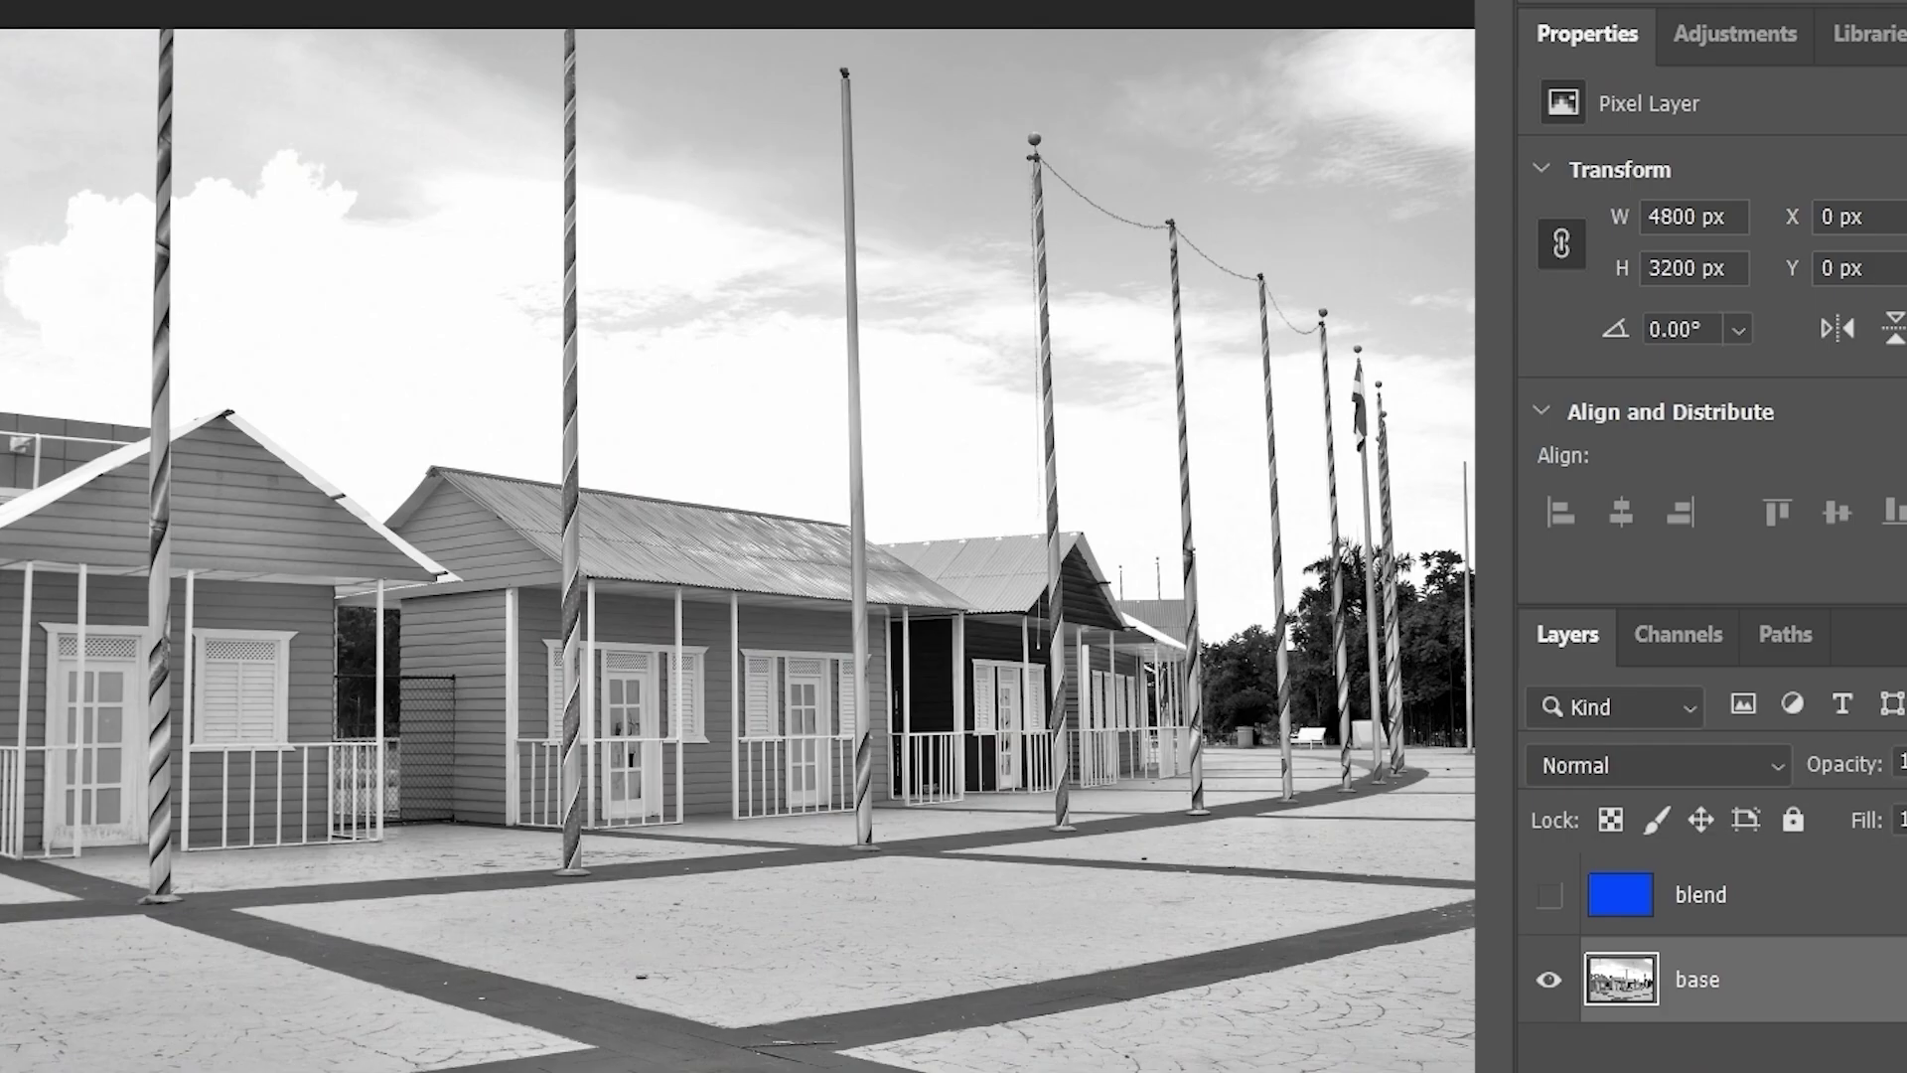
# - Show the blend layer over the black-and-white base, switch its blend mode to Normal, and return it to Hue
pyautogui.click(1701, 888)
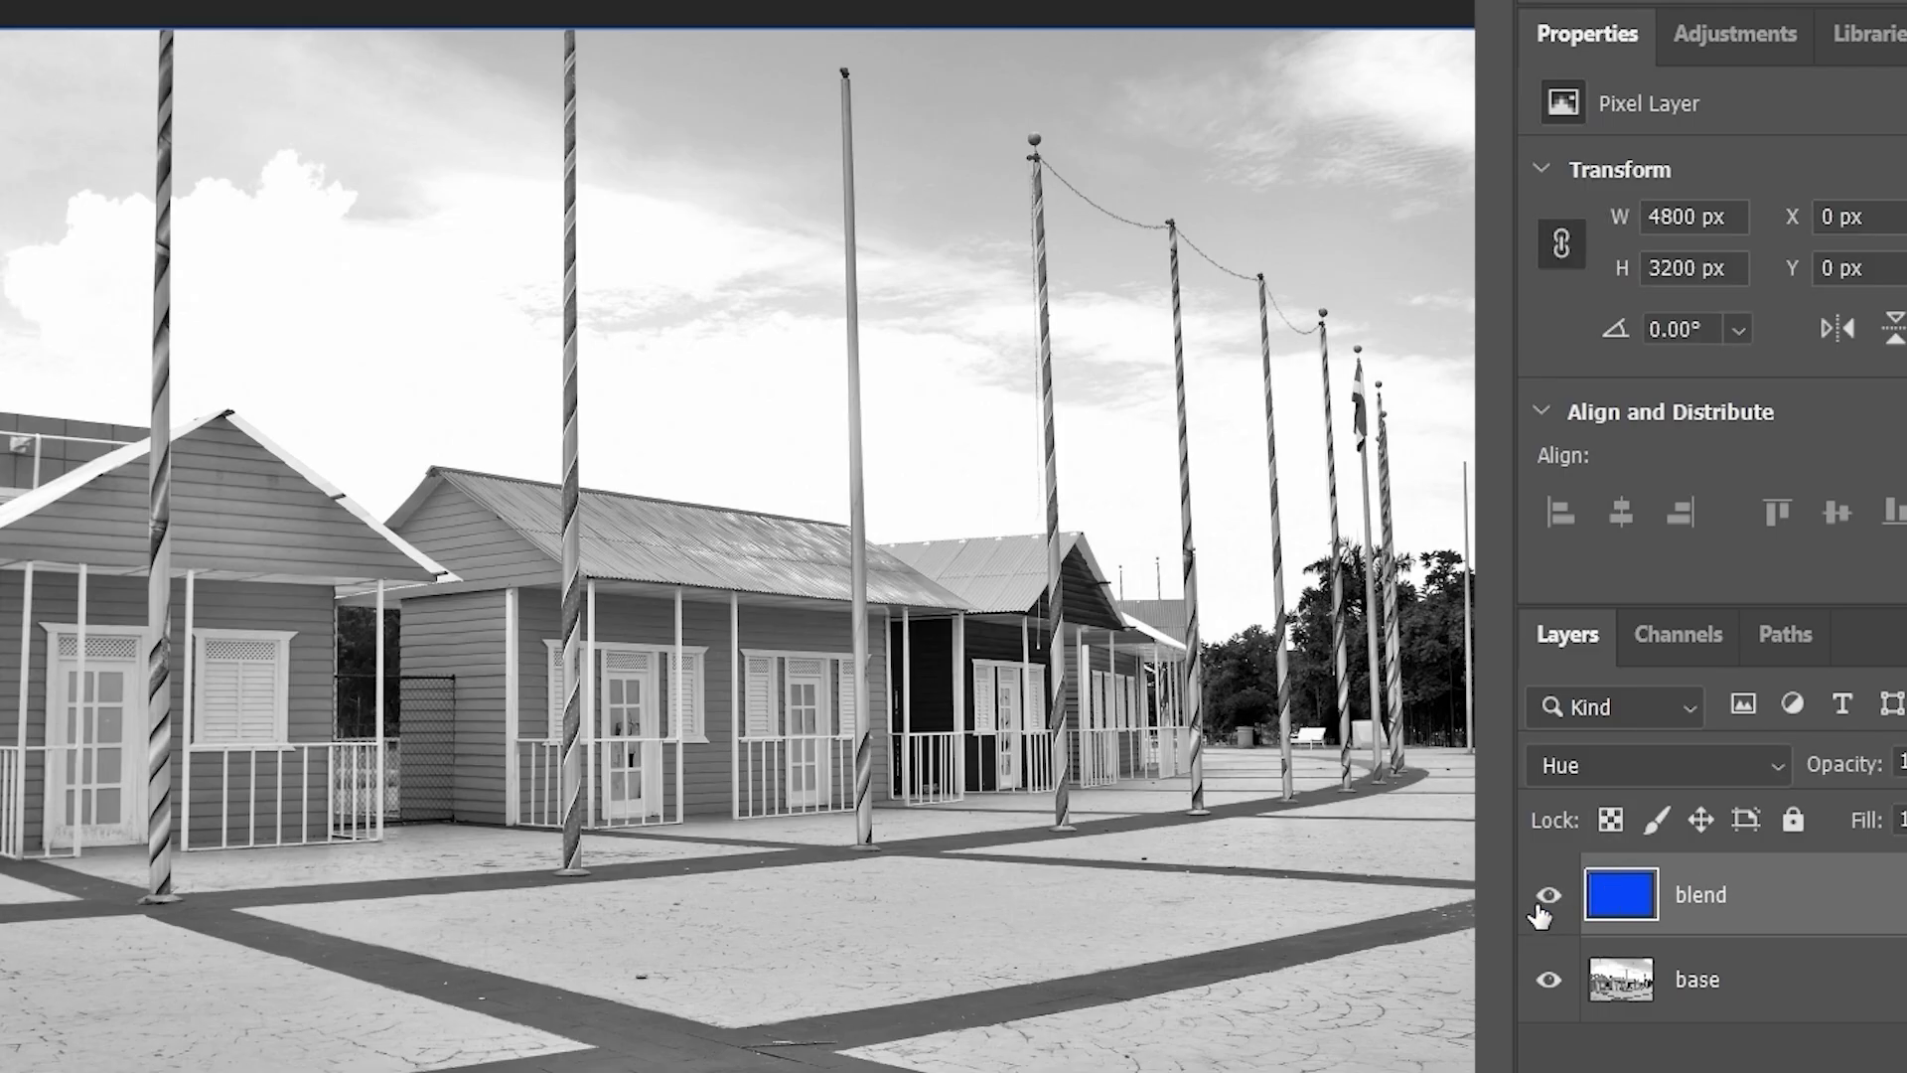
pyautogui.click(1582, 765)
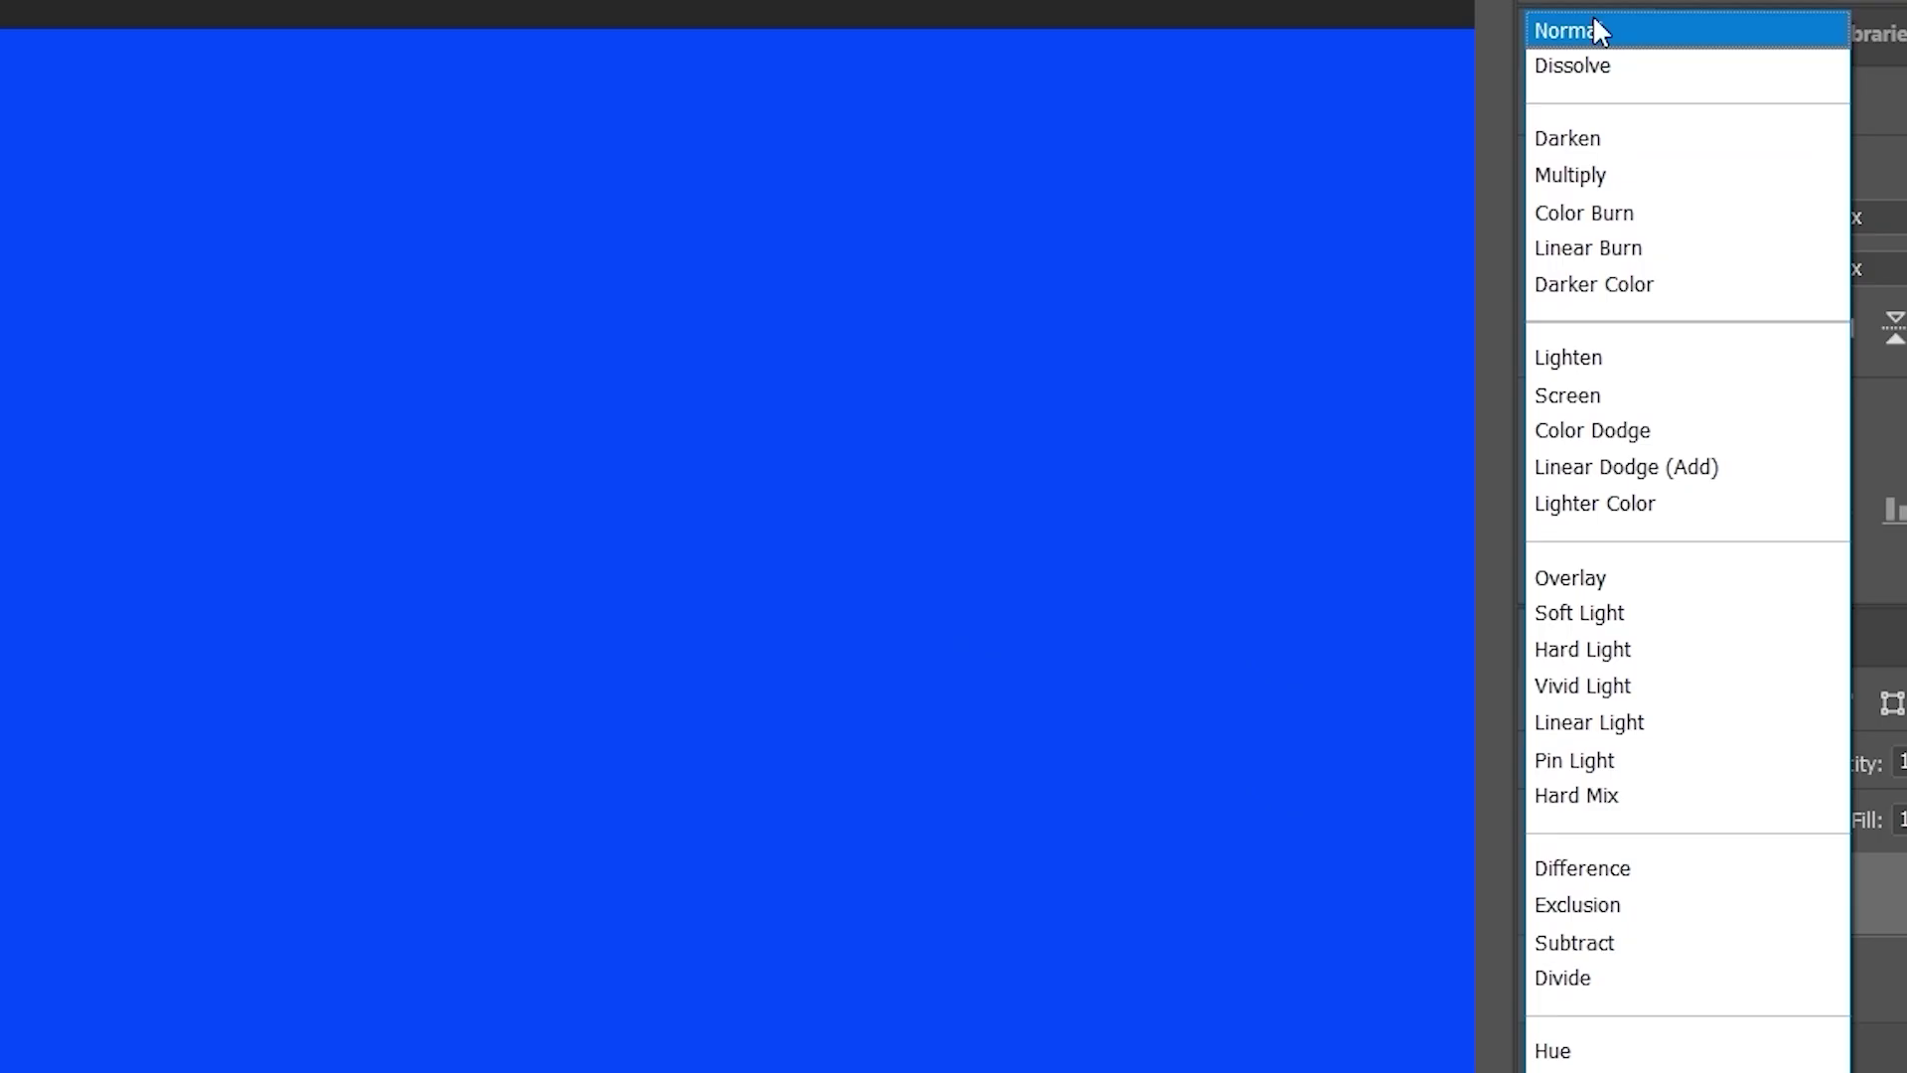
pyautogui.click(1594, 31)
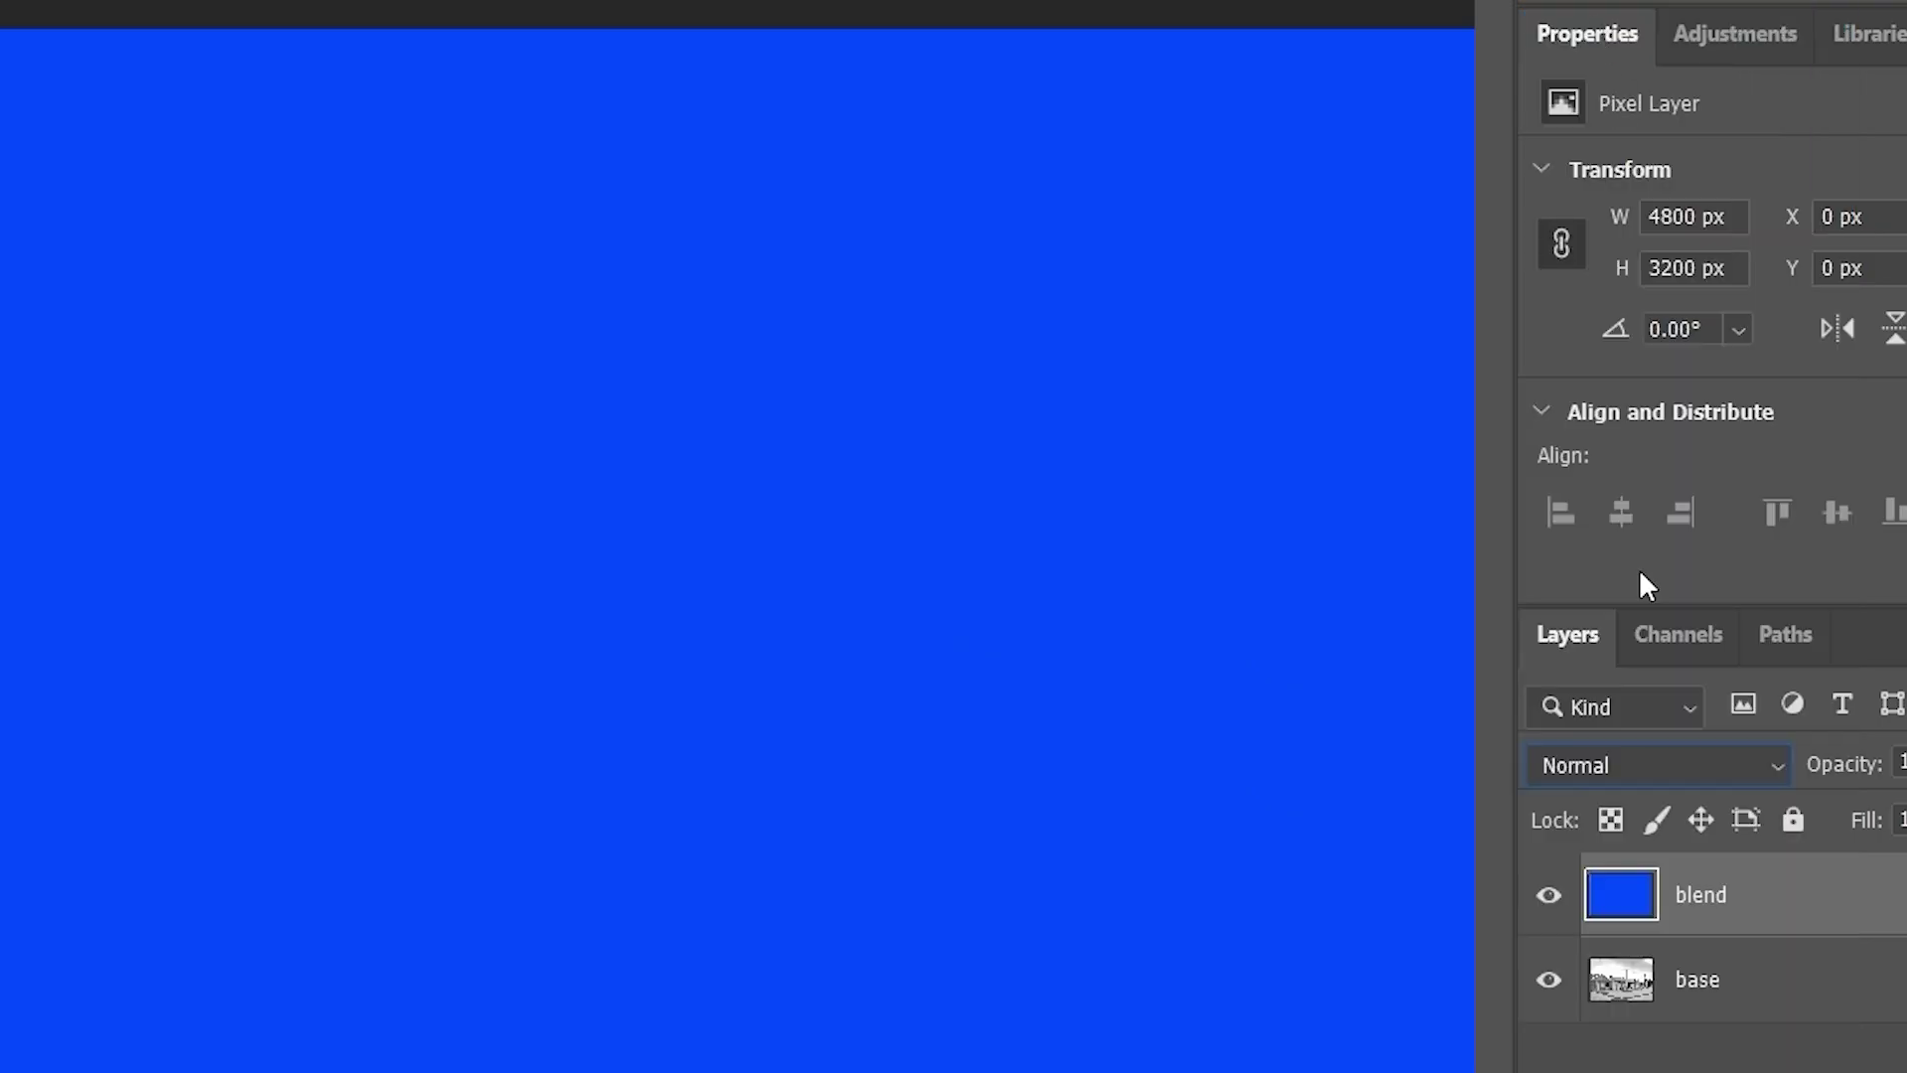
pyautogui.click(1602, 766)
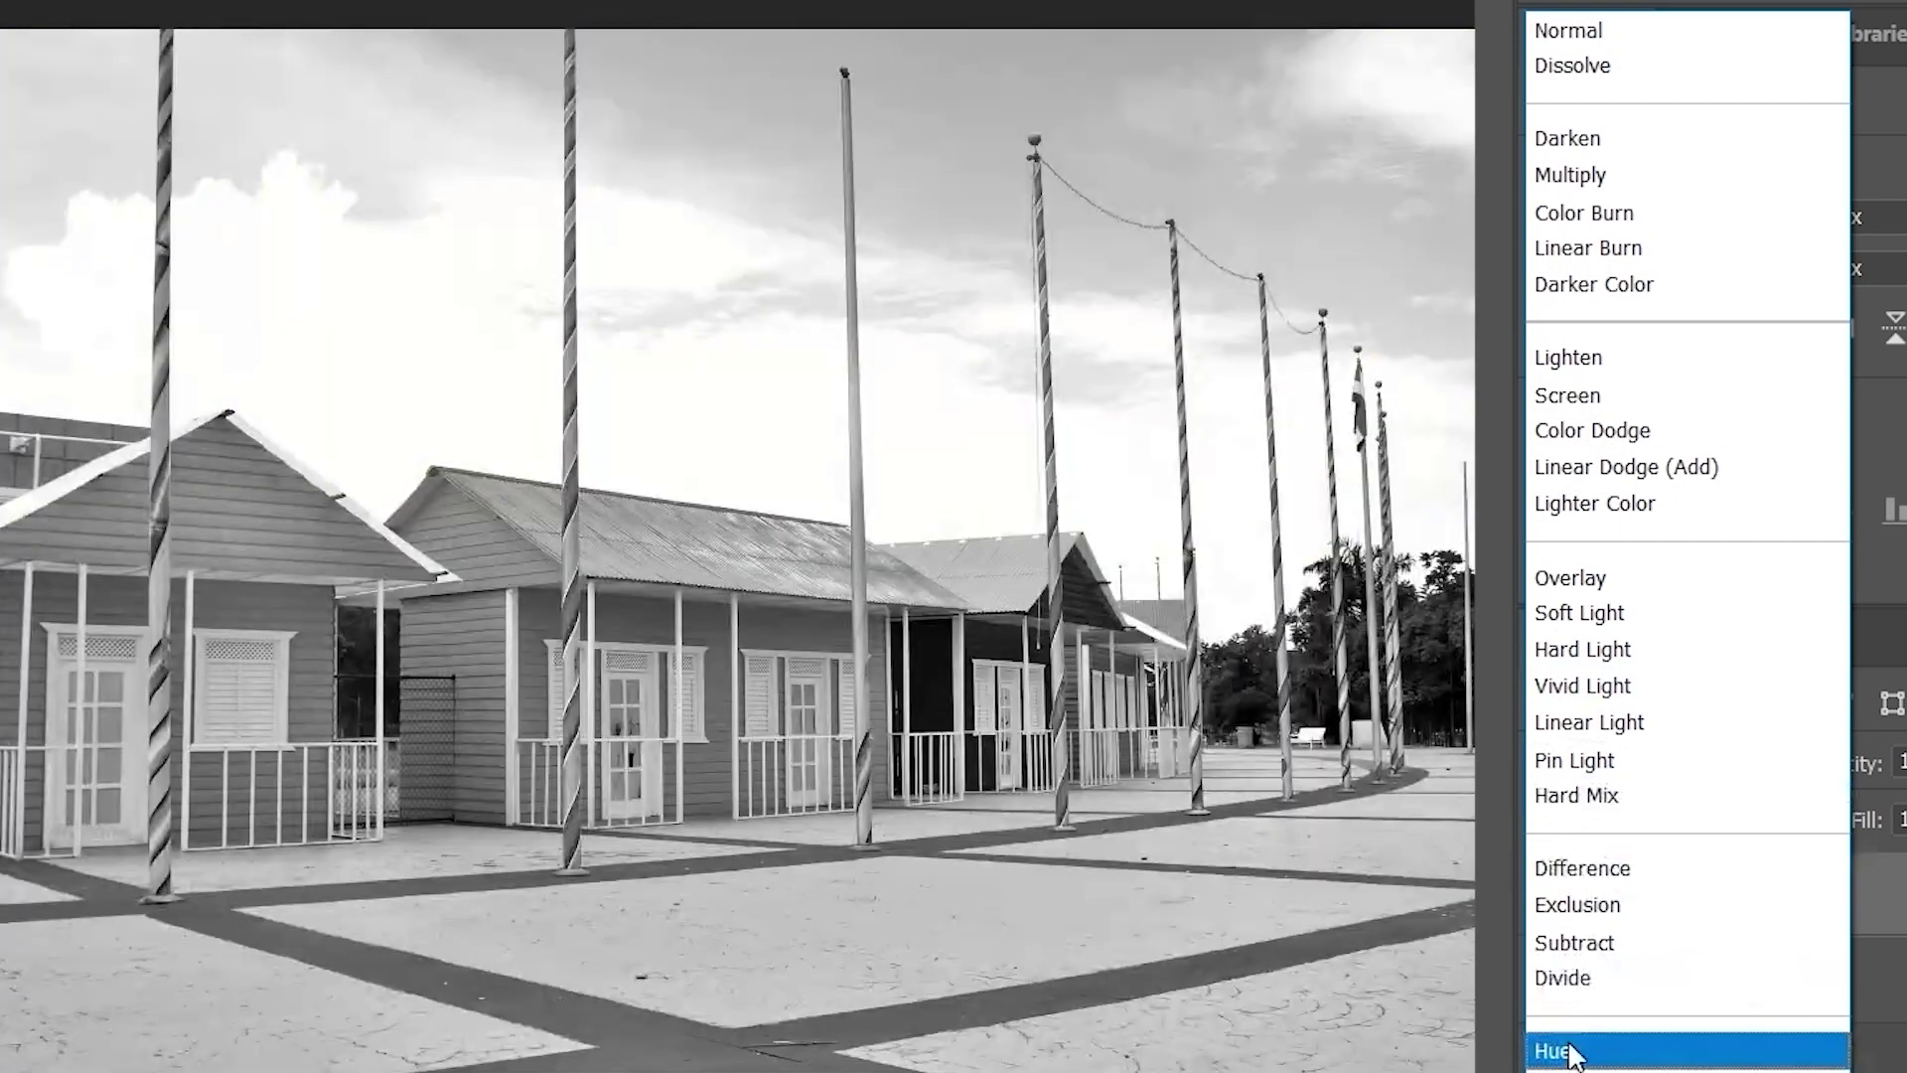
pyautogui.click(1580, 1050)
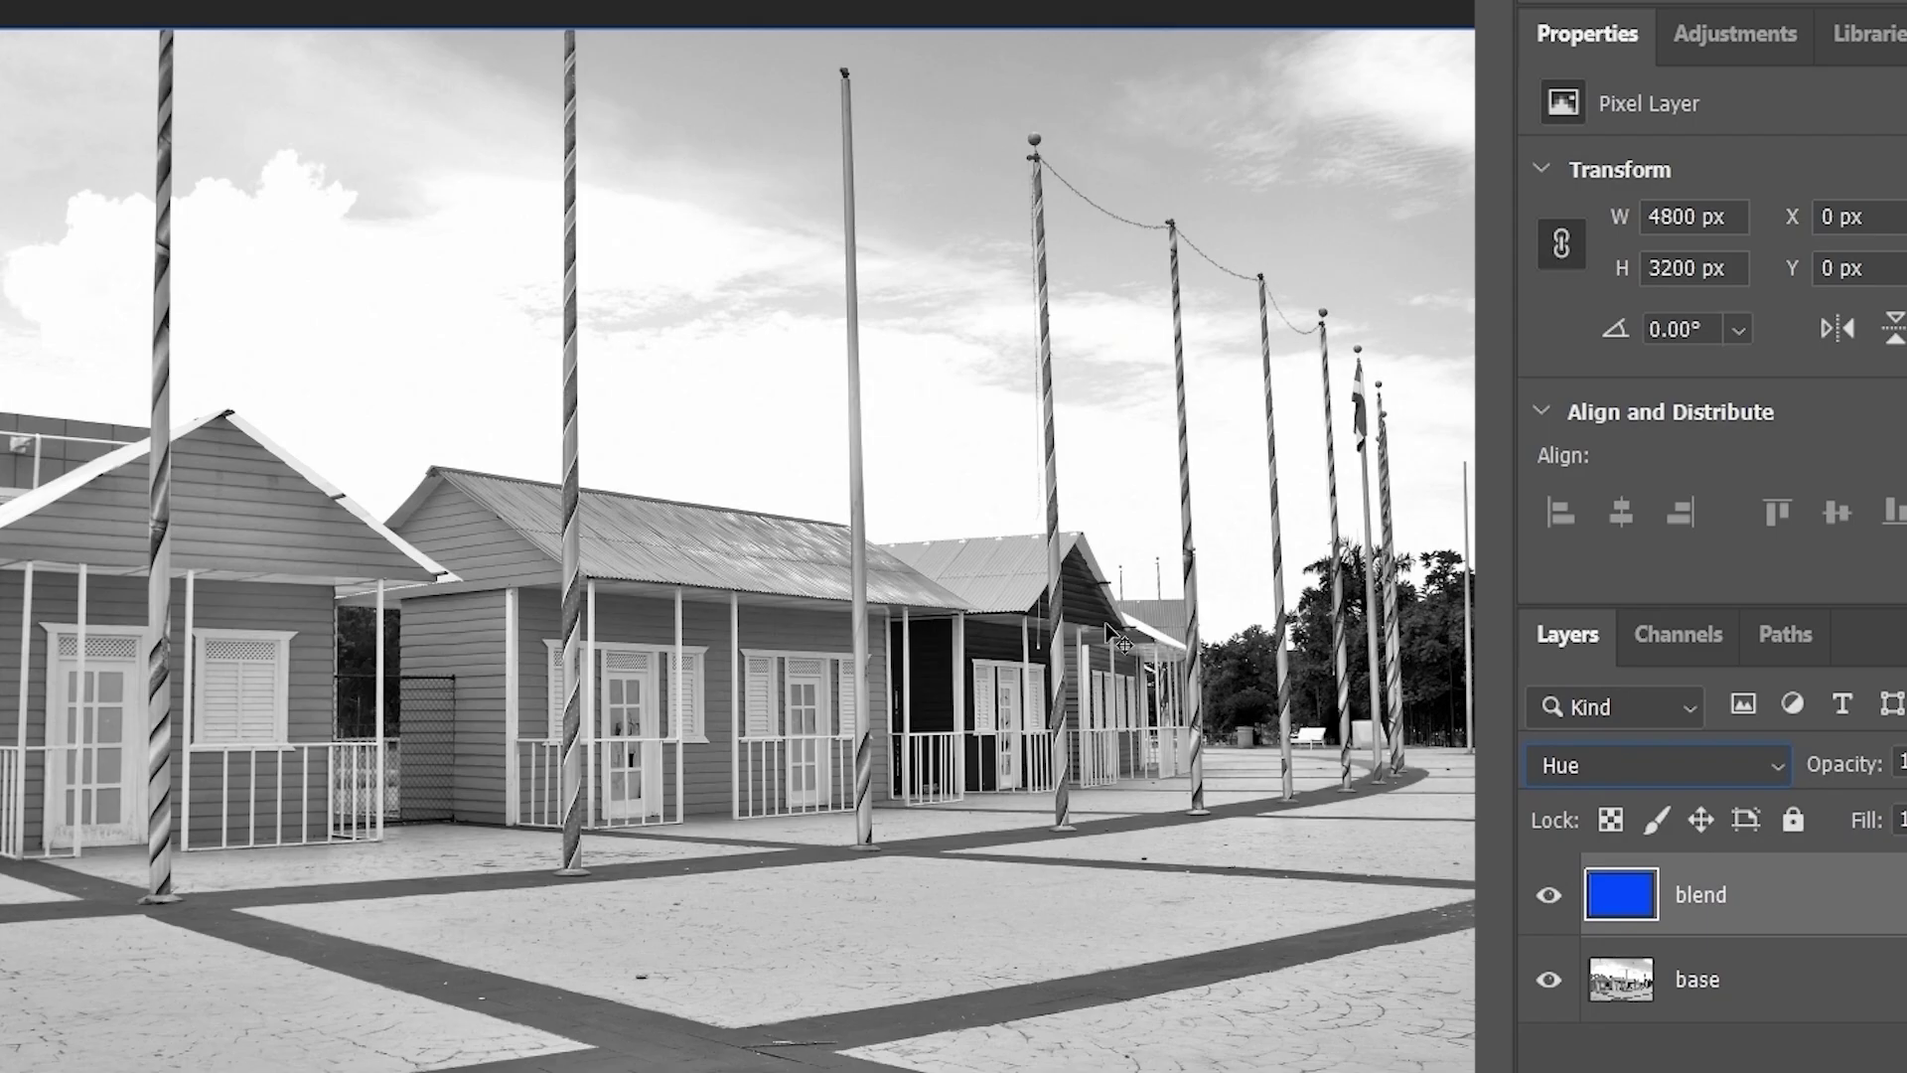
# - Compare the black-and-white houses photo with and without the Hue-mode blend layer
pyautogui.click(1549, 895)
pyautogui.click(1436, 659)
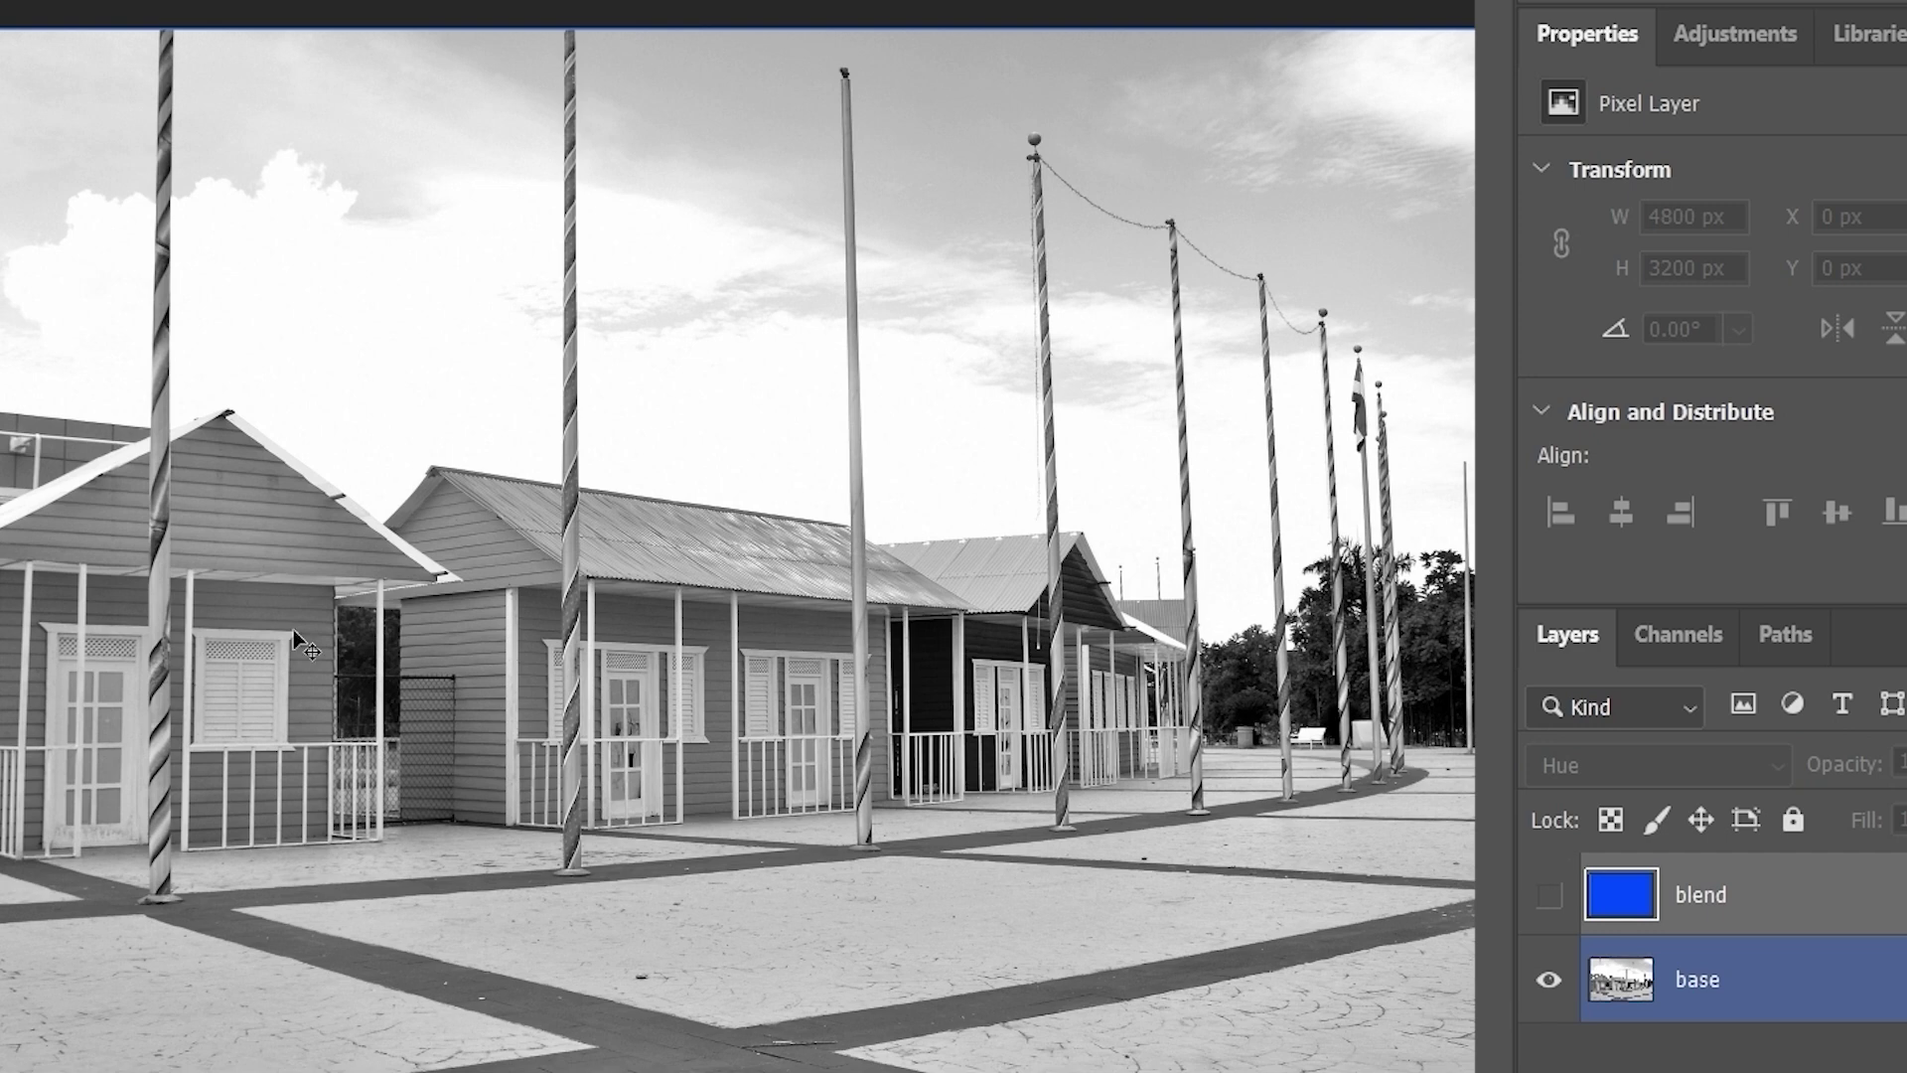
pyautogui.click(1592, 906)
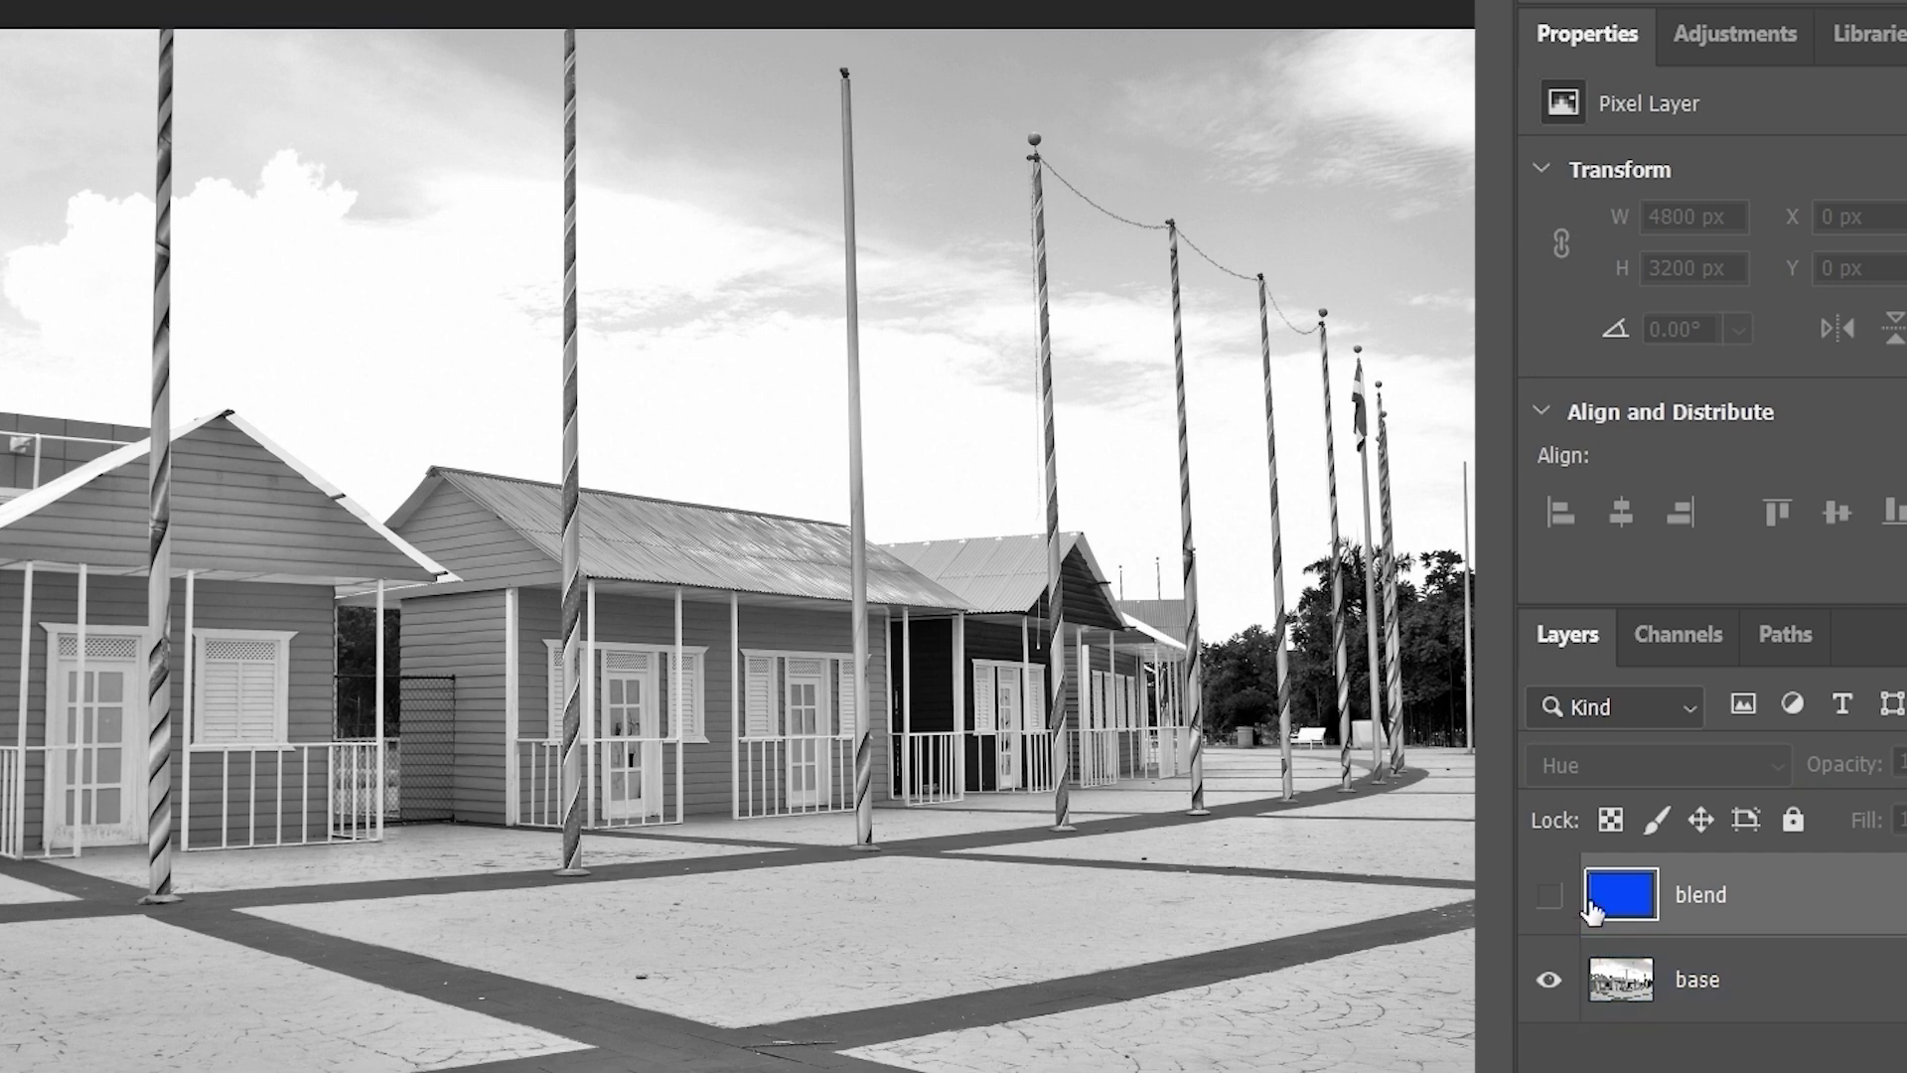
pyautogui.click(1549, 895)
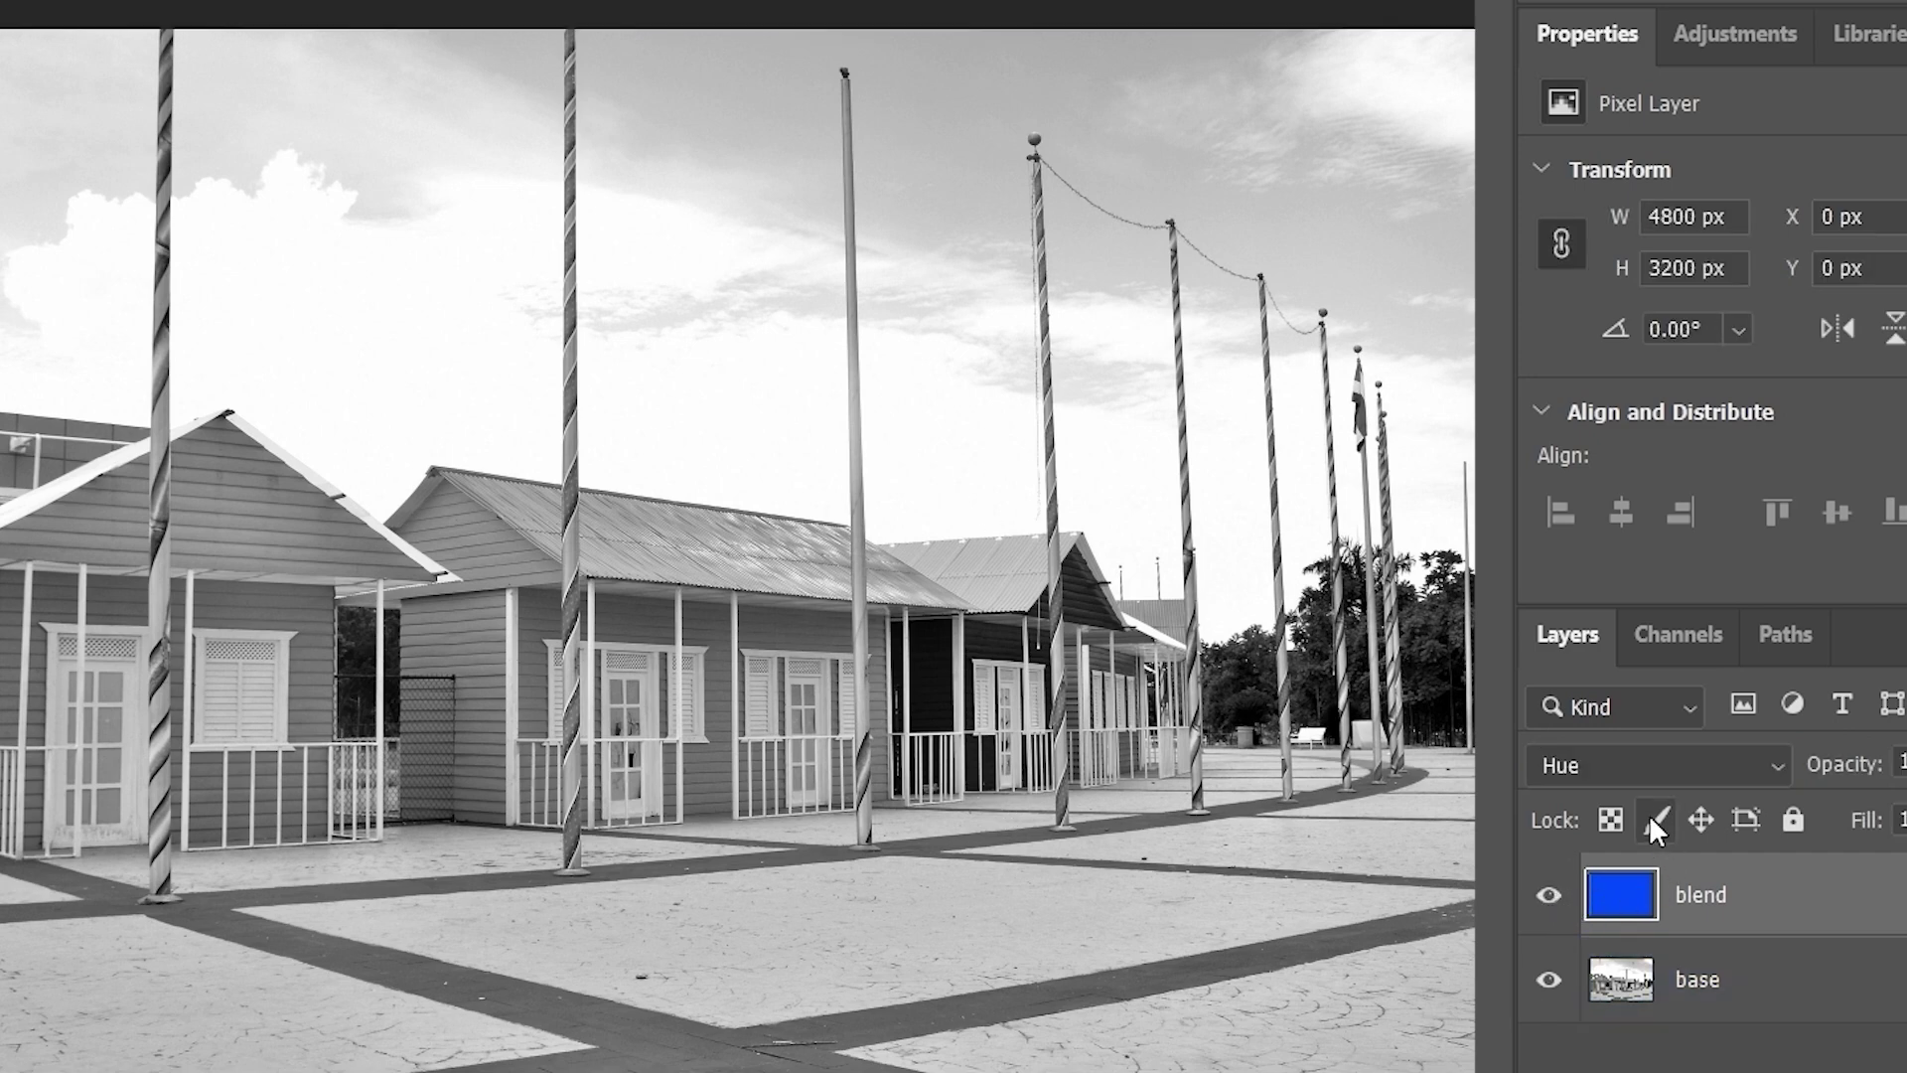
# - Set the blend layer's blend mode to Saturation and compare the colored houses photo with and without it
pyautogui.click(1651, 765)
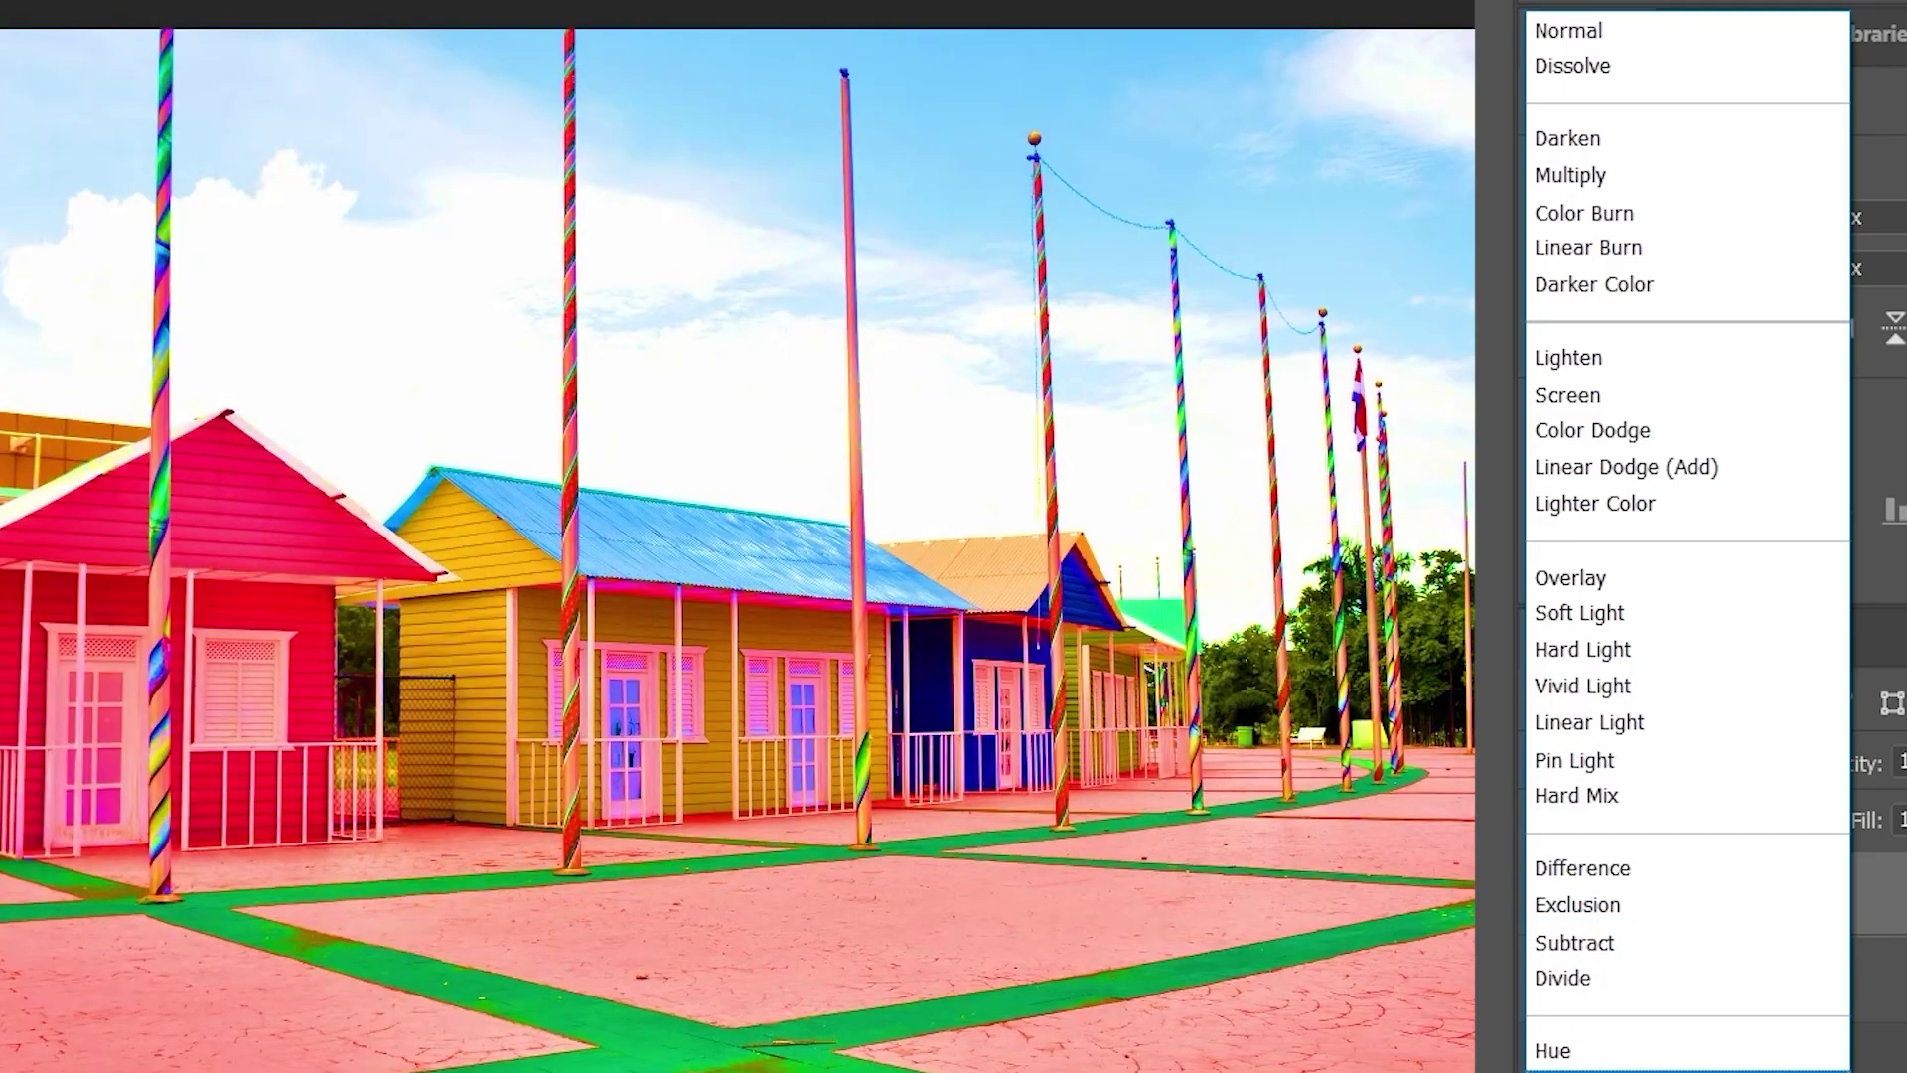
pyautogui.click(1580, 1070)
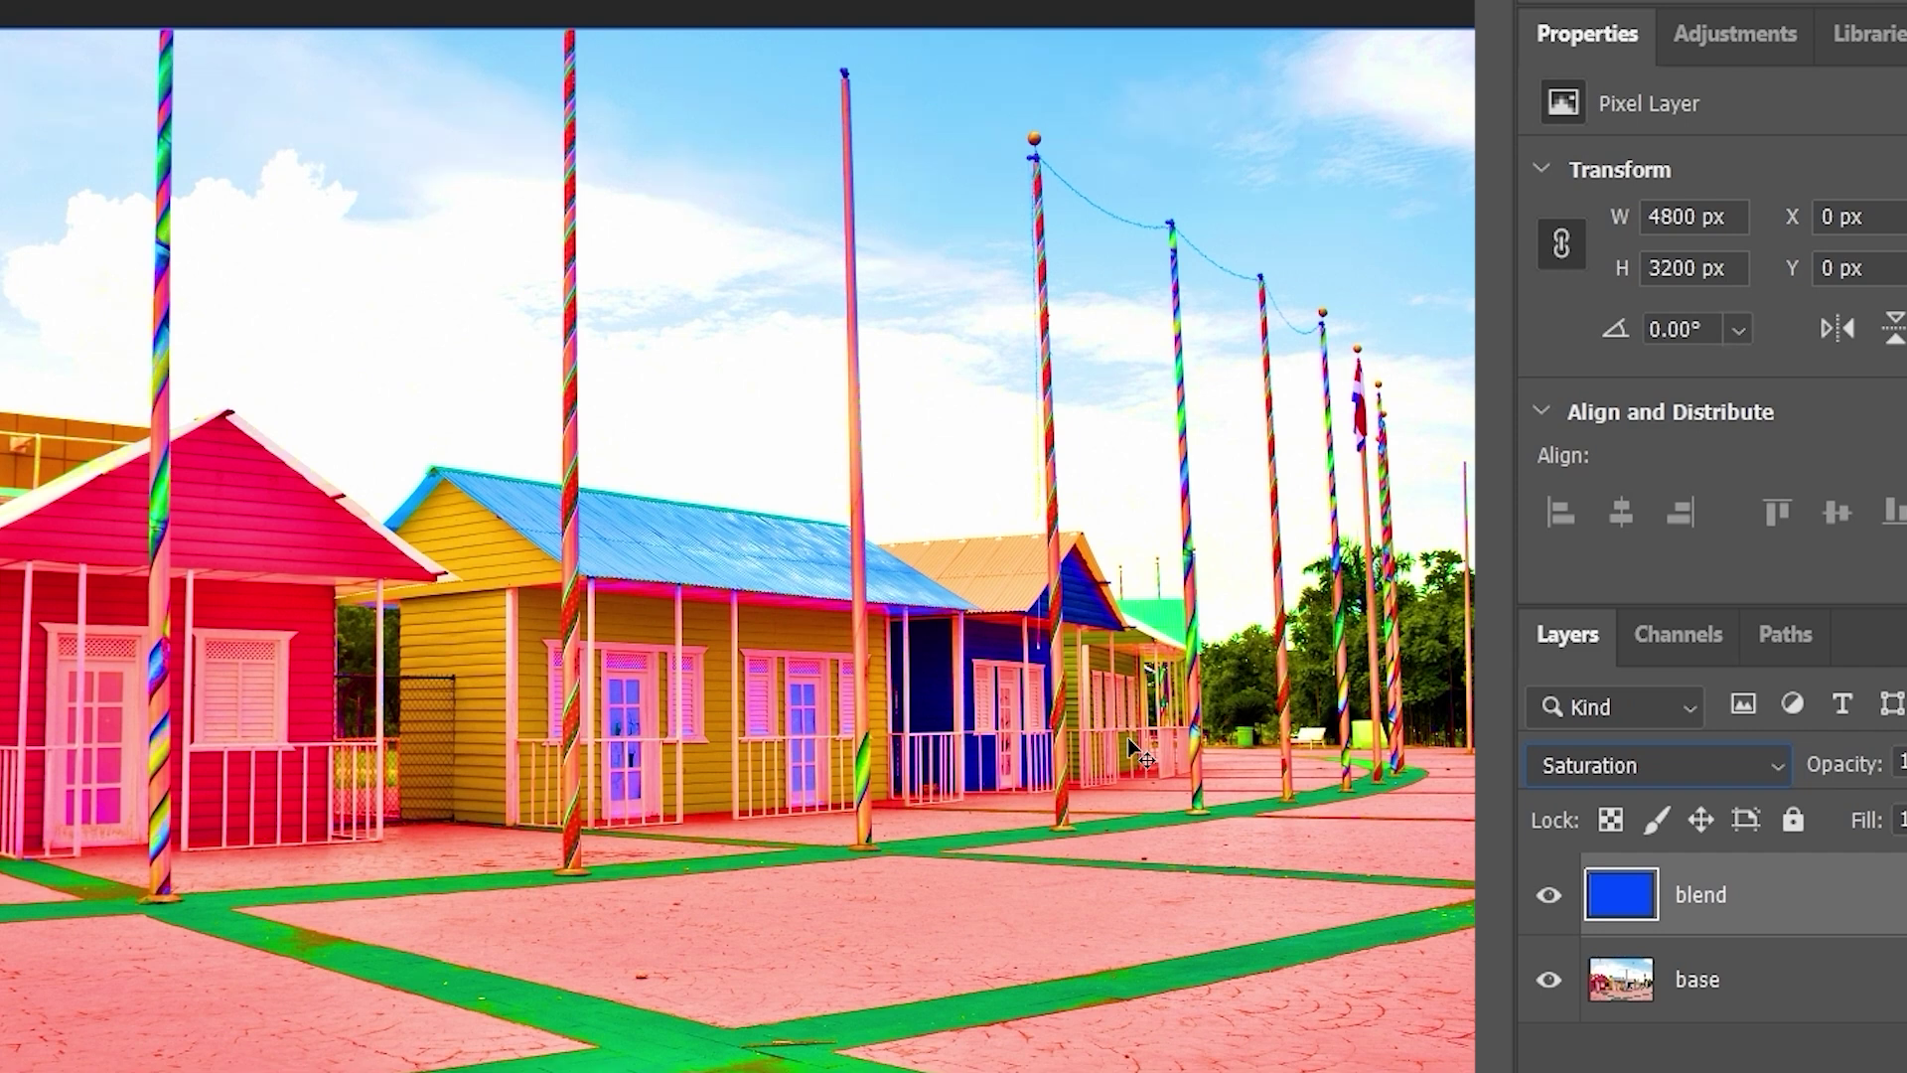
pyautogui.click(1550, 894)
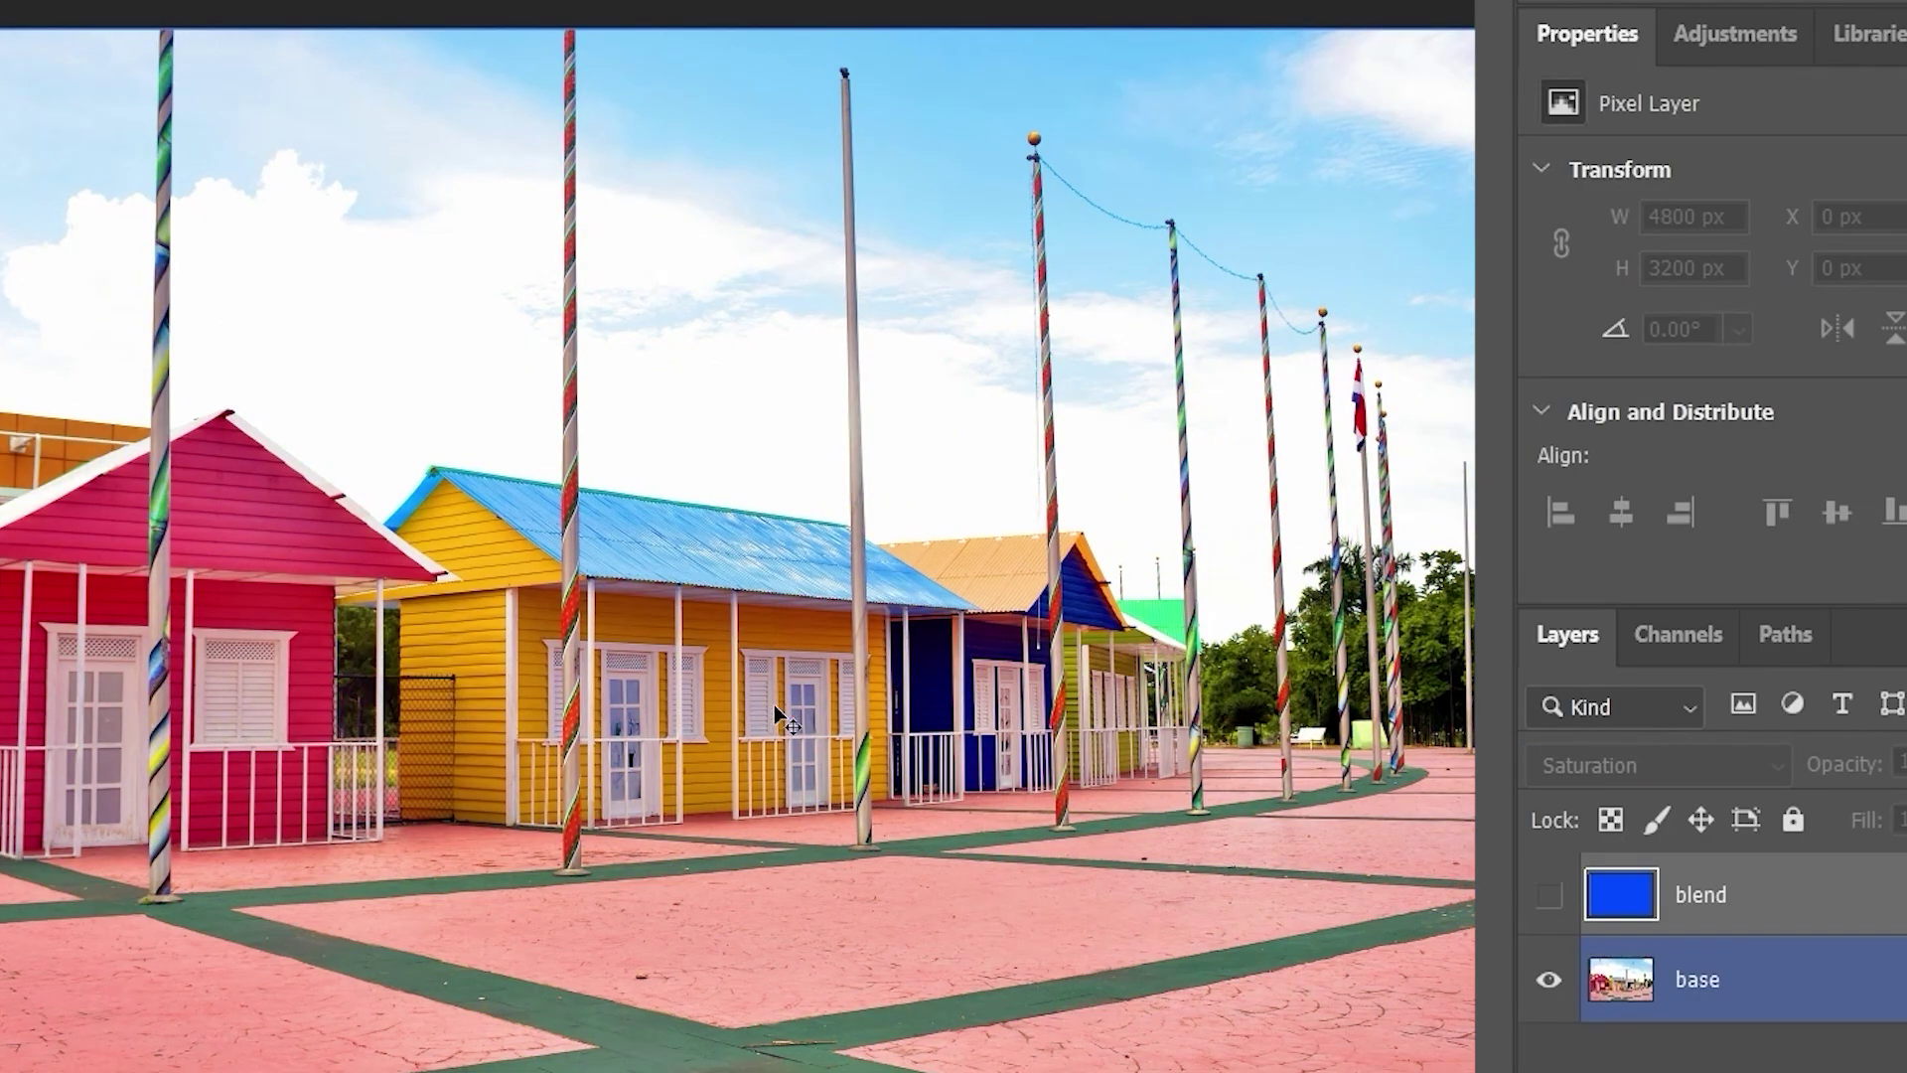
pyautogui.click(1550, 894)
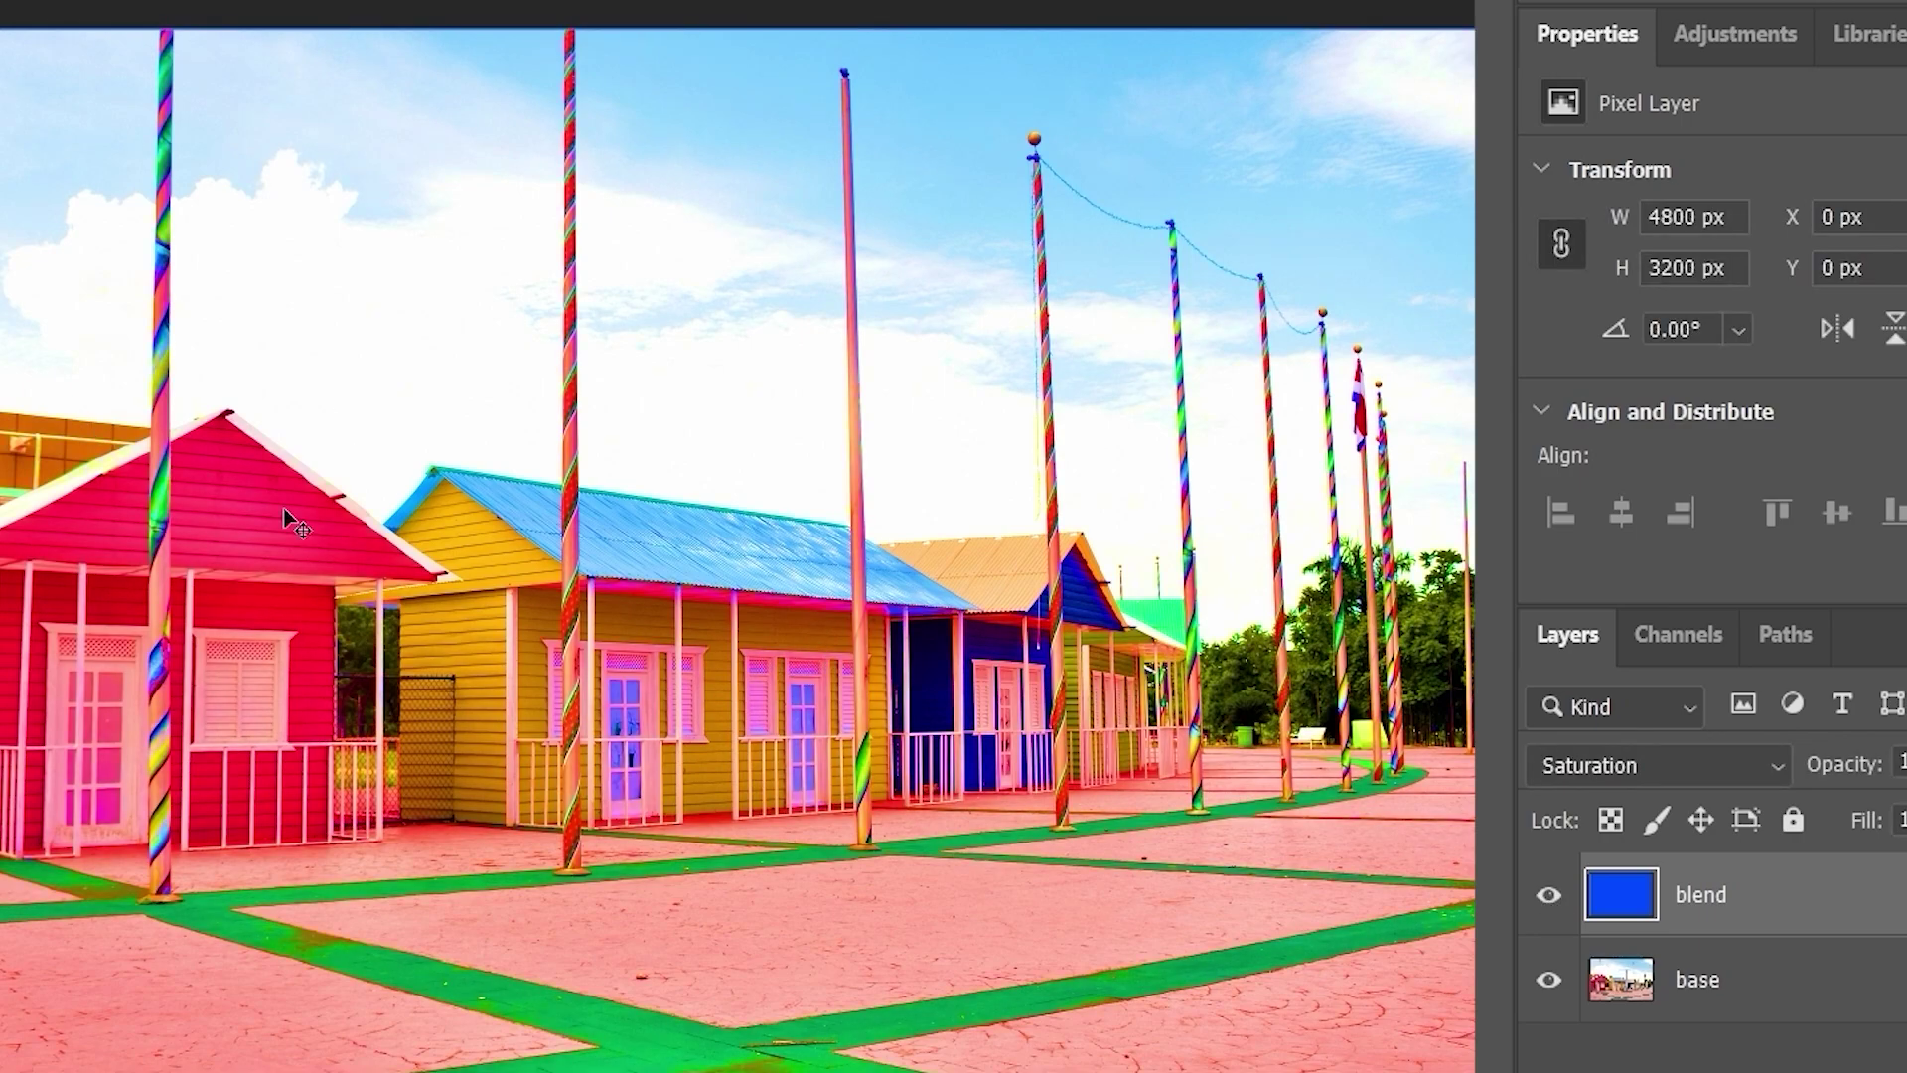
pyautogui.click(1552, 897)
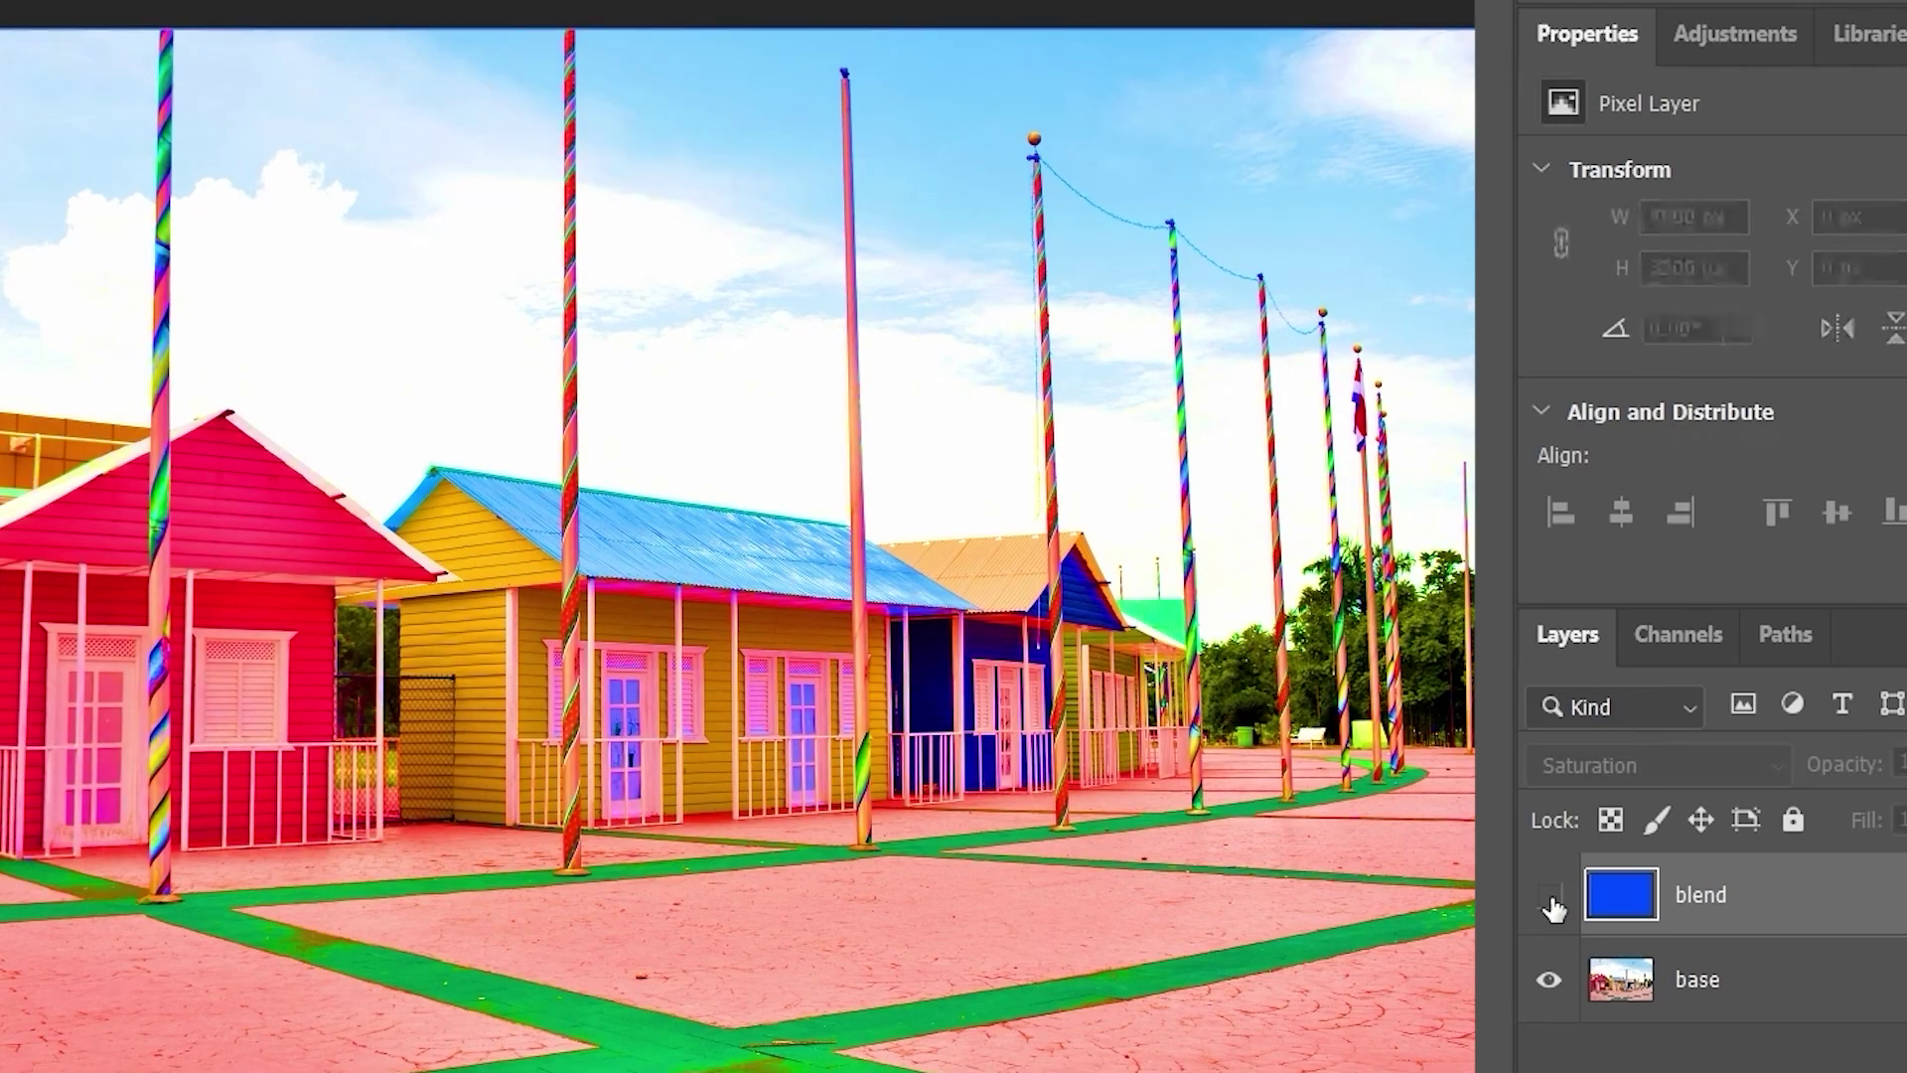
pyautogui.click(1689, 978)
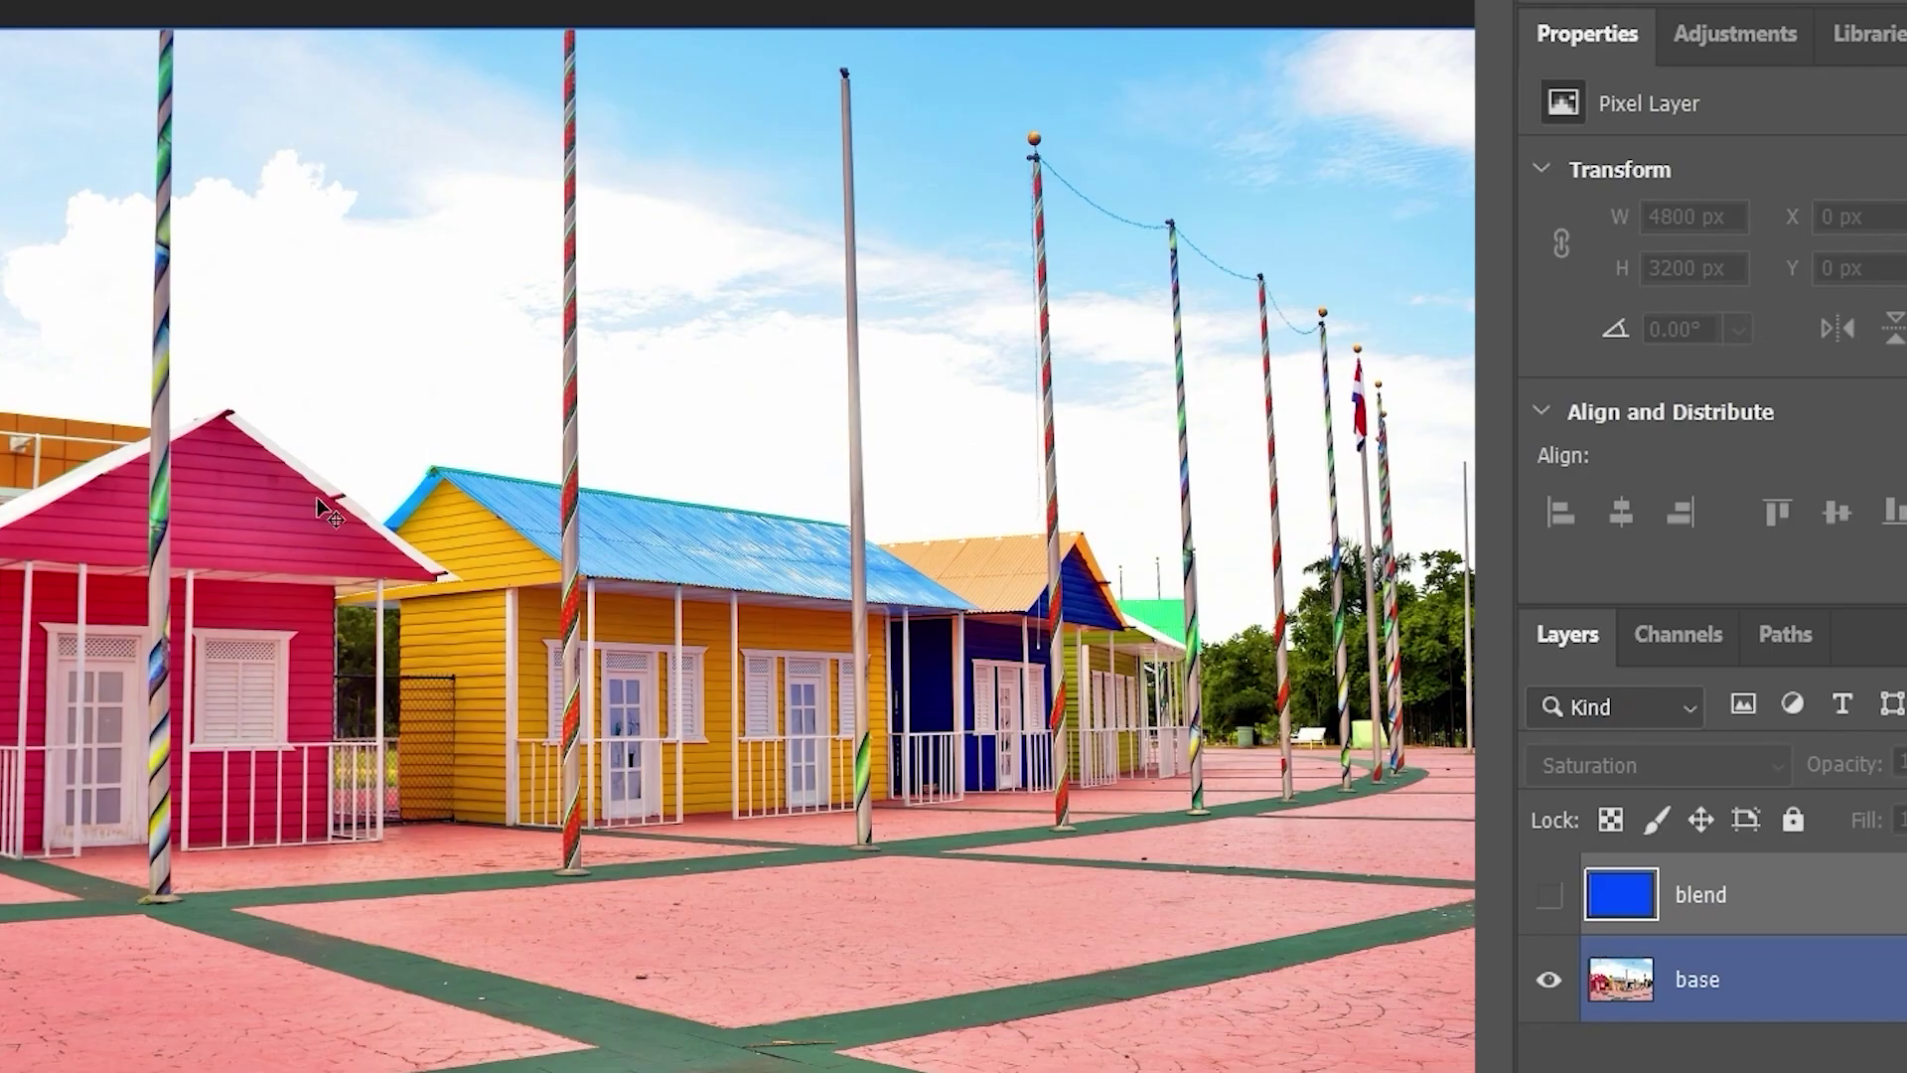
pyautogui.click(1597, 906)
pyautogui.click(1550, 897)
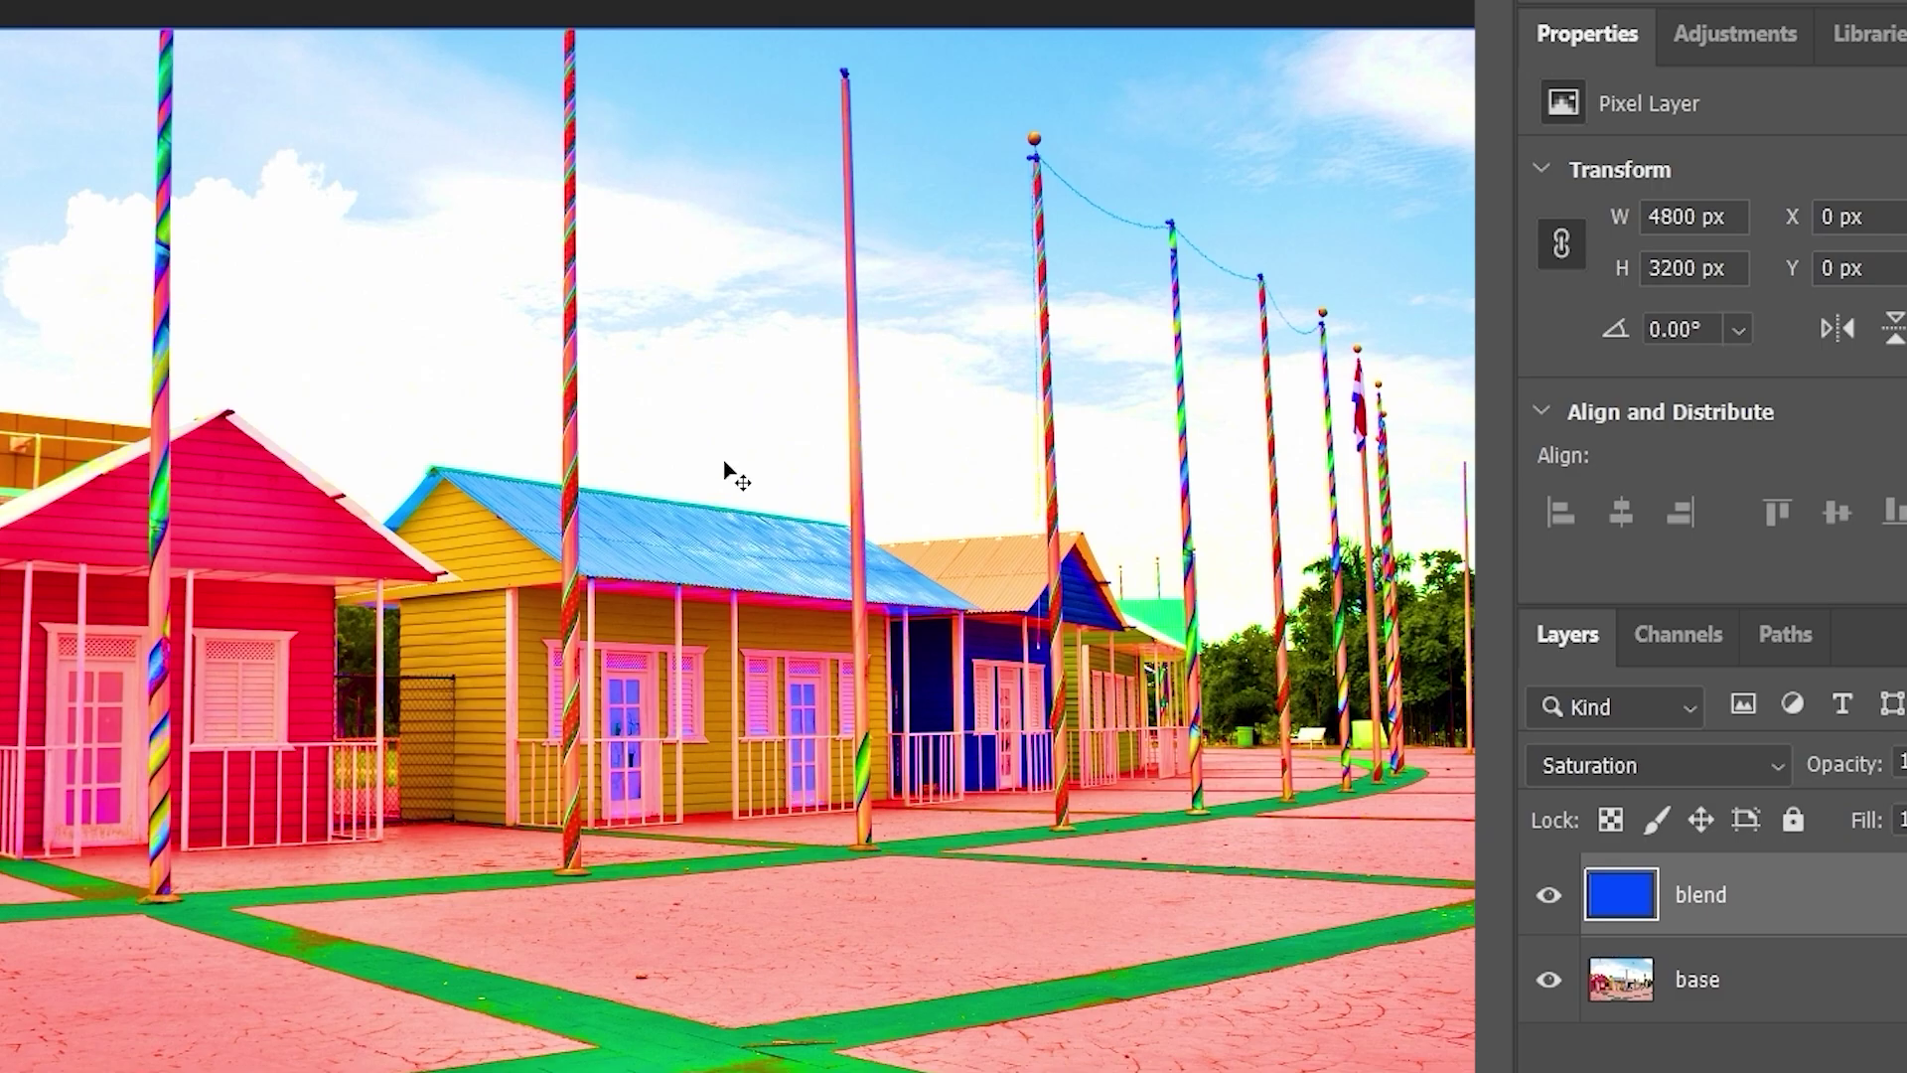
# - Set the blend layer's blend mode to Color and compare the houses photo with and without it
pyautogui.click(1659, 765)
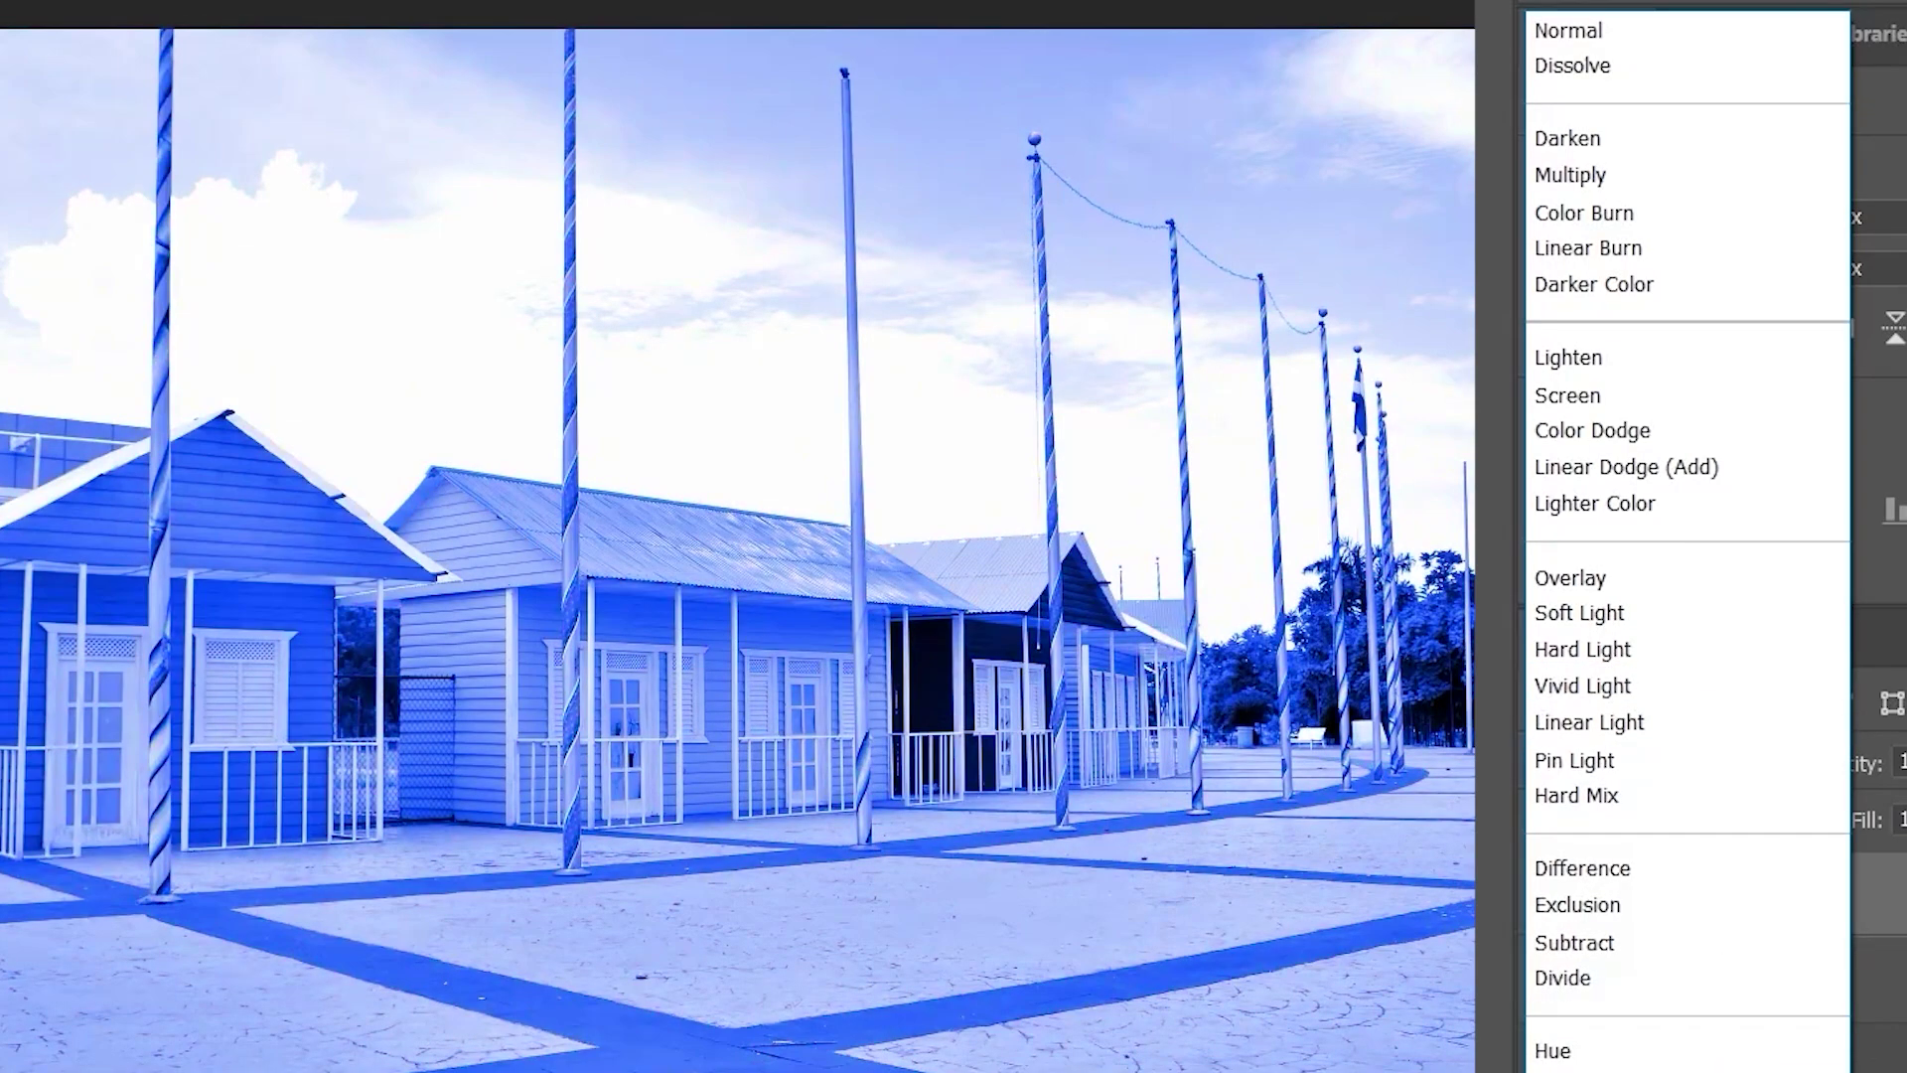
pyautogui.click(1639, 1068)
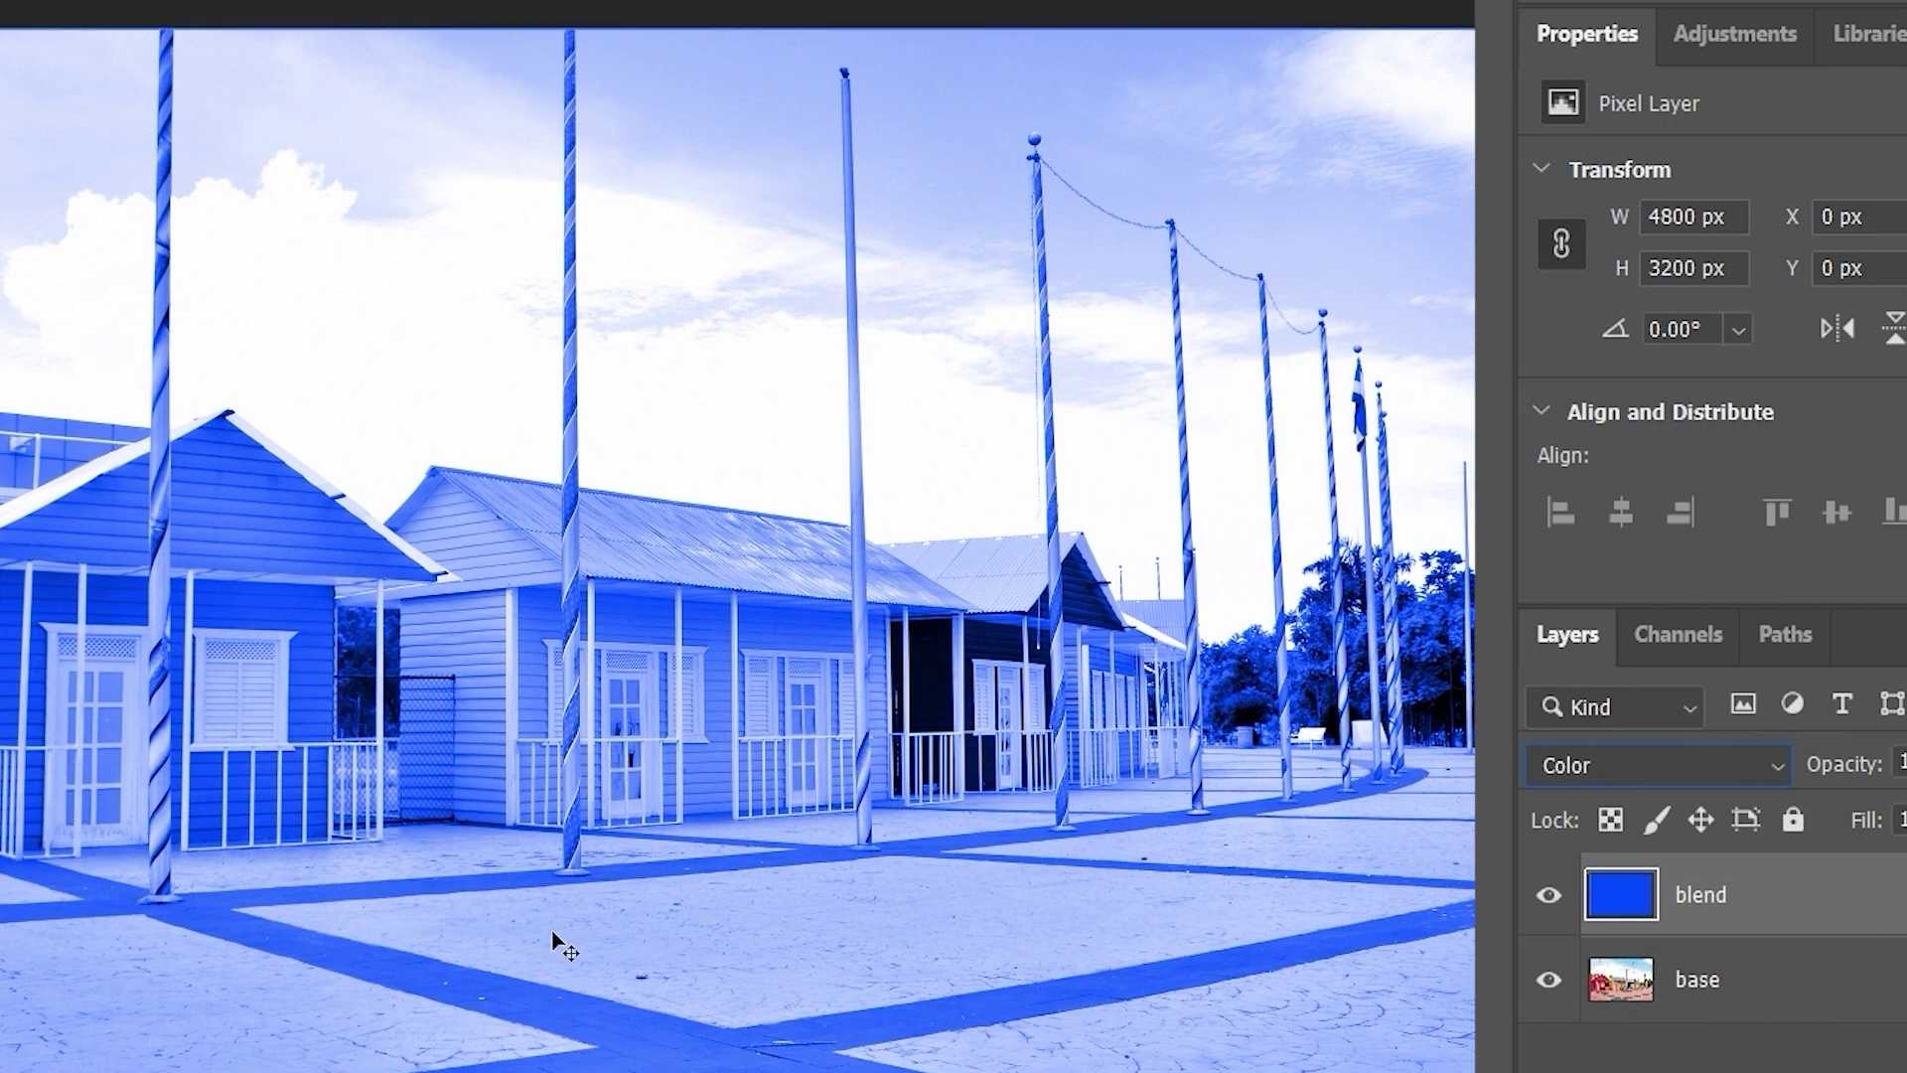
pyautogui.keyDown('alt'); pyautogui.click(1549, 980); pyautogui.keyUp('alt')
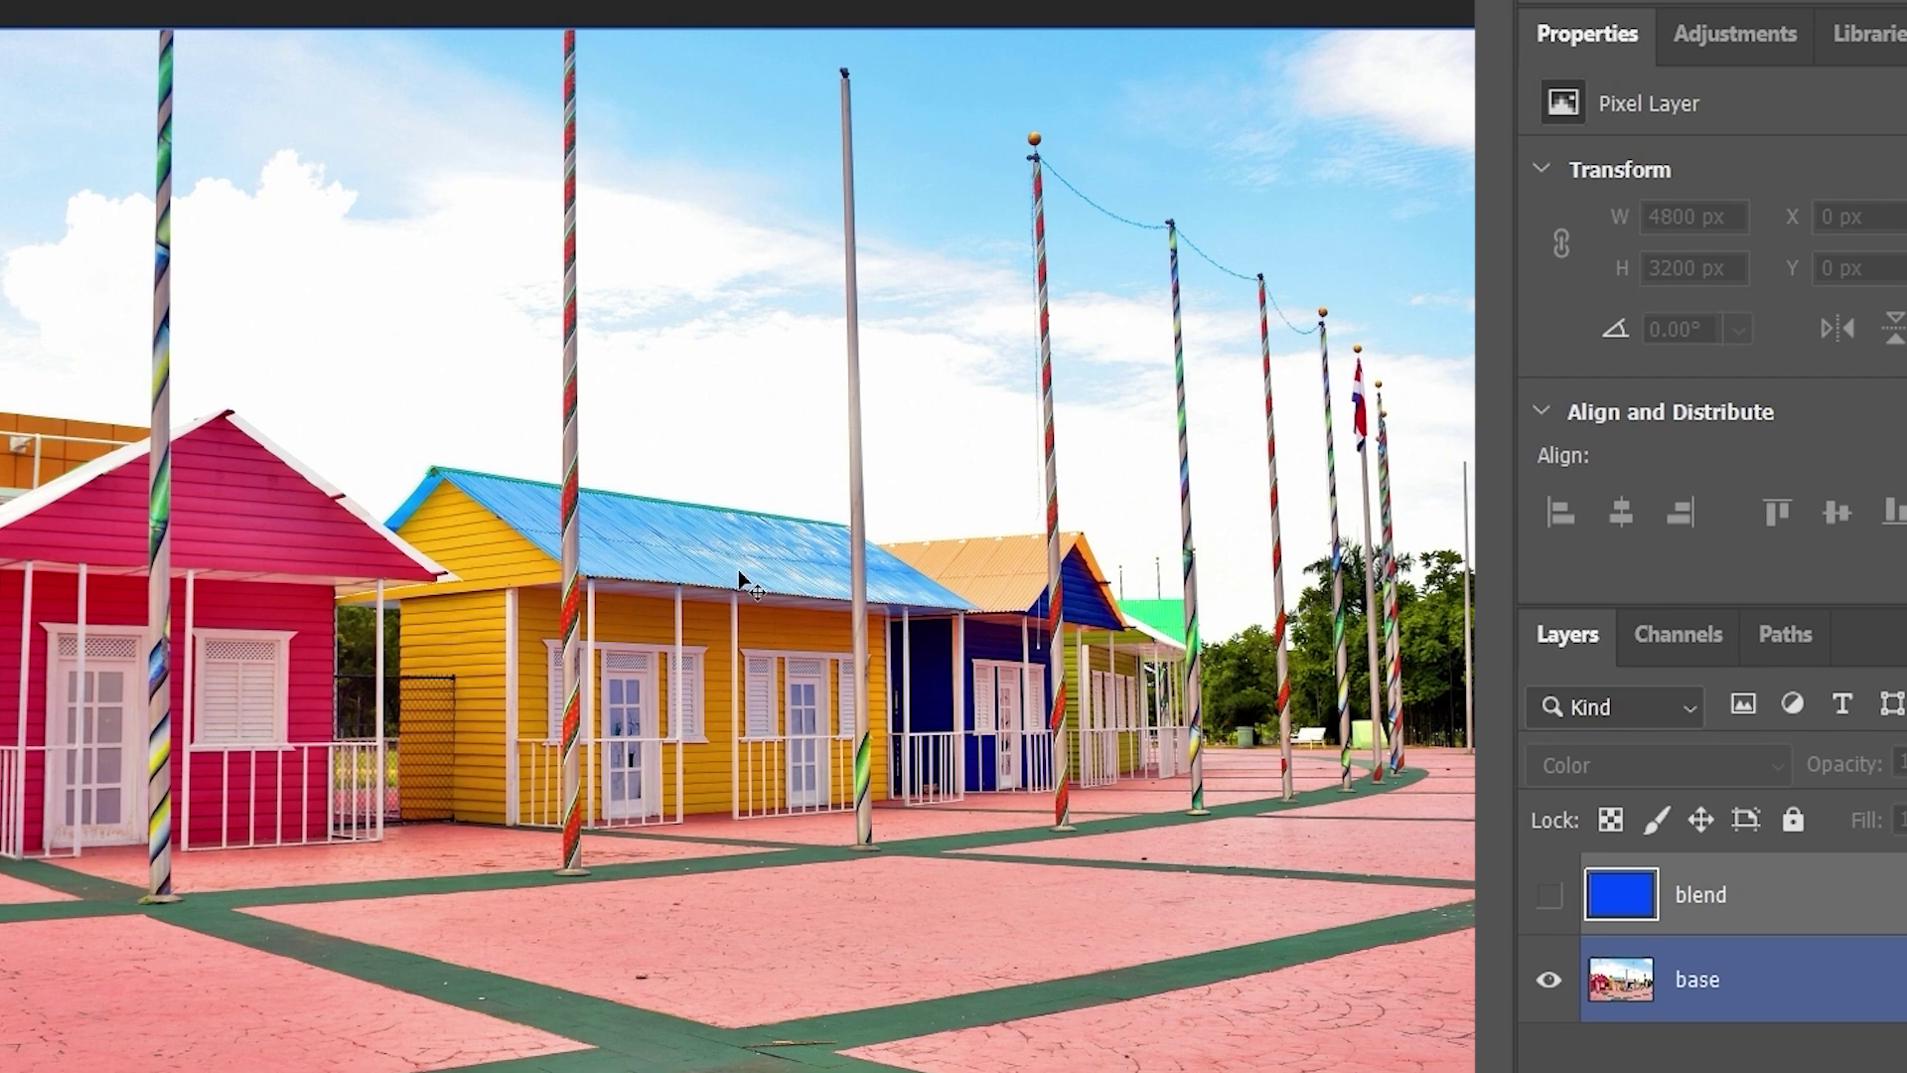
pyautogui.click(492, 664)
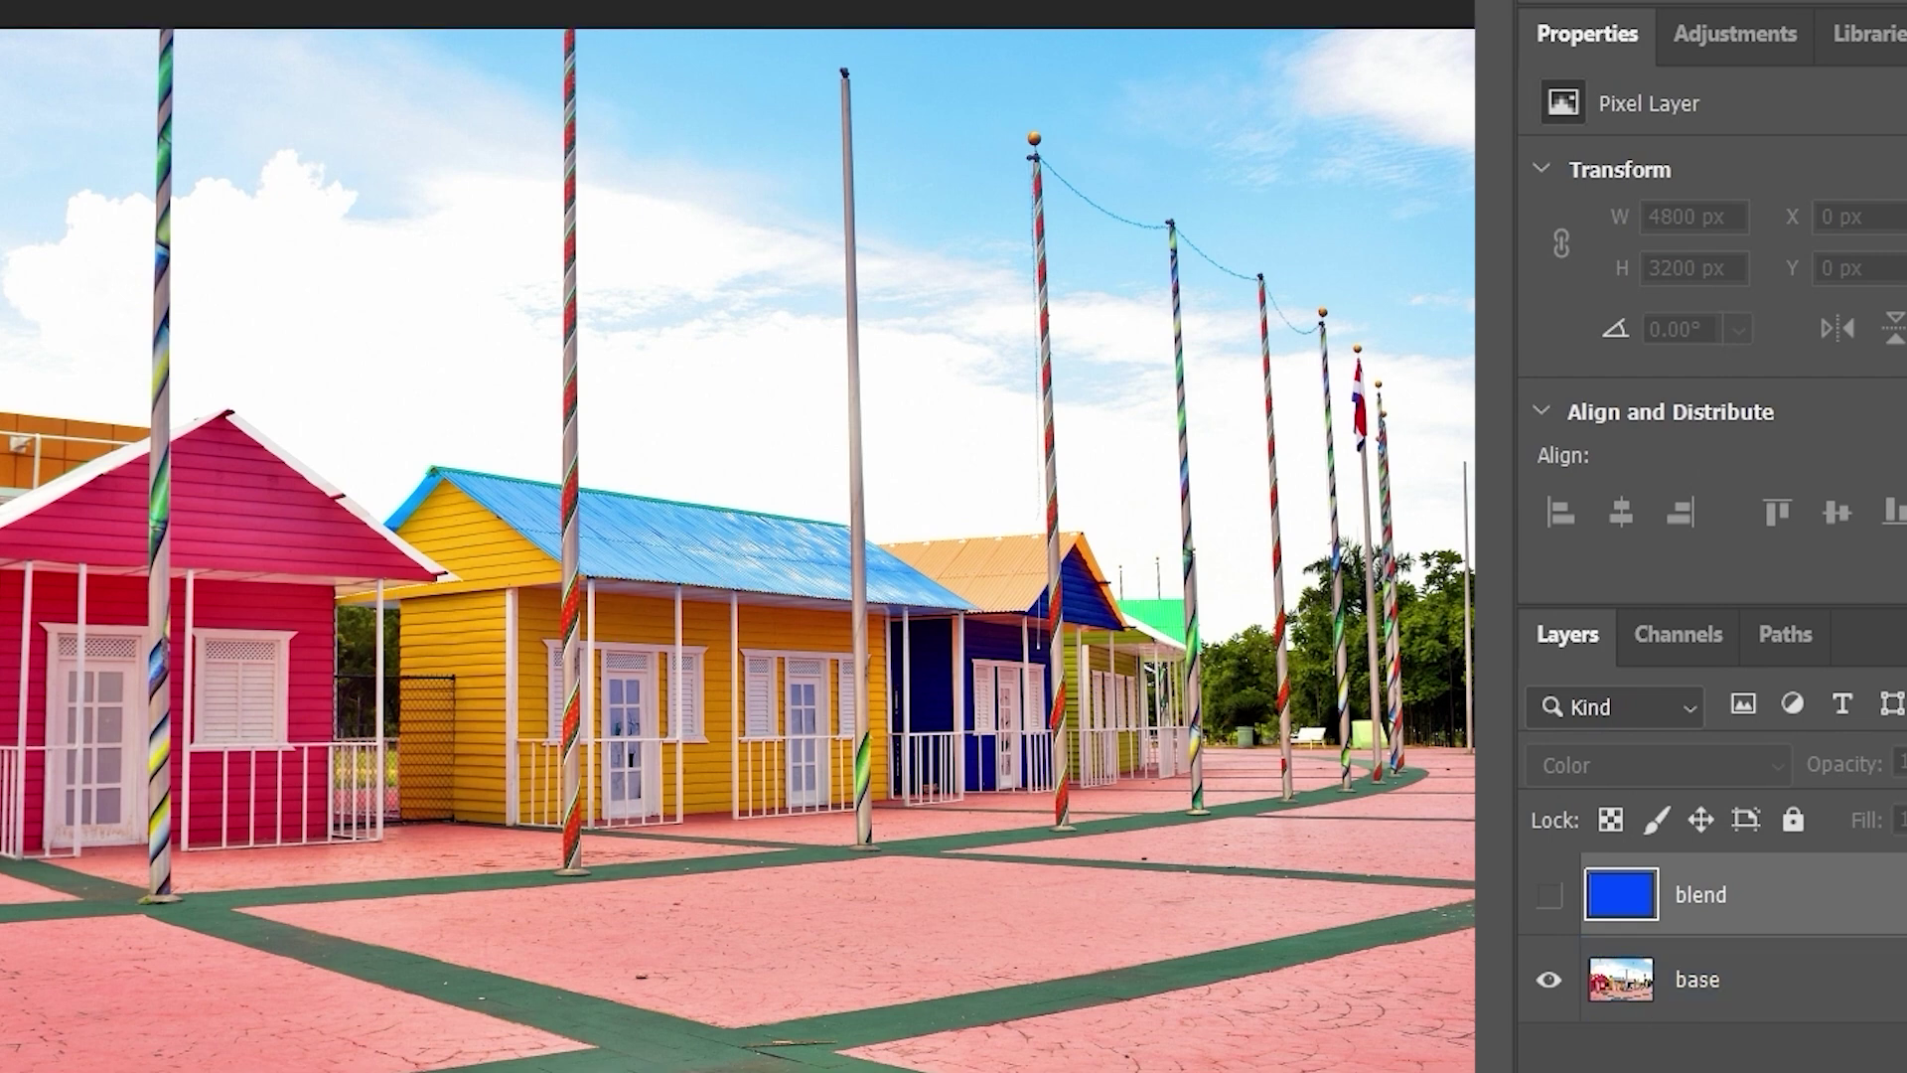
pyautogui.click(1545, 899)
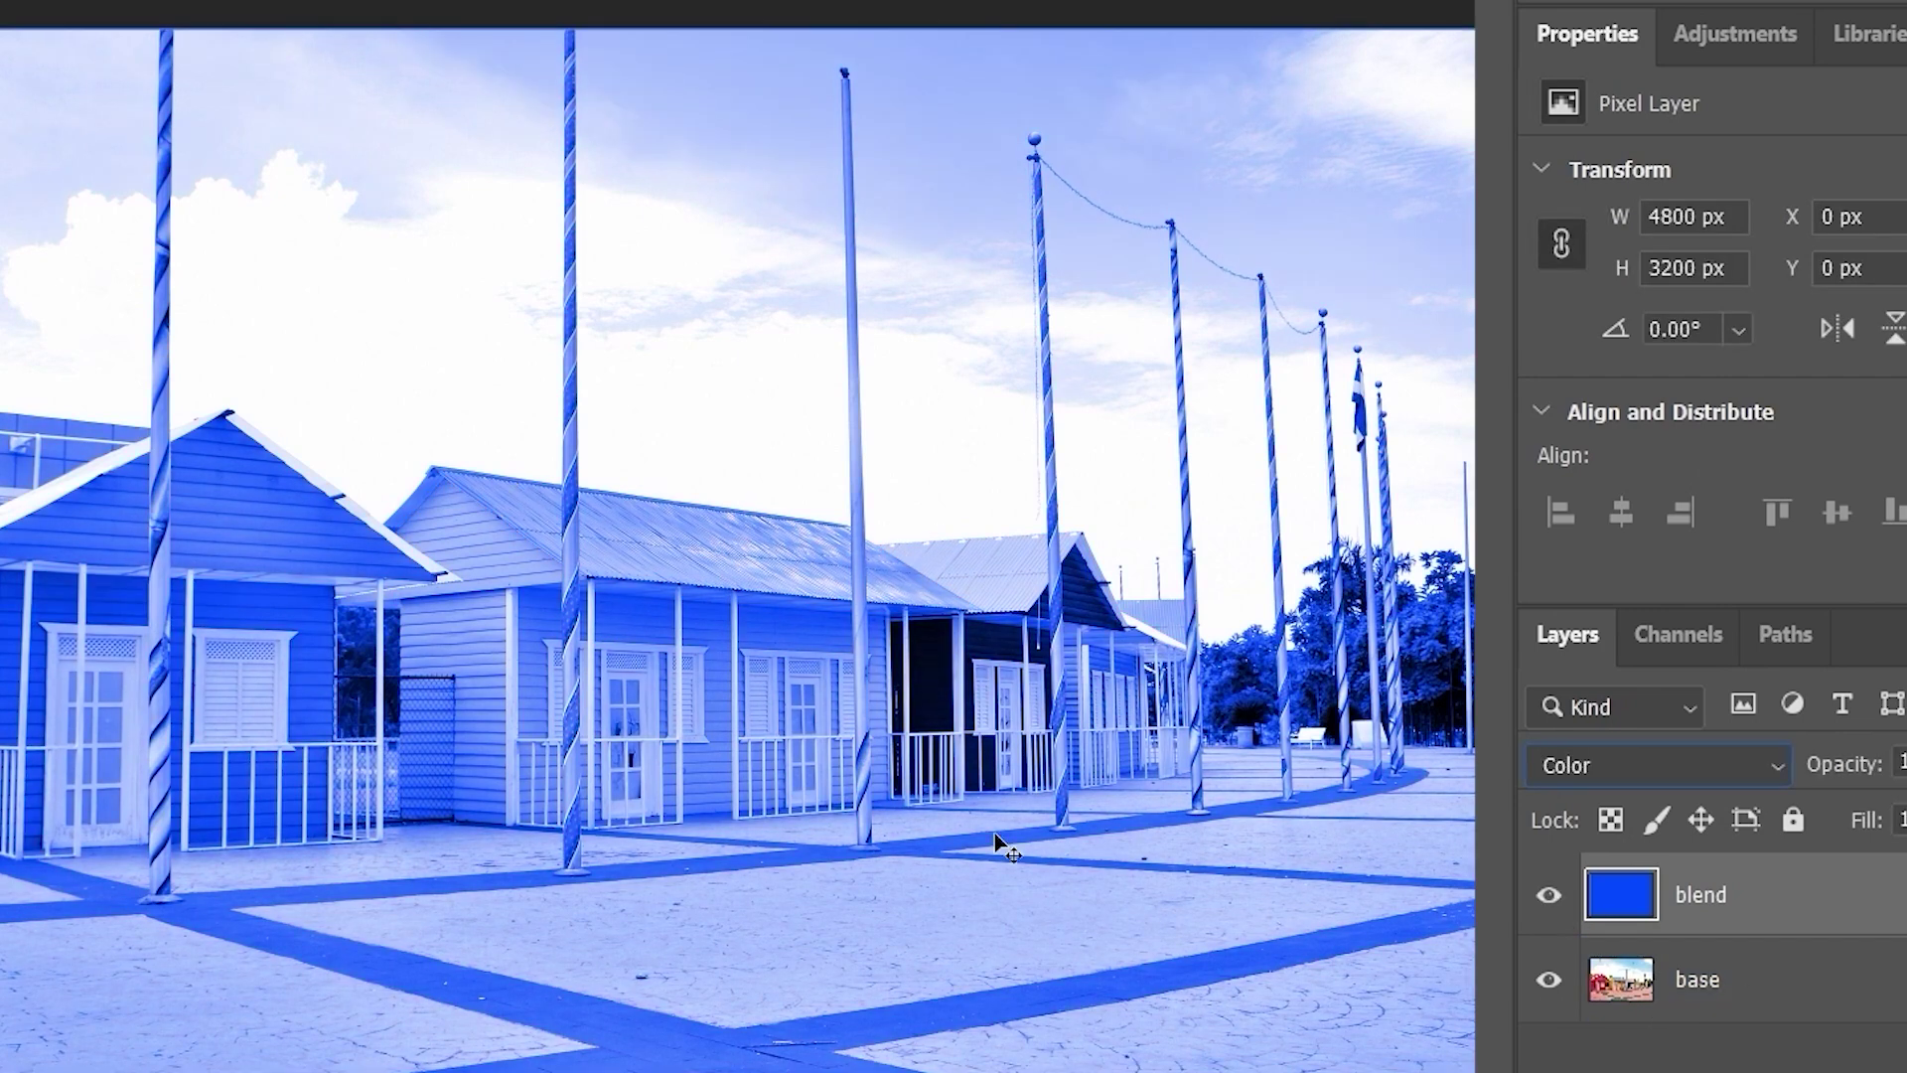
# - Hide the Color-mode blend layer, examine the base and blend layers in turn, and show the blend layer again
pyautogui.click(1546, 899)
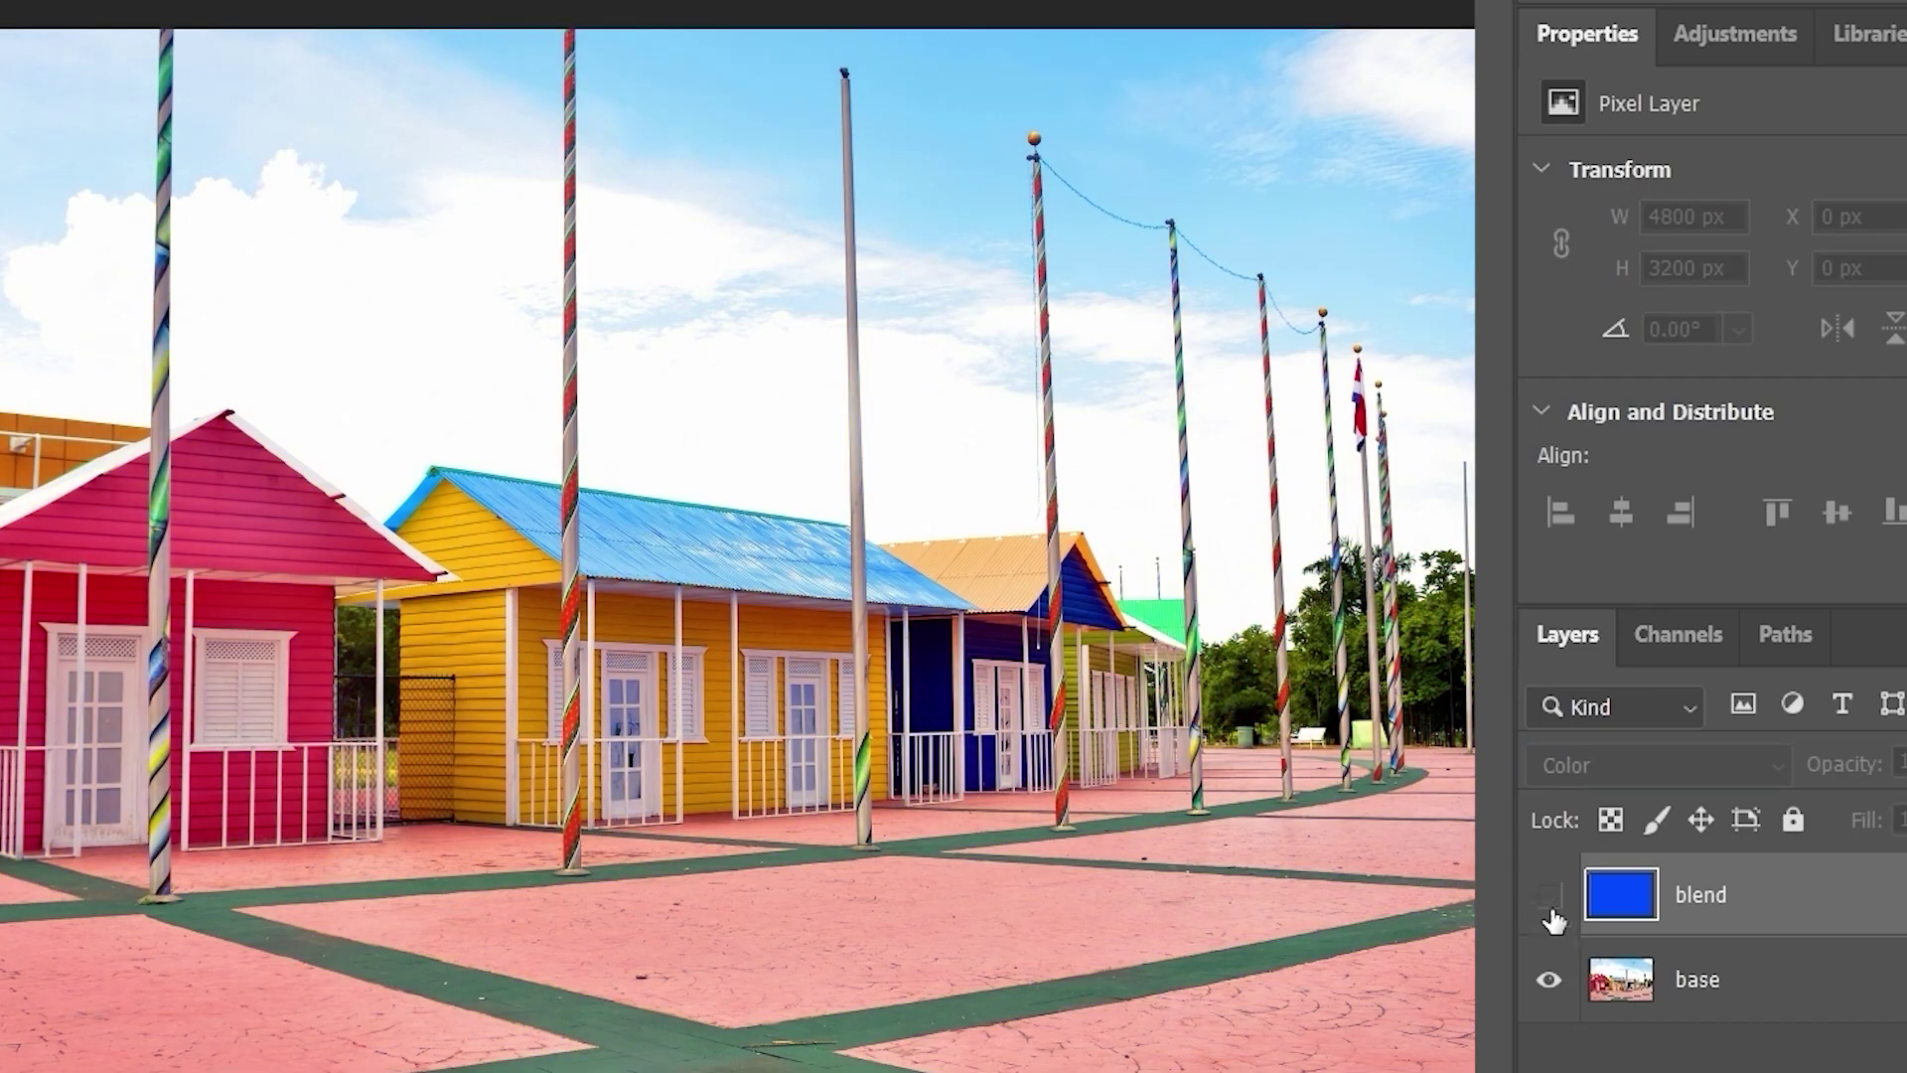
pyautogui.click(1630, 977)
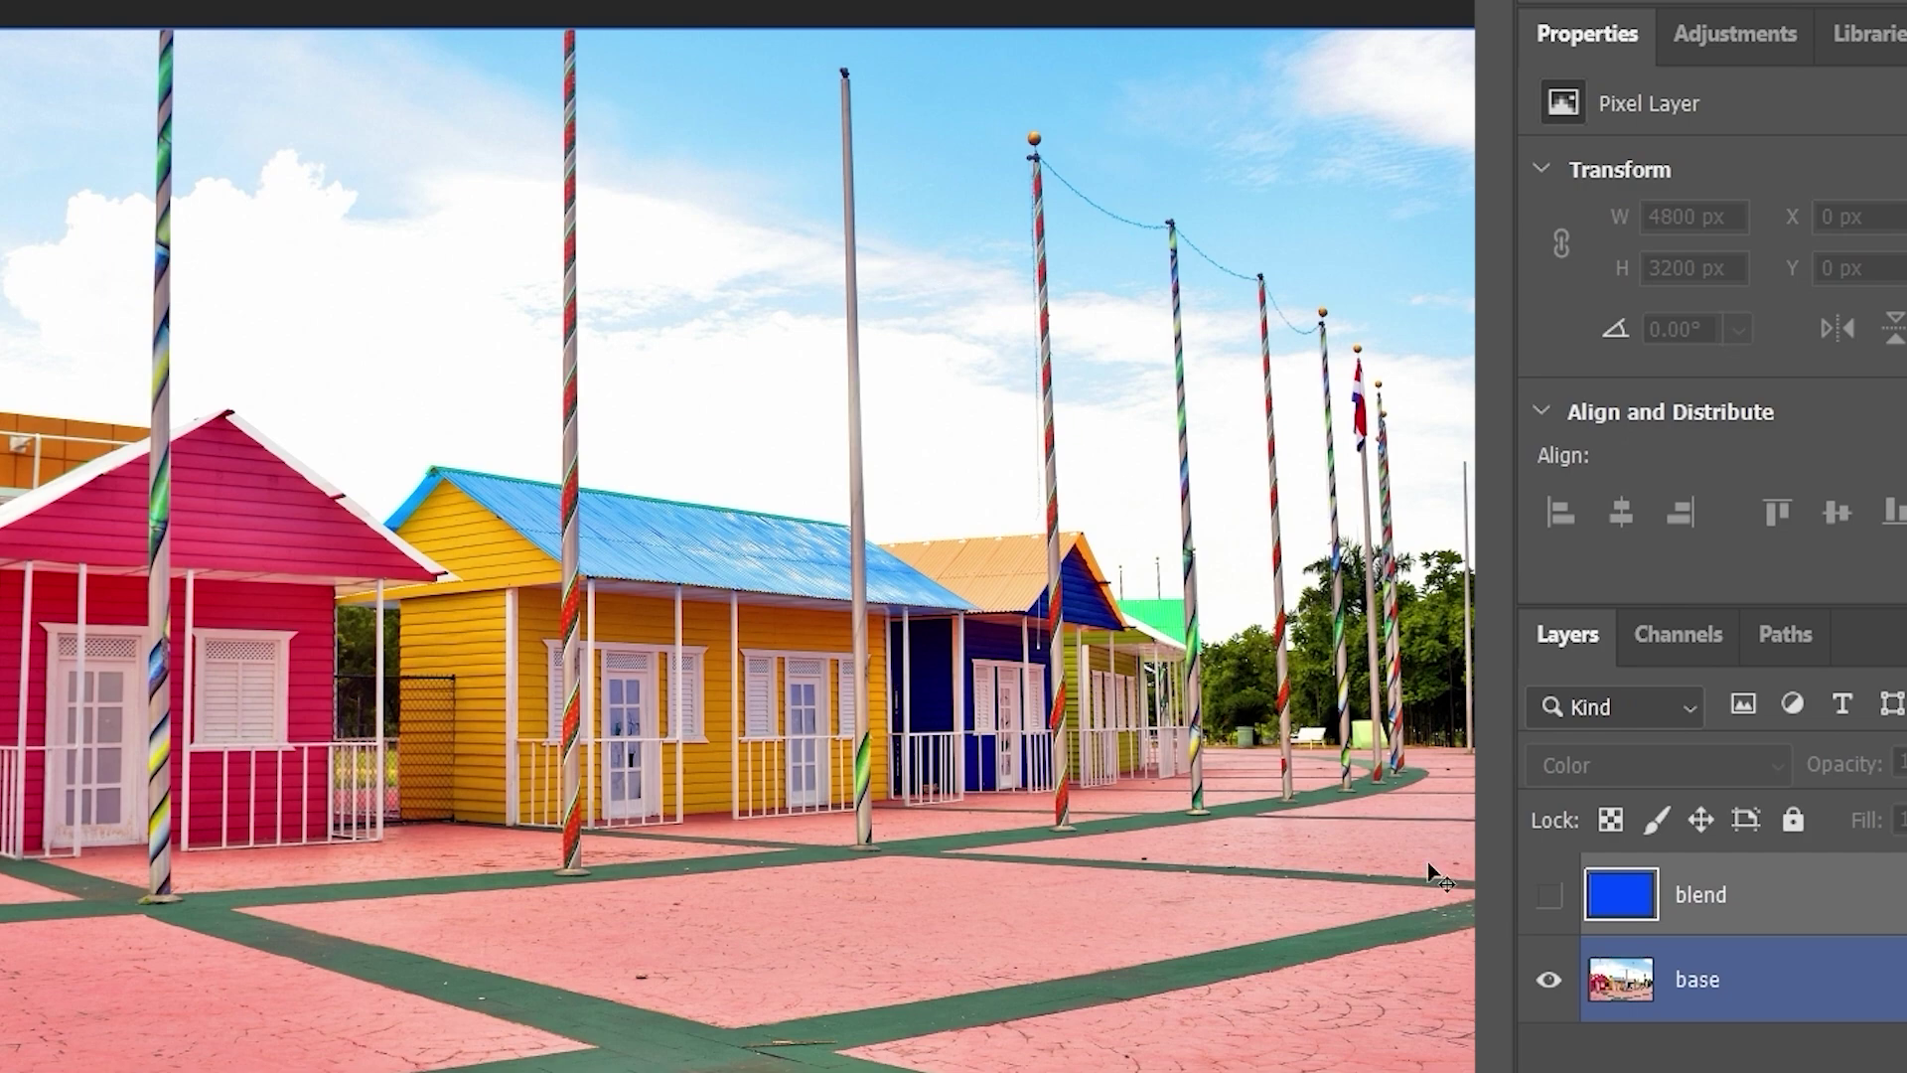
pyautogui.keyDown('ctrl'); pyautogui.click(1606, 899); pyautogui.keyUp('ctrl')
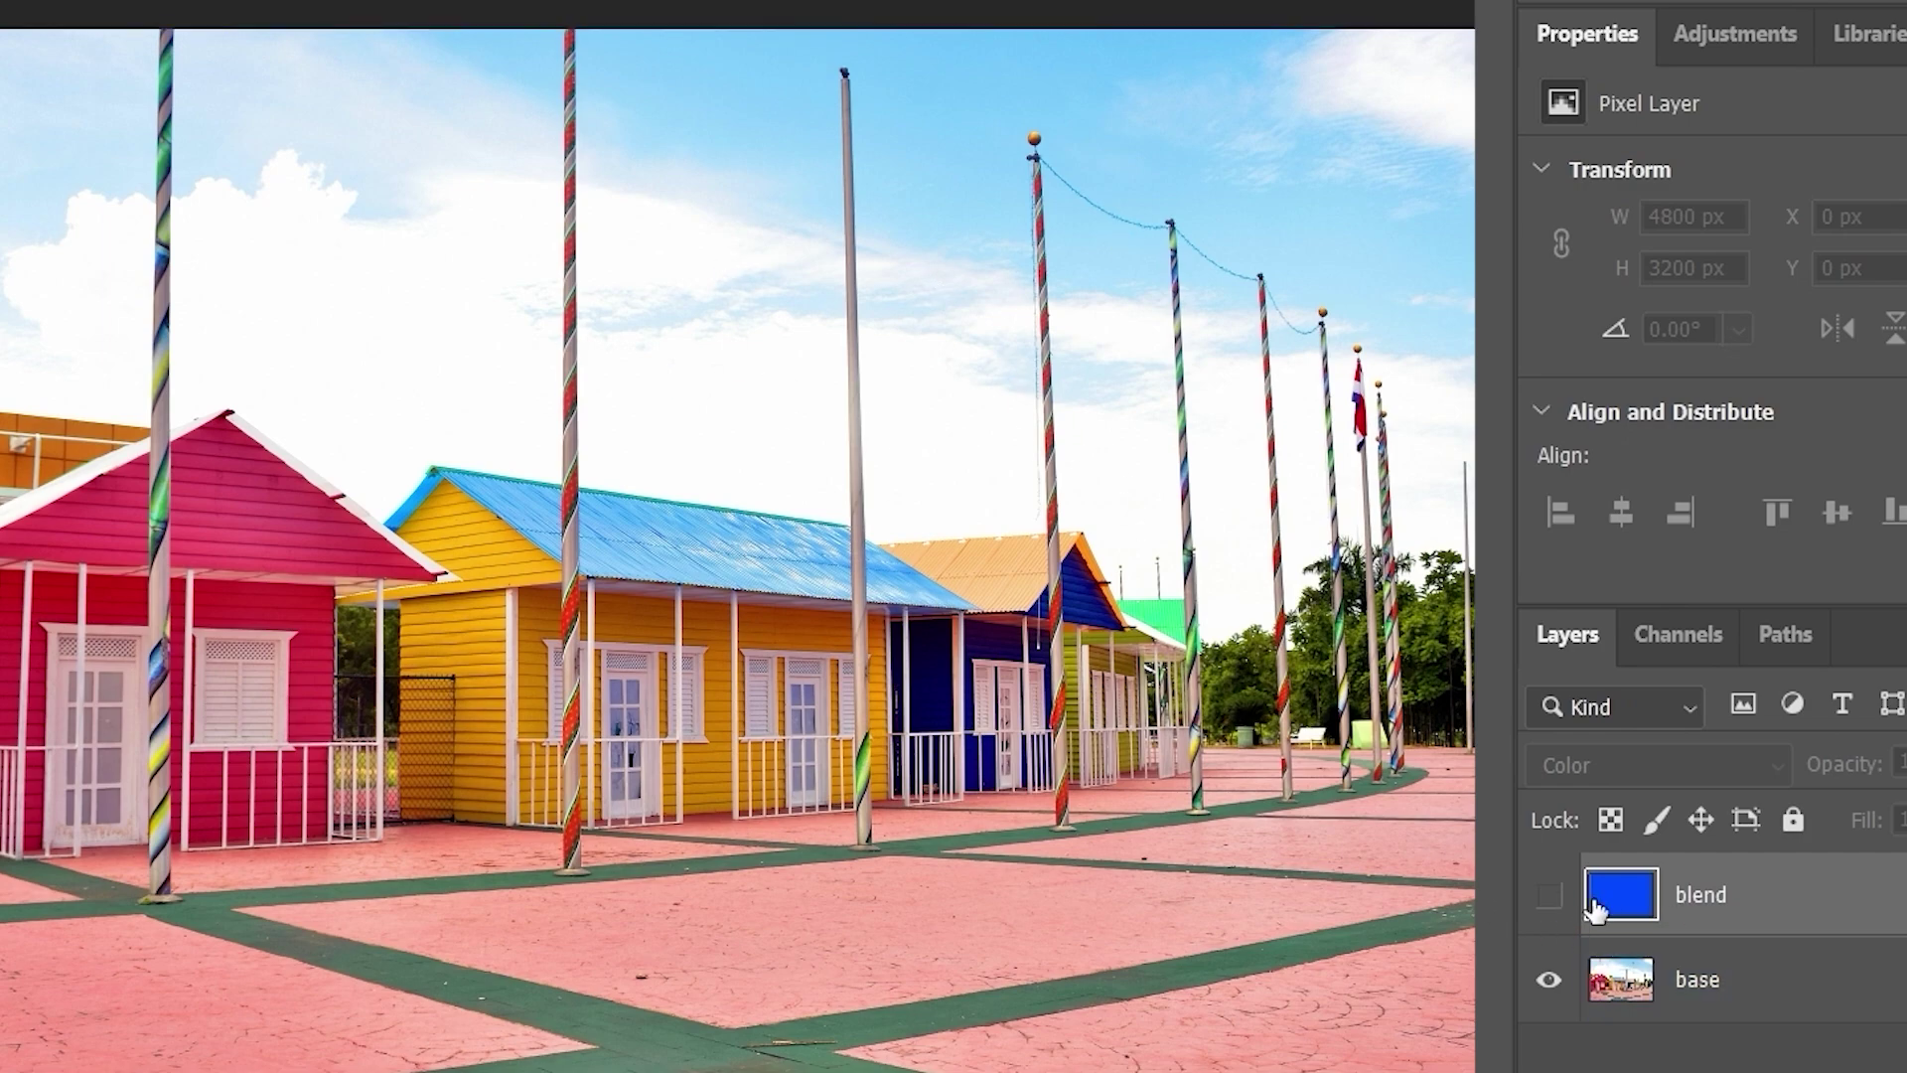
pyautogui.click(1549, 895)
pyautogui.click(1758, 899)
pyautogui.keyDown('ctrl'); pyautogui.click(1637, 889); pyautogui.keyUp('ctrl')
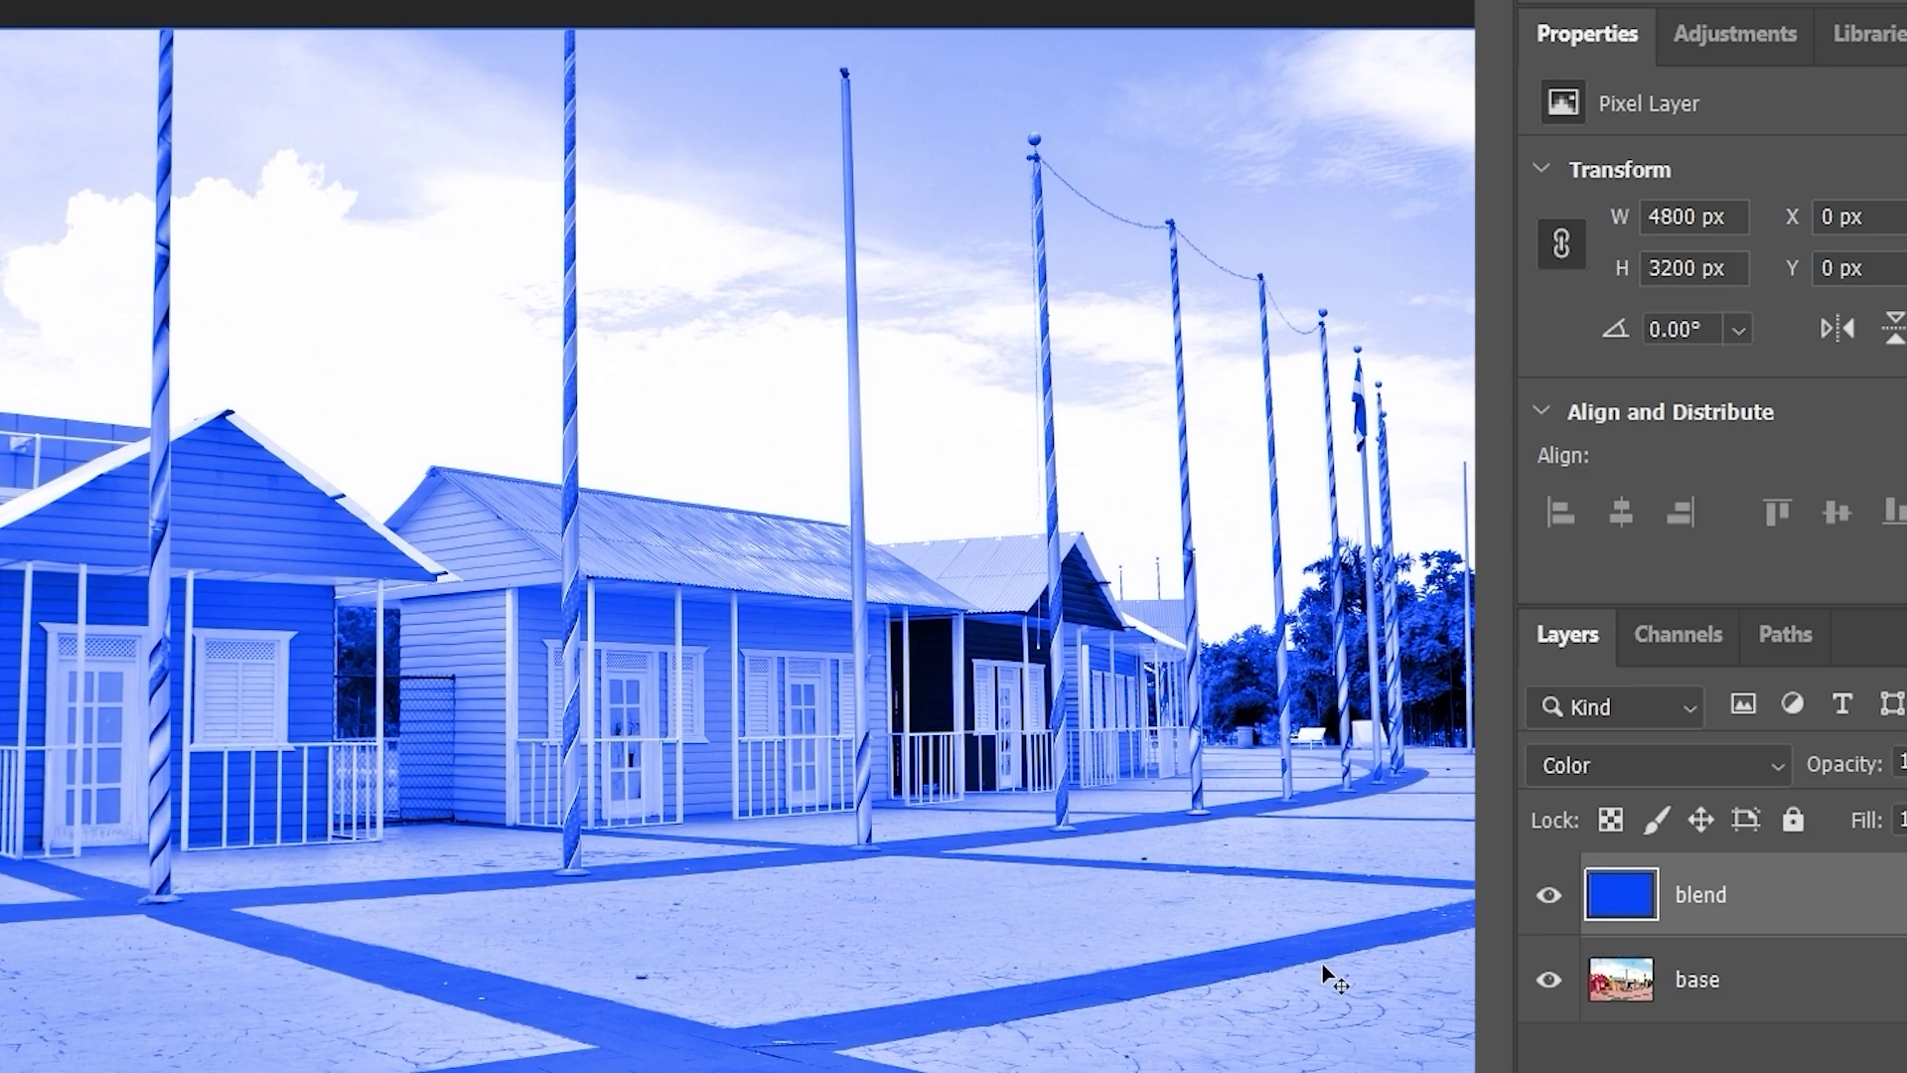
# - Convert the base houses photo to black and white with the blend layer hidden, and show the blend layer again
pyautogui.click(1558, 904)
pyautogui.click(1639, 984)
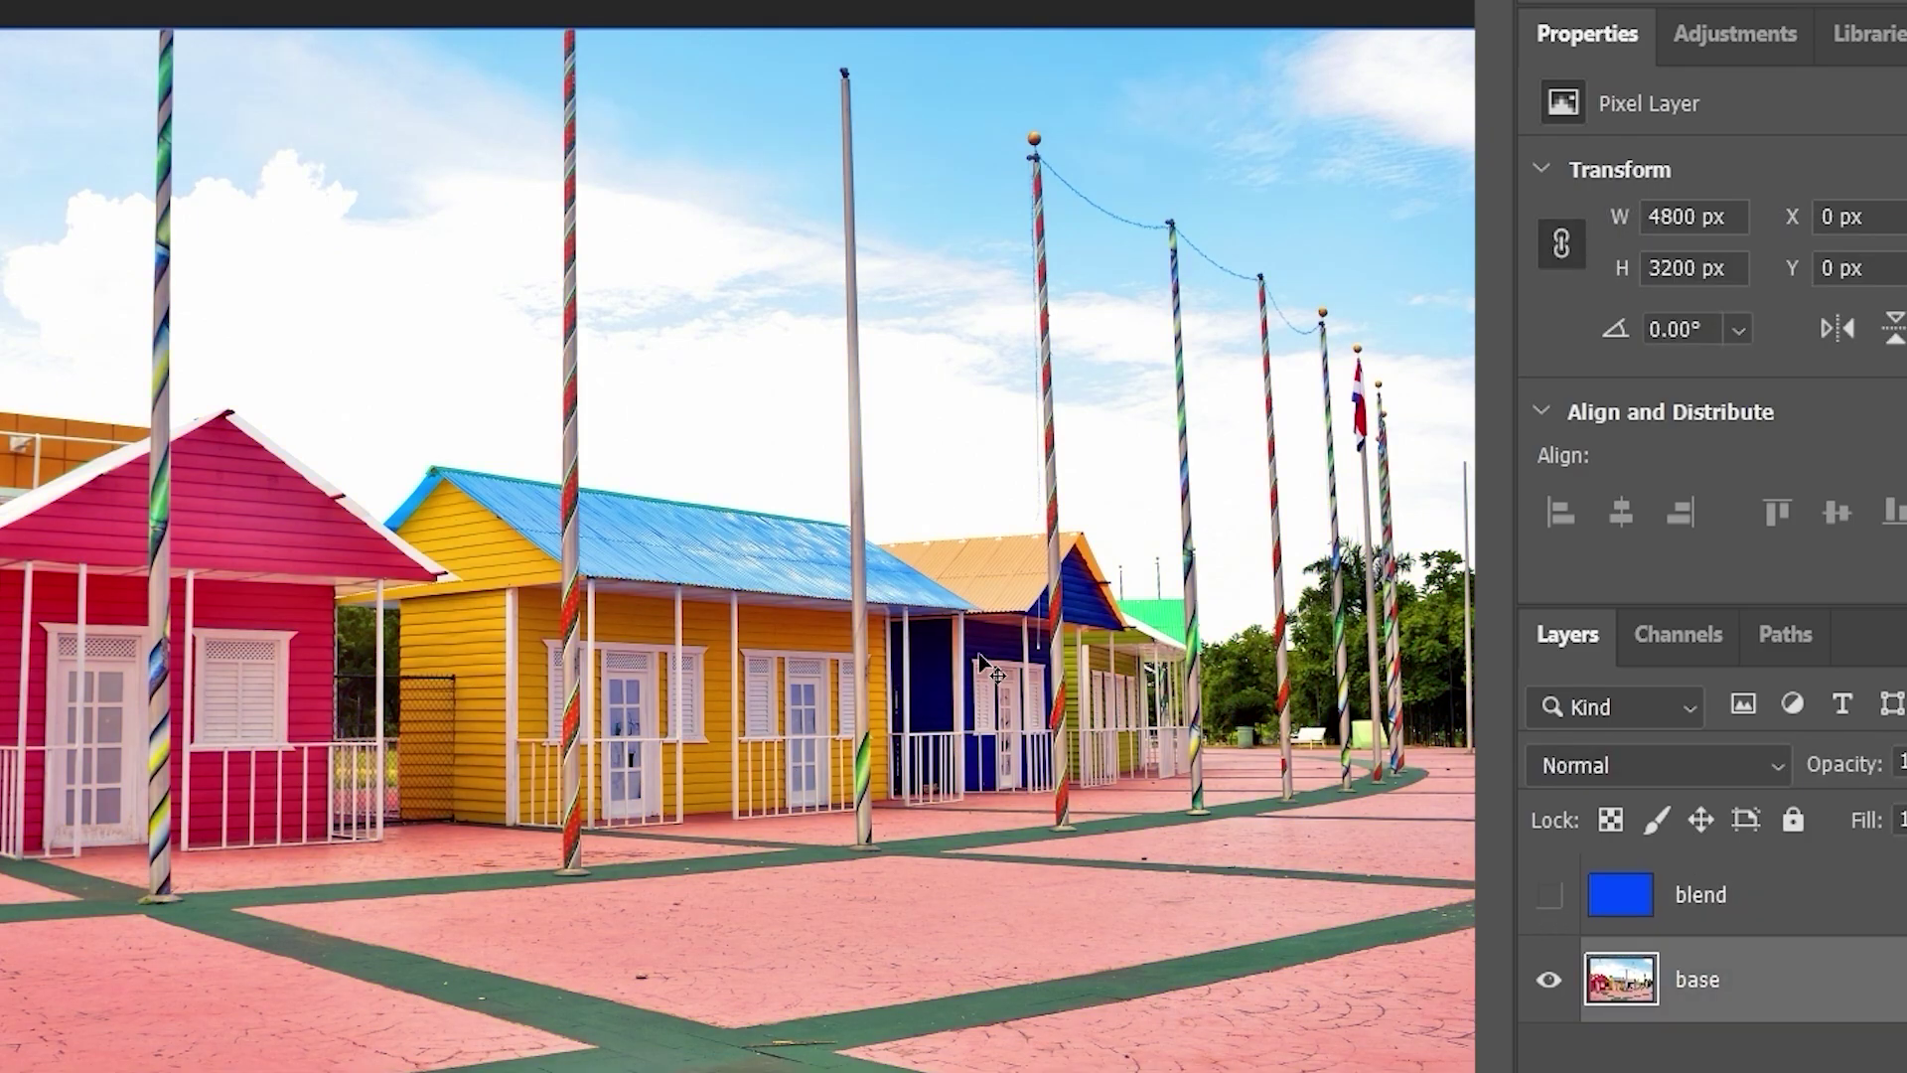
pyautogui.hotkey('ctrl', 'alt', 'shift', 'b')
pyautogui.press('Return')
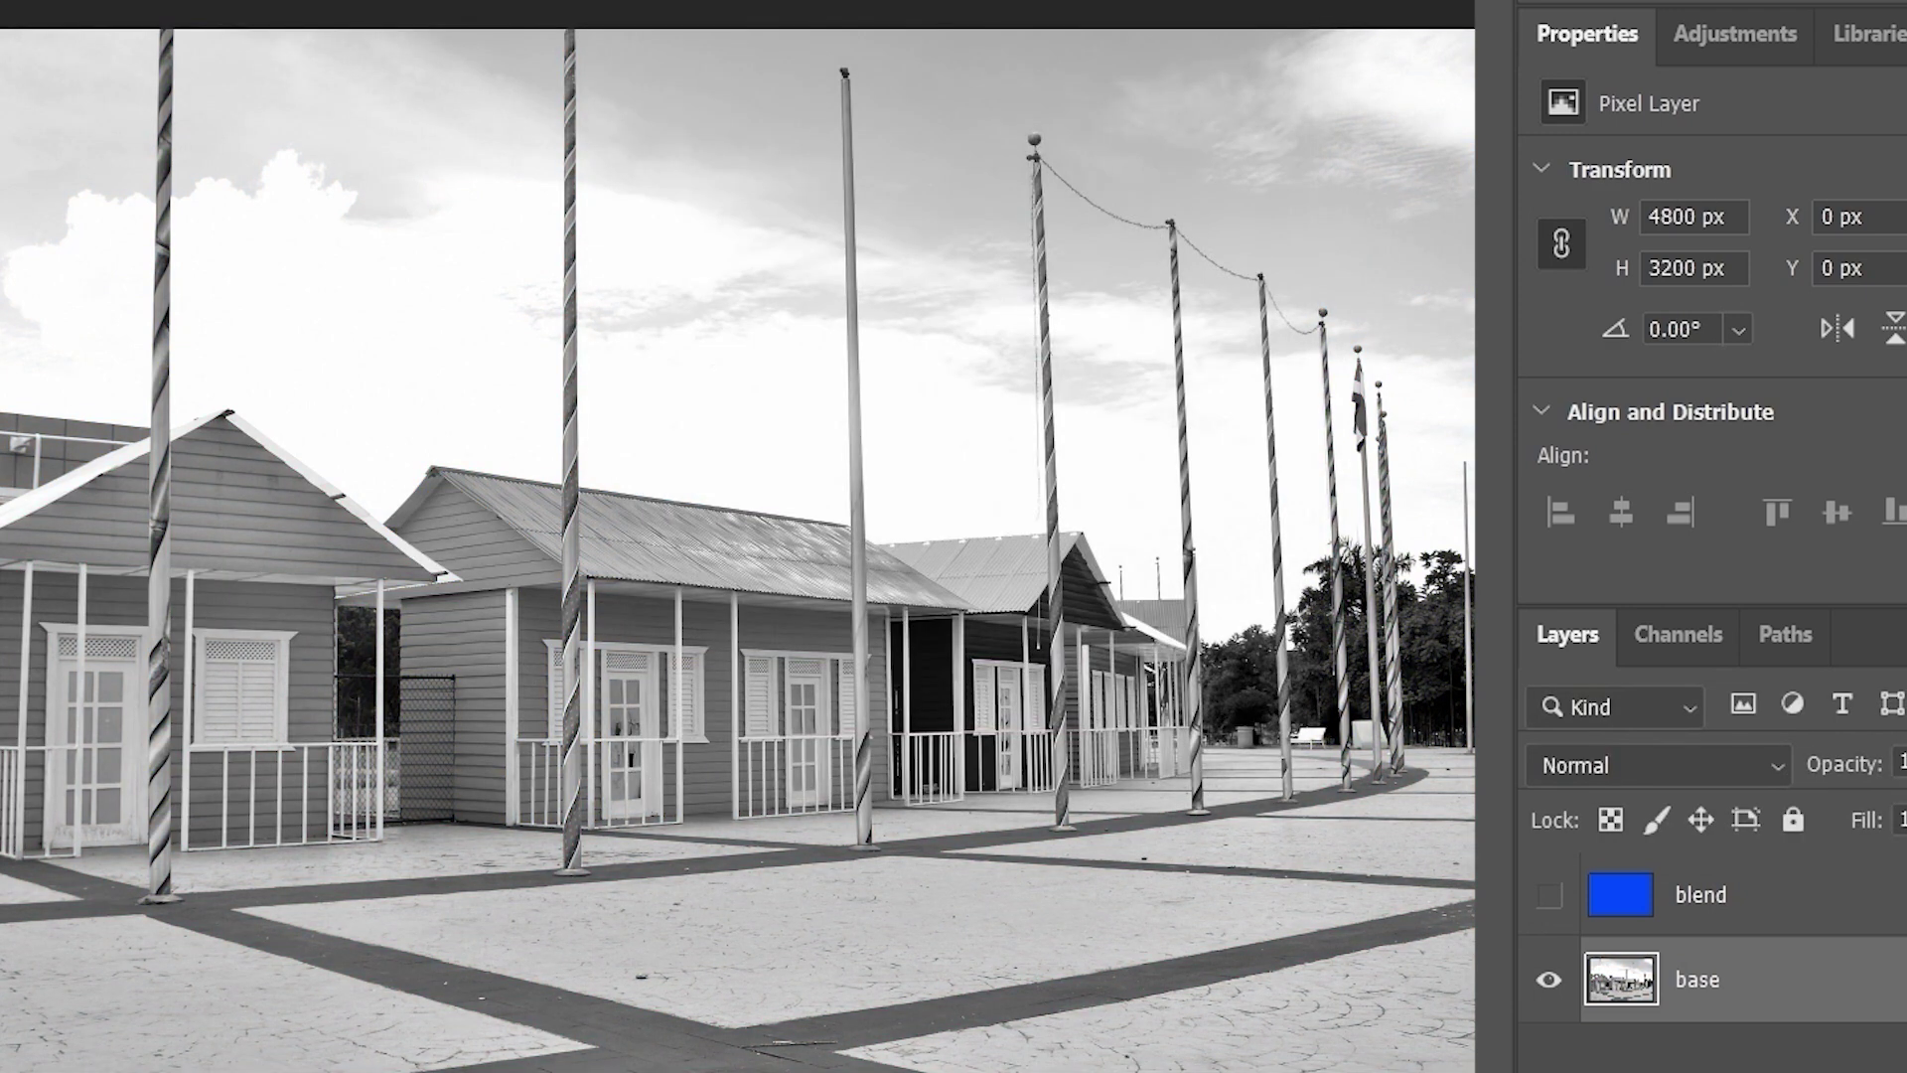
pyautogui.click(1550, 895)
pyautogui.click(1701, 895)
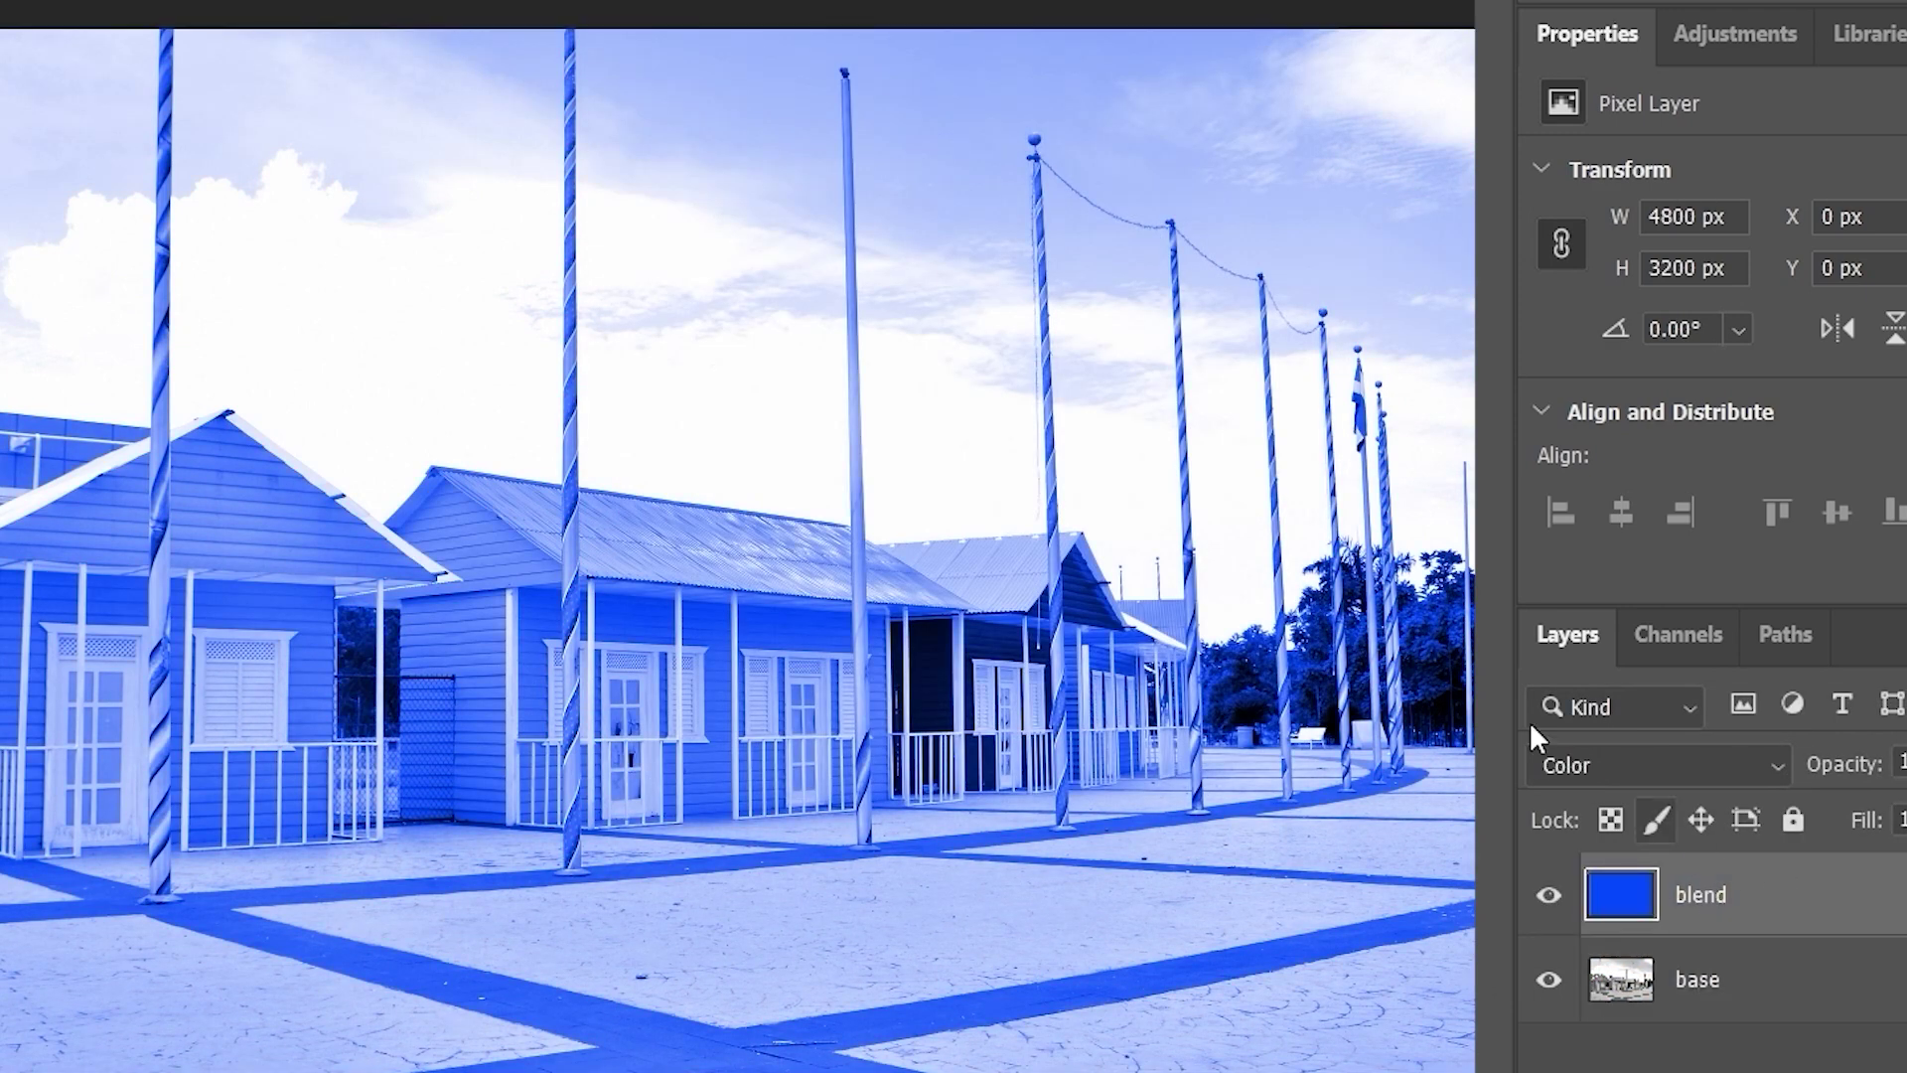
# - Compare the black-and-white houses photo with and without the Color-mode blend layer
pyautogui.click(1547, 898)
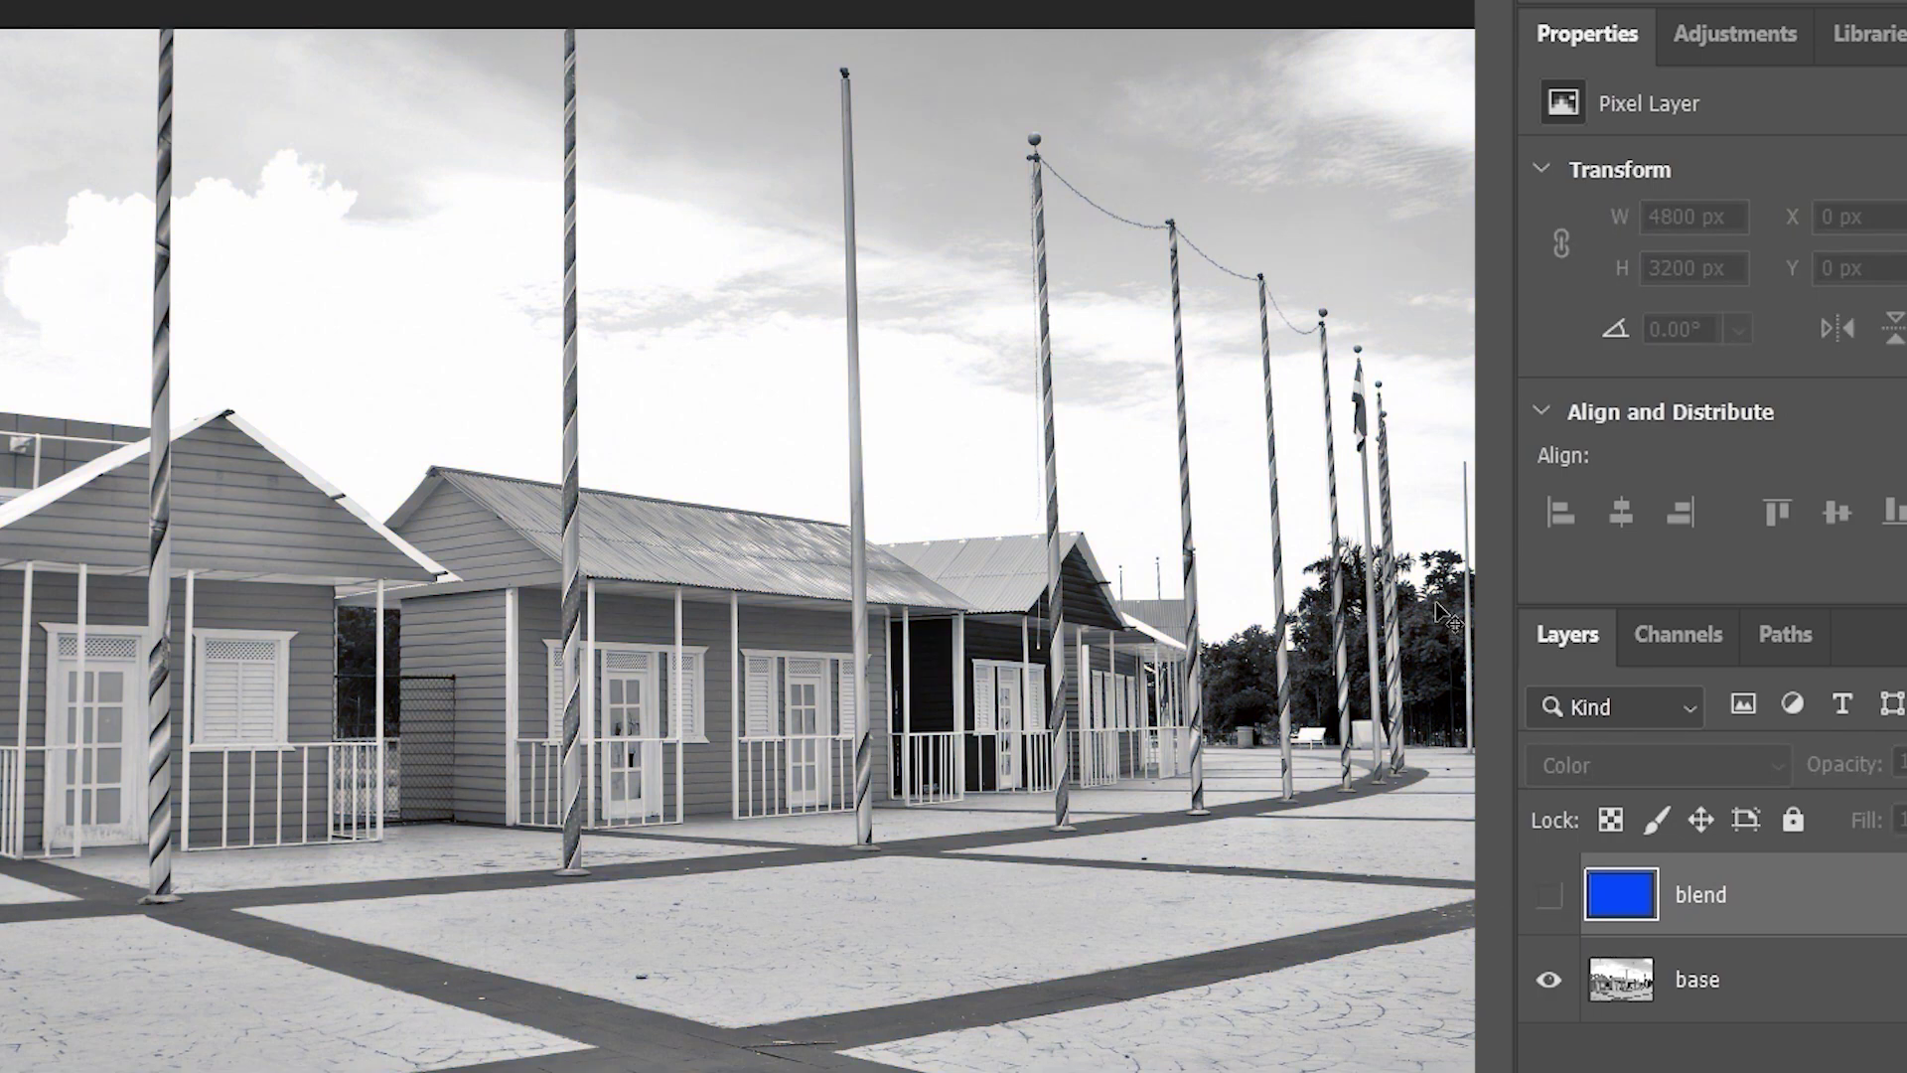
pyautogui.click(1540, 902)
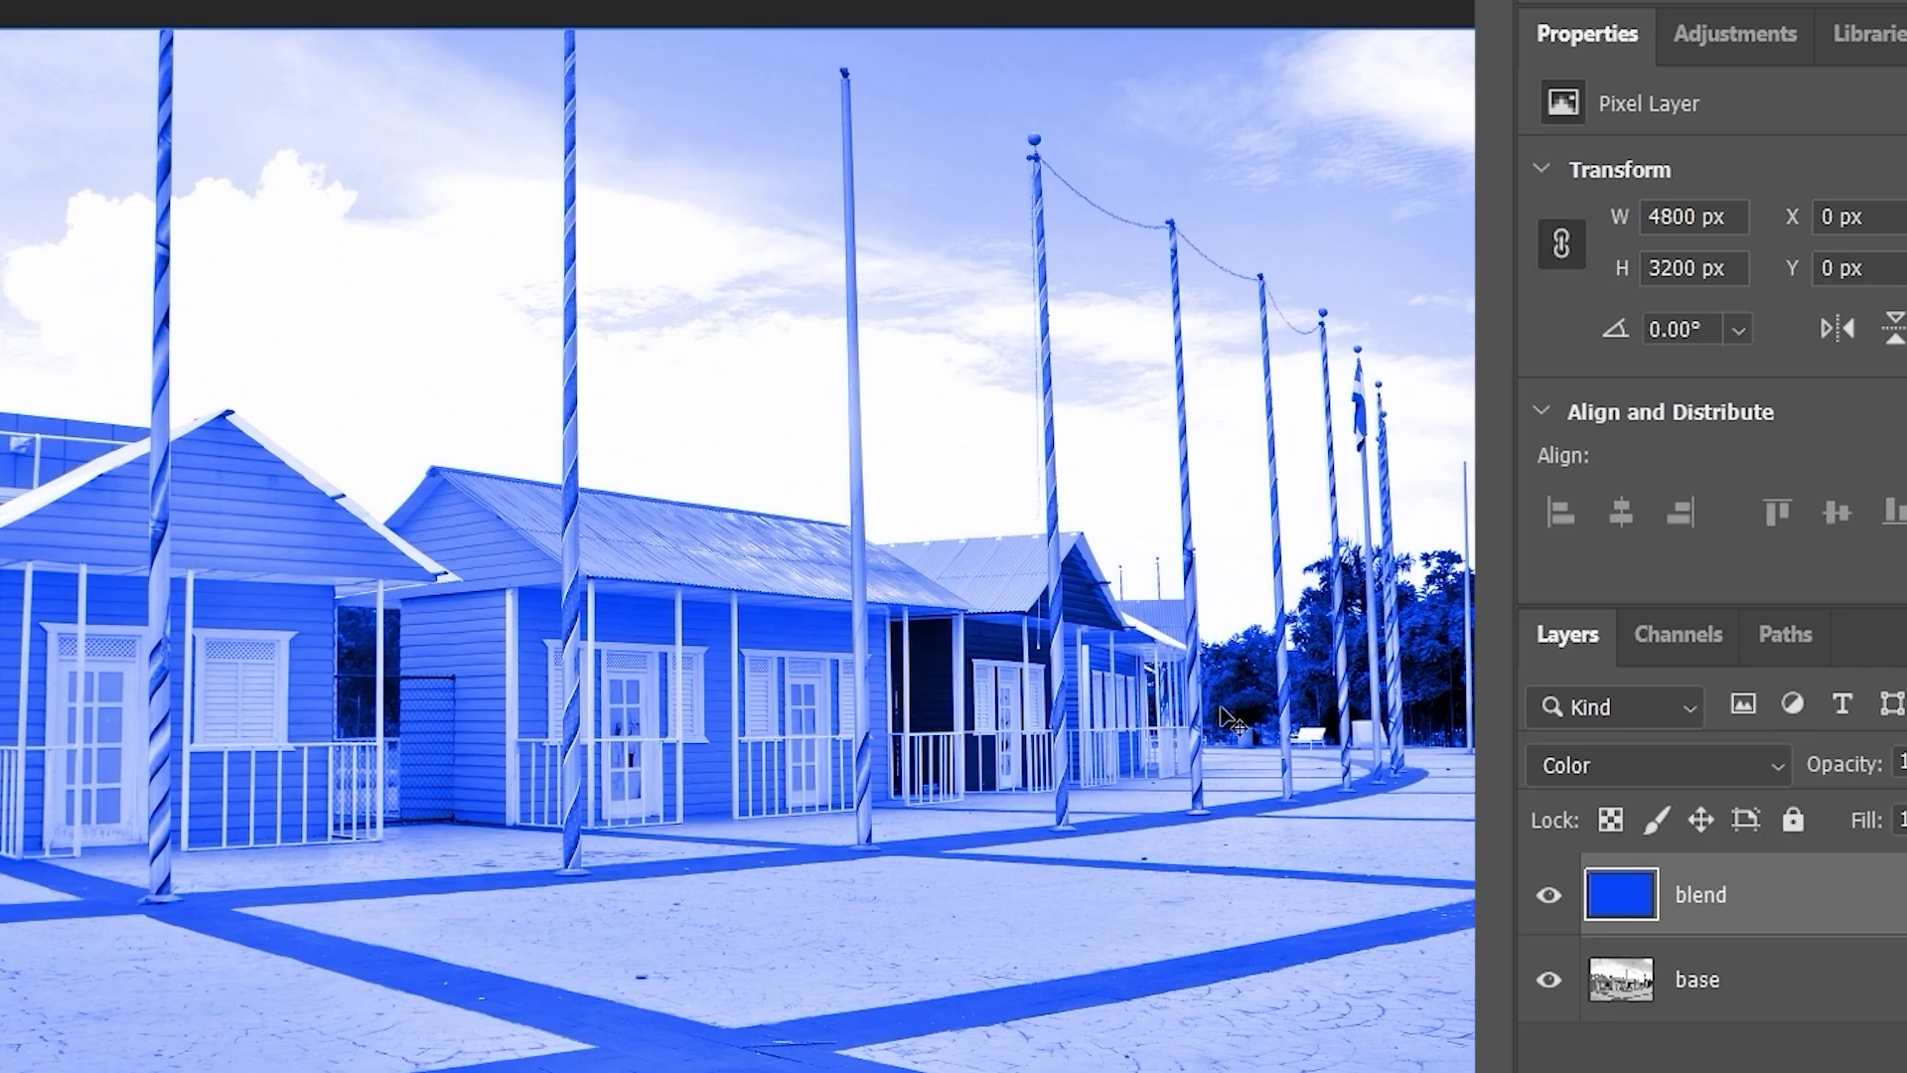
pyautogui.click(1540, 894)
pyautogui.click(915, 460)
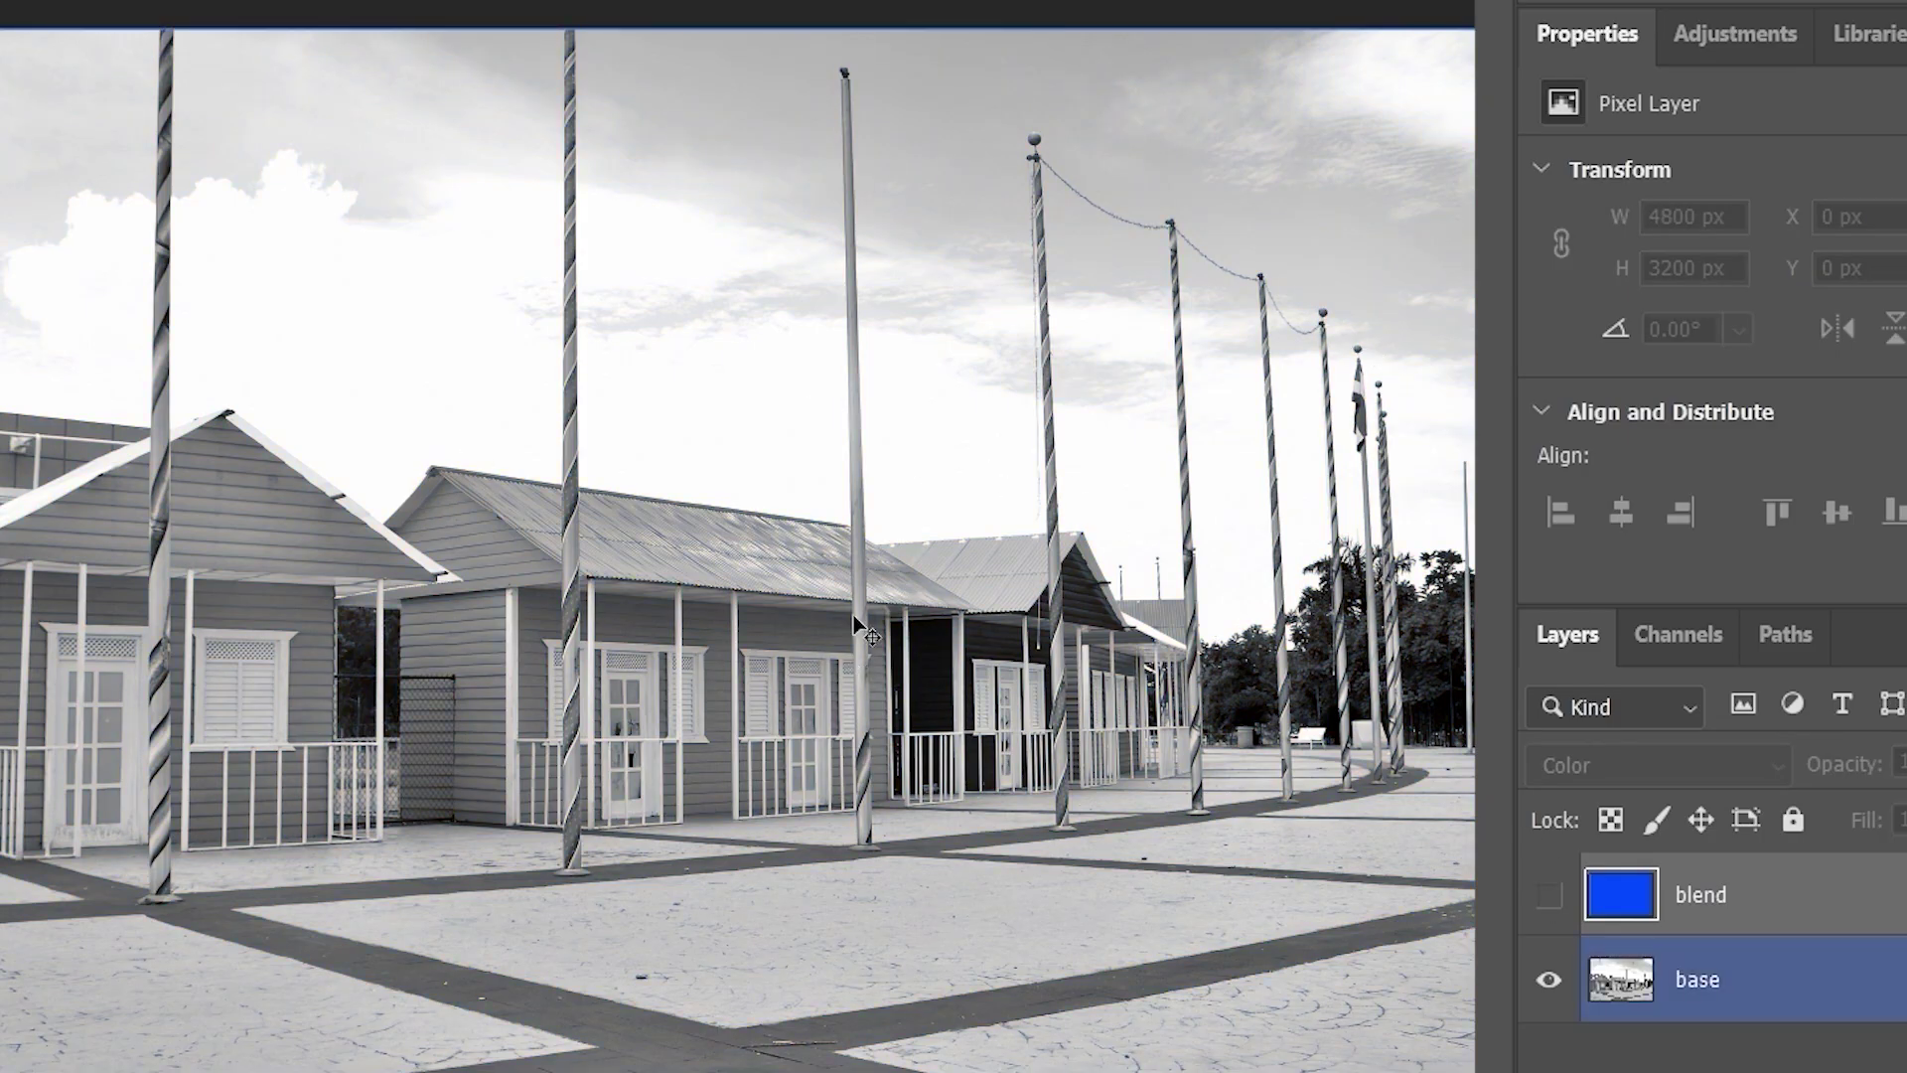
pyautogui.click(1546, 900)
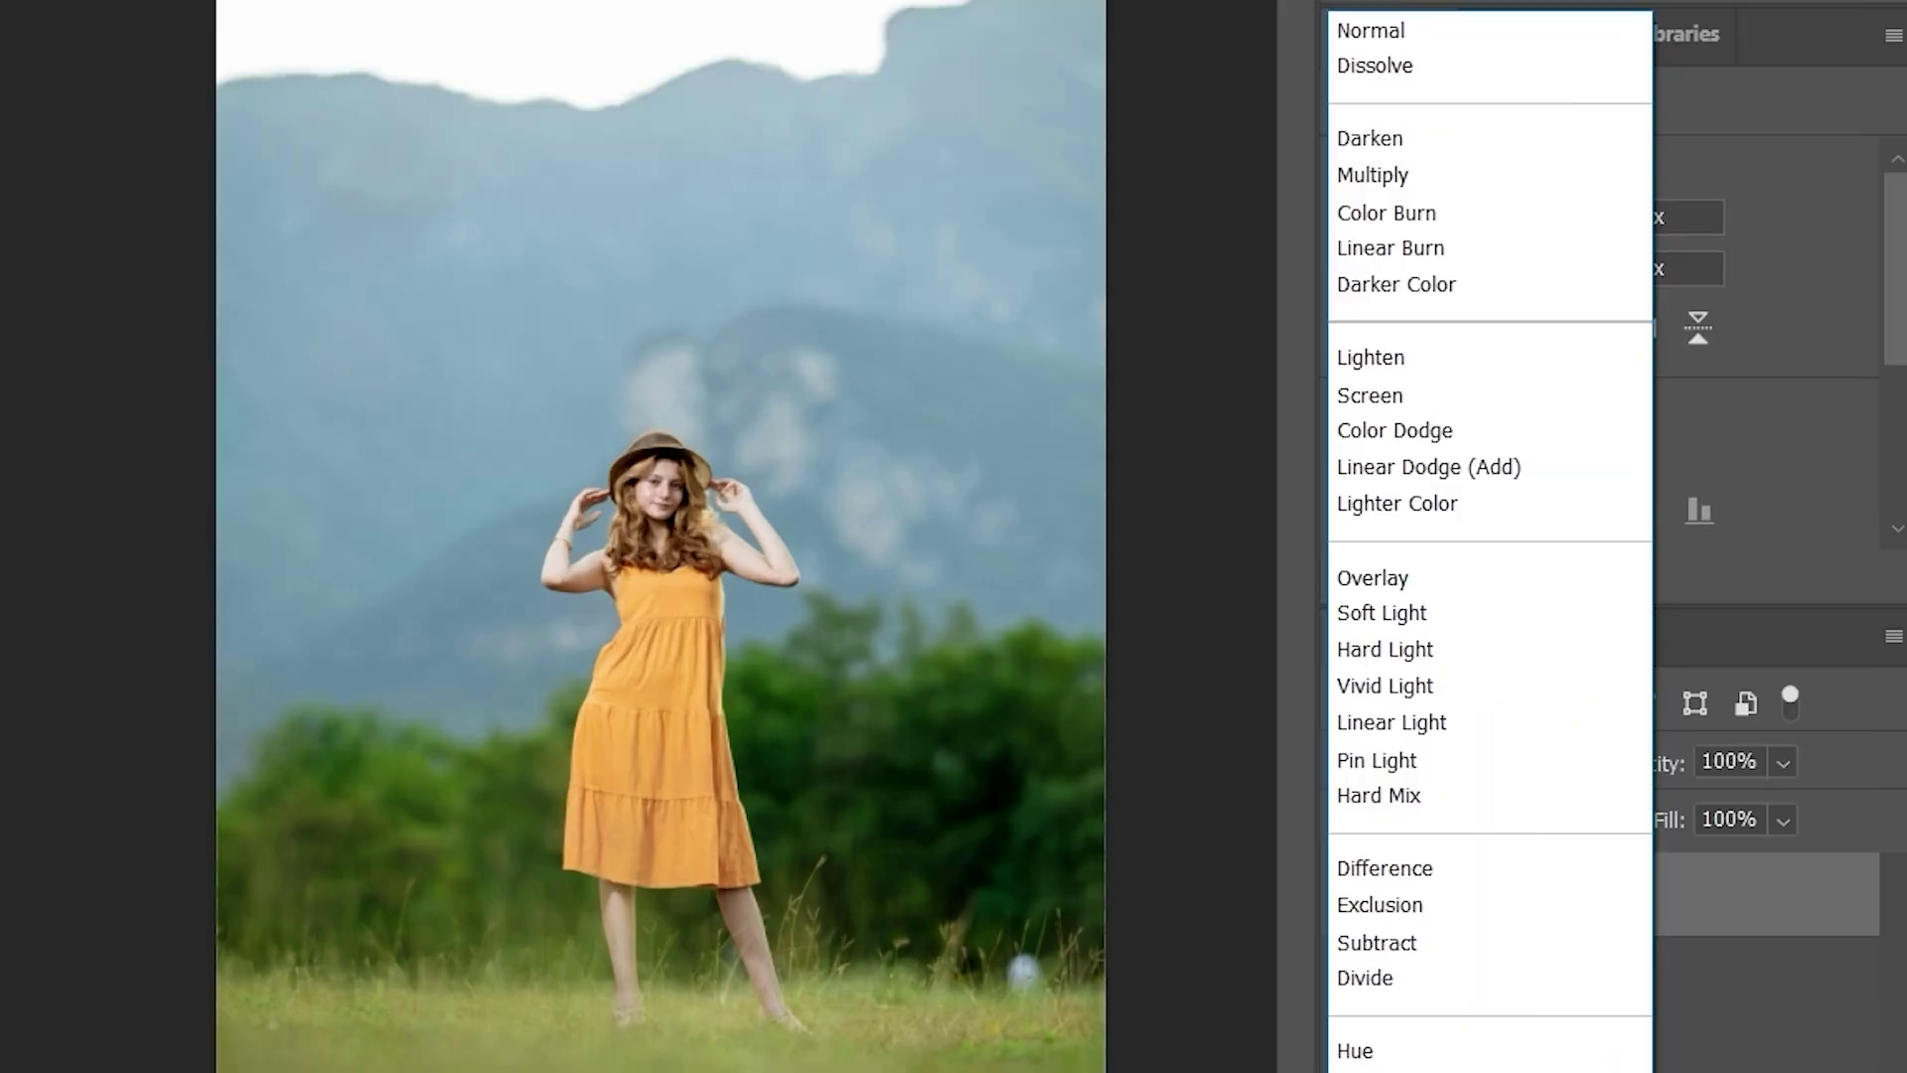
# - Add a Curves adjustment layer above the photo of the woman in the dress and pull the RGB curve down to darken it
pyautogui.press('Escape')
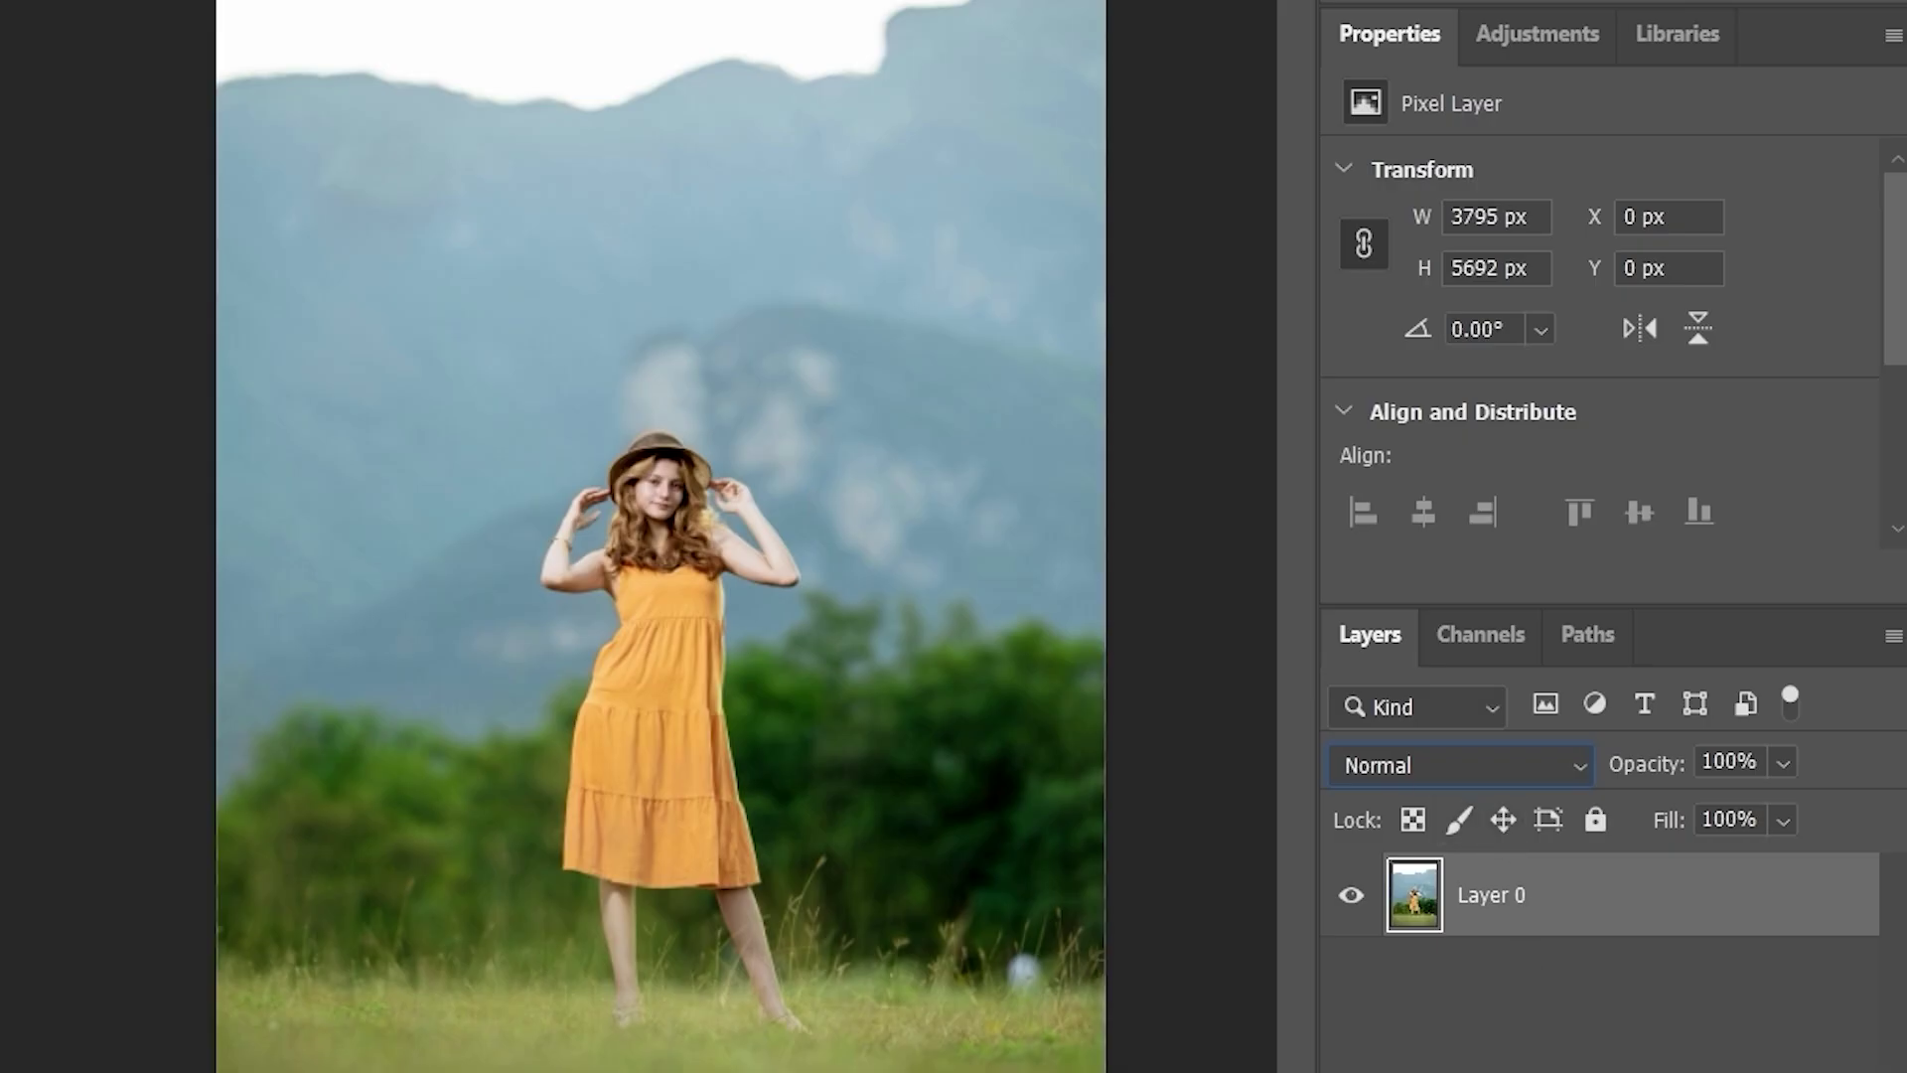
pyautogui.click(1737, 1039)
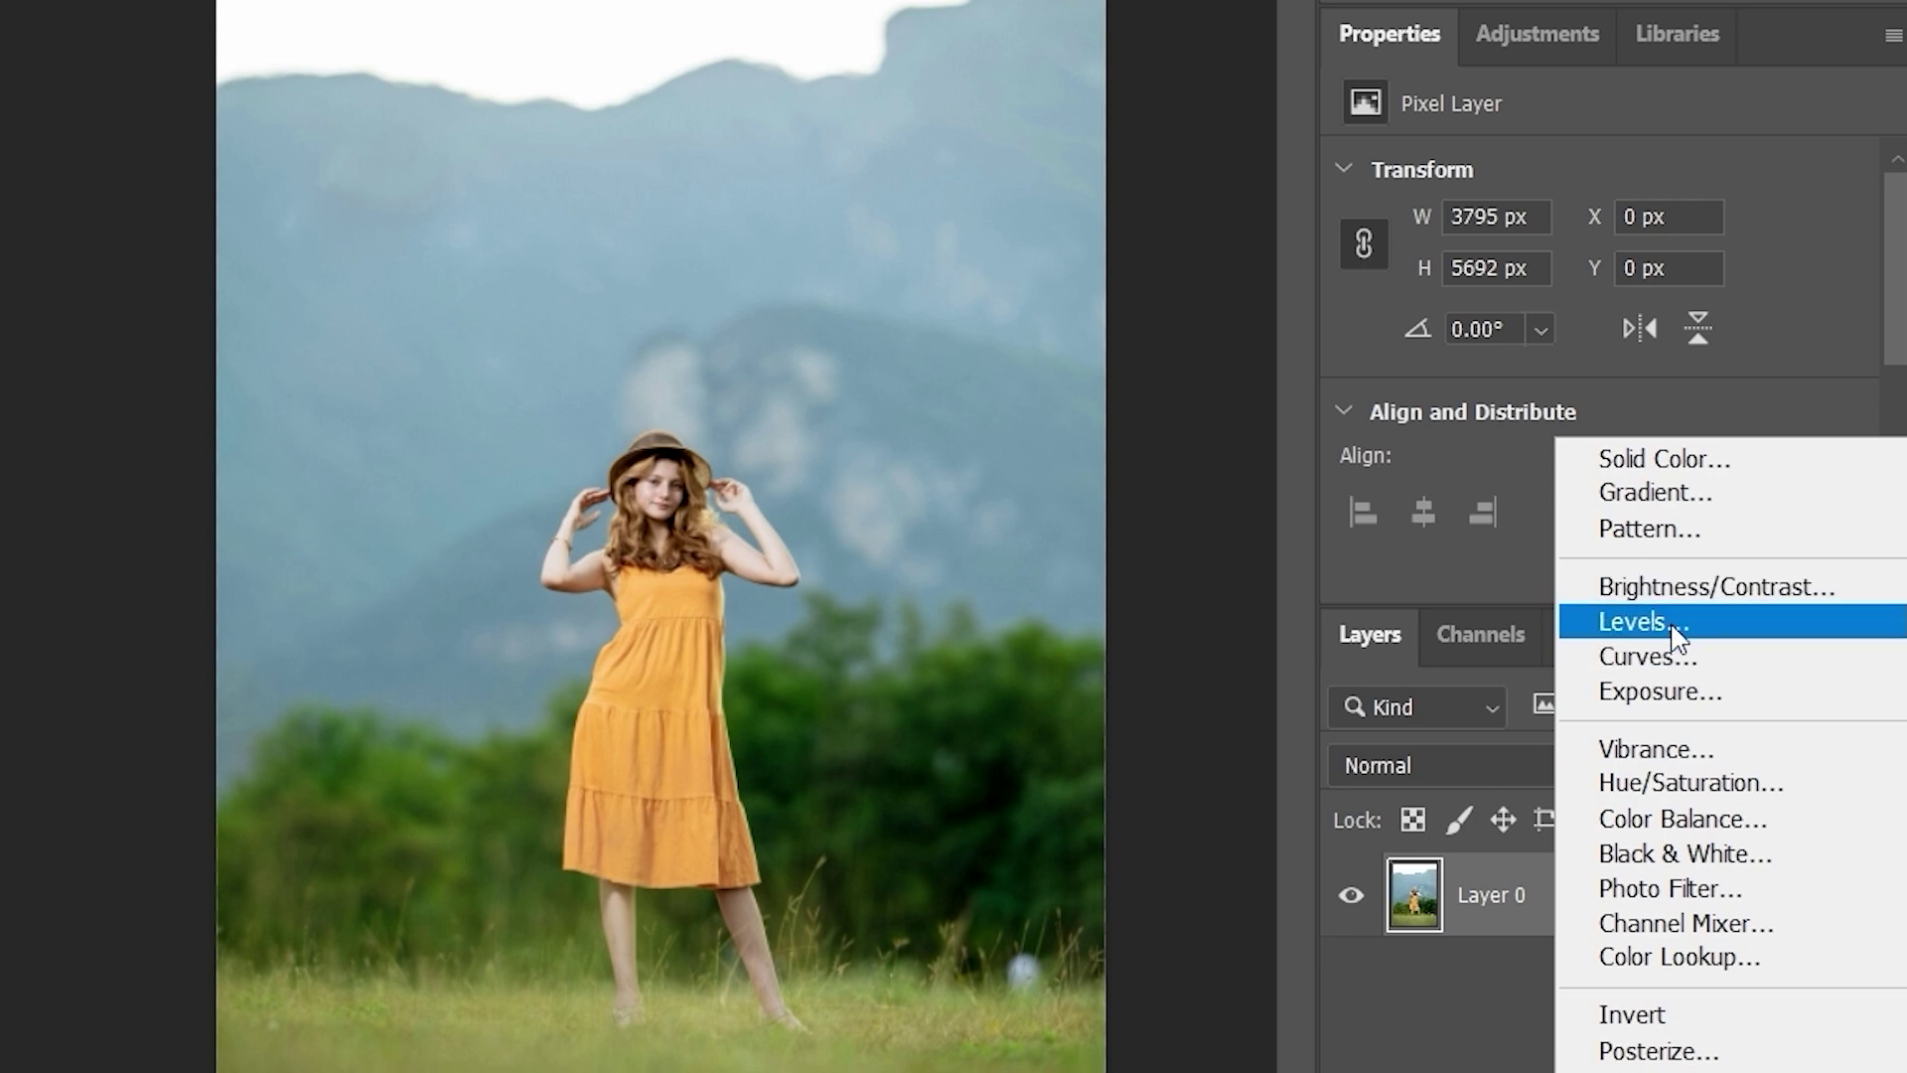
pyautogui.click(1689, 657)
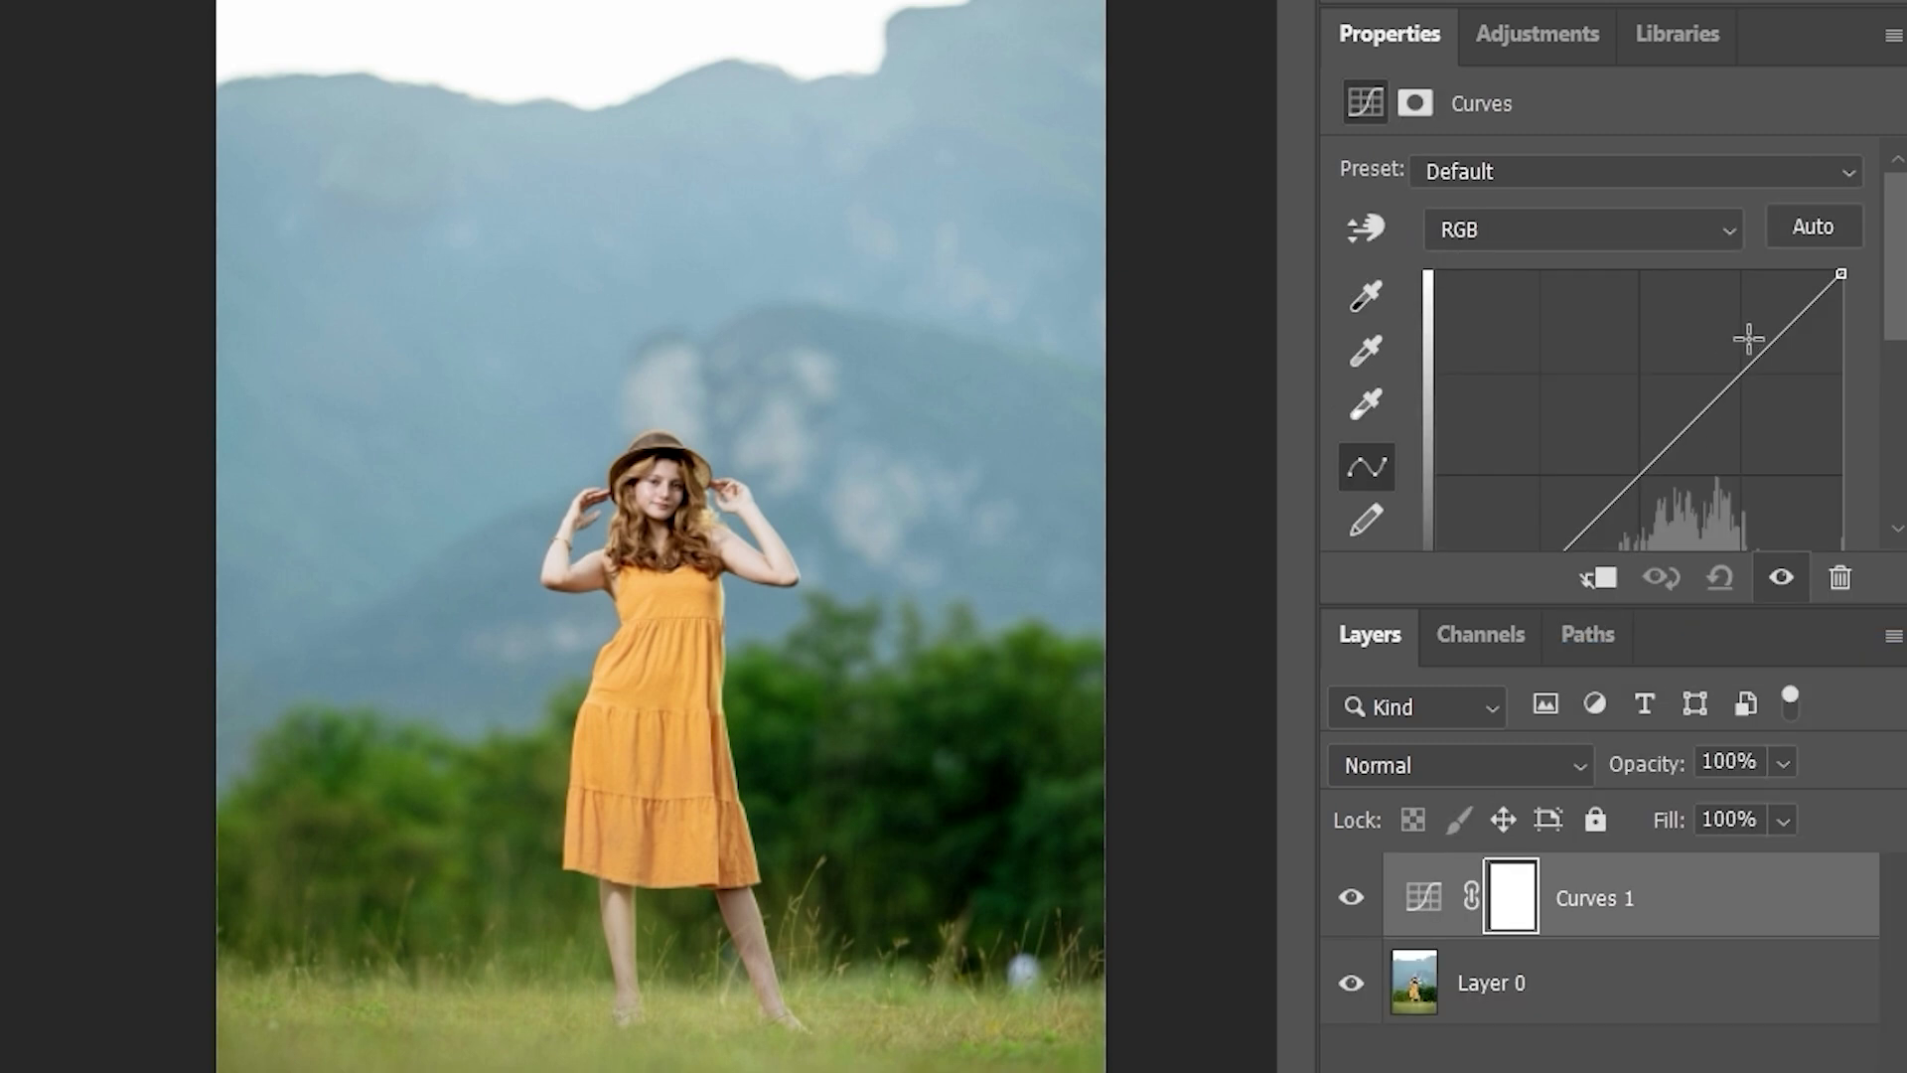
pyautogui.click(1564, 1020)
pyautogui.moveTo(1694, 409); pyautogui.dragTo(1767, 443)
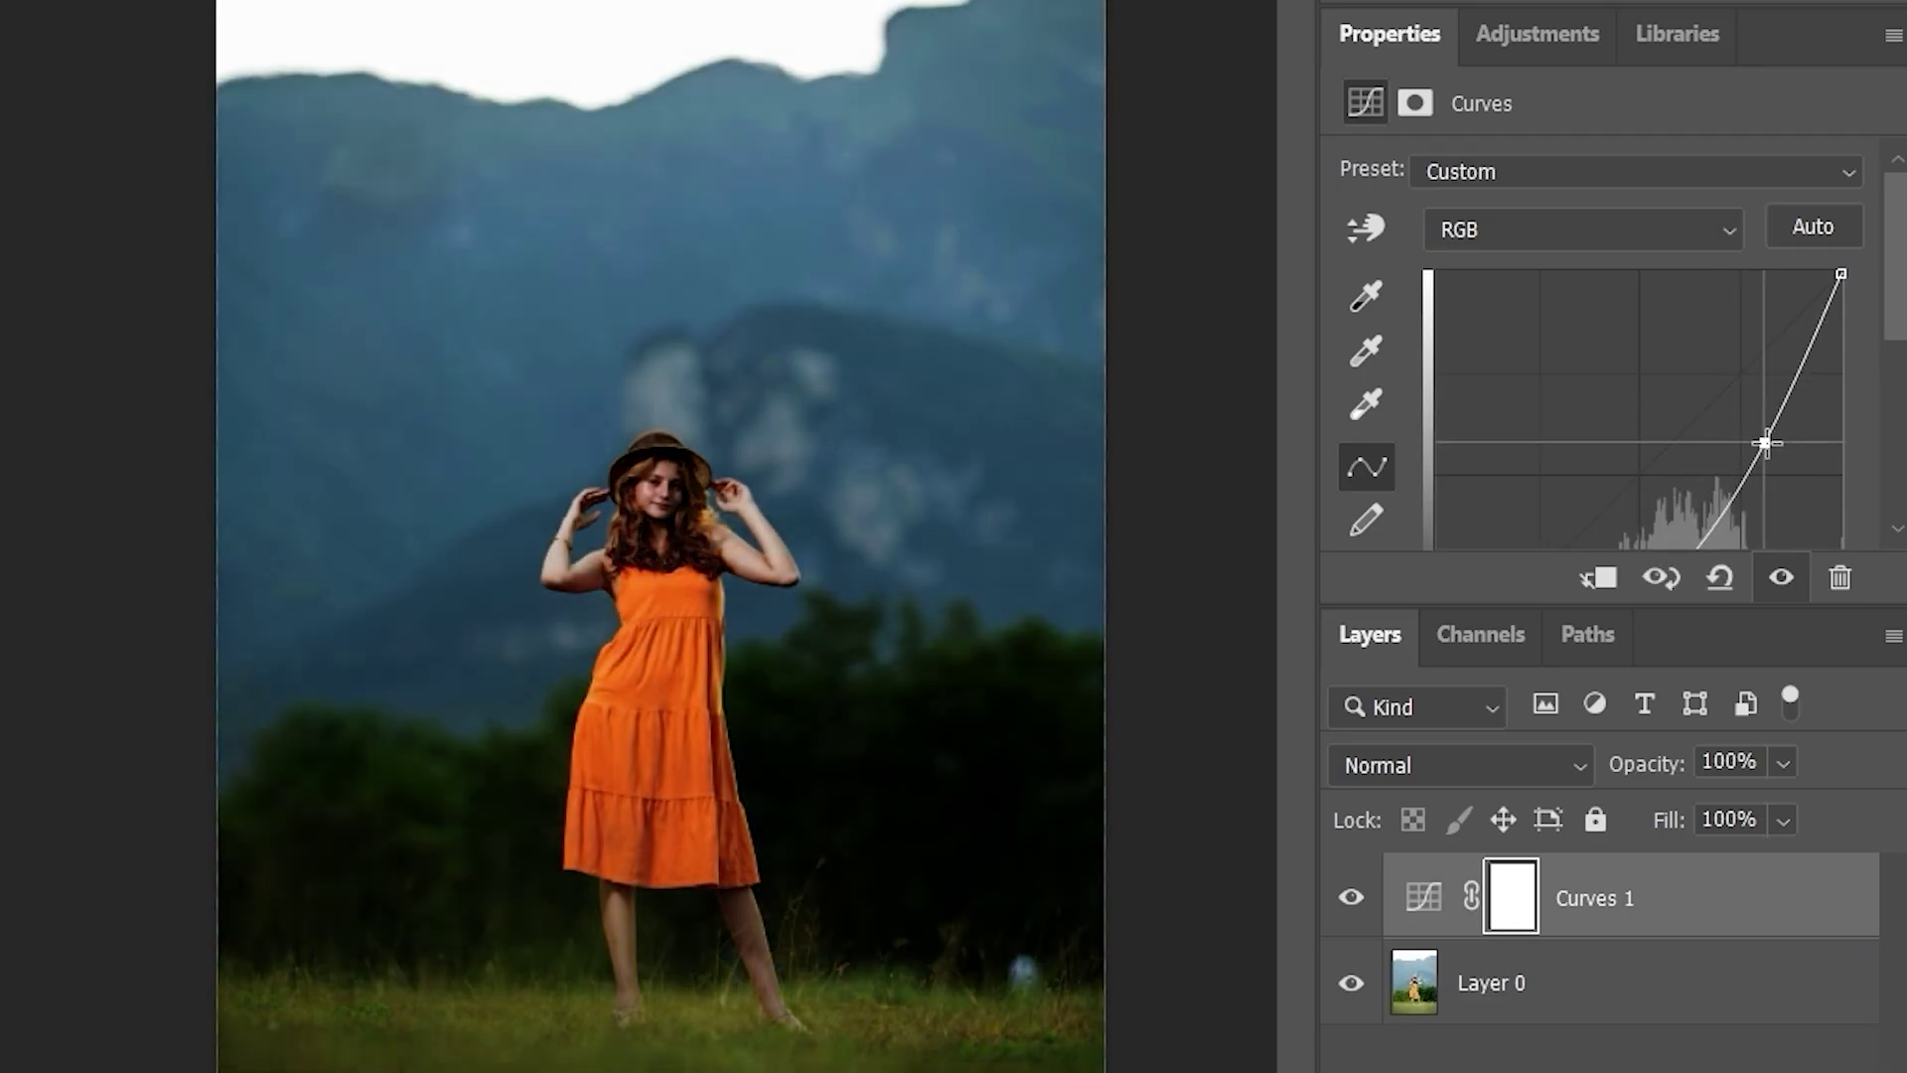
# - Examine how the Curves adjustment affects the colors of the dress, trees and mountains in the photo
pyautogui.click(927, 703)
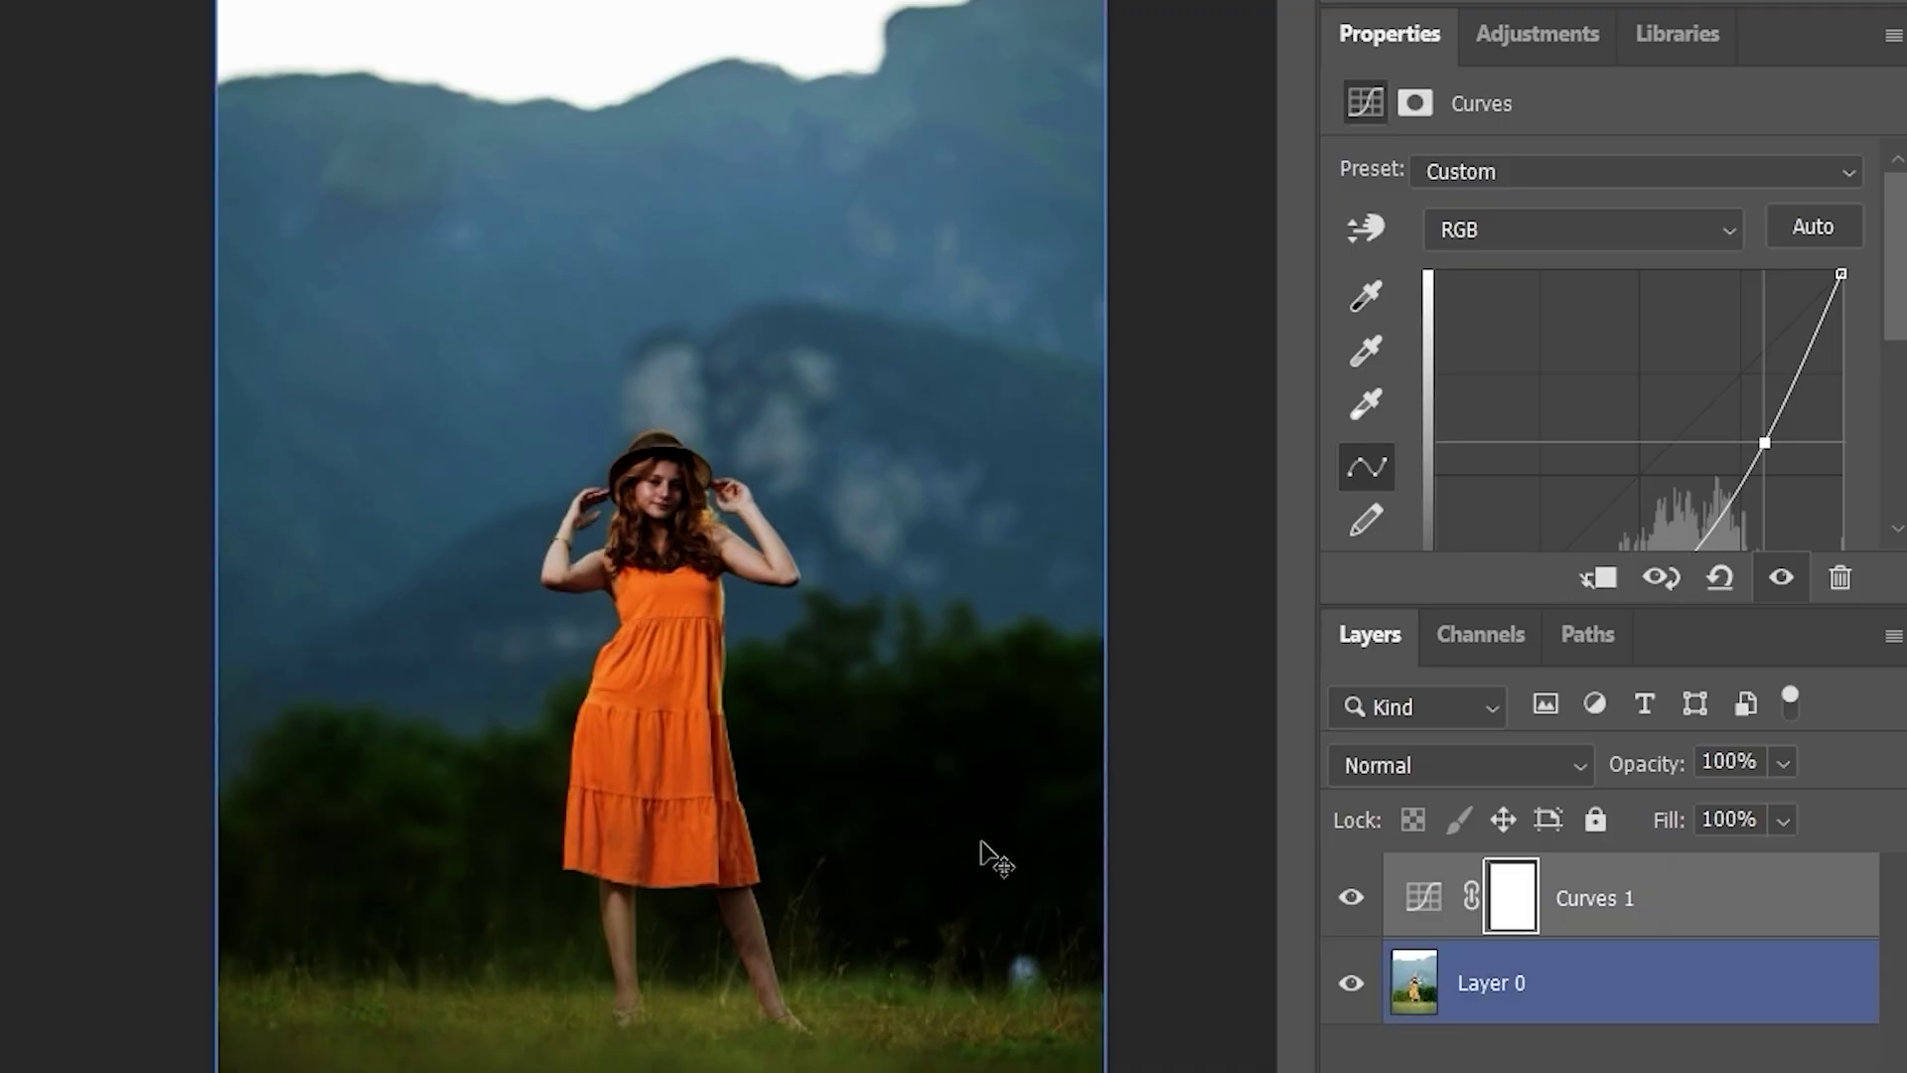
pyautogui.click(1242, 919)
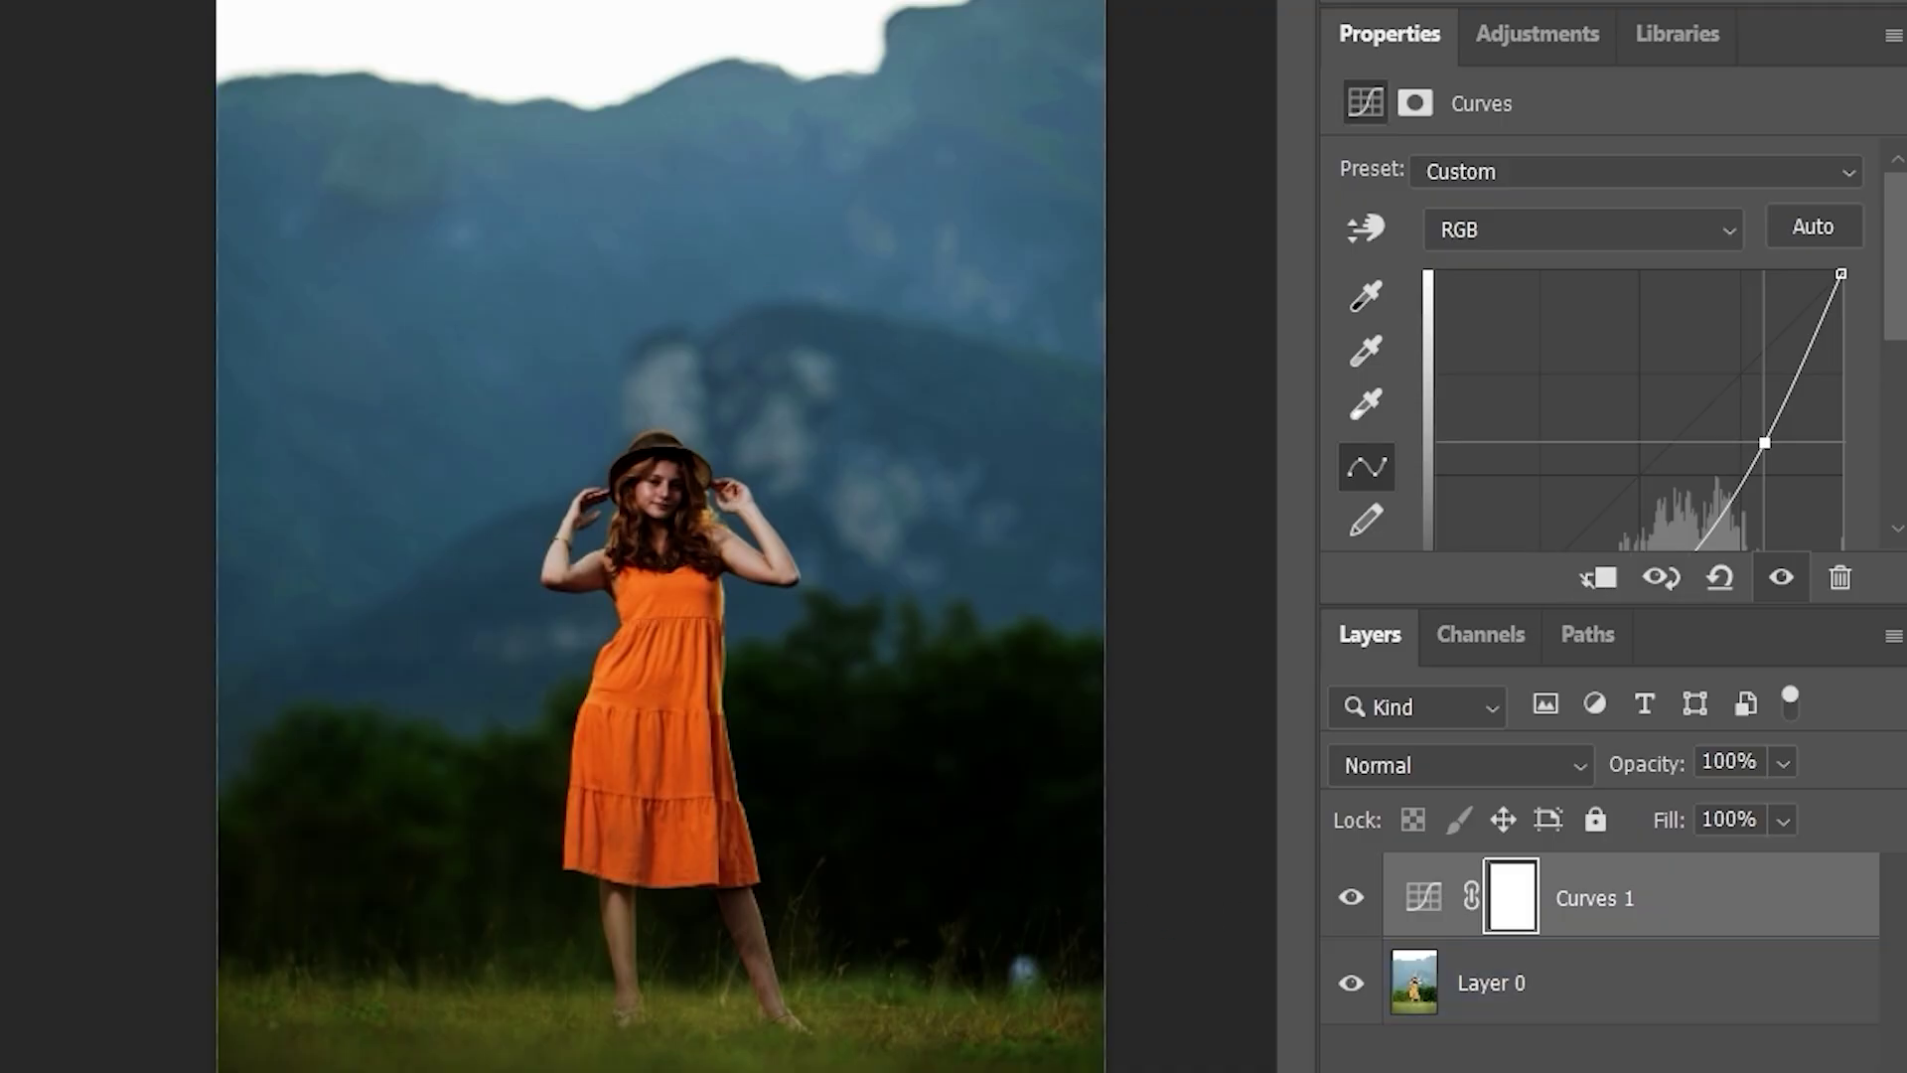
pyautogui.click(900, 727)
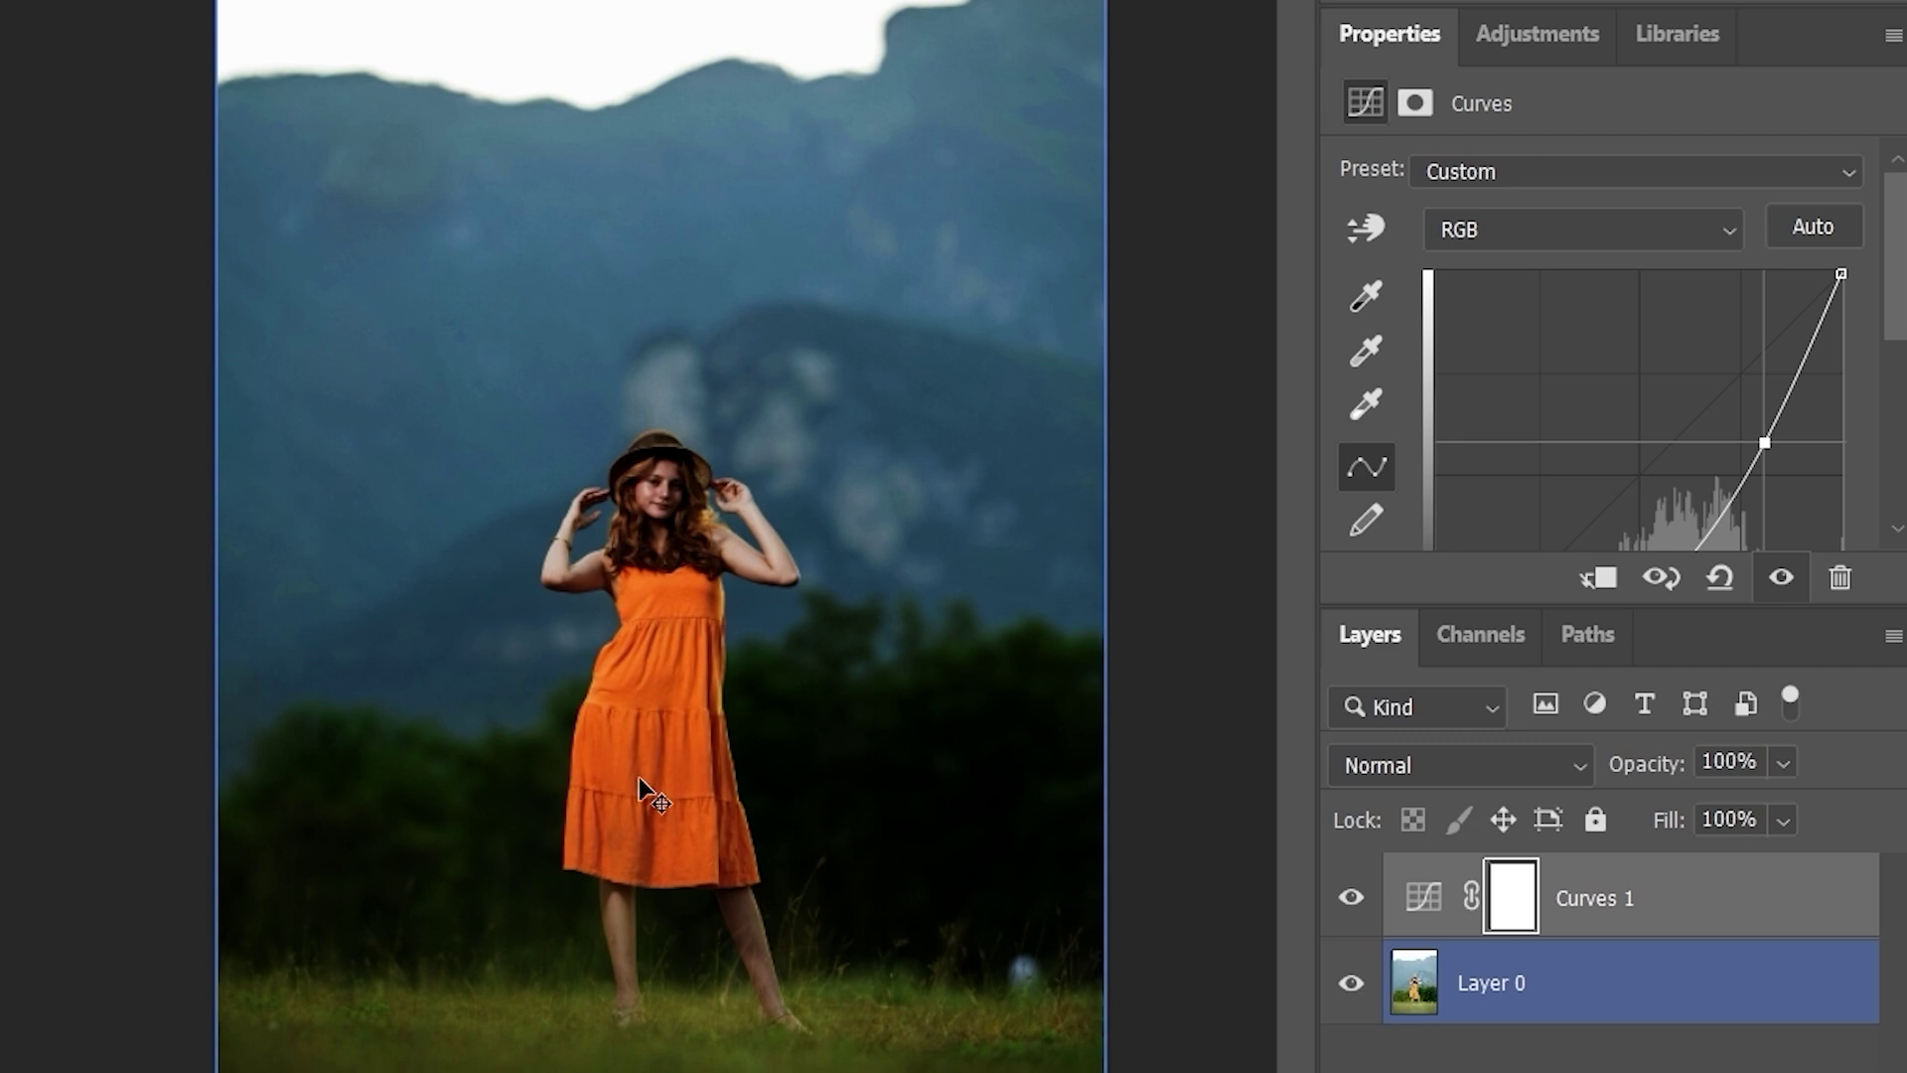
pyautogui.click(823, 766)
pyautogui.click(736, 707)
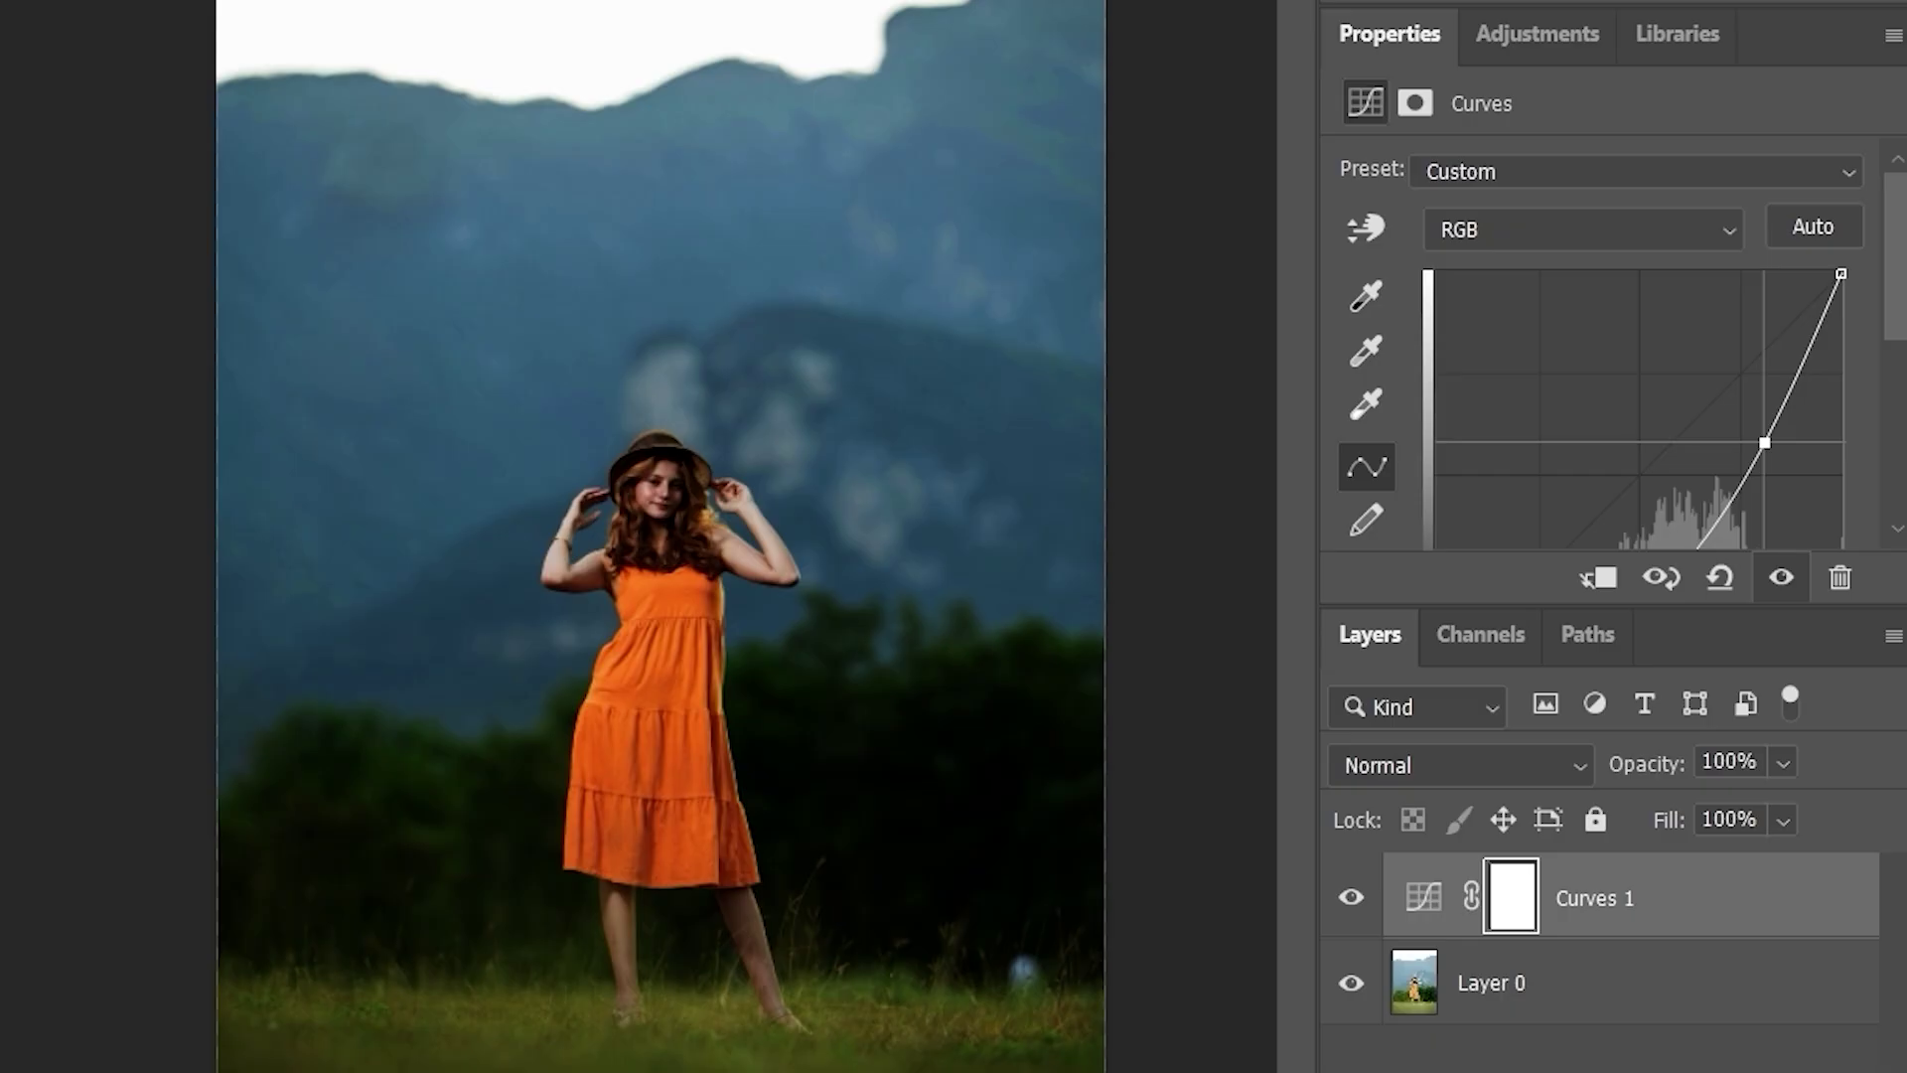
pyautogui.click(1618, 1023)
pyautogui.click(617, 162)
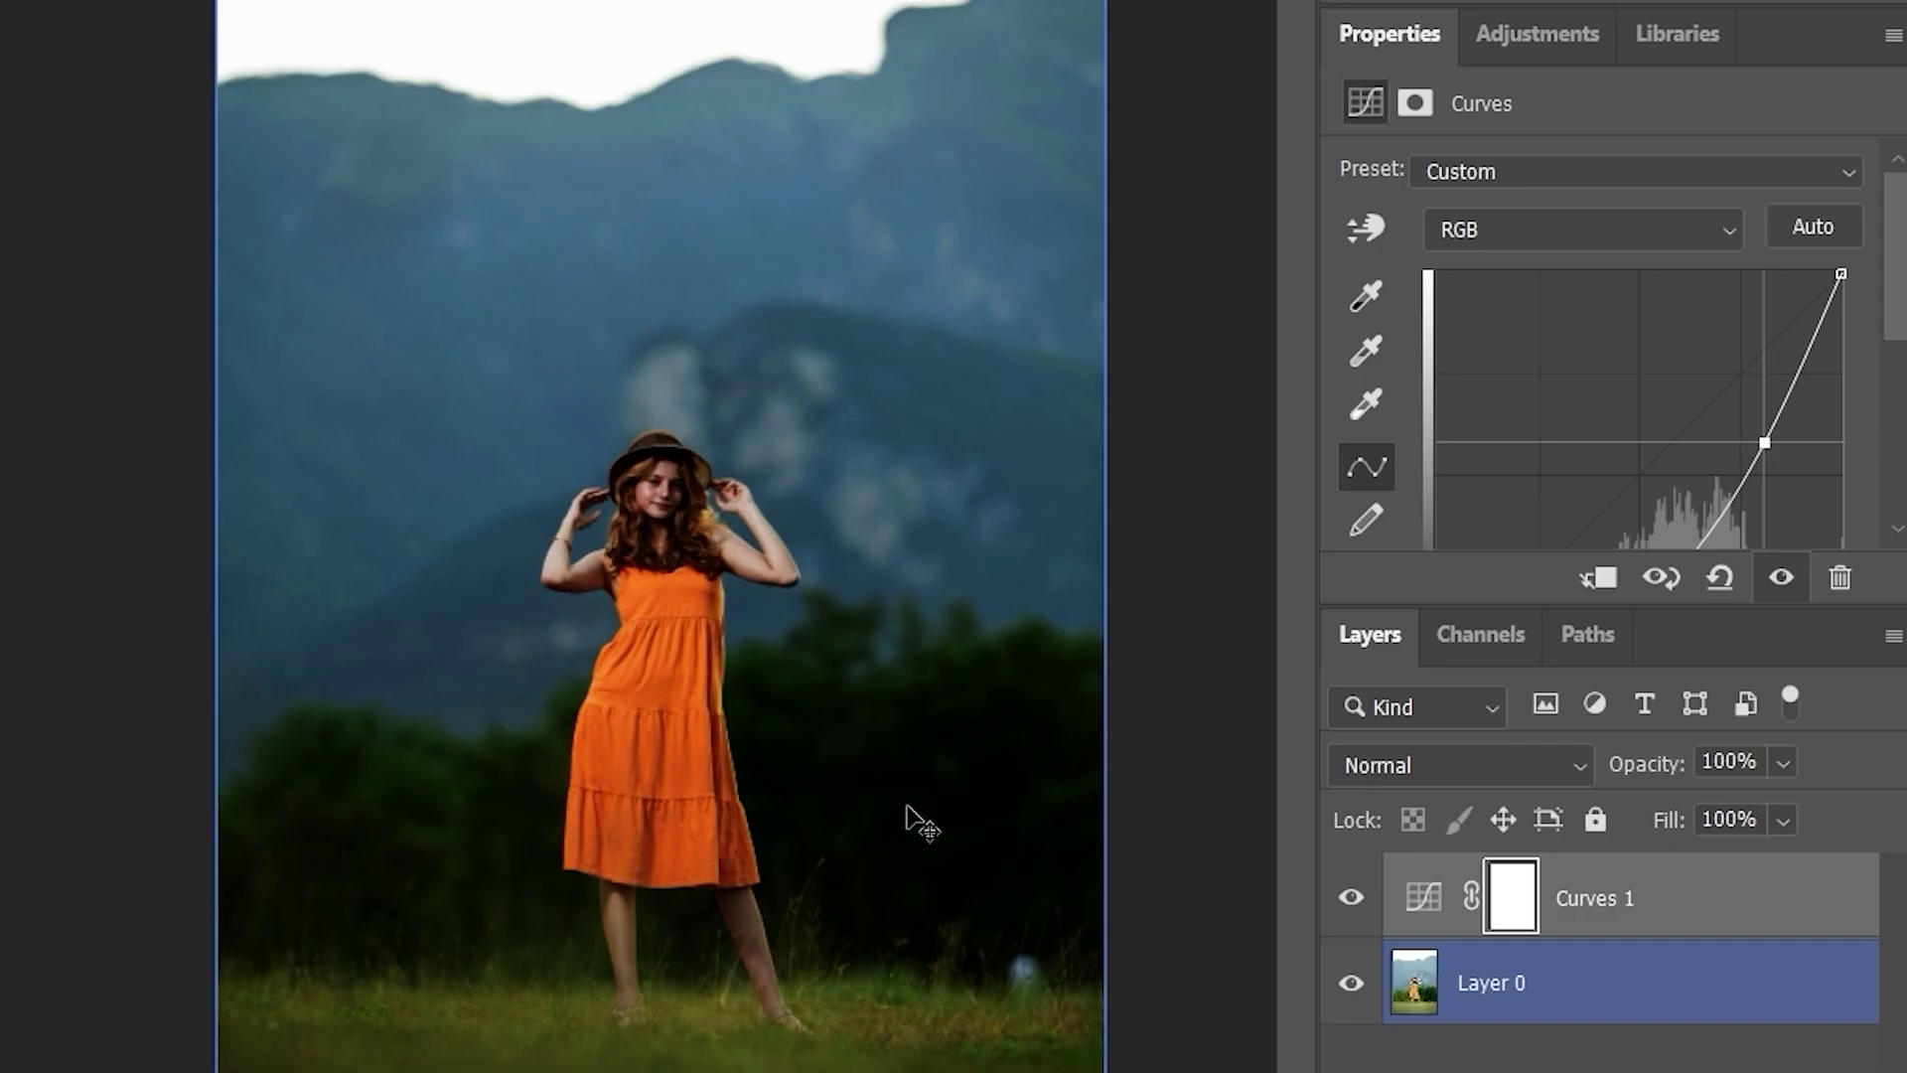
pyautogui.click(1192, 805)
pyautogui.click(758, 693)
# - Set the Curves adjustment layer's blend mode to Luminosity and examine the color of the dress
pyautogui.click(1422, 761)
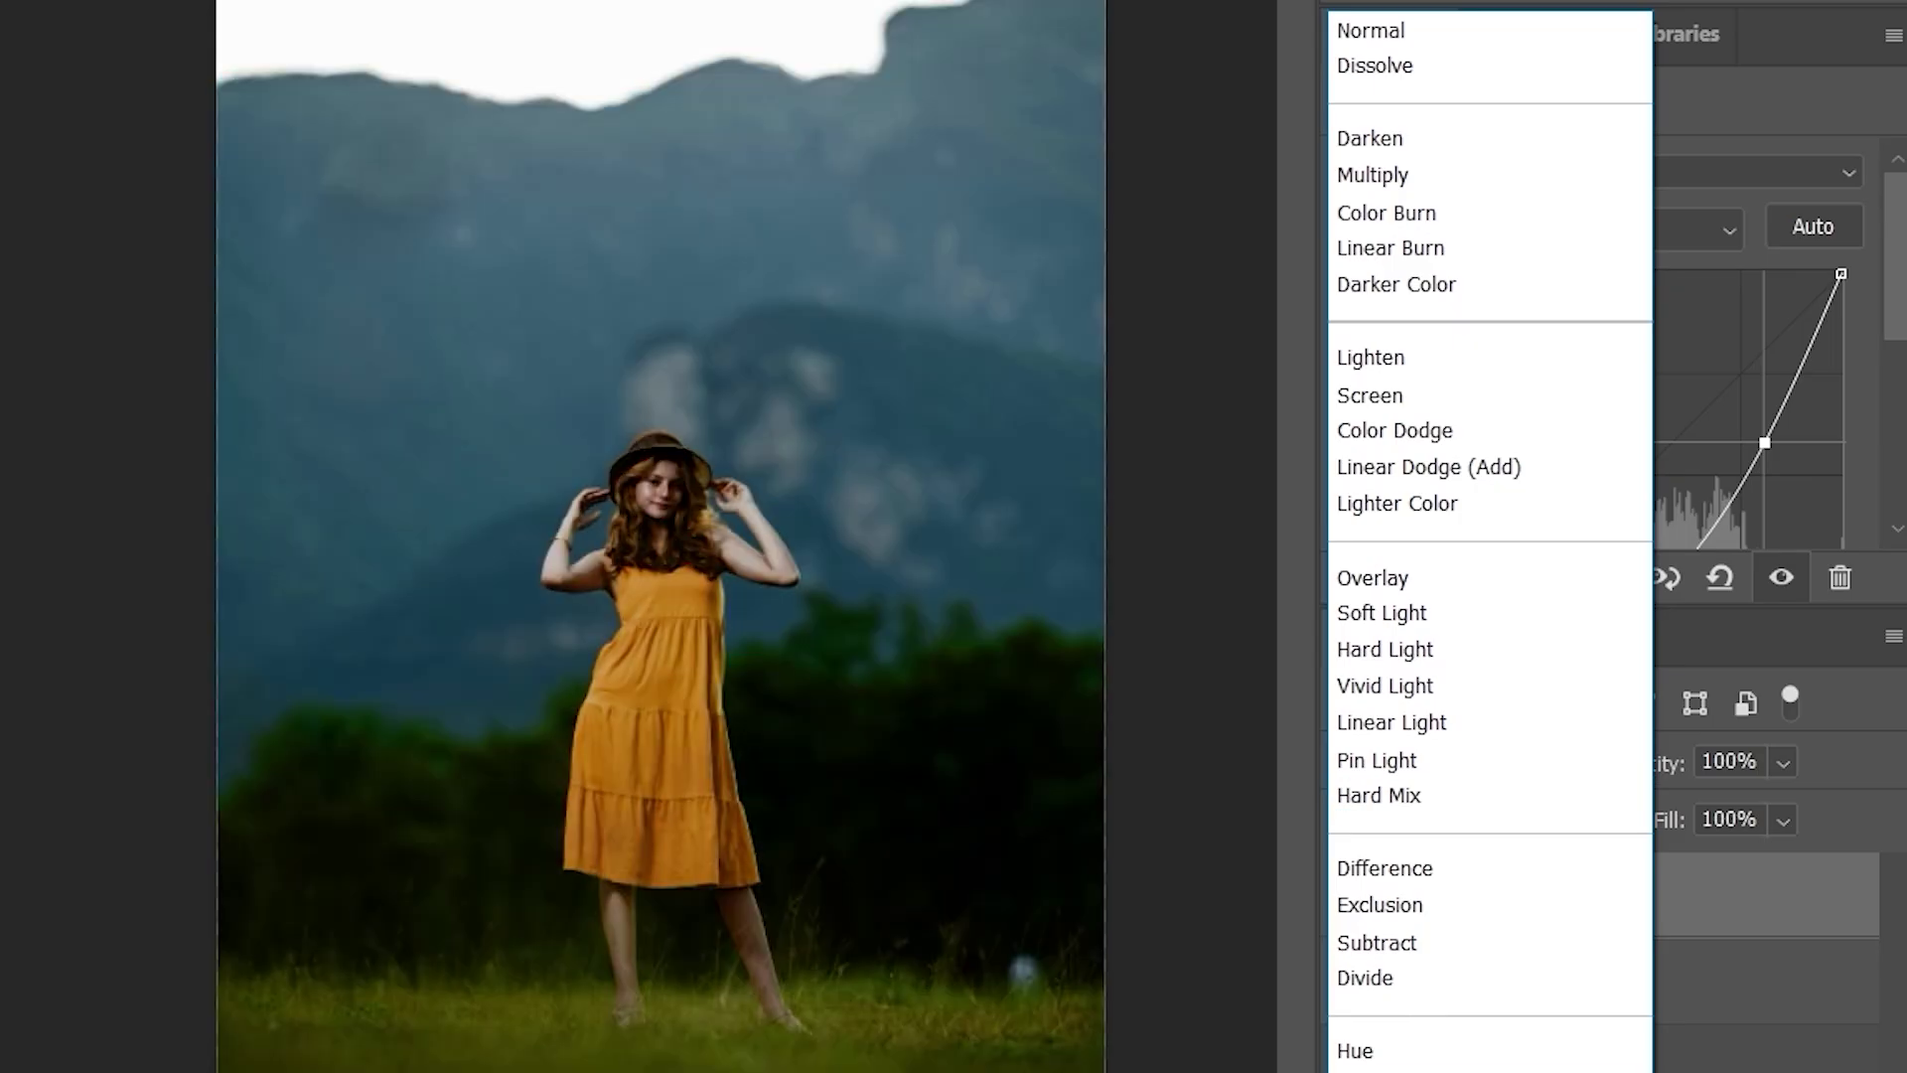
pyautogui.click(1436, 1071)
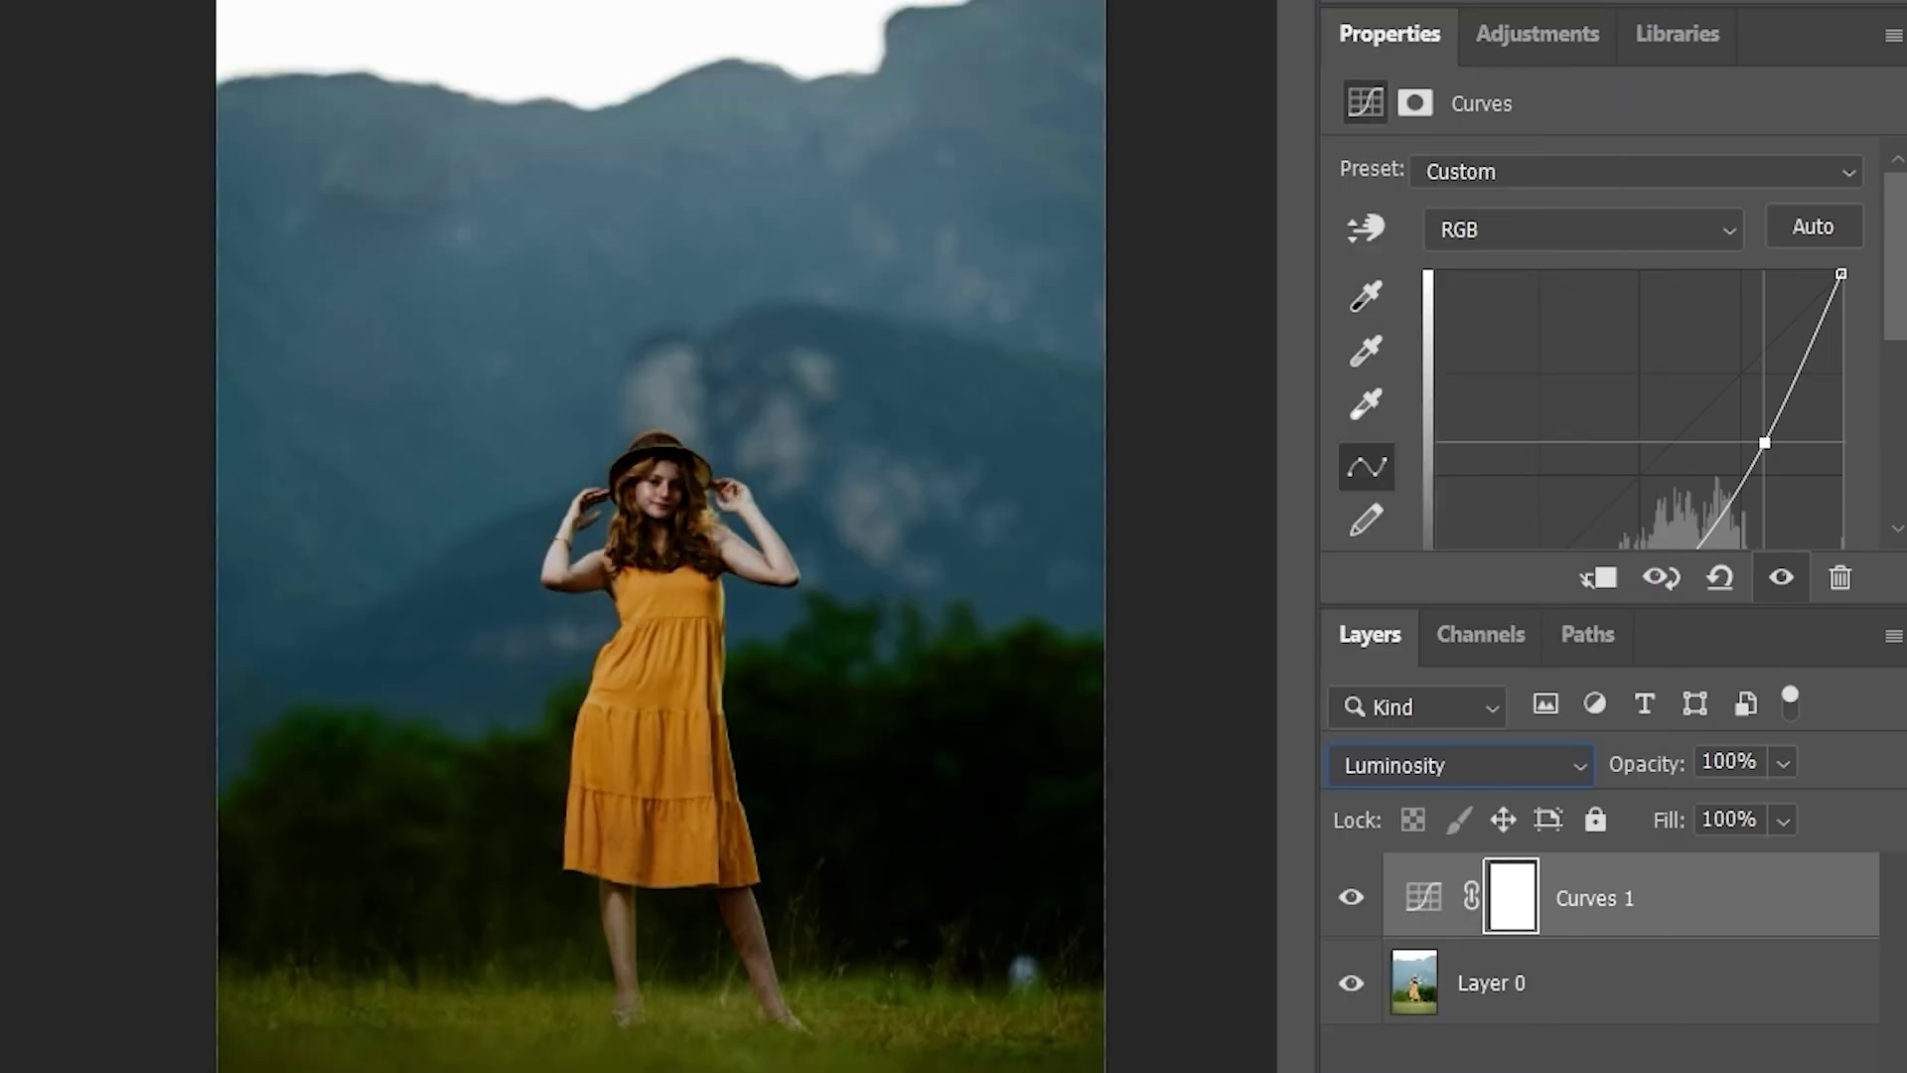
pyautogui.hotkey('alt', '[')
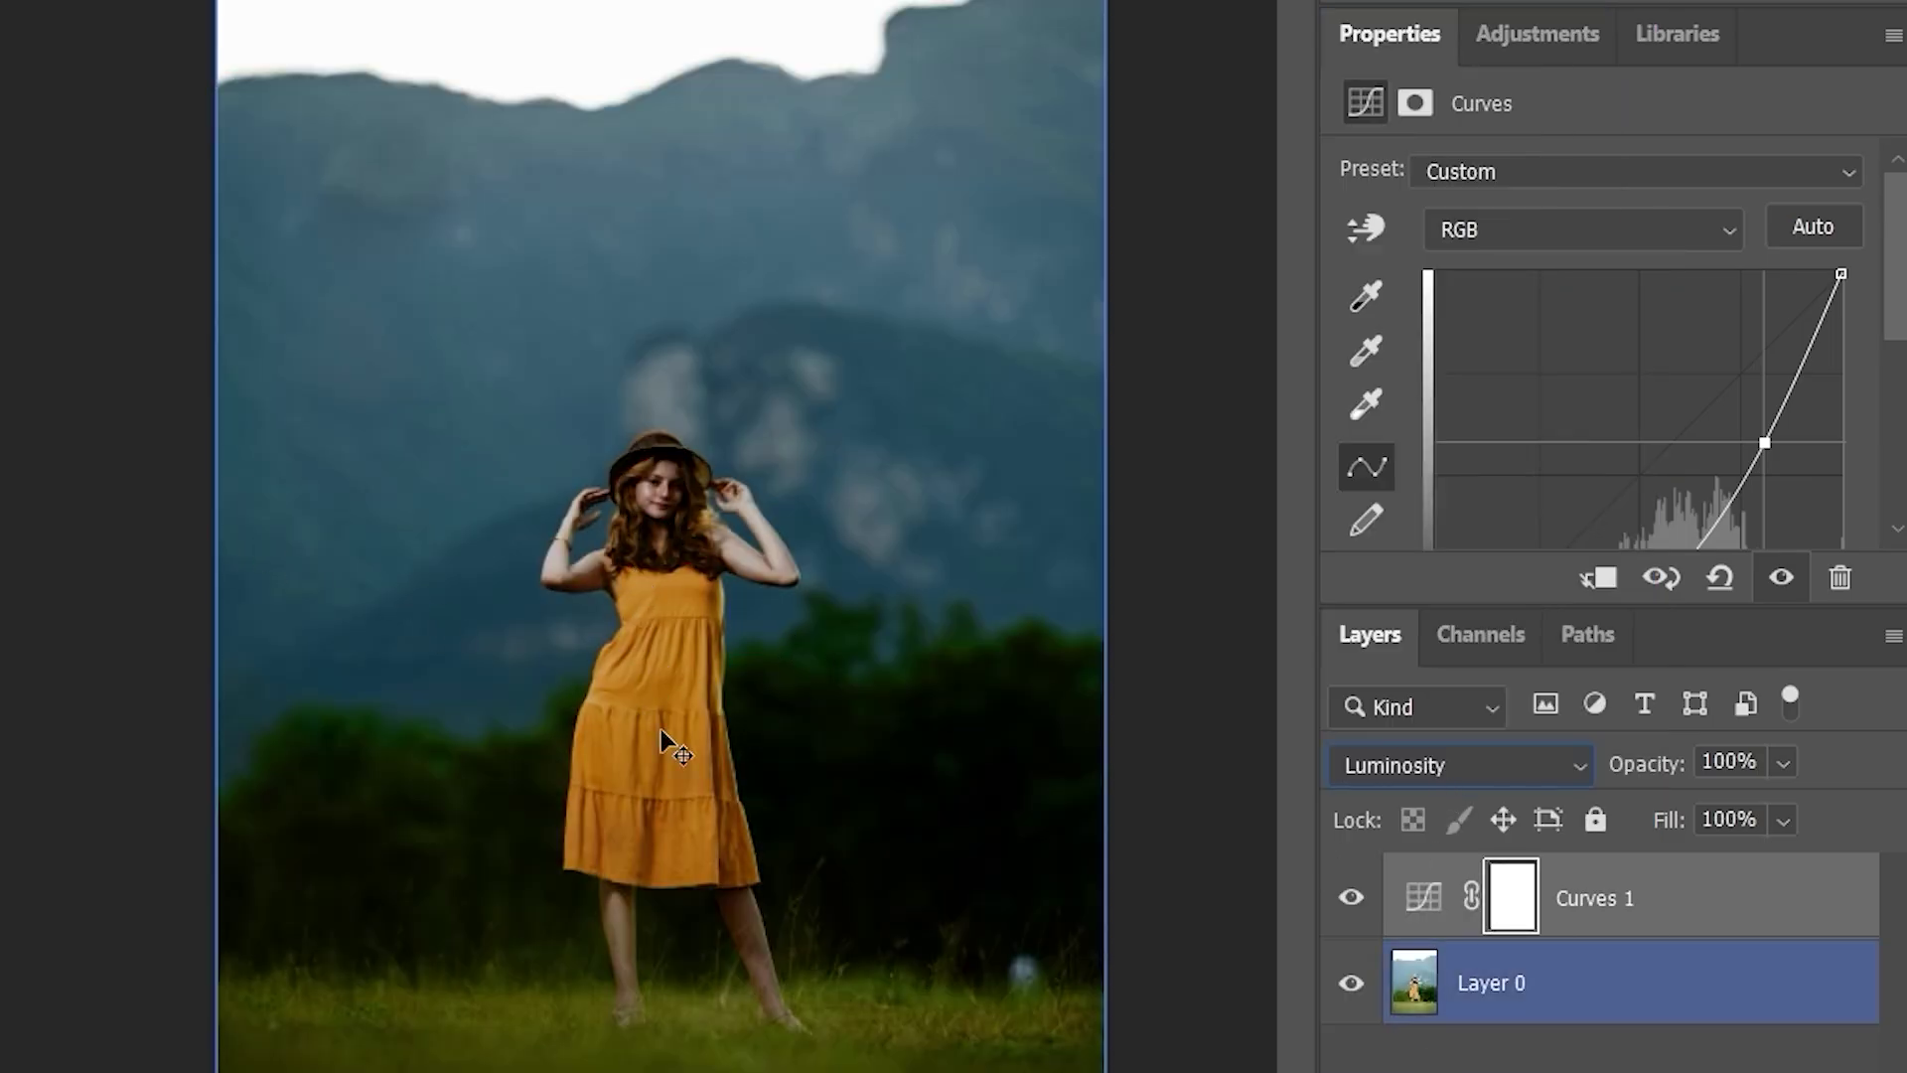
pyautogui.click(1389, 909)
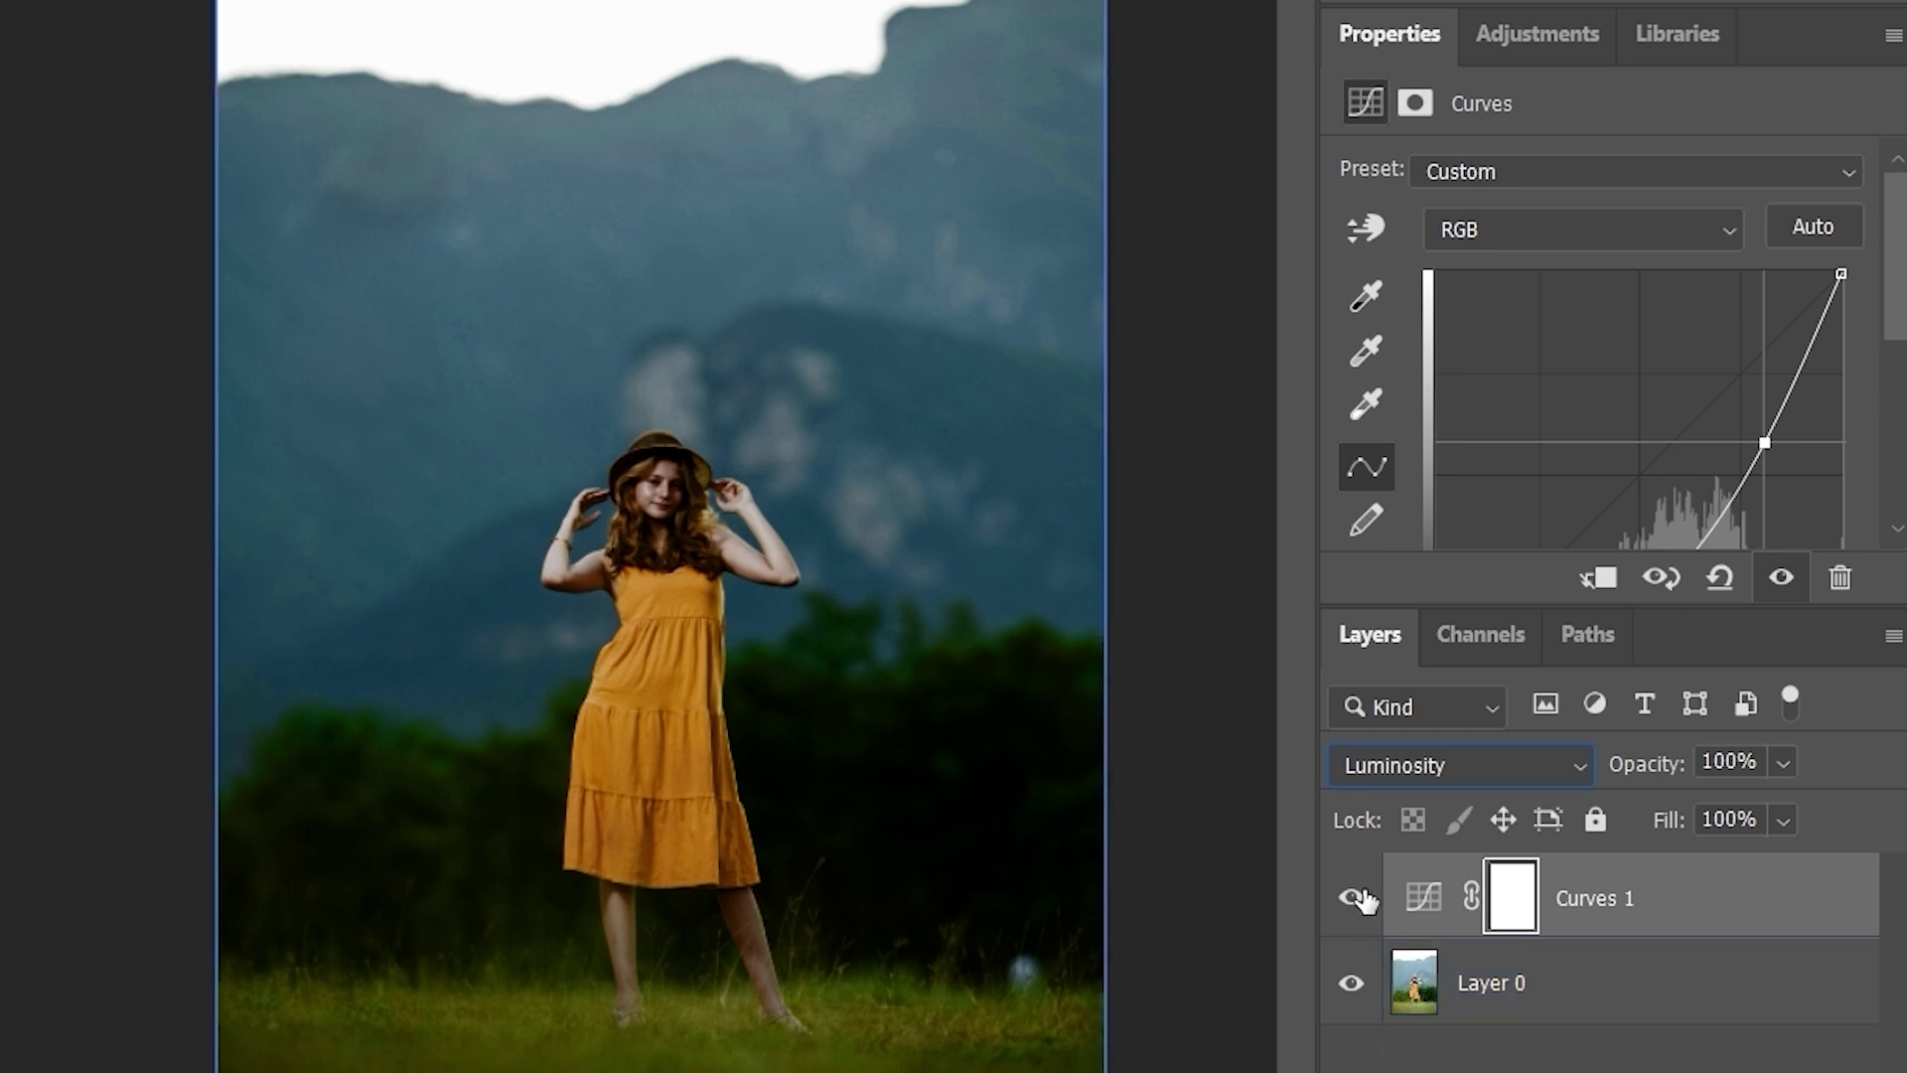
# - Compare the photo with and without the Luminosity-mode Curves layer, examining the mountains and the dress
pyautogui.click(1353, 897)
pyautogui.click(1363, 899)
pyautogui.click(1363, 899)
pyautogui.click(1364, 899)
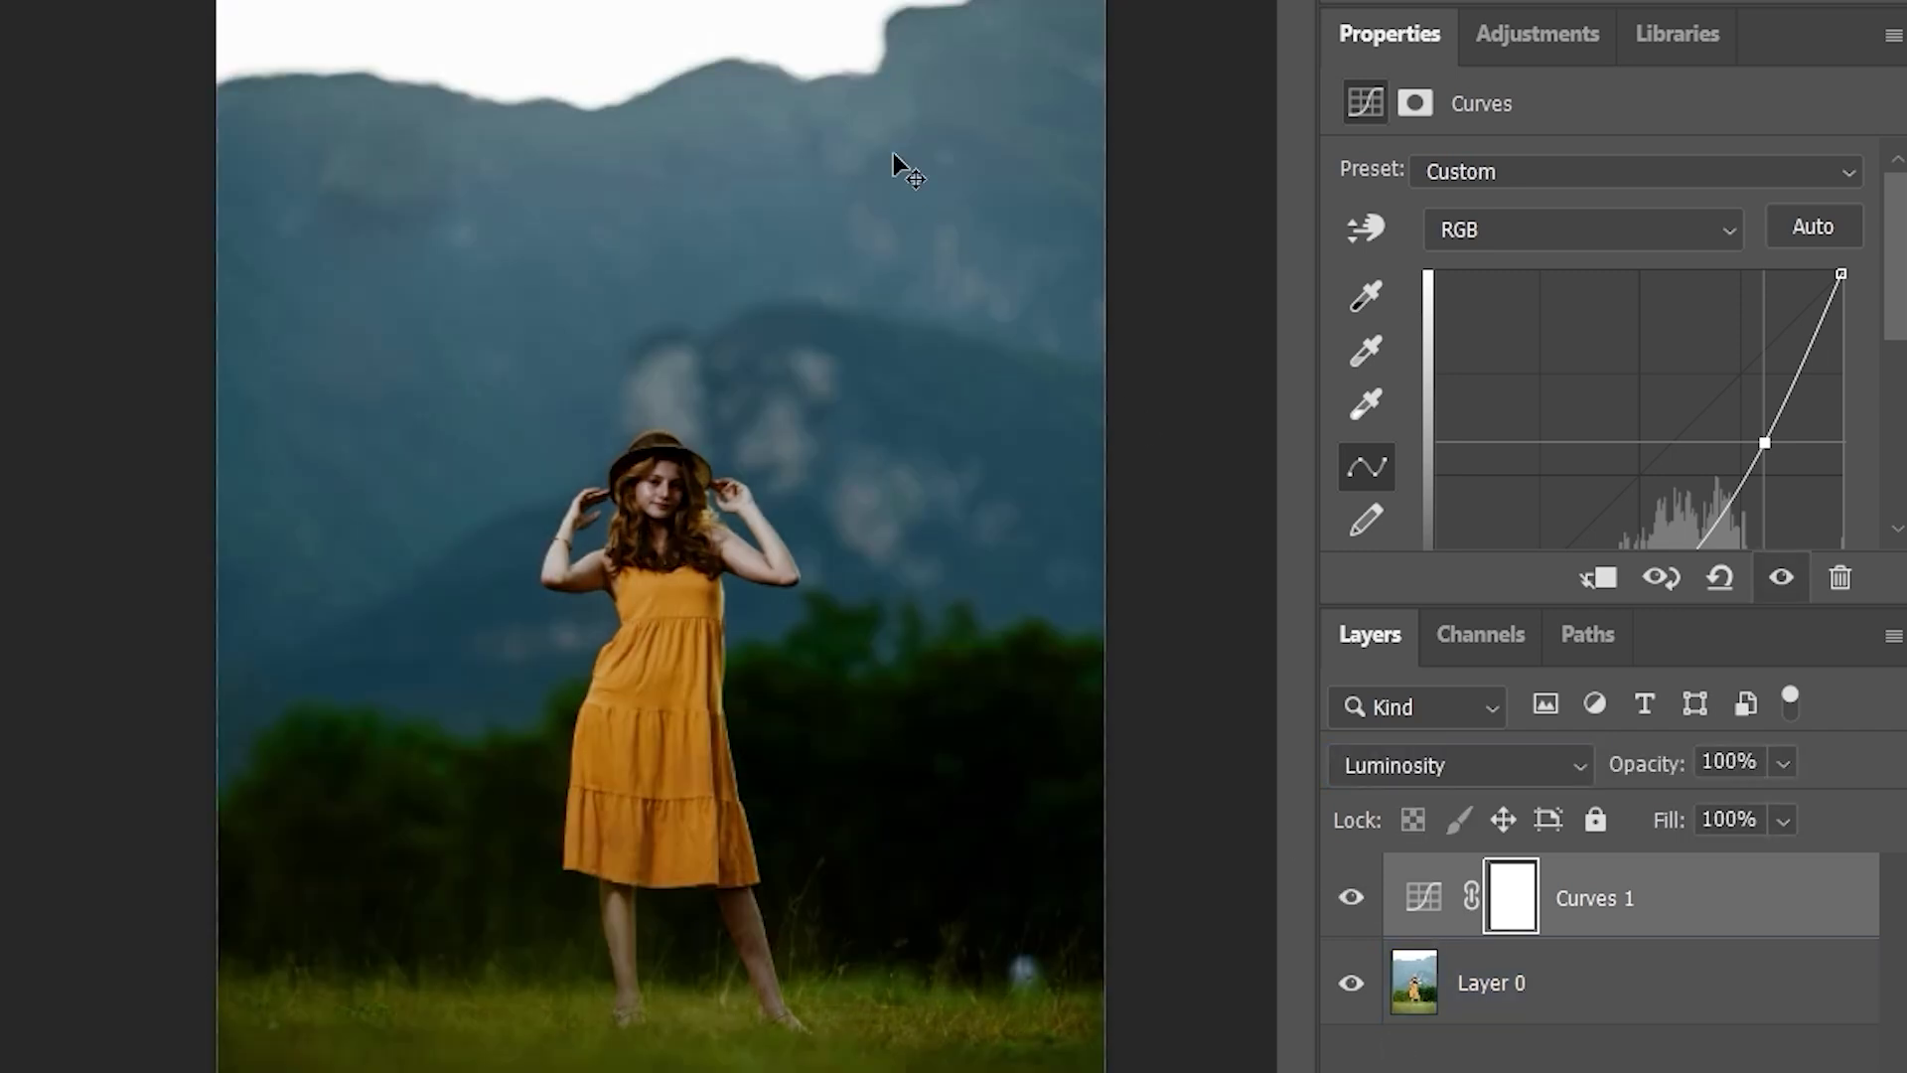
pyautogui.click(894, 162)
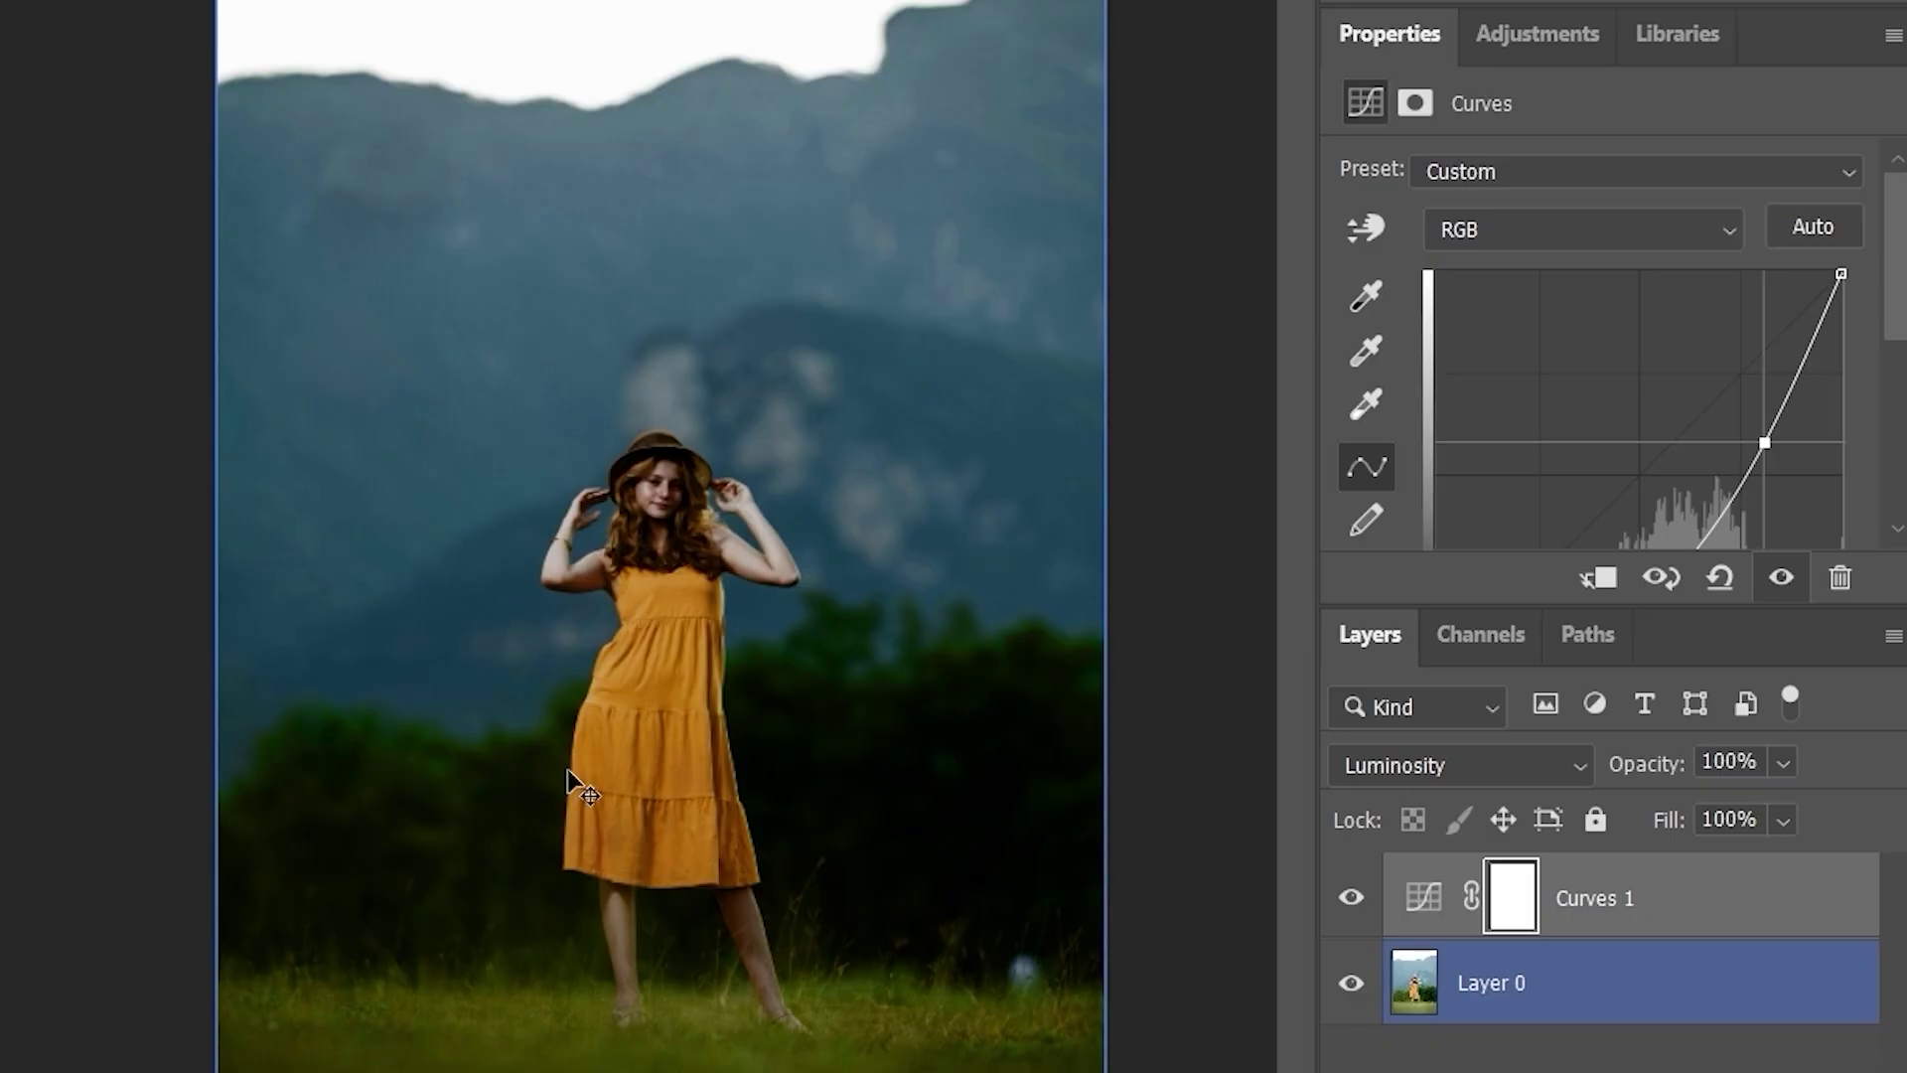
pyautogui.click(1257, 977)
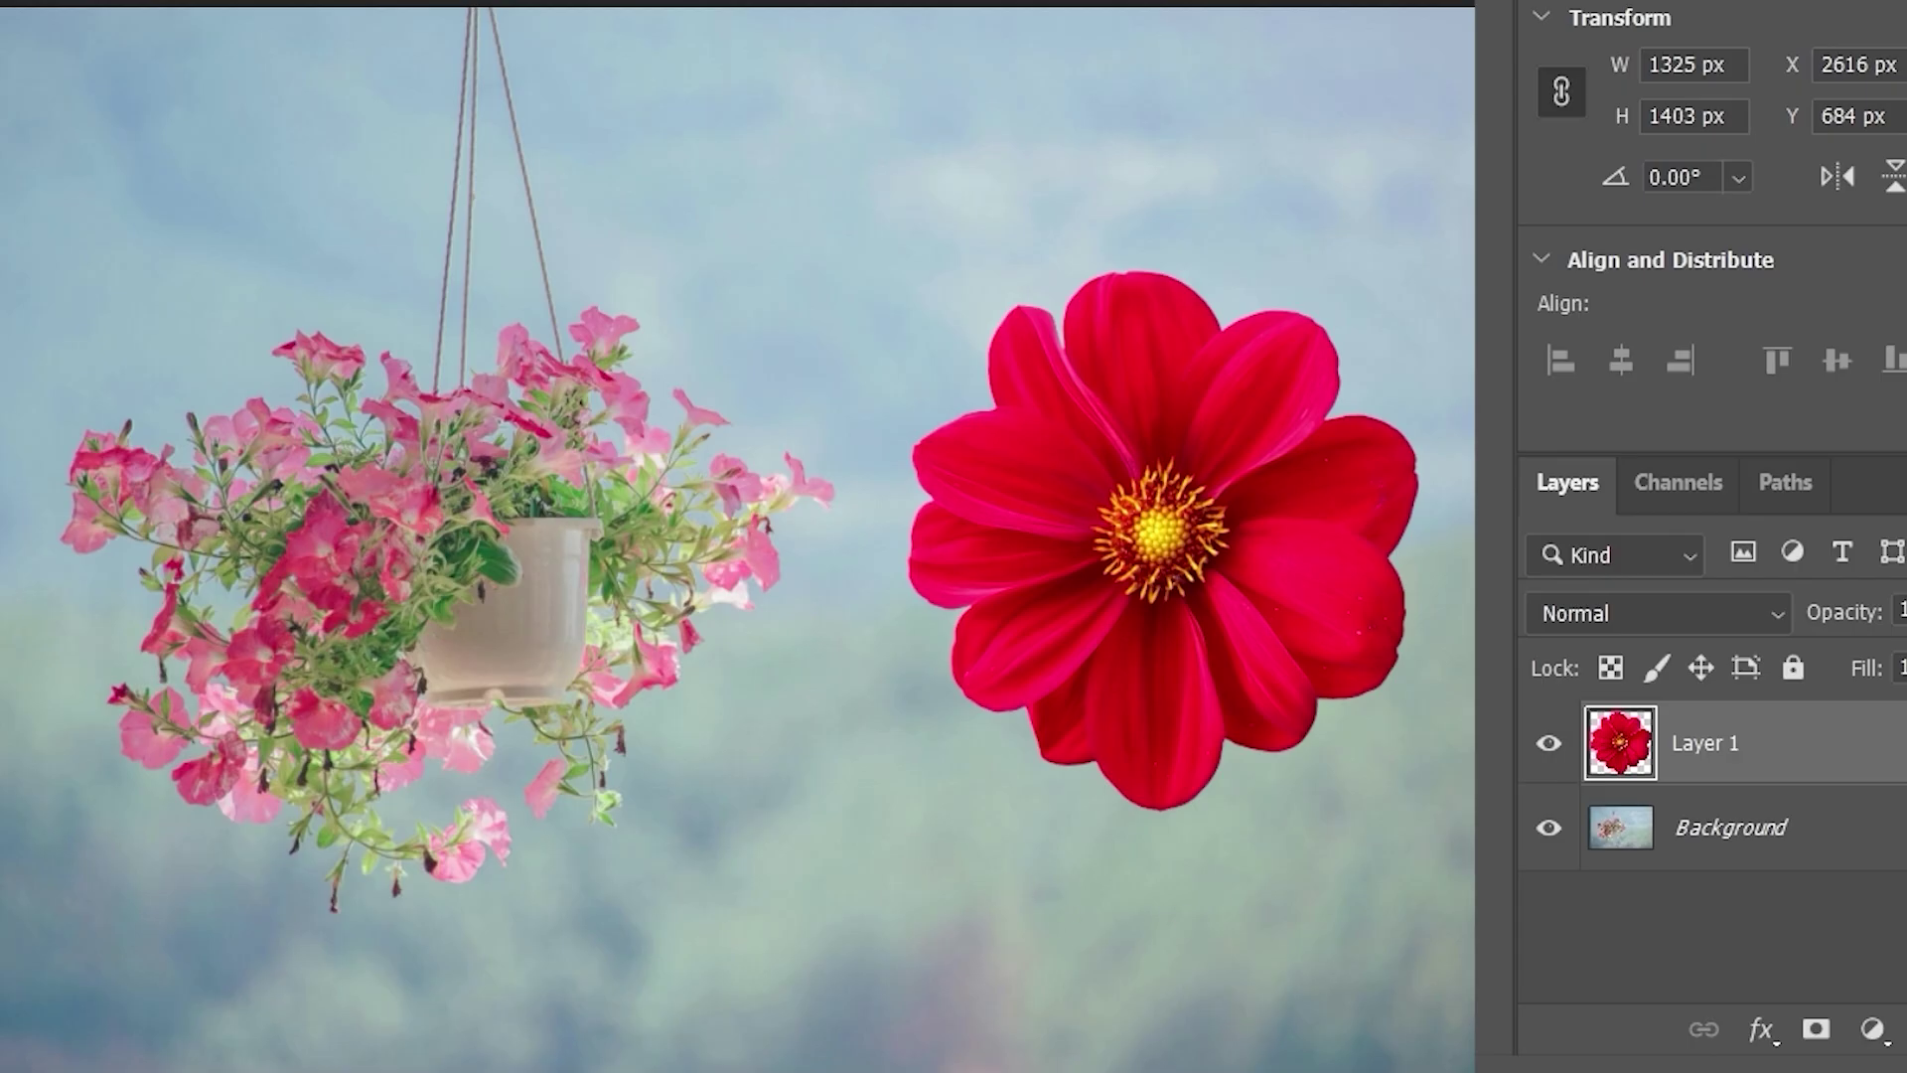
# - Move the large red flower slightly up and to the right, to about X 2726 px and Y 648 px
pyautogui.click(1583, 616)
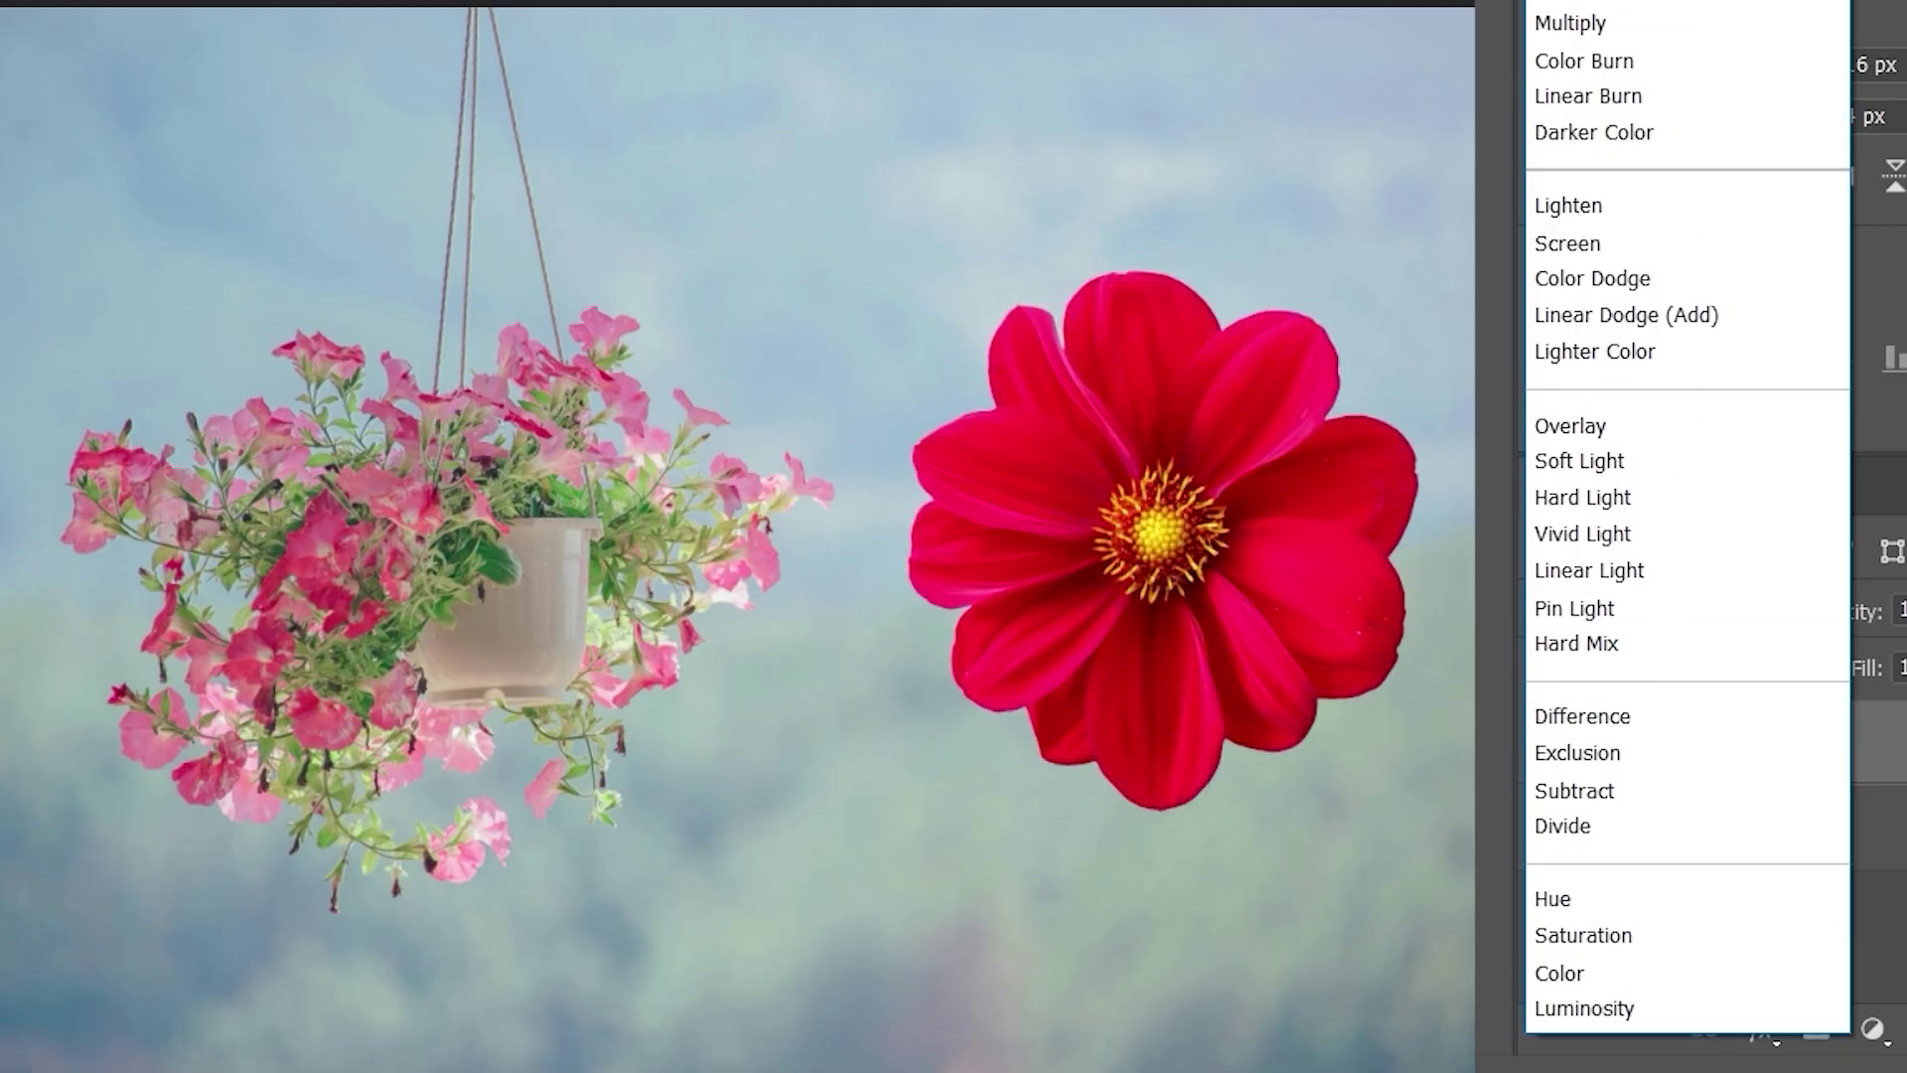
pyautogui.press('Escape')
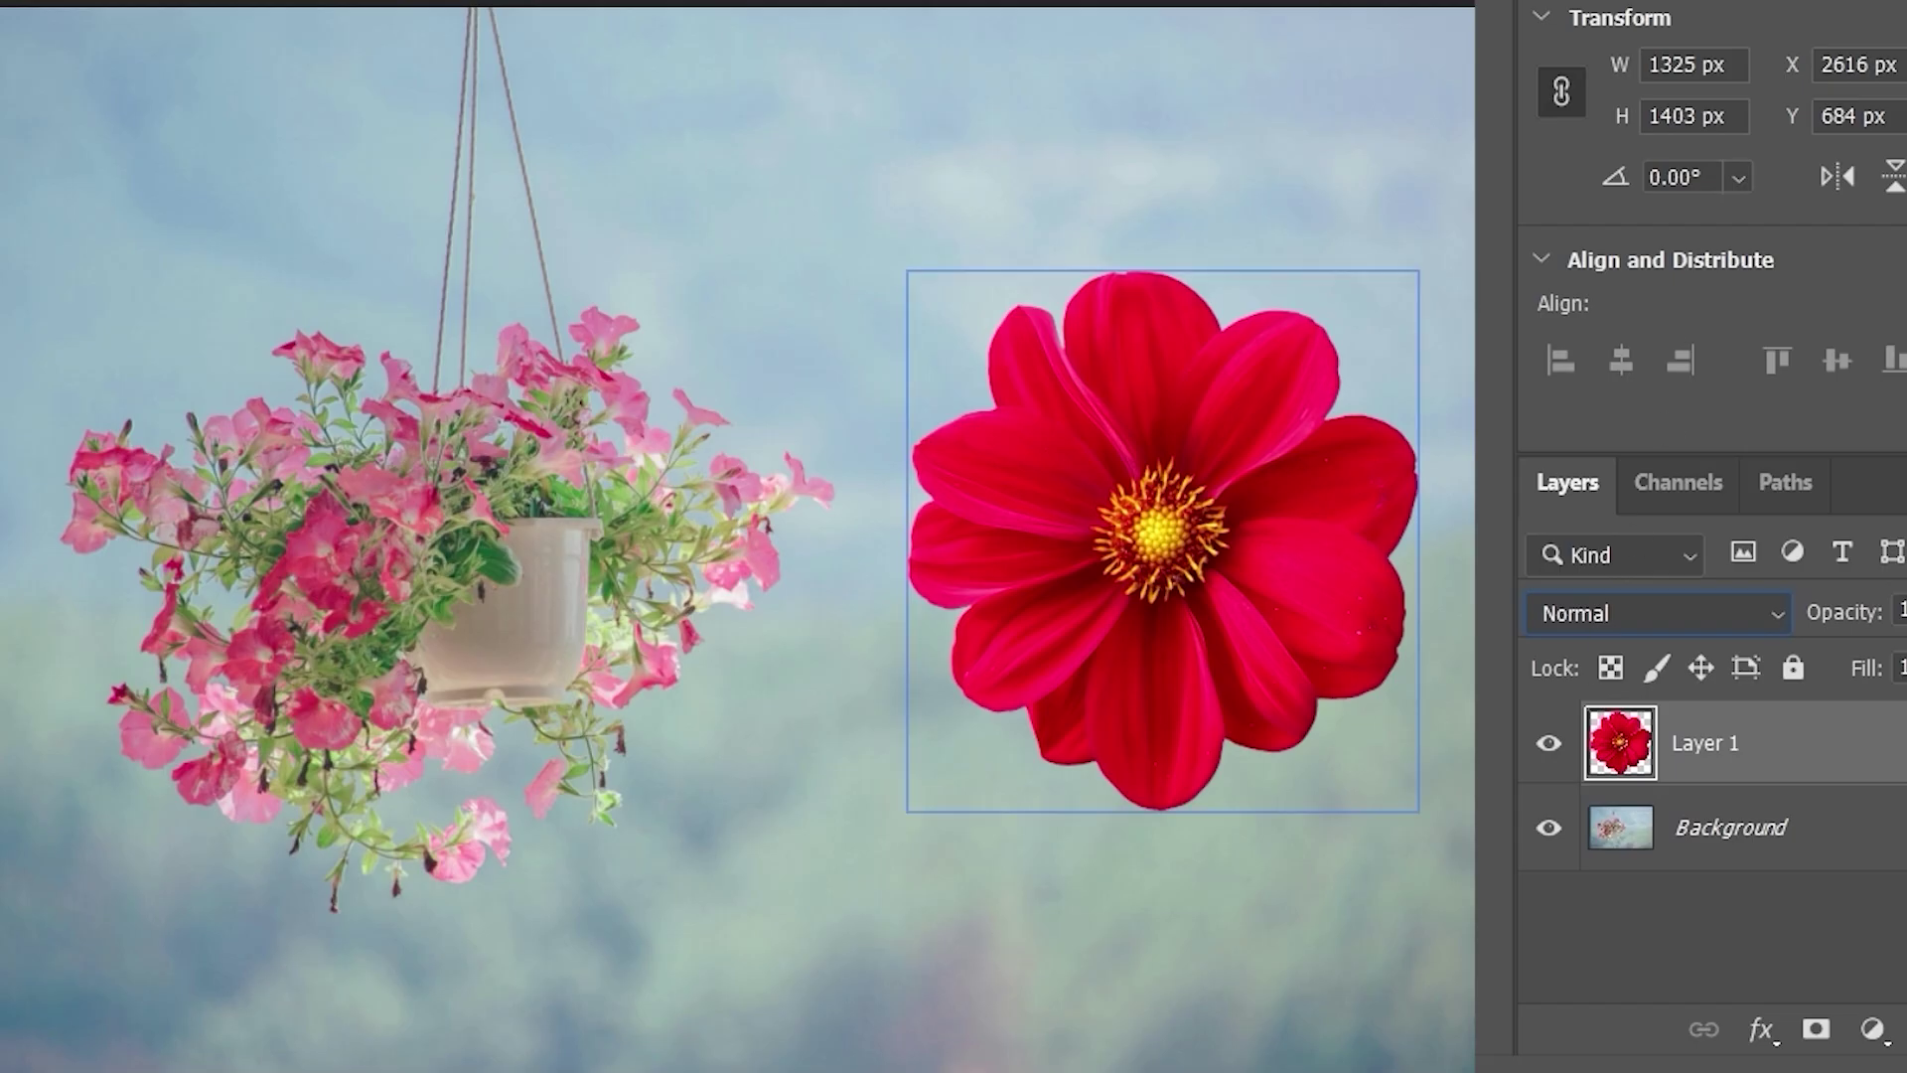
pyautogui.moveTo(1219, 564)
pyautogui.mouseDown()
pyautogui.moveTo(1262, 585)
pyautogui.moveTo(1207, 531)
pyautogui.mouseUp()
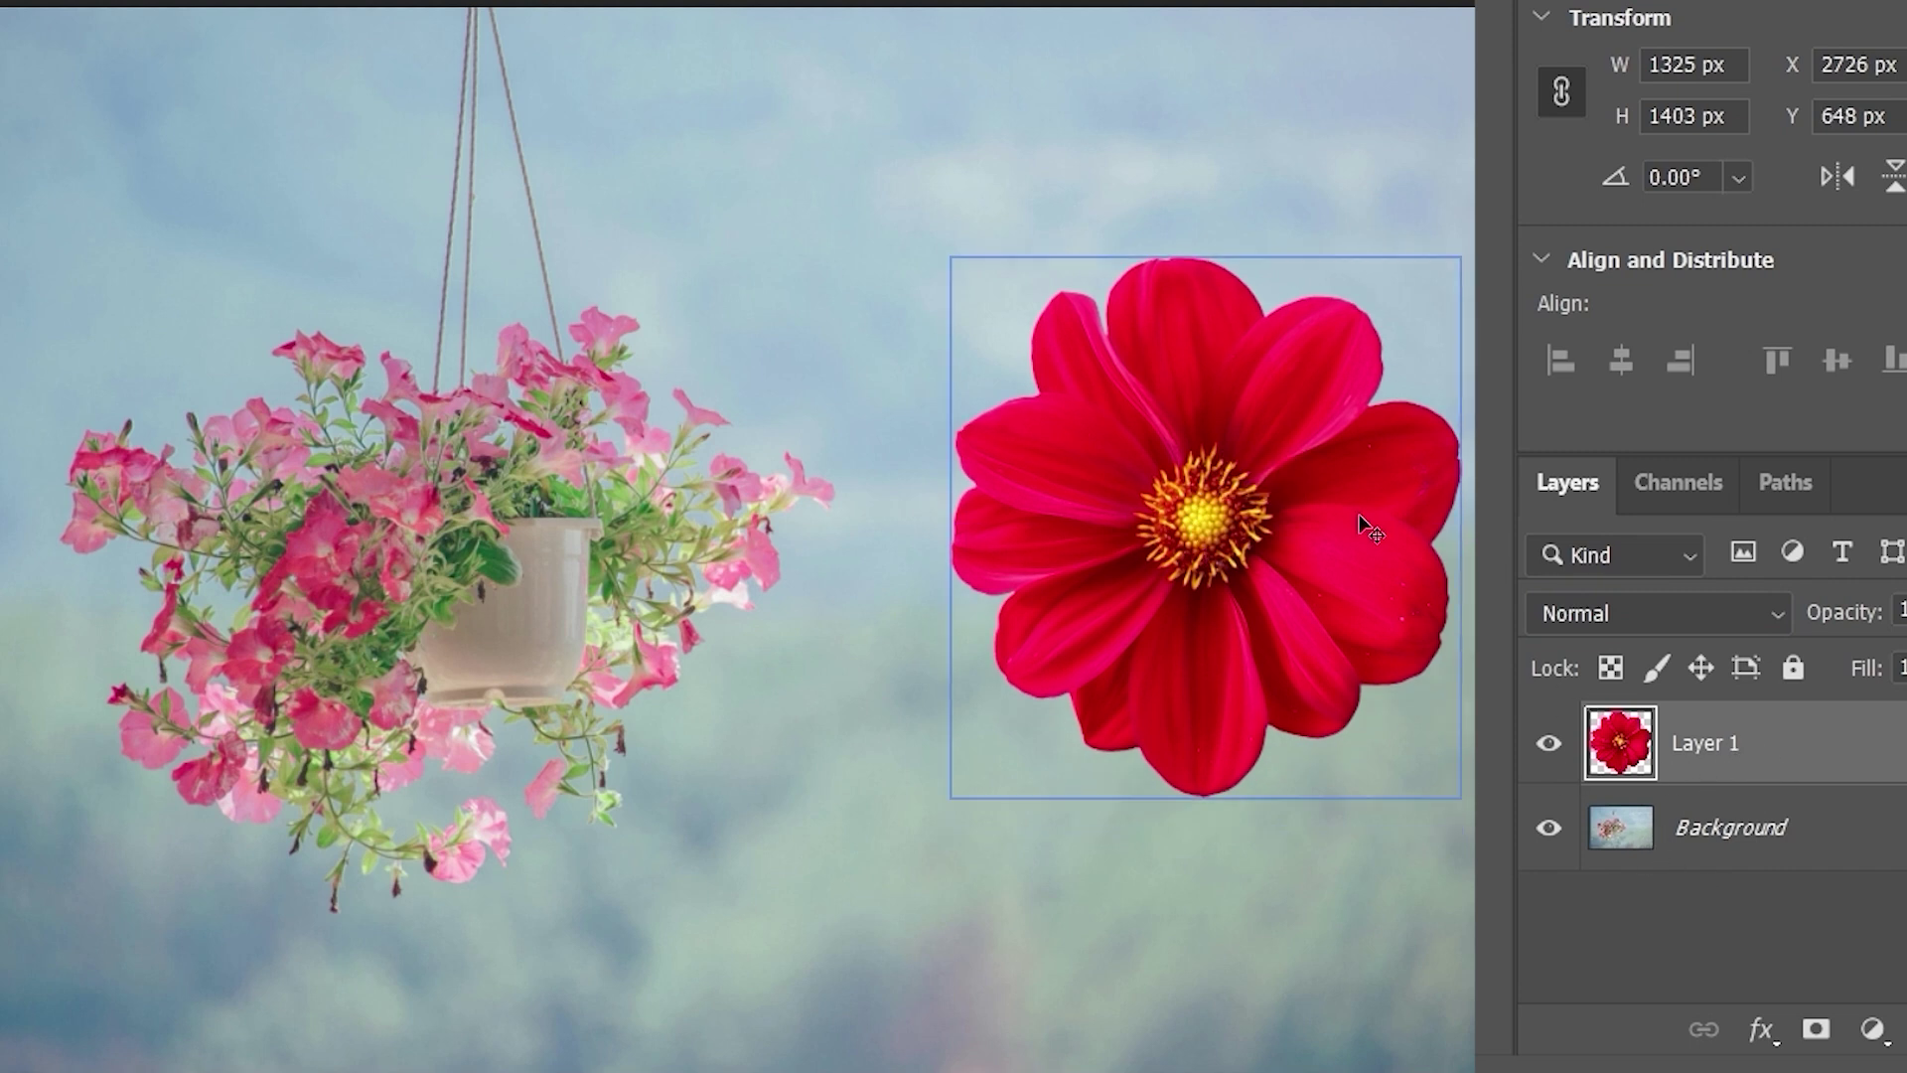
# - Add a Brightness/Contrast adjustment layer above the red flower and group it with the flower layer
pyautogui.click(1873, 1030)
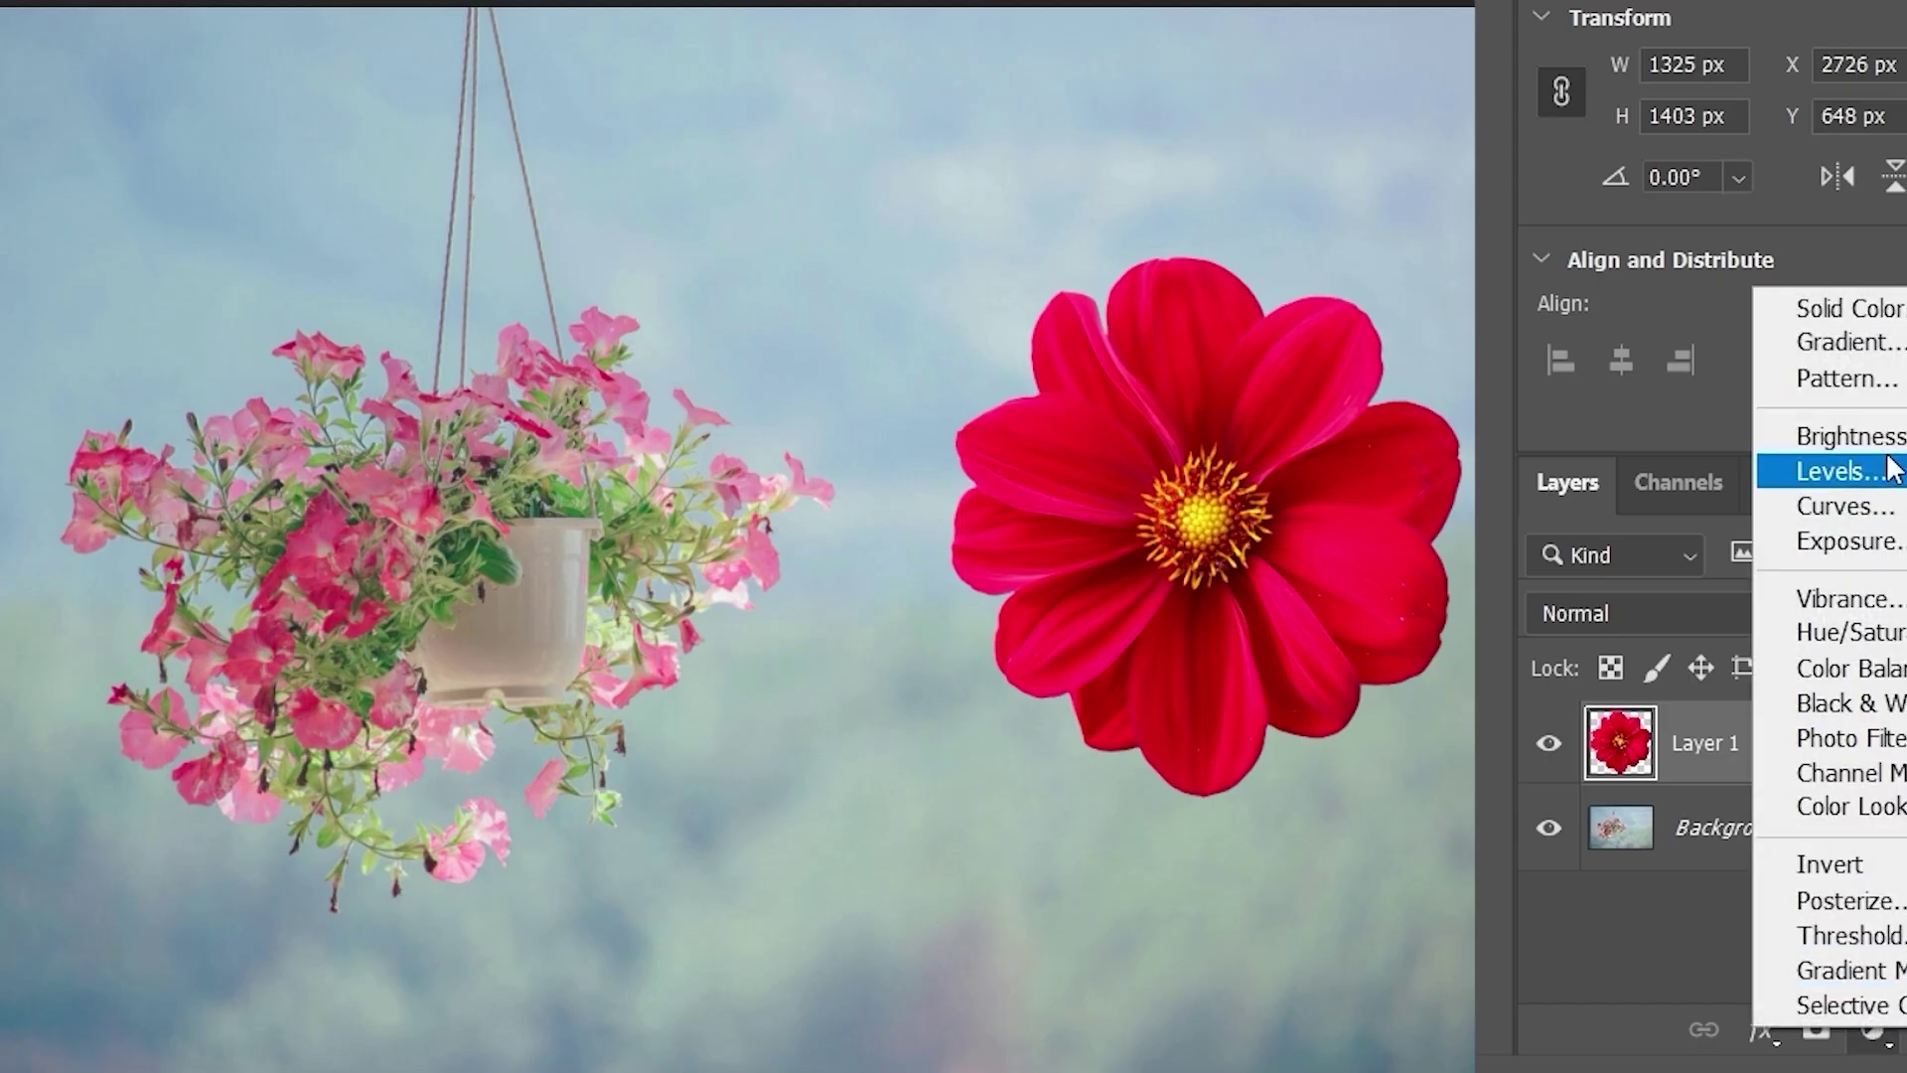
pyautogui.click(1849, 436)
pyautogui.click(1694, 830)
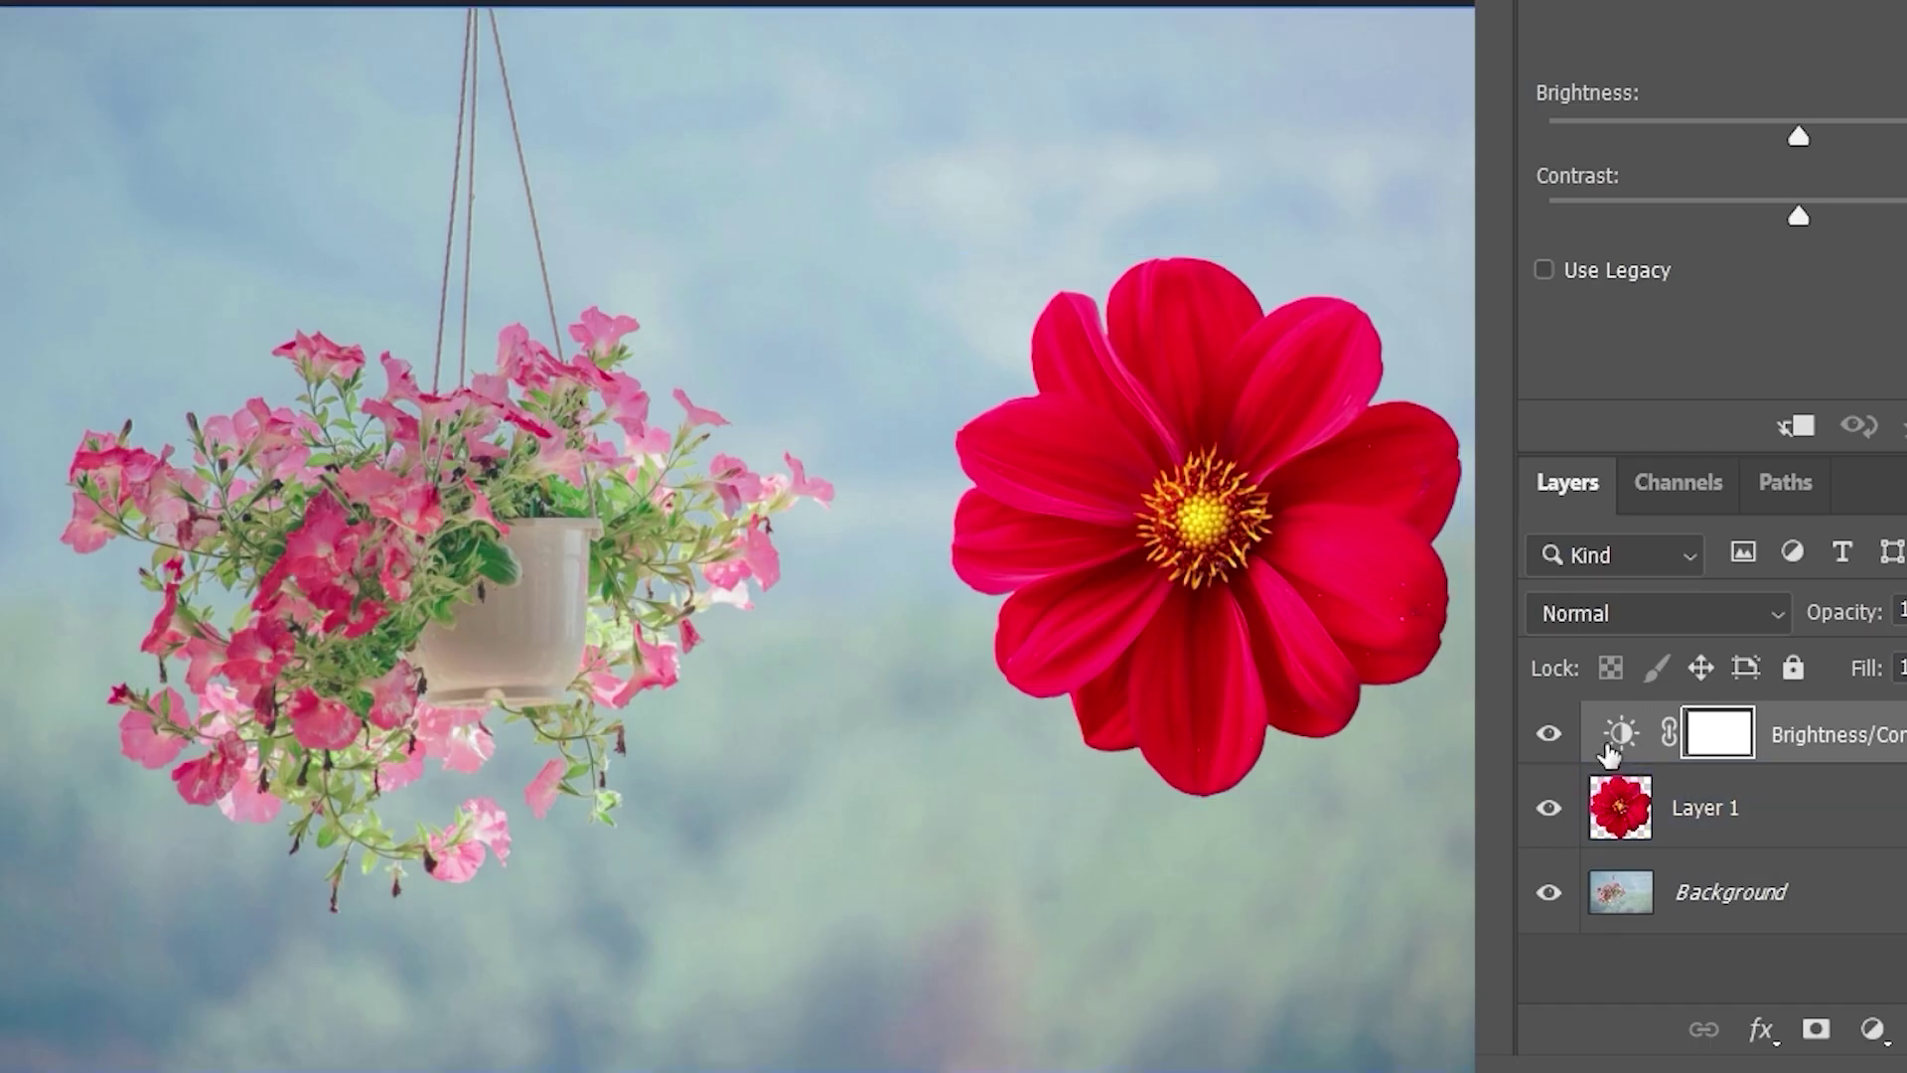
pyautogui.click(1651, 817)
pyautogui.hotkey('ctrl', 'g')
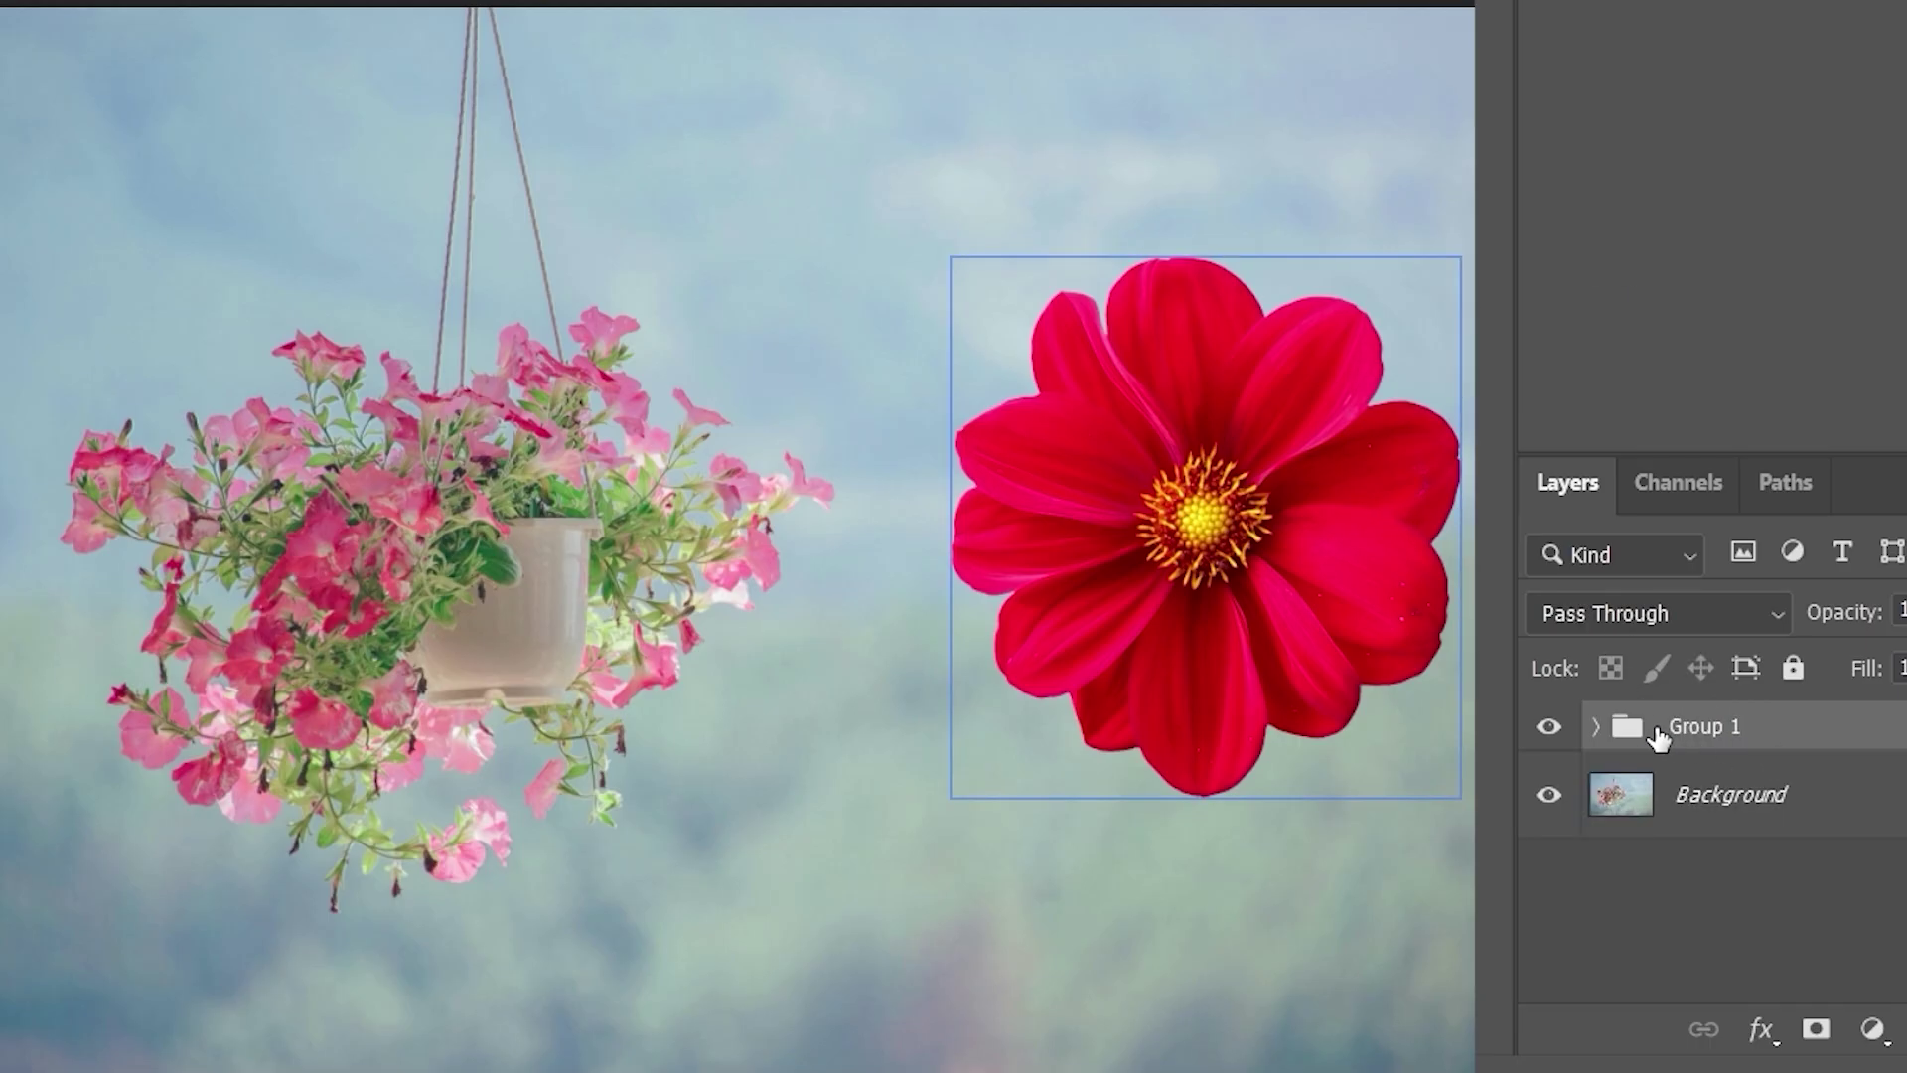
# - Set the group's blend mode to Normal and expand the group to show its layers
pyautogui.click(1587, 612)
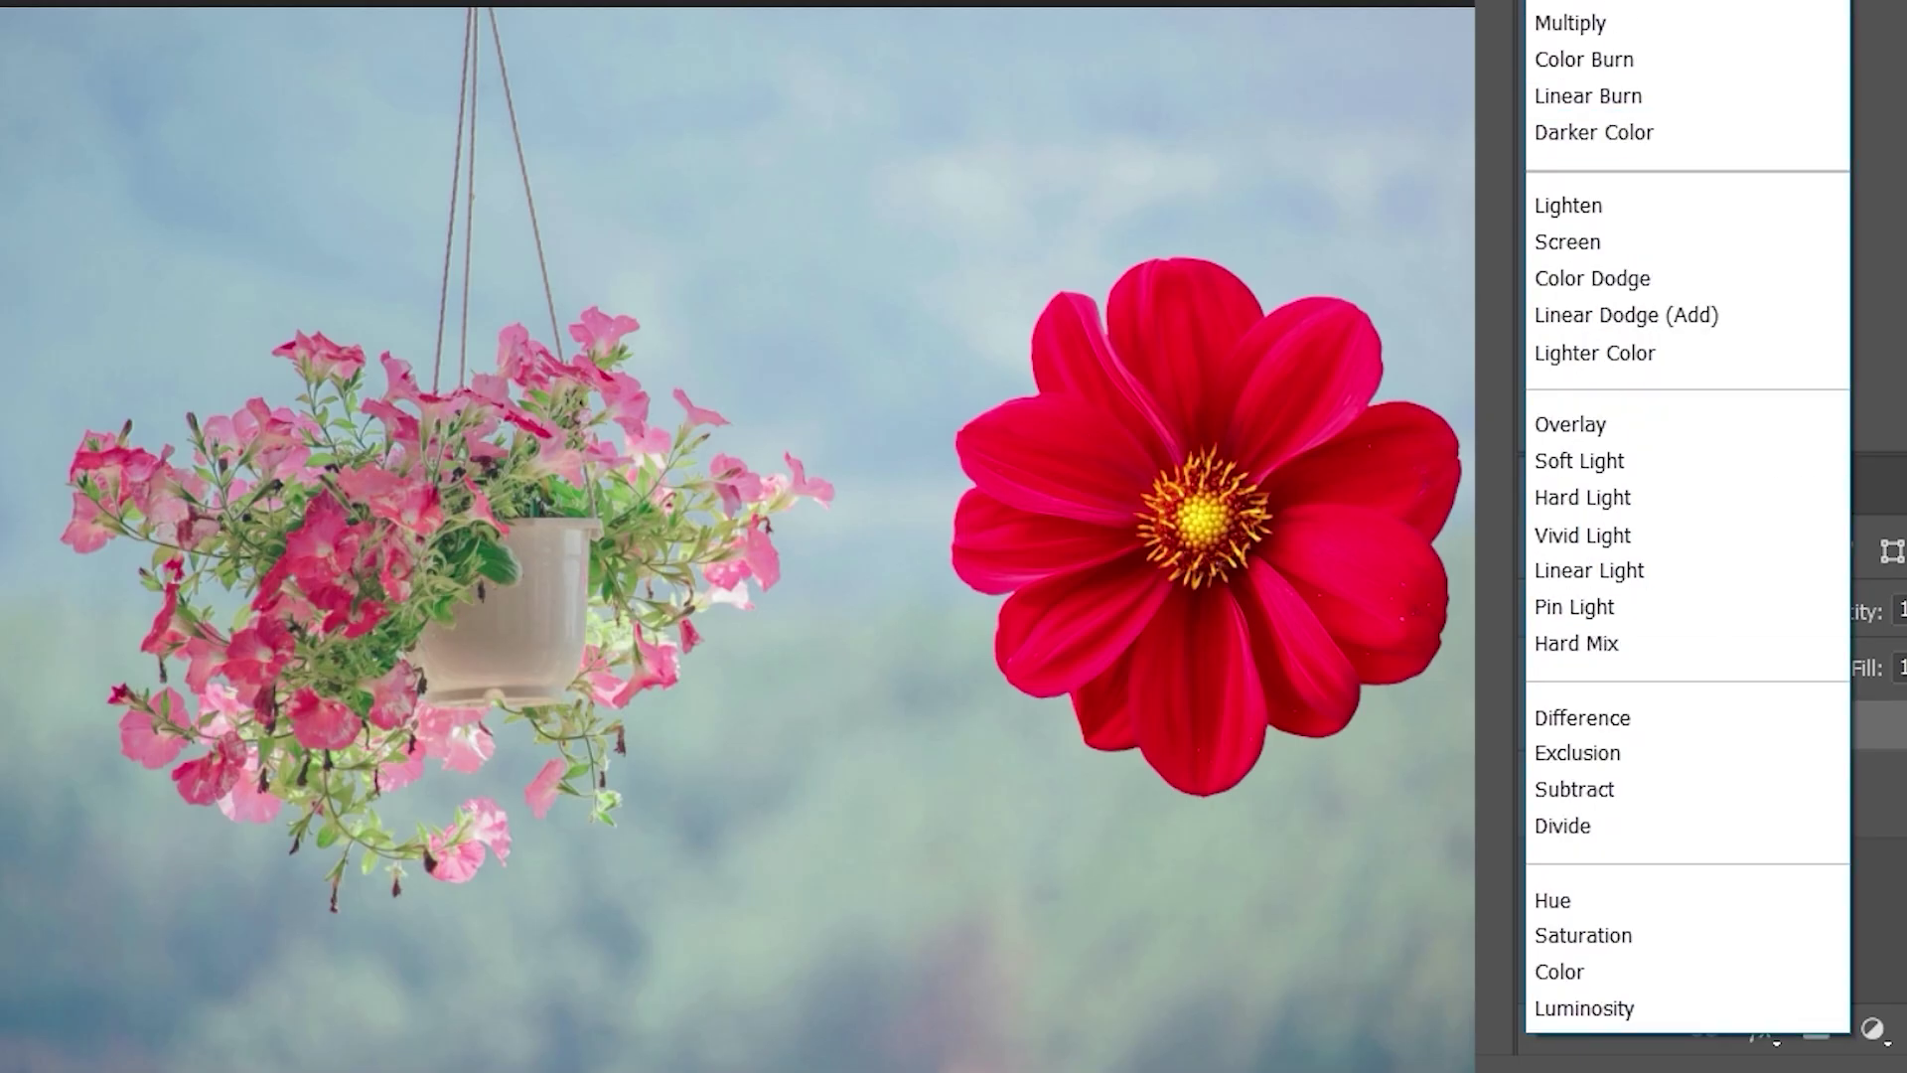
pyautogui.press('Escape')
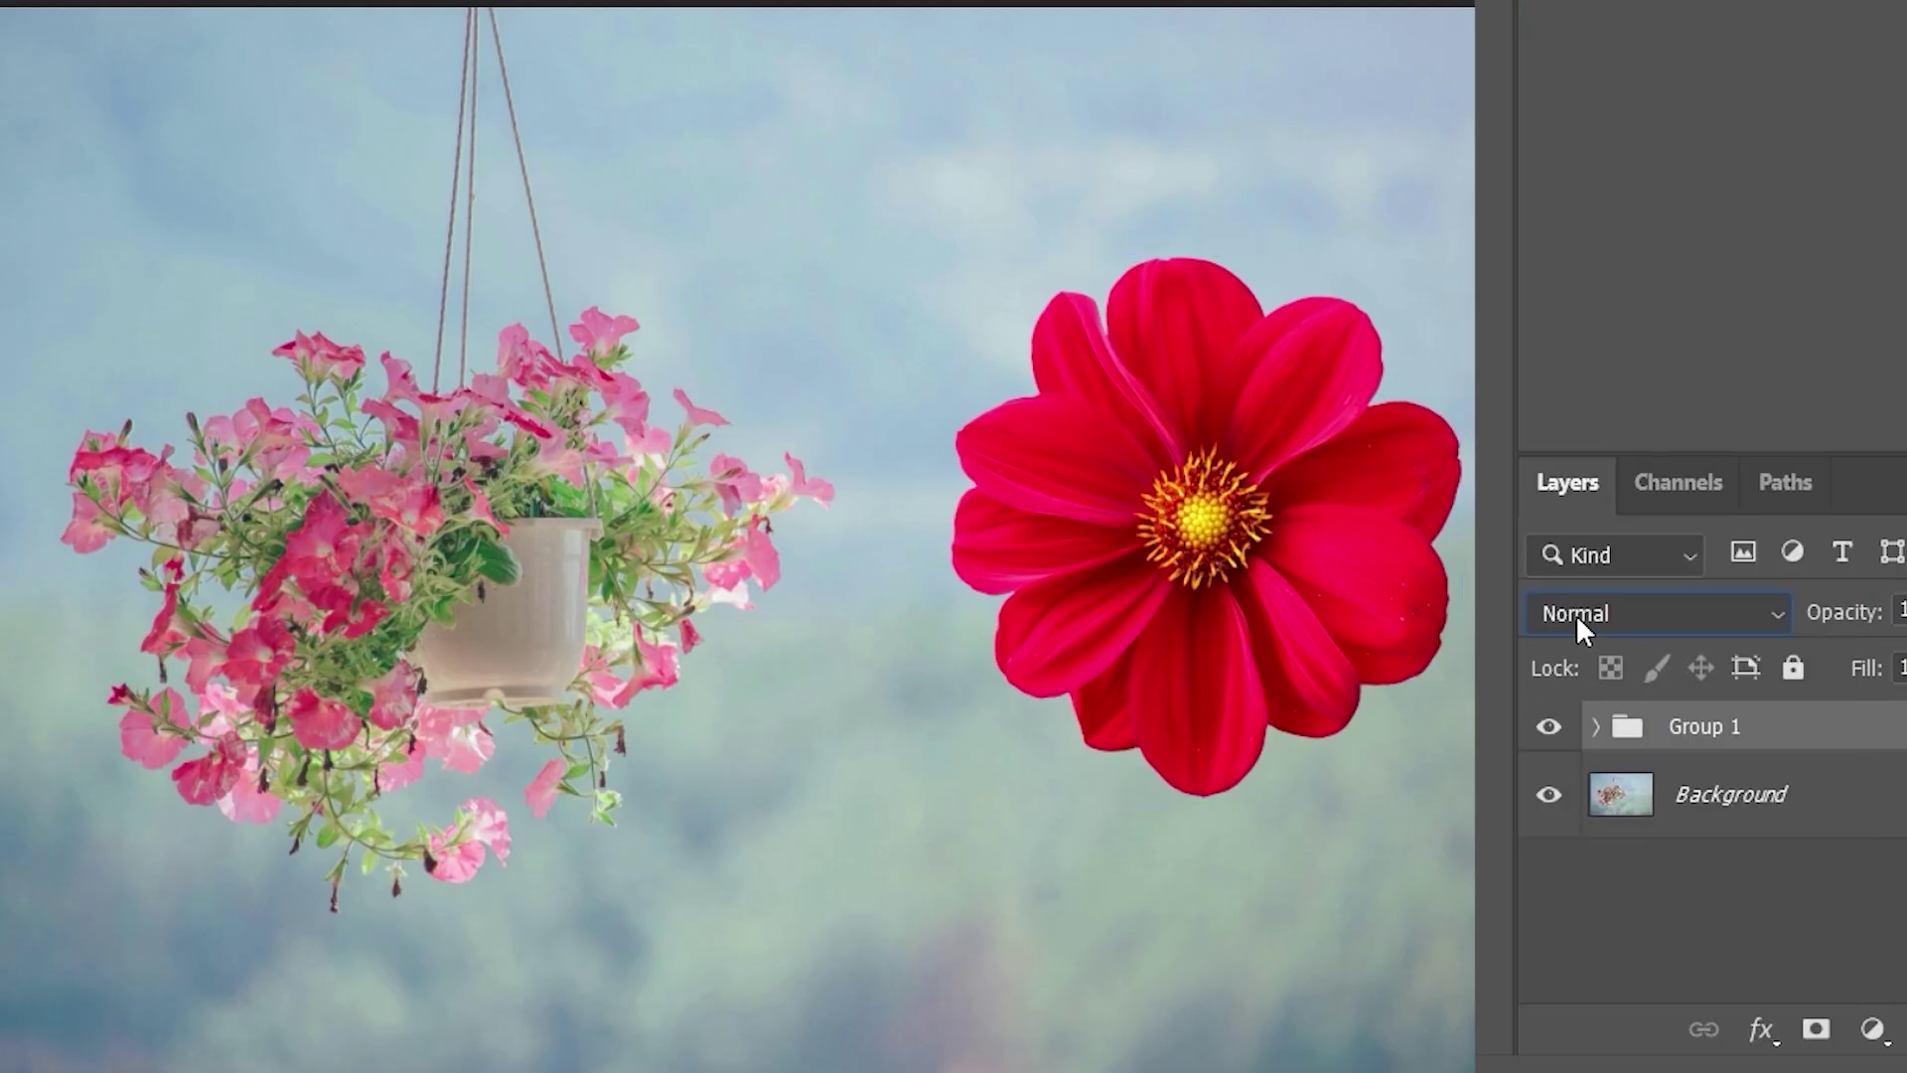
pyautogui.click(1597, 728)
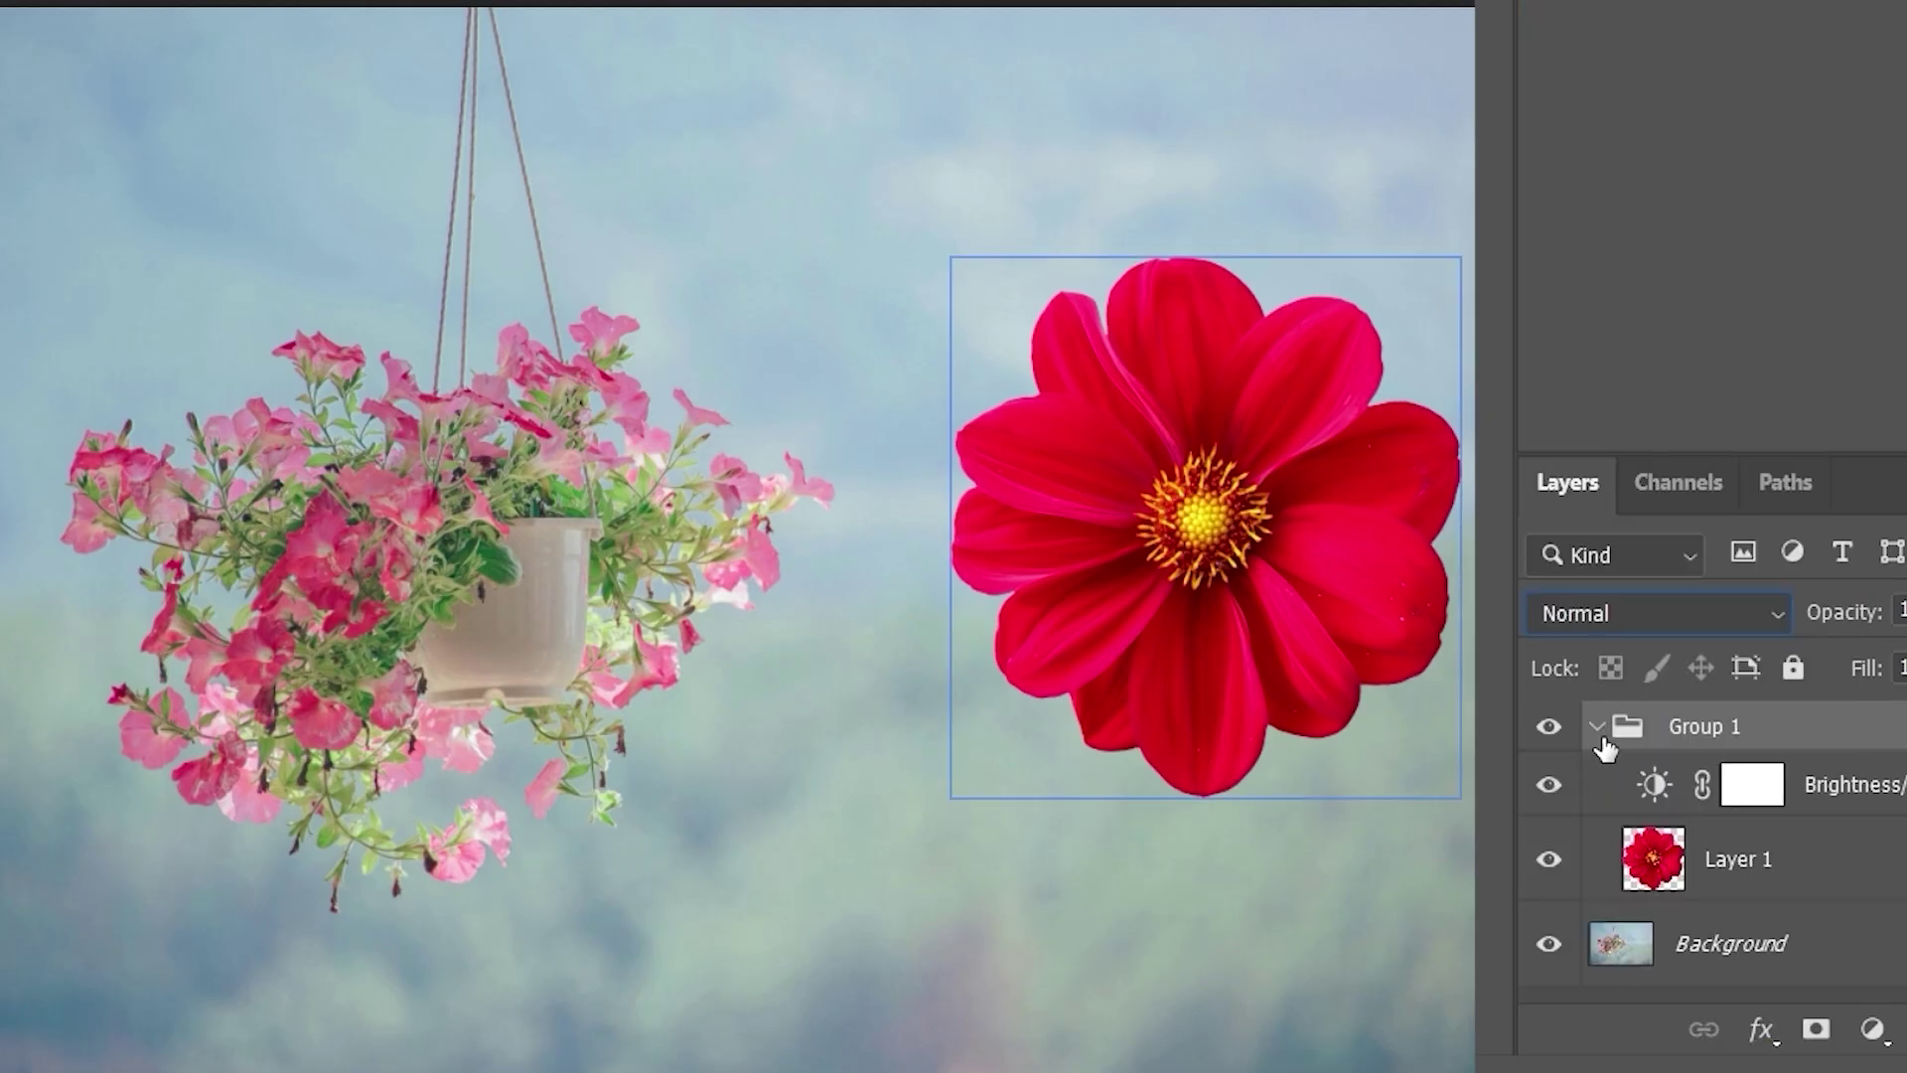
# - Lower the brightness slightly in the group's Brightness/Contrast adjustment and examine its effect on the red flower
pyautogui.click(1686, 798)
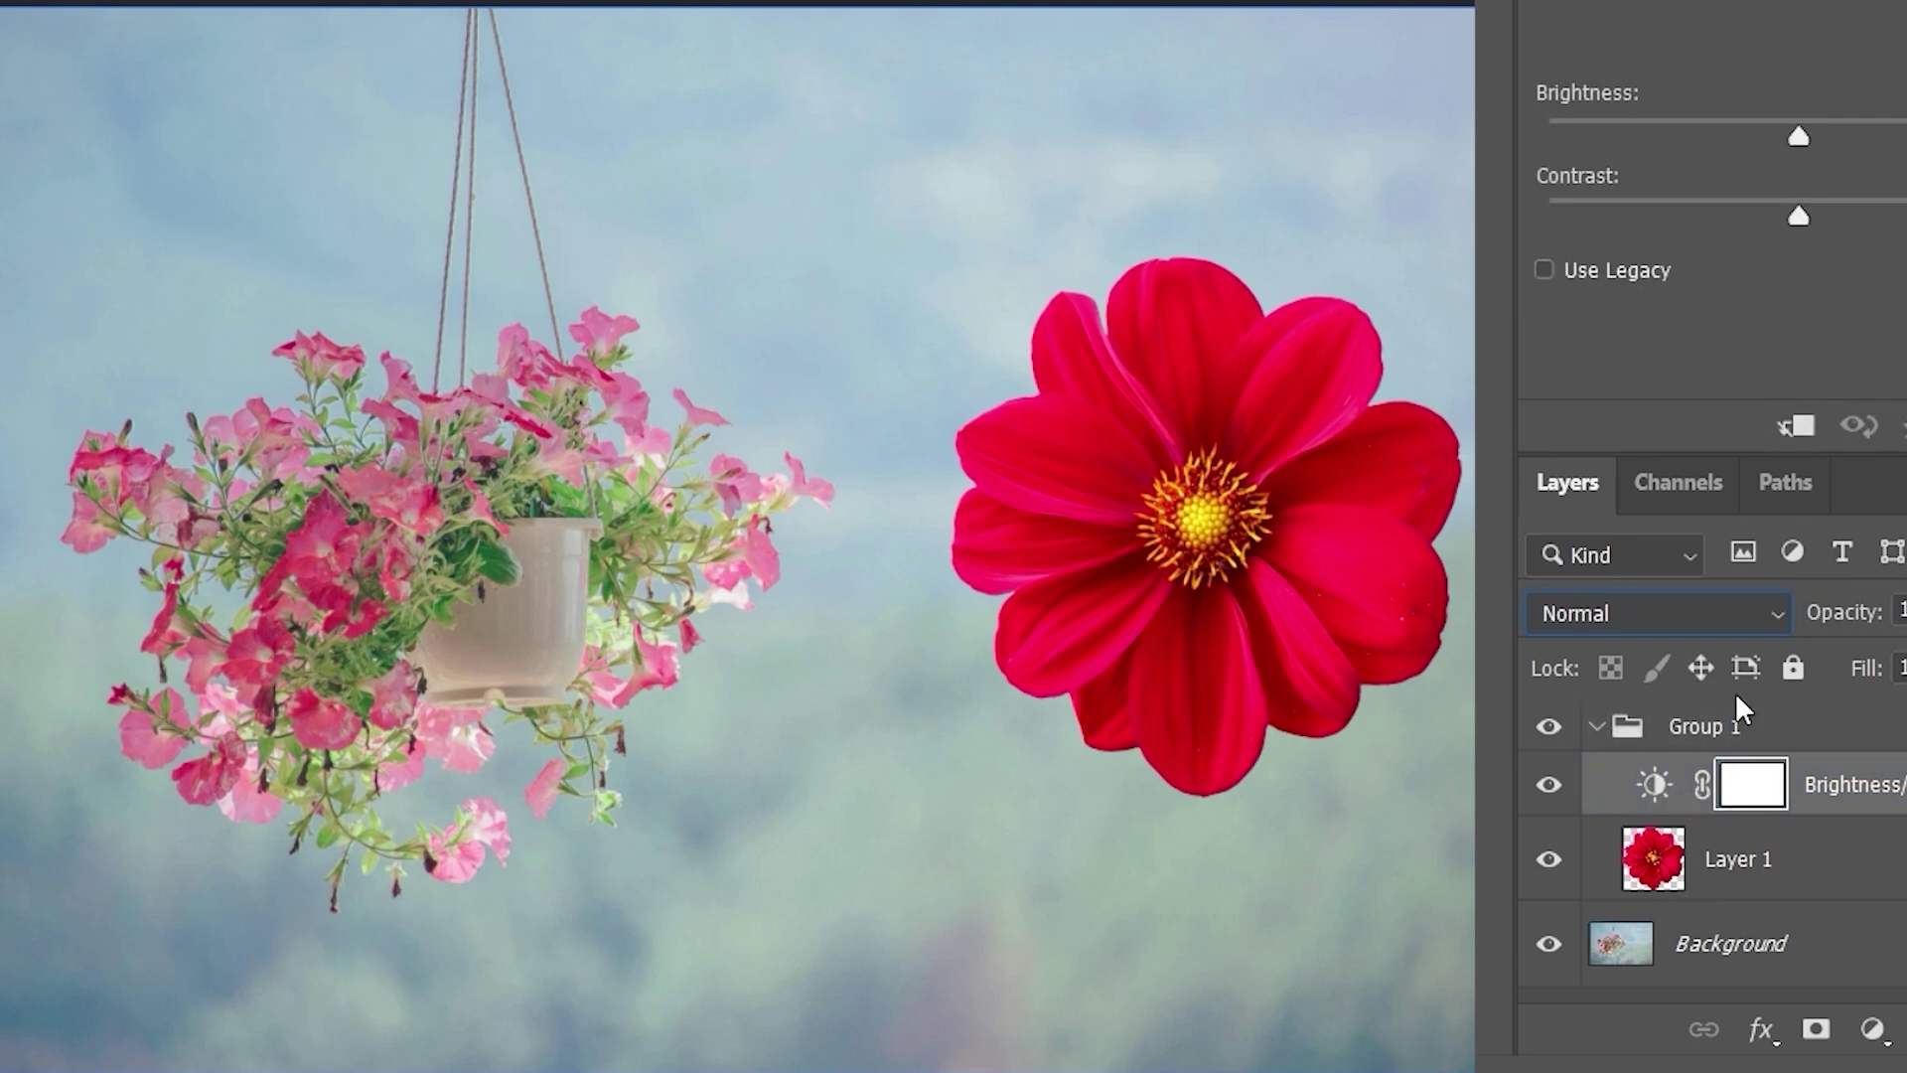
pyautogui.moveTo(1799, 136)
pyautogui.mouseDown()
pyautogui.moveTo(1906, 137)
pyautogui.moveTo(1653, 141)
pyautogui.moveTo(1763, 136)
pyautogui.mouseUp()
pyautogui.click(1137, 392)
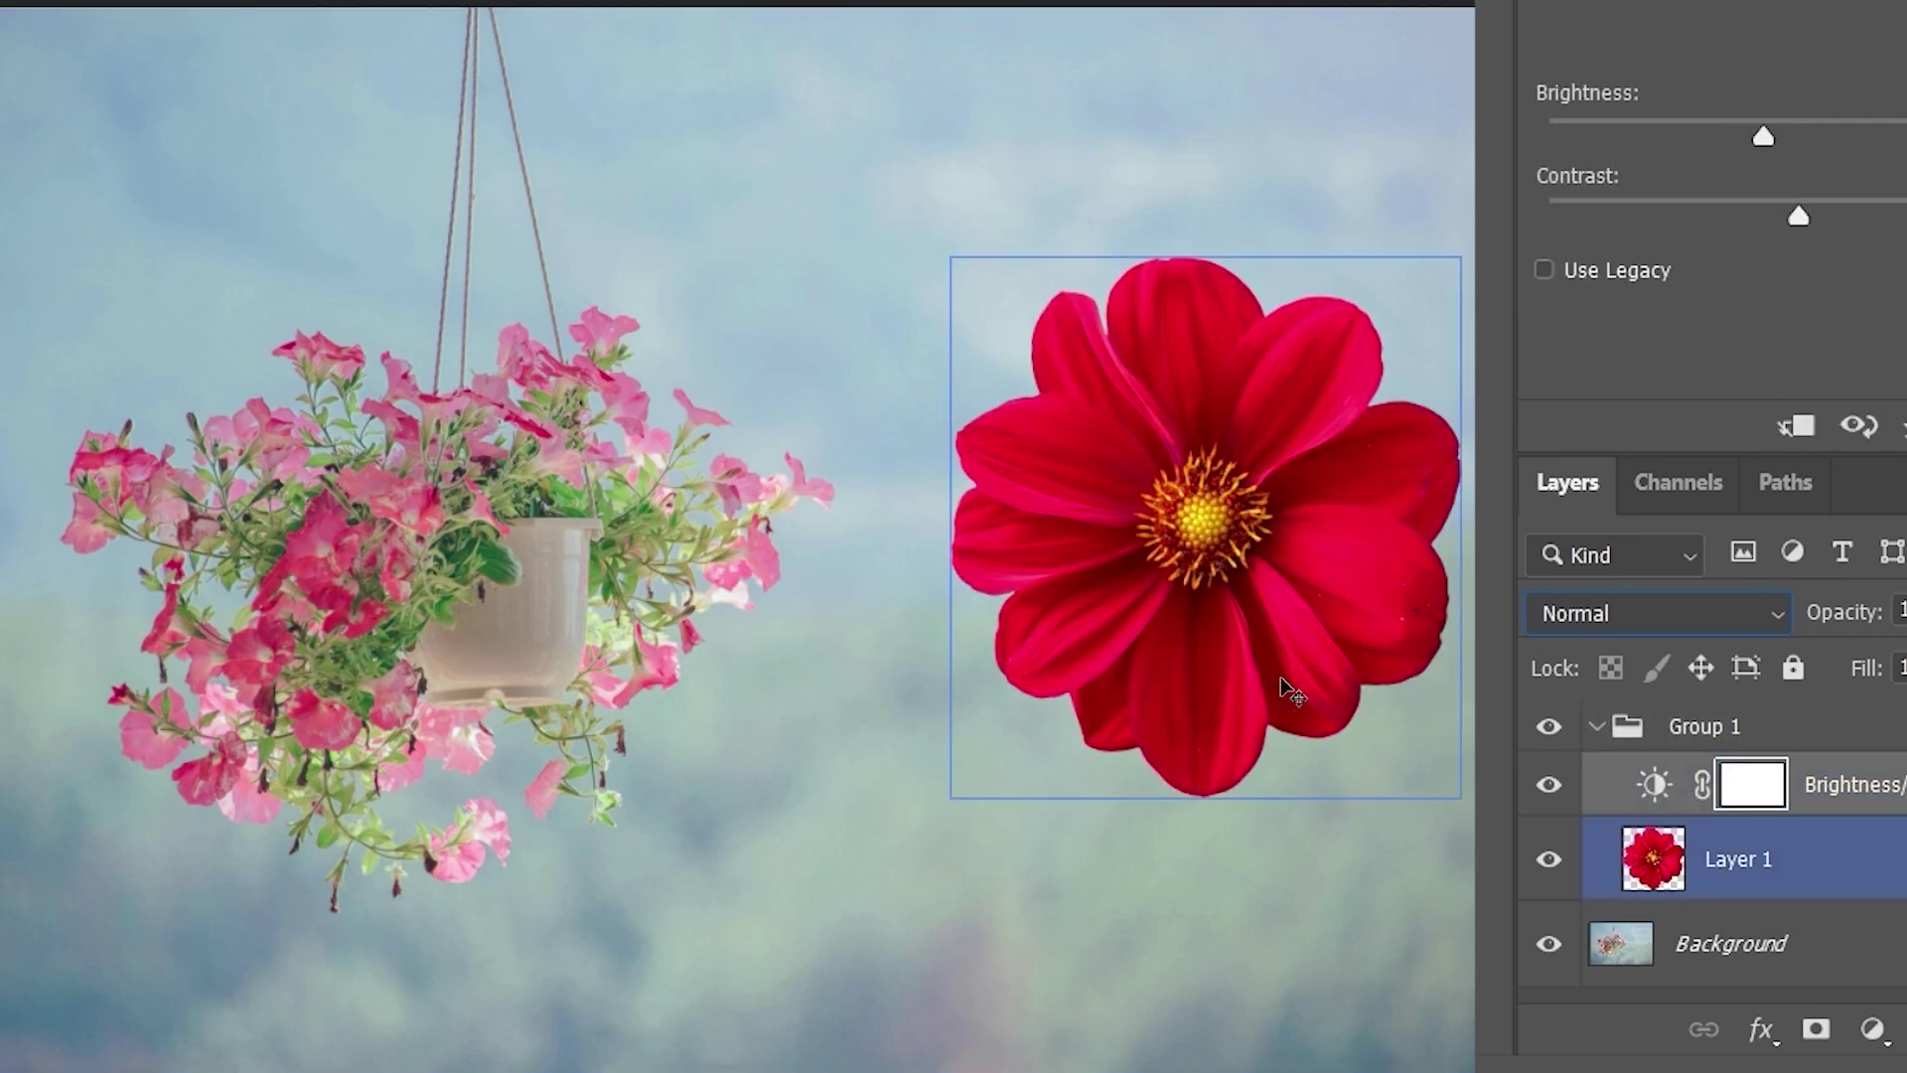
pyautogui.keyDown('ctrl'); pyautogui.click(1682, 840); pyautogui.keyUp('ctrl')
pyautogui.click(1690, 896)
pyautogui.keyDown('ctrl'); pyautogui.click(1690, 891); pyautogui.keyUp('ctrl')
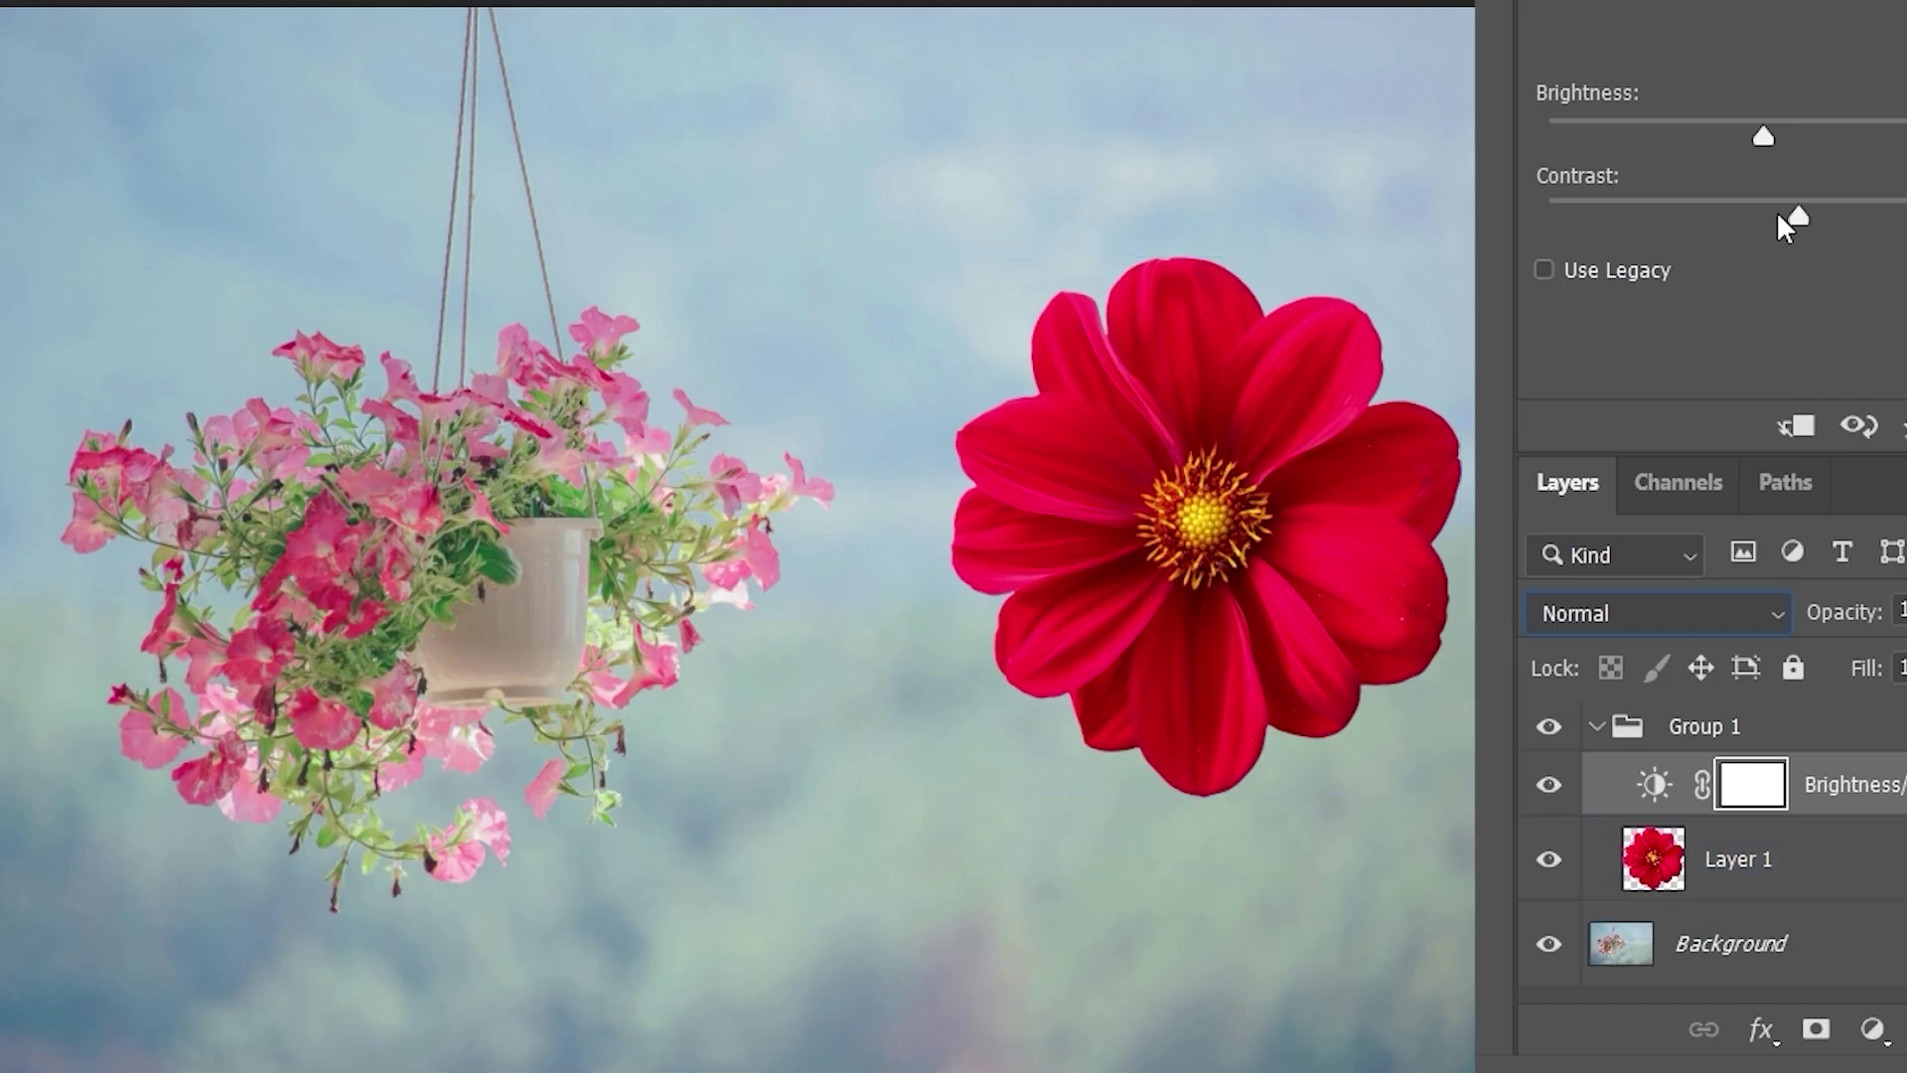
# - Lower the brightness further in the group's Brightness/Contrast adjustment and examine its effect on the red flower and the background
pyautogui.moveTo(1763, 136); pyautogui.dragTo(1702, 137)
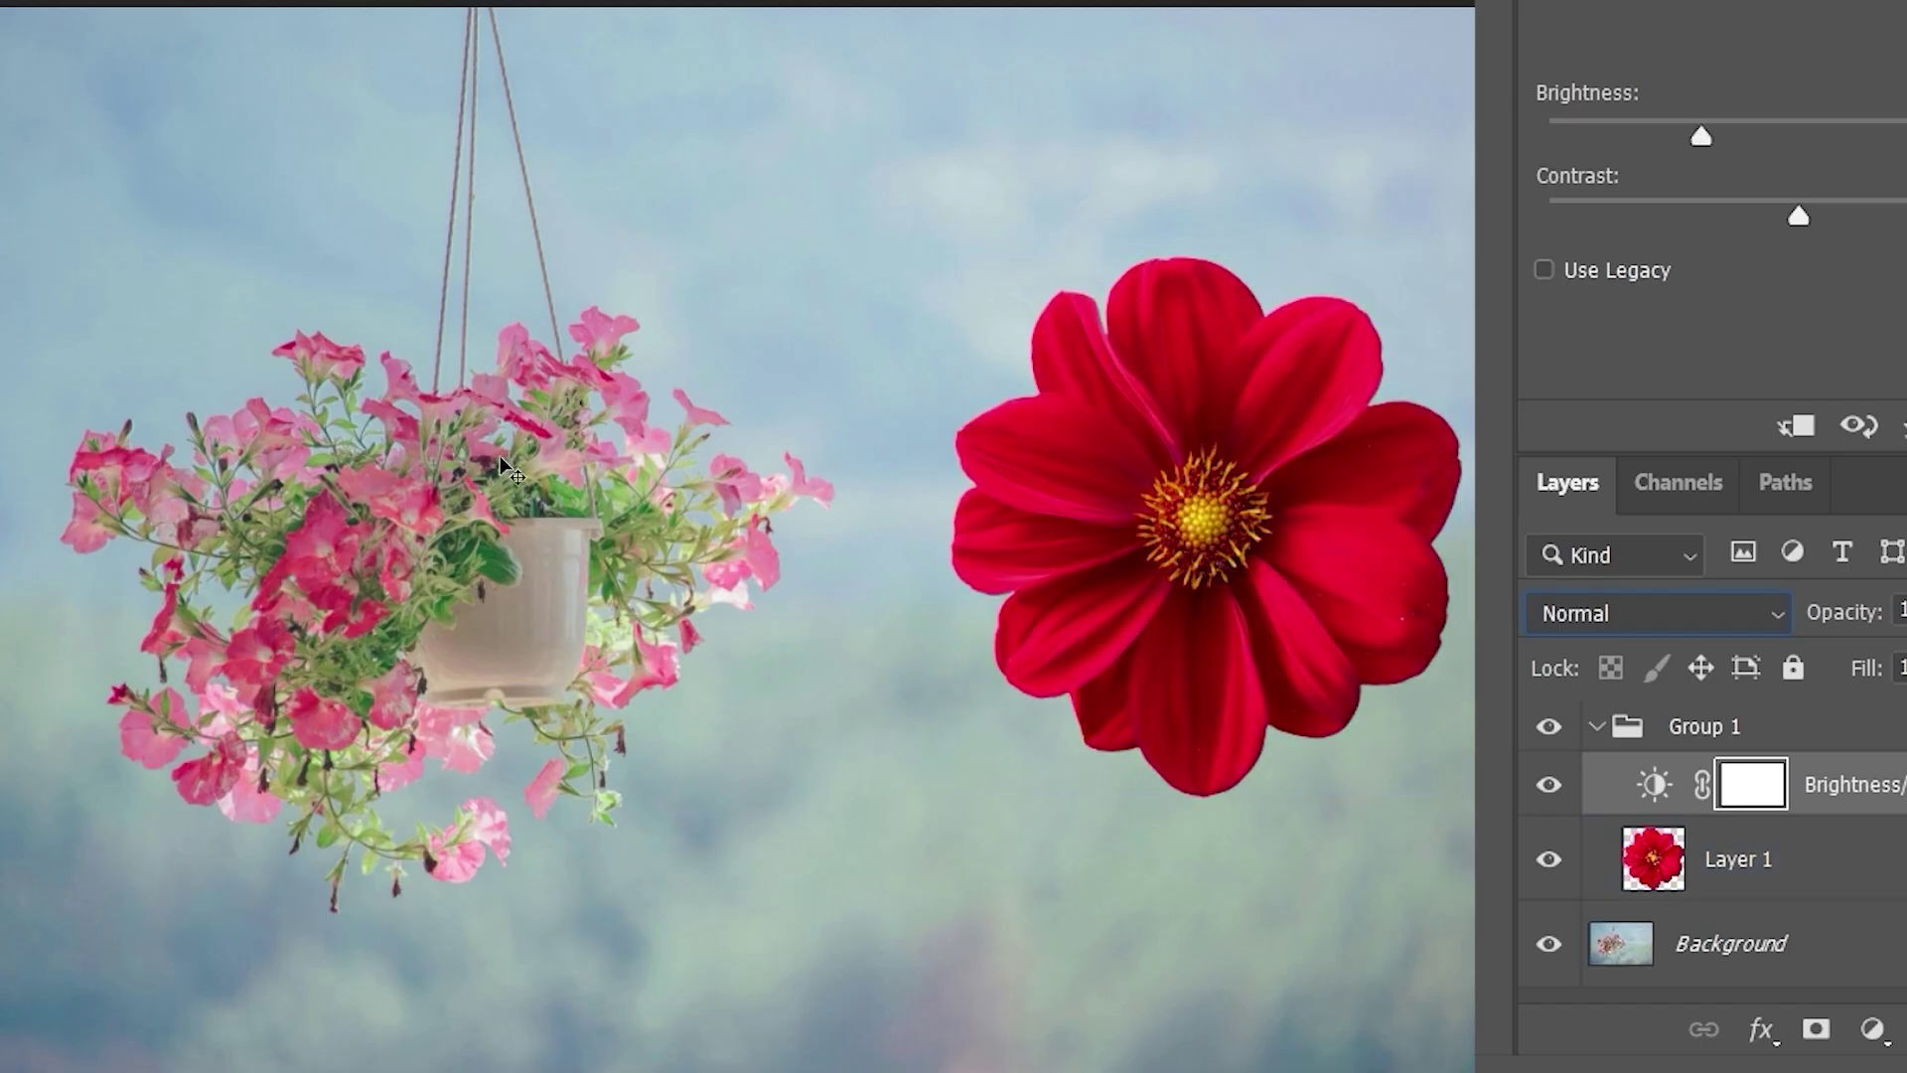
pyautogui.moveTo(1675, 123)
pyautogui.mouseDown()
pyautogui.moveTo(1583, 121)
pyautogui.moveTo(1857, 136)
pyautogui.moveTo(1683, 130)
pyautogui.moveTo(1702, 136)
pyautogui.mouseUp()
pyautogui.click(1586, 723)
pyautogui.click(1596, 735)
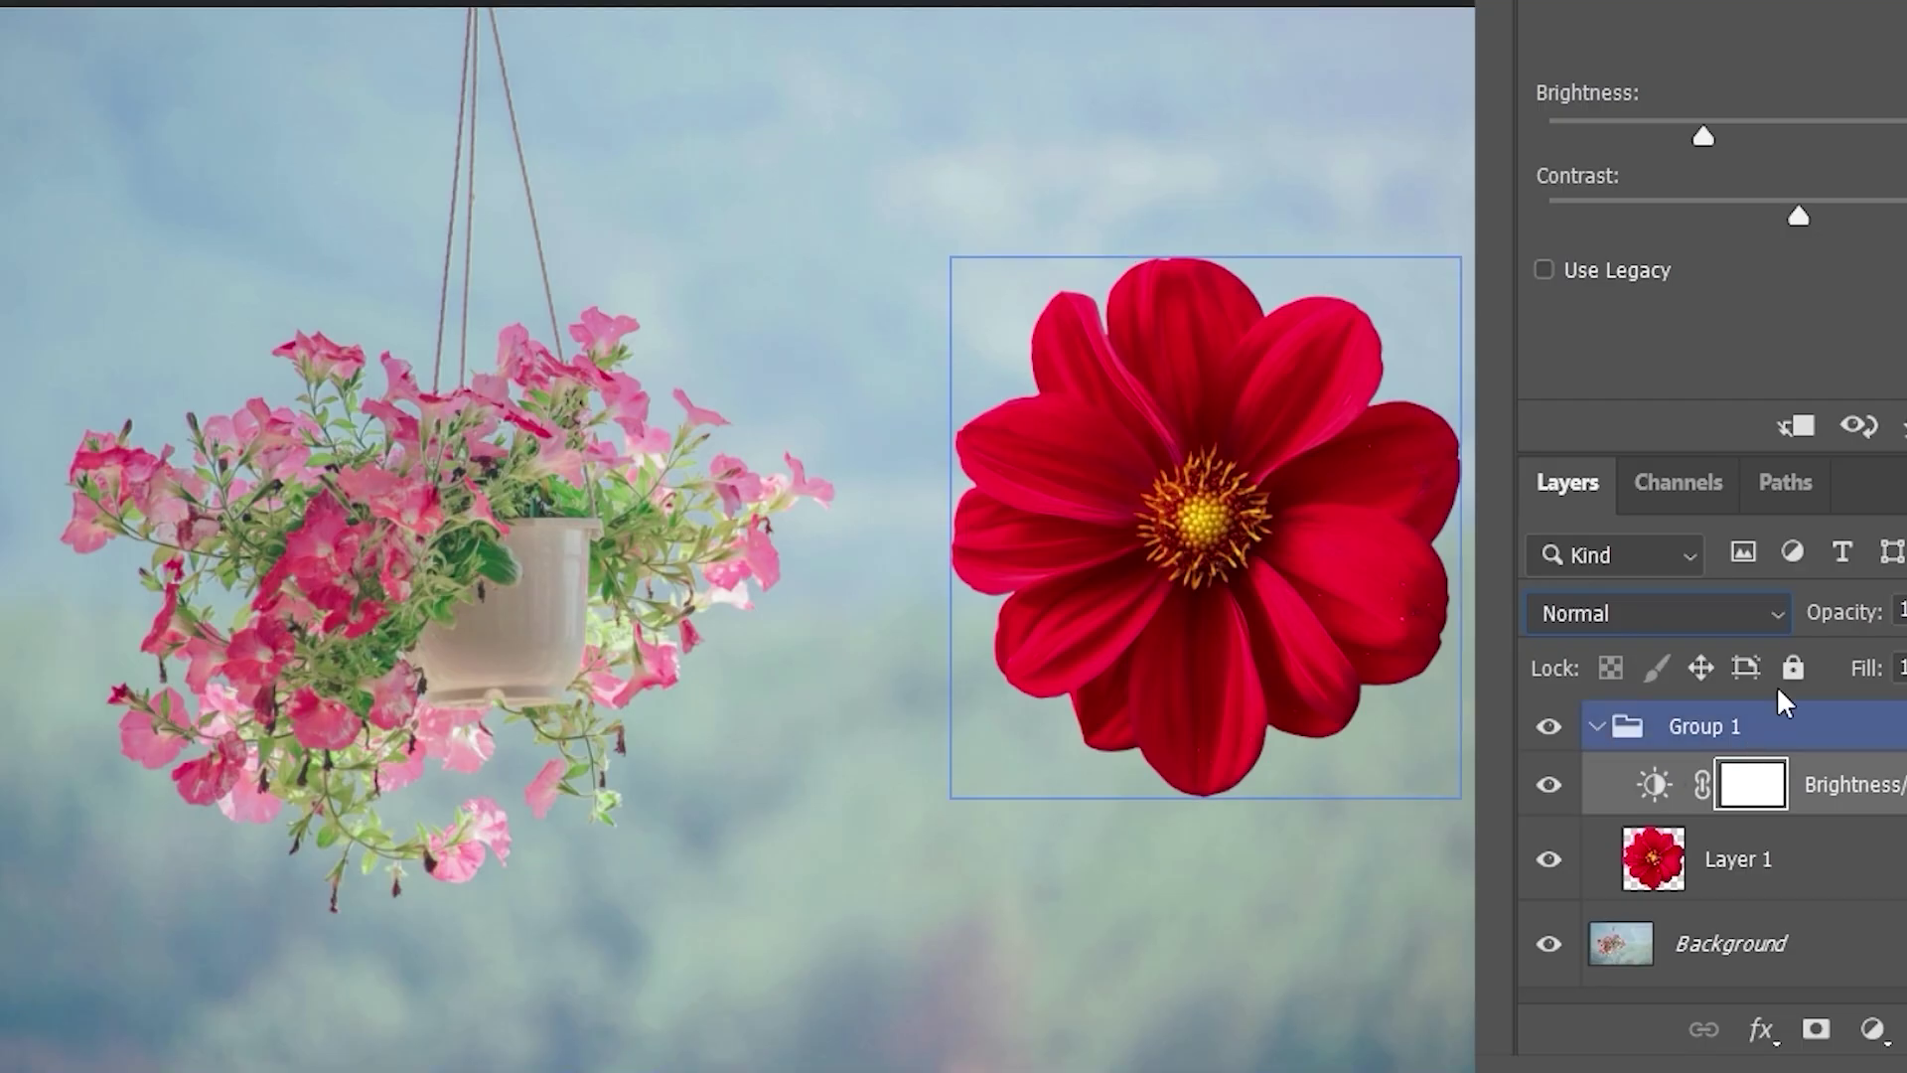
pyautogui.click(1182, 437)
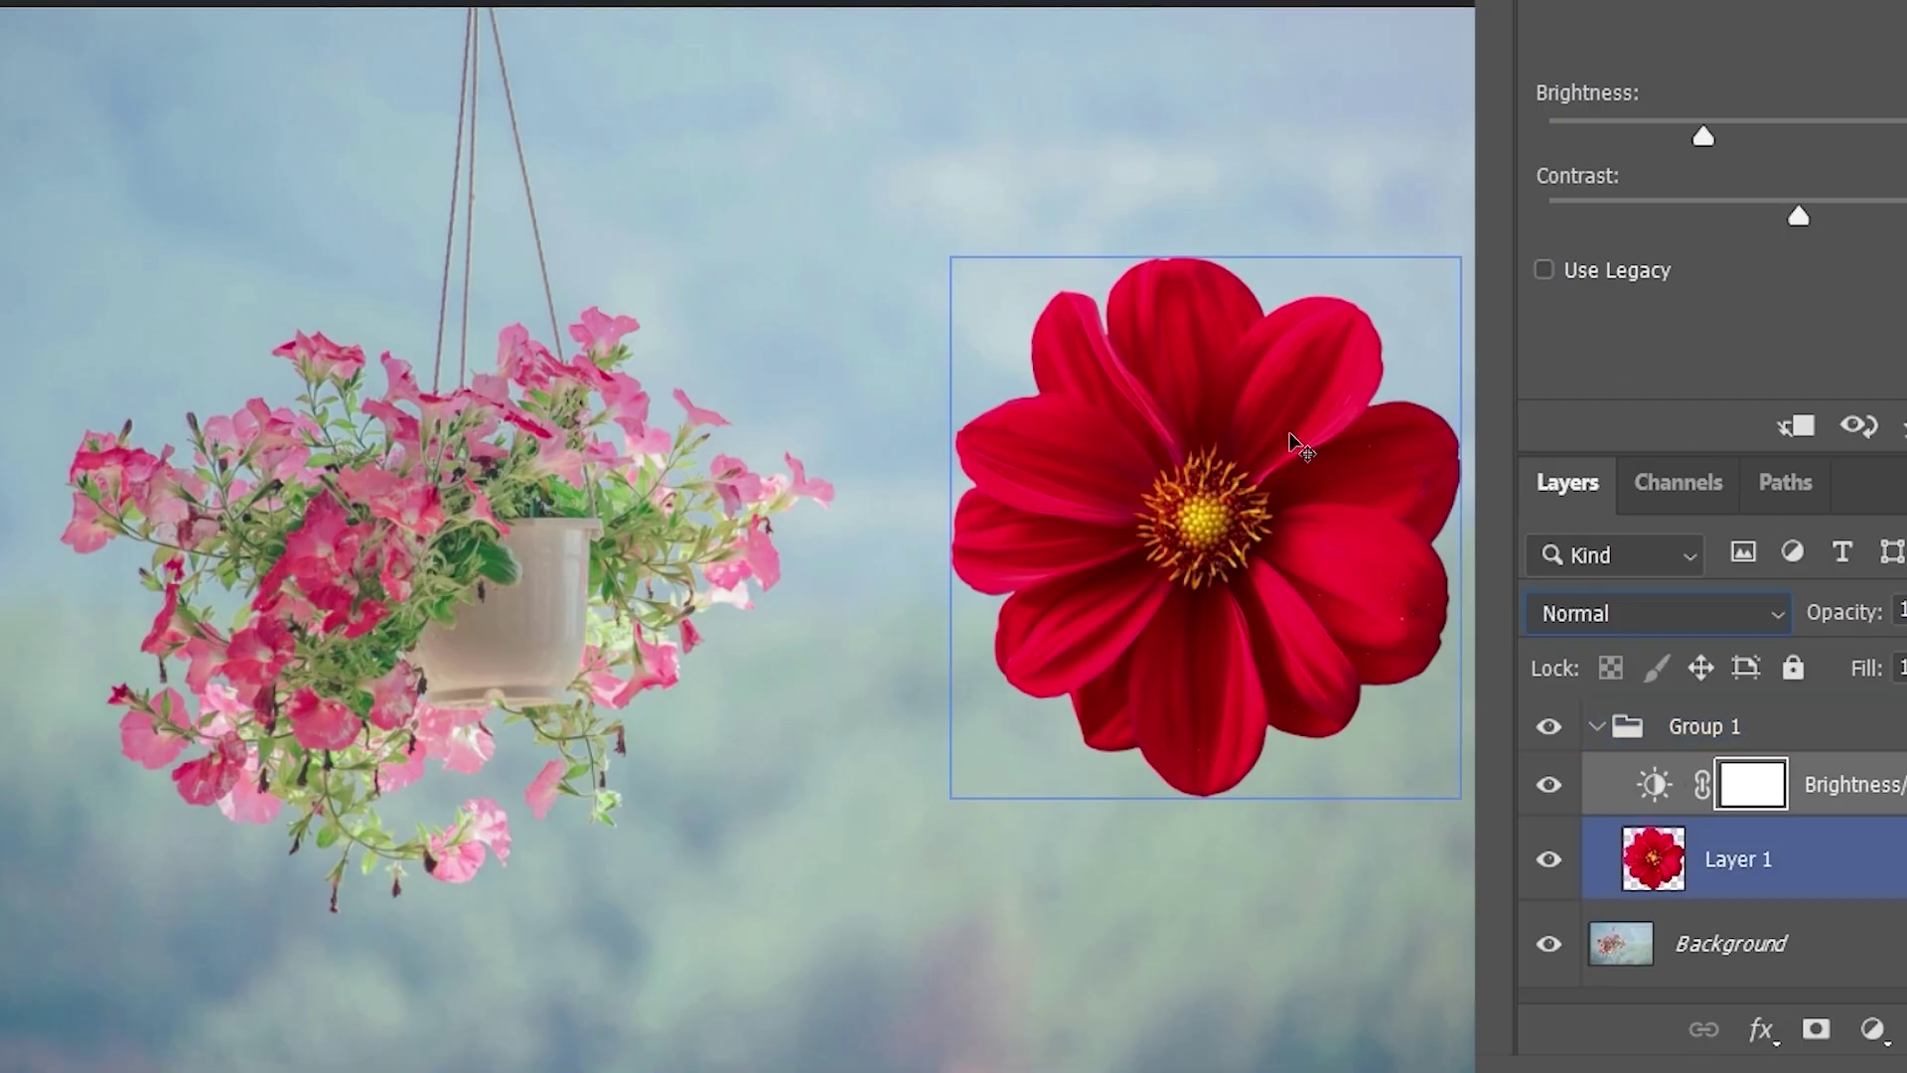
pyautogui.click(1440, 254)
# - Raise the brightness strongly in the group's Brightness/Contrast adjustment and collapse Group 1
pyautogui.moveTo(1697, 131); pyautogui.dragTo(1906, 131)
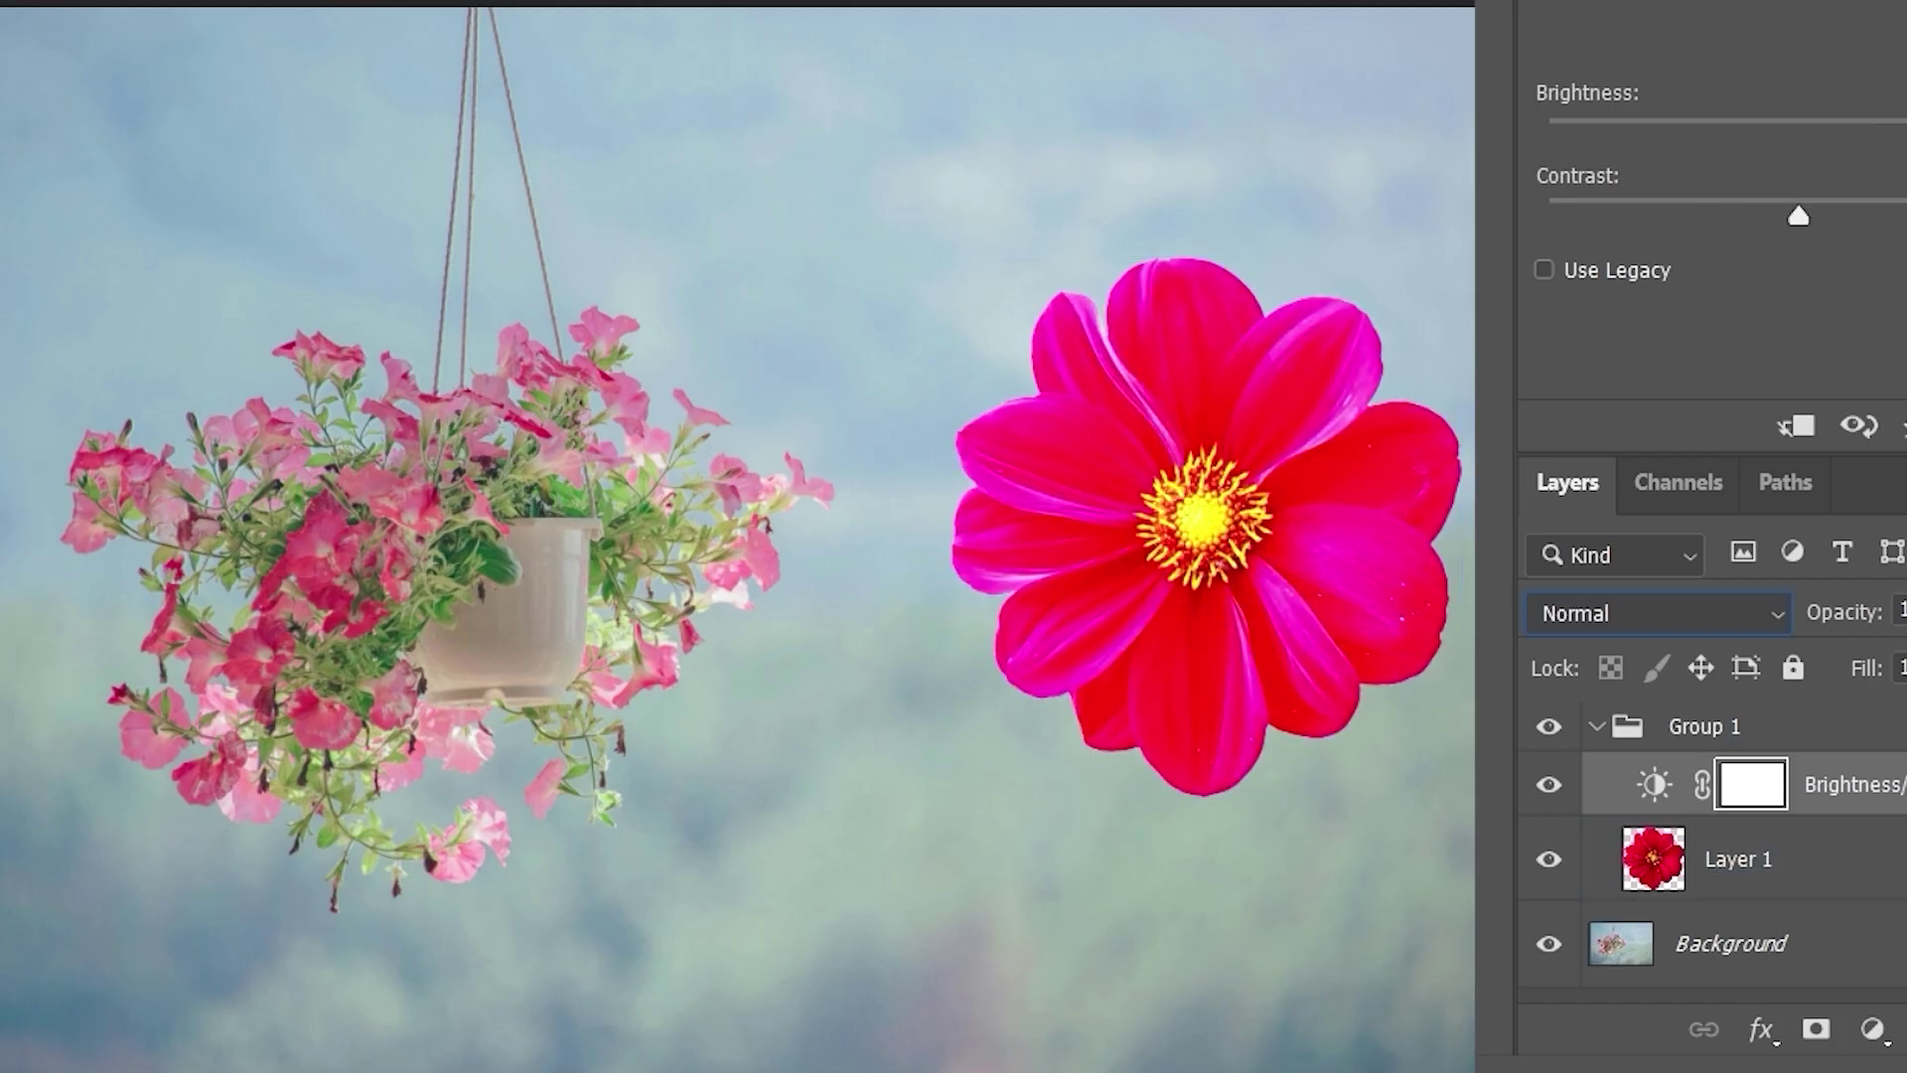
pyautogui.click(1584, 732)
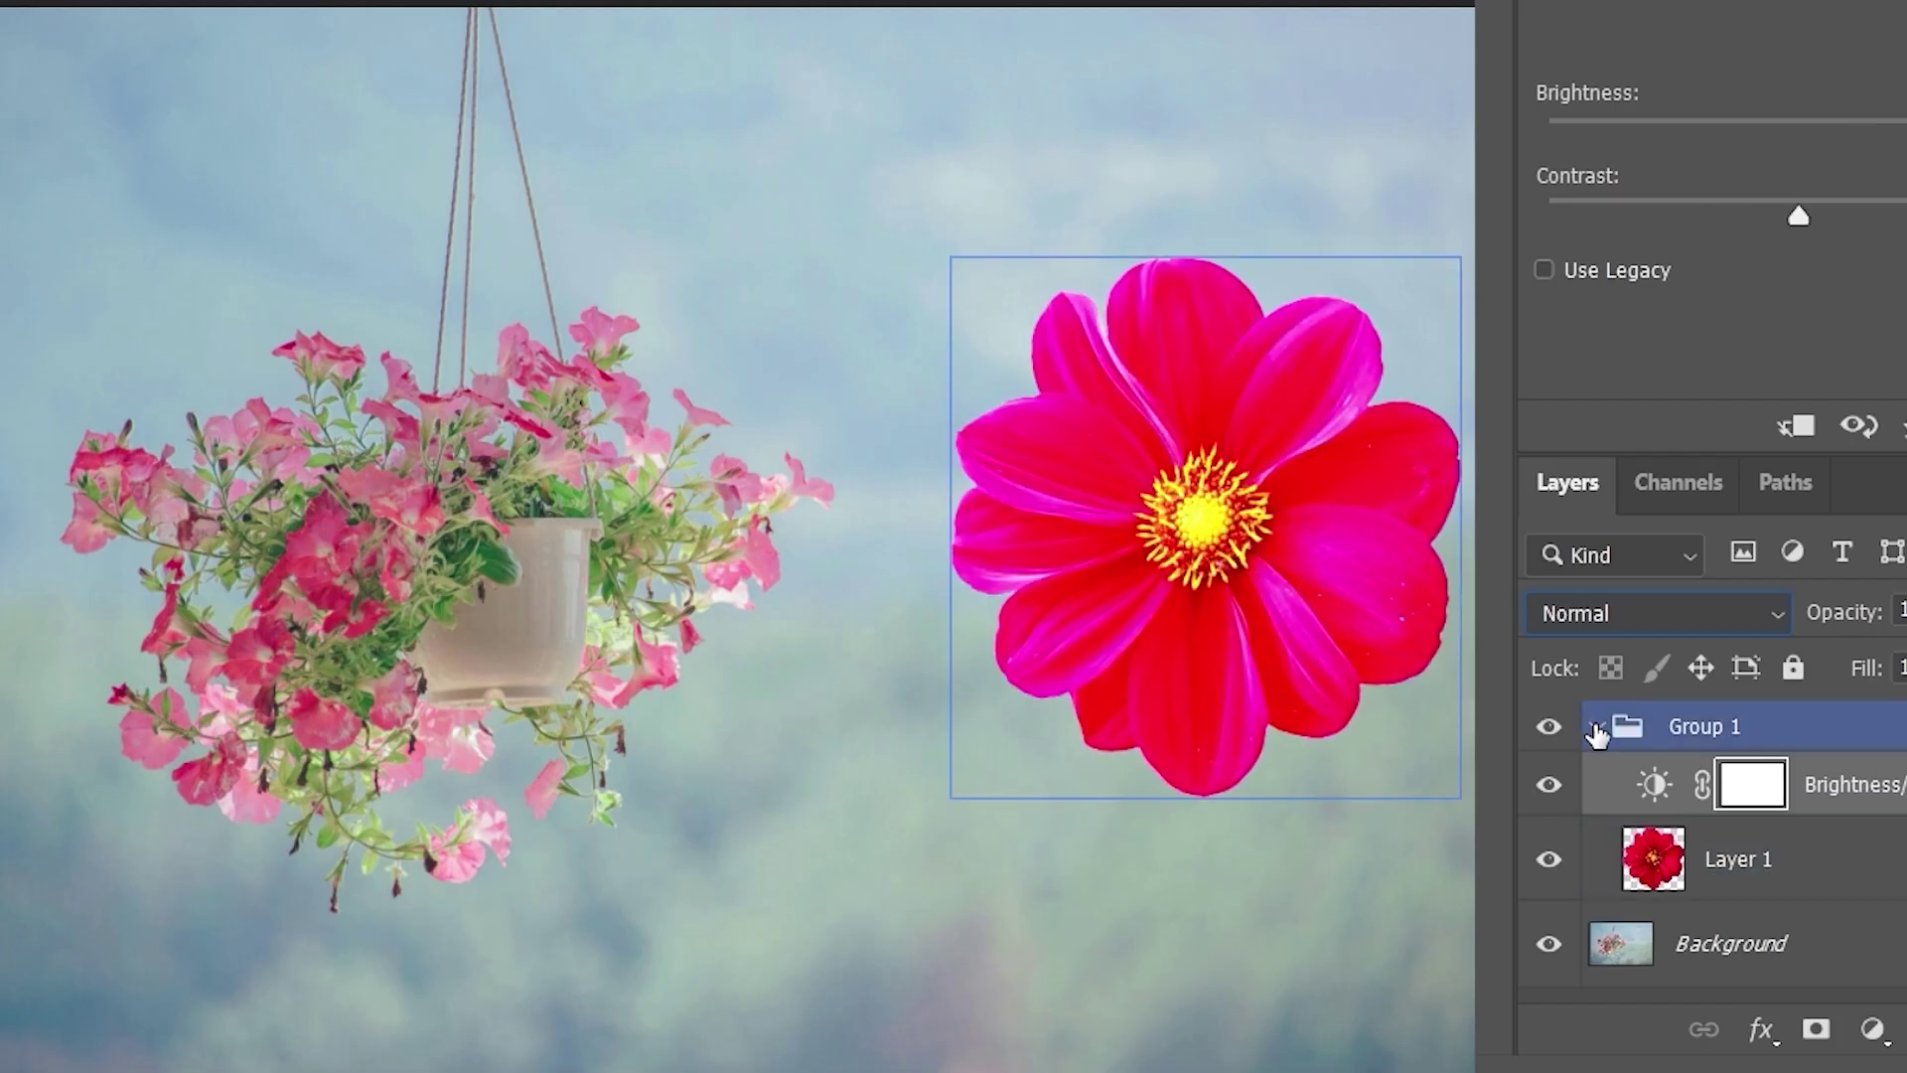
pyautogui.click(1596, 726)
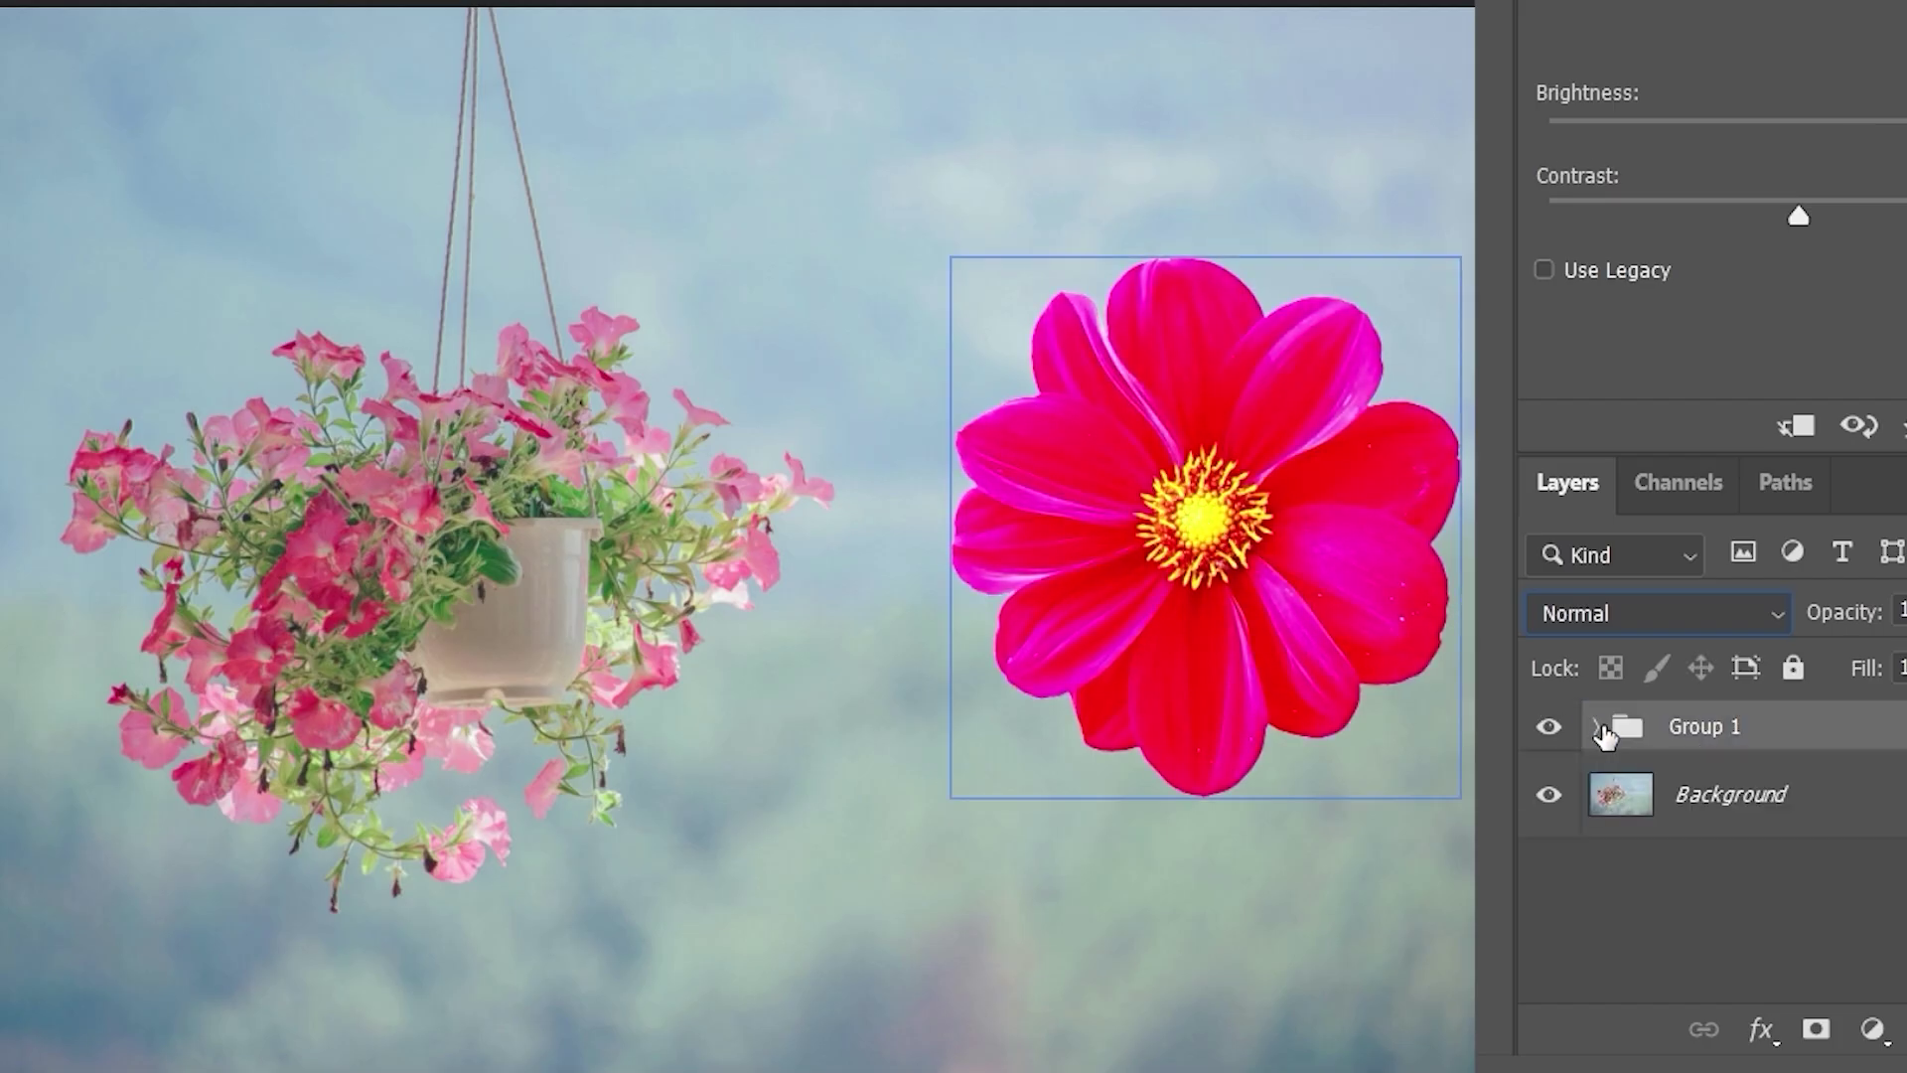
# - Alternate Group 1's blend mode between Pass Through and Normal twice, ending on Normal, to compare the adjustment's reach
pyautogui.click(1588, 611)
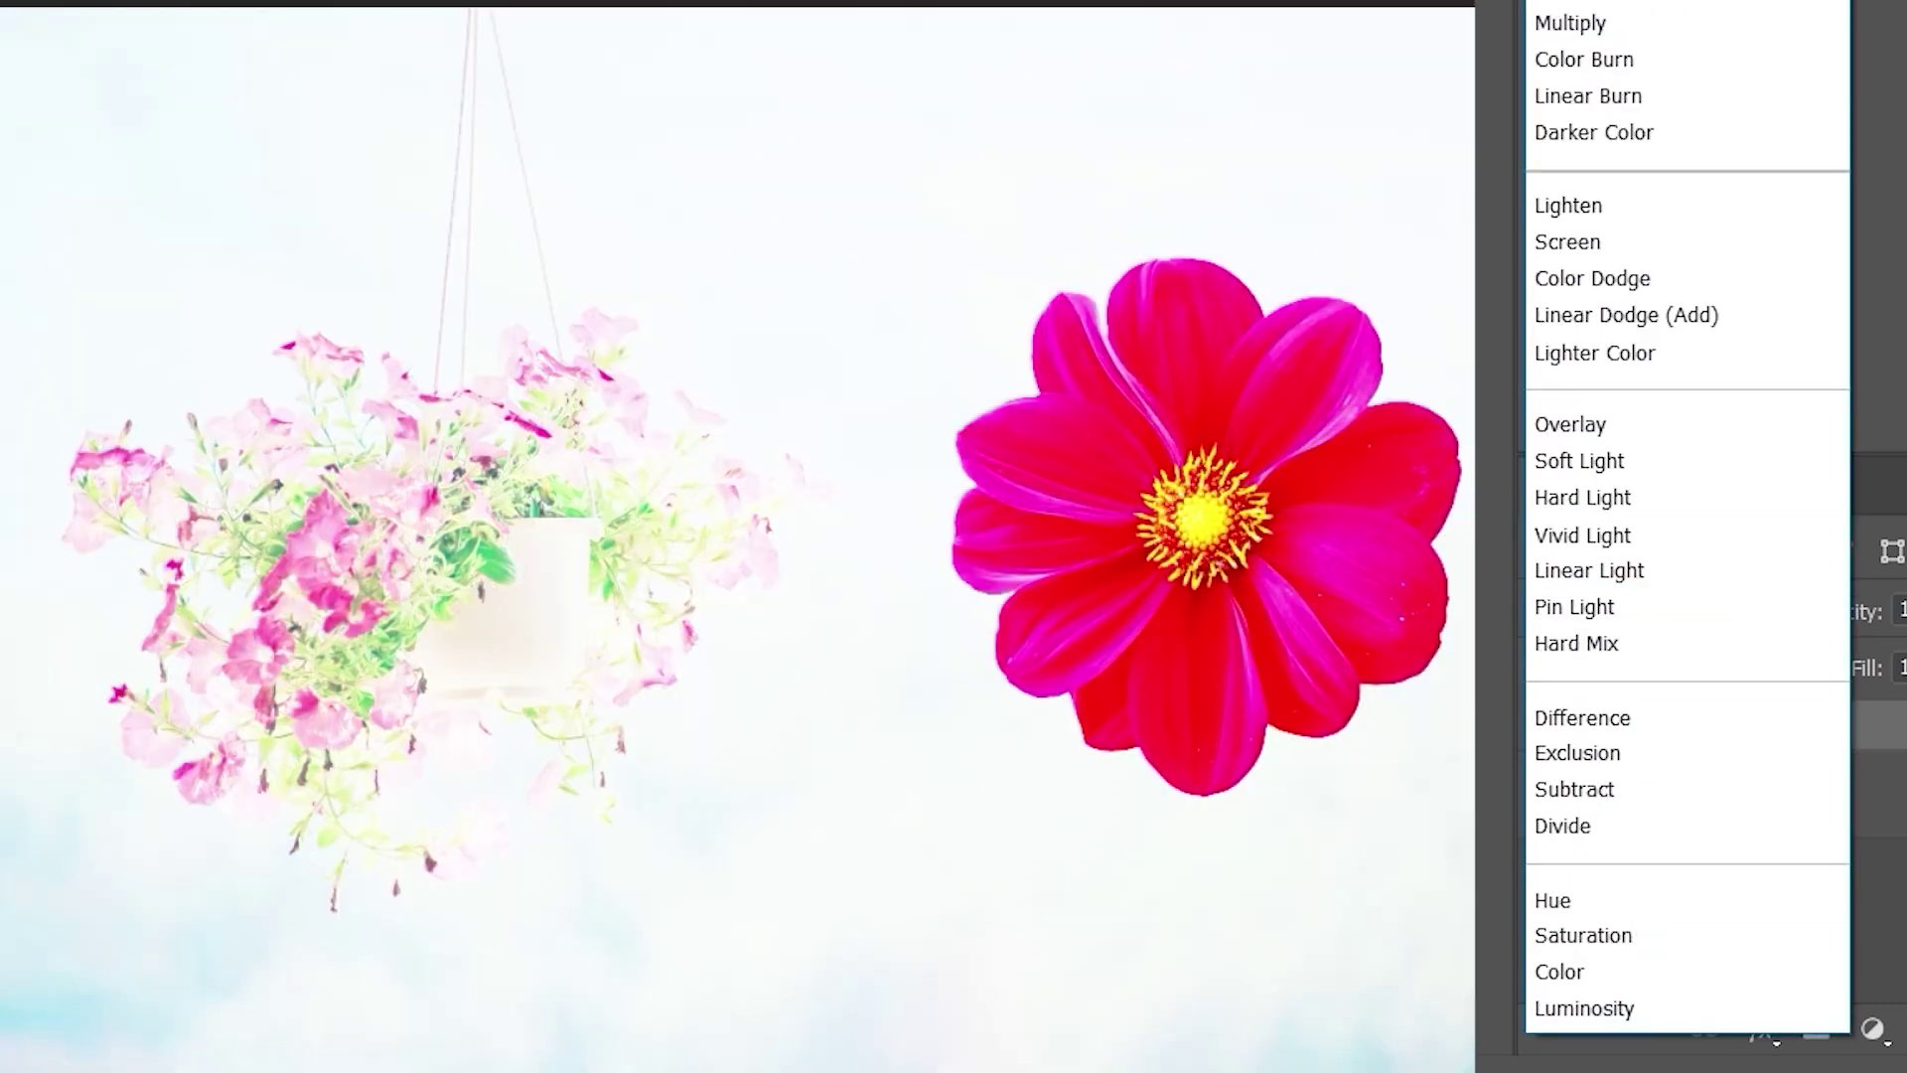
pyautogui.click(1620, 2)
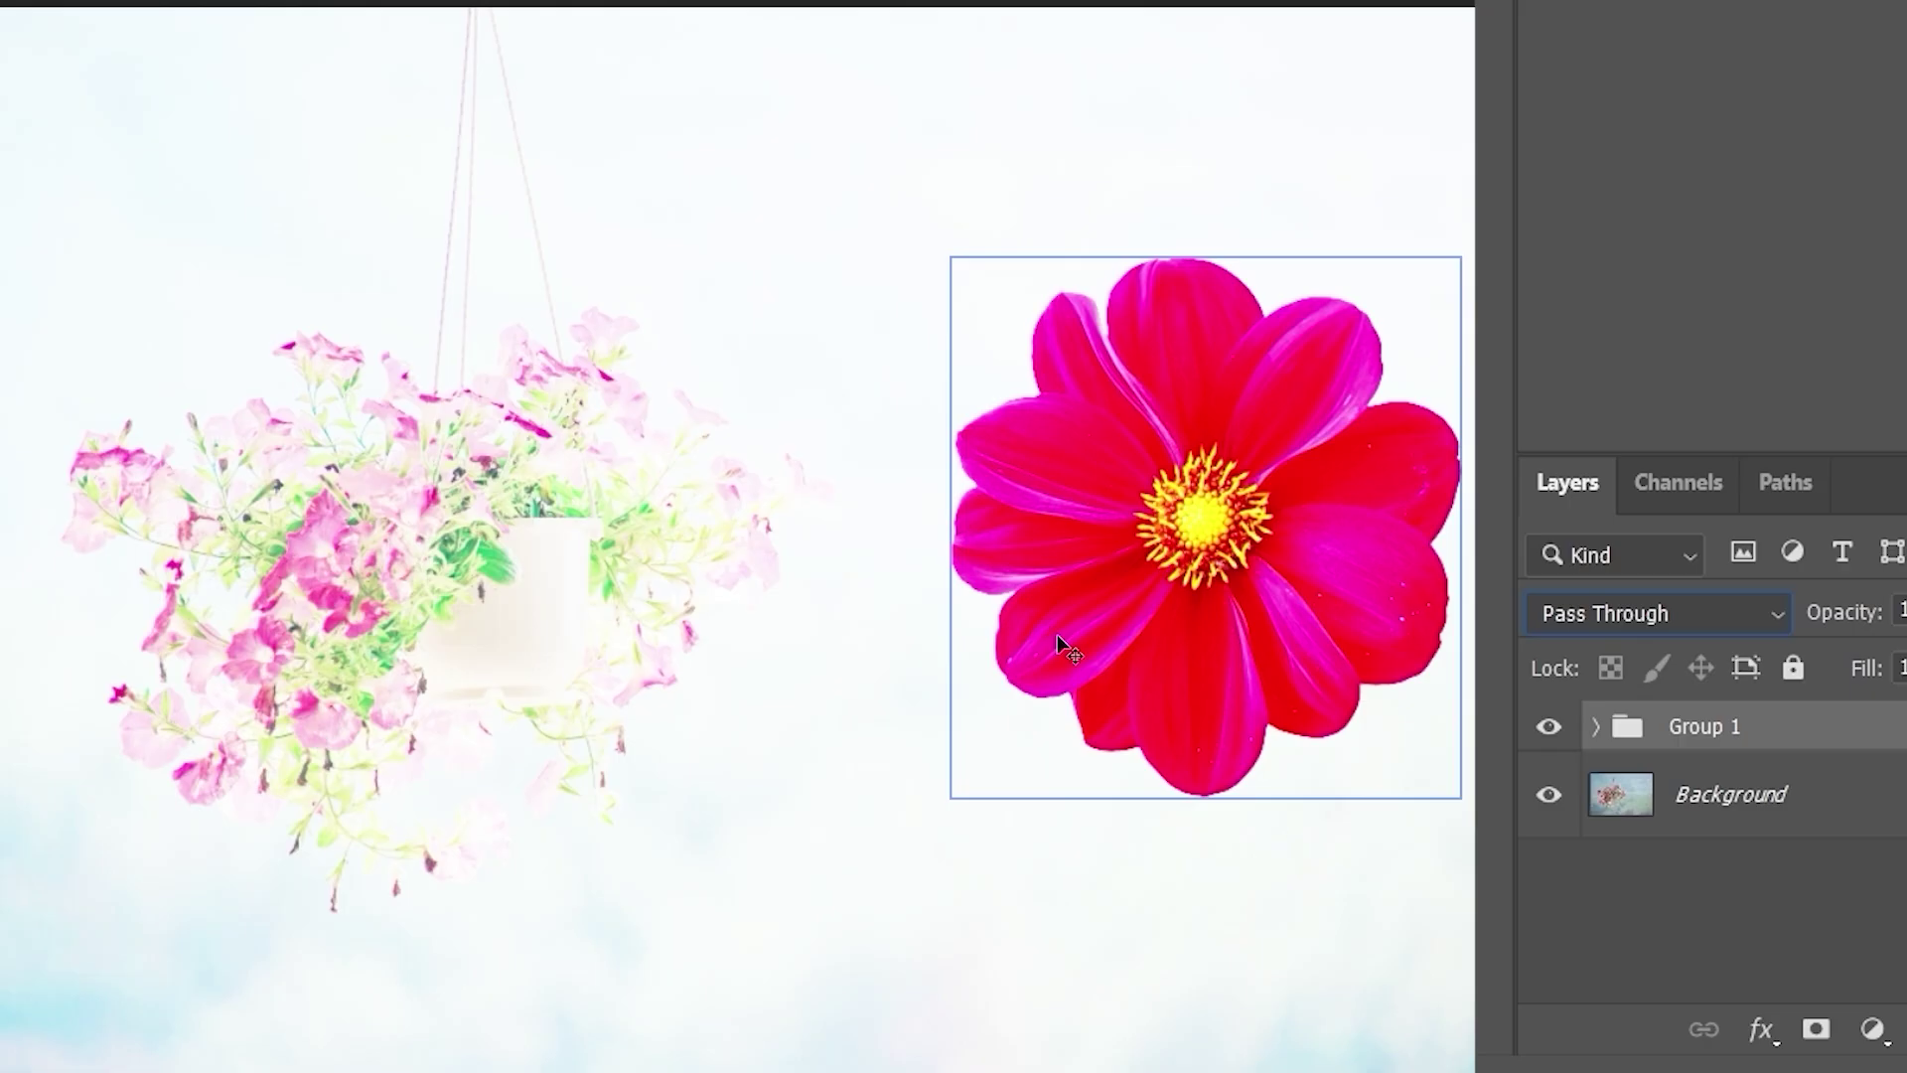
pyautogui.click(1649, 622)
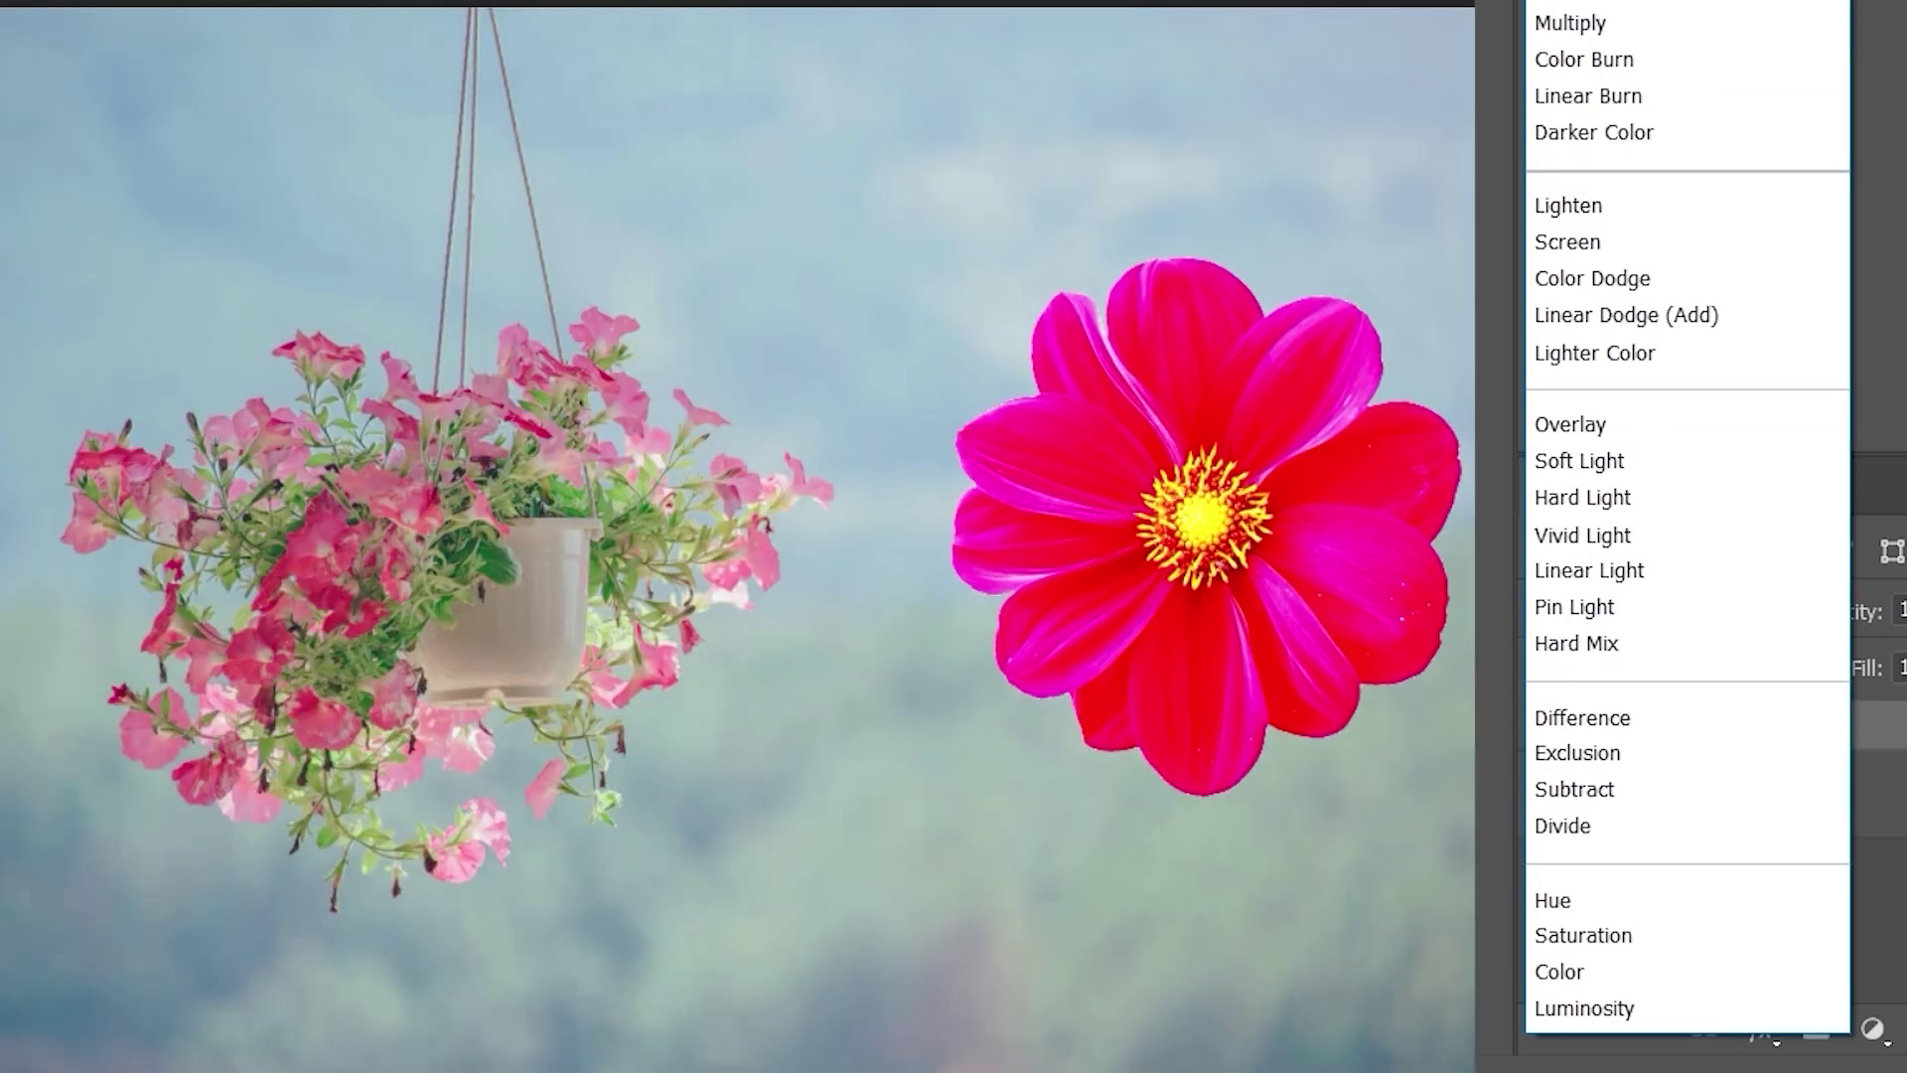
pyautogui.click(1639, 3)
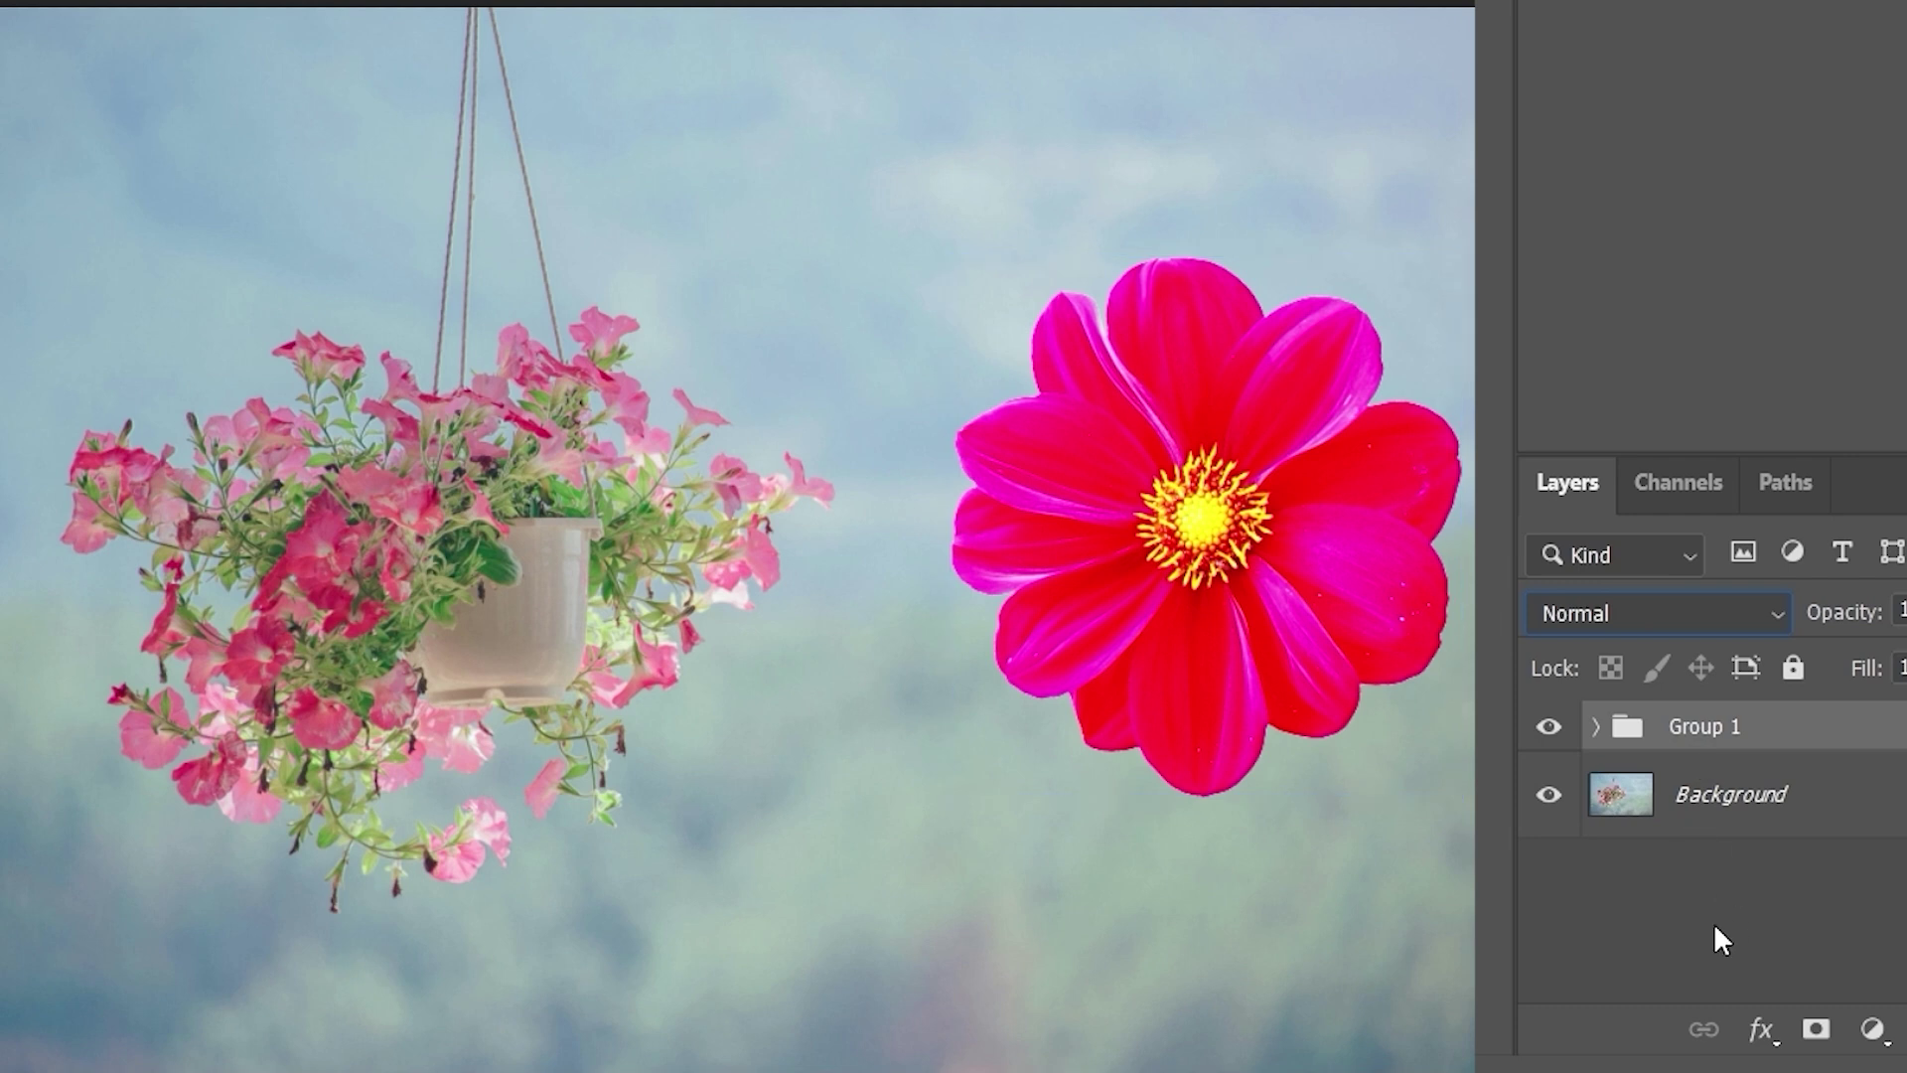
pyautogui.click(1600, 611)
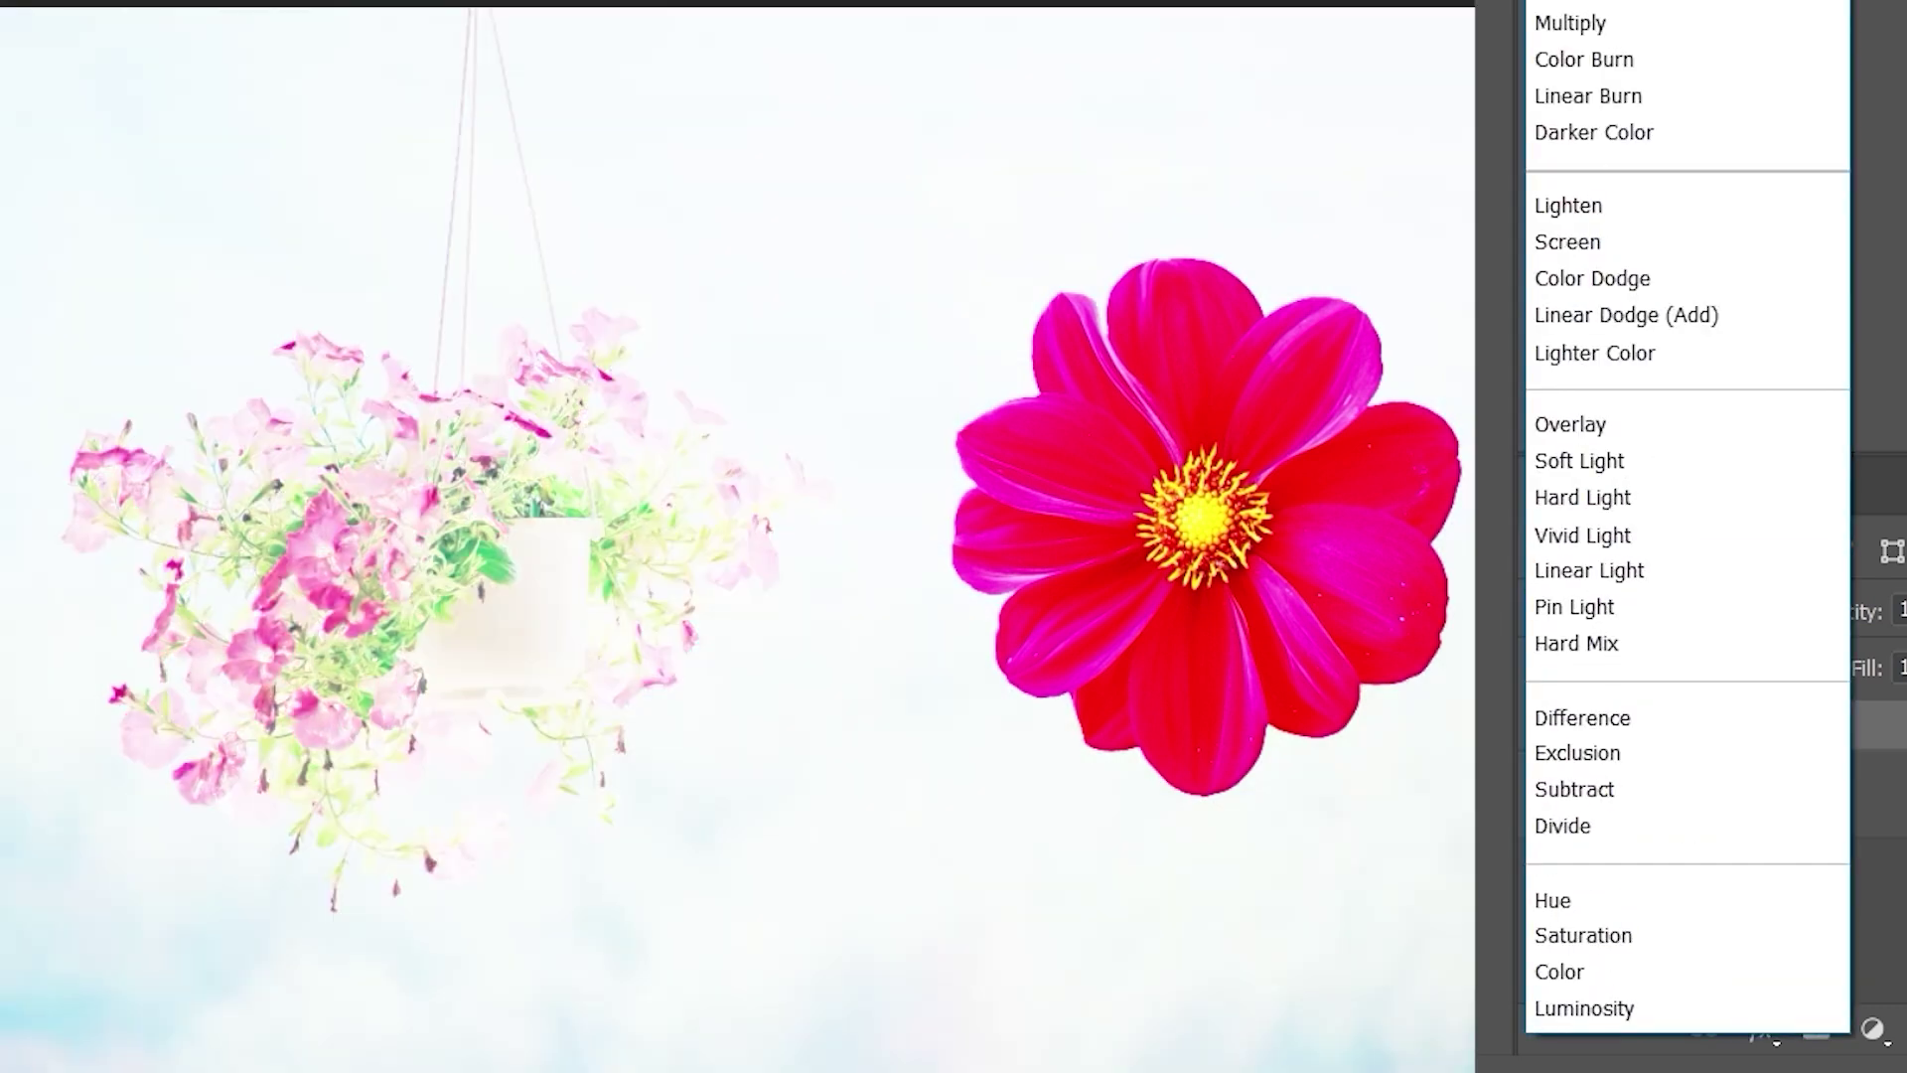
pyautogui.click(1577, 119)
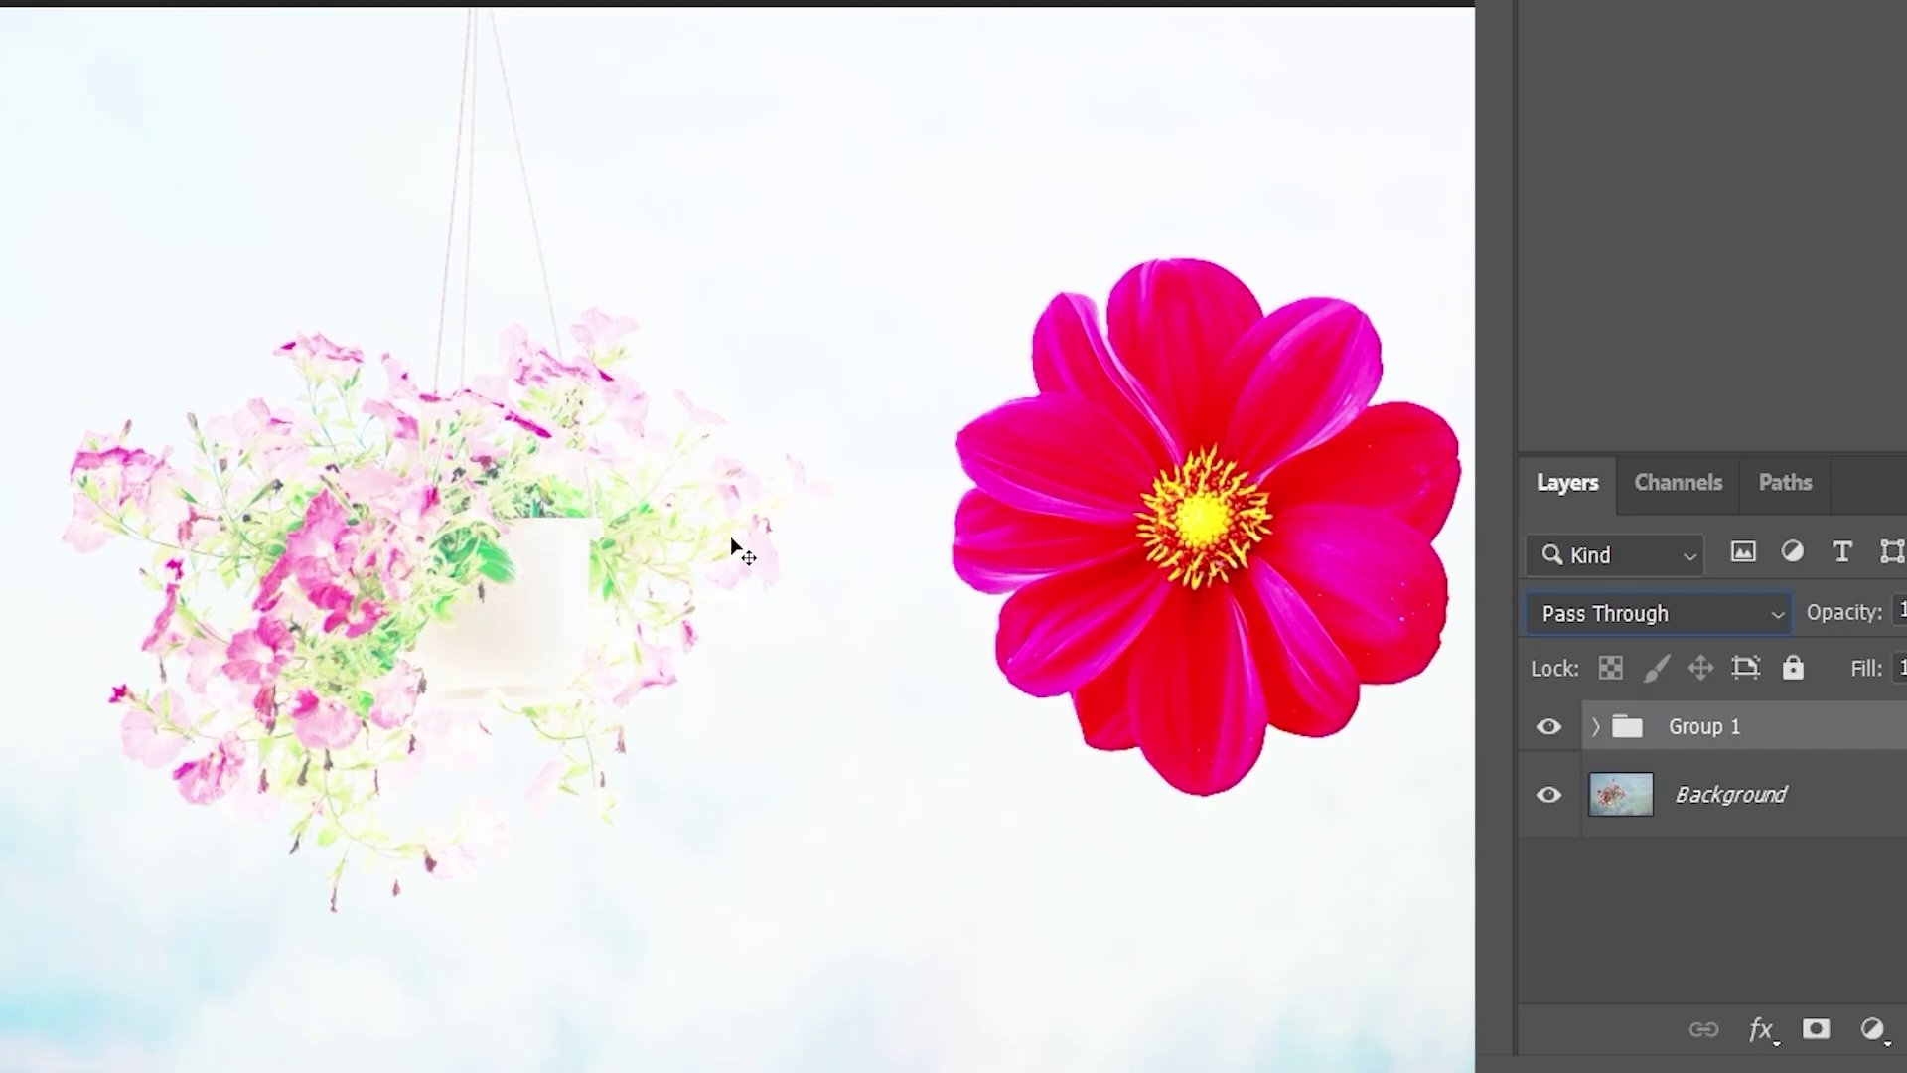
pyautogui.click(1606, 616)
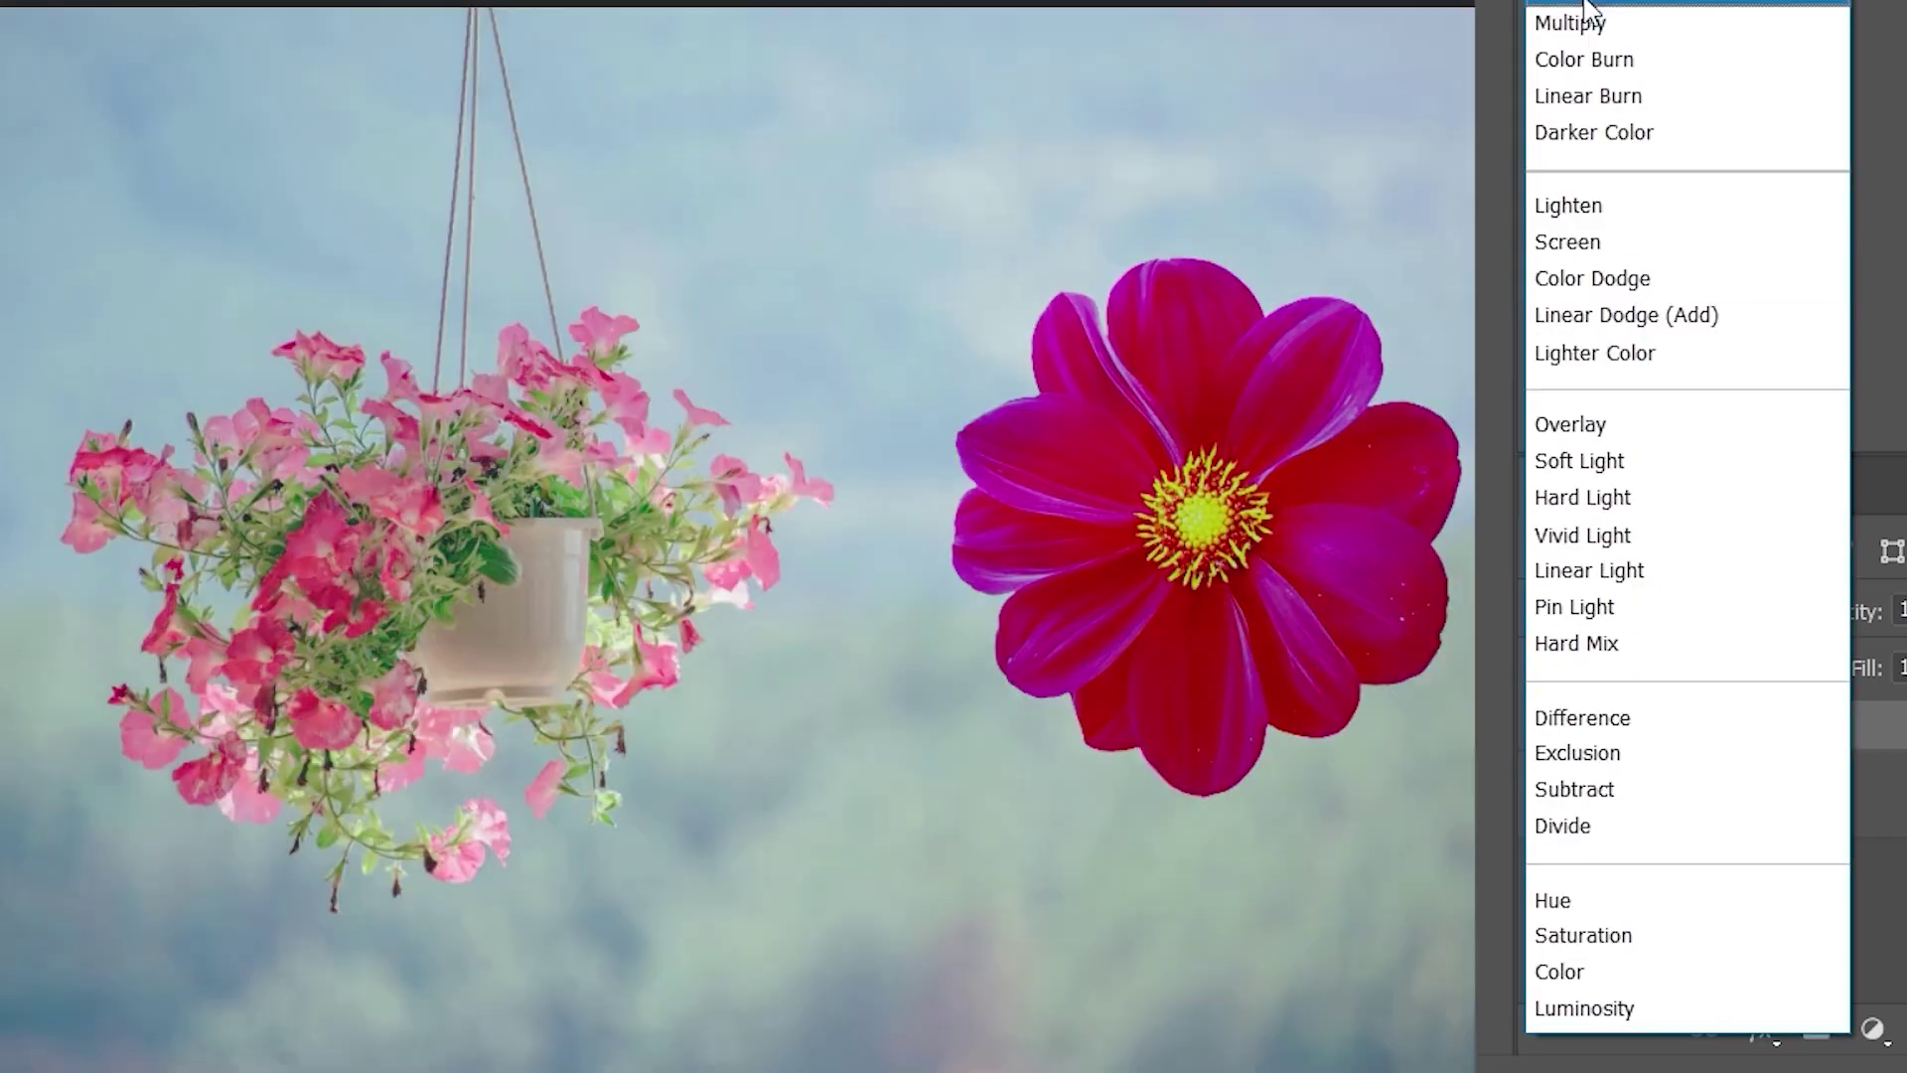
pyautogui.click(1570, 2)
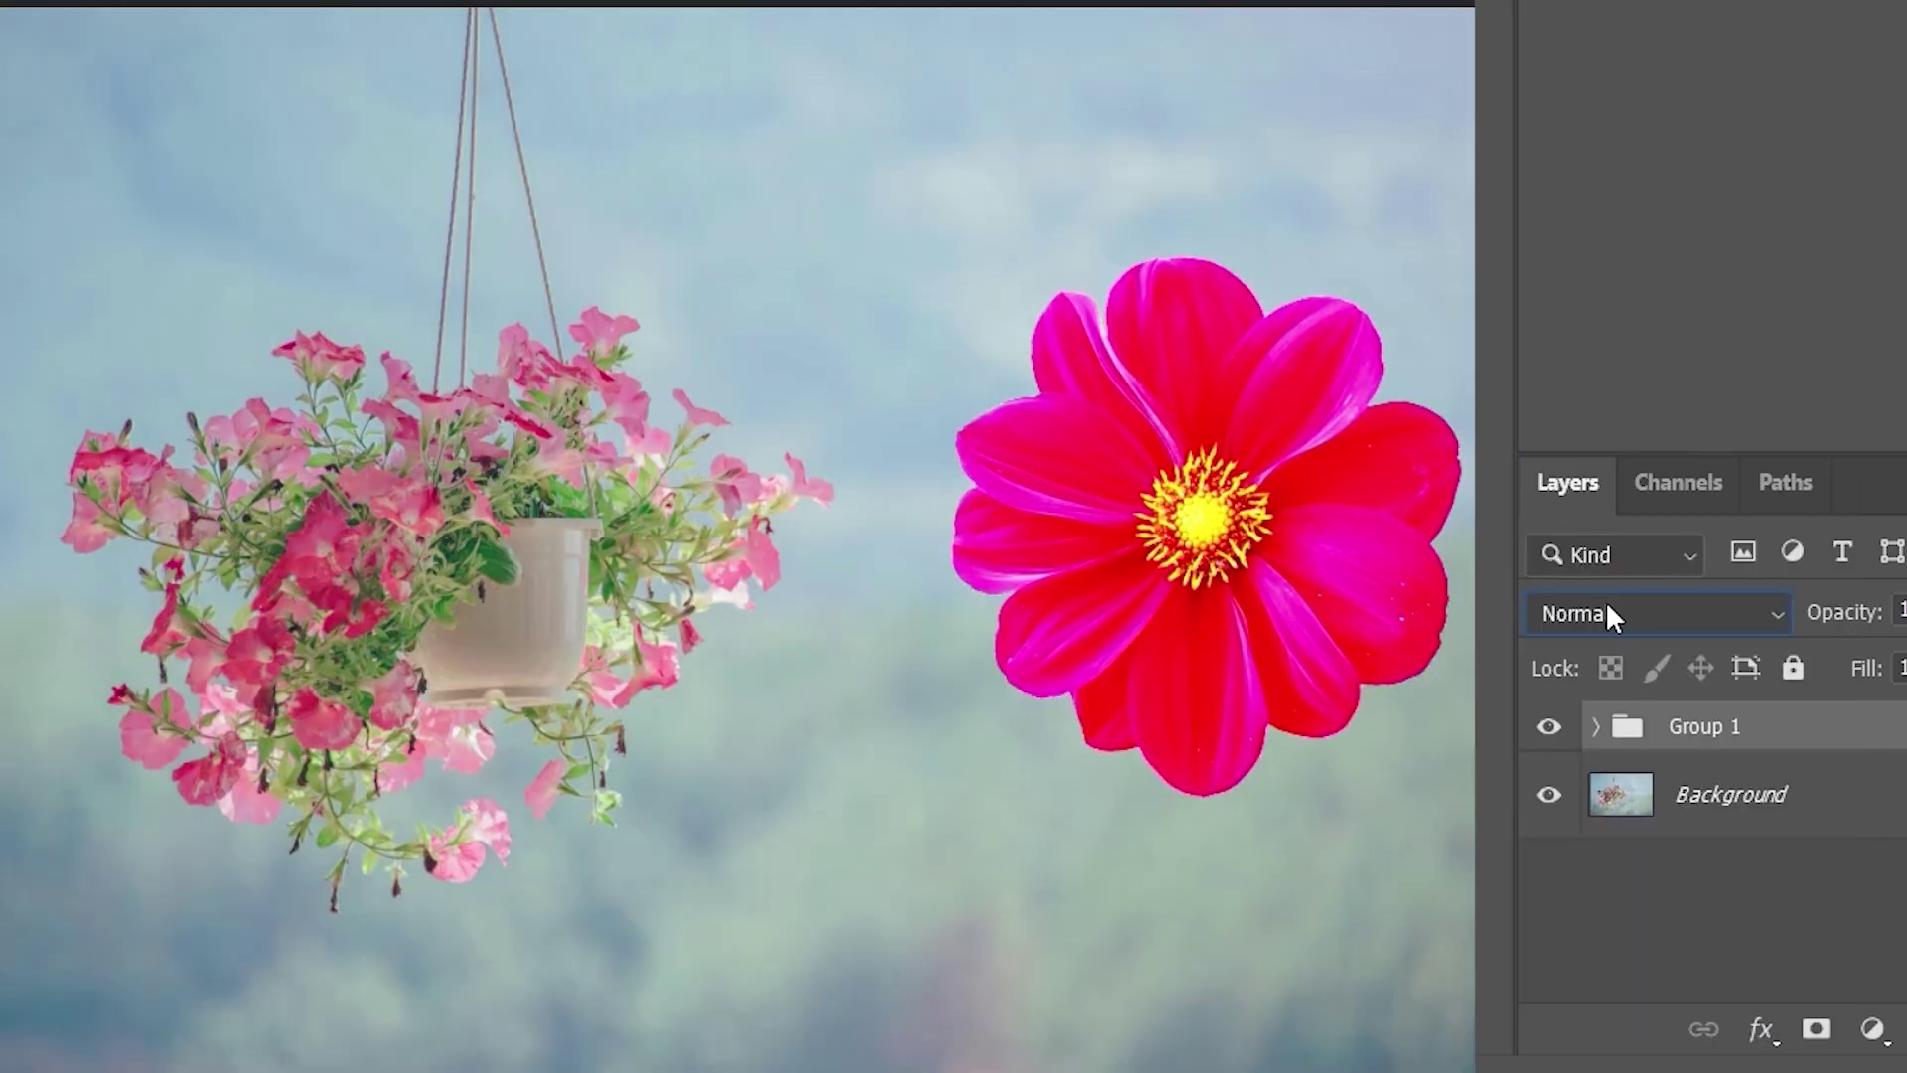